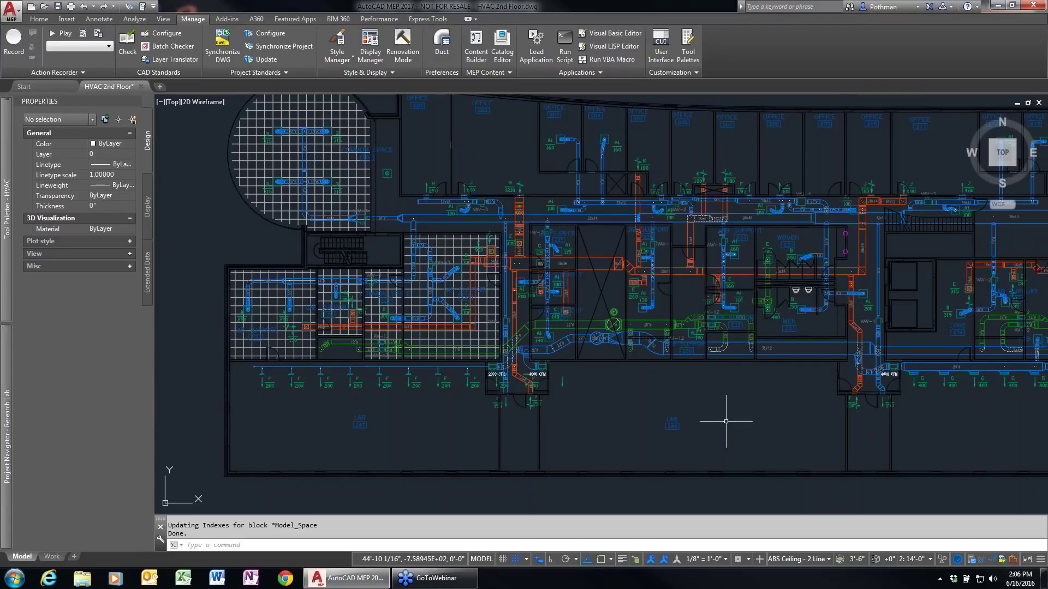
Review the duct tools on the HVAC tool palette and the constructs listed in the Project Navigator
middle_drag(748, 389, 737, 355)
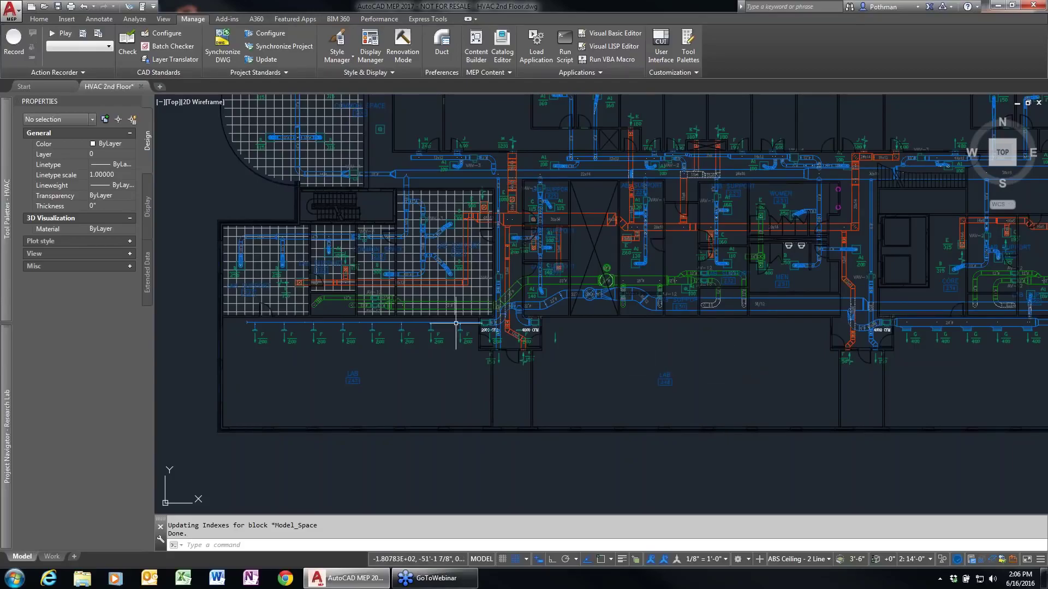
mouse_move(7, 208)
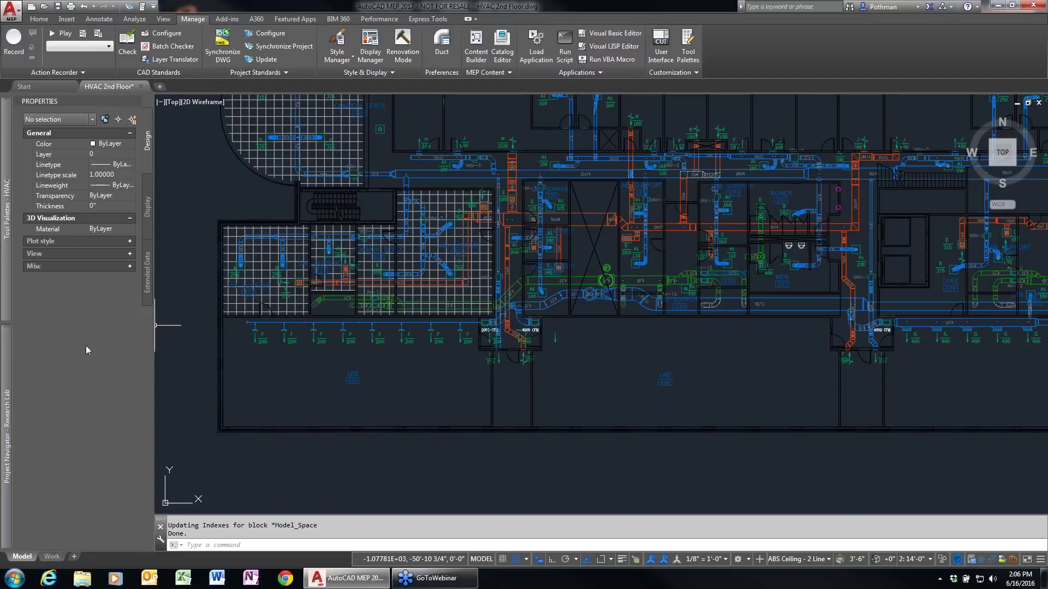
mouse_move(4, 282)
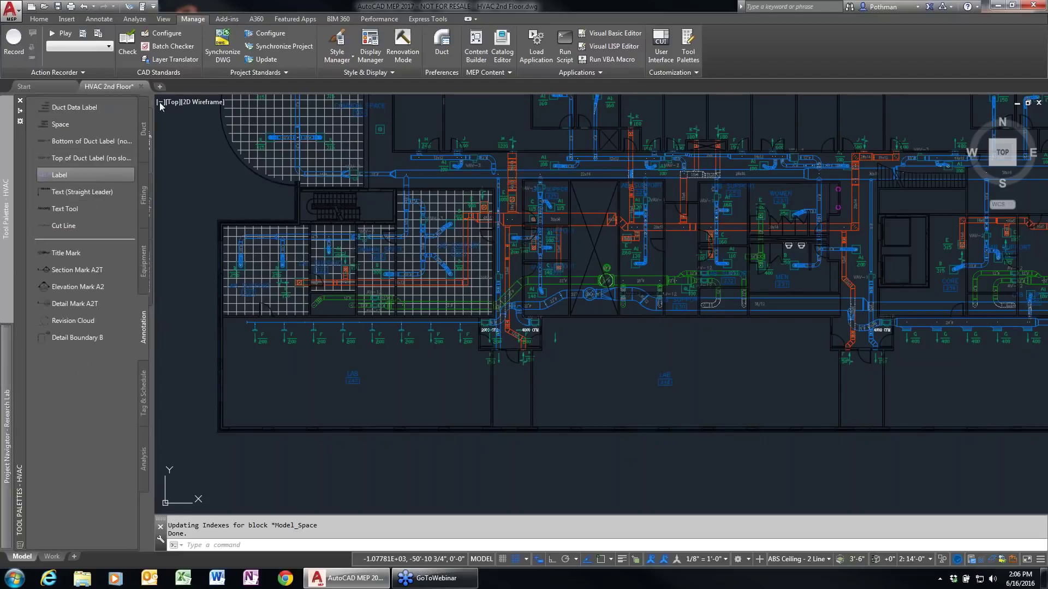
click(141, 118)
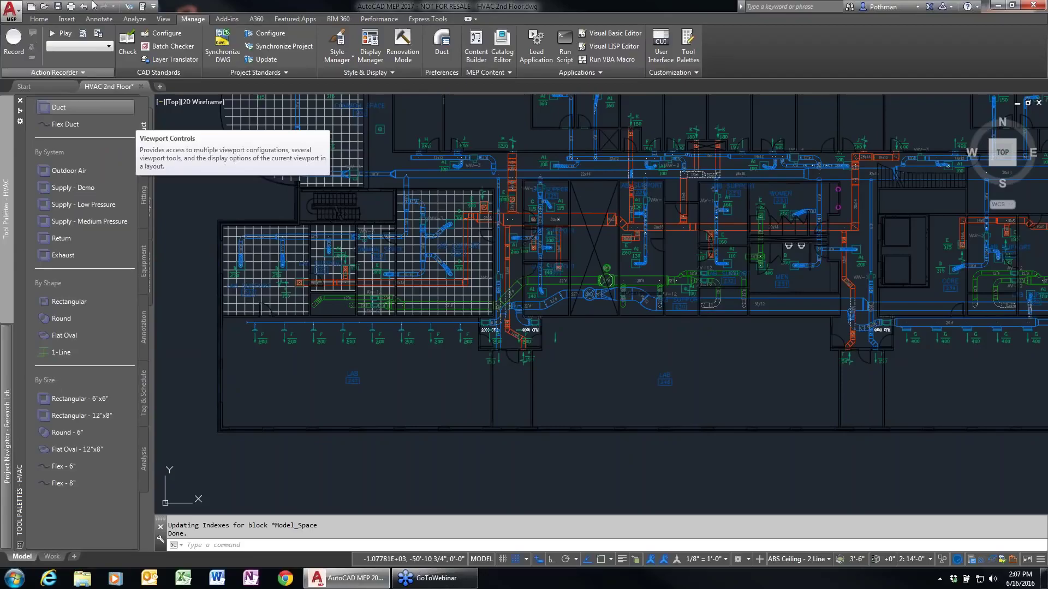
click(49, 21)
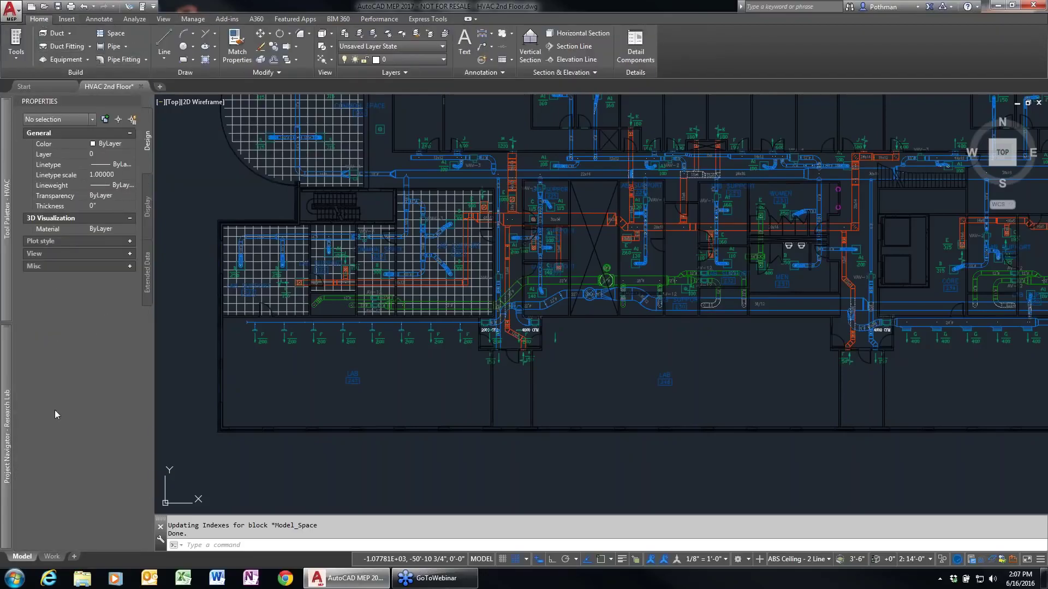
mouse_move(8, 419)
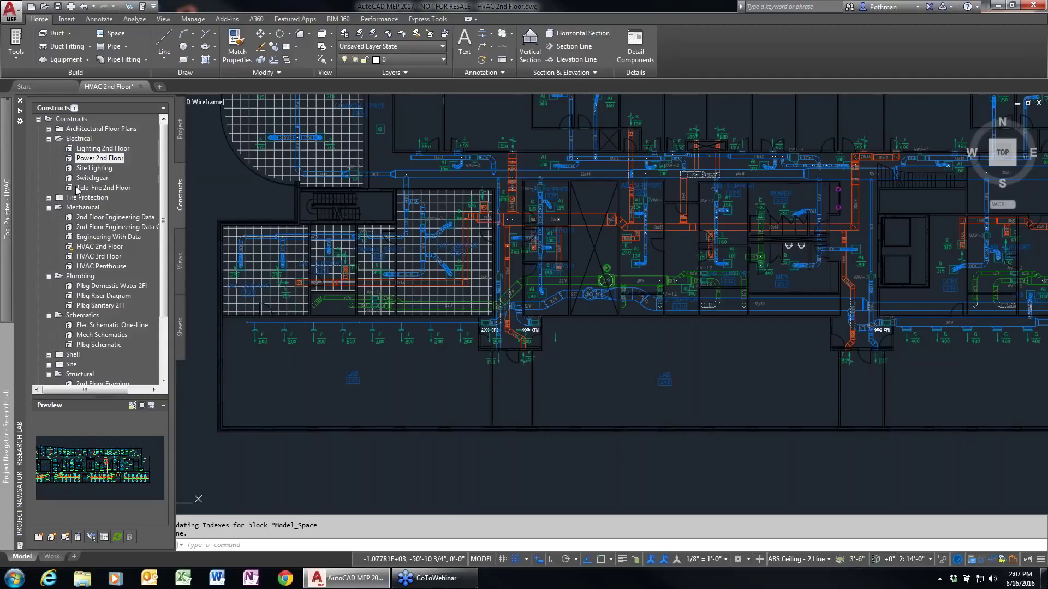
key(ctrl+1)
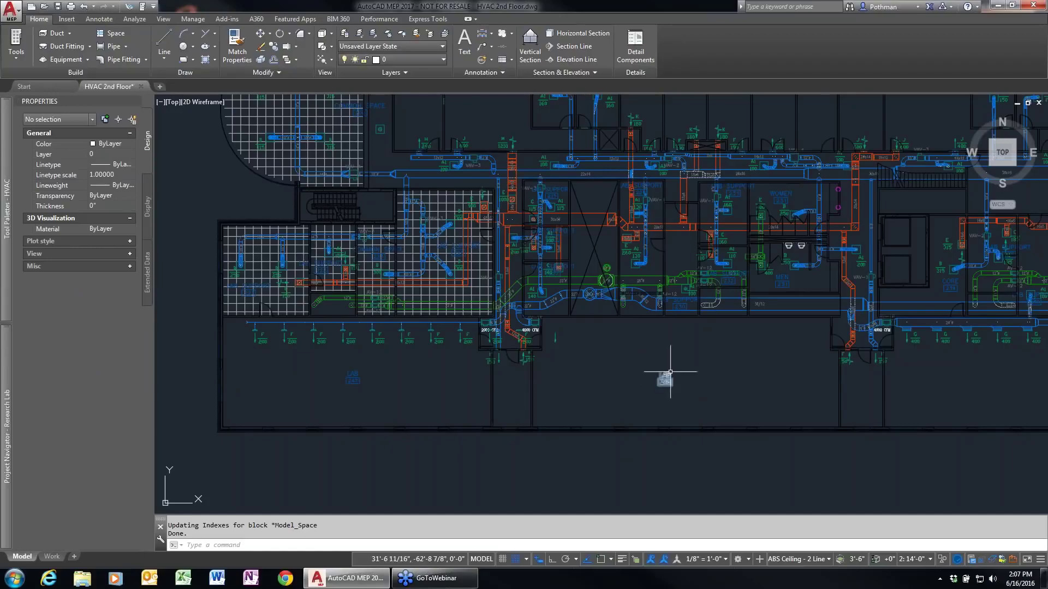
Switch to the desktop and examine the Global, US Imperial and US Metric AutoCAD MEP shortcuts in the 2017 folder, and return to the drawing
click(998, 5)
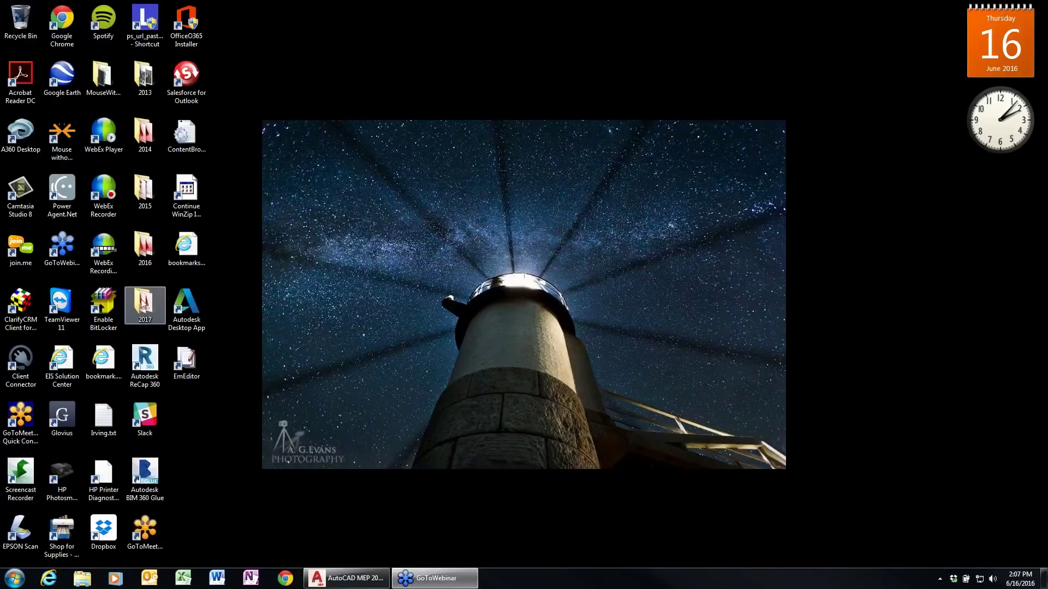
double_click(161, 301)
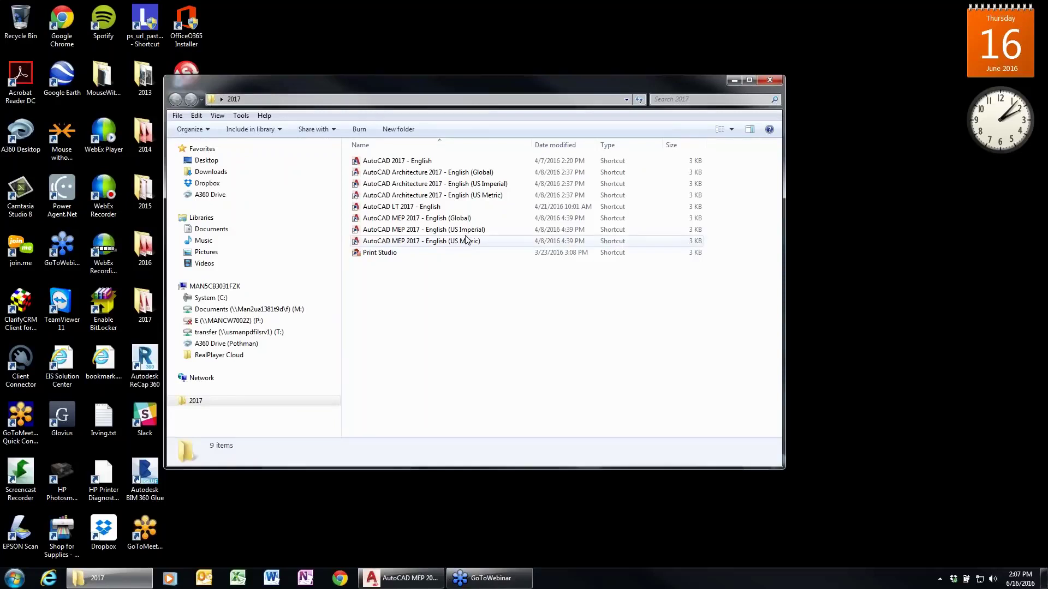
click(405, 233)
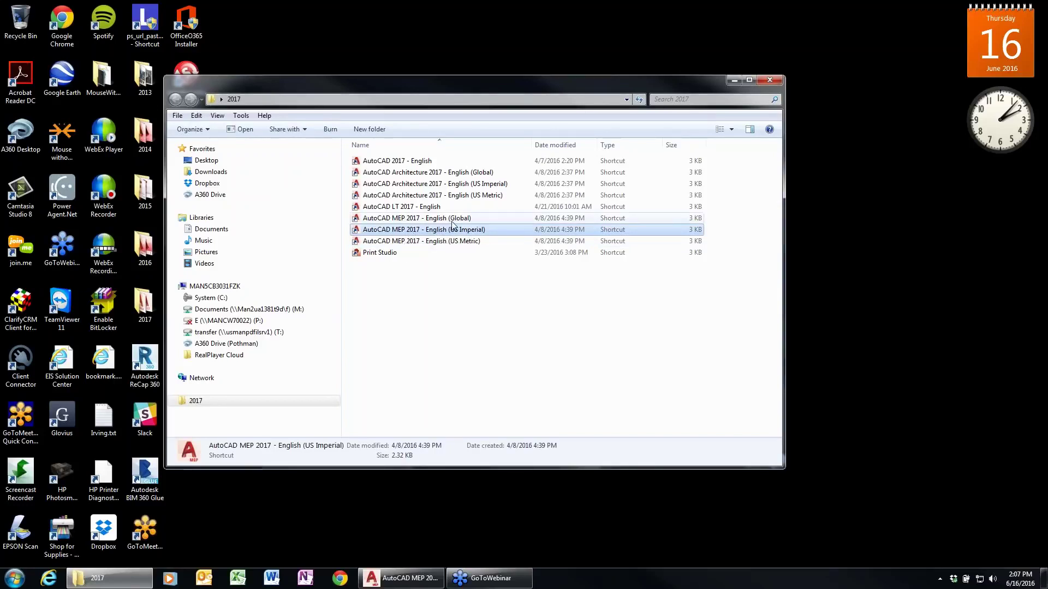
click(431, 218)
click(447, 243)
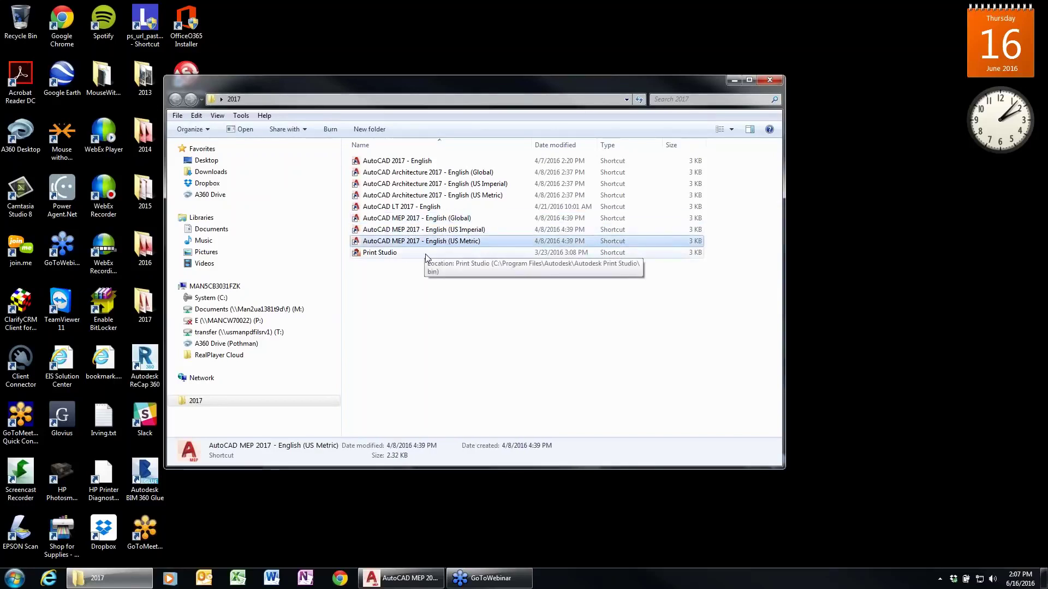
click(437, 232)
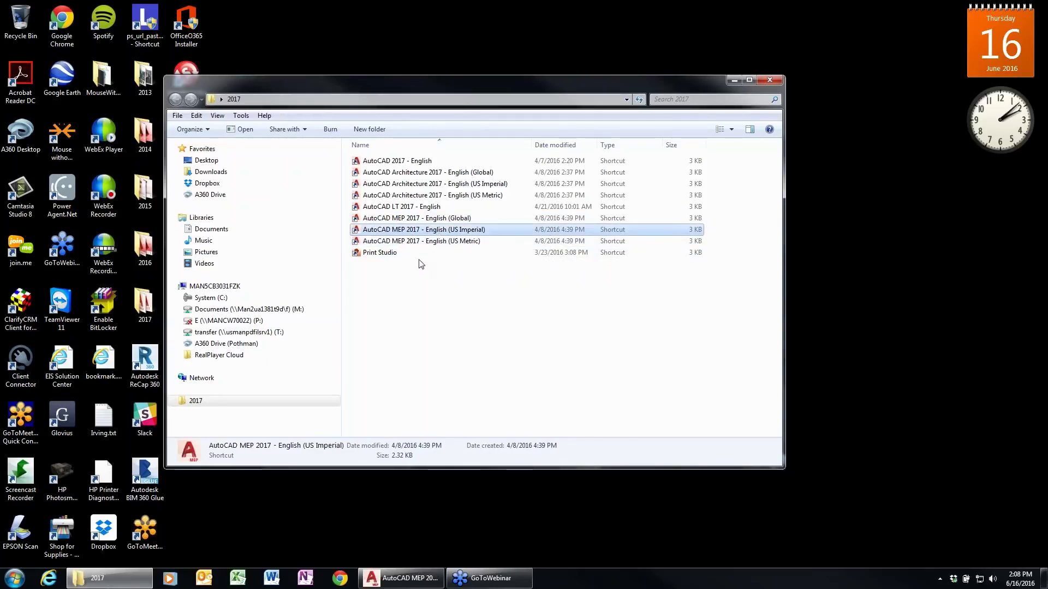
click(770, 82)
click(351, 584)
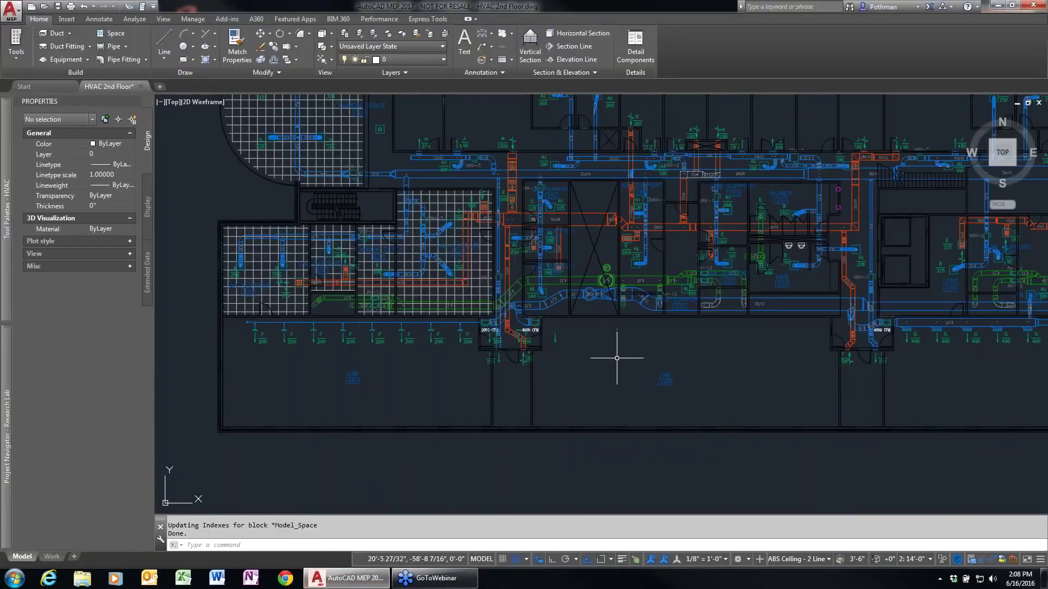
Examine the available profiles and the MEP catalog paths in Options, leaving the settings unmodified
text(op)
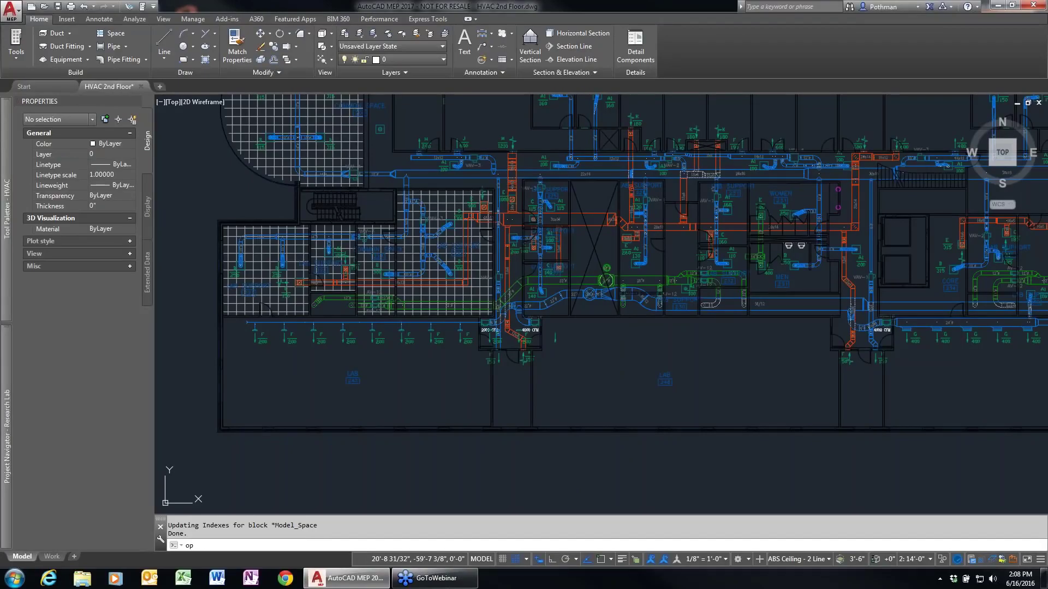
key(Return)
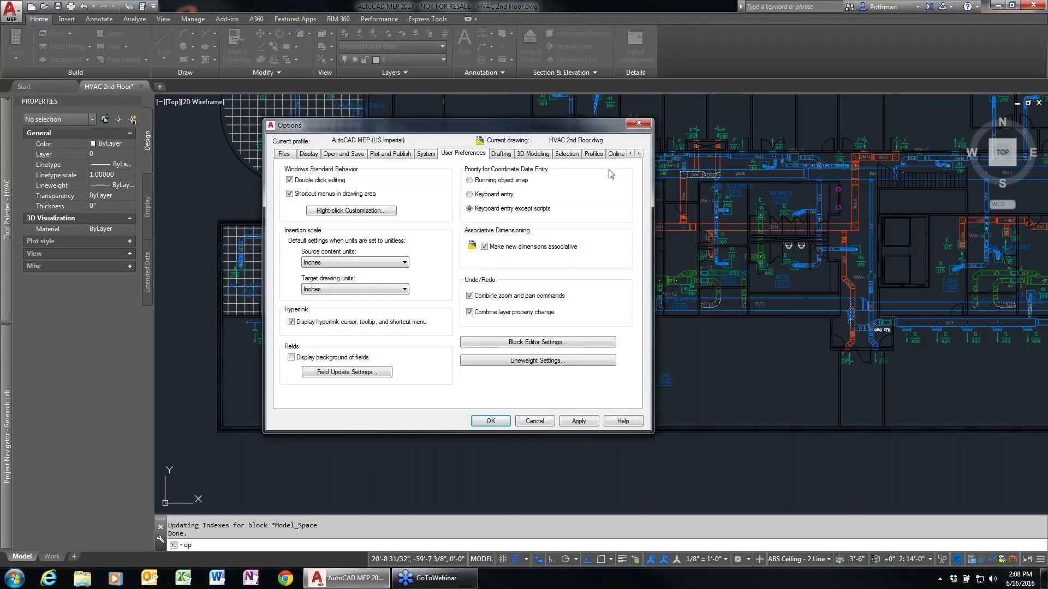
click(593, 154)
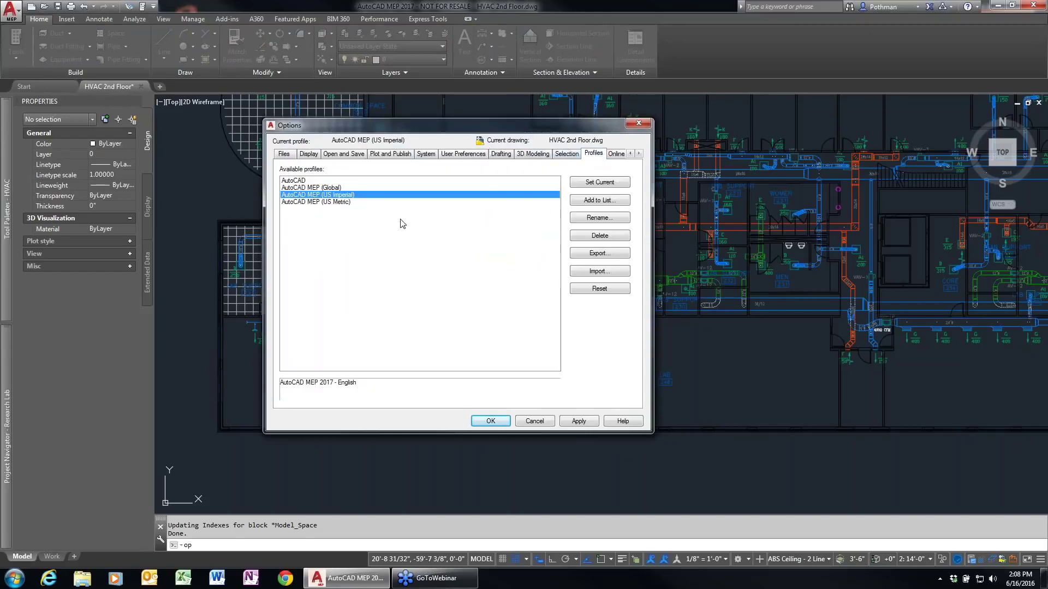
click(638, 153)
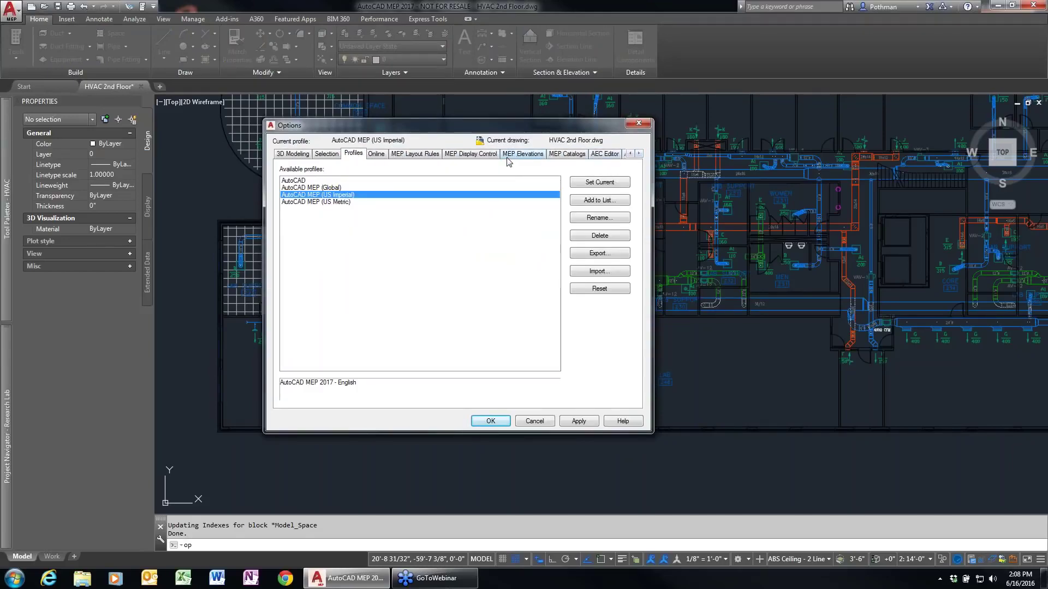
click(566, 158)
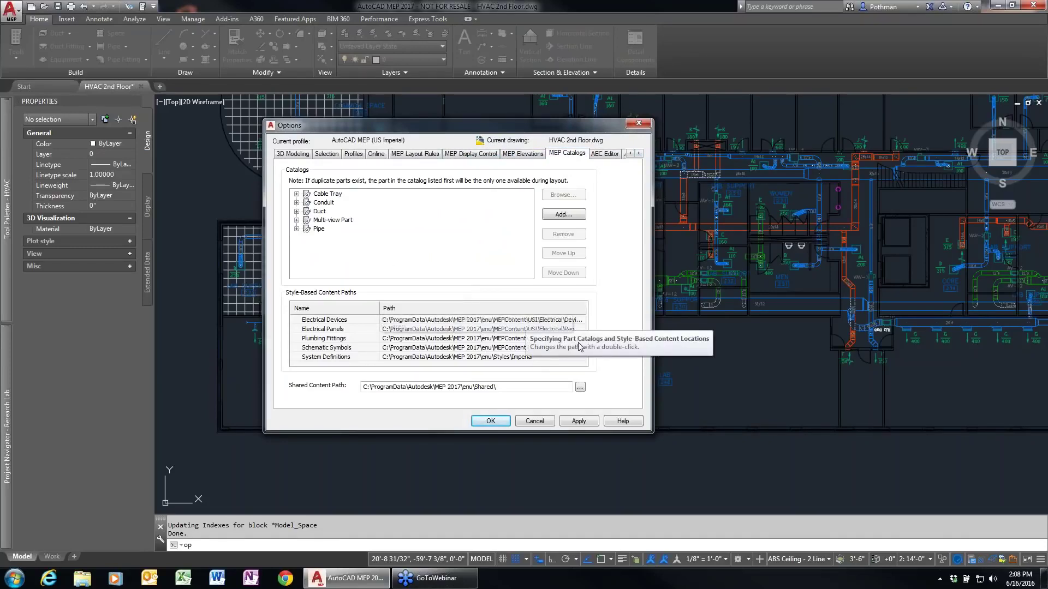
click(545, 424)
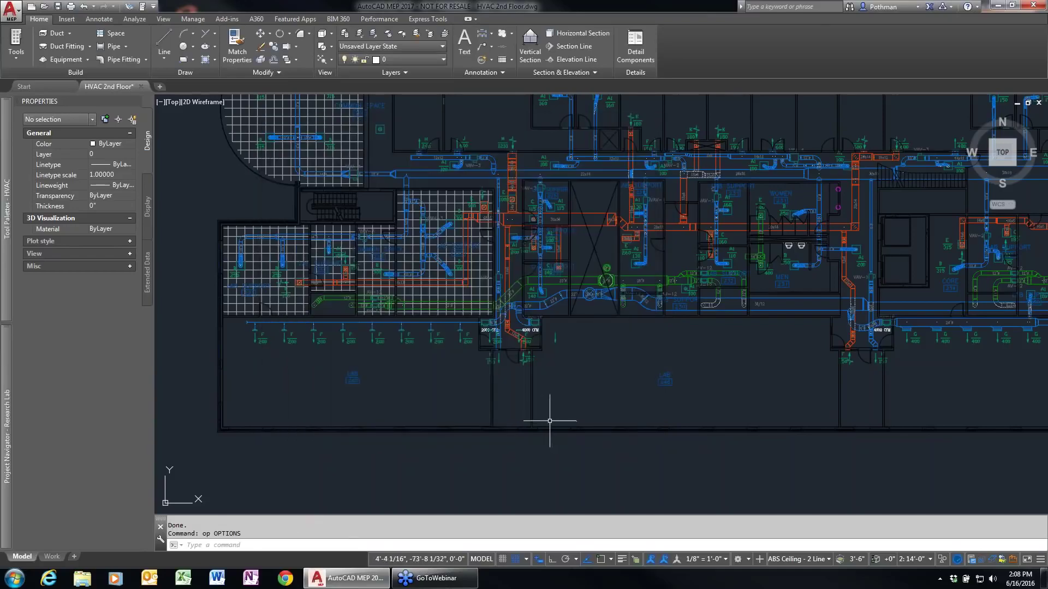
Review the architectural and documentation style categories of the HVAC 2nd Floor drawing in the Style Manager
click(194, 20)
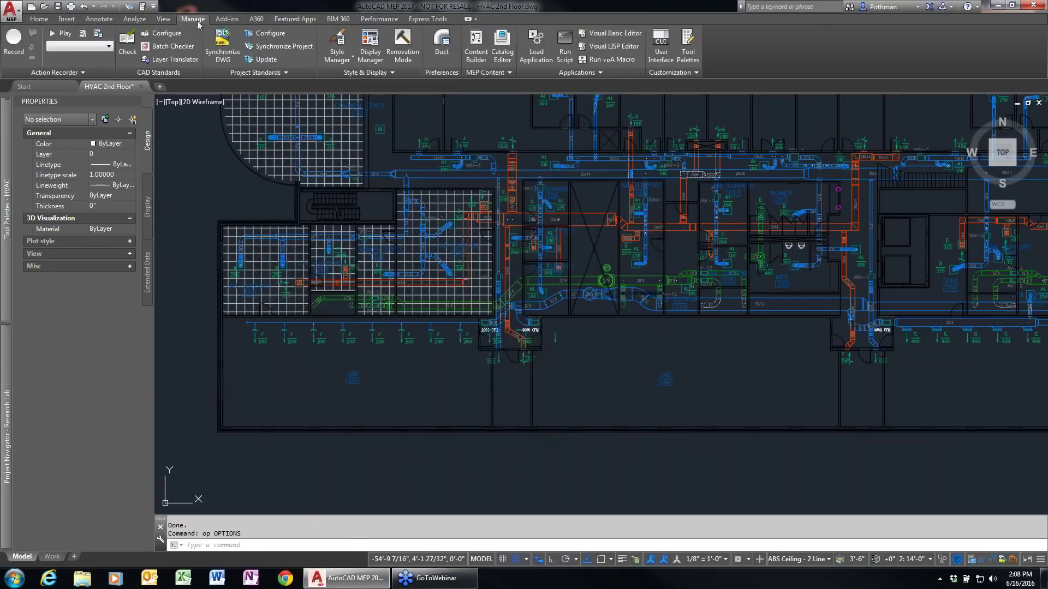
click(348, 61)
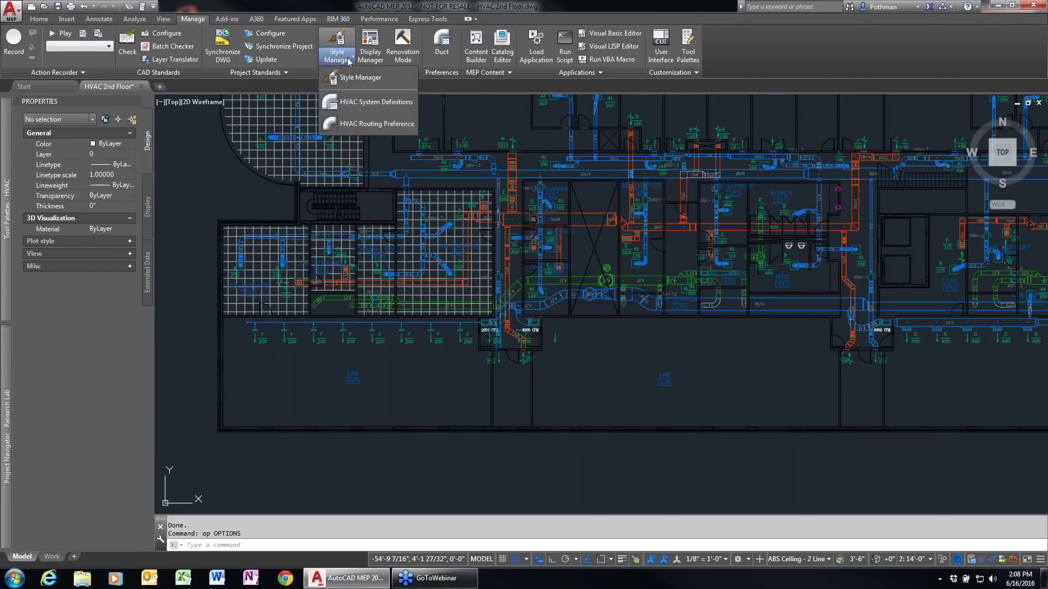
click(351, 78)
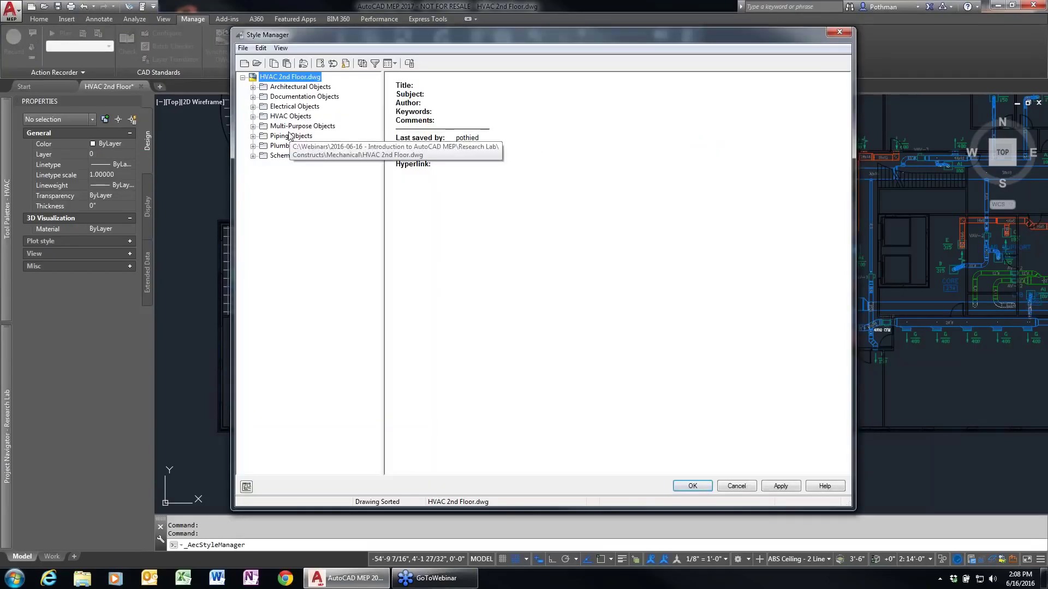
click(253, 88)
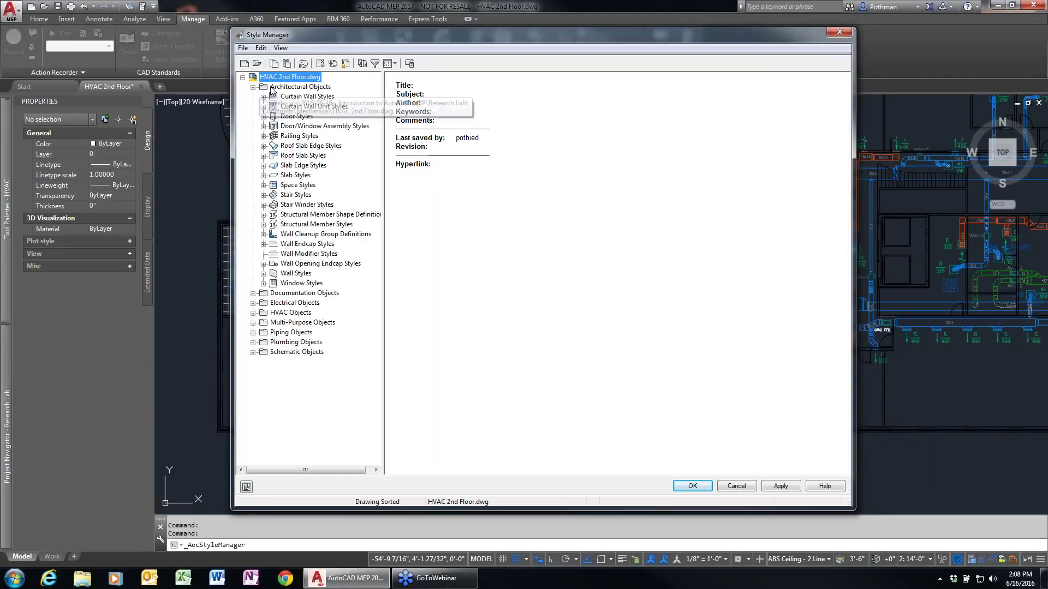
click(253, 88)
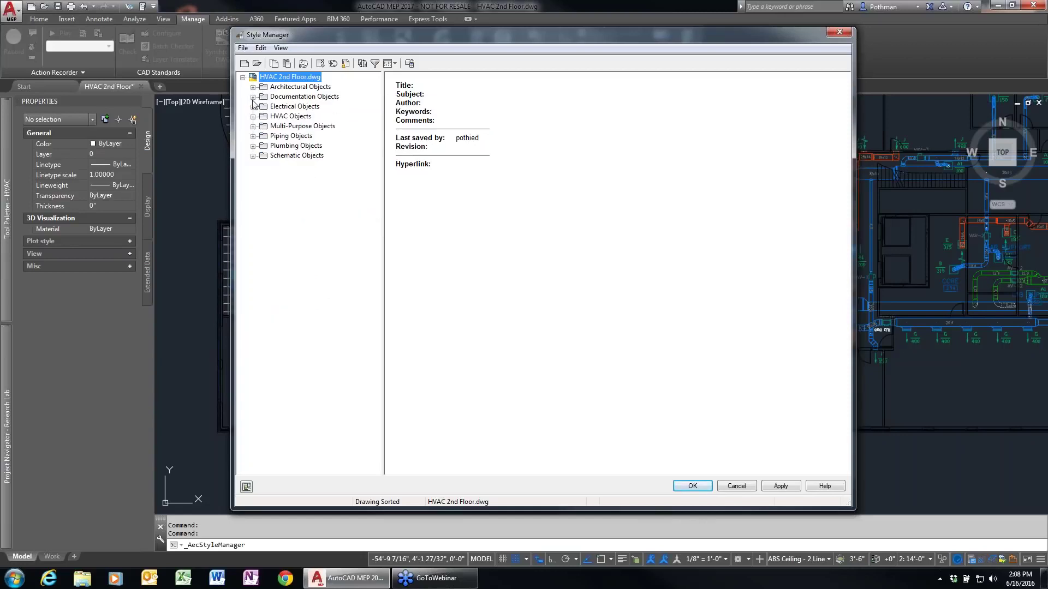
click(253, 97)
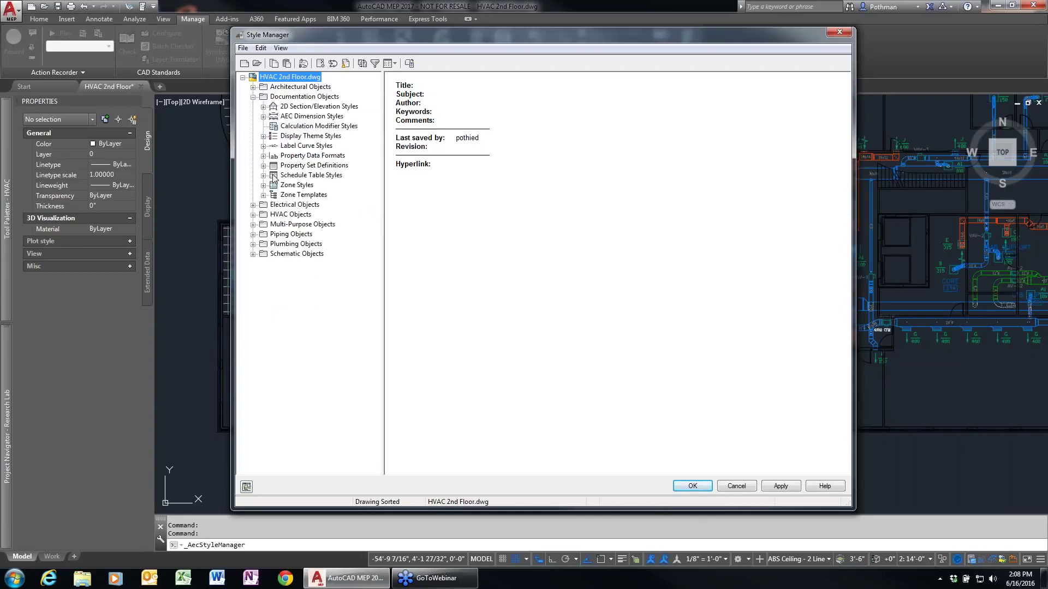
click(254, 97)
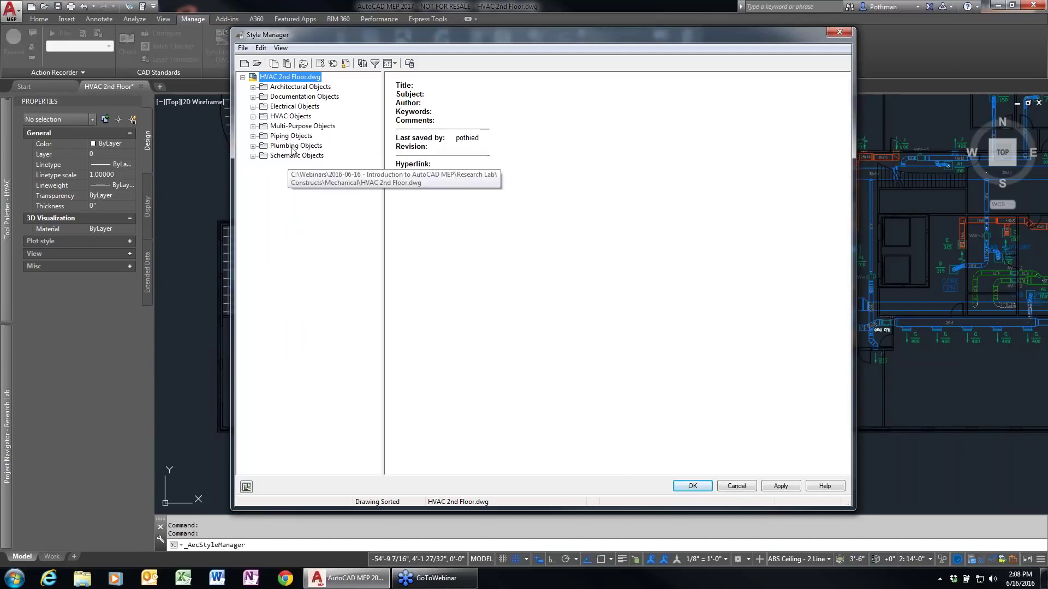
click(847, 35)
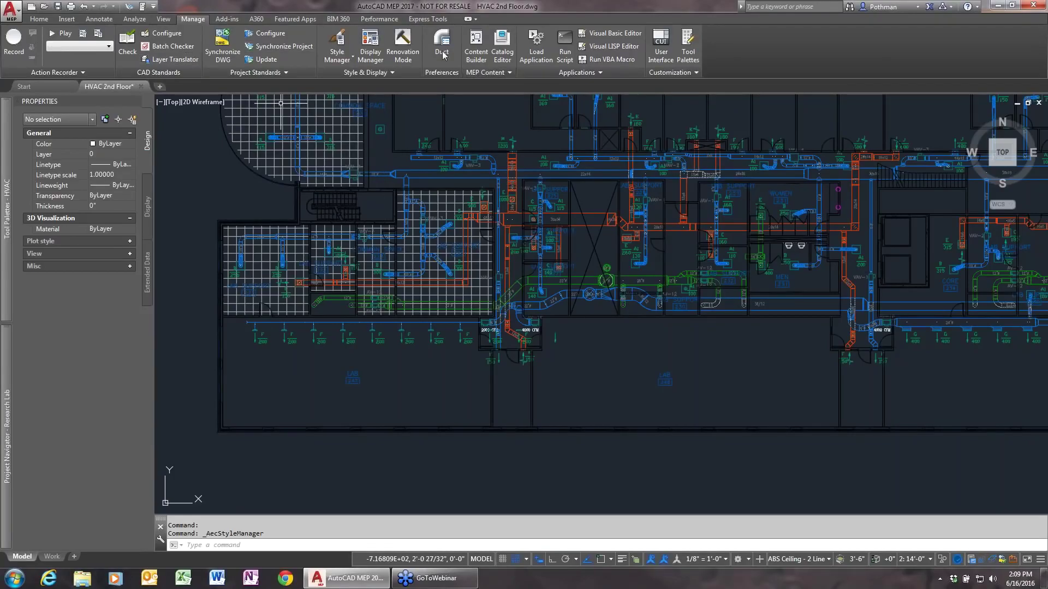
Examine the display representations of the ABS Ceiling Plan - 2 Line set in the Display Manager, and look over the available workspaces
click(373, 44)
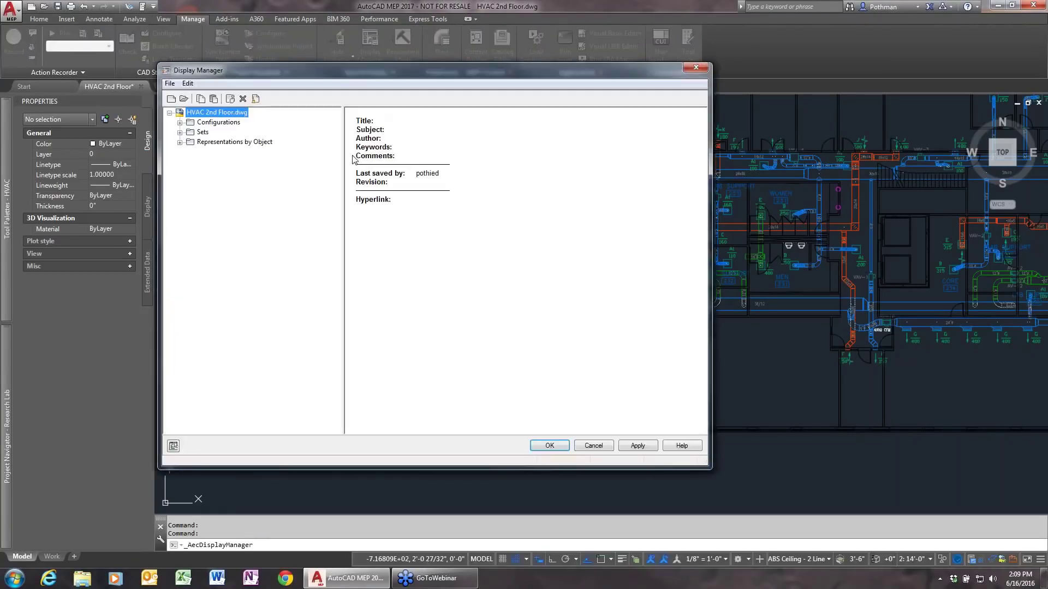
click(180, 132)
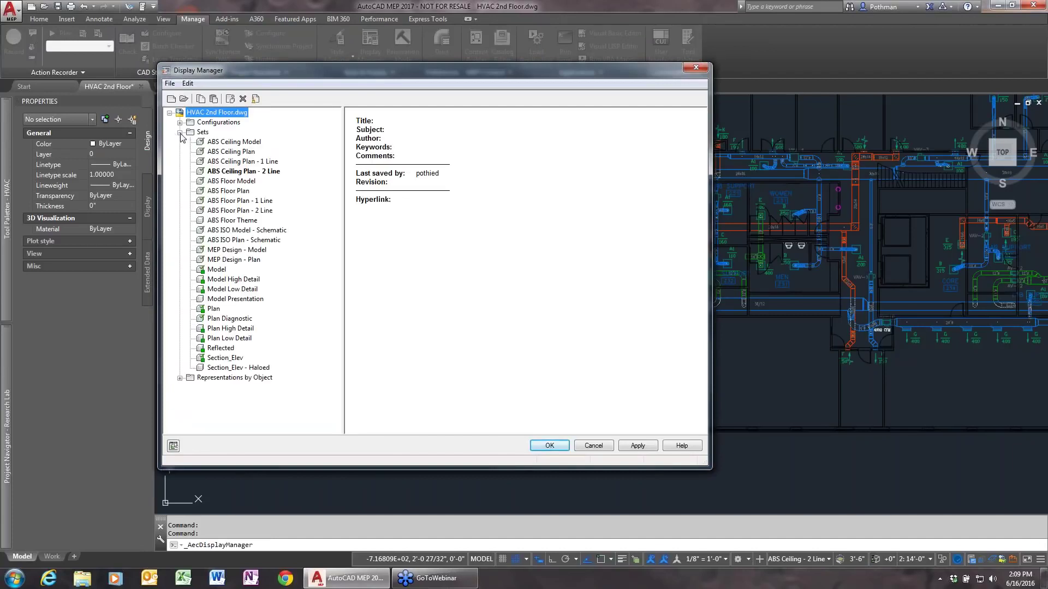
click(226, 172)
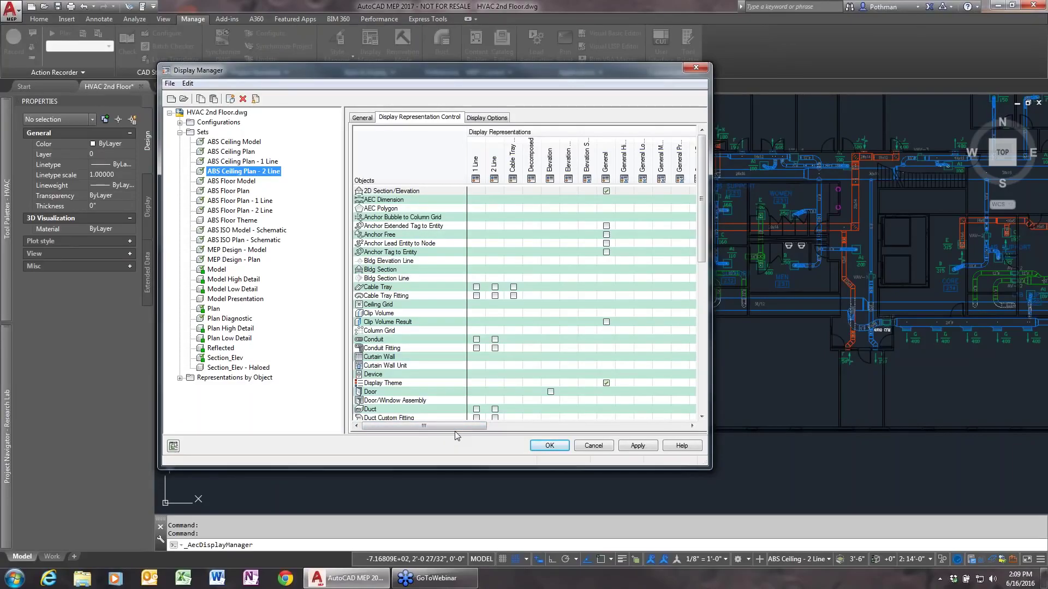
click(592, 446)
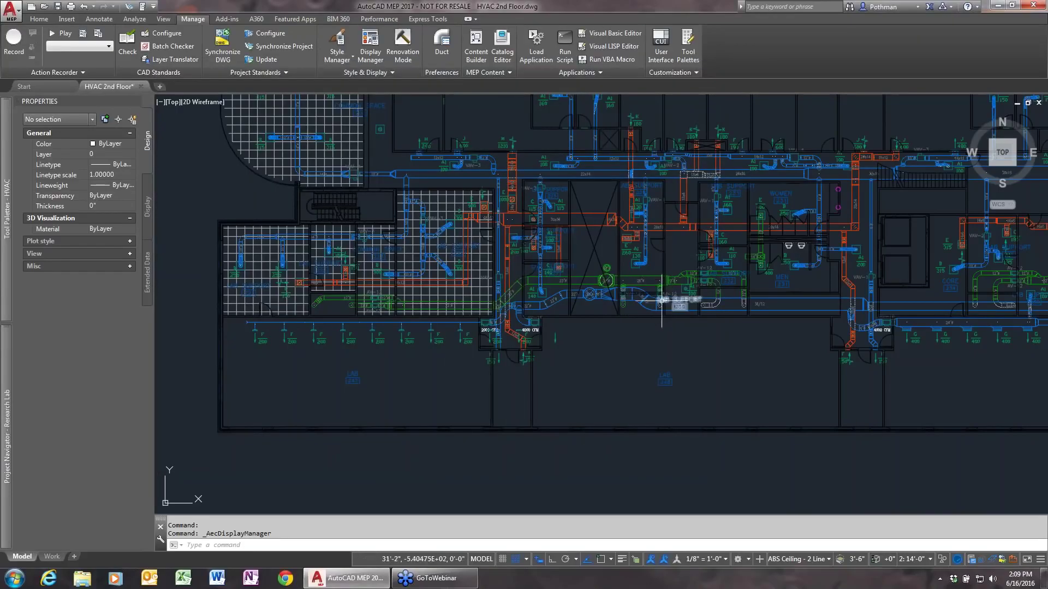
click(748, 559)
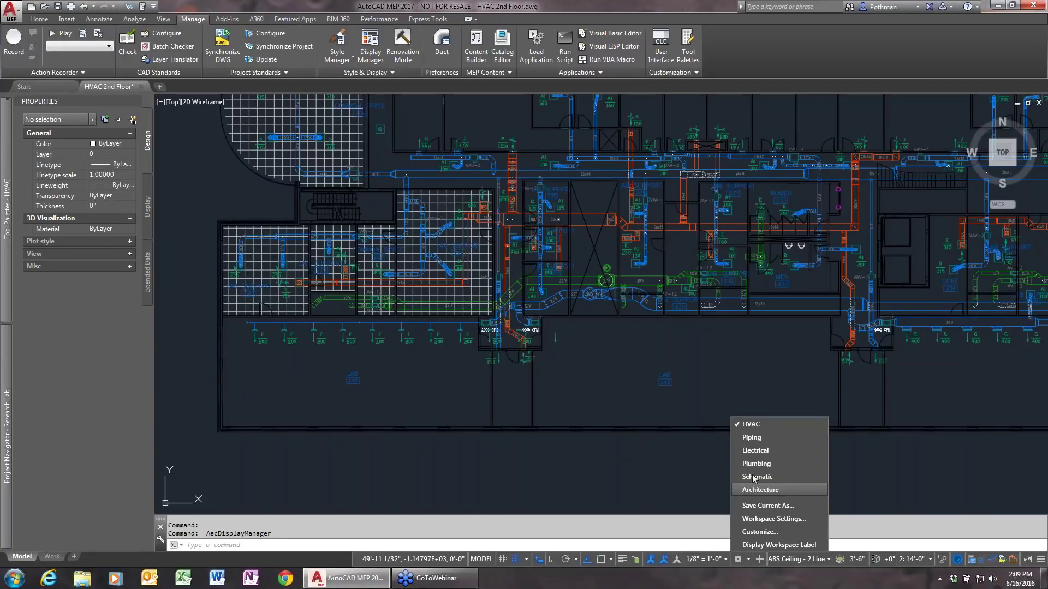
click(603, 453)
Draw a horizontal line in Lab 248 and, with ortho on, continue it vertically downward to form an L shape
scroll(755, 354, up, 6)
mouse_move(762, 355)
middle_down()
mouse_move(519, 279)
mouse_move(479, 285)
middle_up()
scroll(477, 285, down, 3)
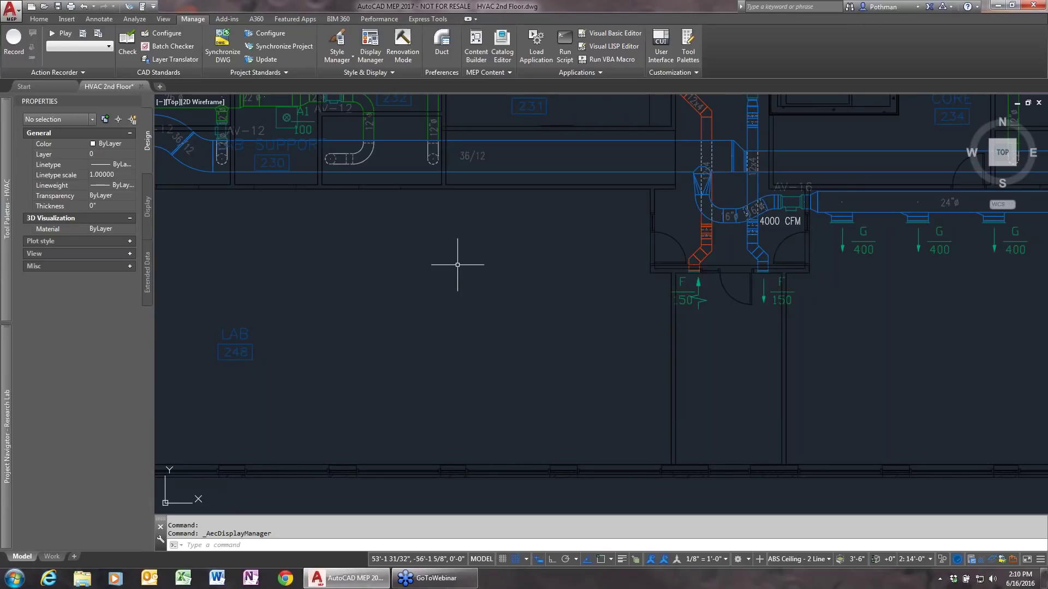
text(L)
key(Return)
click(350, 287)
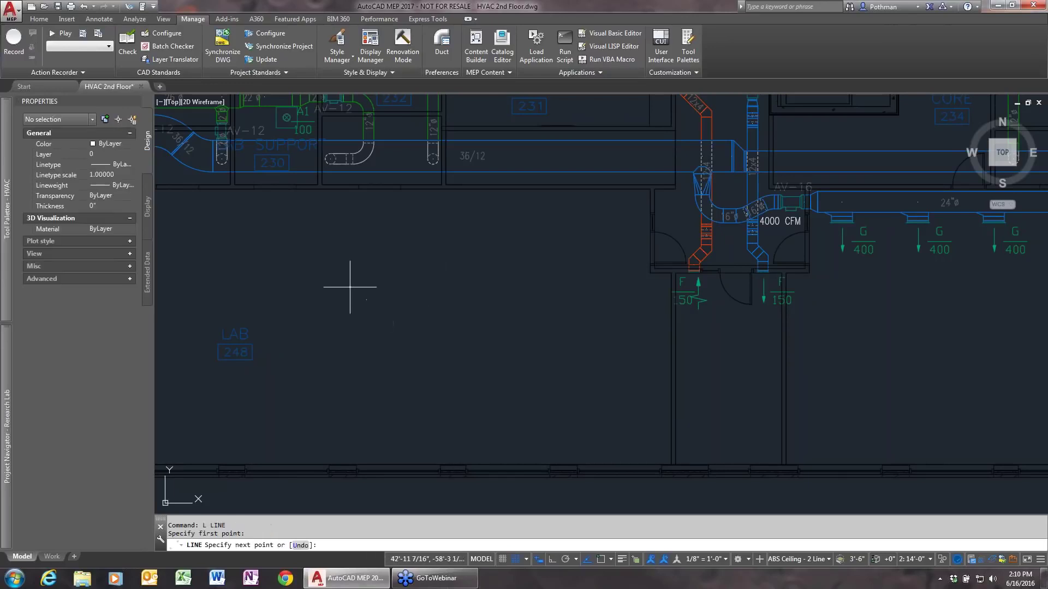
key(F8)
click(503, 288)
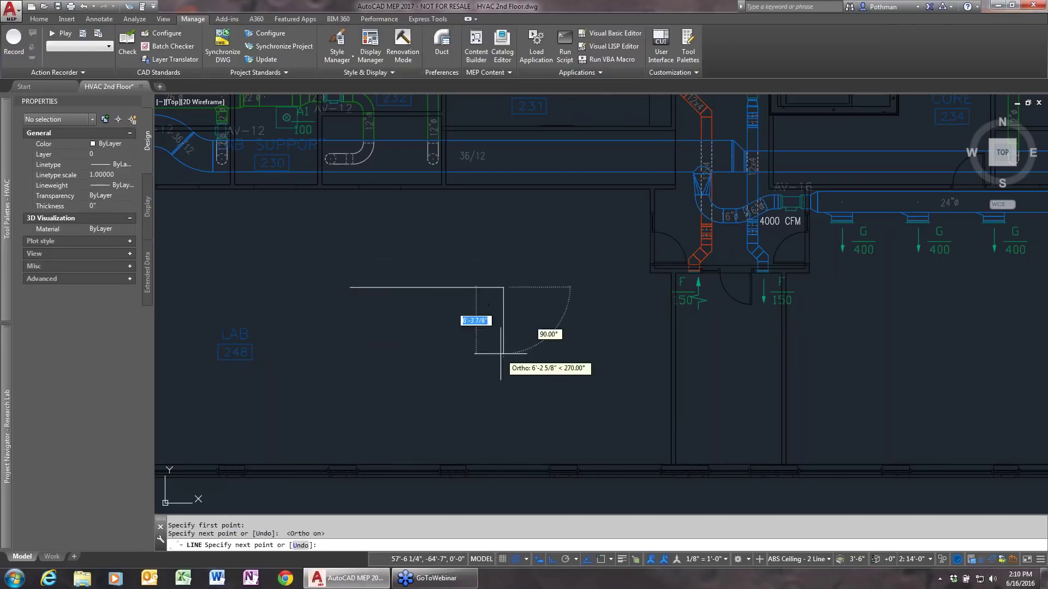
click(468, 397)
key(Return)
Fillet the corner between the horizontal and vertical lines with a radius of 30 inches
text(f)
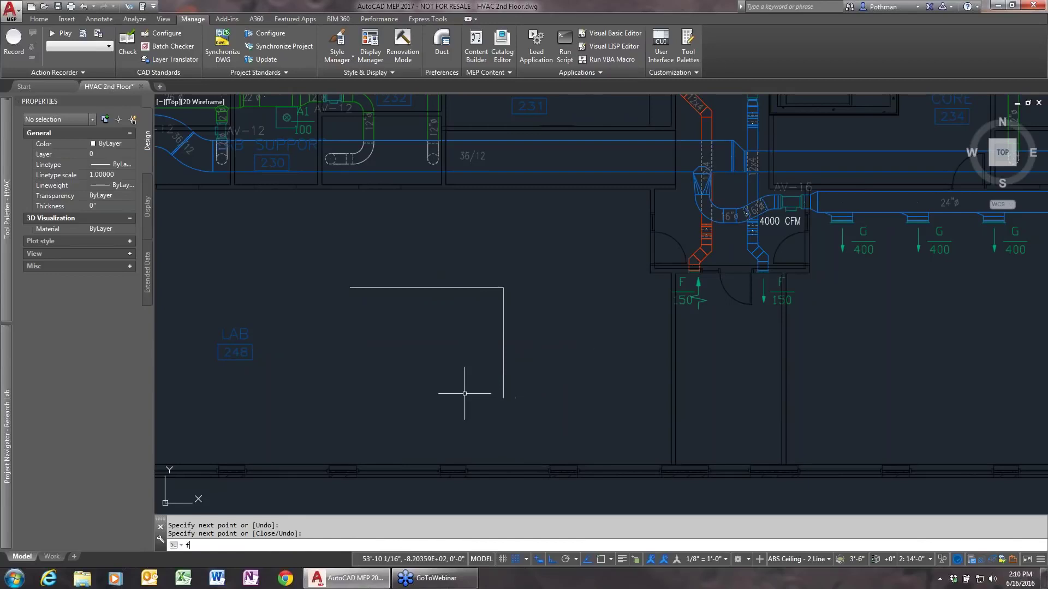
text(ill)
key(Return)
text(r)
key(Return)
text(30)
key(Return)
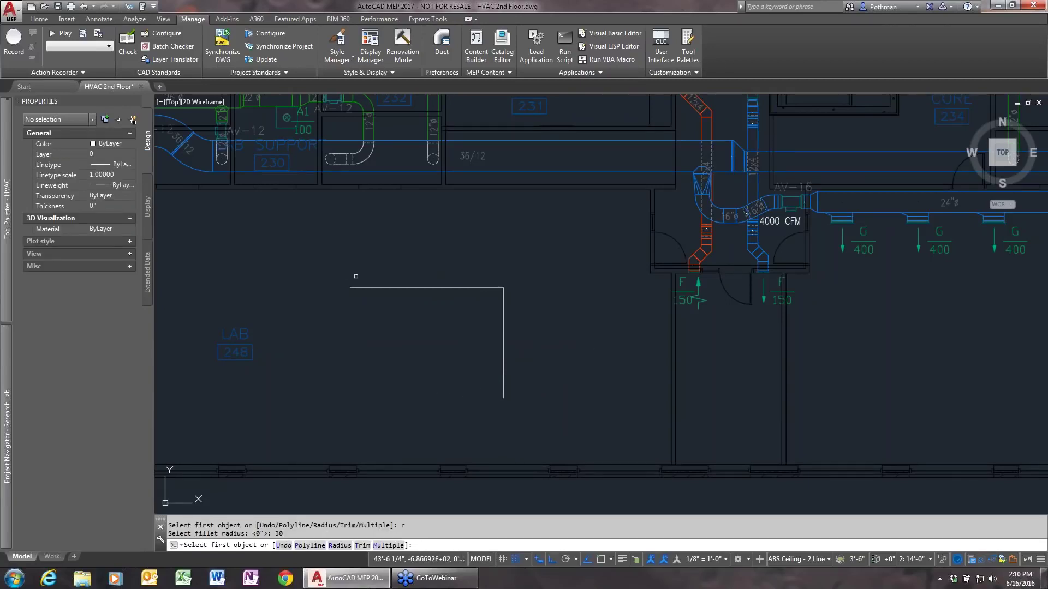
click(484, 288)
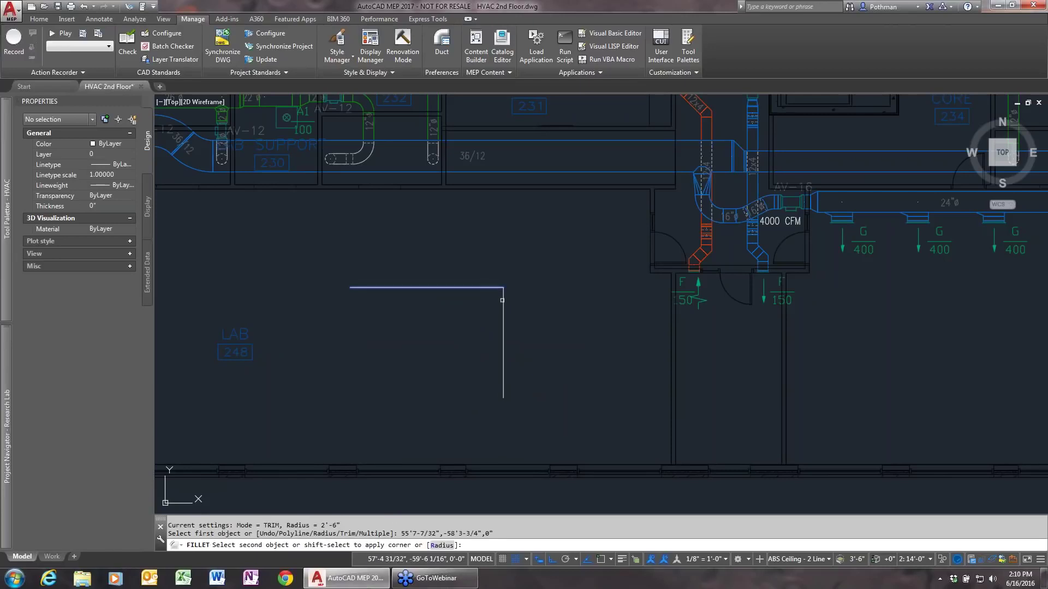
click(502, 300)
Offset the horizontal line, the corner arc and the vertical line by 12 inches to both sides
text(offs)
key(Return)
text(12)
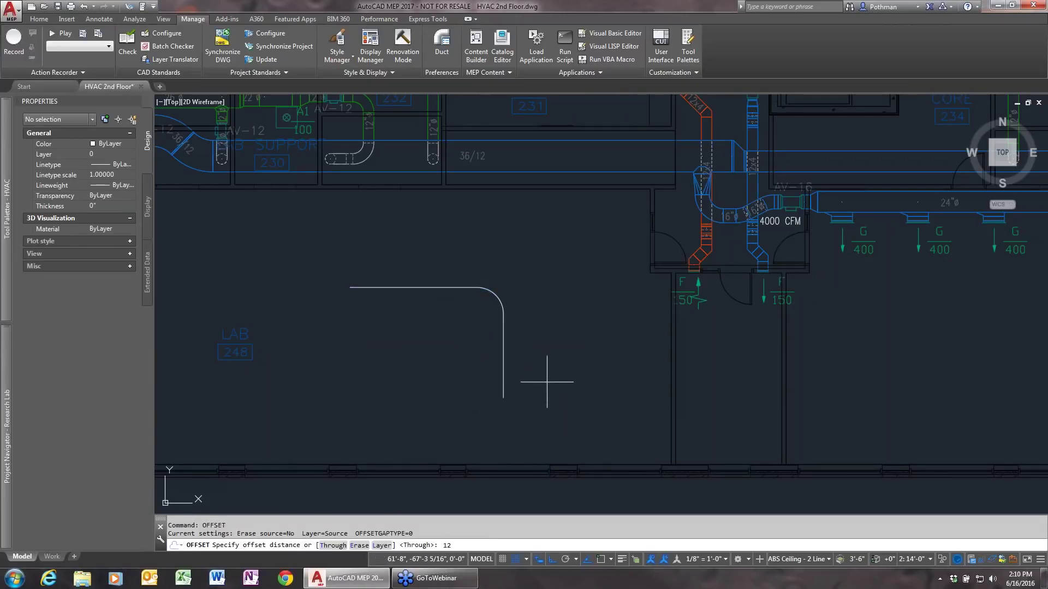
key(Return)
click(445, 288)
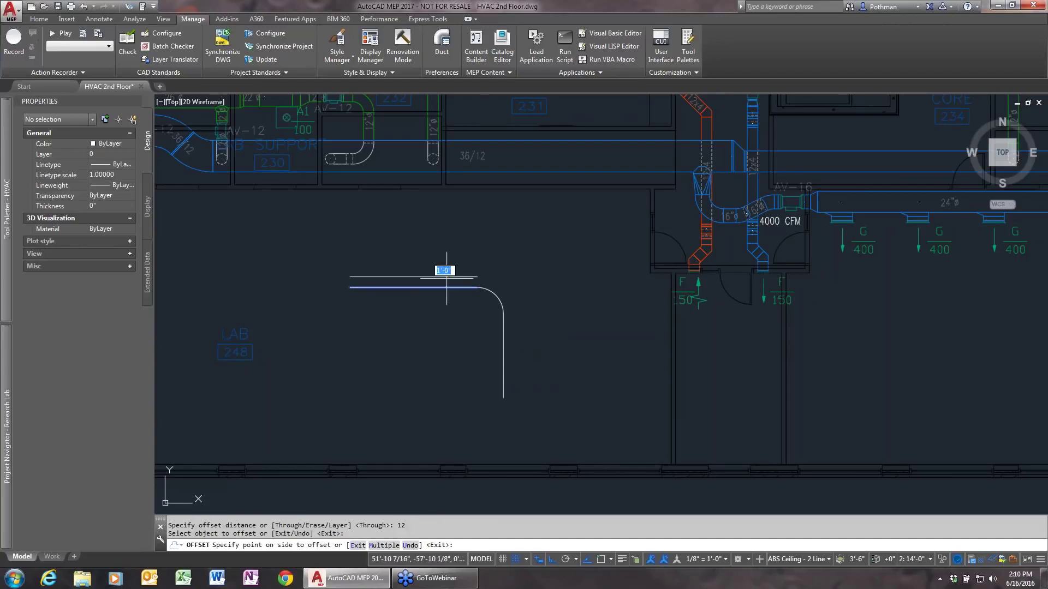
click(446, 288)
click(444, 316)
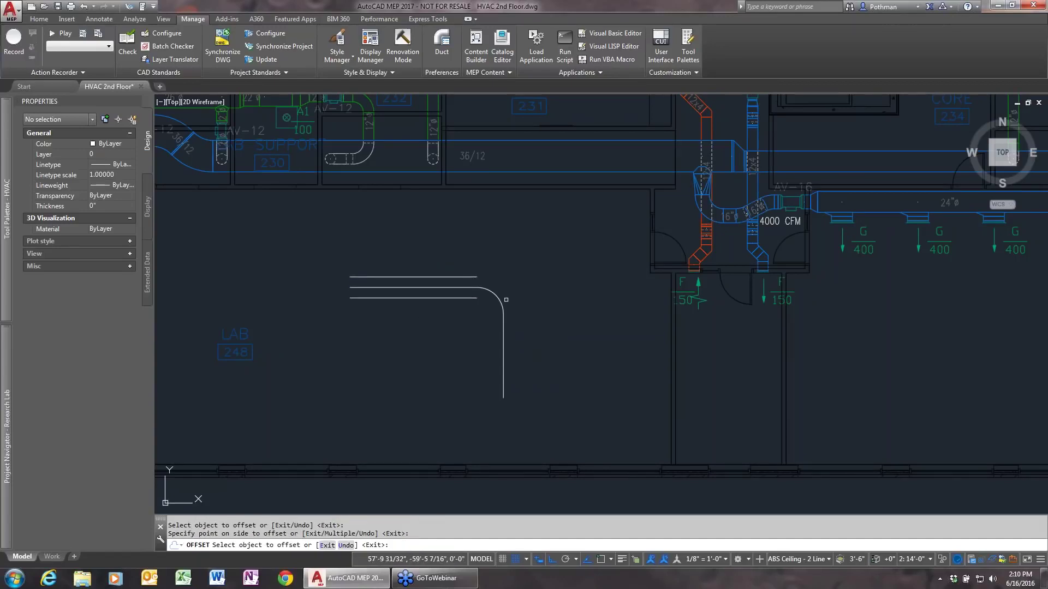
click(498, 300)
click(504, 362)
click(503, 362)
click(519, 360)
click(503, 362)
click(481, 352)
key(Return)
Draw two short lines across the offset pair, one at each end of the bend
text(l)
key(Return)
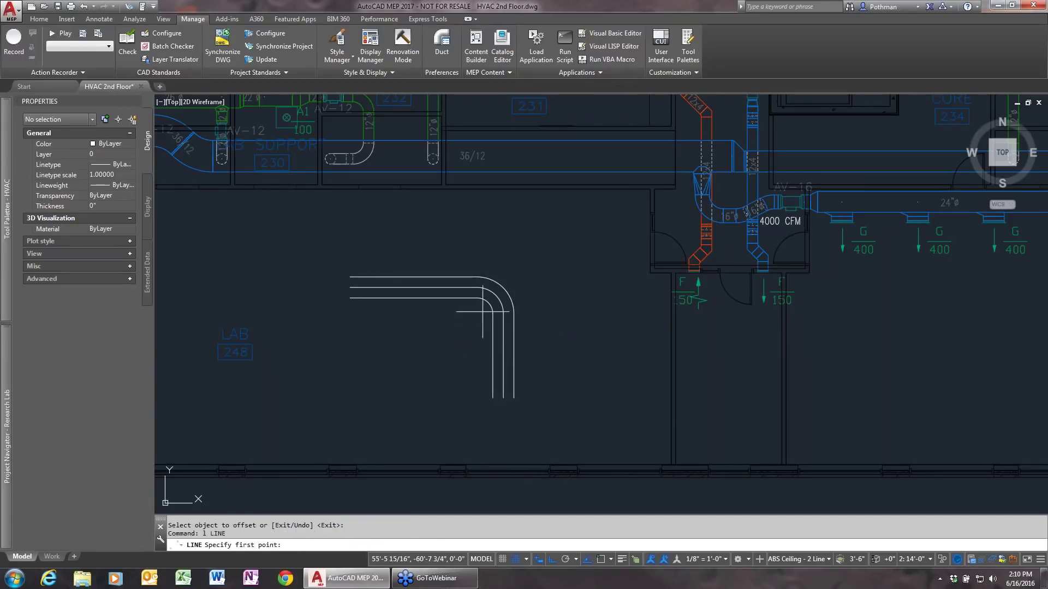
click(493, 314)
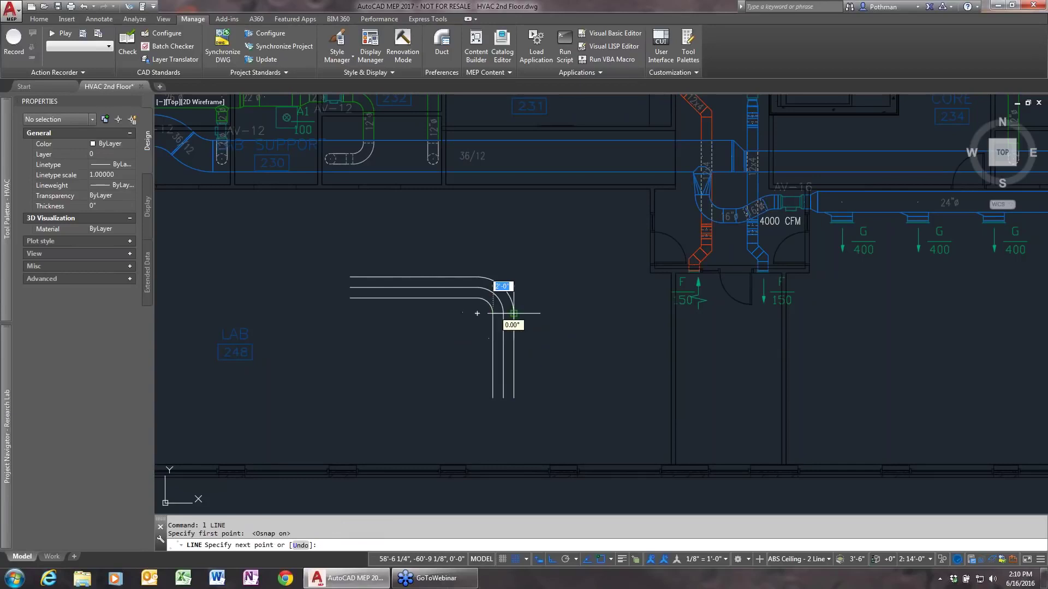
click(513, 313)
key(Return)
key(Return)
click(477, 298)
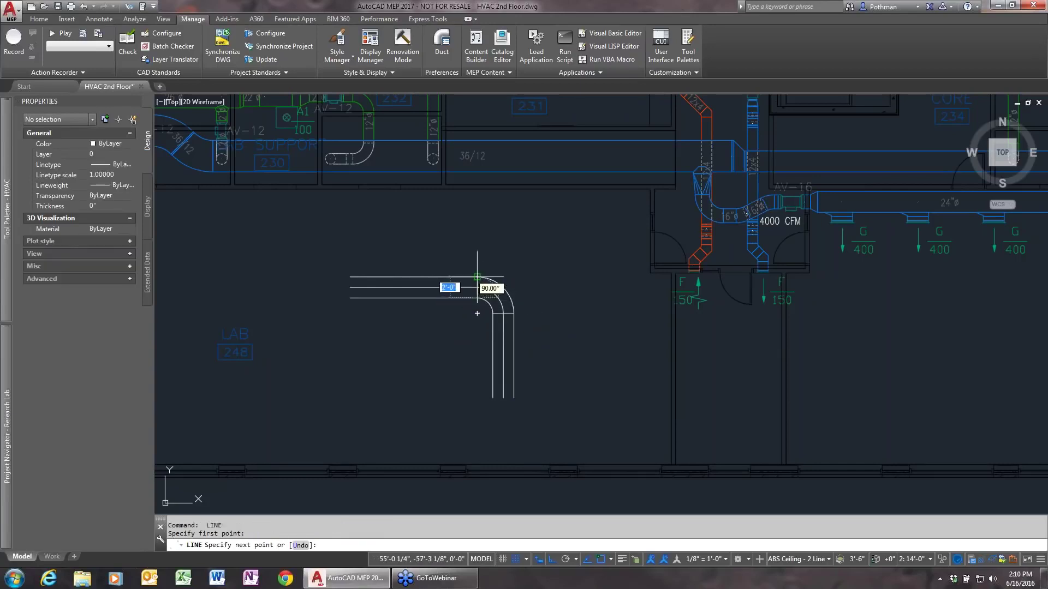
click(476, 277)
key(Return)
Erase the centerline arc and the two straight centerlines inside the duct outline
text(e)
key(Return)
click(517, 265)
click(459, 316)
click(455, 289)
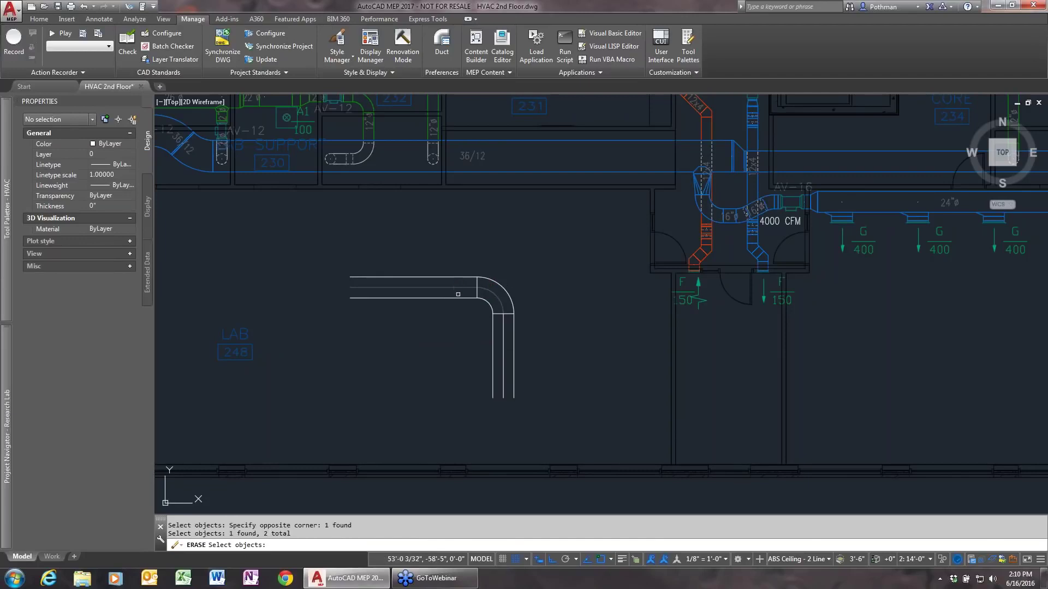
click(502, 333)
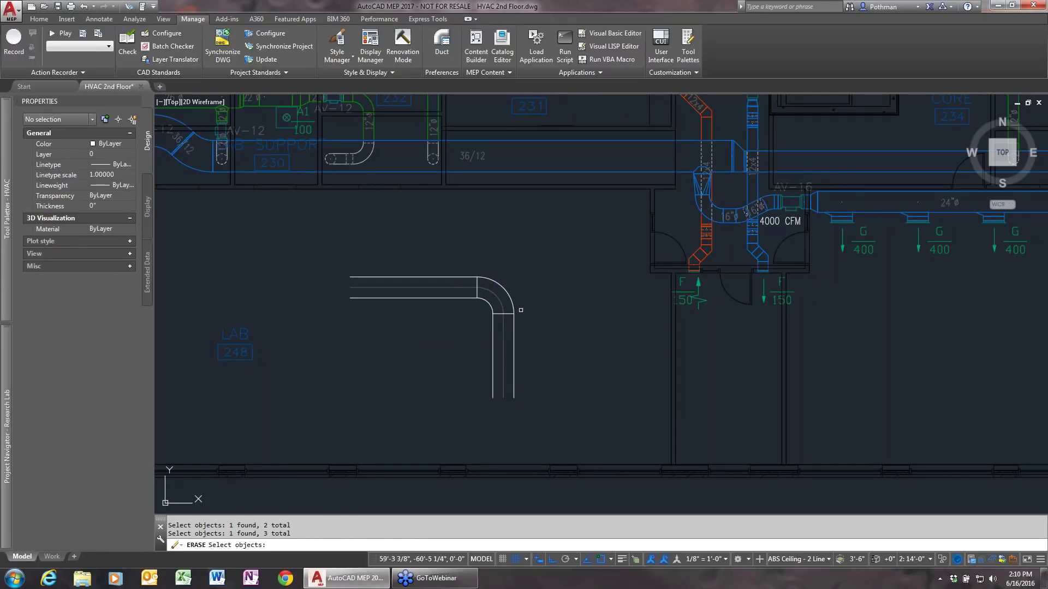
key(Return)
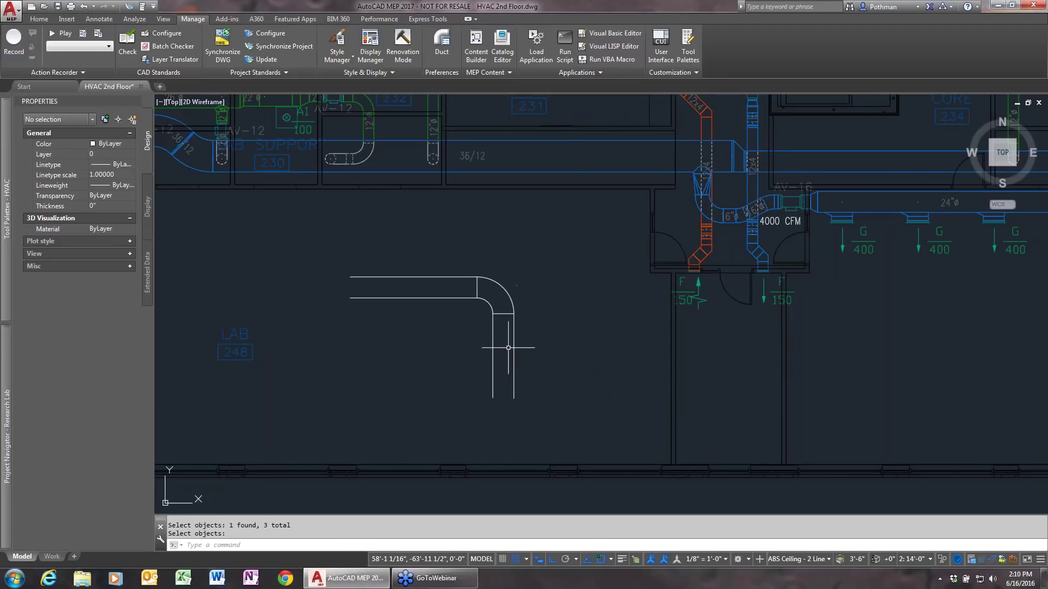
Delete the entire duct outline drawn with plain lines and arcs
click(561, 368)
click(423, 250)
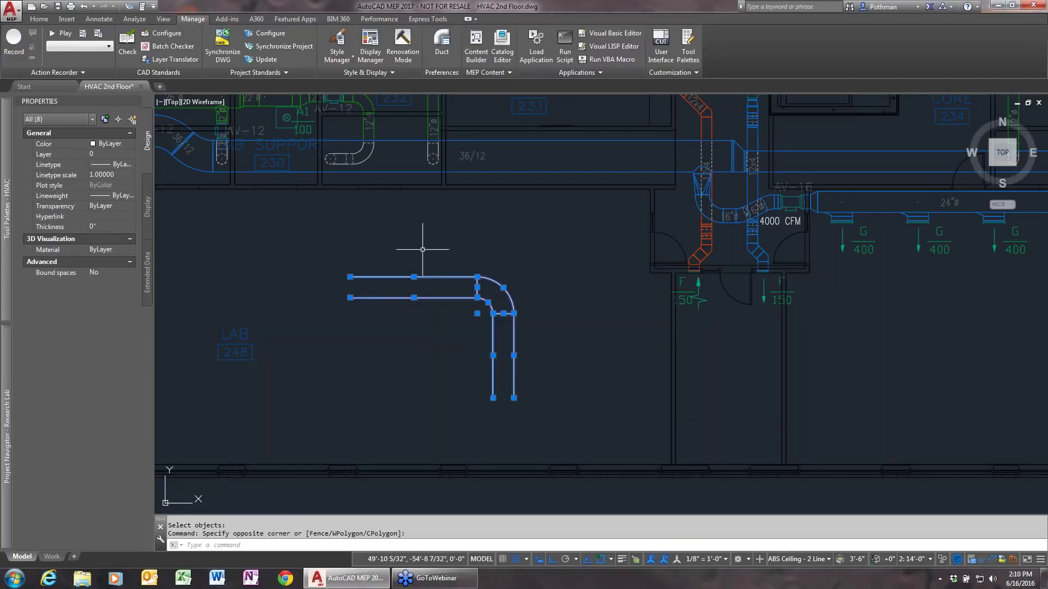
key(Delete)
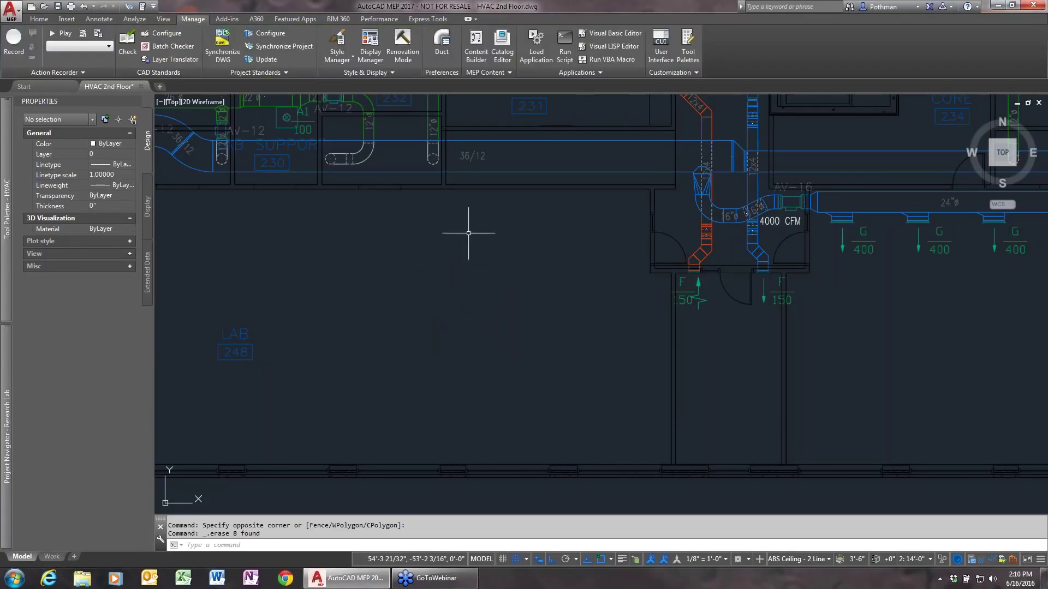
Route a round 24" Generic Slip Joint duct in Lab 248, running right, down and right again
click(40, 20)
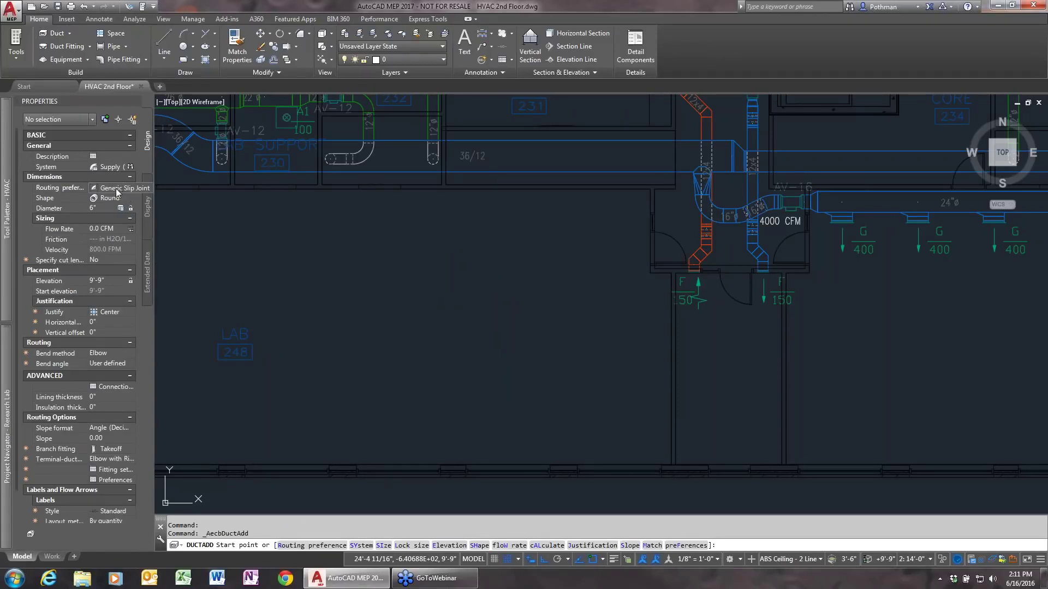
click(116, 188)
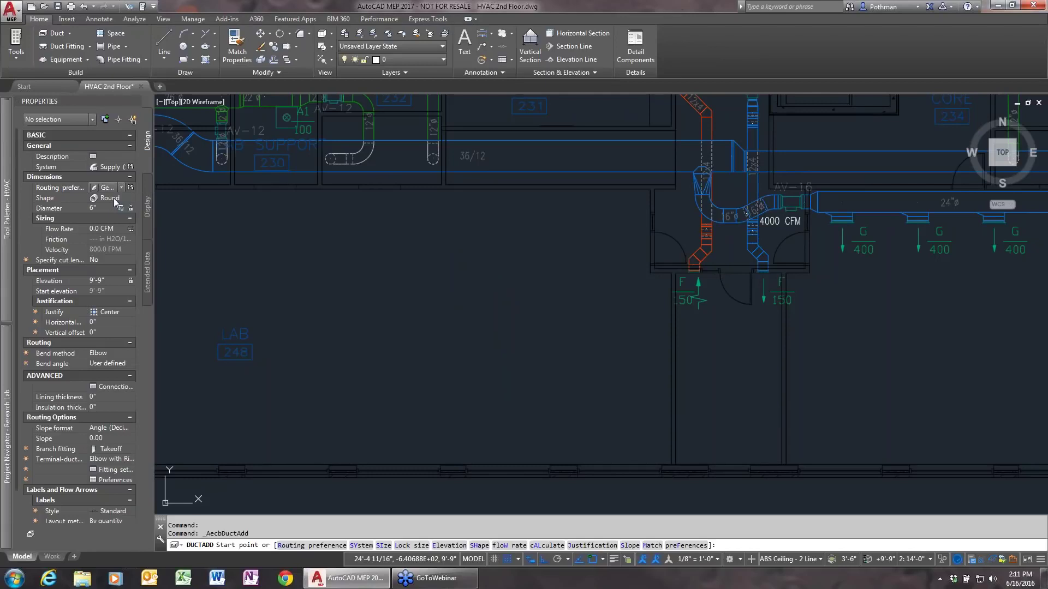
click(104, 208)
key(Return)
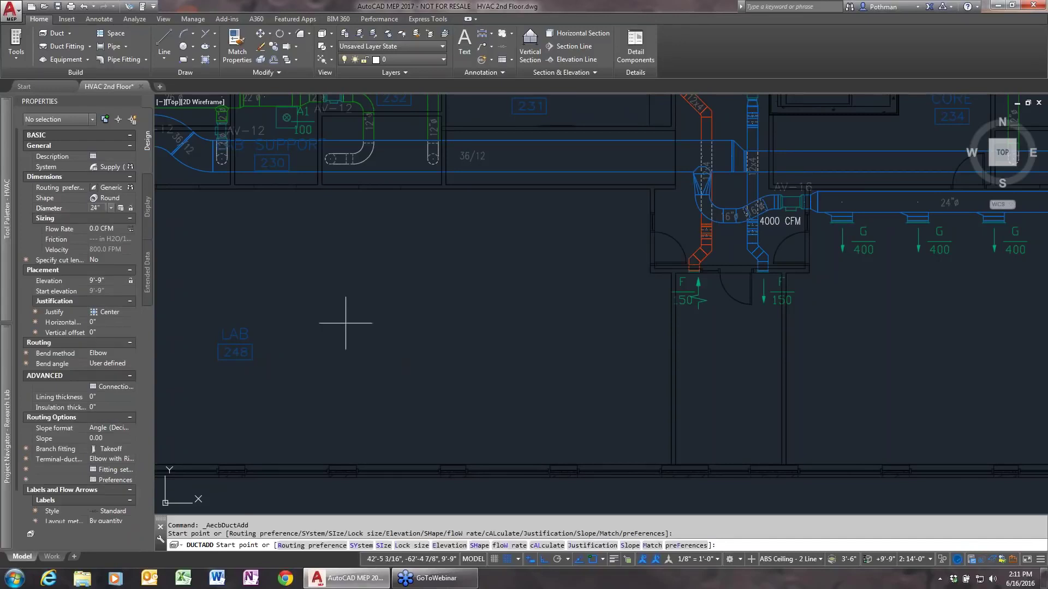
click(342, 311)
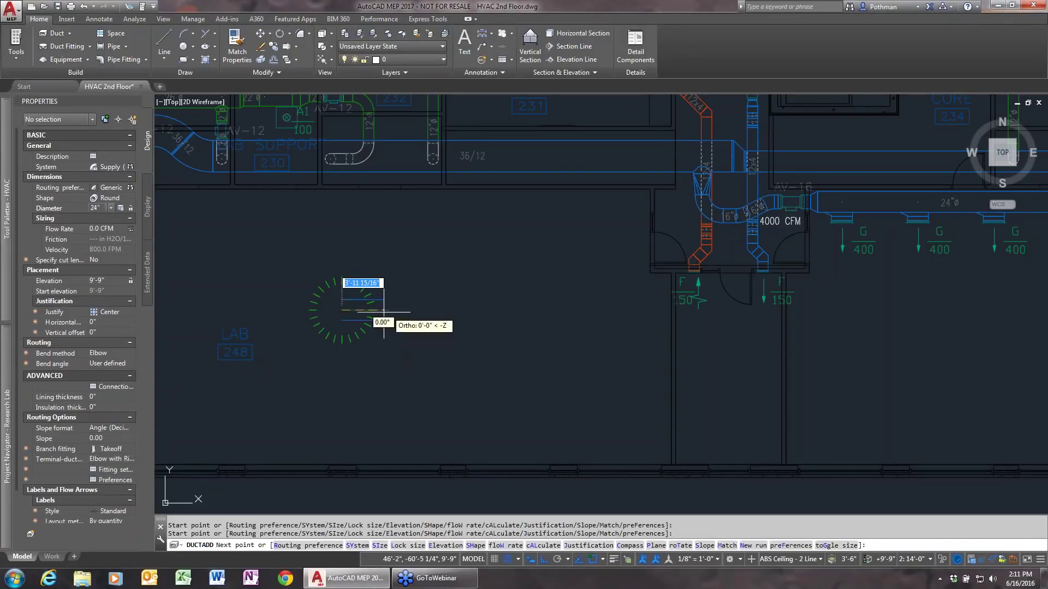
click(439, 310)
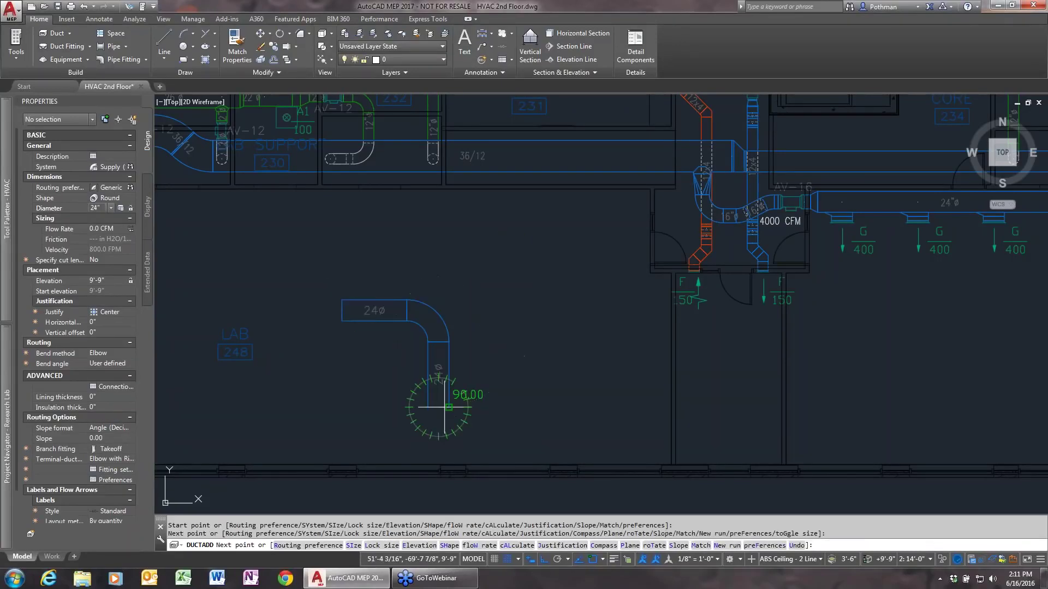
click(437, 406)
click(594, 407)
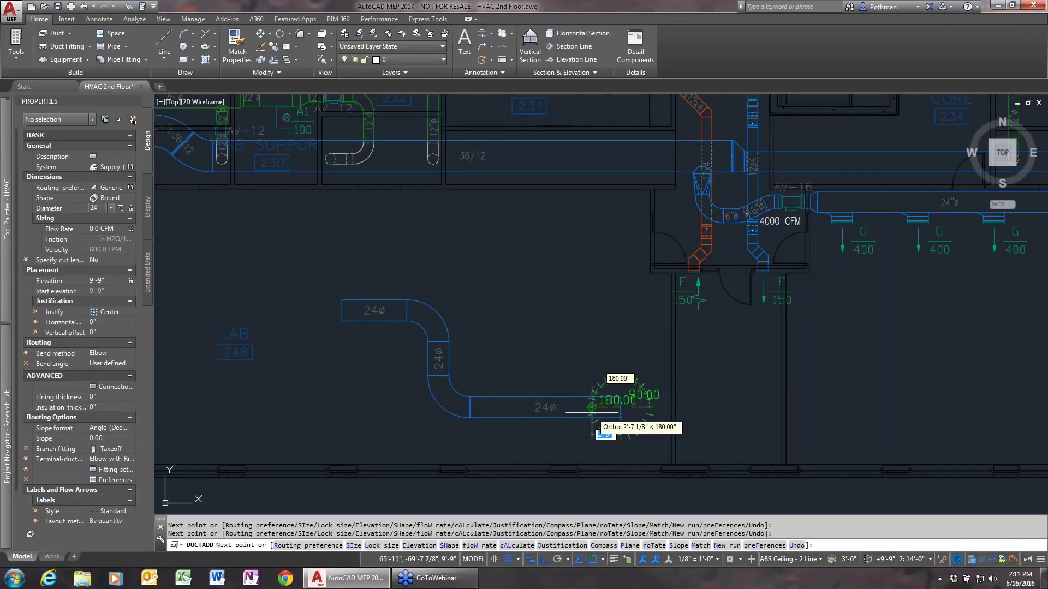
key(Return)
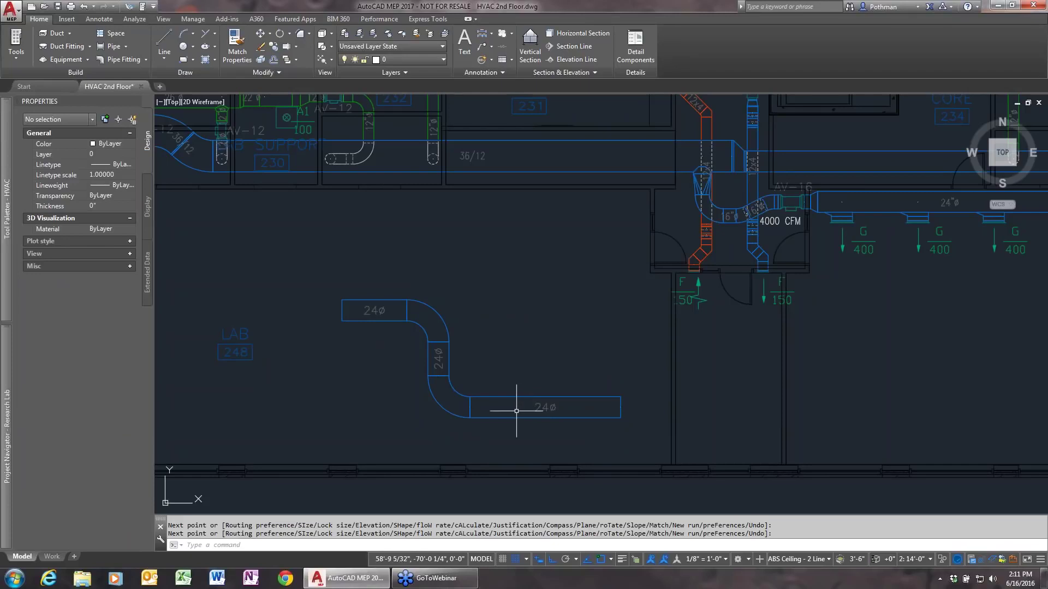
Route a rectangular 24" x 12" duct starting above the round one, running right about 19', down, and right about 11'-8"
click(52, 34)
click(112, 197)
click(131, 198)
click(115, 218)
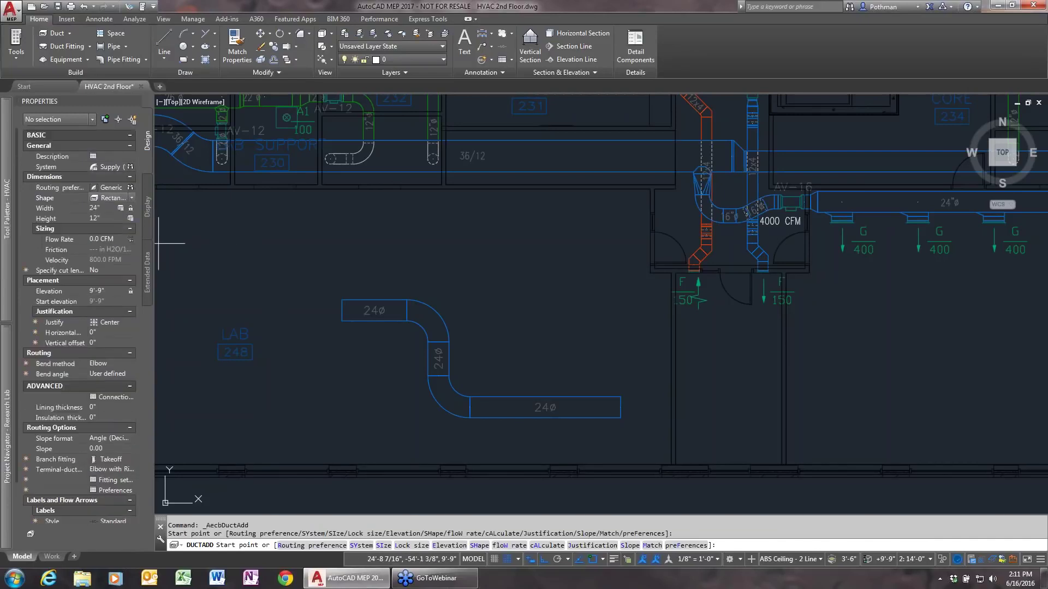
click(305, 252)
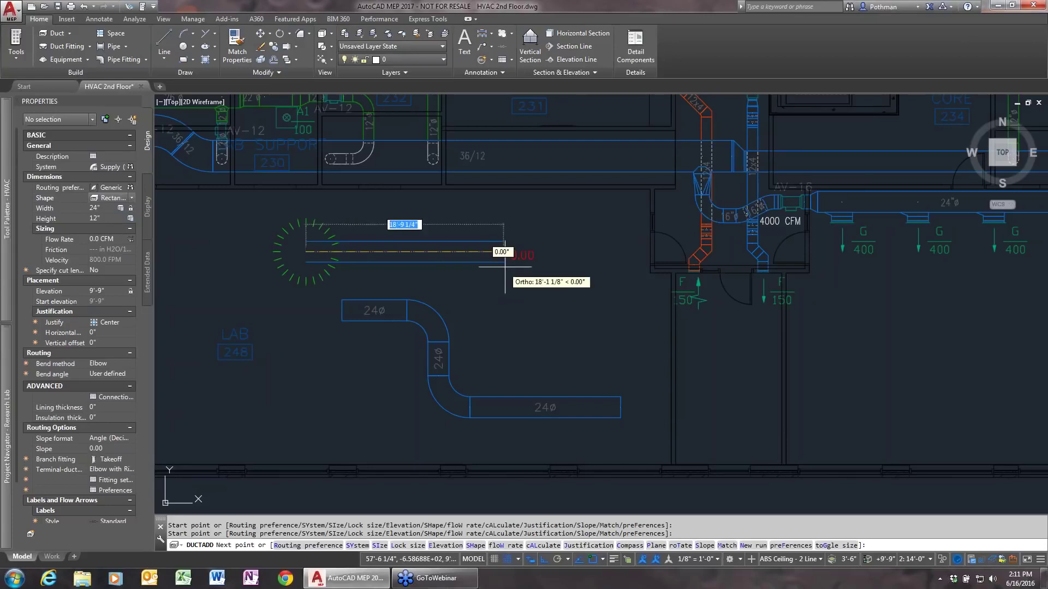
click(506, 252)
click(507, 349)
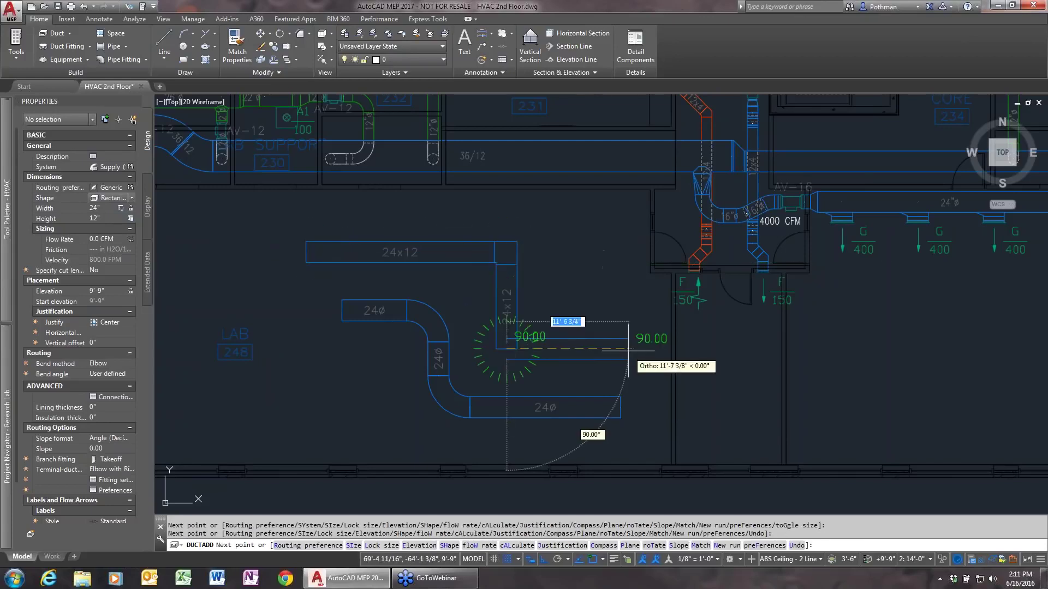
click(630, 349)
key(Return)
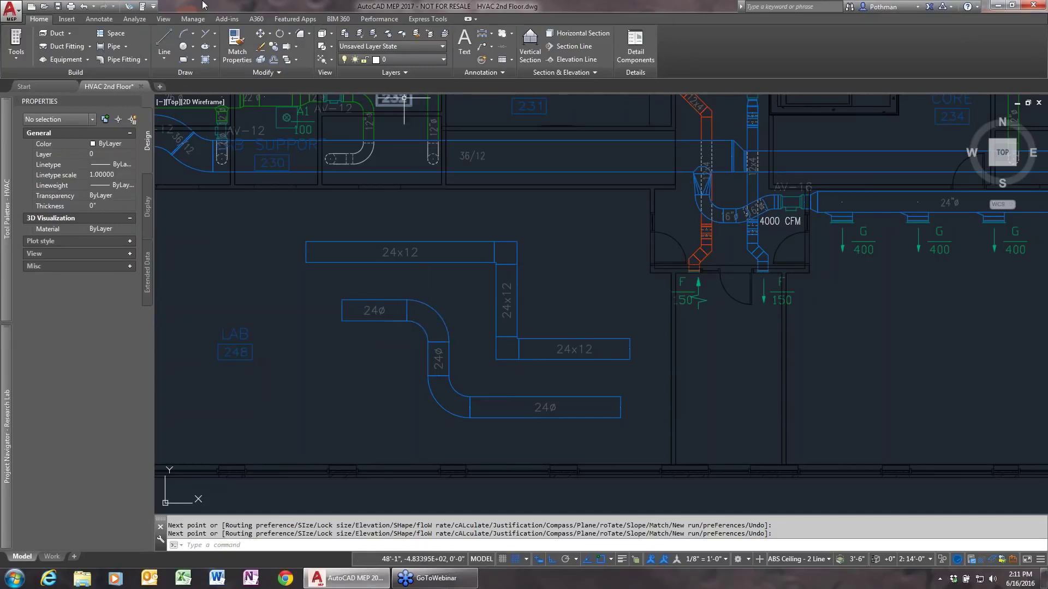
Open the HVAC routing preferences and examine the parts assigned to Generic Slip Joint
click(201, 21)
click(337, 58)
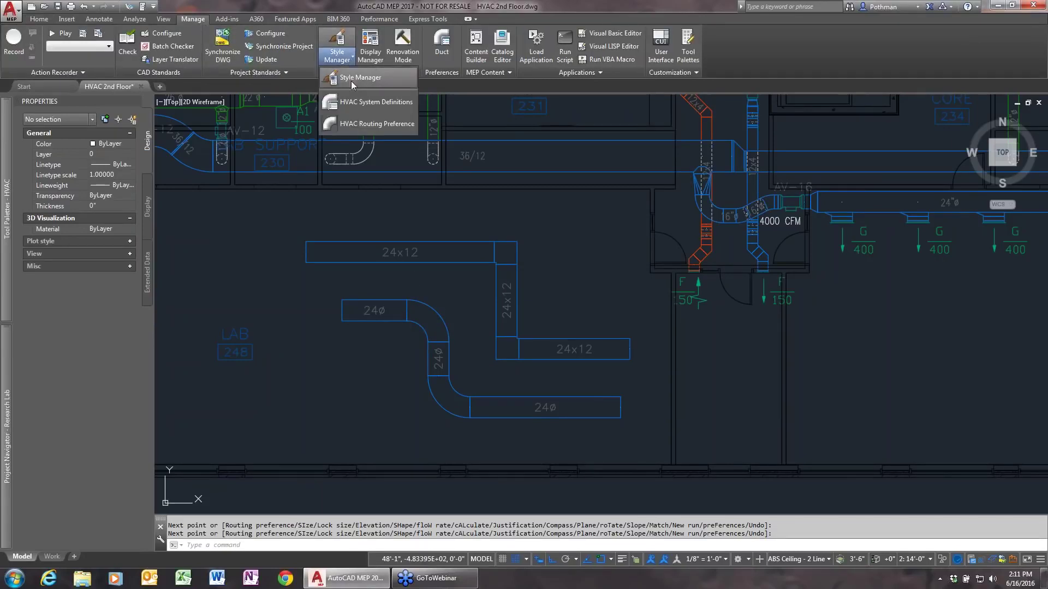
click(360, 125)
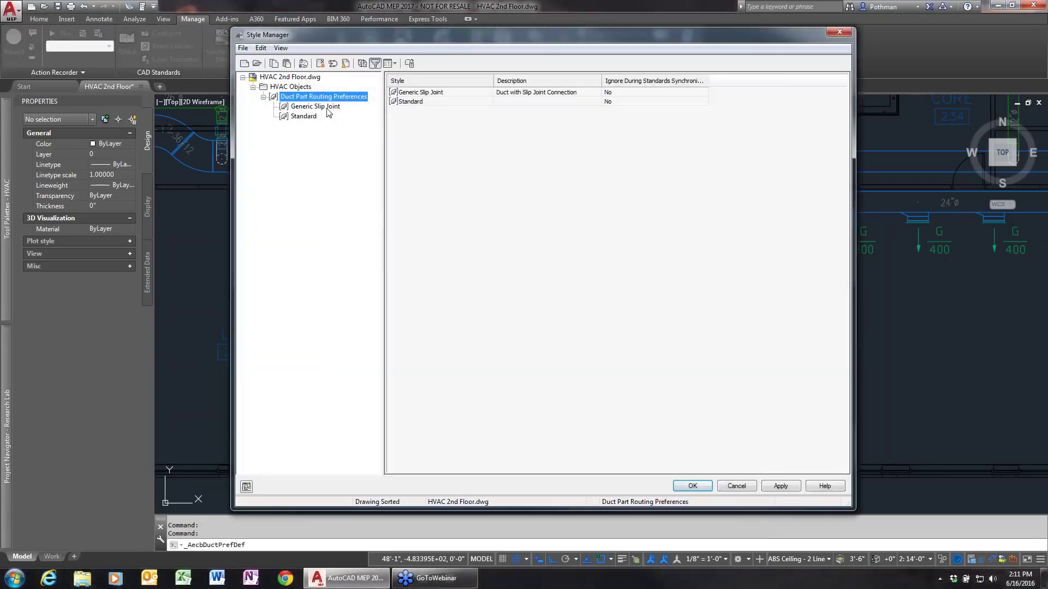
click(326, 107)
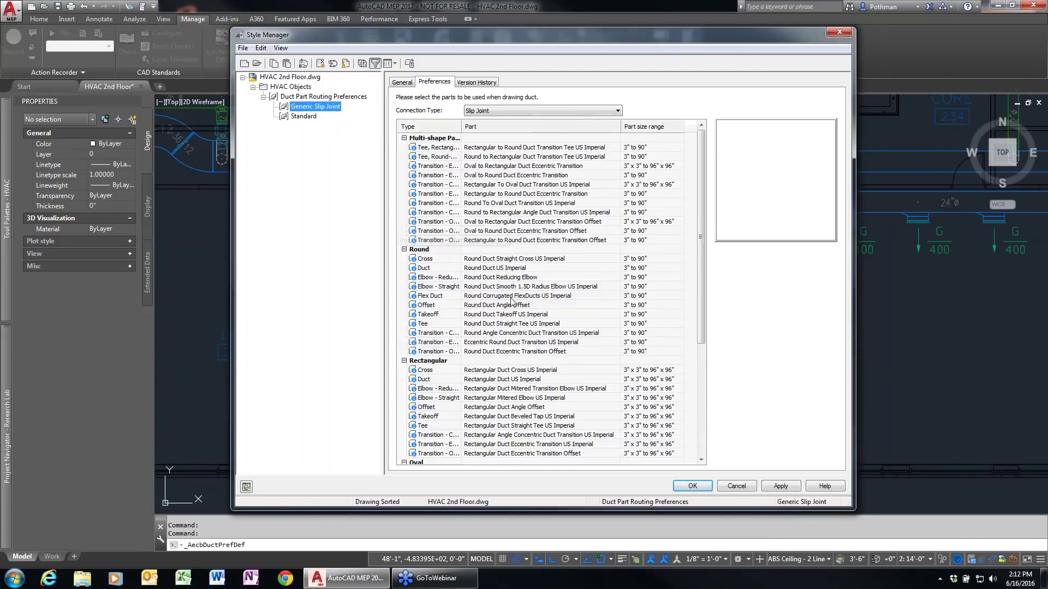
Review the alternative parts for the round and rectangular straight elbows in Generic Slip Joint, leaving the preferences without changes
click(568, 289)
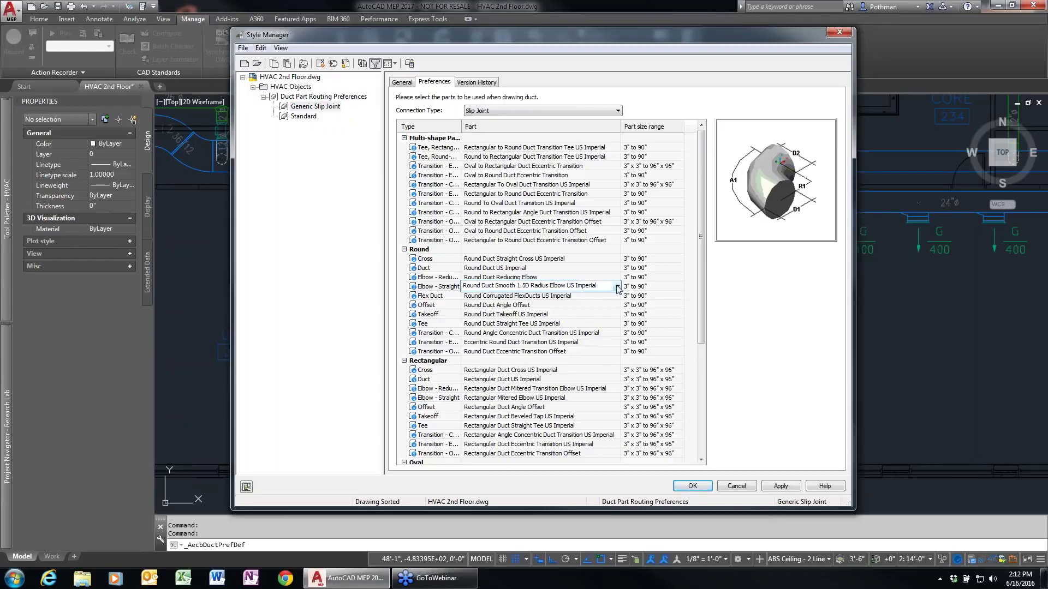
click(617, 287)
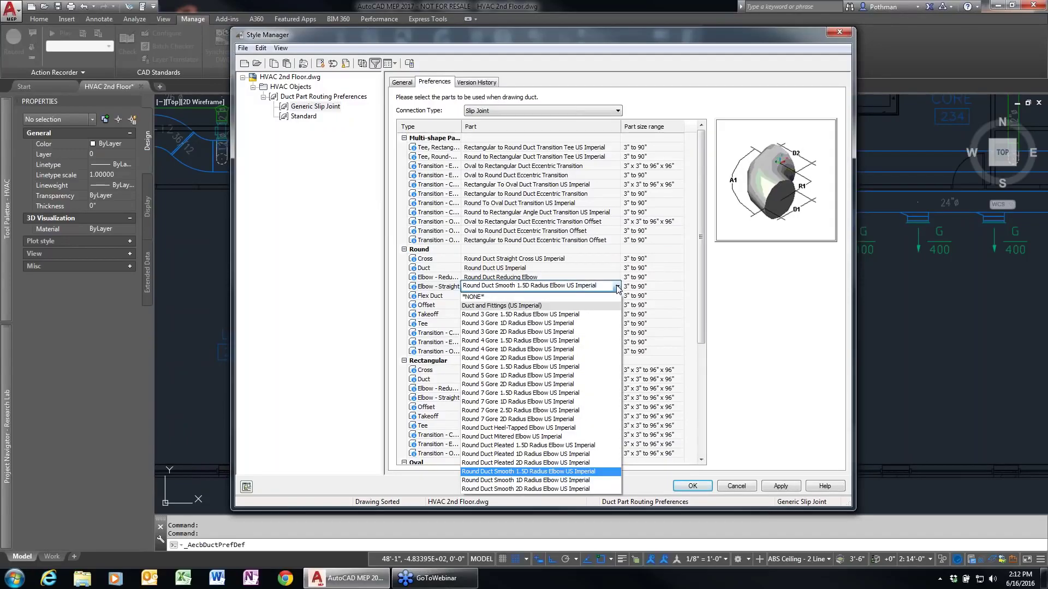
click(618, 288)
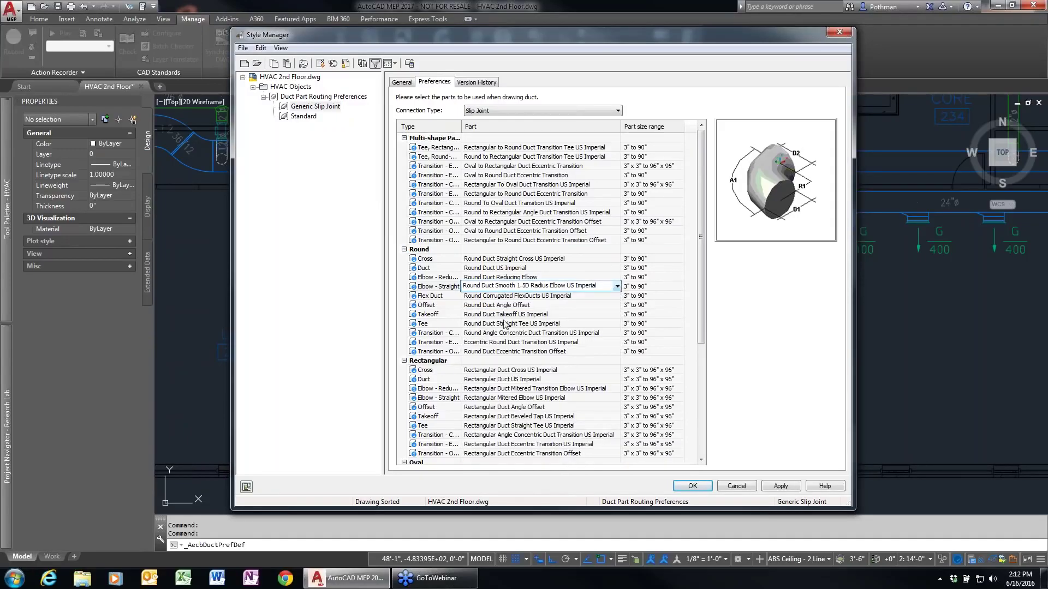
click(538, 399)
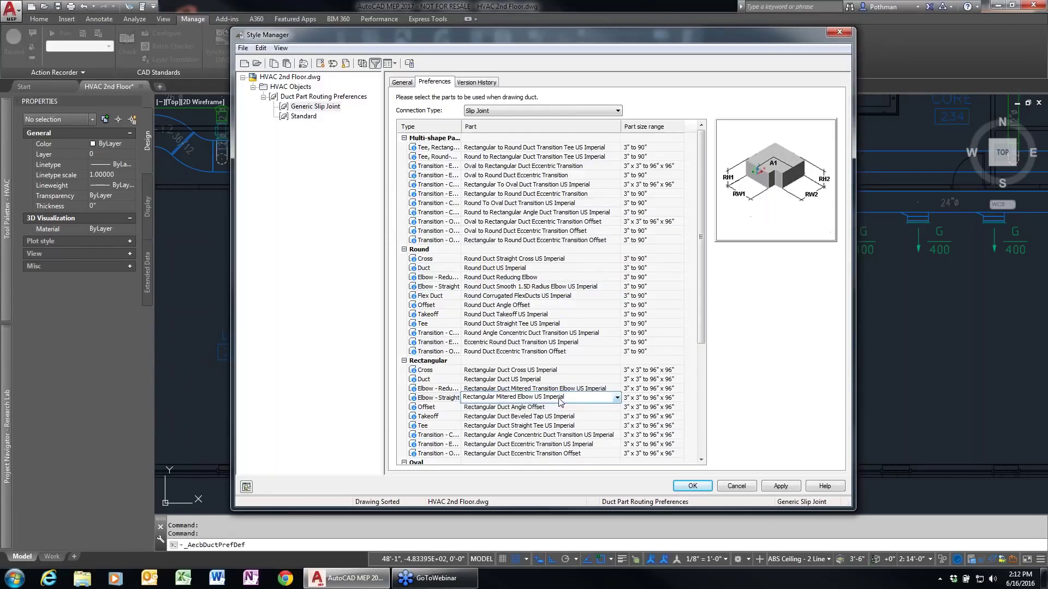
click(617, 397)
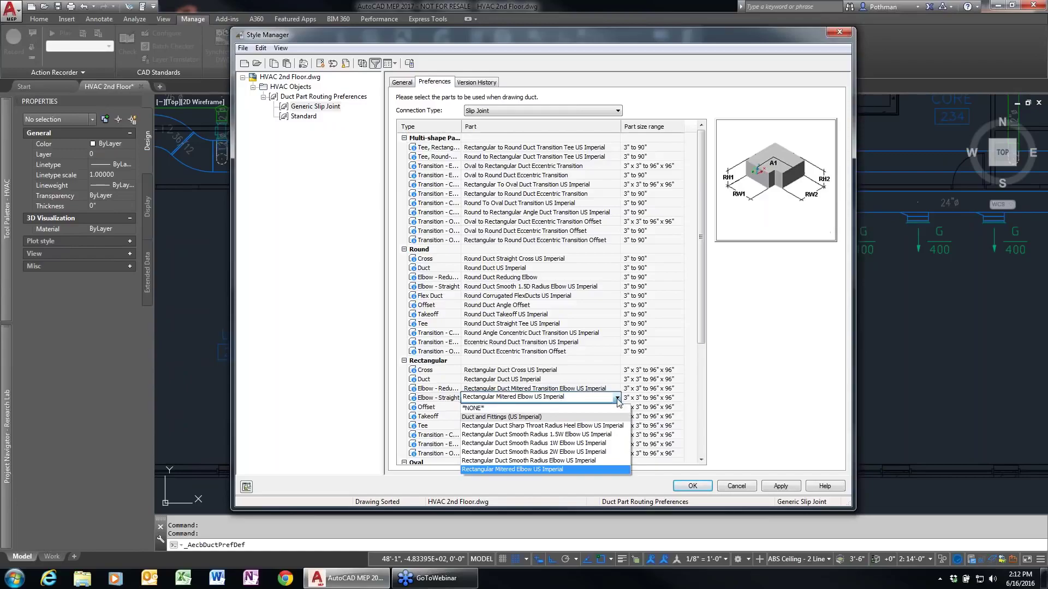
click(618, 400)
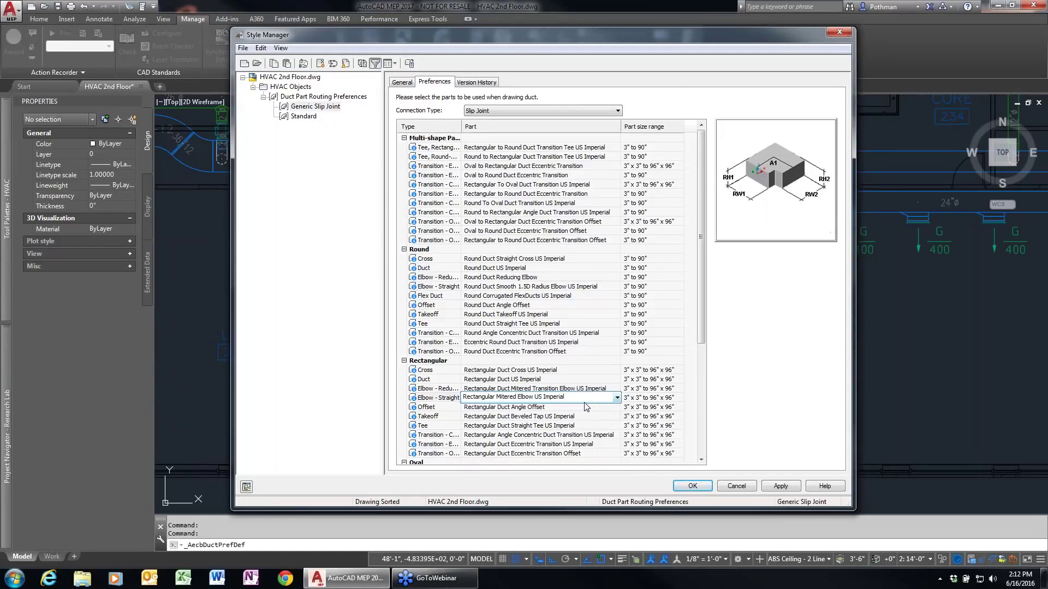
click(737, 486)
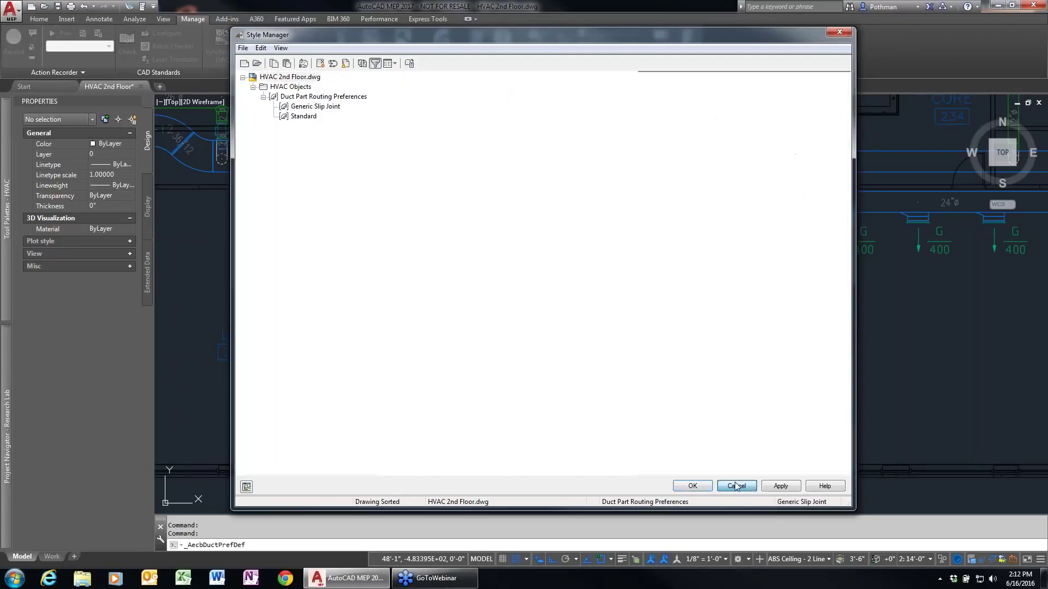
Set the diameter of the lower round duct segment to 20", accepting the 24" to 20" 15 Deg Round Angle Concentric Duct Transition
click(539, 397)
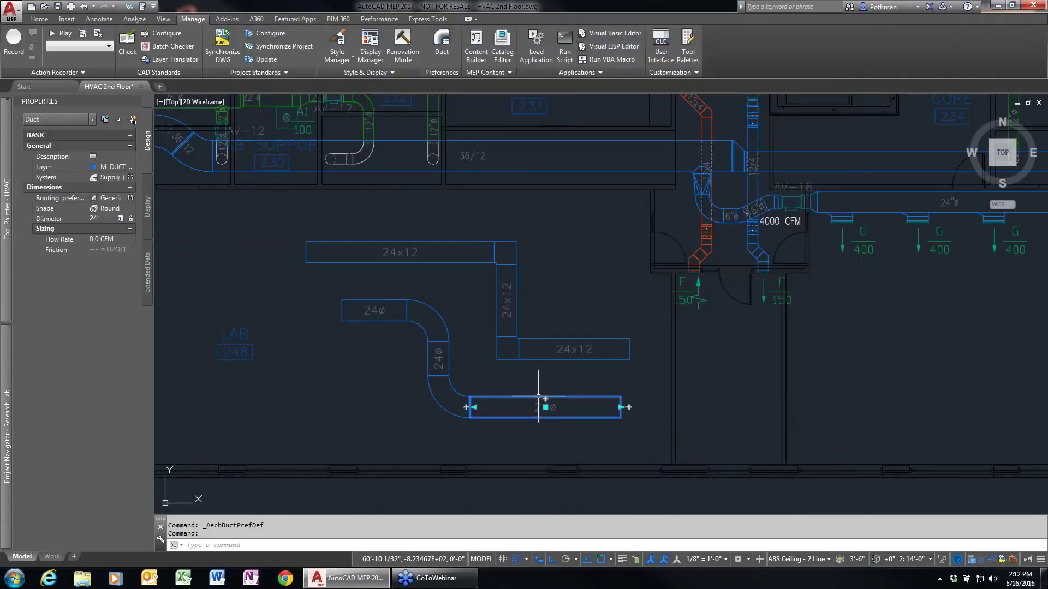
scroll(538, 398, down, 3)
scroll(502, 394, up, 2)
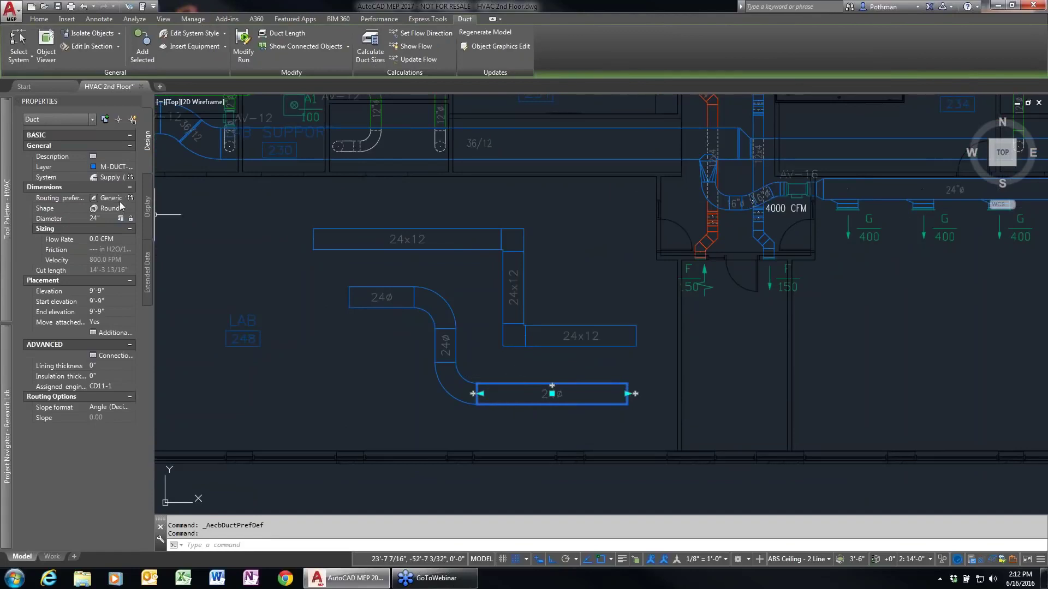
click(108, 218)
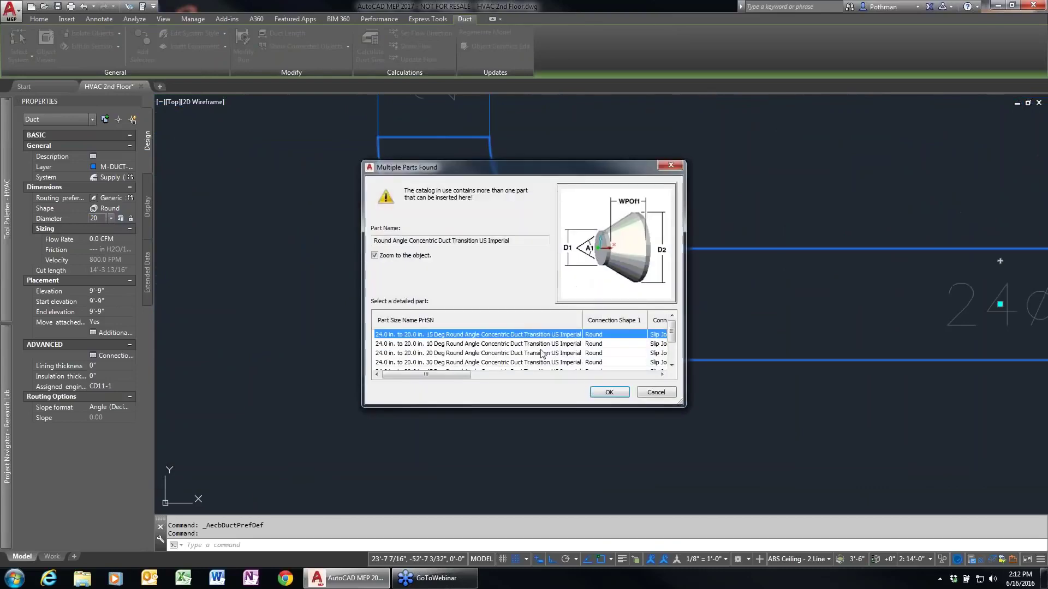
click(609, 394)
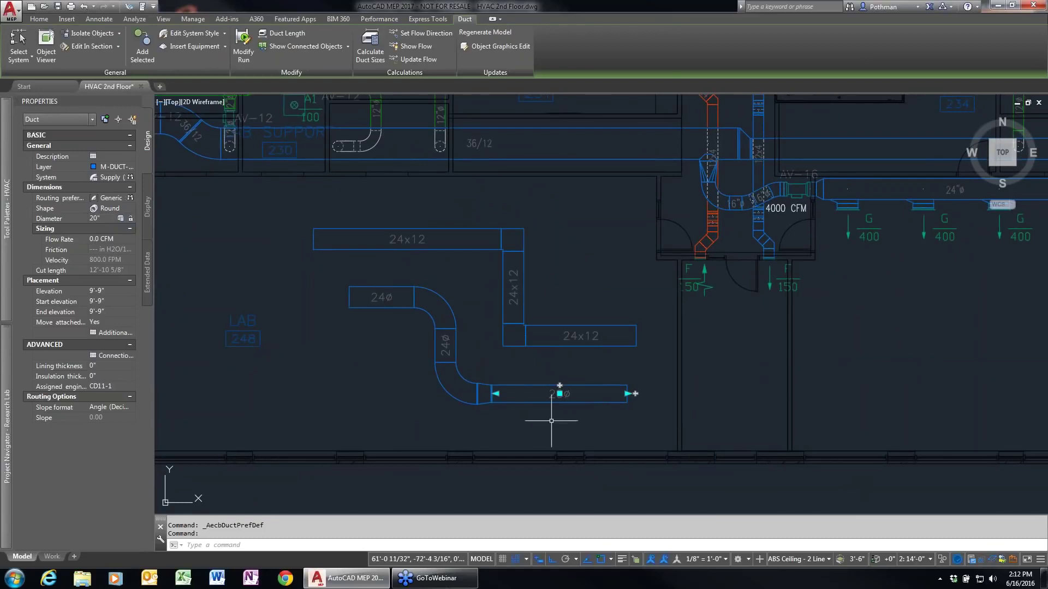
key(Escape)
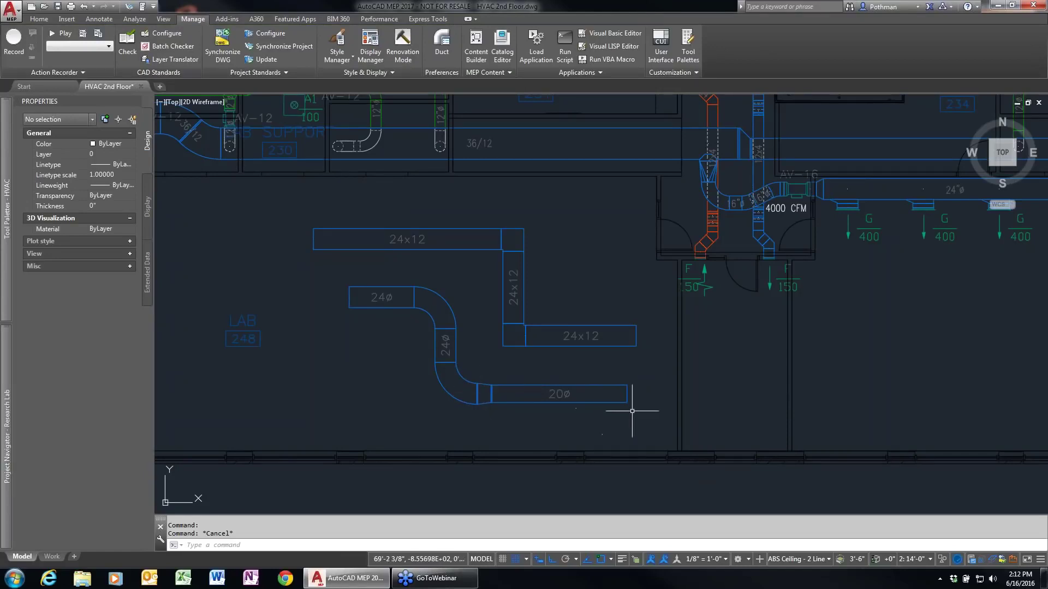
Move the 20" round duct segment down past the exterior wall, and back up inside Lab 248
click(649, 416)
click(346, 224)
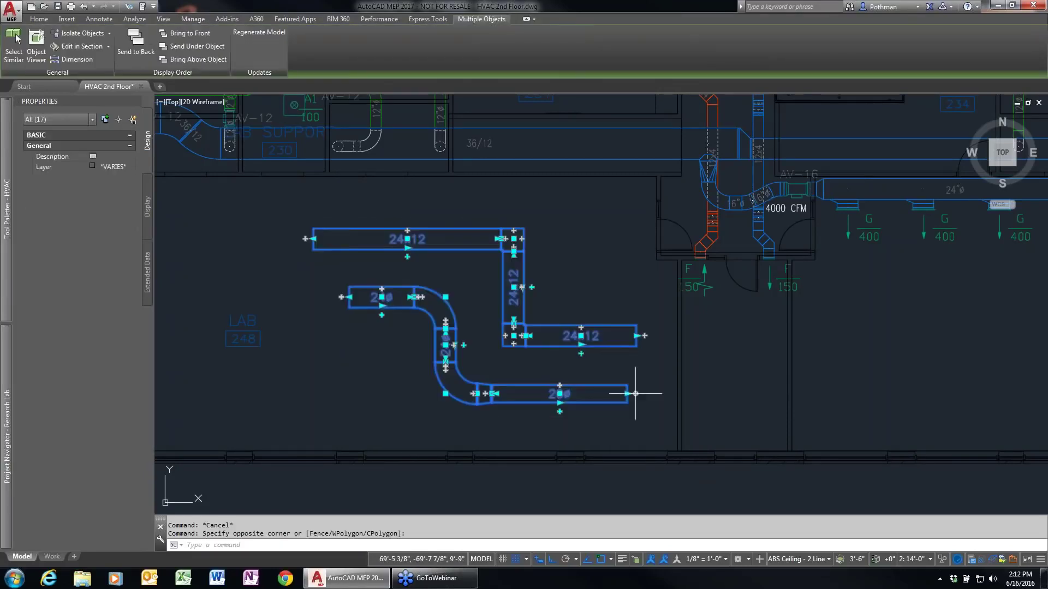
key(Escape)
click(577, 384)
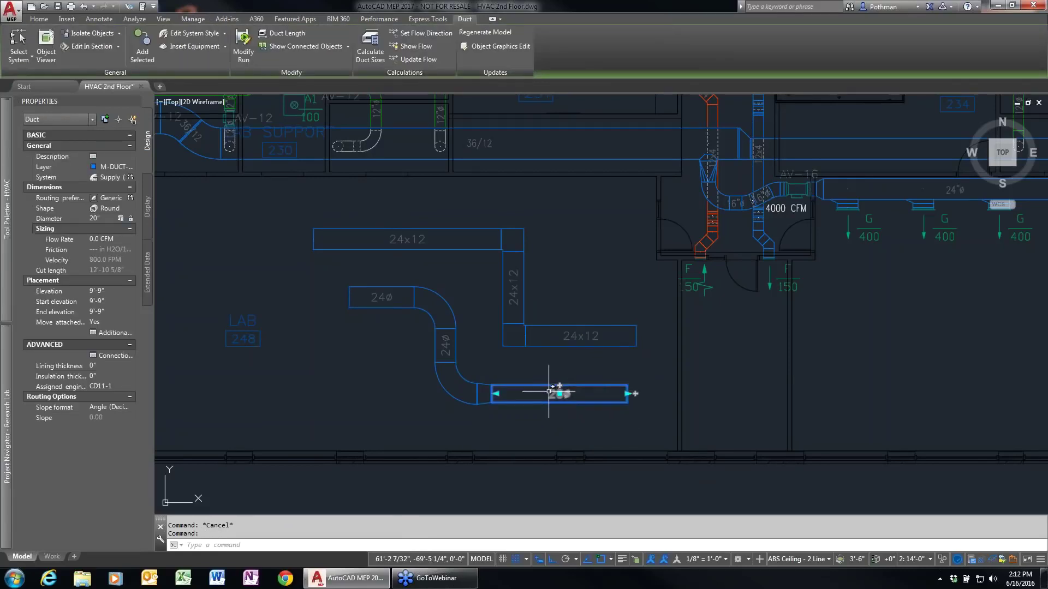
click(559, 393)
click(559, 489)
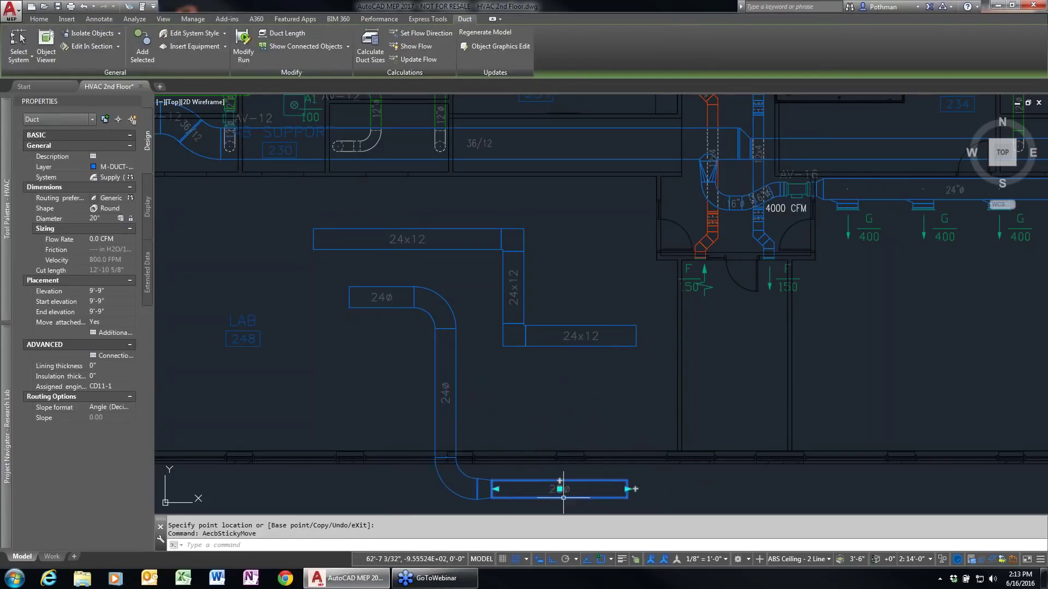
click(560, 489)
click(561, 400)
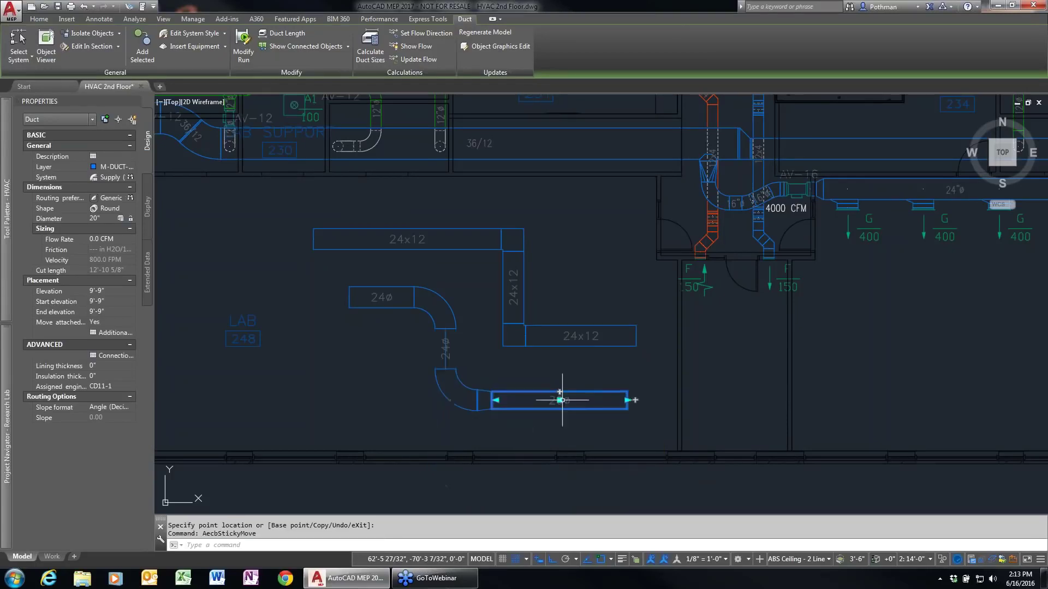
key(Escape)
Continue the 20" round duct from its open end, routing it right through the wall, up, and right again
click(638, 400)
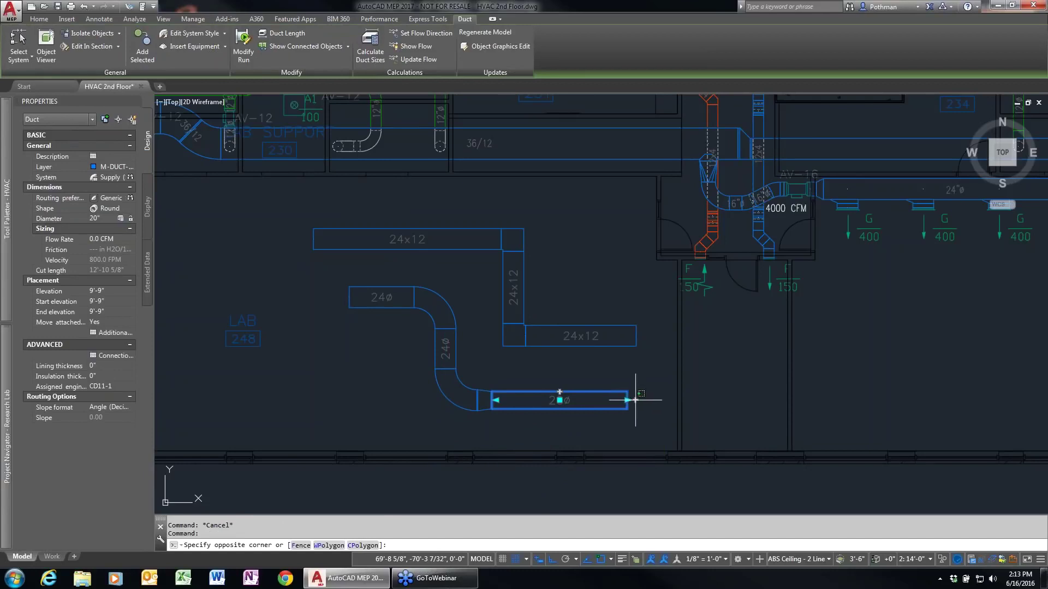
click(636, 400)
click(635, 400)
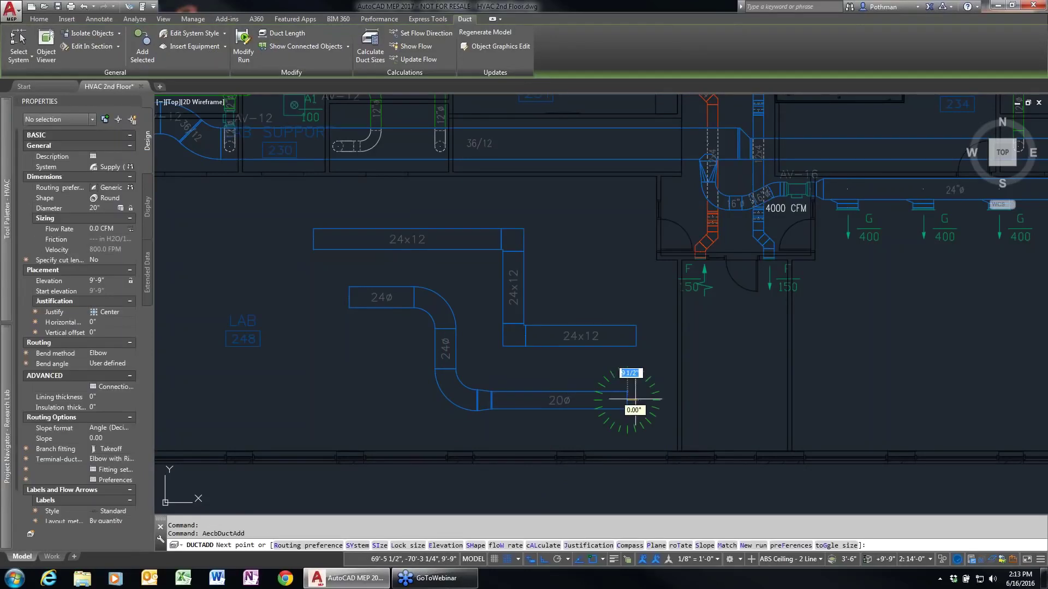
click(743, 402)
click(743, 331)
click(879, 332)
key(Escape)
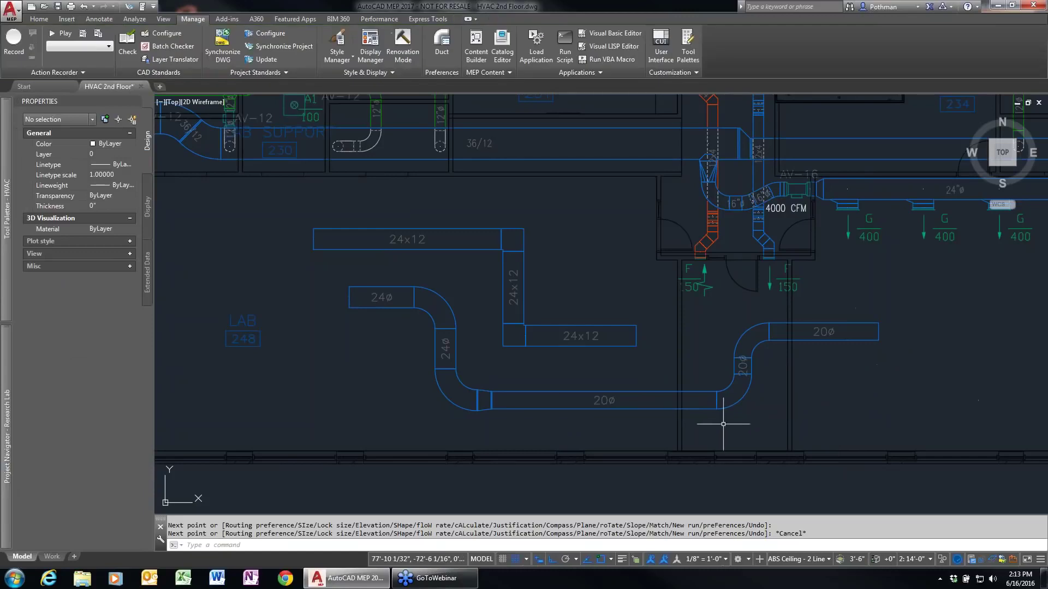
Erase both sample duct runs, the round one and the rectangular 24" x 12" one, from the area around Lab 248
text(e)
key(Return)
click(771, 421)
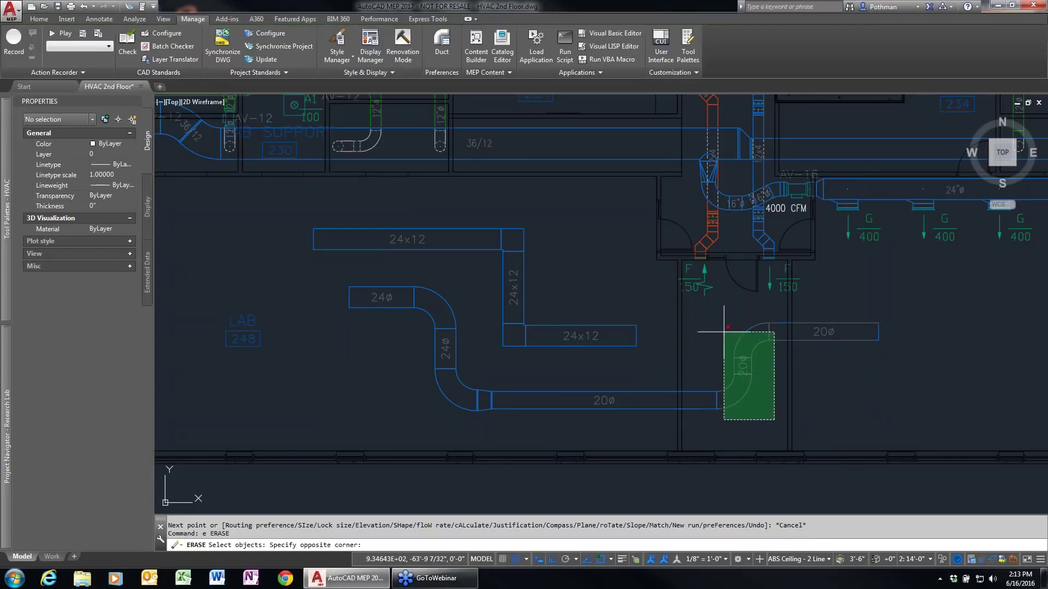
click(697, 308)
click(616, 424)
click(365, 259)
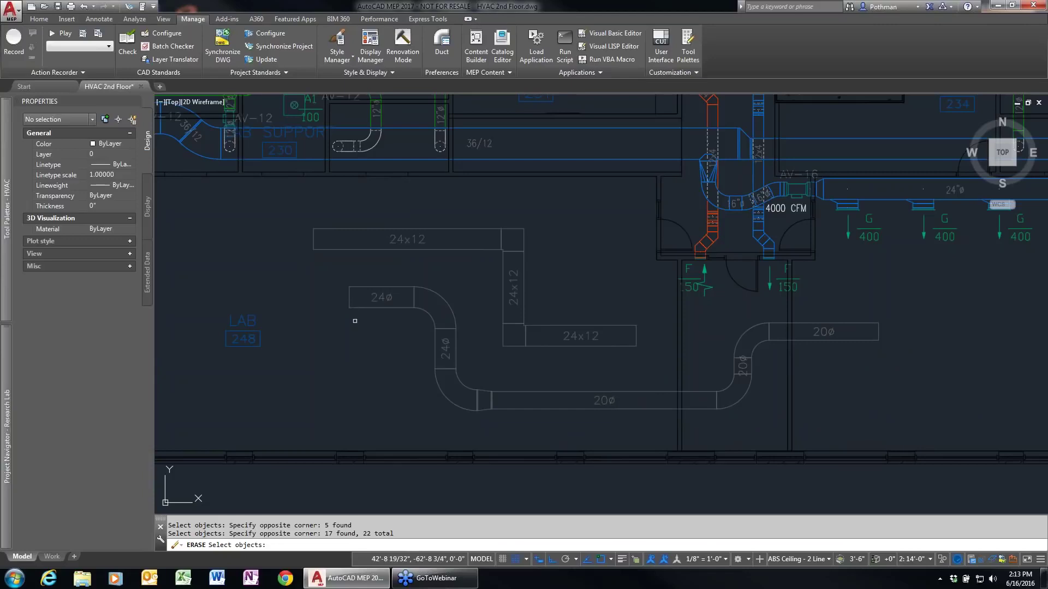
key(Return)
Use Add Selected on the 12" exhaust duct near Lab Support 232 to route a matching run right across Lab 248 and up into Men 231
middle_drag(545, 210, 526, 316)
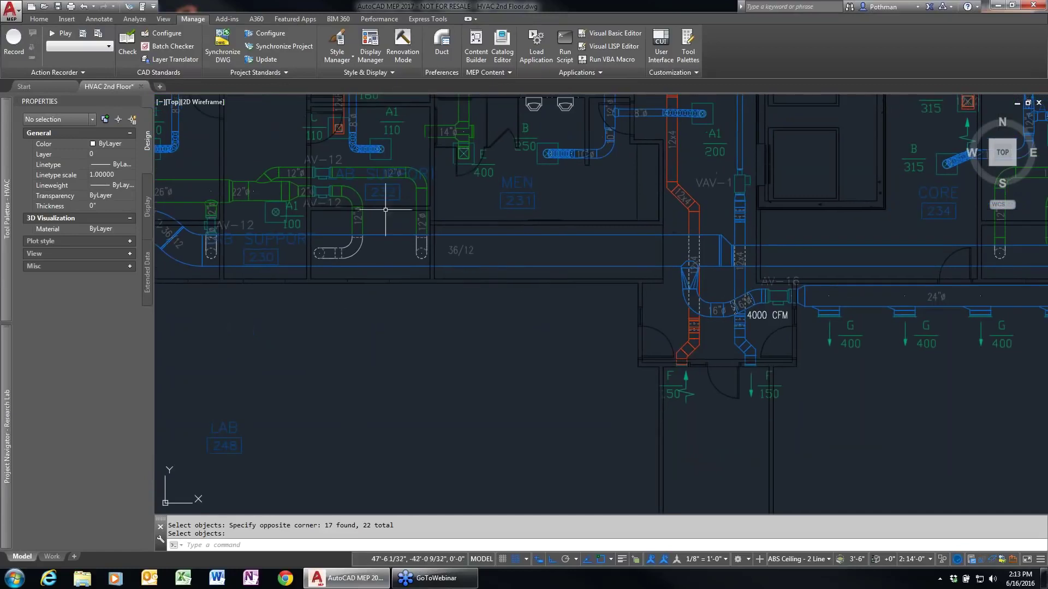
click(419, 202)
right_click(463, 328)
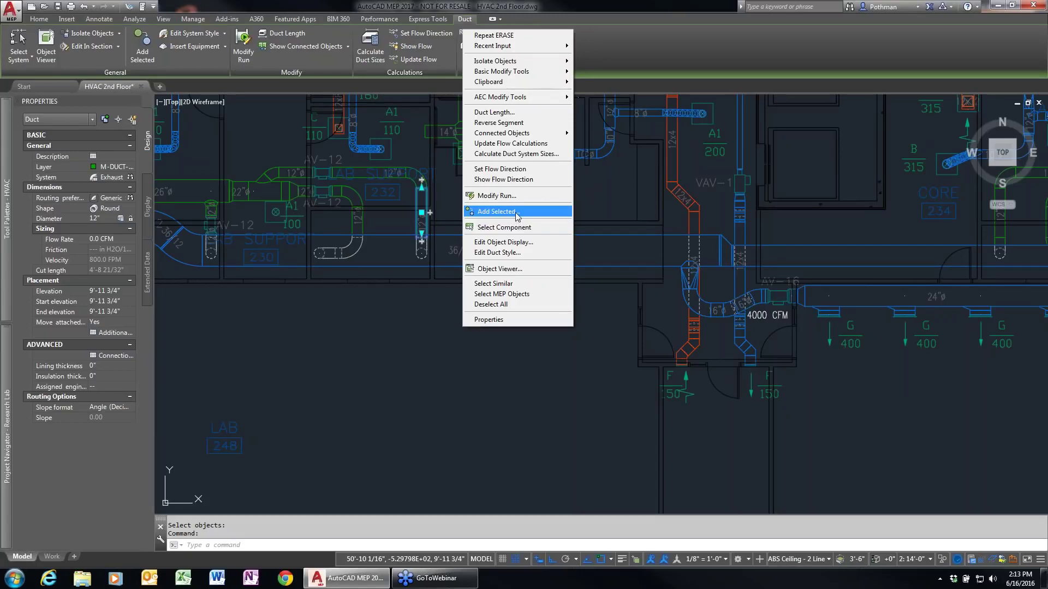
click(515, 213)
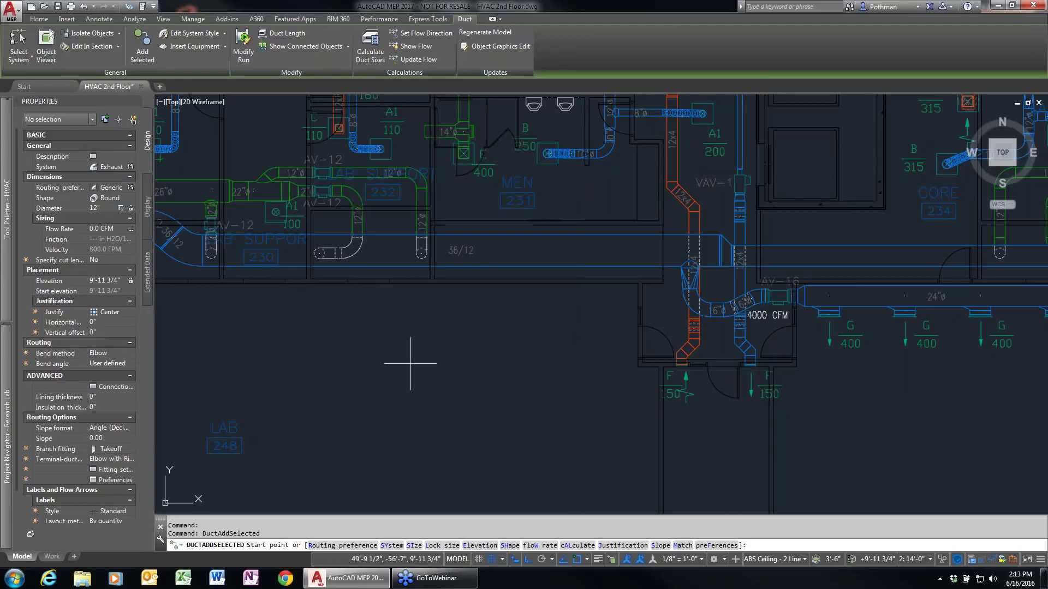
click(392, 368)
click(569, 369)
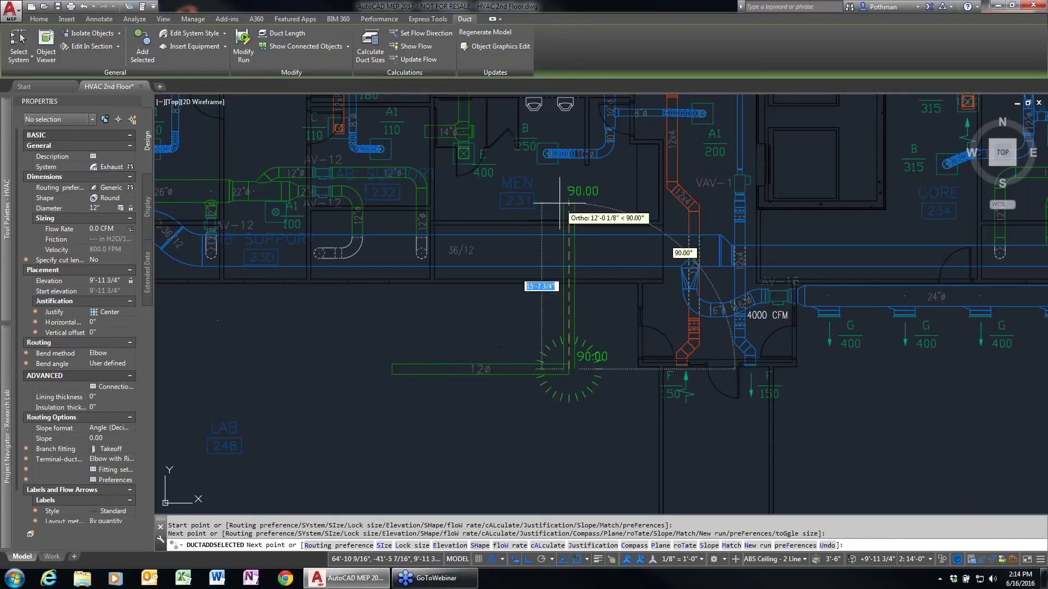
click(571, 192)
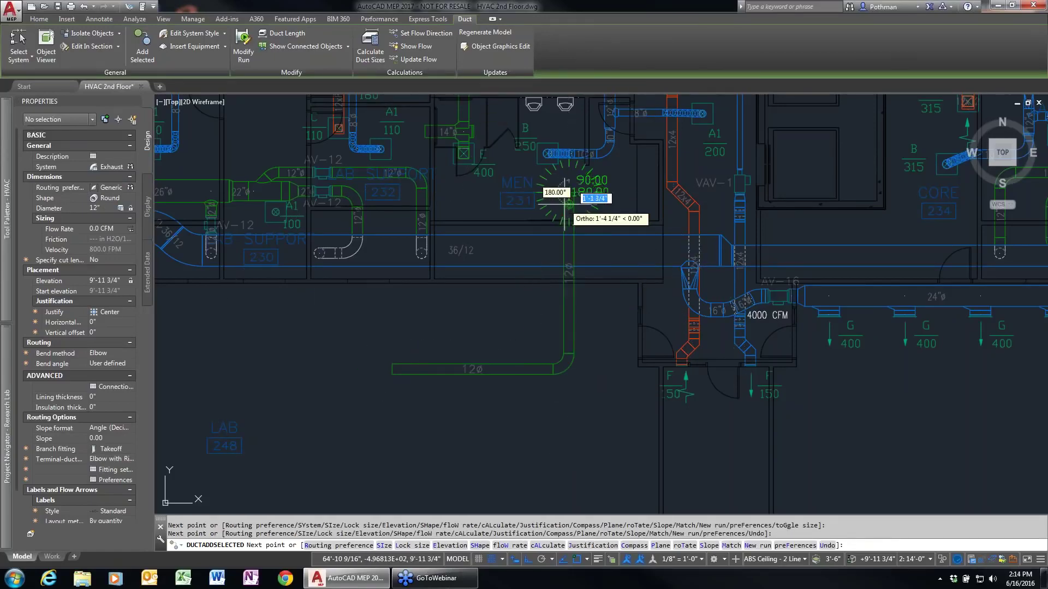
key(Return)
Stretch the upper end of the new vertical 12" duct back beneath the 36/12 main, and up past it again into Men 231
scroll(584, 273, up, 5)
scroll(581, 311, down, 1)
middle_drag(568, 290, 577, 396)
scroll(603, 386, down, 2)
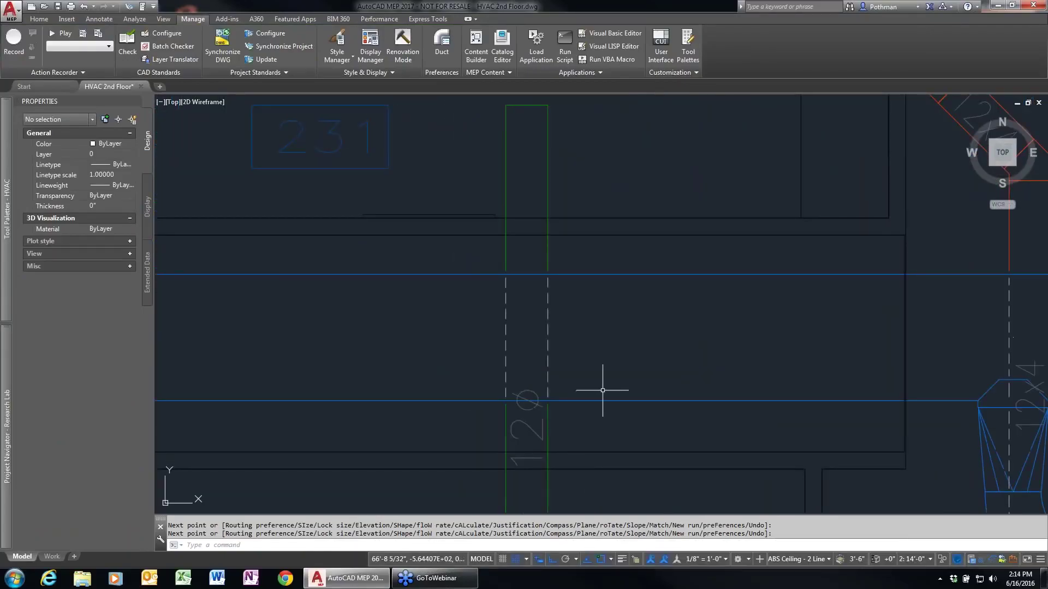
click(568, 321)
click(497, 315)
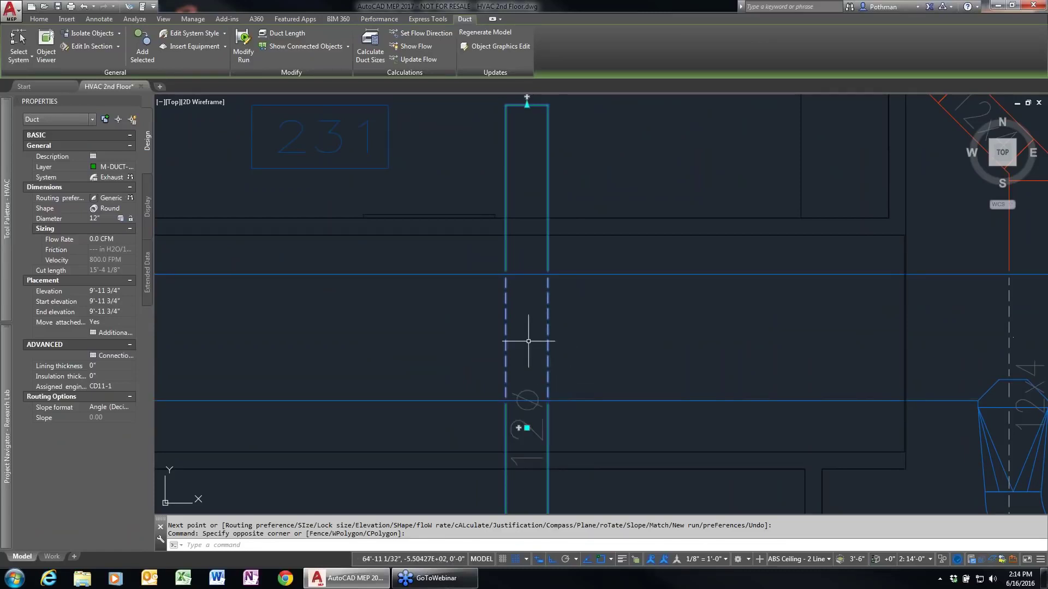
scroll(532, 373, down, 2)
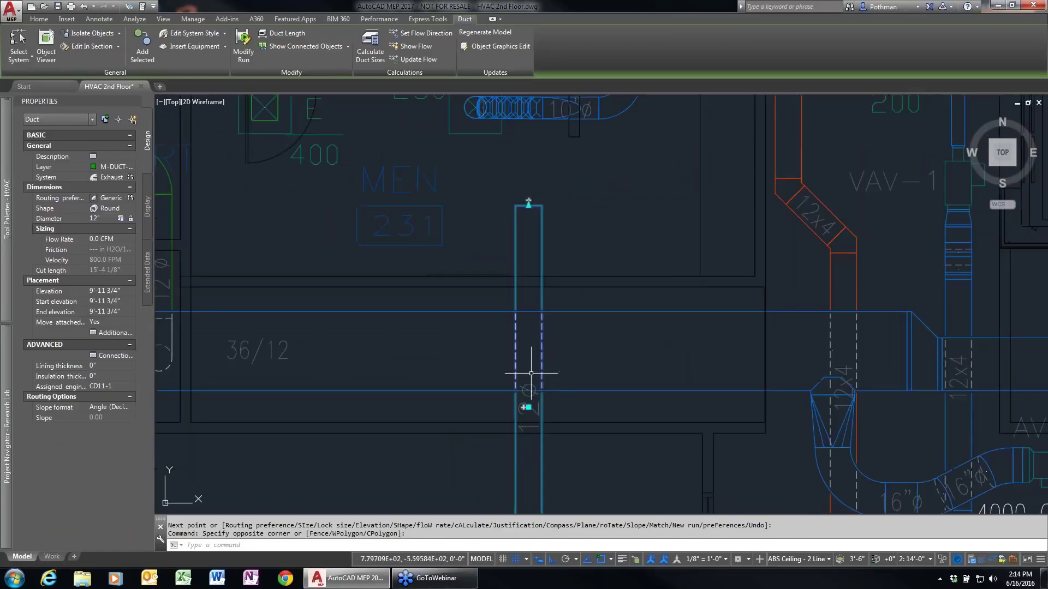
click(528, 205)
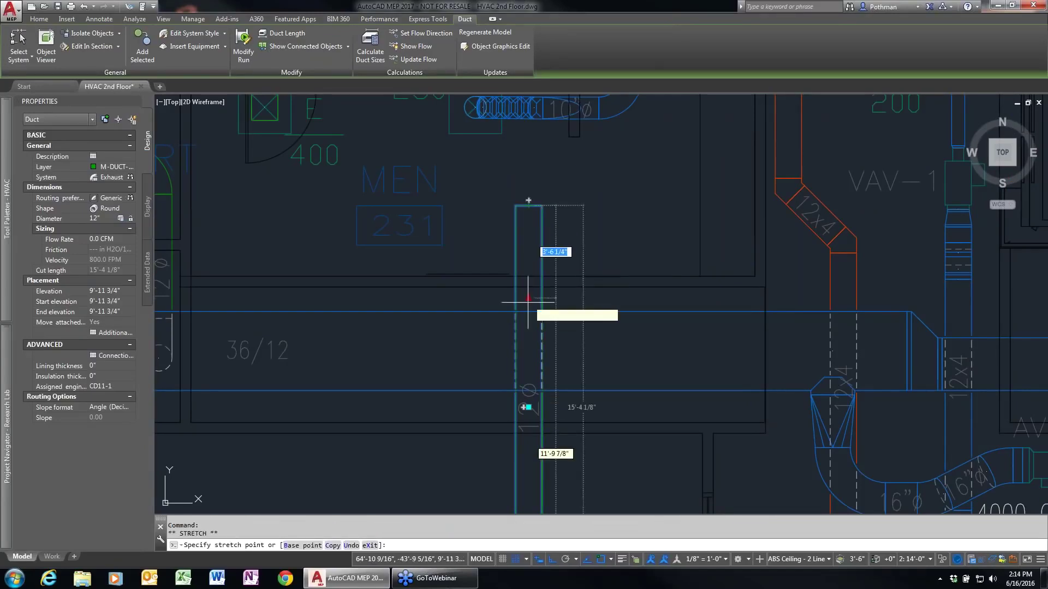
click(519, 345)
click(528, 344)
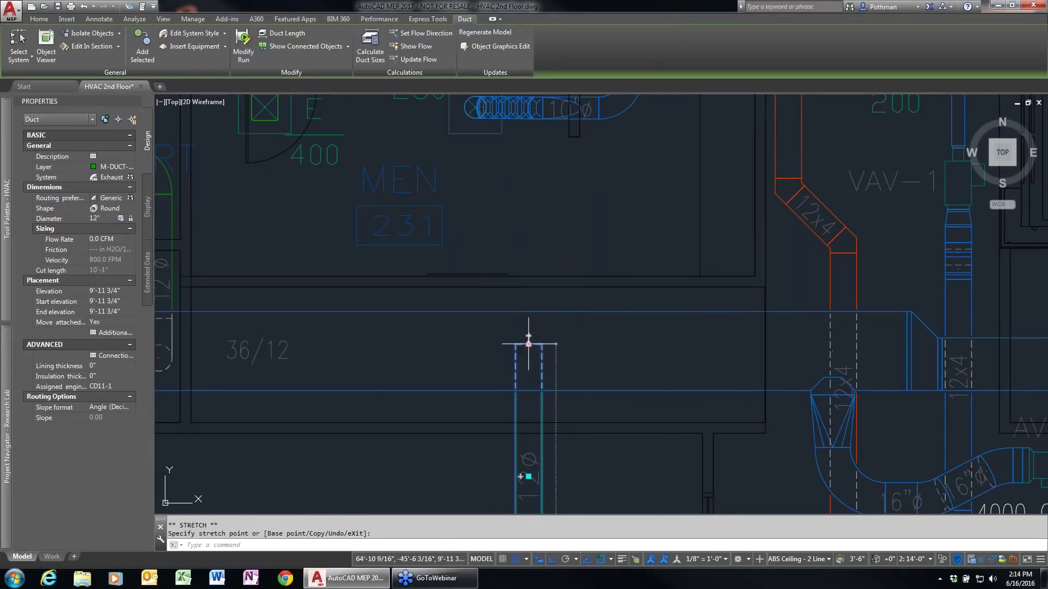
click(529, 235)
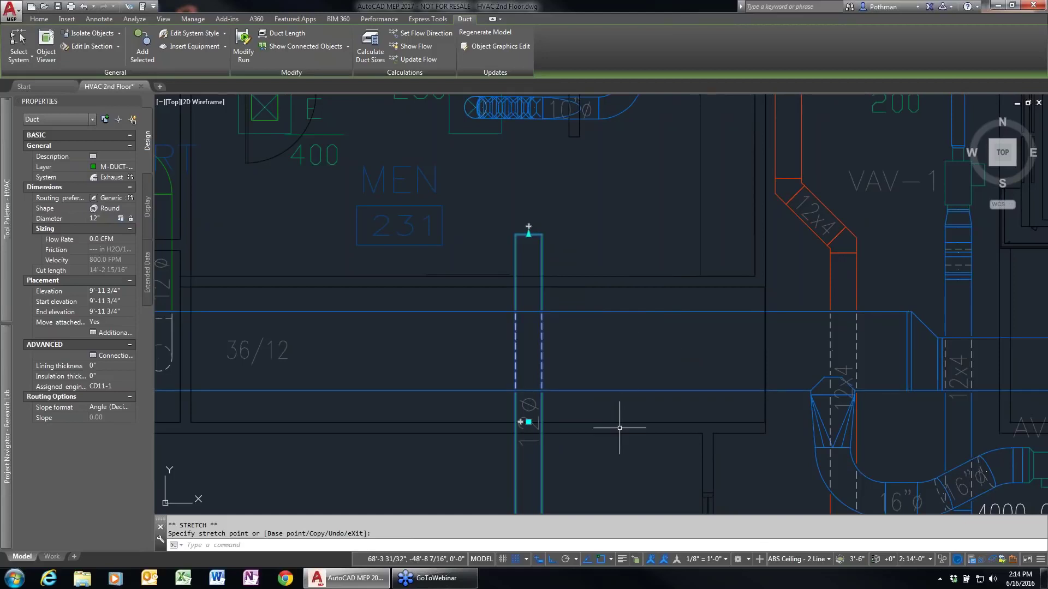
Move the vertical 12" exhaust duct segment right to the wall at the right side of Lab 248, keeping its elbow connected
scroll(619, 429, down, 2)
middle_drag(618, 436, 602, 275)
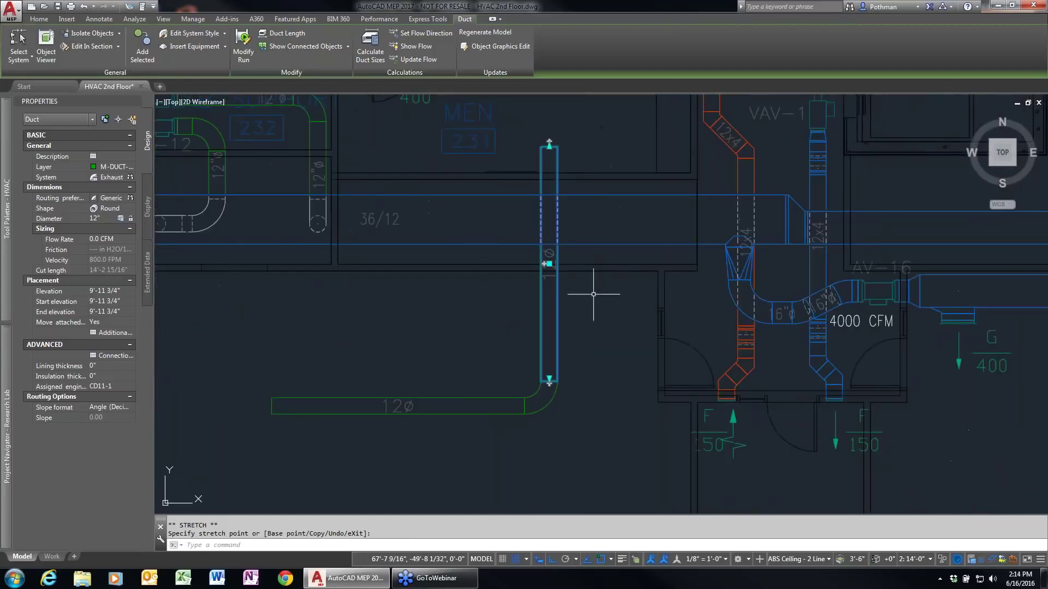
click(549, 264)
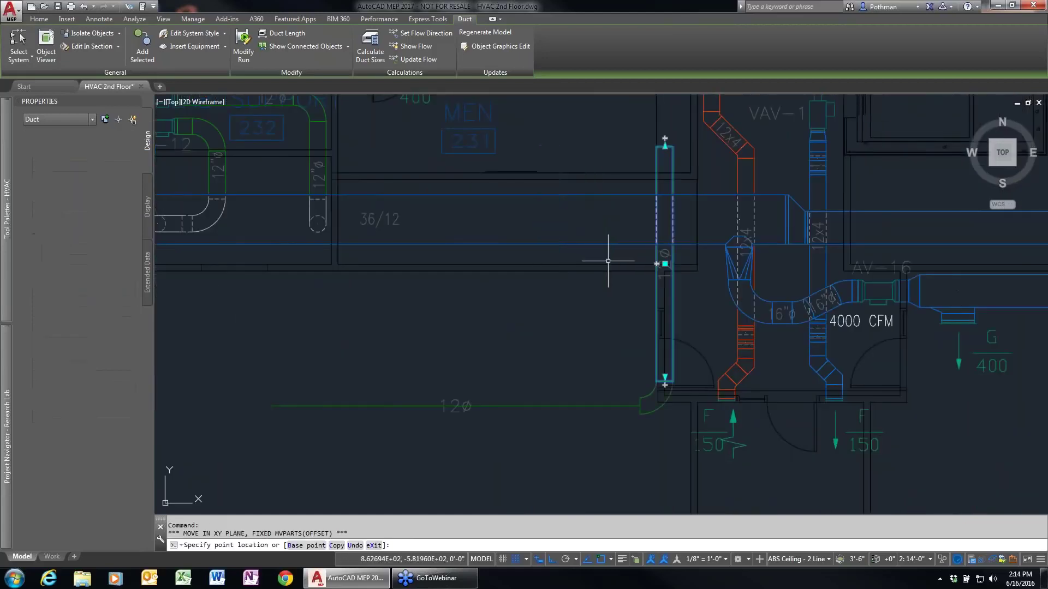
click(607, 261)
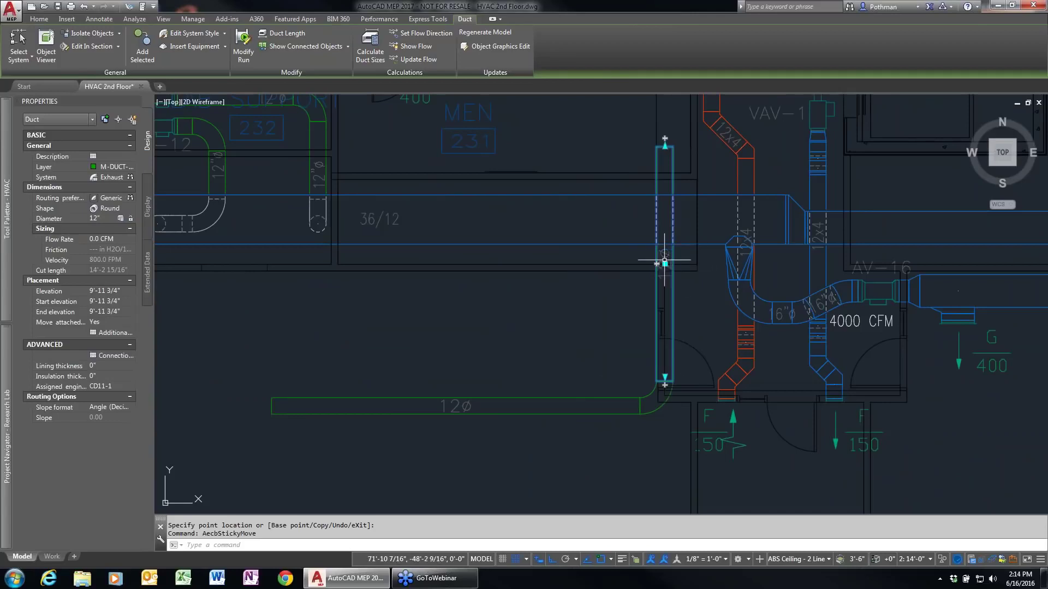
Move the vertical 12" exhaust duct segment back left within Lab 248, and erase the whole L-shaped run with its elbow
click(552, 264)
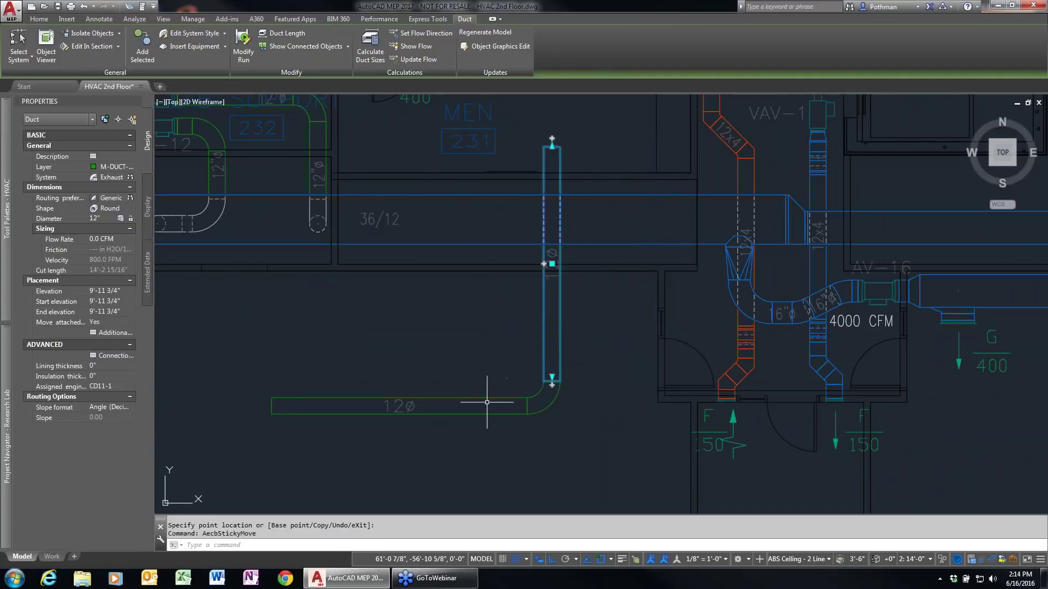
key(Escape)
click(594, 443)
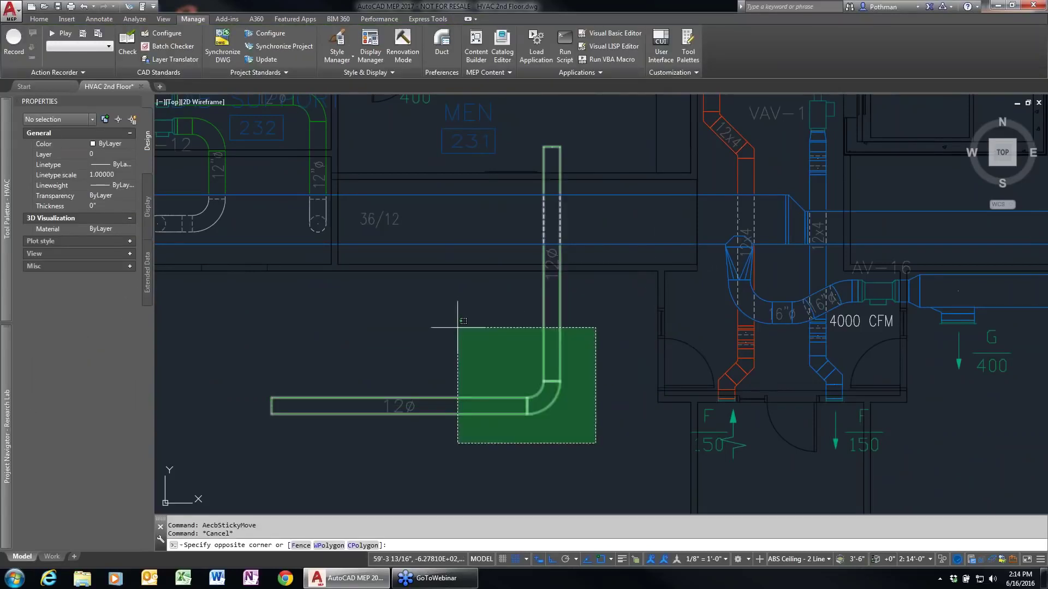
click(458, 332)
key(Delete)
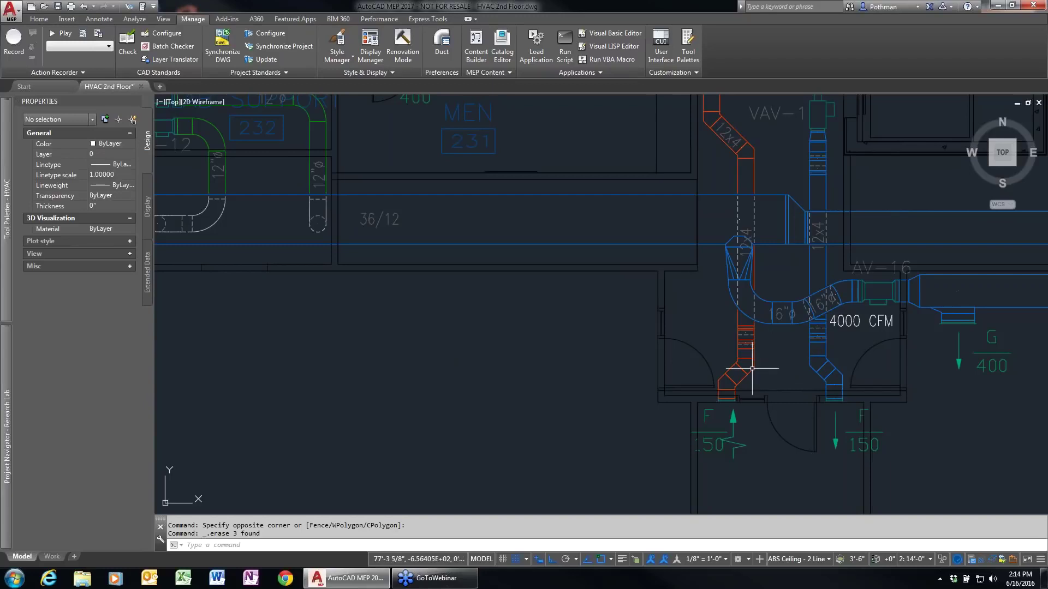
Start adding equipment in Lab 248 with the diffuser tool from the HVAC tool palettes, opening the multi-view parts catalog
middle_drag(435, 393, 582, 383)
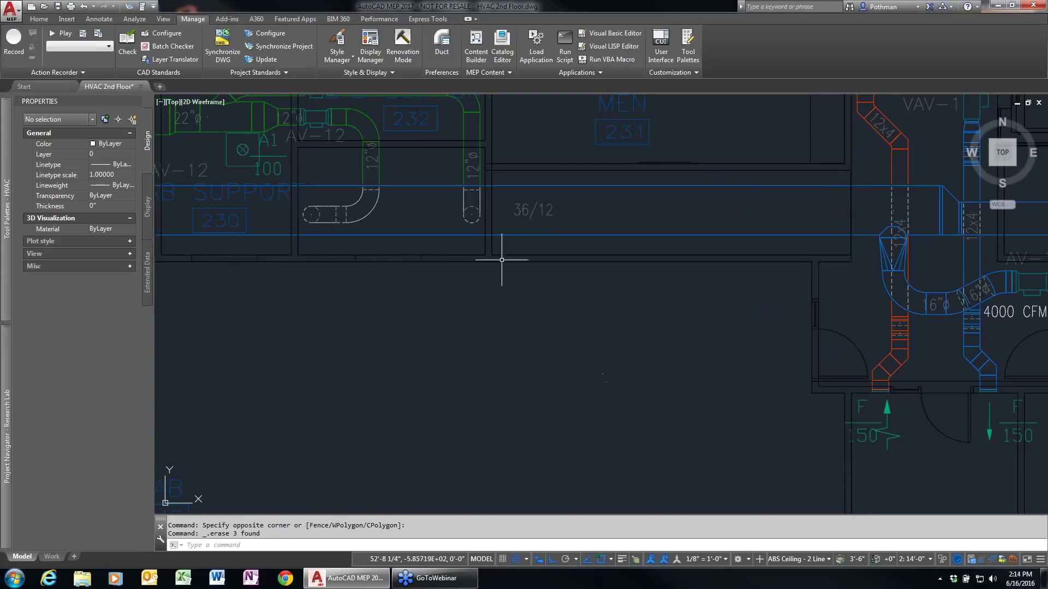
click(39, 18)
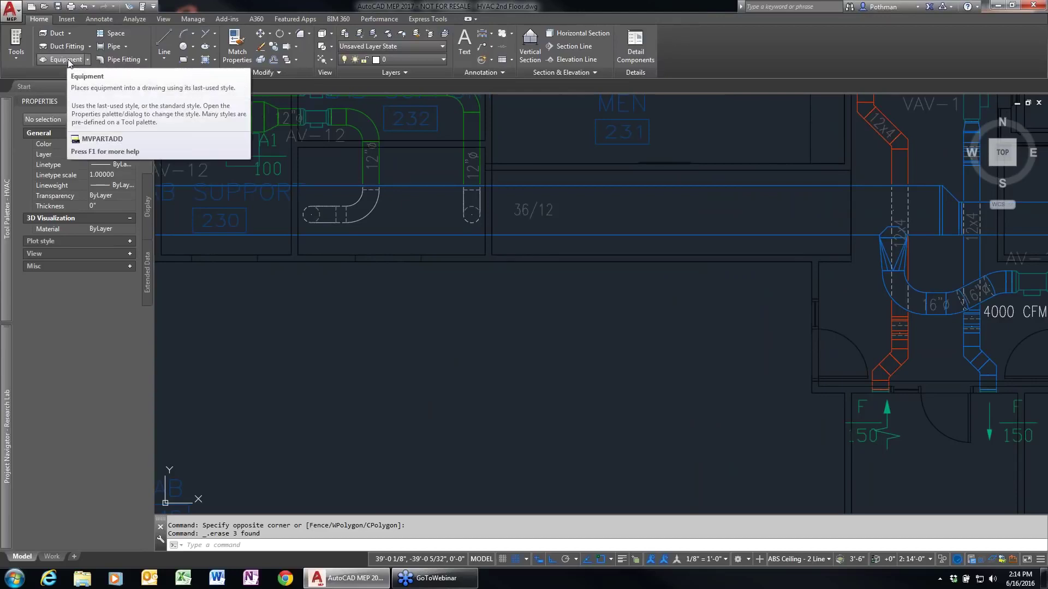
mouse_move(6, 163)
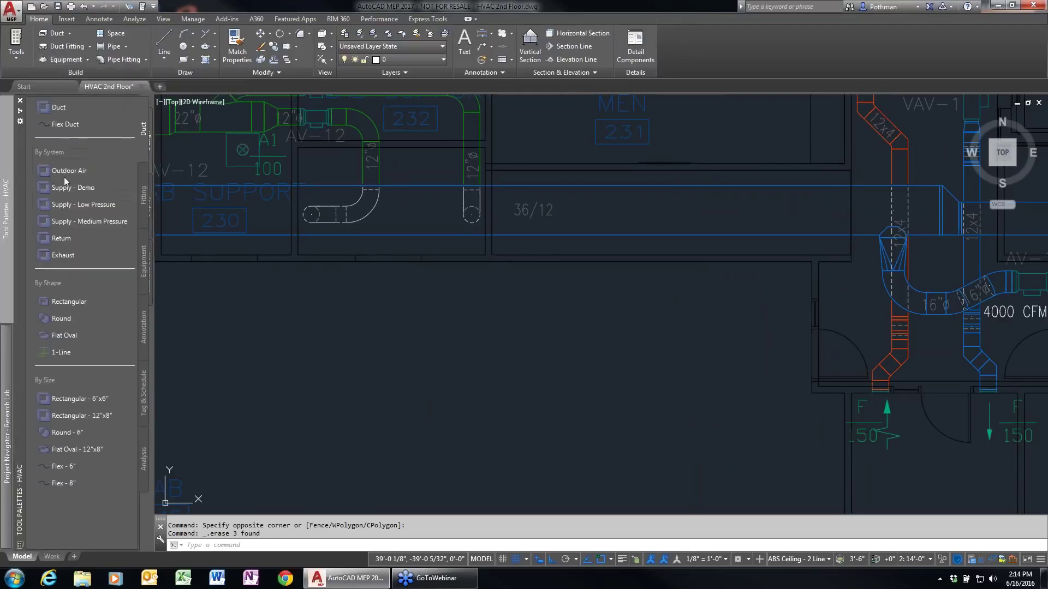
click(142, 281)
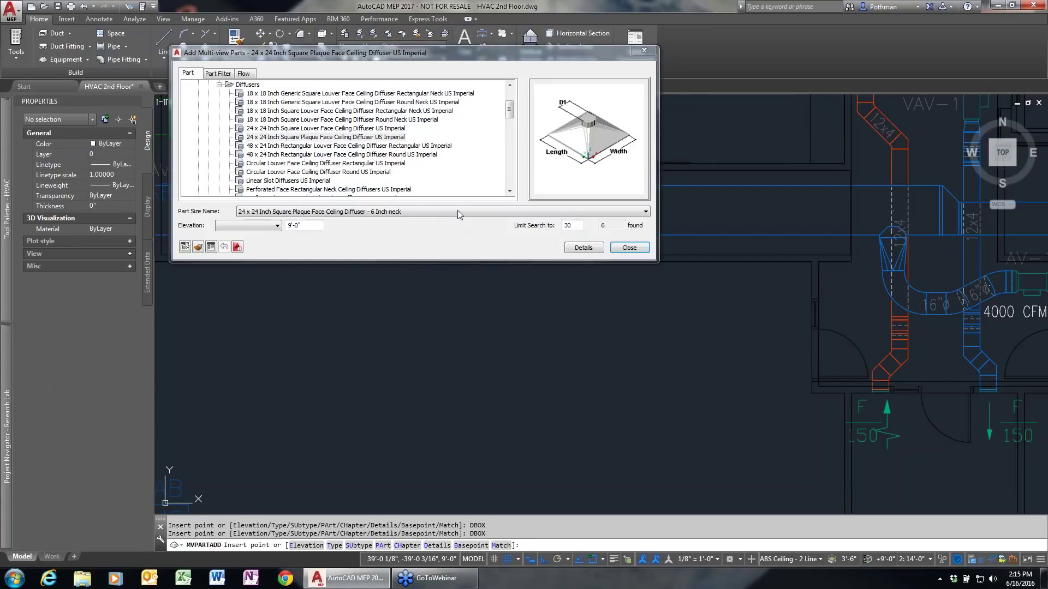
Browse the Electrical parts to Emergency Power Generators and preview the 1600-2000 kW Diesel Emergency Power Generator US Imperial
drag(511, 115, 510, 105)
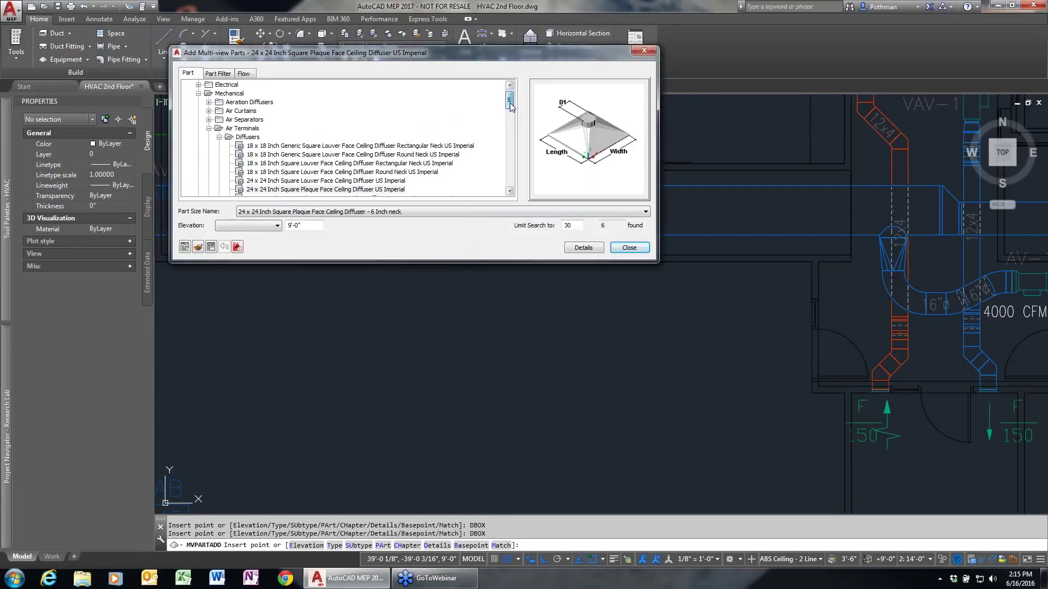
click(198, 85)
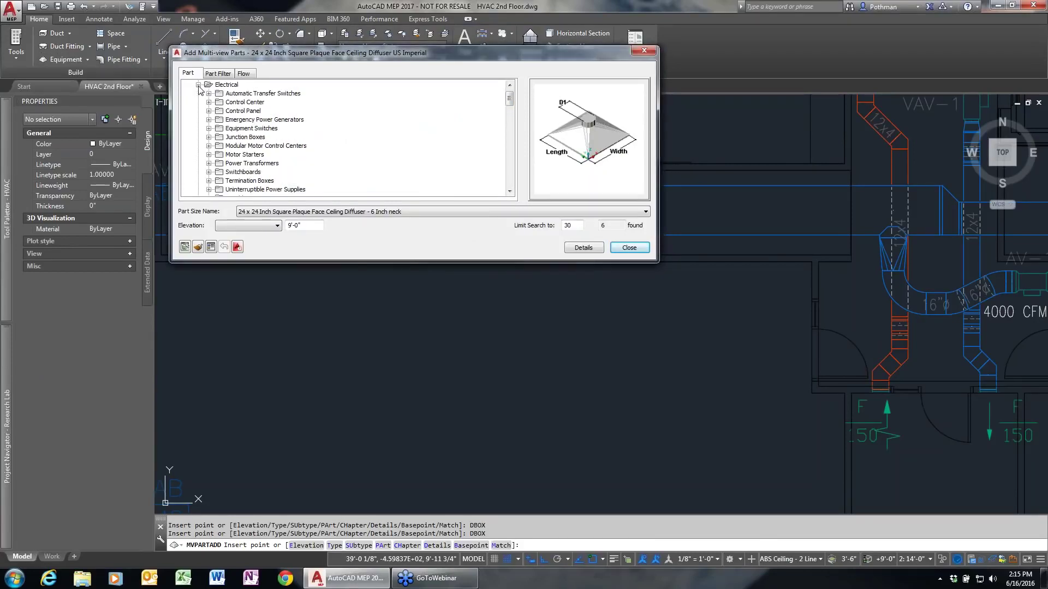
click(240, 121)
click(208, 120)
click(229, 129)
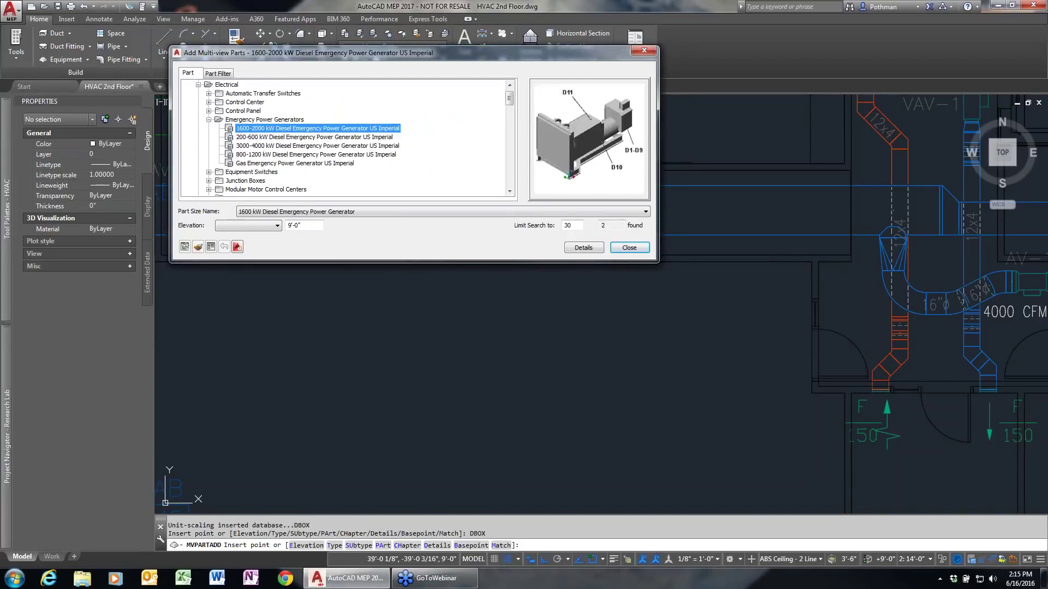
Collapse the Air Terminals category and look through the Mechanical equipment categories down to VAV Units and Vertical Fan Coil Units
drag(509, 97, 509, 118)
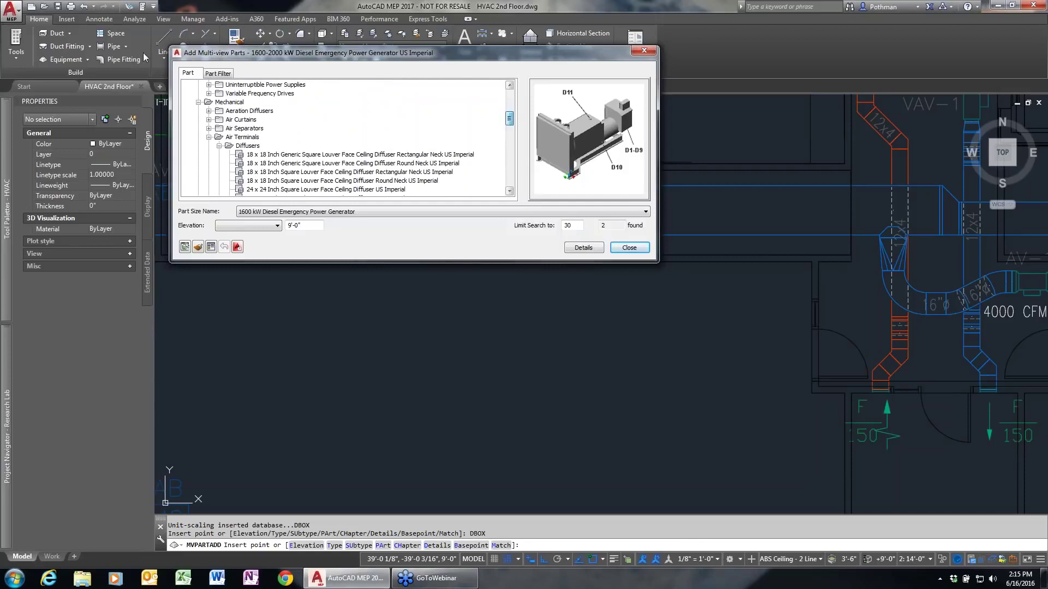
click(209, 137)
scroll(240, 134, down, 2)
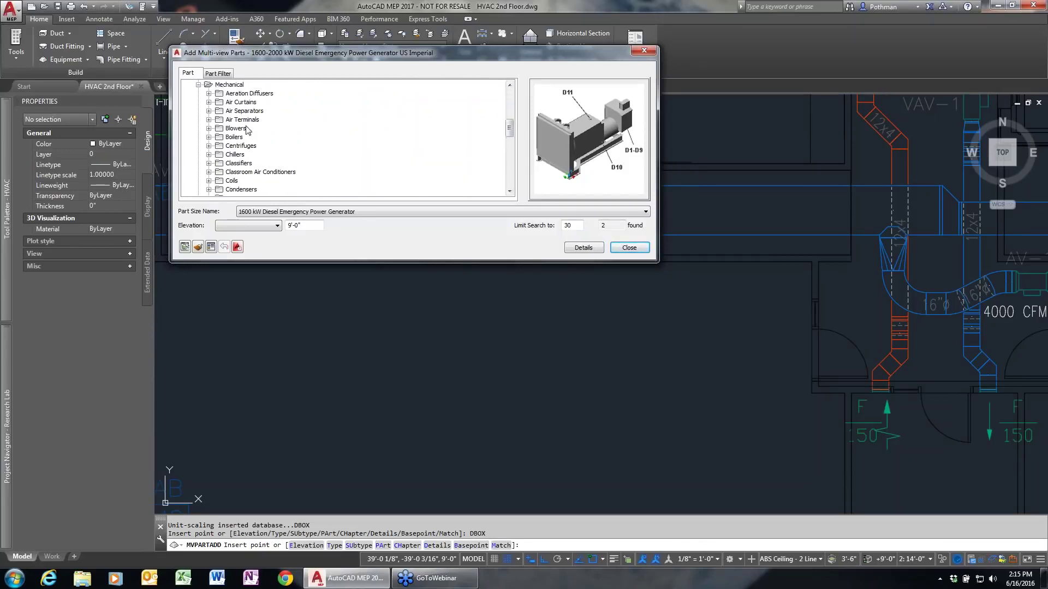
scroll(244, 175, down, 4)
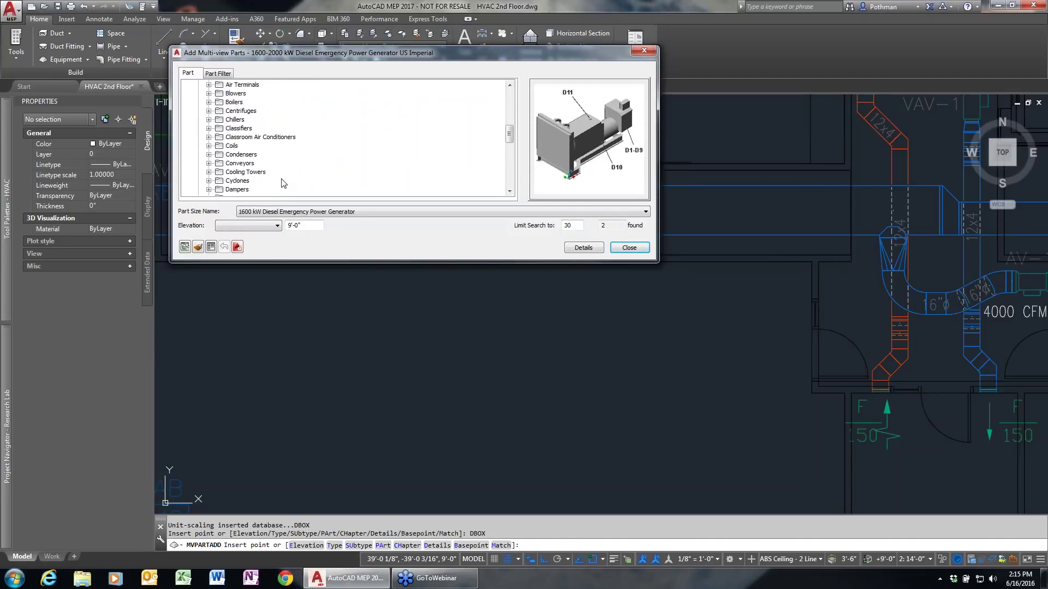
scroll(281, 180, down, 3)
scroll(280, 180, down, 1)
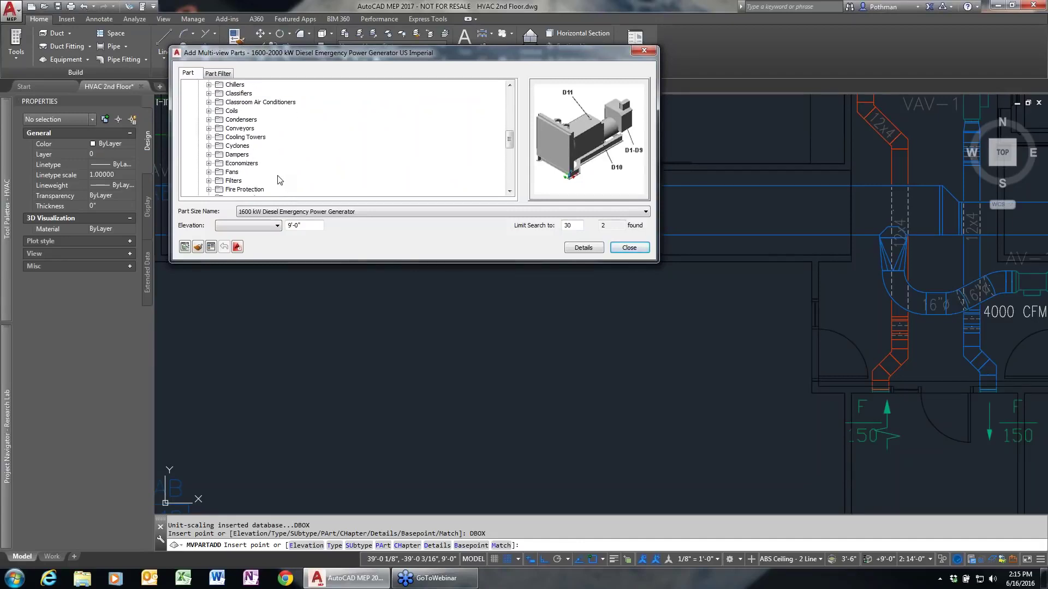
scroll(242, 167, down, 8)
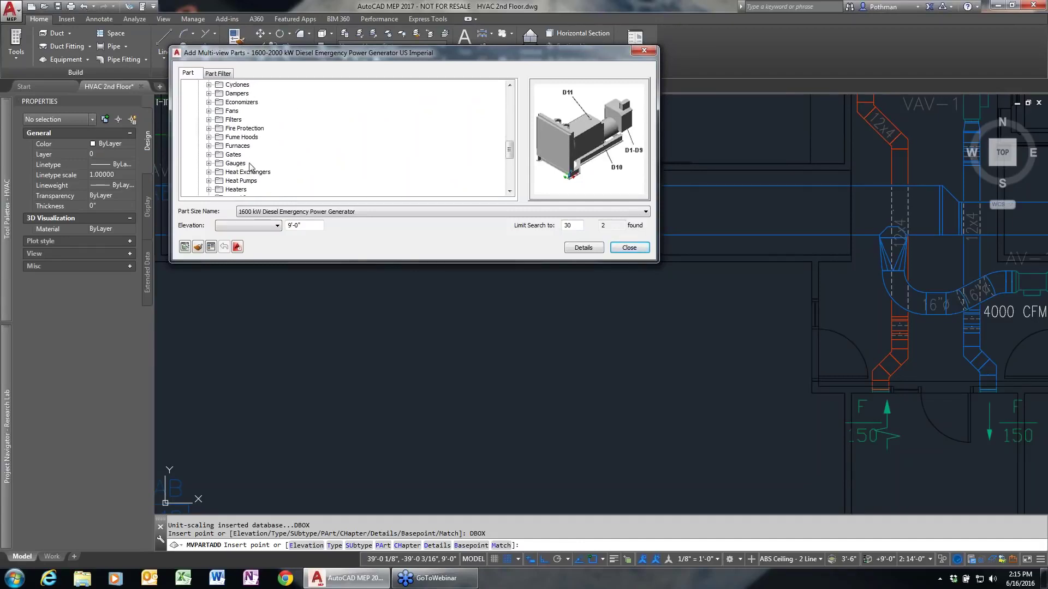
scroll(249, 170, down, 12)
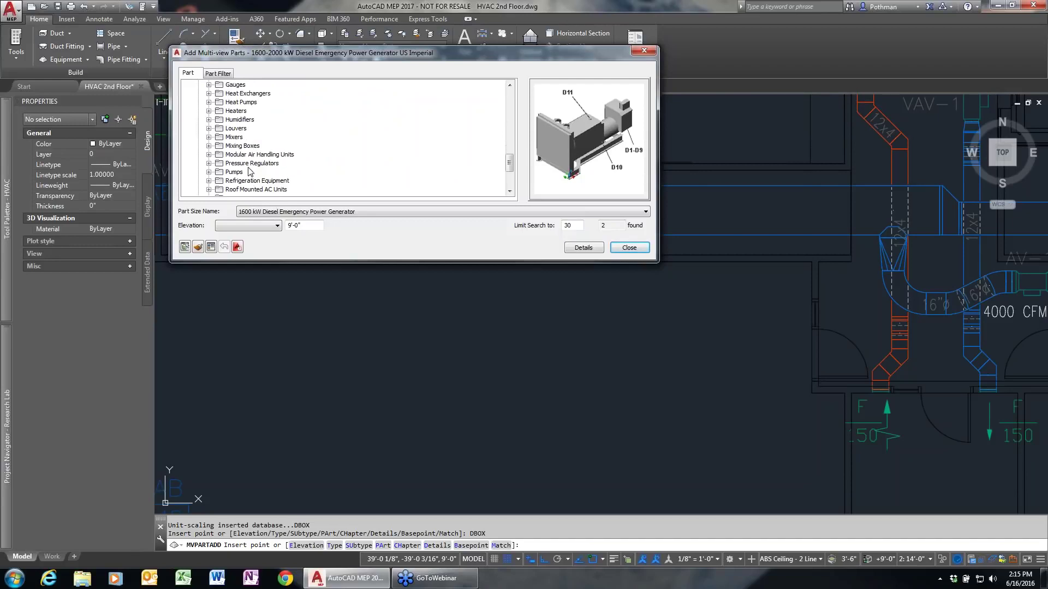
scroll(246, 170, down, 3)
scroll(245, 171, down, 3)
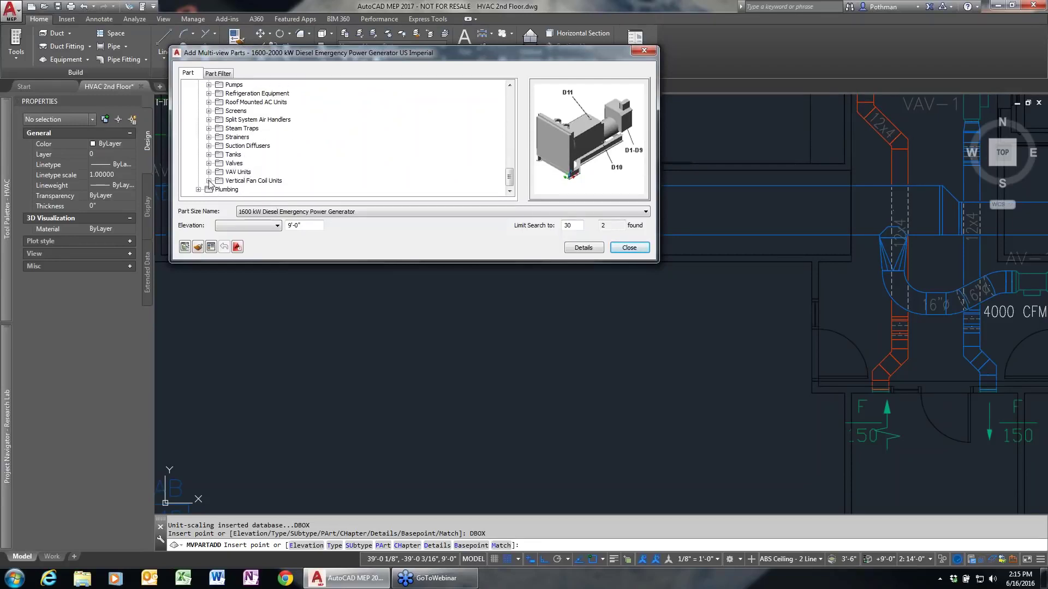
Preview Ball Valves US Imperial under the Mechanical Valves category and review the part sizes offered for it
click(208, 164)
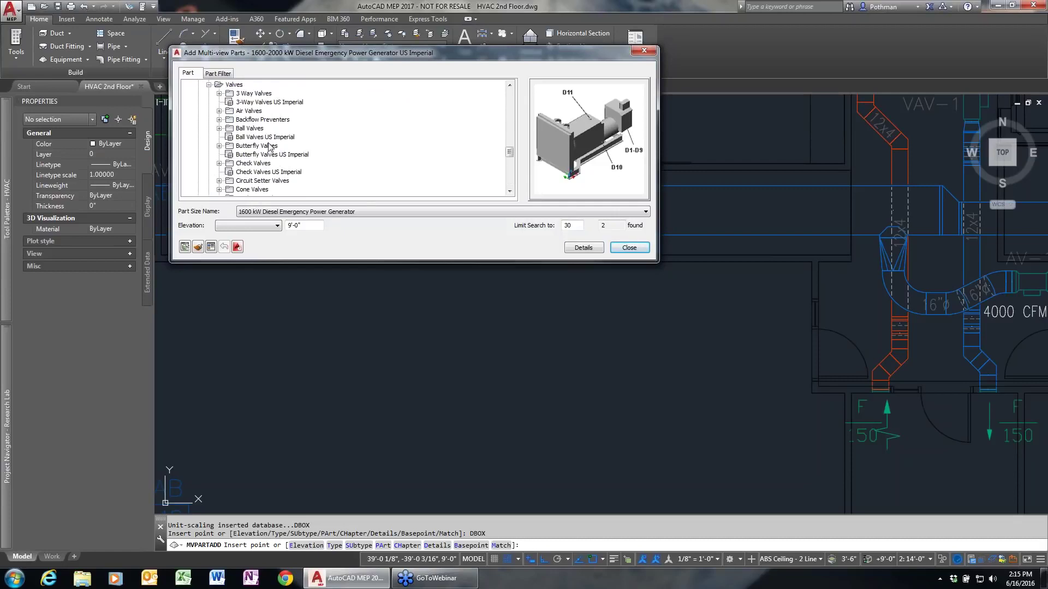
click(268, 137)
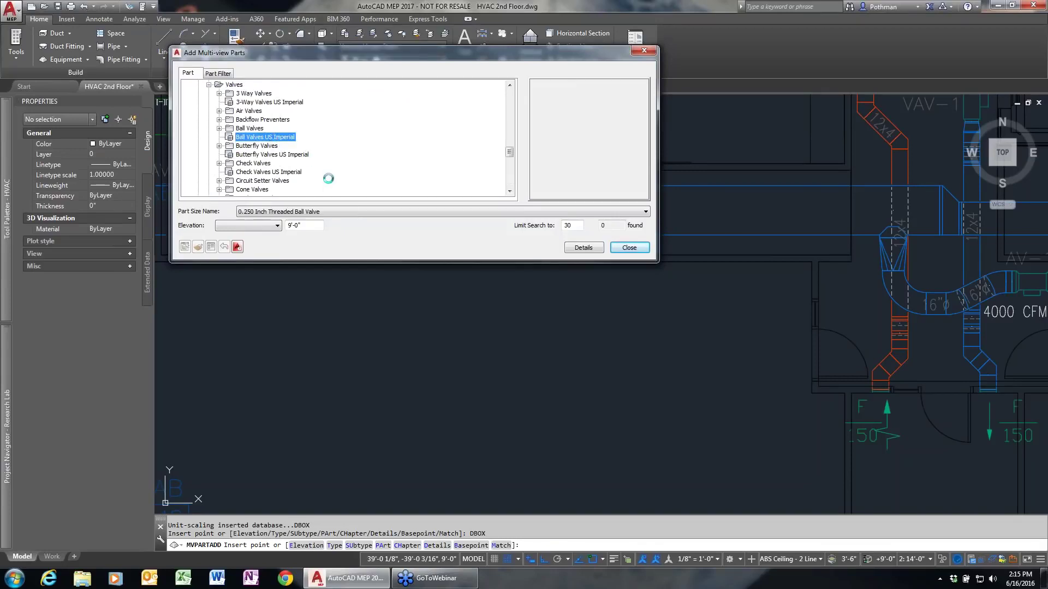
click(330, 211)
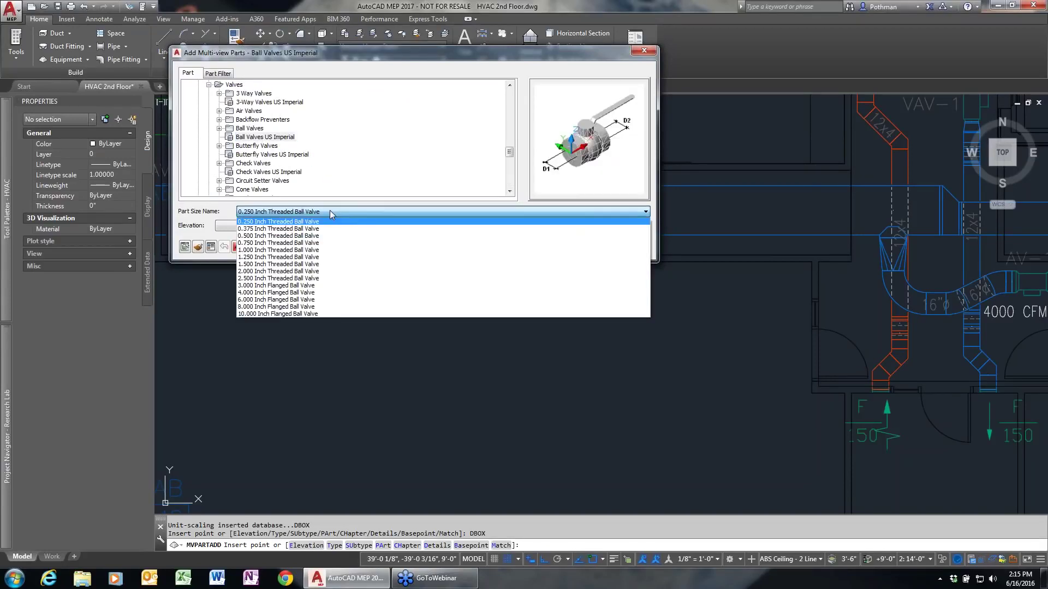
click(330, 211)
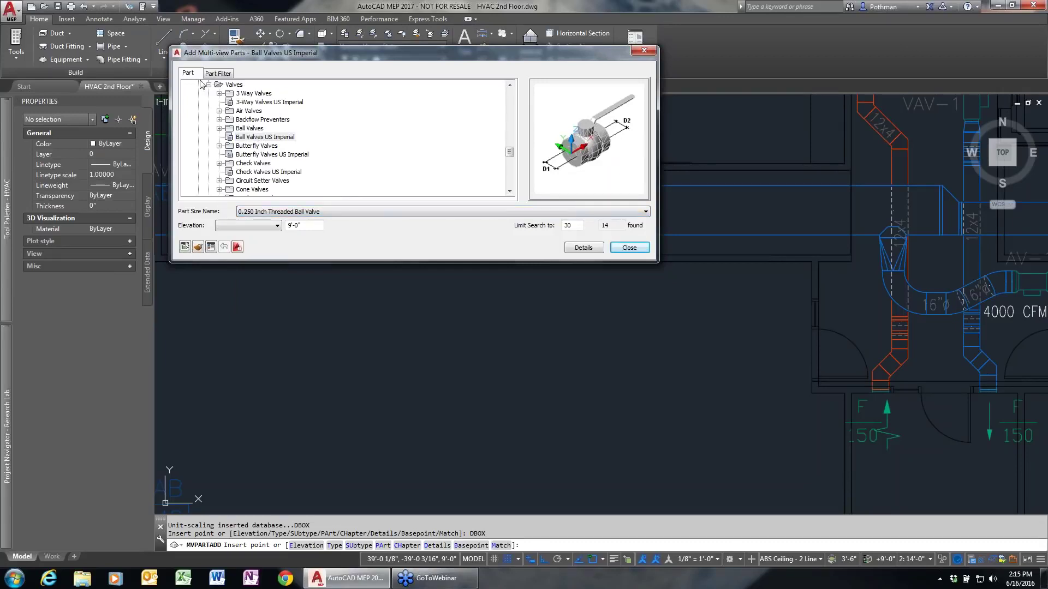
Expand the Plumbing parts and look through their categories
drag(512, 159, 507, 198)
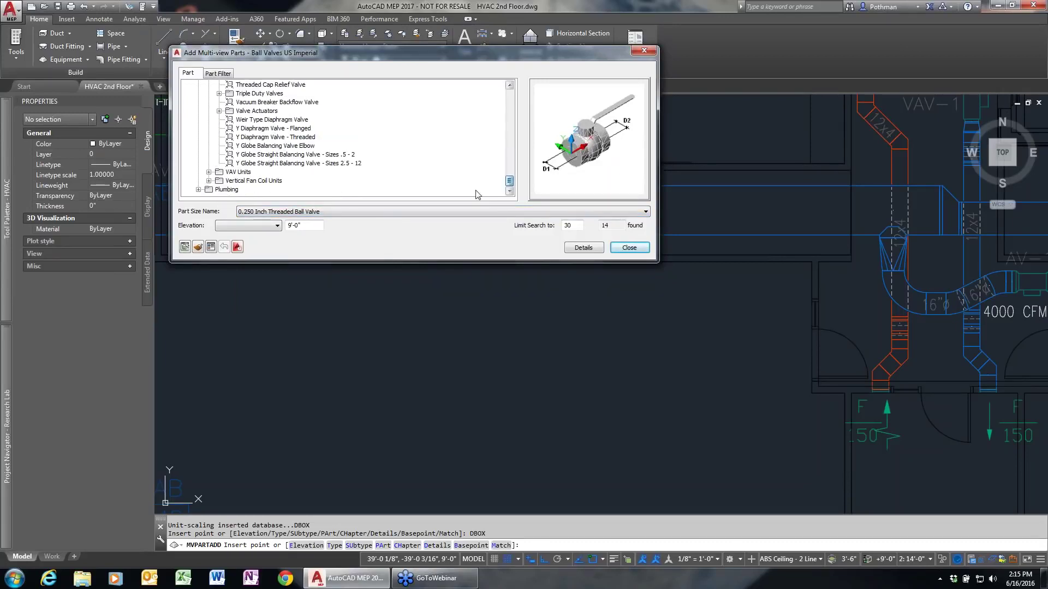
click(198, 190)
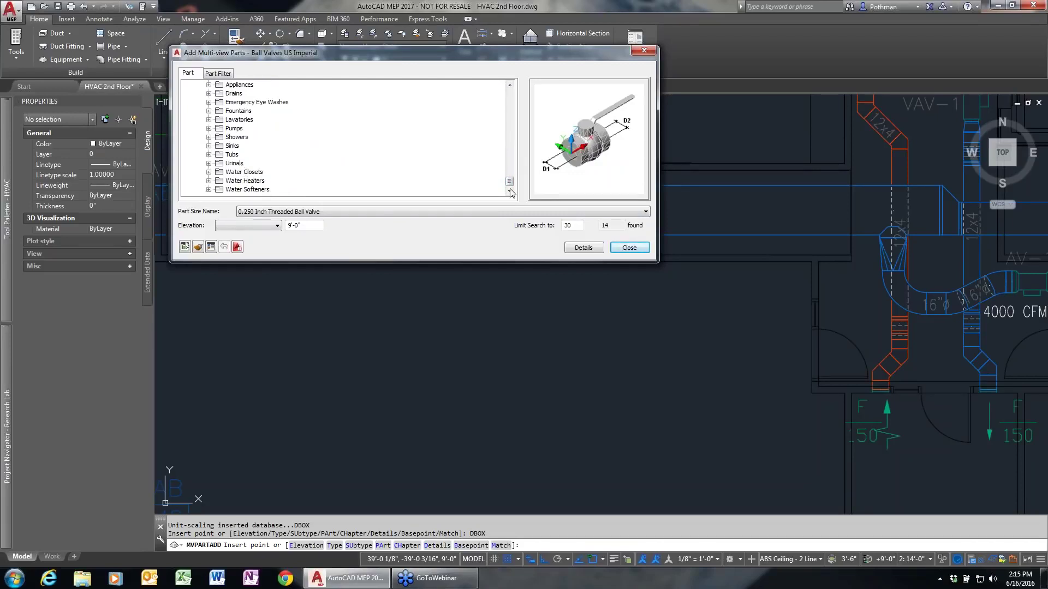
drag(514, 186, 529, 113)
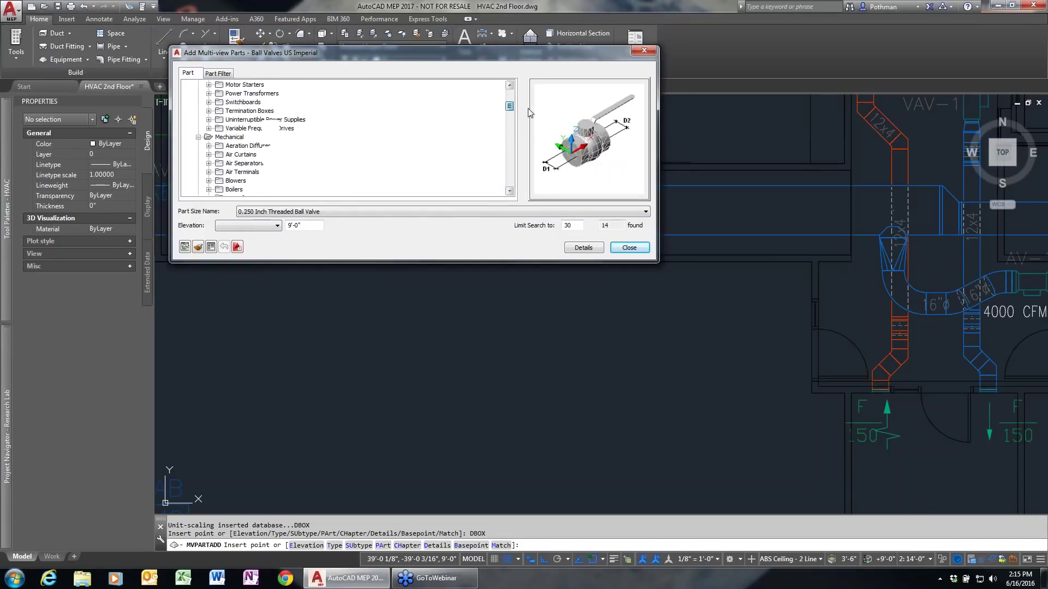
Place a 24 x 24 Inch Square Louver Face Ceiling Diffuser with 6 inch neck at 9'-0" elevation in Lab 248
double_click(240, 172)
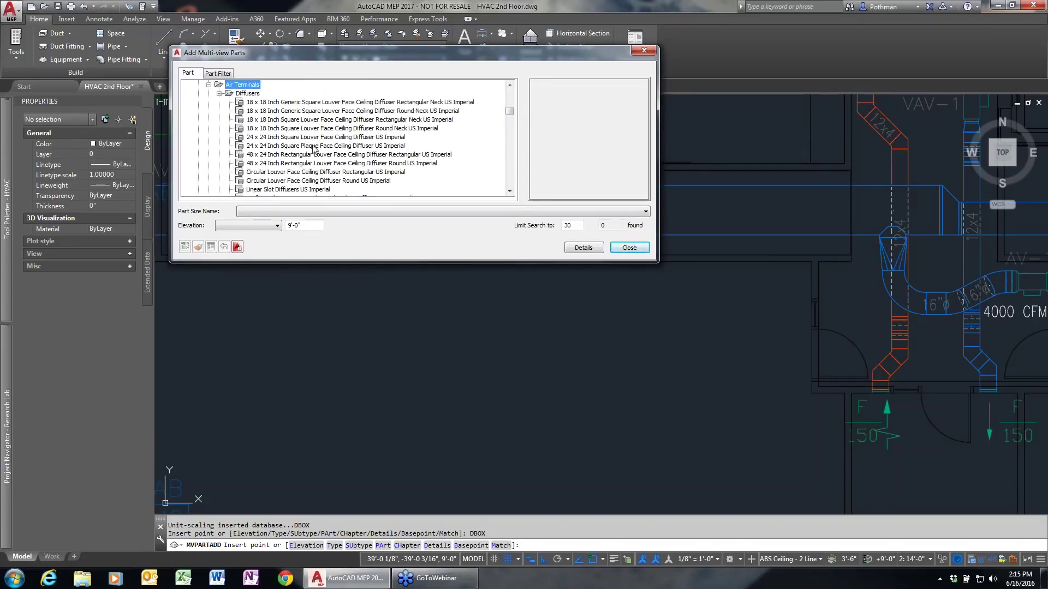
click(314, 146)
click(315, 137)
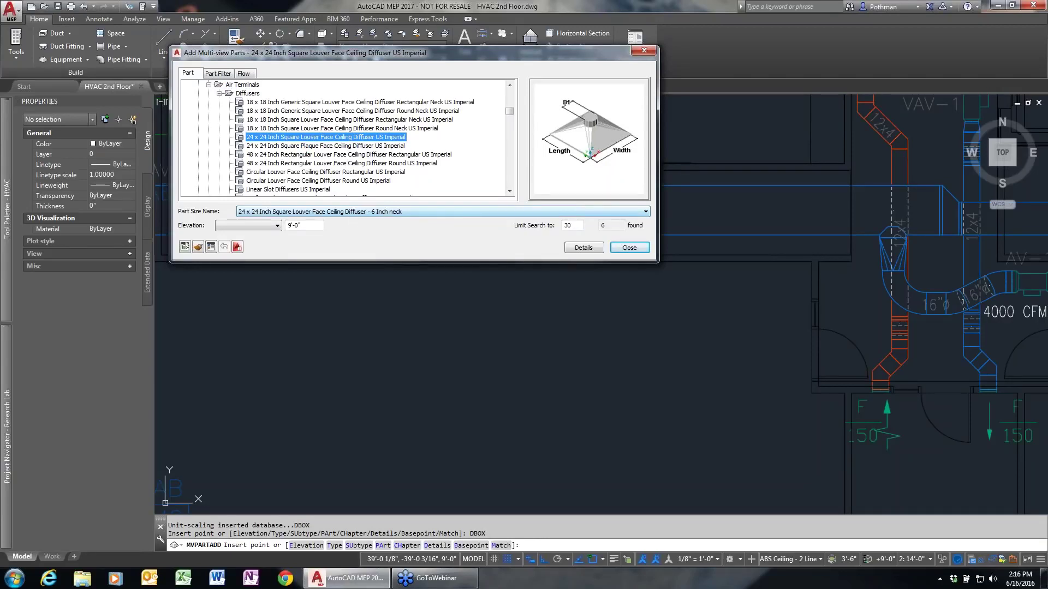
drag(307, 227, 268, 229)
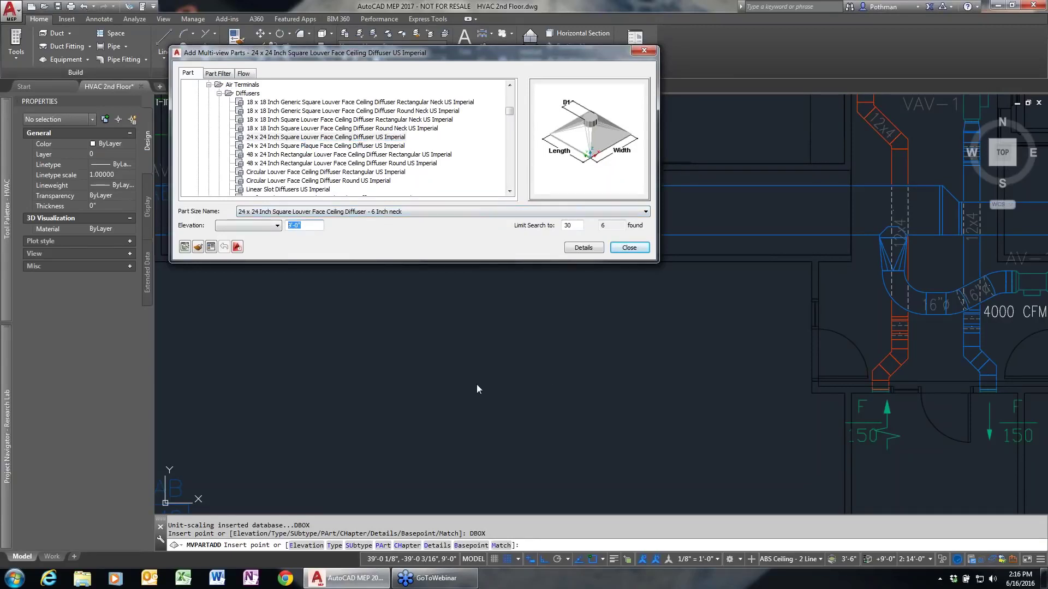
click(392, 375)
click(388, 395)
click(518, 413)
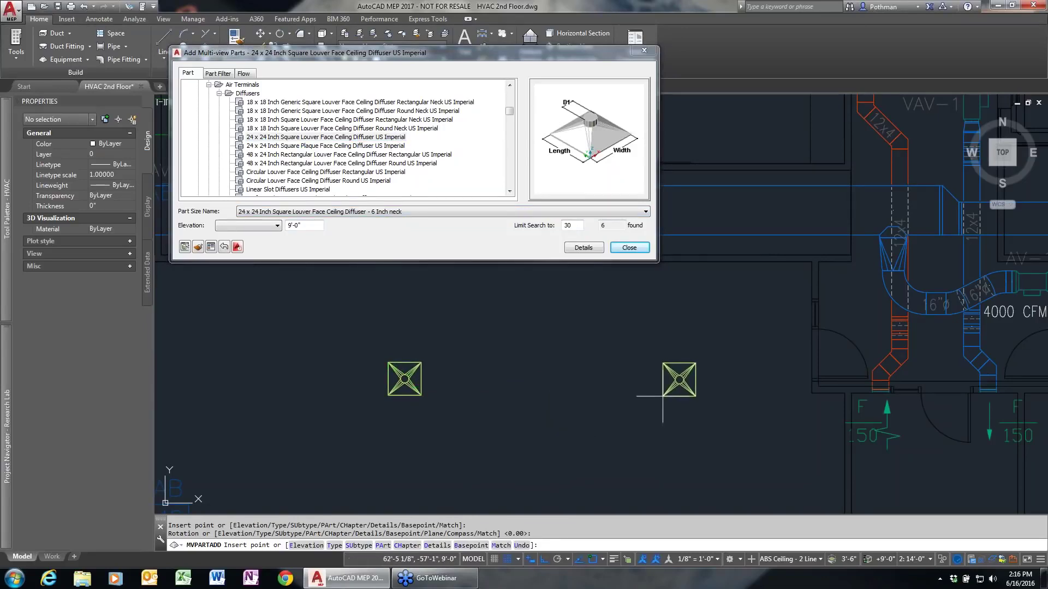
key(Escape)
Copy the ceiling diffuser horizontally to the right side of Lab 248
text(co)
key(Return)
click(497, 430)
click(305, 321)
key(Return)
click(378, 434)
click(681, 440)
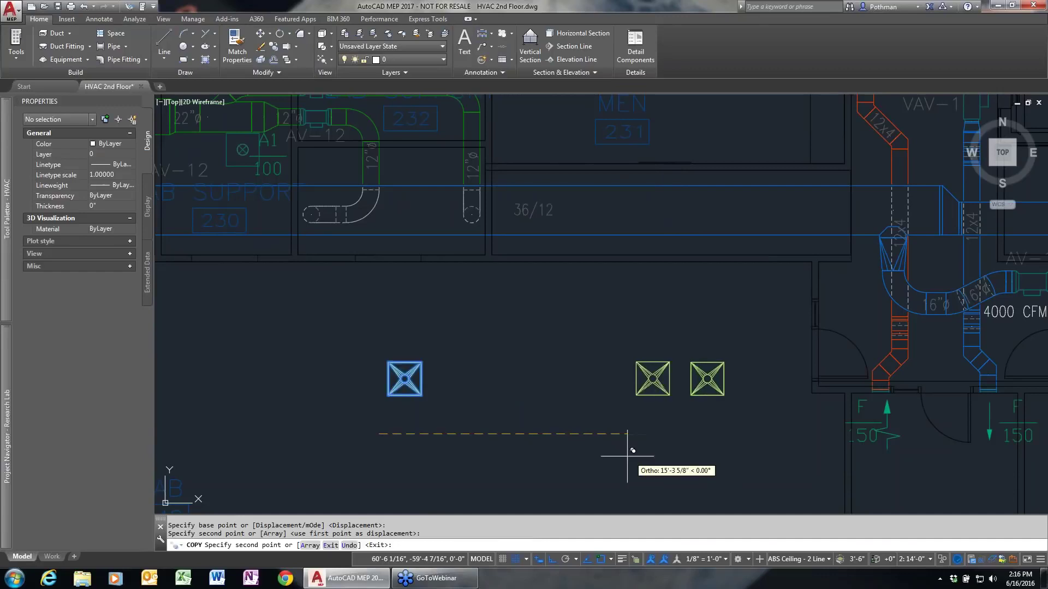
key(Escape)
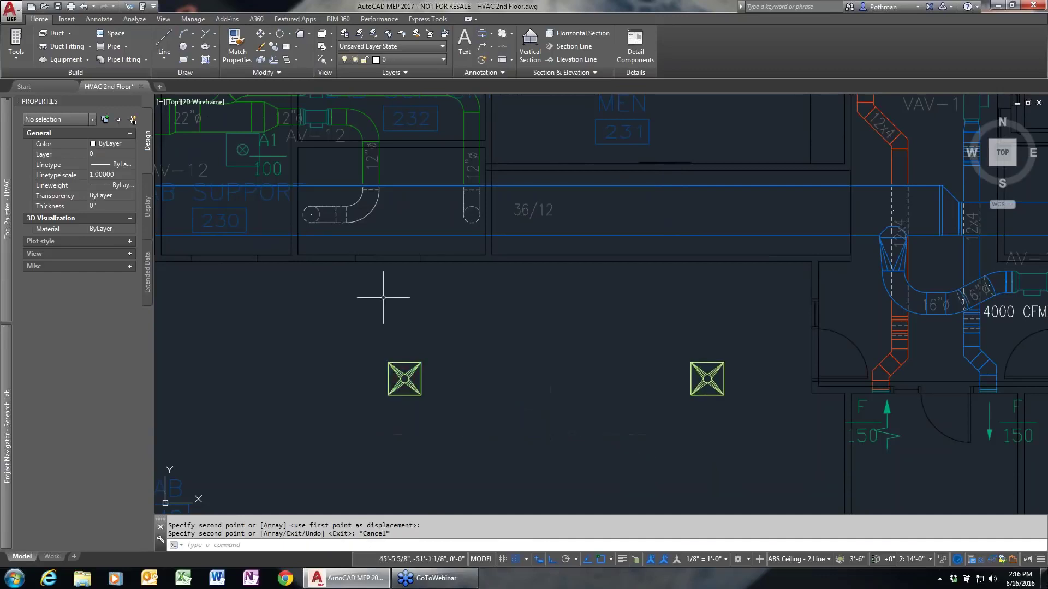
Examine the VAV-12 tag near Lab Support 232 and the annotation, tag and schedule tools offered for HVAC
click(330, 137)
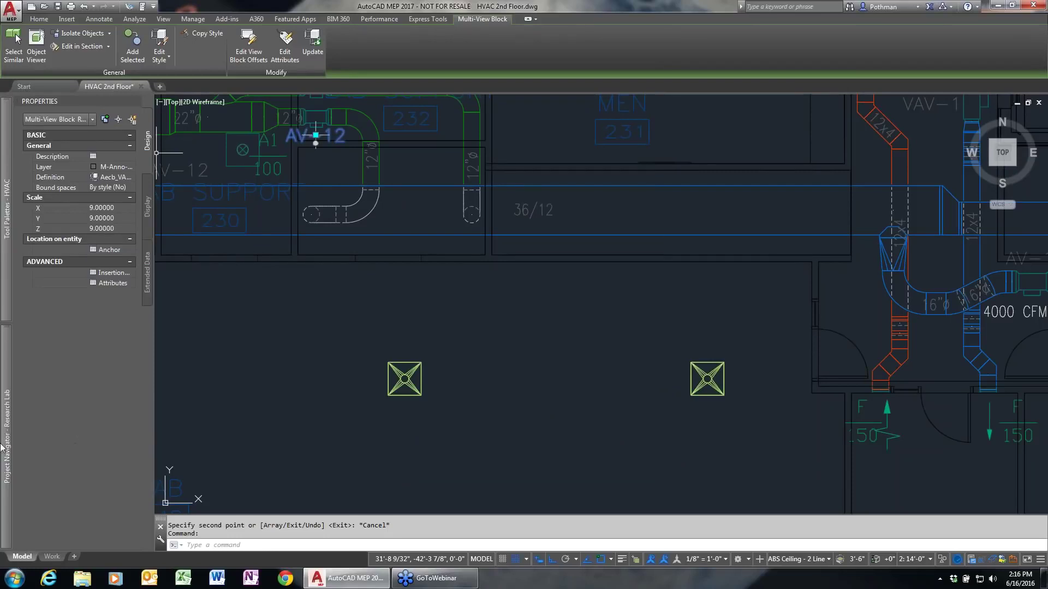
mouse_move(2, 447)
mouse_move(5, 205)
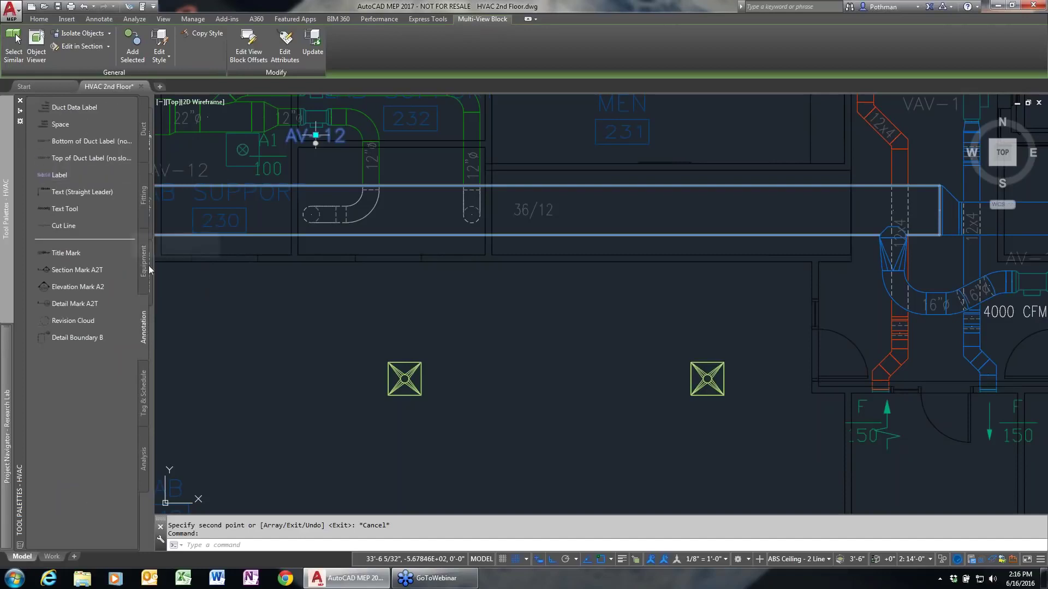
click(140, 393)
click(58, 127)
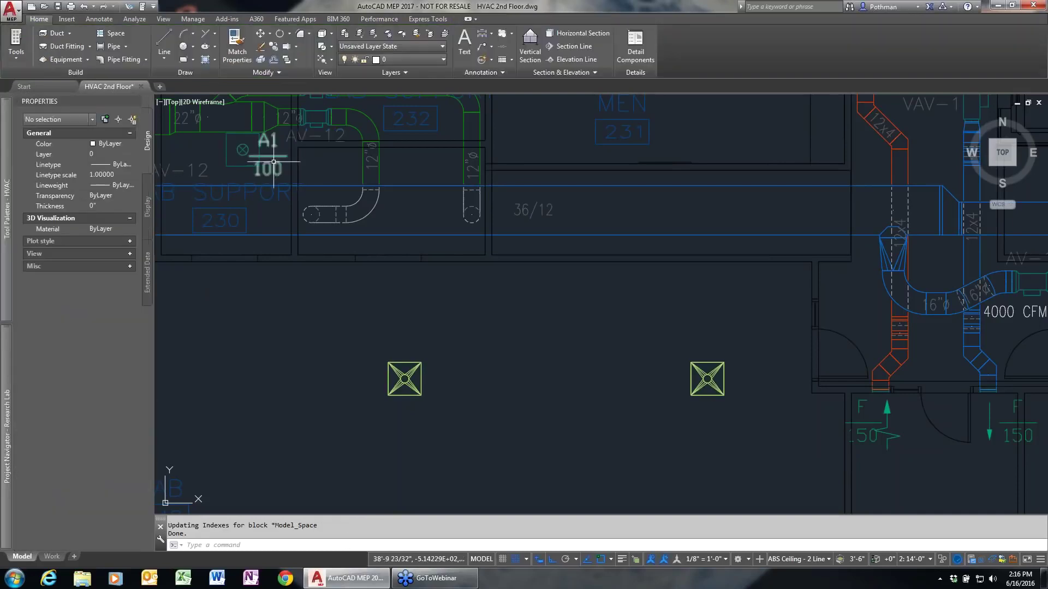
Tag both new ceiling diffusers in Lab 248 by running Add Selected on the existing A1 tag, placing each tag at the diffuser's lower left
click(273, 161)
right_click(288, 225)
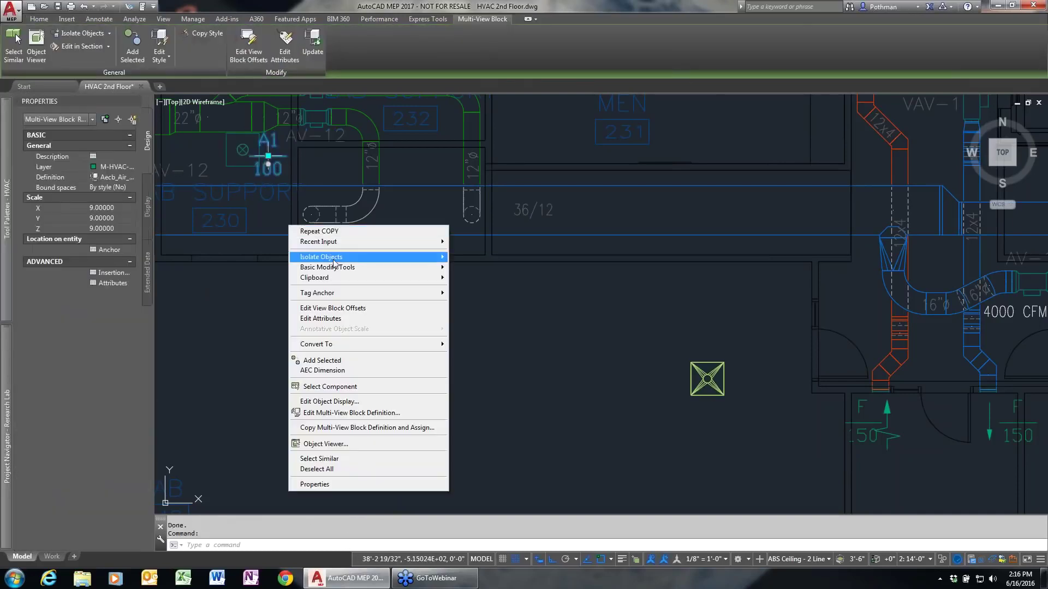
click(349, 362)
click(405, 378)
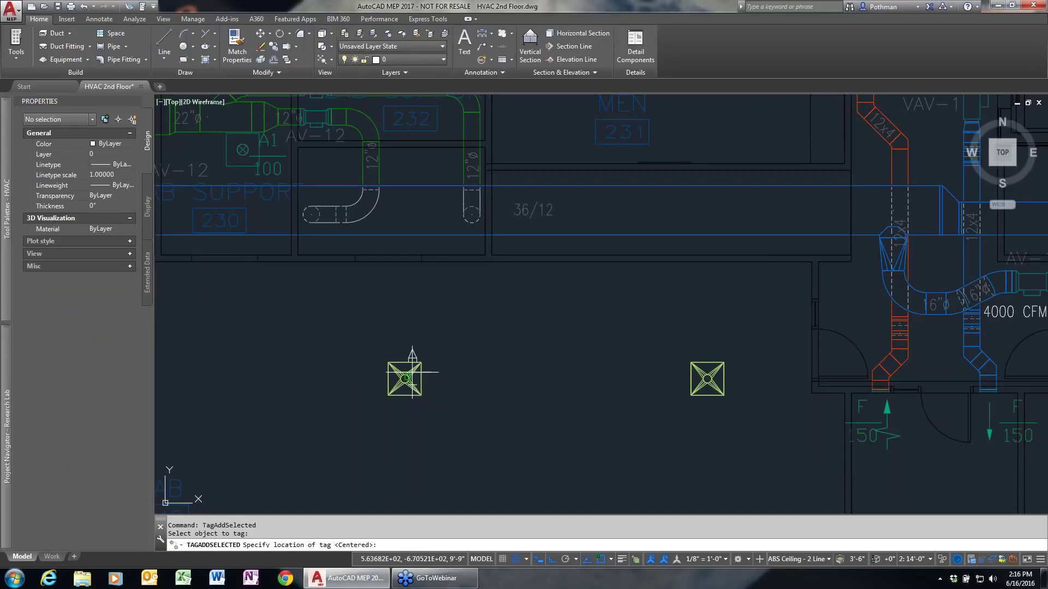
click(345, 413)
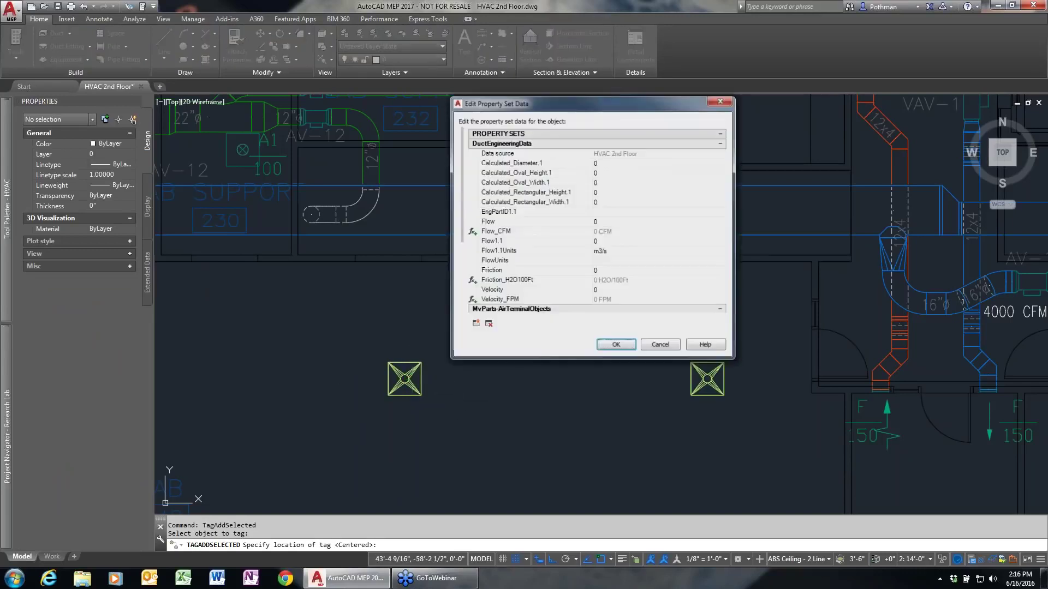
click(661, 346)
click(706, 379)
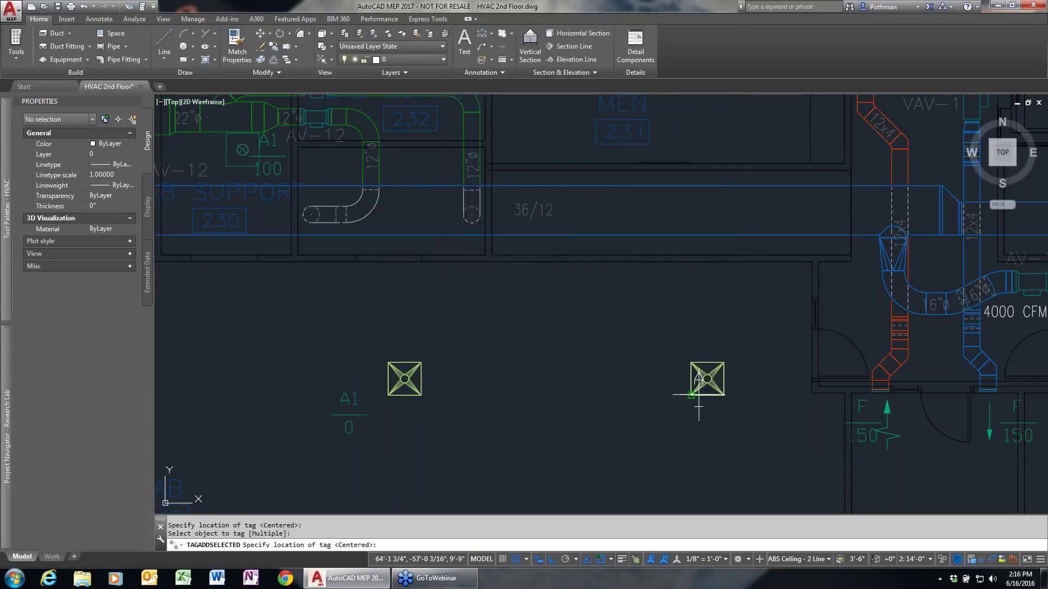
click(658, 413)
click(615, 345)
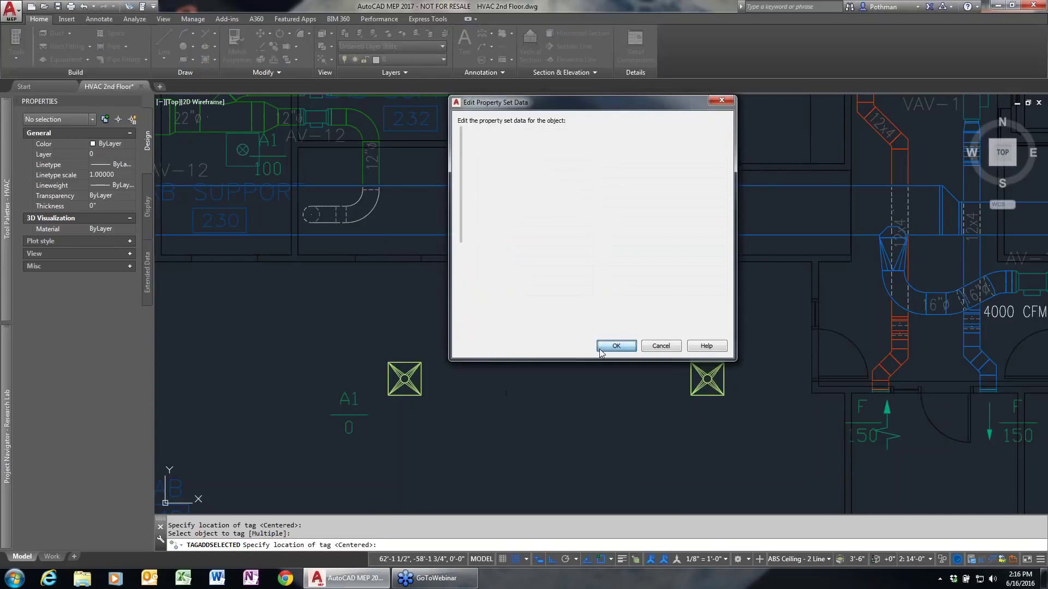
key(Return)
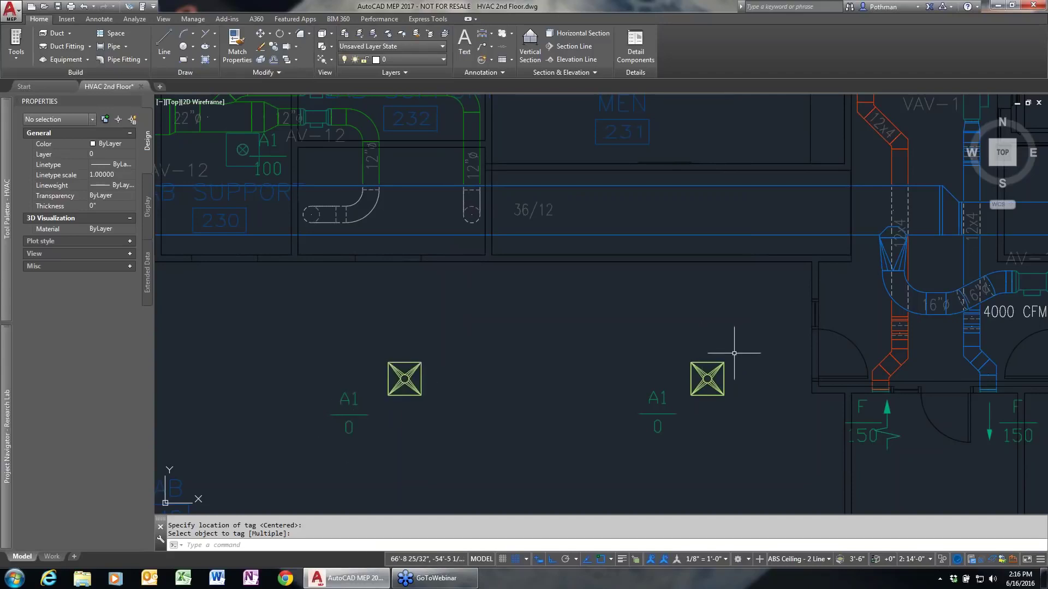
Modify both ceiling diffusers in Lab 248 together, setting the flow of each terminal to 250 CFM
click(752, 340)
click(379, 392)
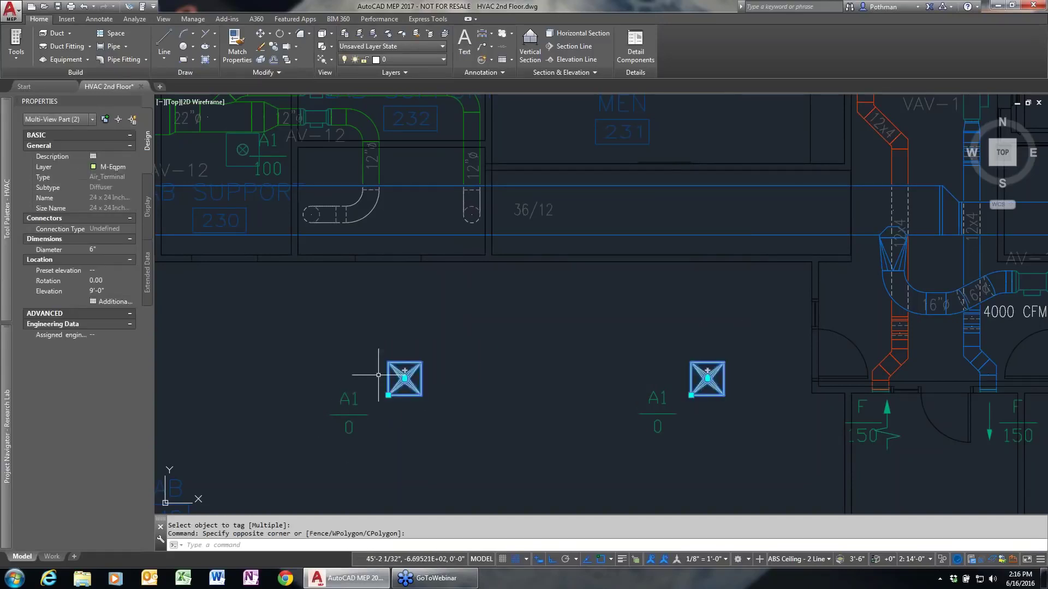
right_click(360, 333)
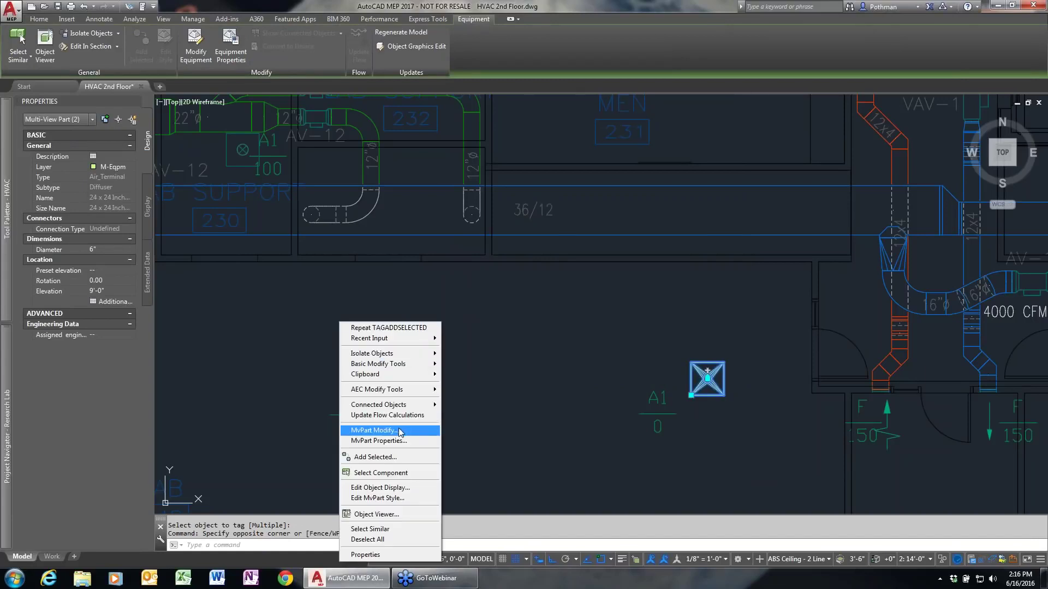
click(398, 429)
click(82, 130)
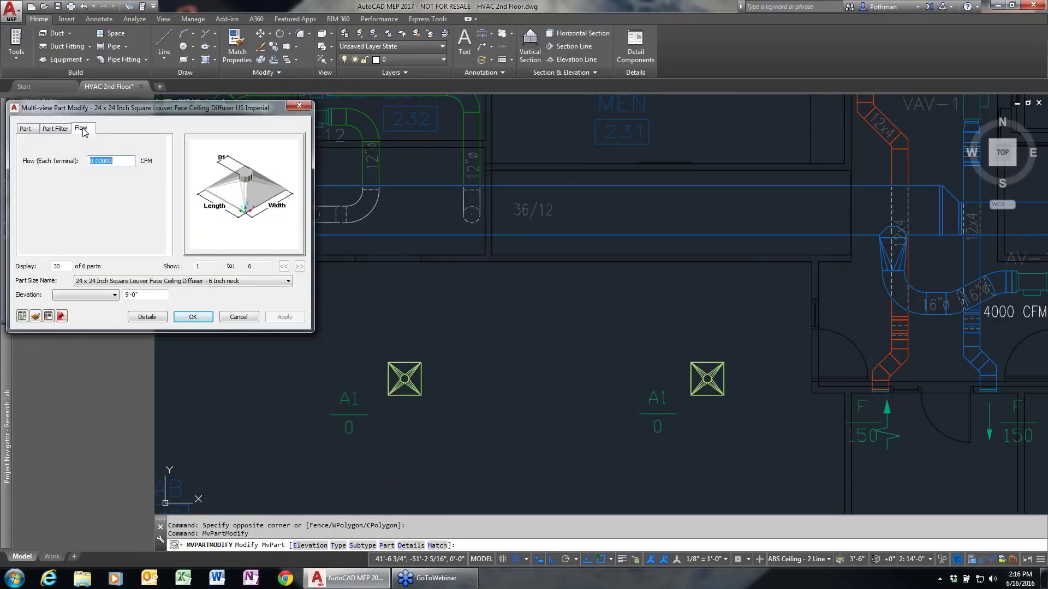
text(25)
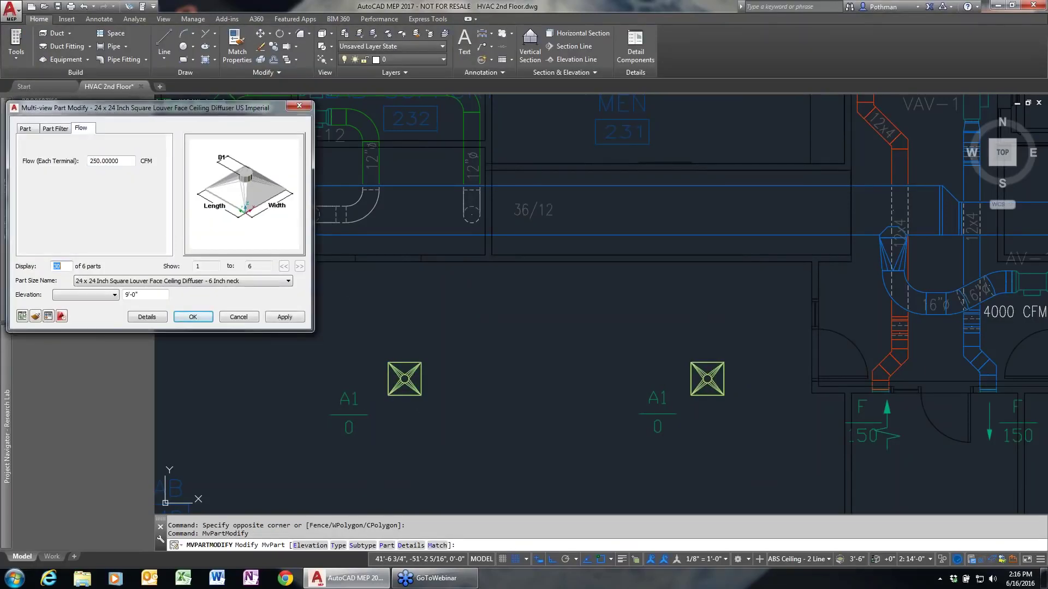
click(192, 318)
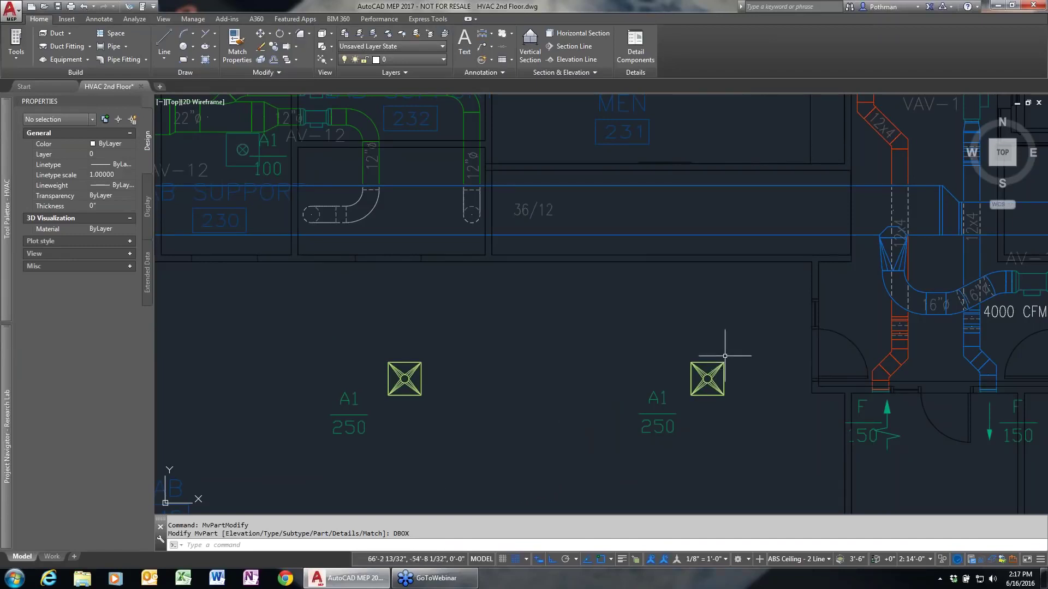
Run a 6" round supply duct from the left diffuser's connector straight up to the 36/12 main duct and accept the connection
click(405, 376)
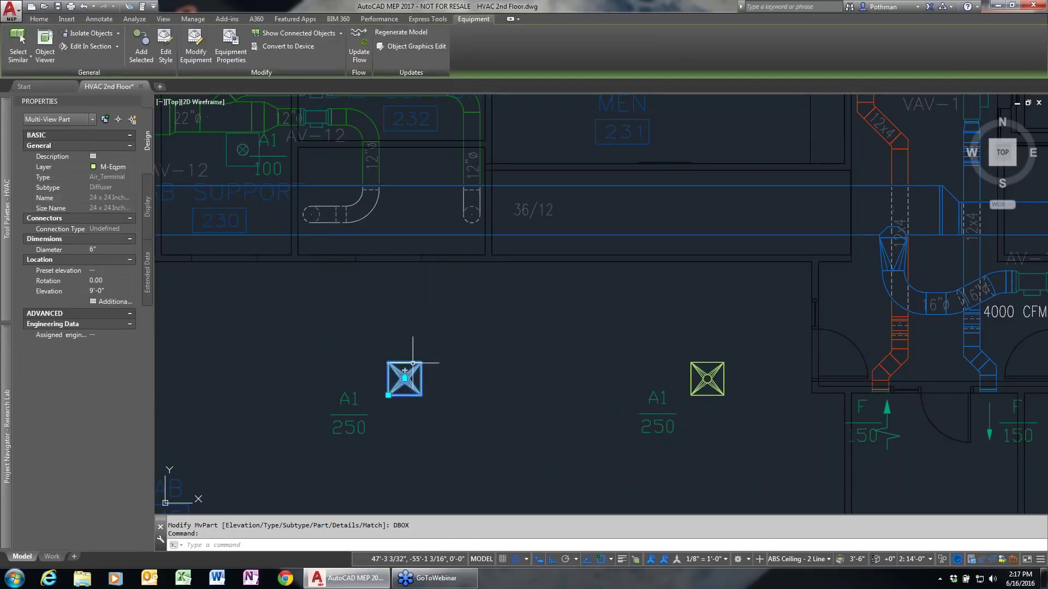
mouse_move(405, 370)
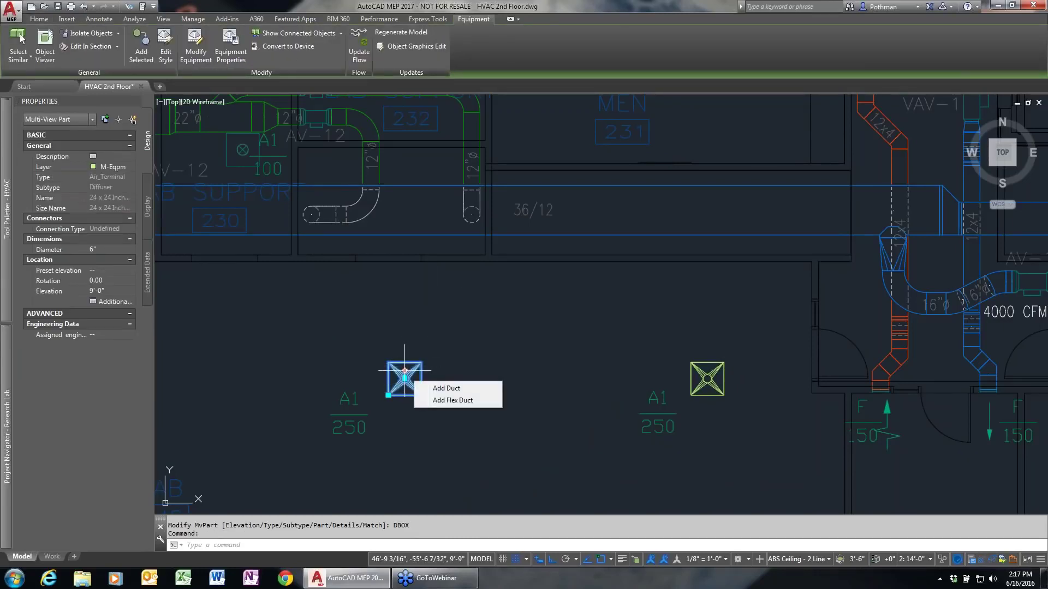
click(446, 388)
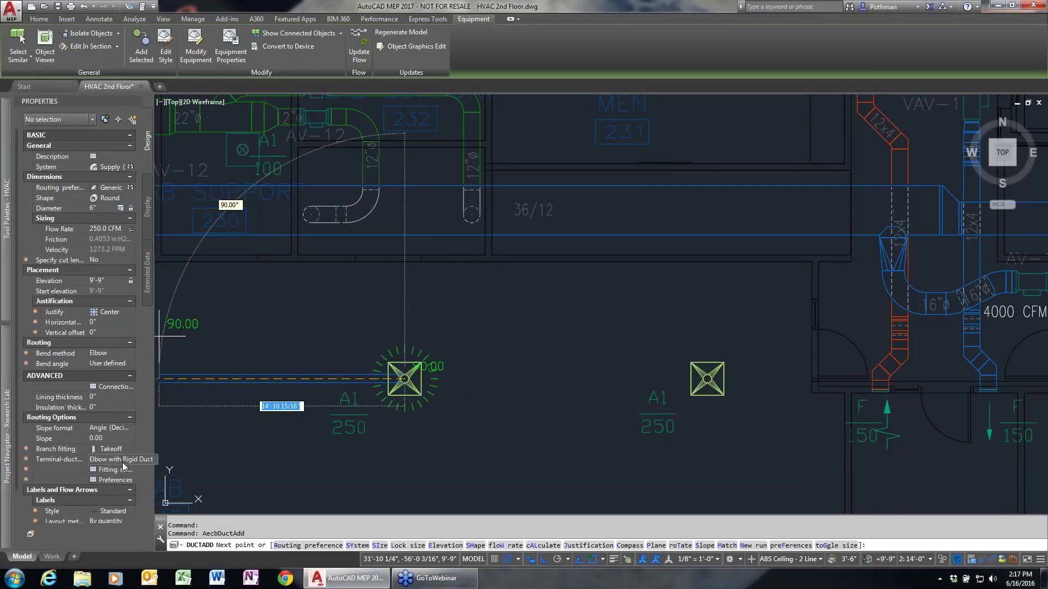
click(408, 211)
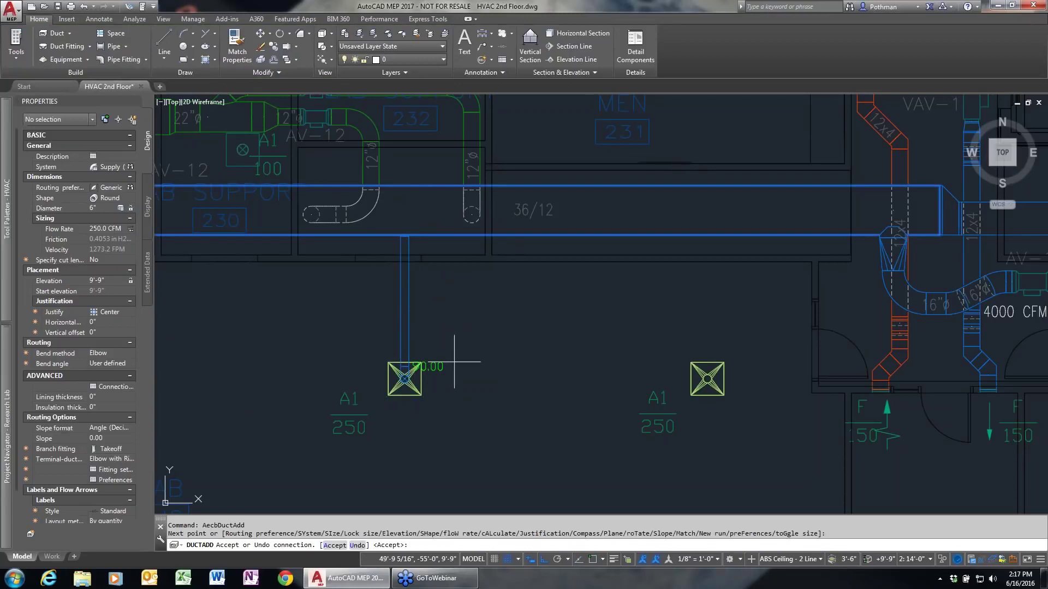
key(Return)
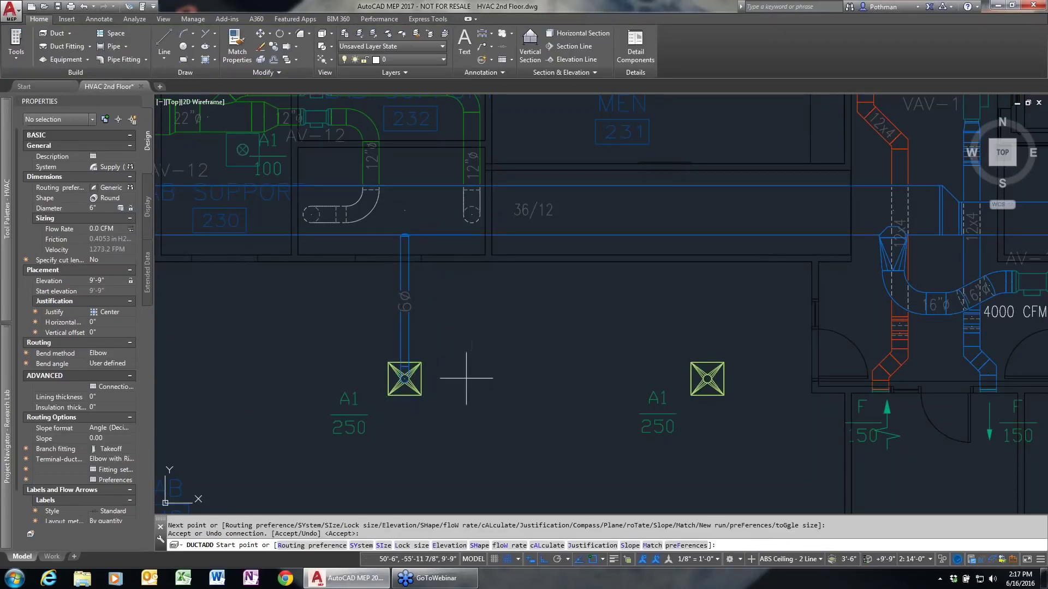
key(Return)
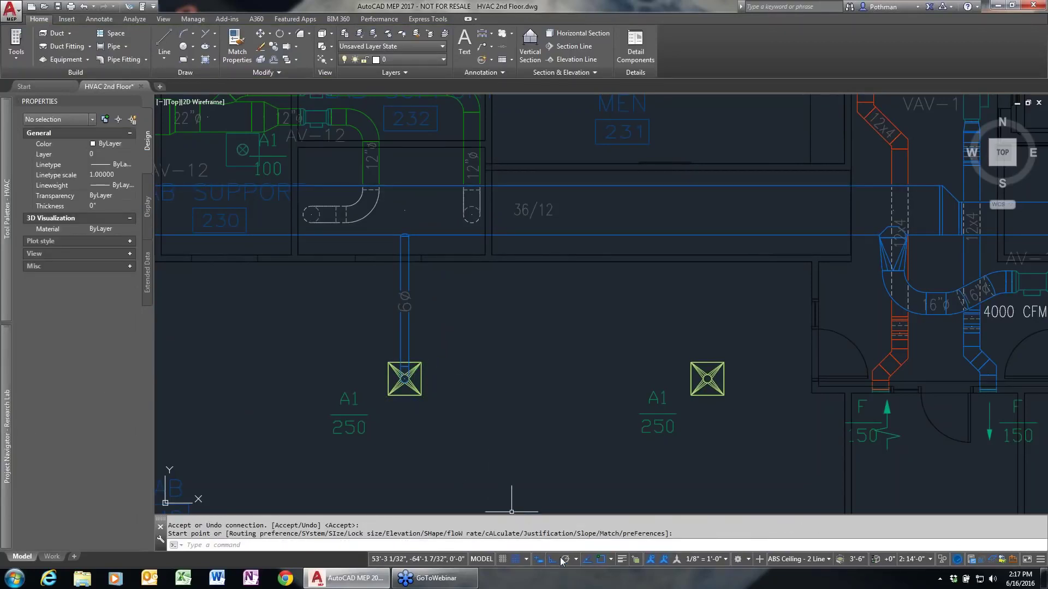
Examine the object snap settings, including the AutoCAD MEP duct curve and duct connector snaps, and leave without applying changes
right_click(602, 558)
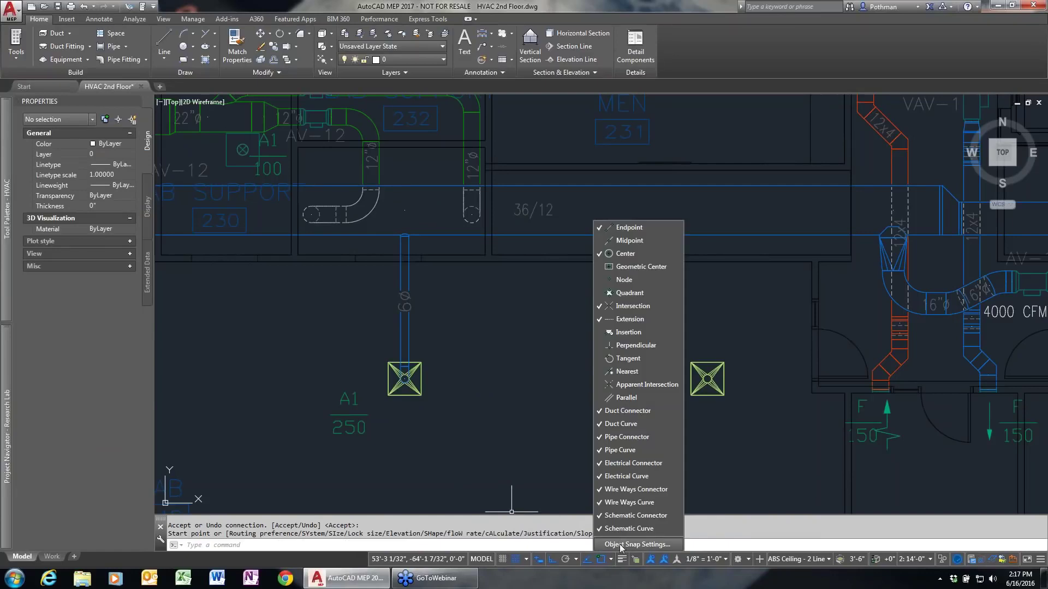
click(619, 544)
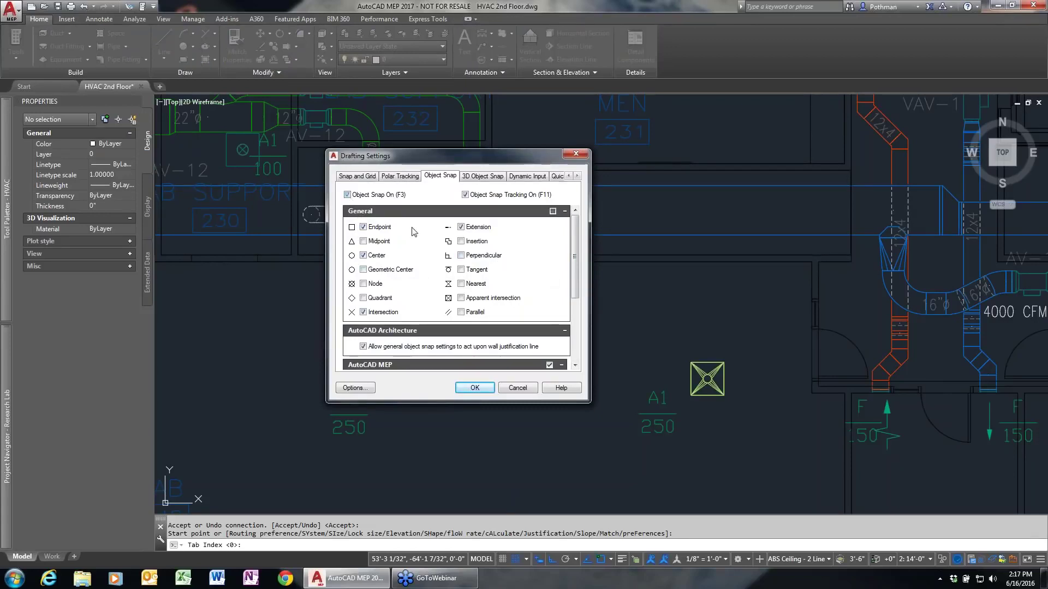
scroll(566, 256, down, 3)
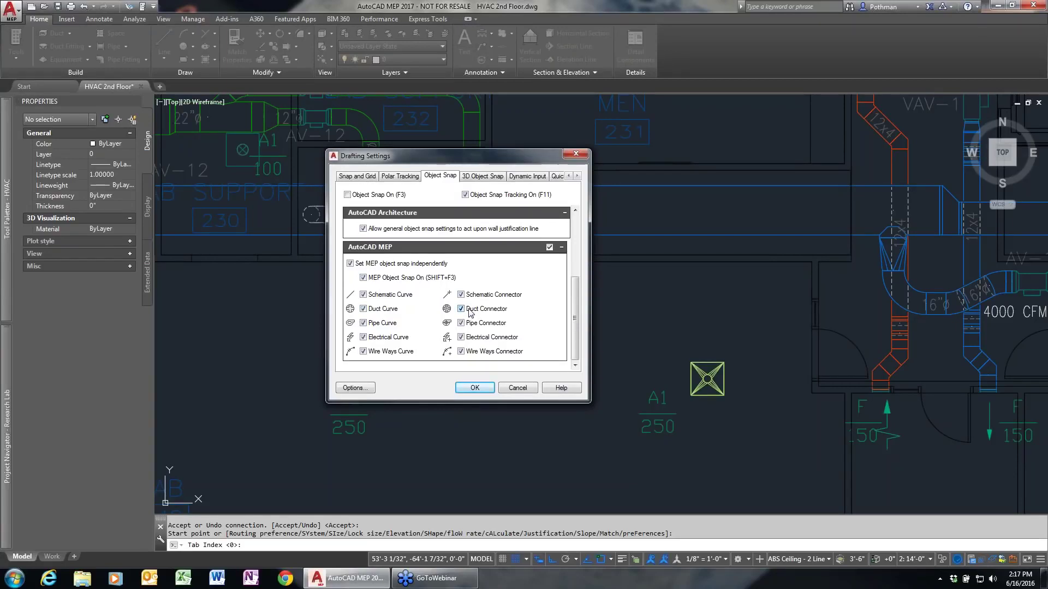
click(518, 388)
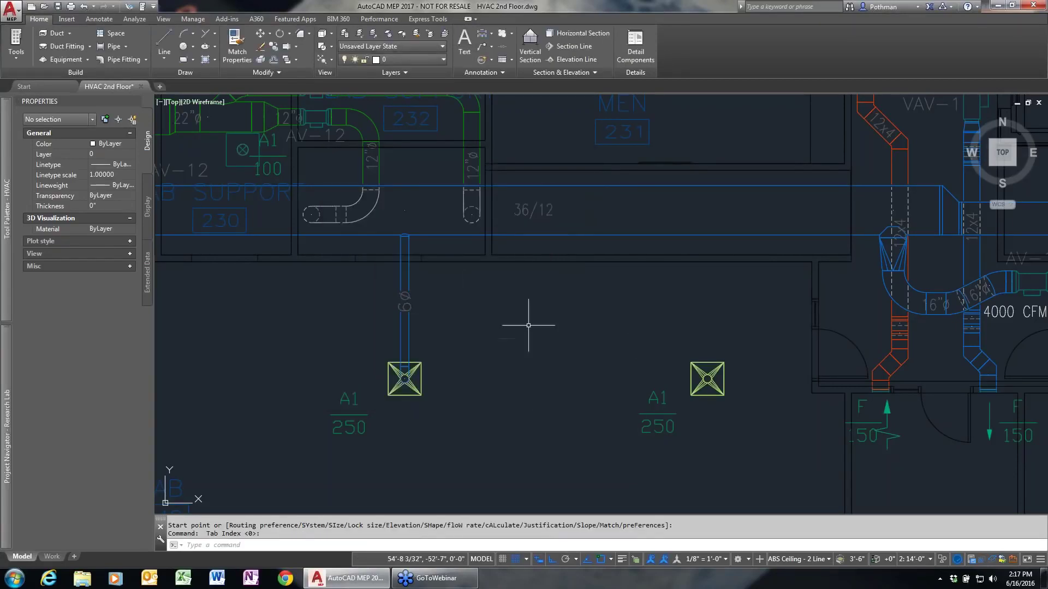
Use Add Selected on the 6" branch duct to start a matching run with a takeoff from the 36/12 main, ending between the two diffusers
click(431, 338)
click(360, 311)
right_click(408, 330)
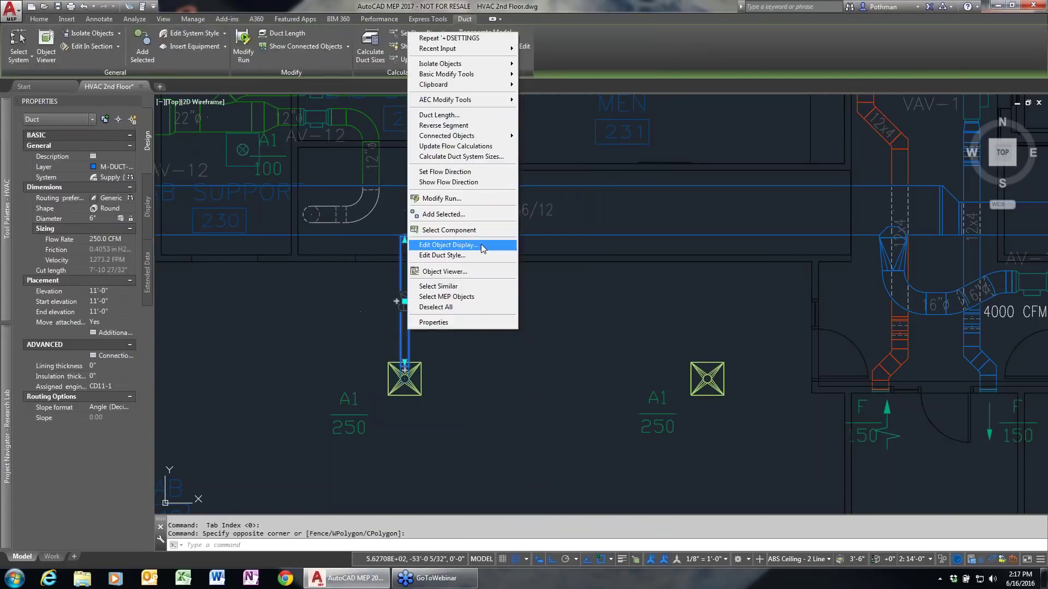
click(473, 214)
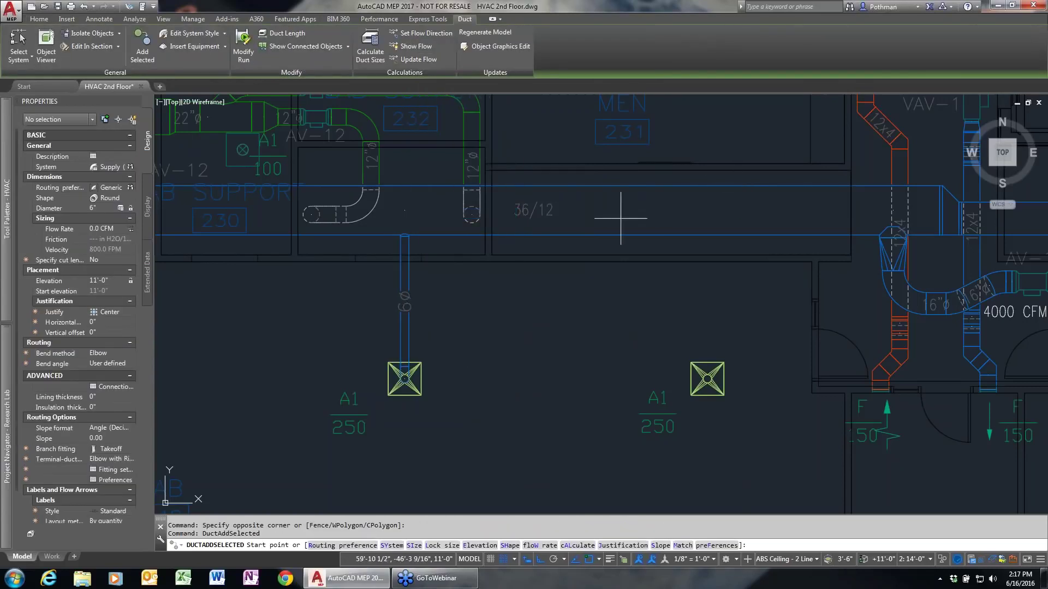
click(620, 218)
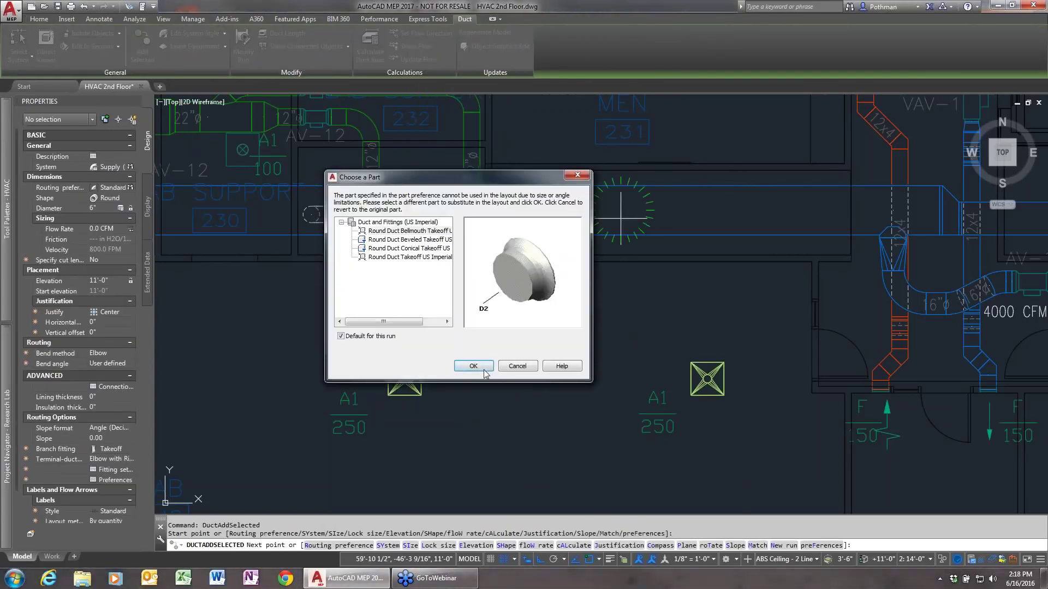
click(500, 368)
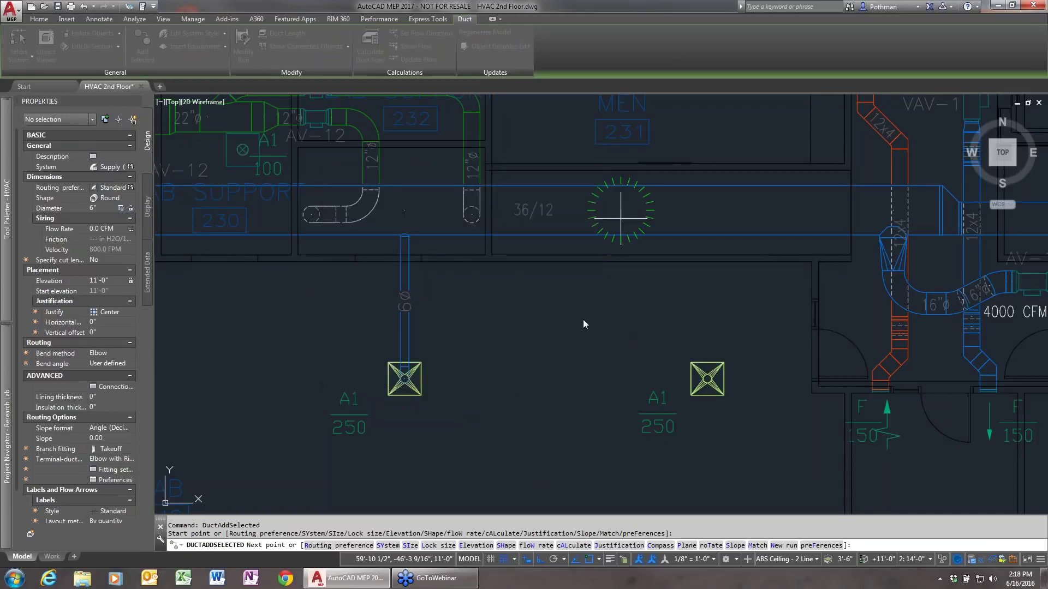
click(621, 307)
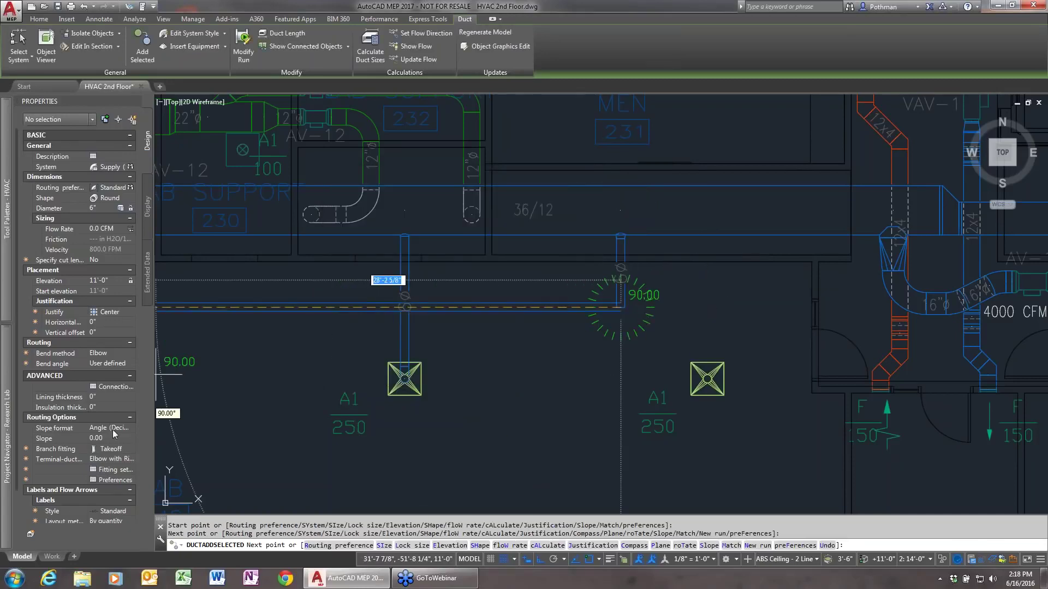
Set the terminal-duct connection to Flexible, connect the run to the right diffuser, and accept the connection
click(116, 460)
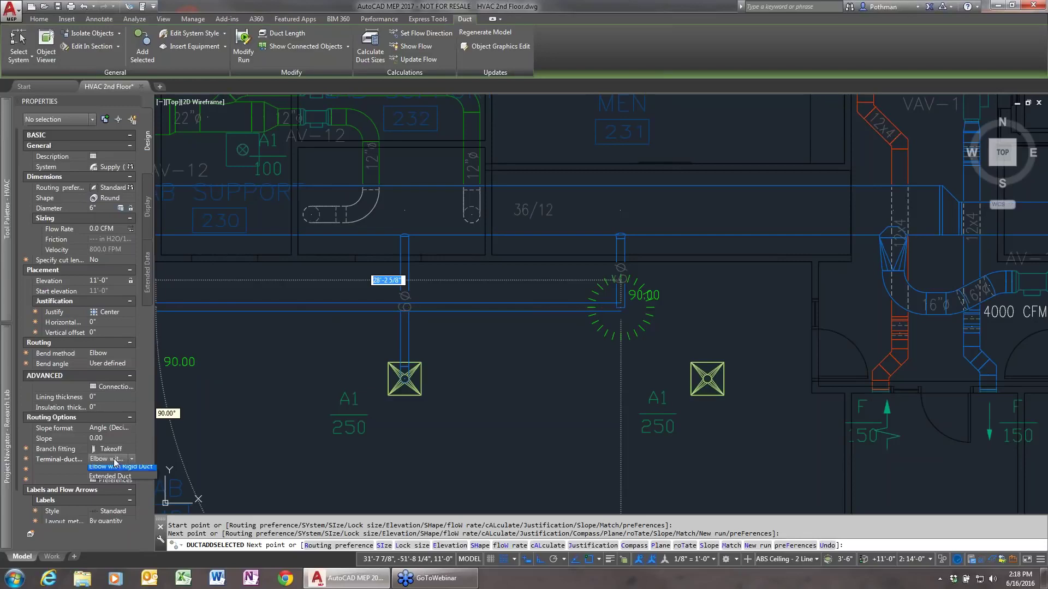
click(116, 485)
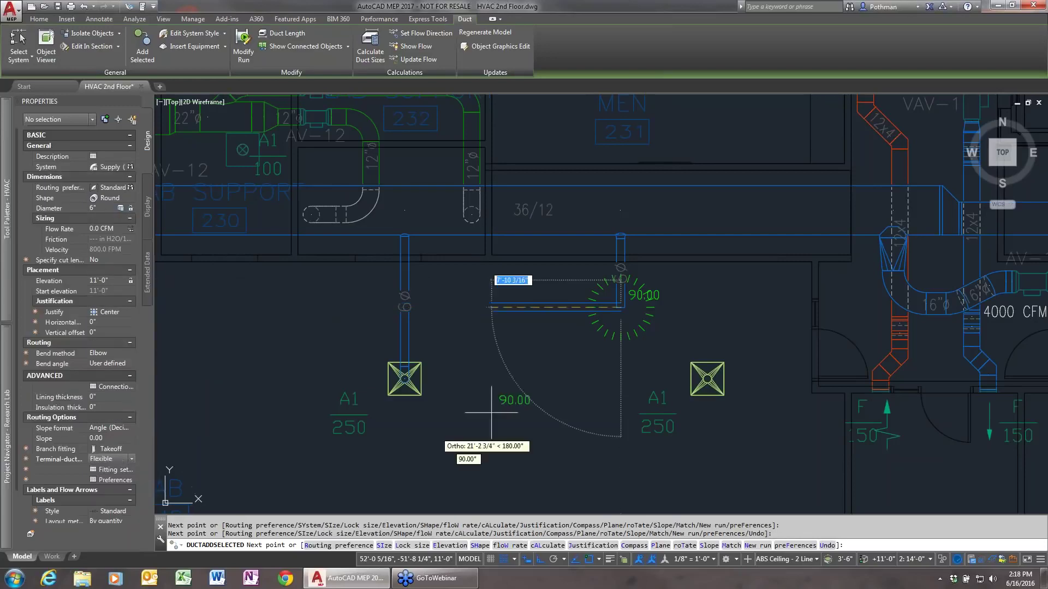
click(707, 379)
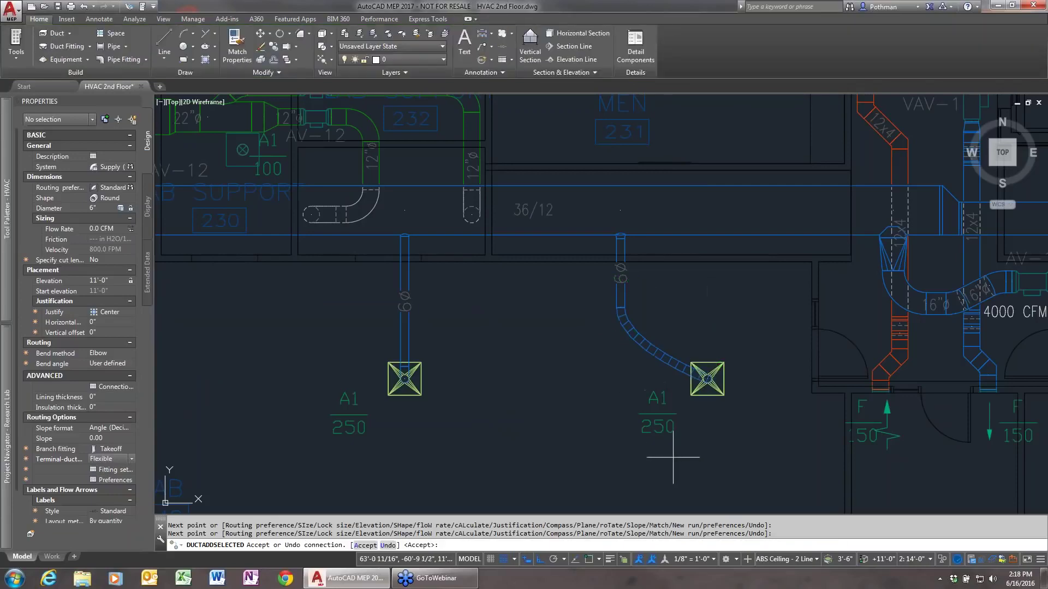
key(Return)
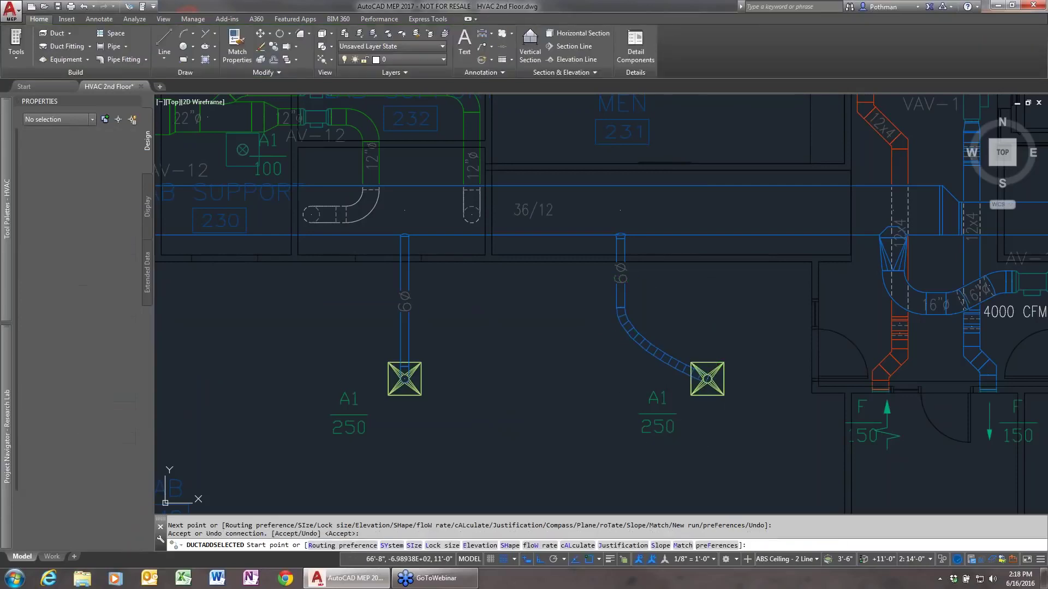
key(Return)
Move the right diffuser with its flexible duct toward the left diffuser and back to just left of its original position
click(721, 385)
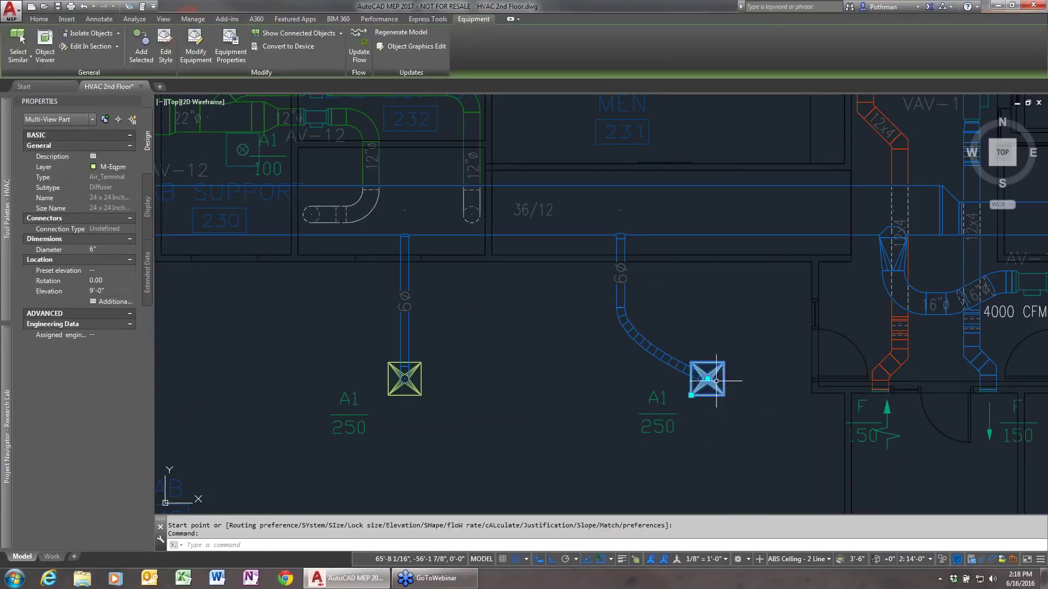
click(707, 379)
click(524, 396)
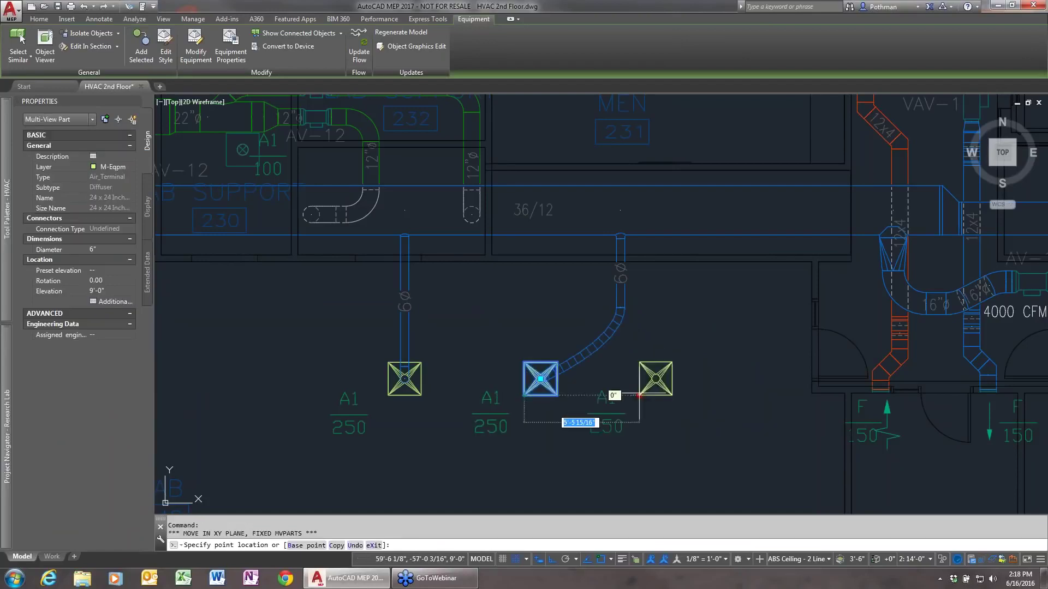
click(686, 395)
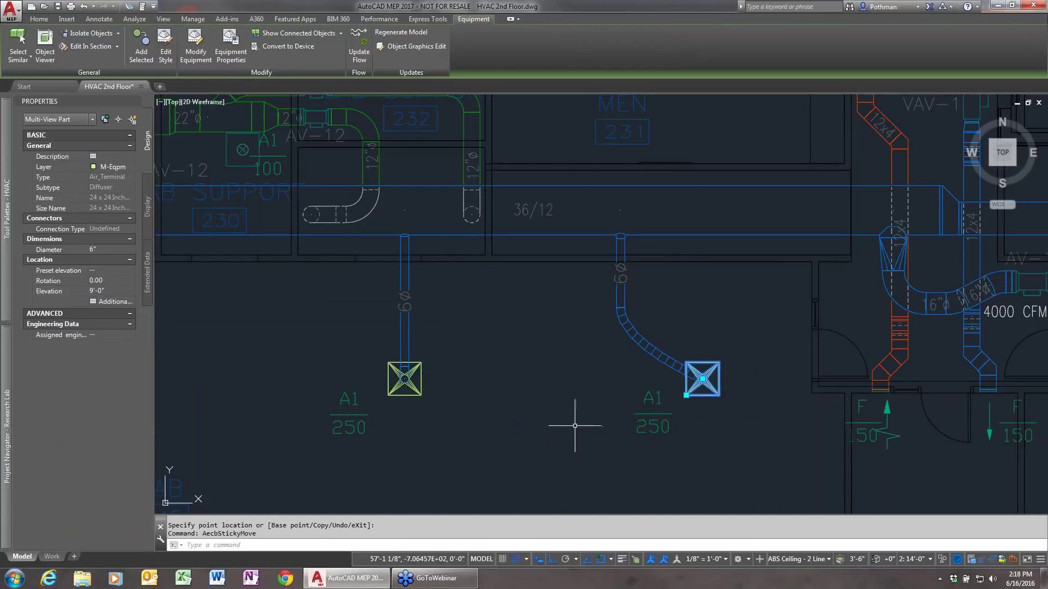
key(Escape)
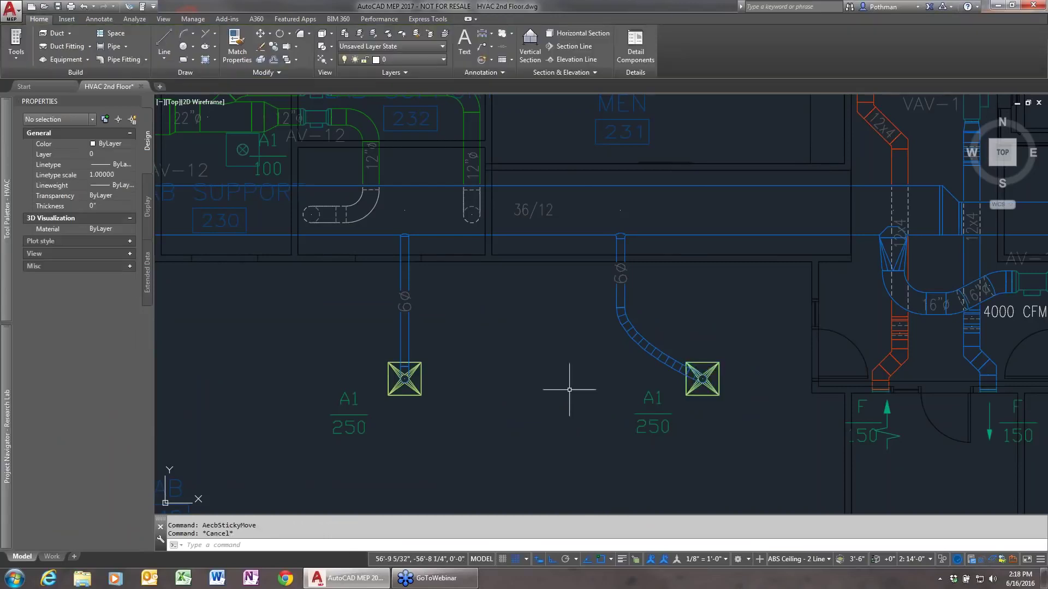
Examine the undefined-shape supply main along the upper wall of Lab 247, its row of diffusers and its duct properties
scroll(546, 371, down, 2)
middle_drag(379, 358, 770, 365)
scroll(628, 385, down, 3)
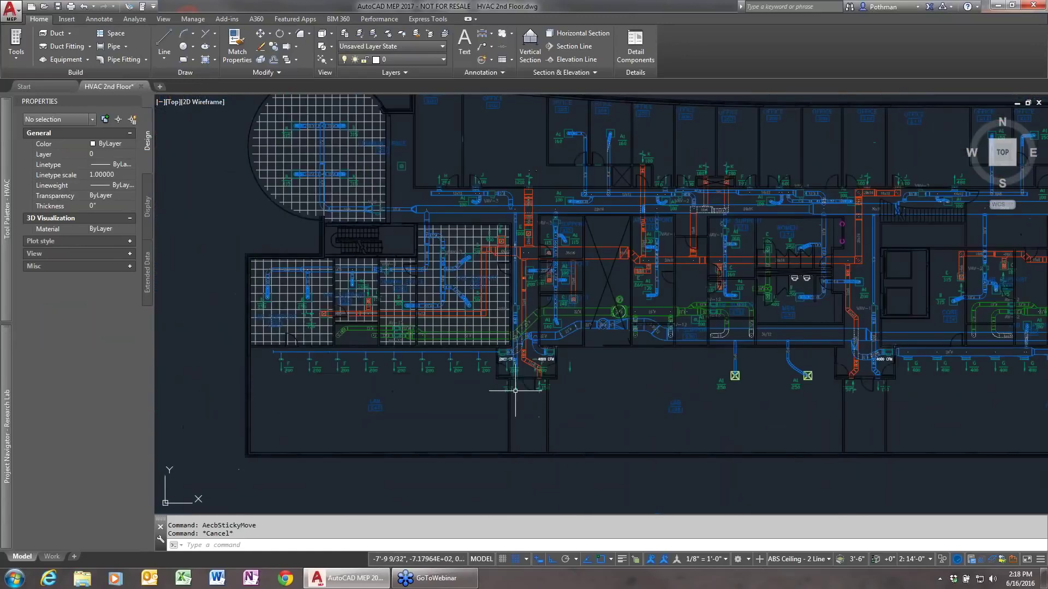
middle_drag(374, 362, 471, 350)
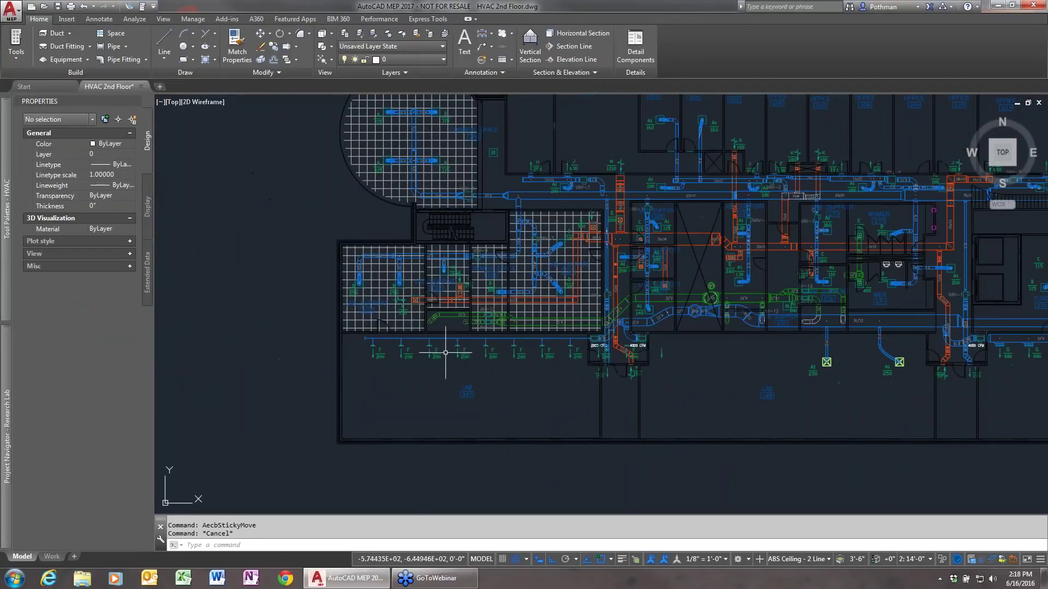
scroll(445, 353, up, 1)
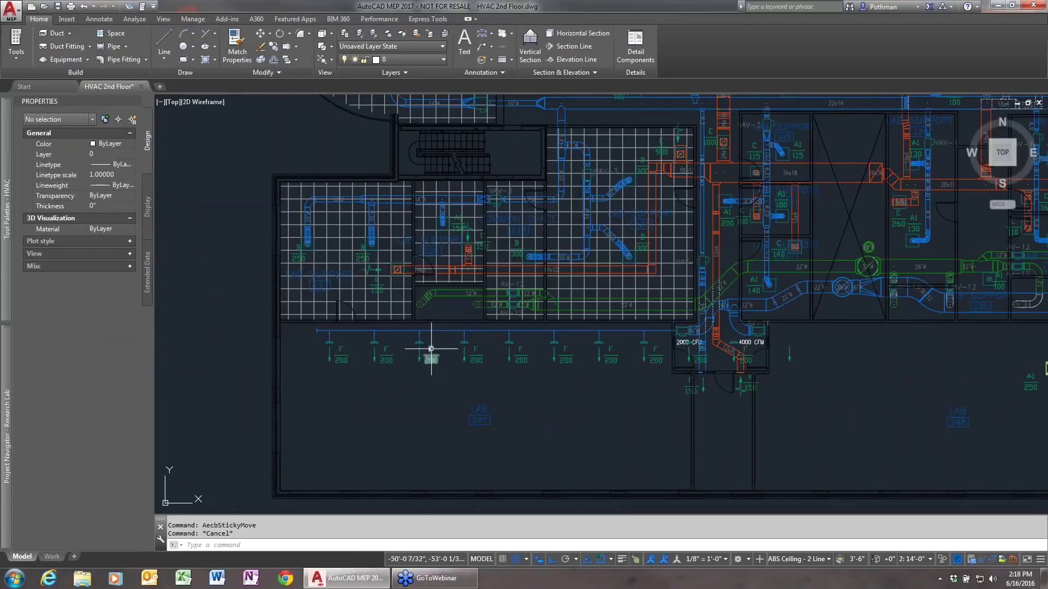
scroll(430, 348, up, 3)
scroll(430, 349, up, 3)
scroll(431, 349, down, 3)
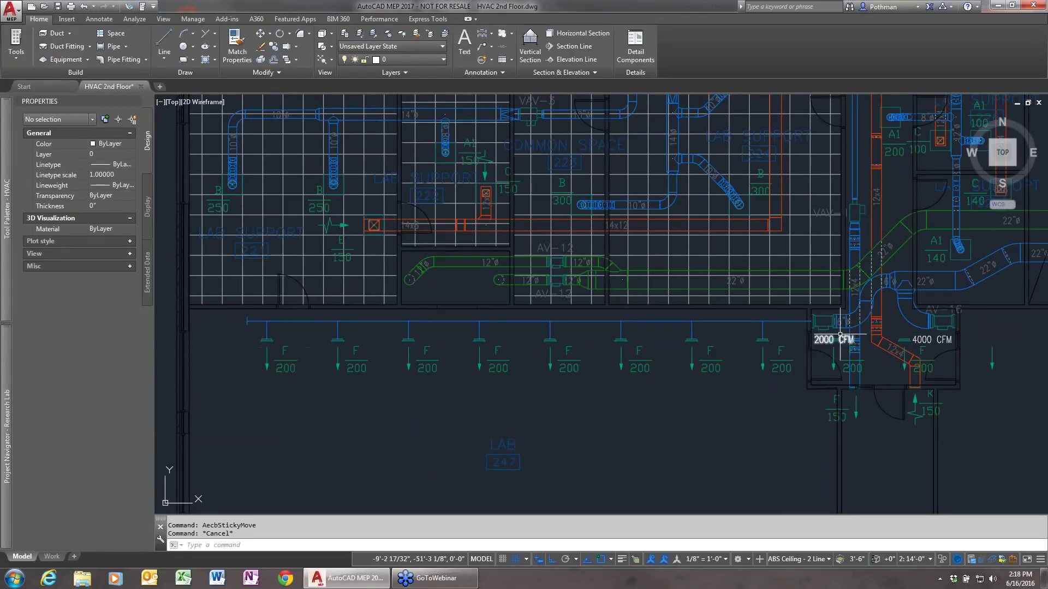
click(791, 321)
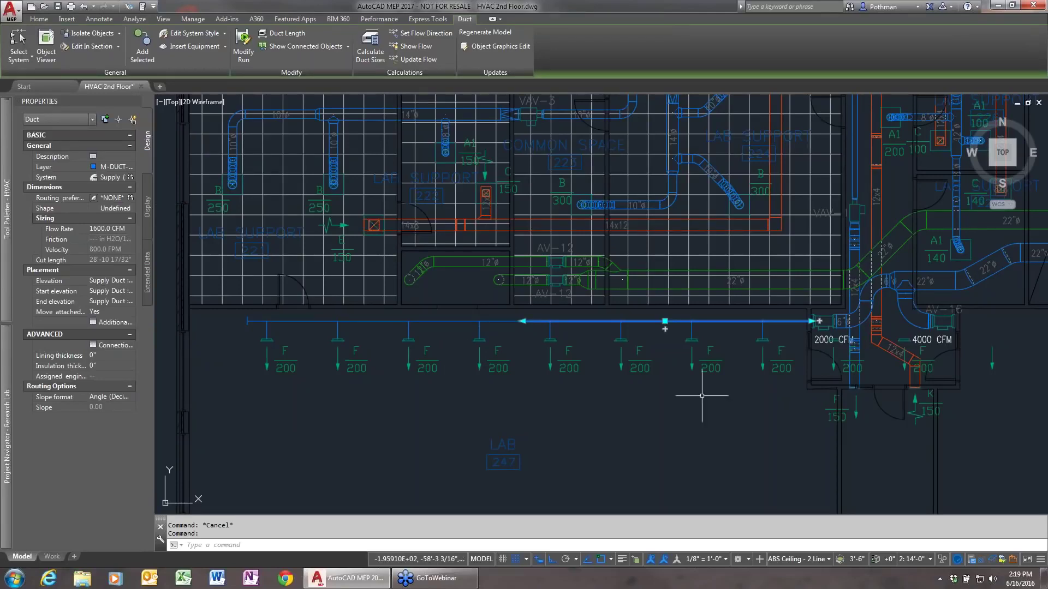
key(Escape)
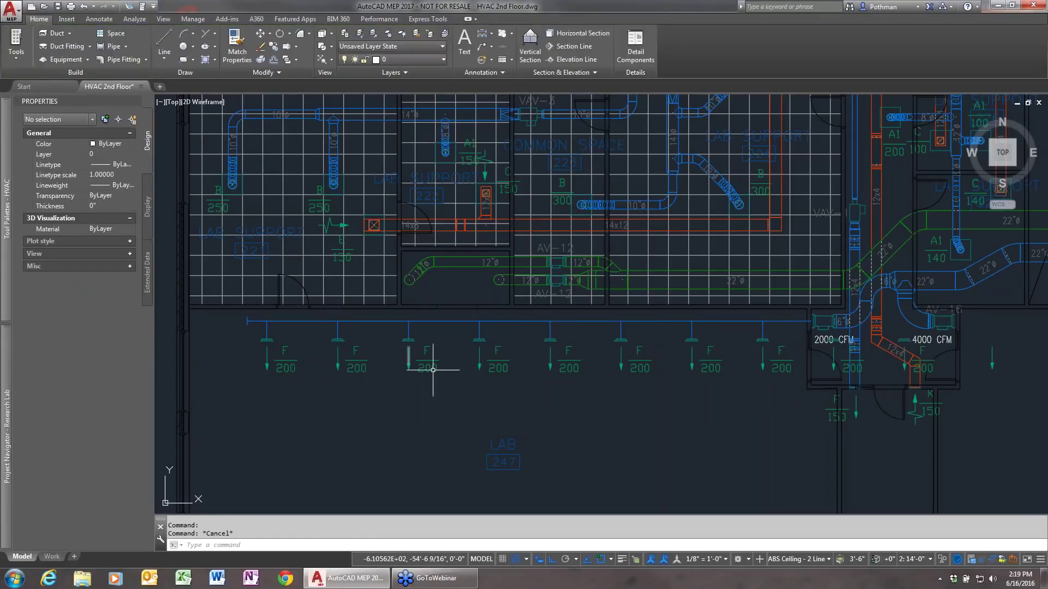
click(785, 320)
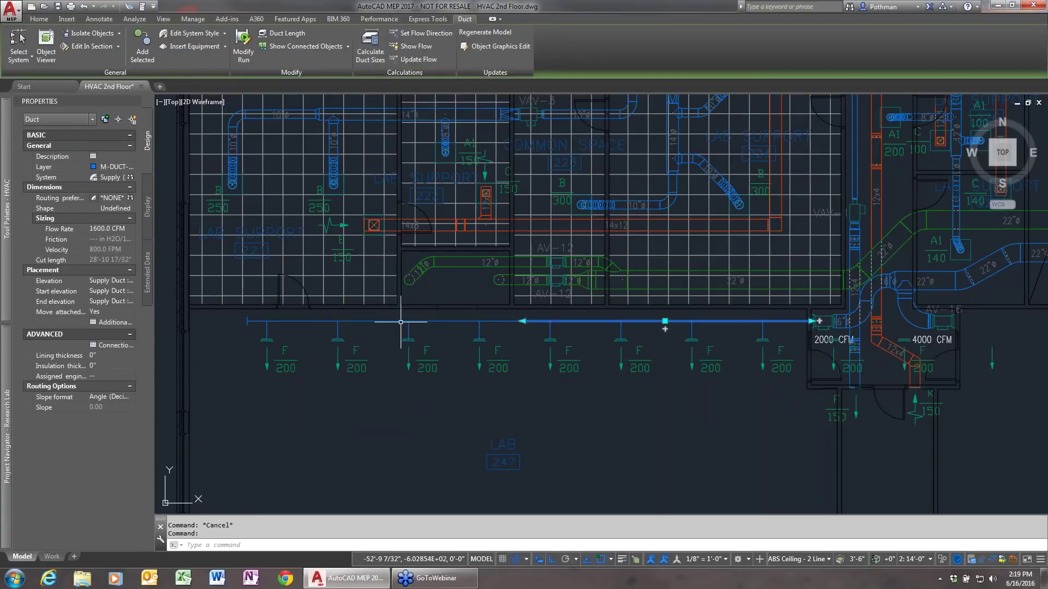
key(Escape)
Review the duct-sizing design parameters in the Supply HVAC system definition and leave without changing them
click(192, 19)
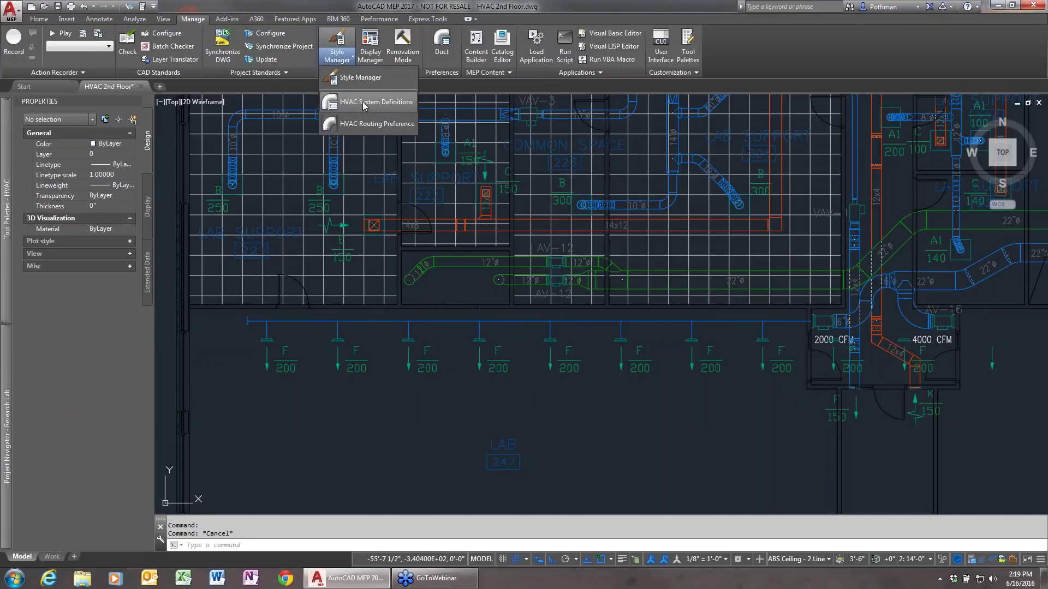
click(363, 106)
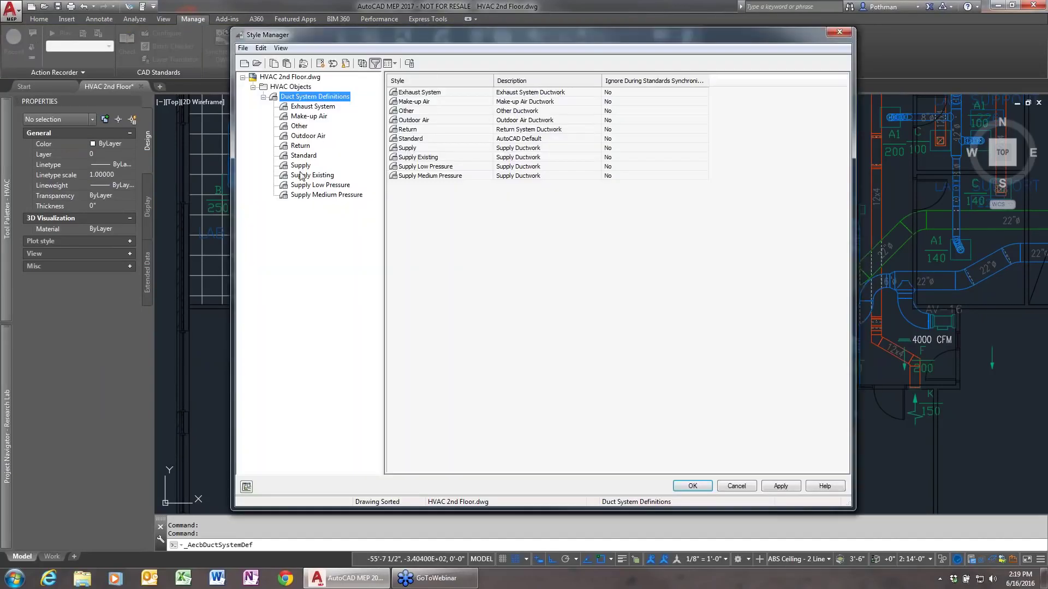
click(300, 165)
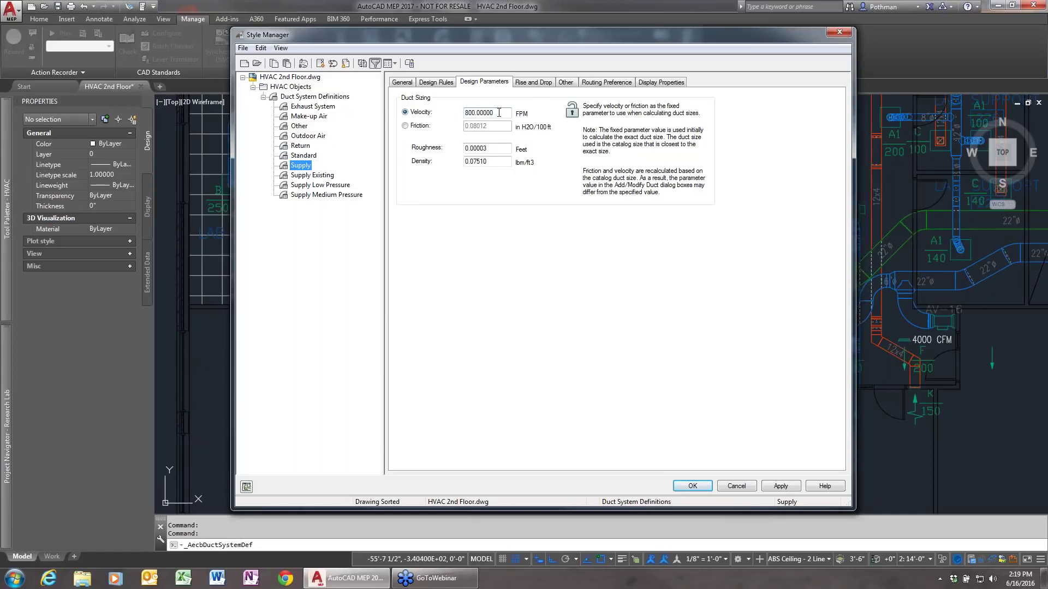
drag(499, 114, 442, 108)
click(839, 32)
click(572, 288)
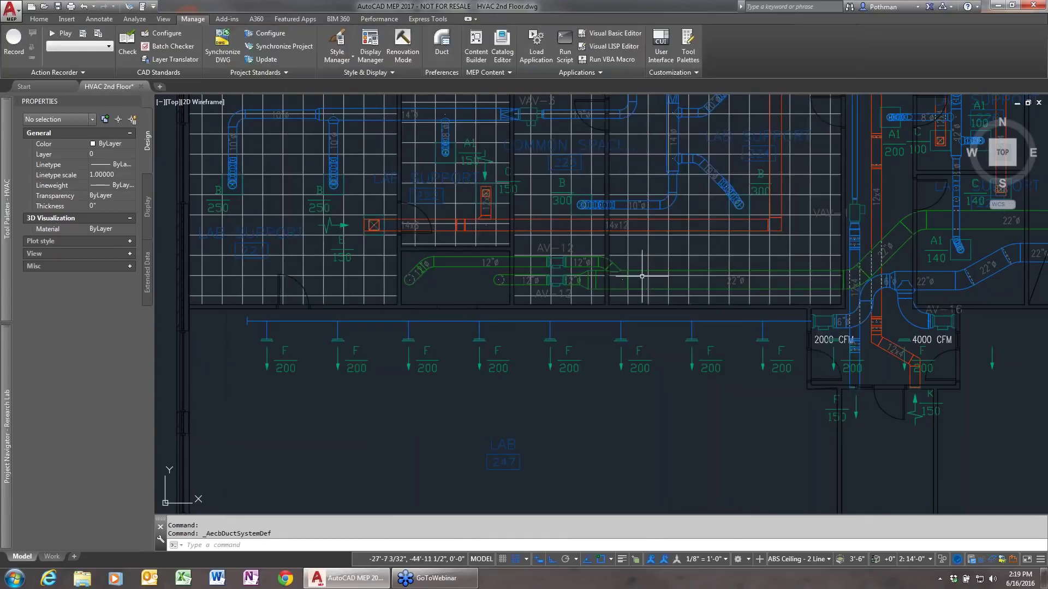
Set up duct sizing for the Lab 247 supply main with system-definition parameters, a 20" rectangular maximum height and even catalog sizes only
click(792, 319)
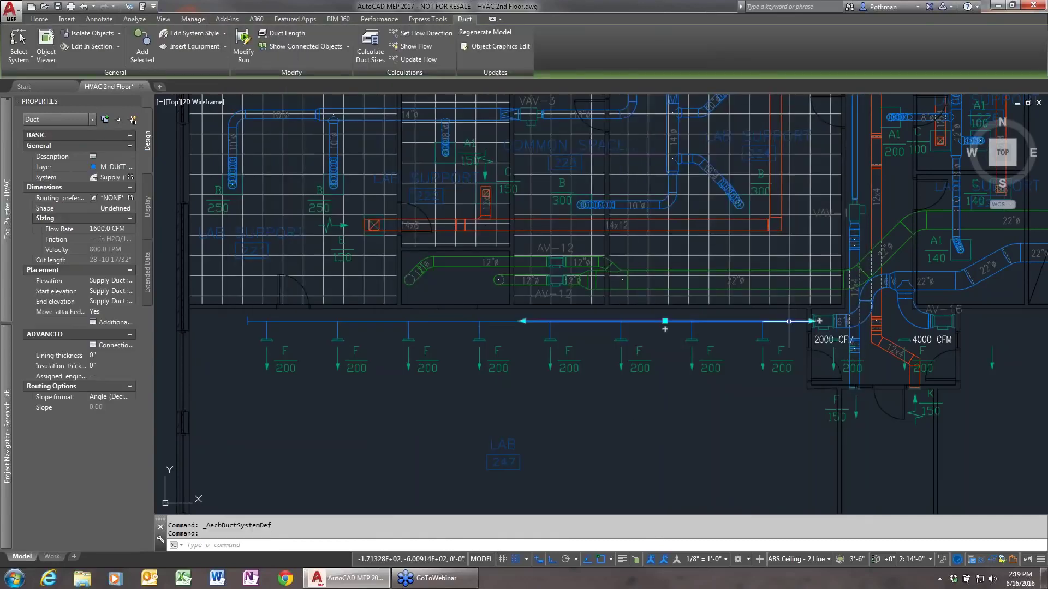
click(371, 49)
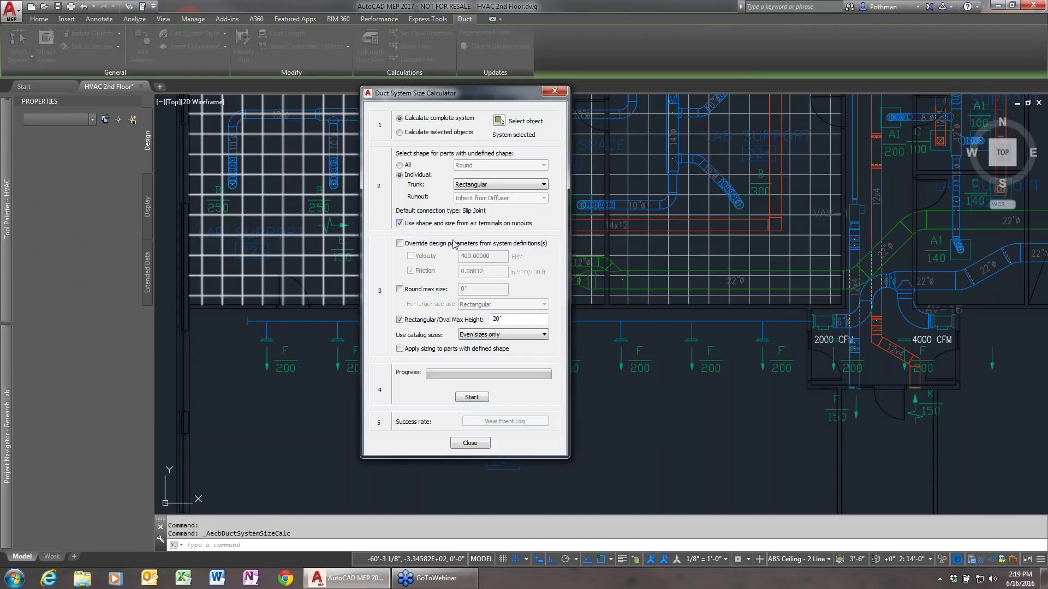
click(400, 243)
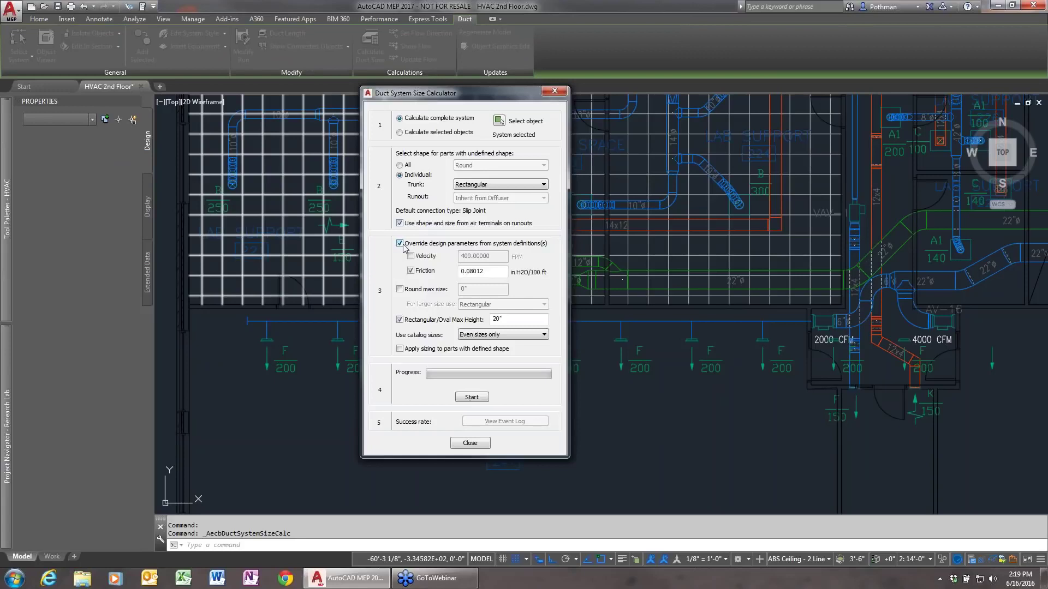
click(400, 243)
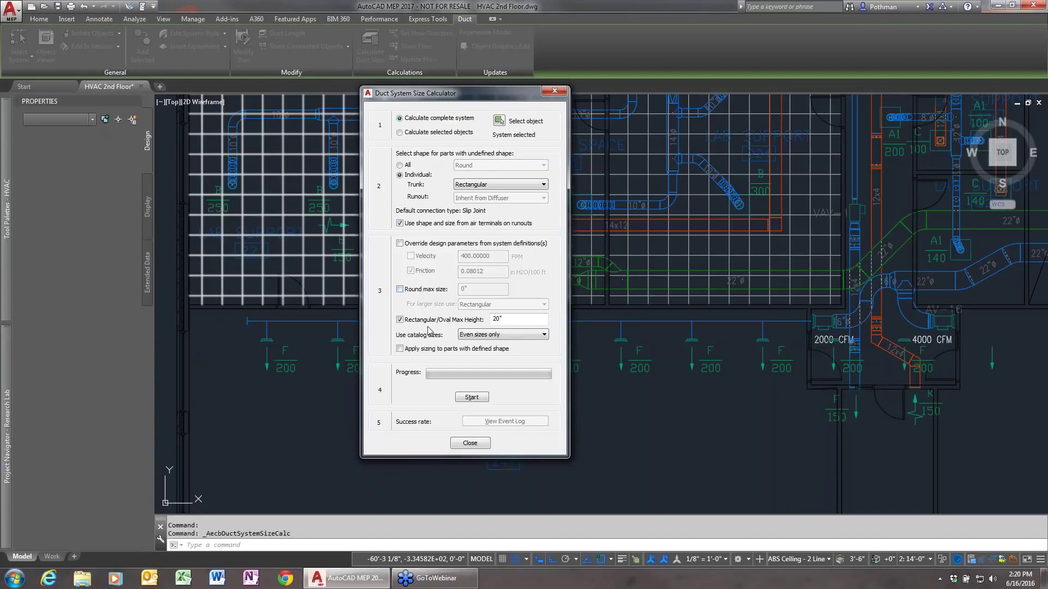
drag(520, 317, 491, 315)
click(507, 335)
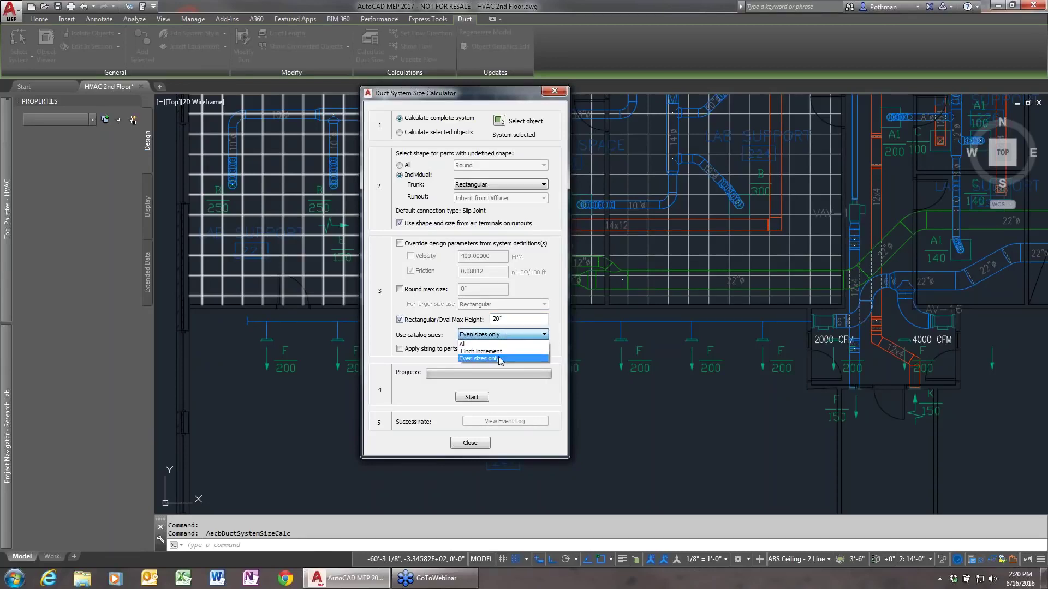
click(500, 358)
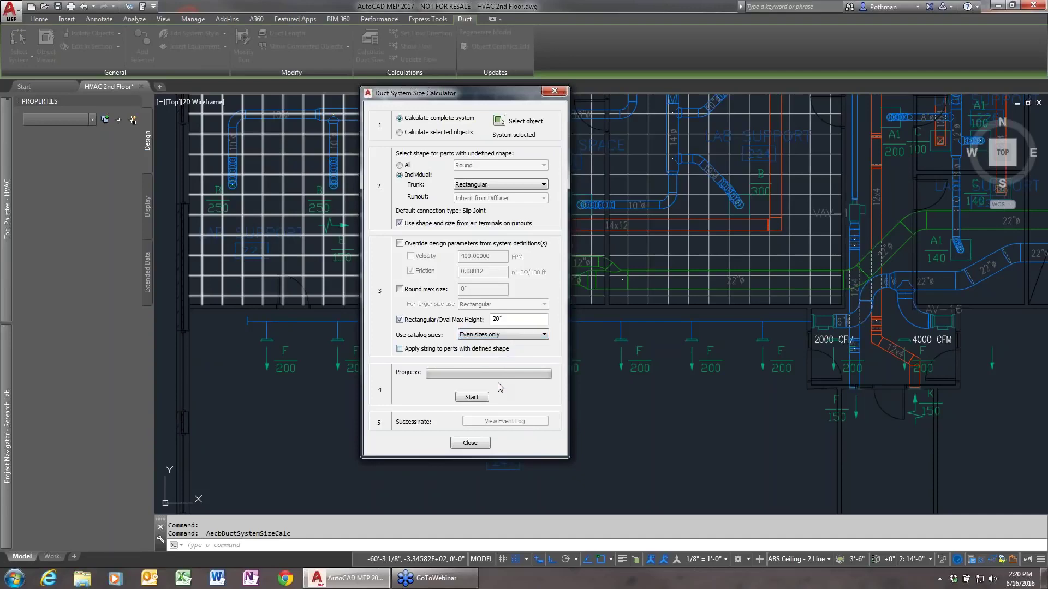
Start sizing the complete duct system and accept the proposed rectangular tap at each diffuser takeoff
click(477, 397)
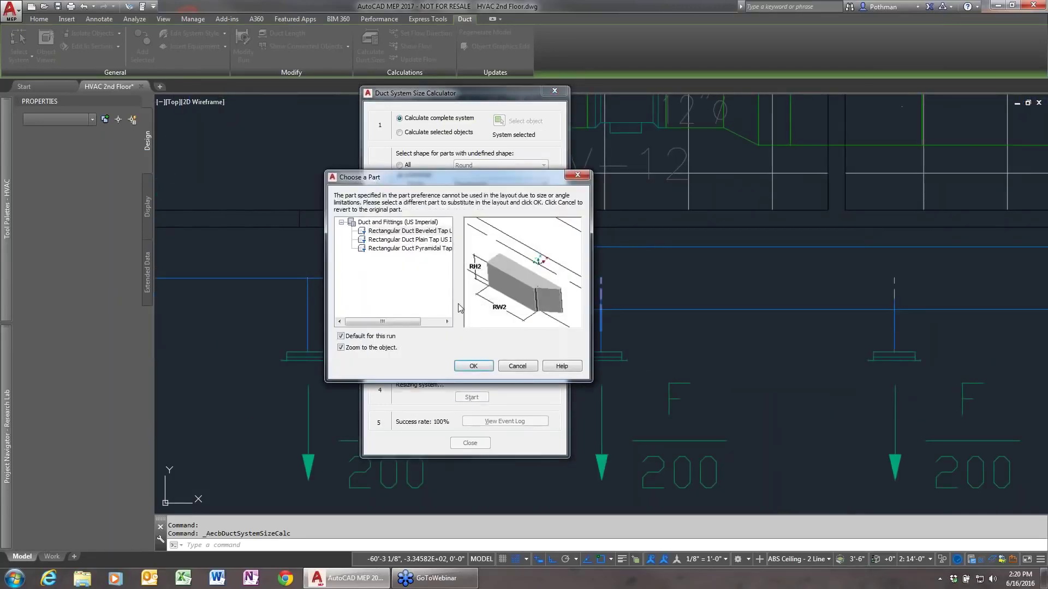
click(483, 367)
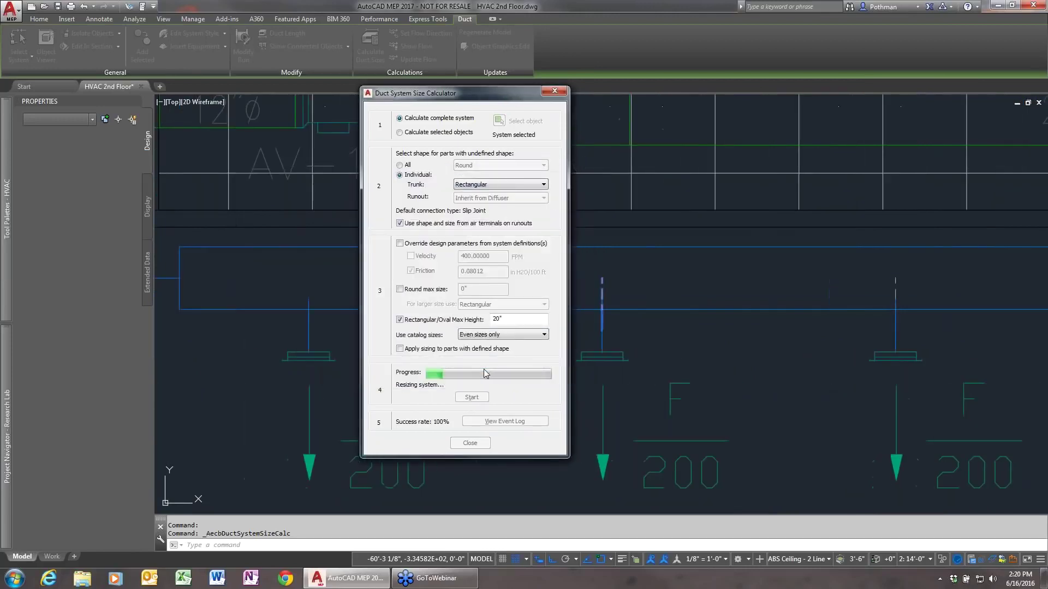
click(478, 364)
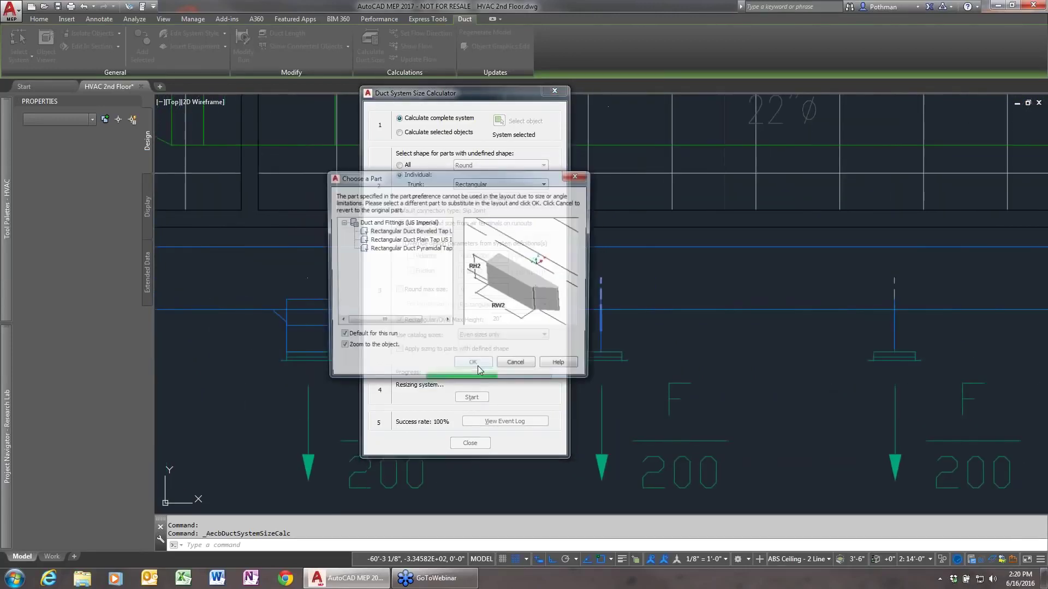
click(474, 366)
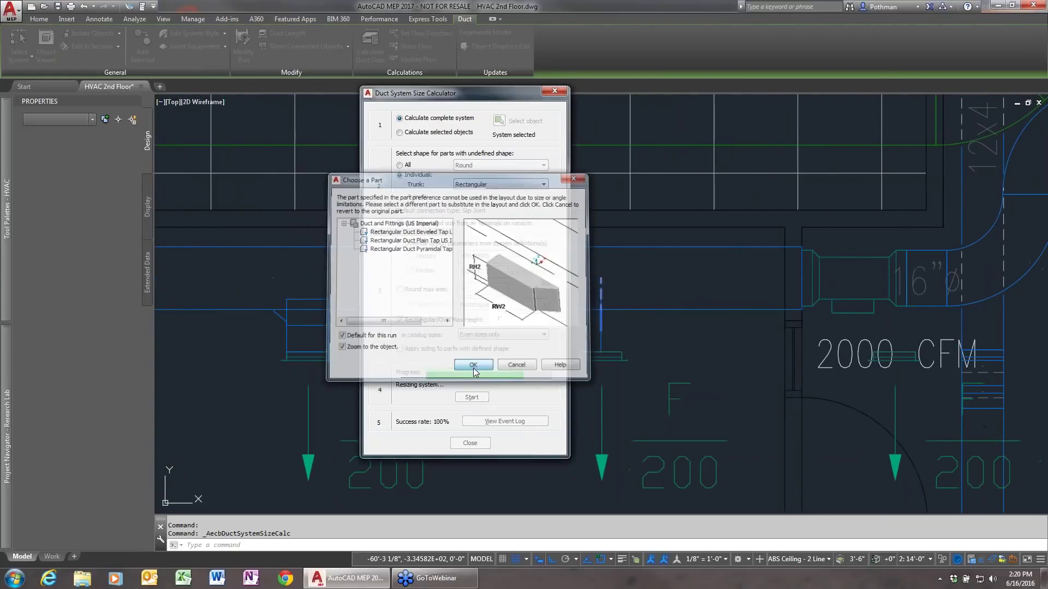
click(474, 366)
click(473, 365)
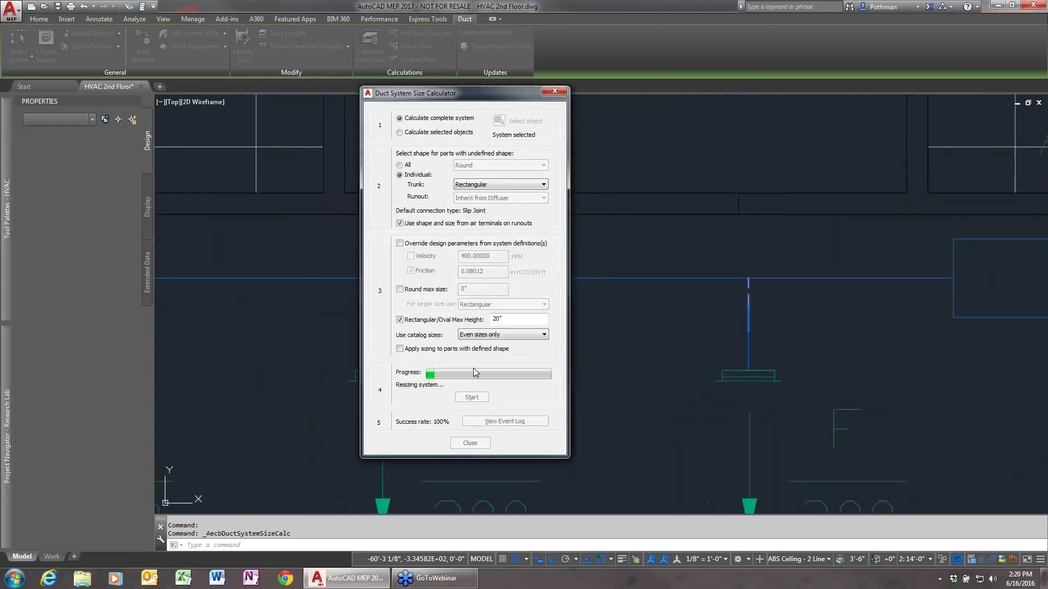
click(473, 366)
click(474, 366)
click(473, 366)
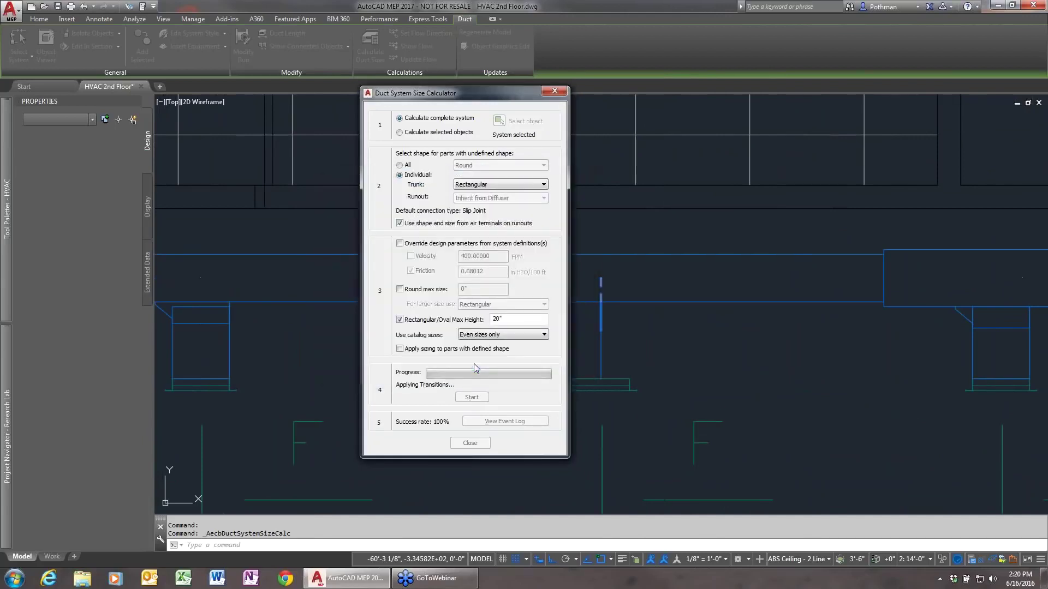
click(474, 366)
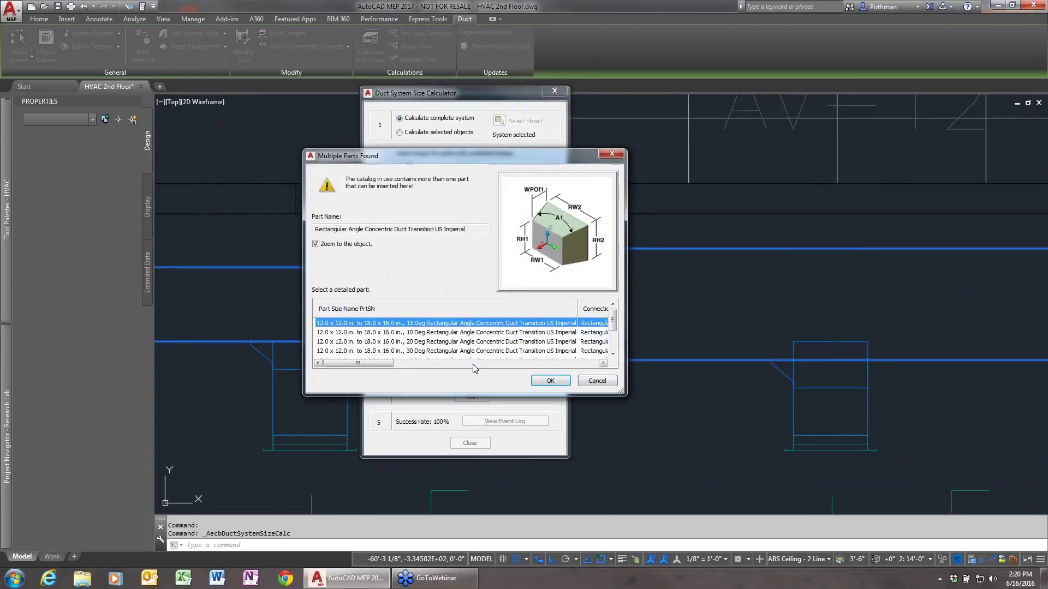
Accept the 15 Deg Rectangular Angle Concentric transition, choose Rectangular Duct Concentric Transition for the remaining one, and finish the sizing
click(551, 382)
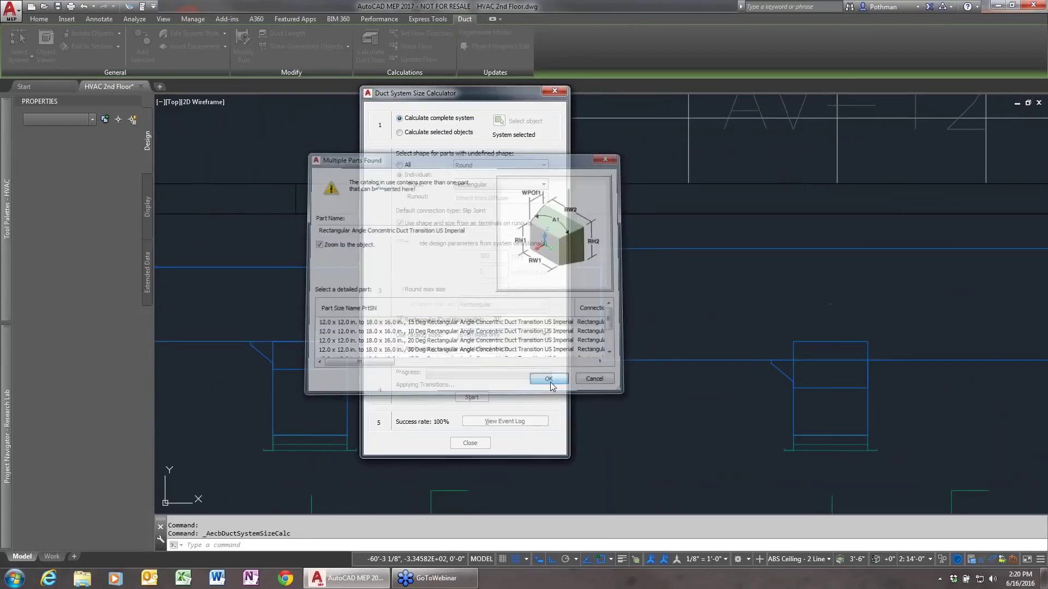
click(418, 241)
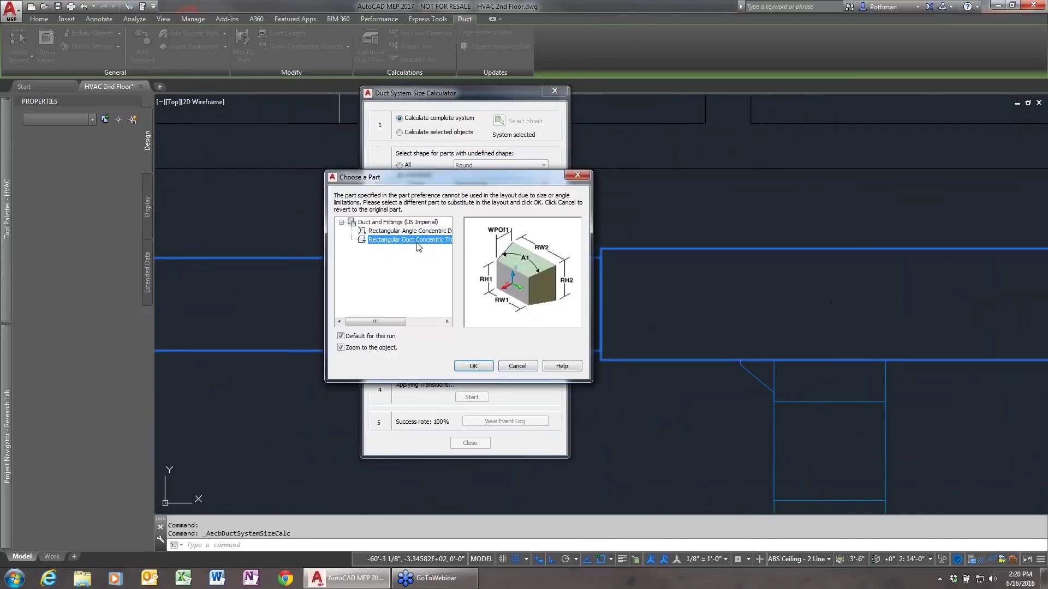
click(473, 365)
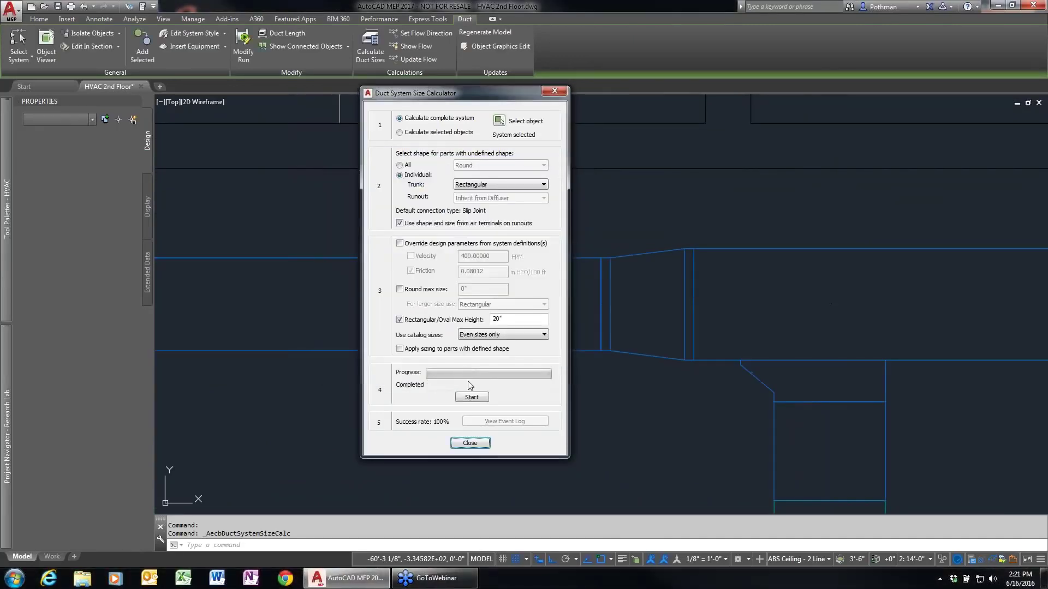
click(471, 443)
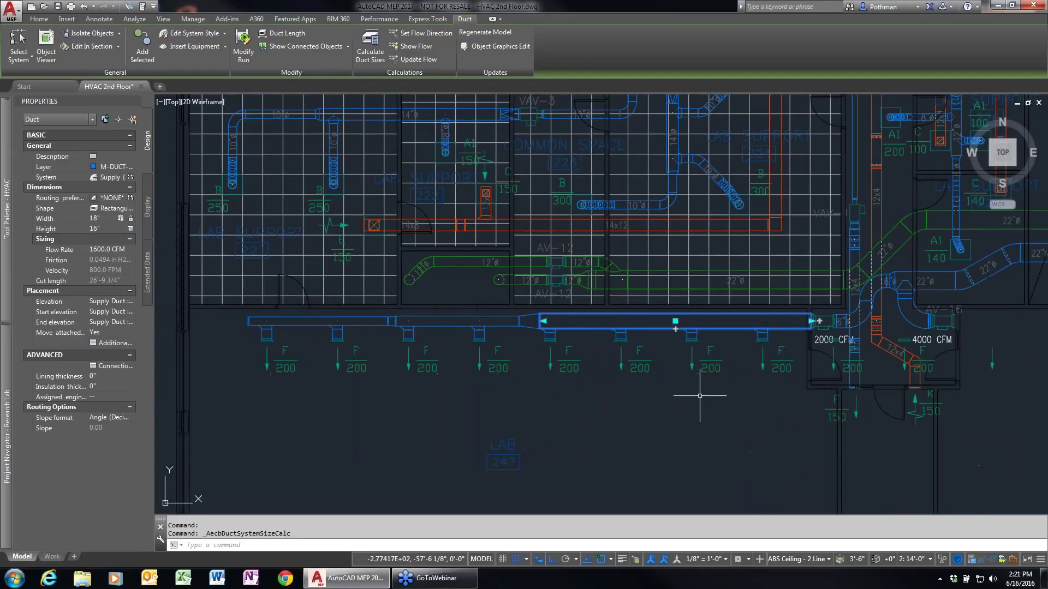
key(Escape)
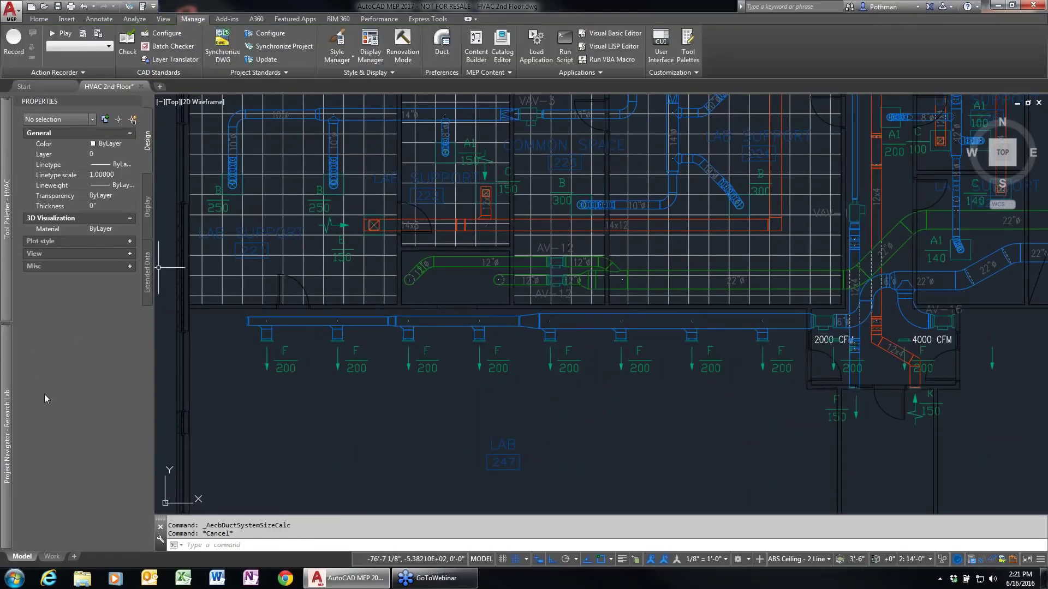
Label the three straight segments of the Lab 247 supply main with their duct sizes, using the Standard label style placed one by one
mouse_move(10, 399)
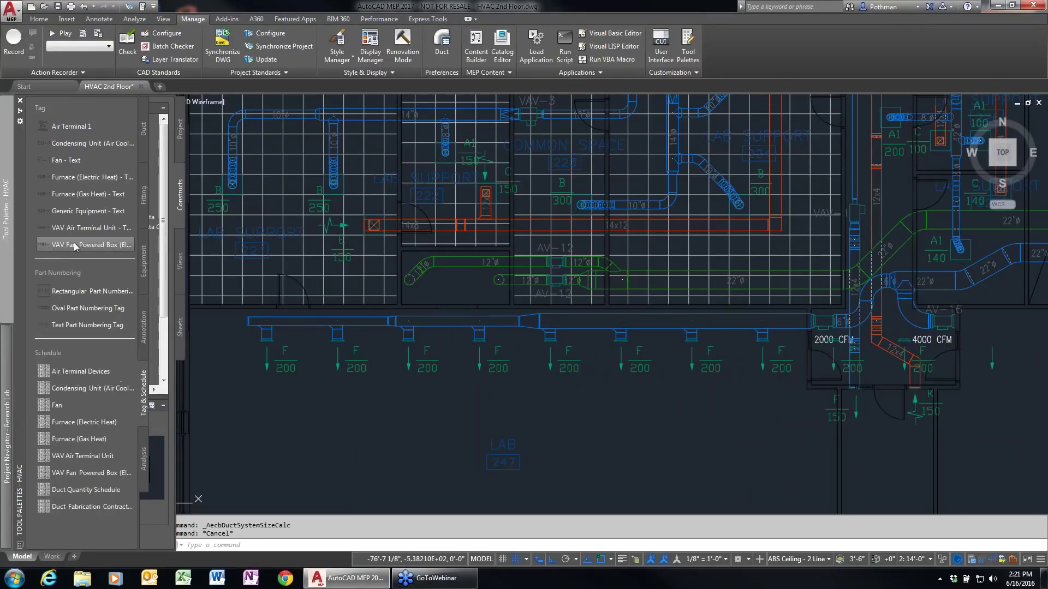
mouse_move(5, 207)
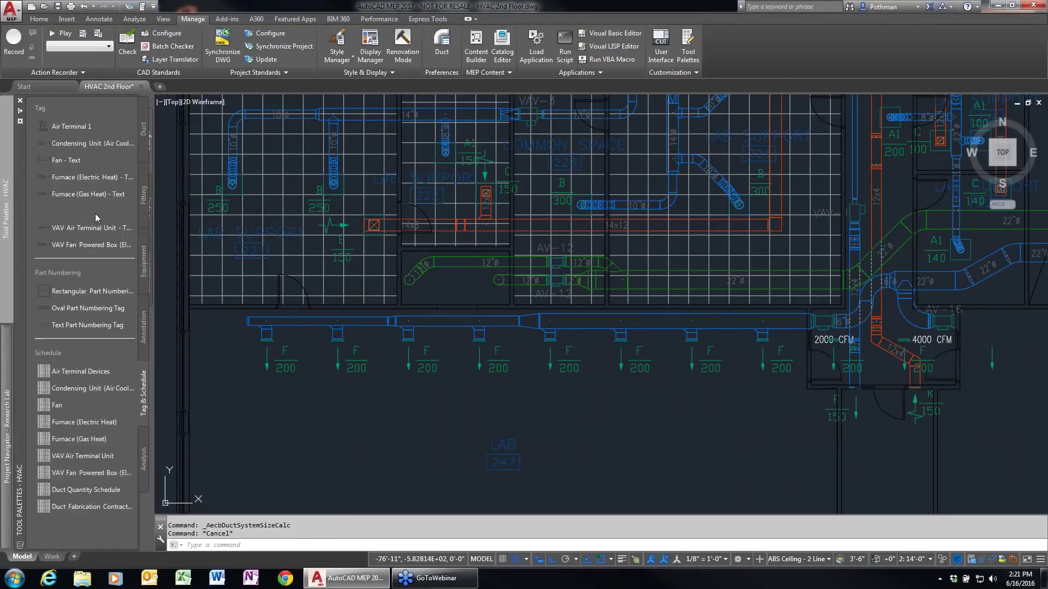
click(144, 324)
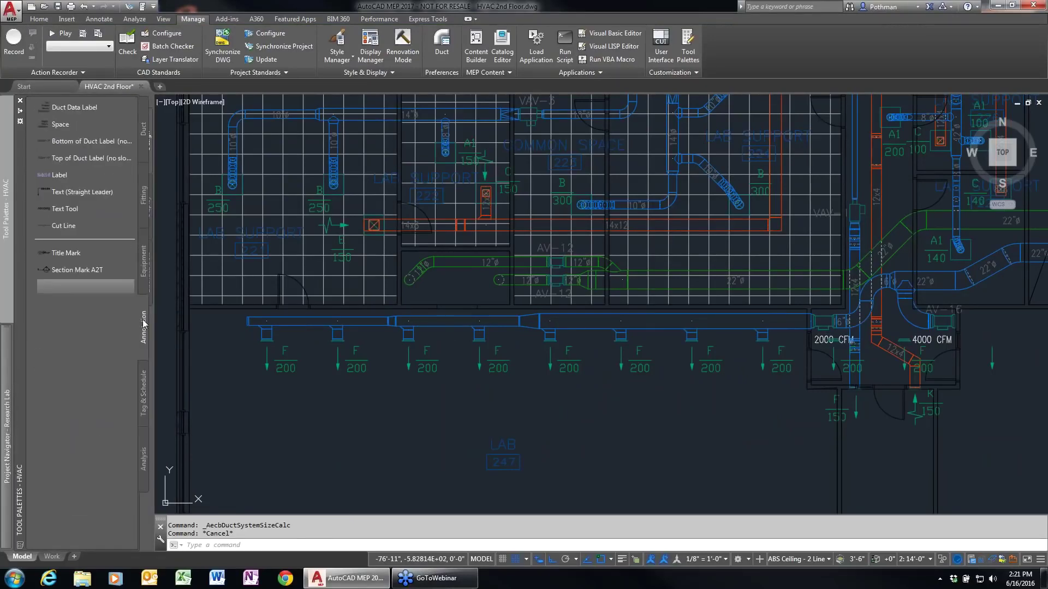
click(60, 175)
click(746, 327)
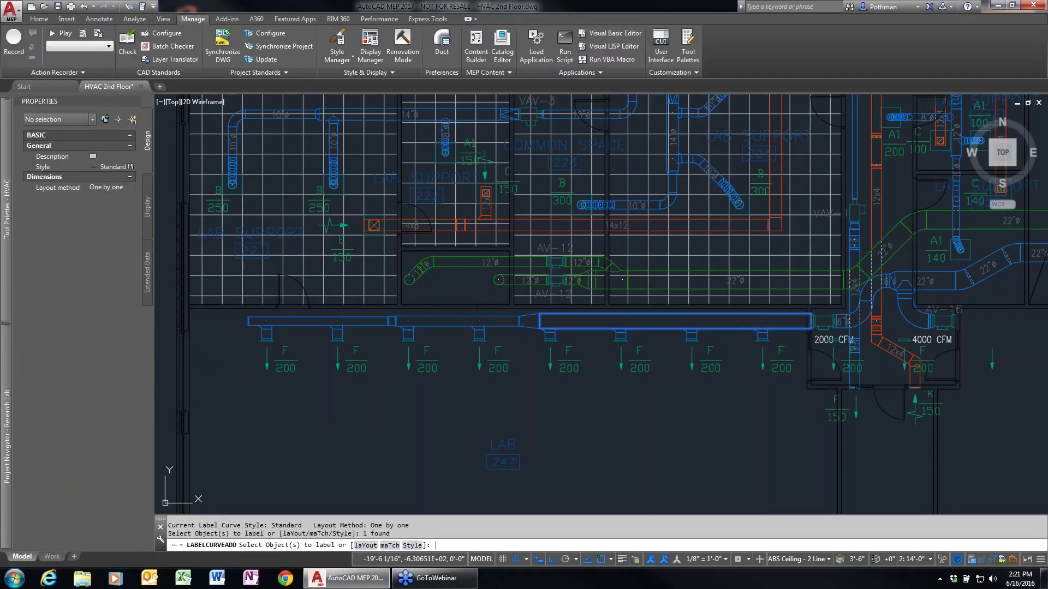
click(676, 360)
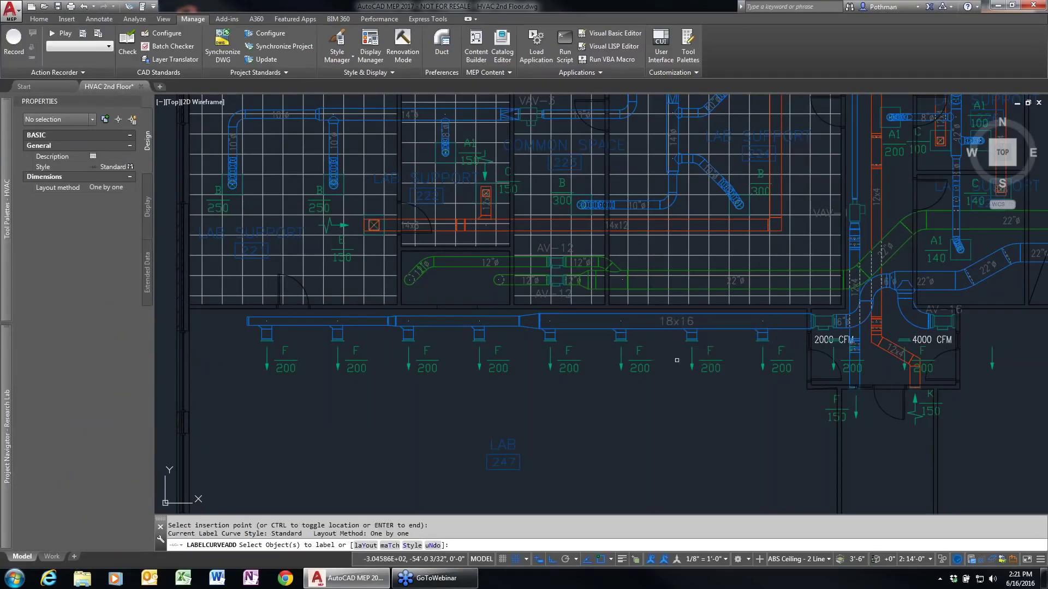
click(463, 324)
click(450, 334)
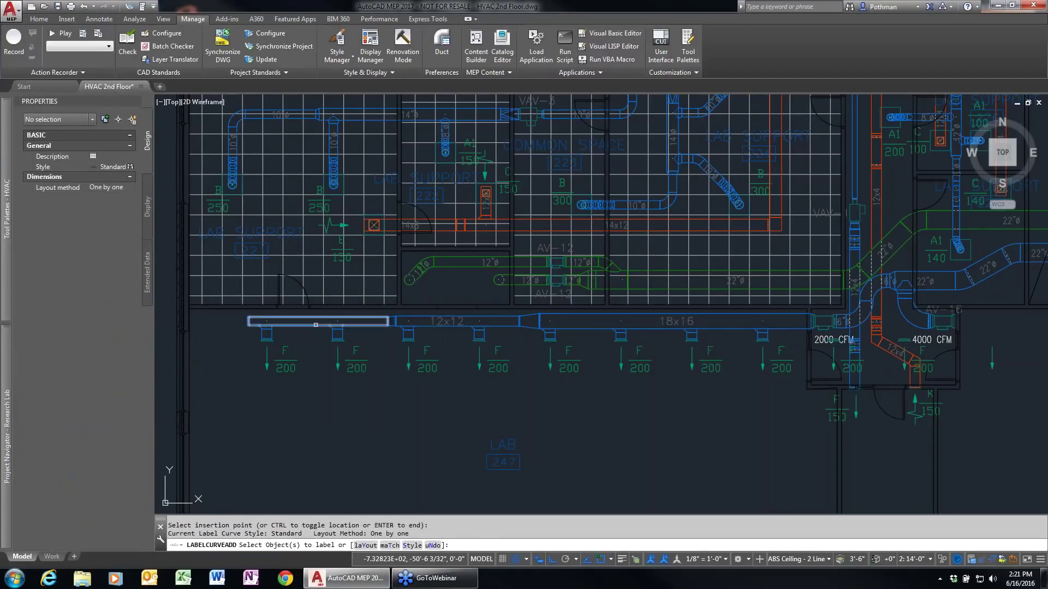
click(316, 325)
click(327, 359)
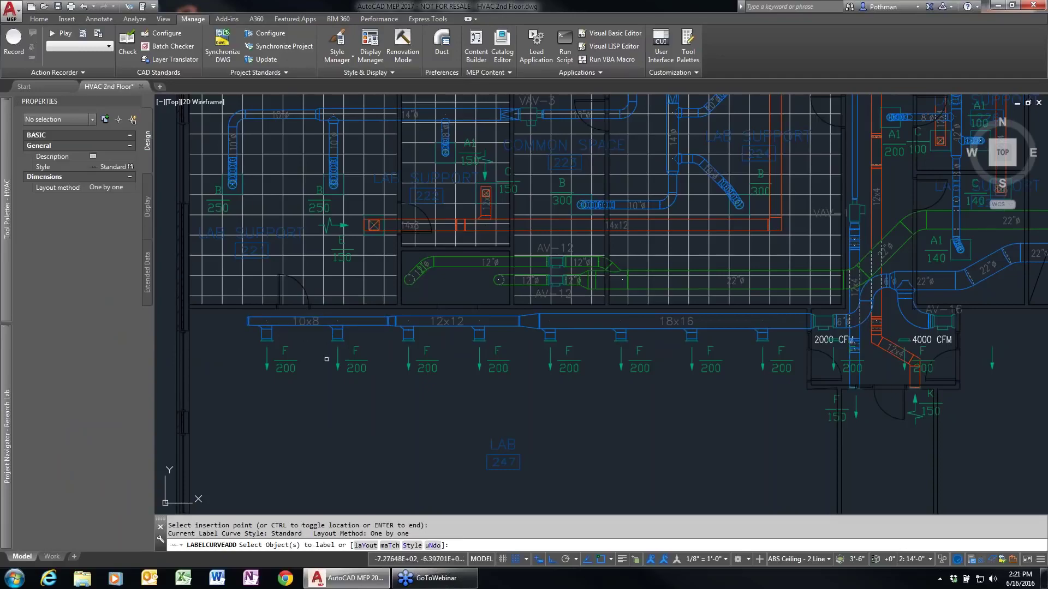
key(Return)
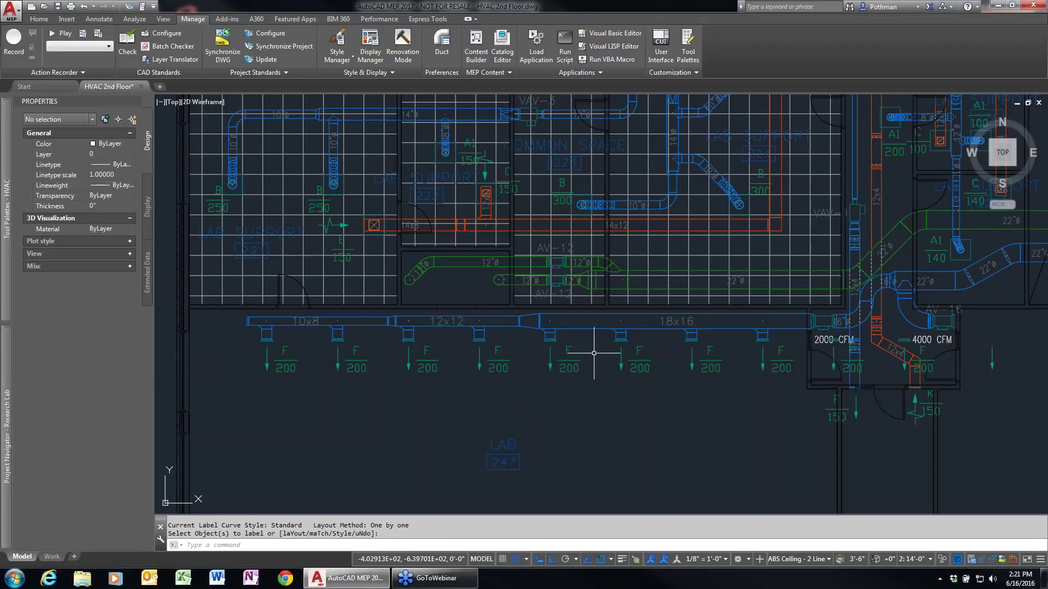
Flip the direction of the four diffuser takeoff fittings on the 18x16 segment of the Lab 247 supply main
scroll(679, 345, up, 4)
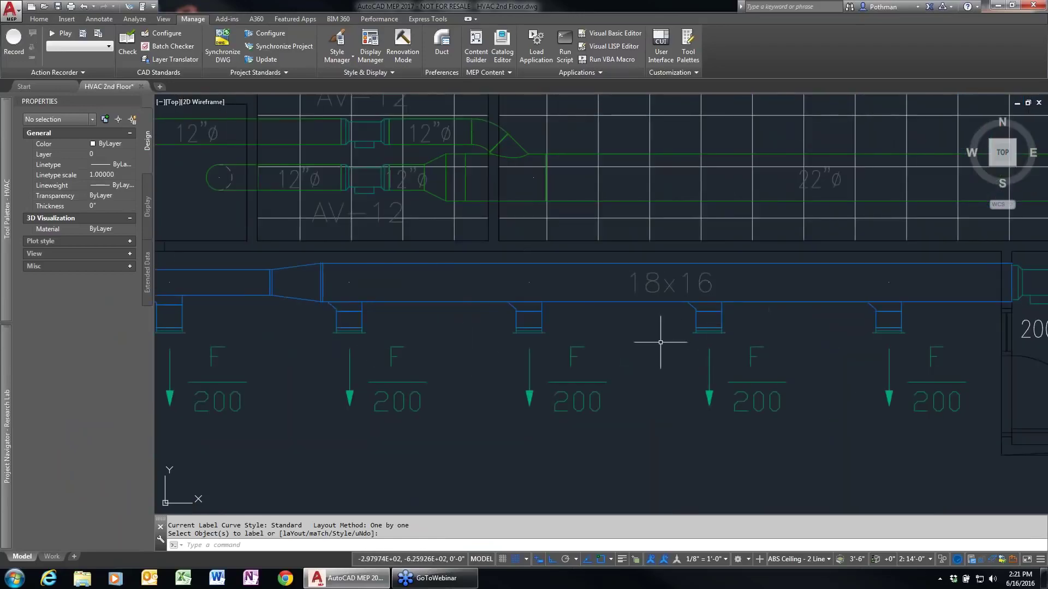
click(333, 308)
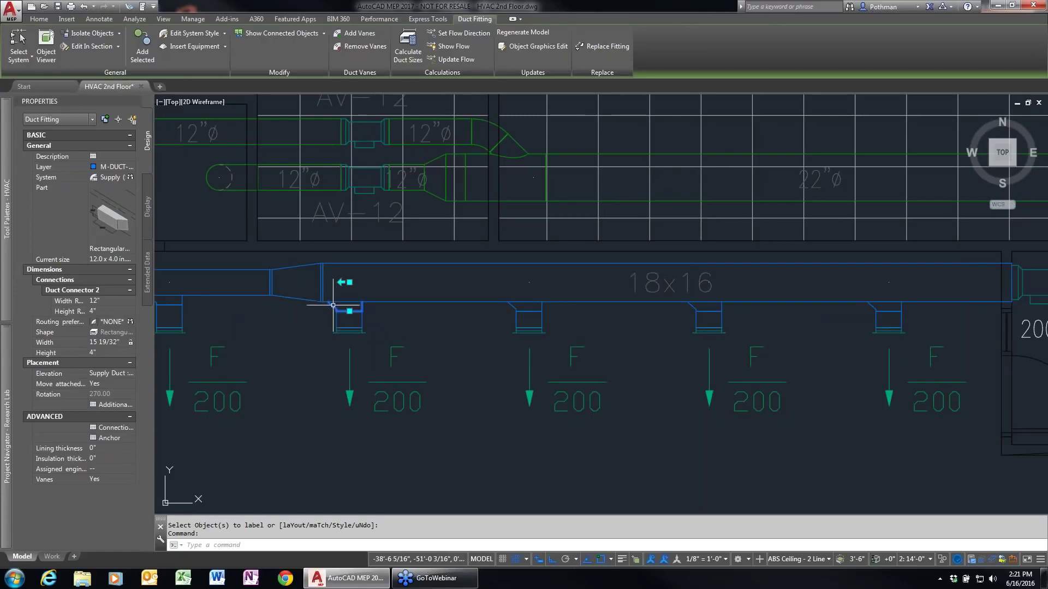
click(340, 282)
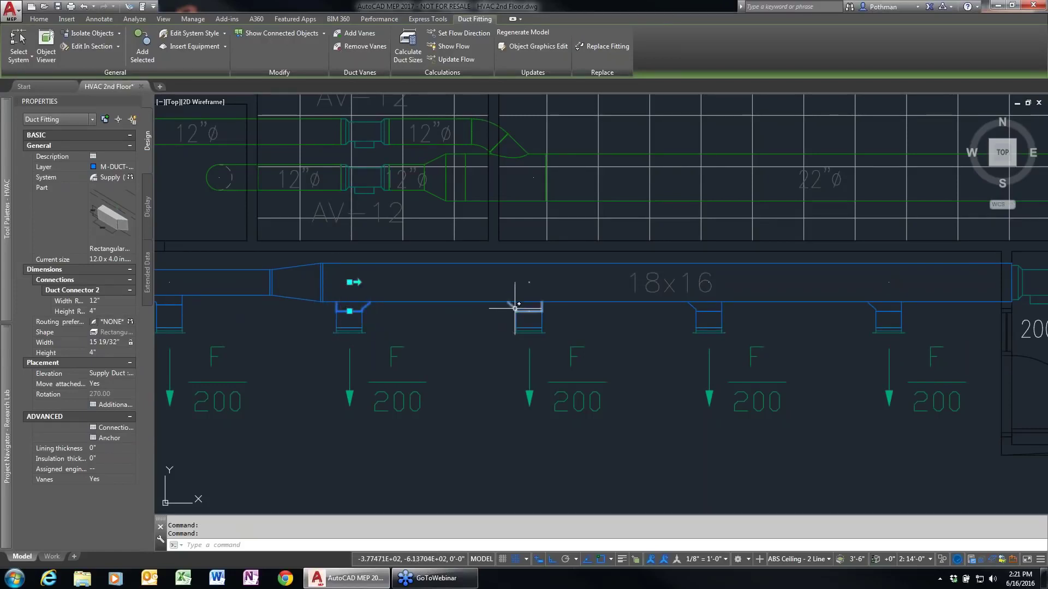
click(515, 308)
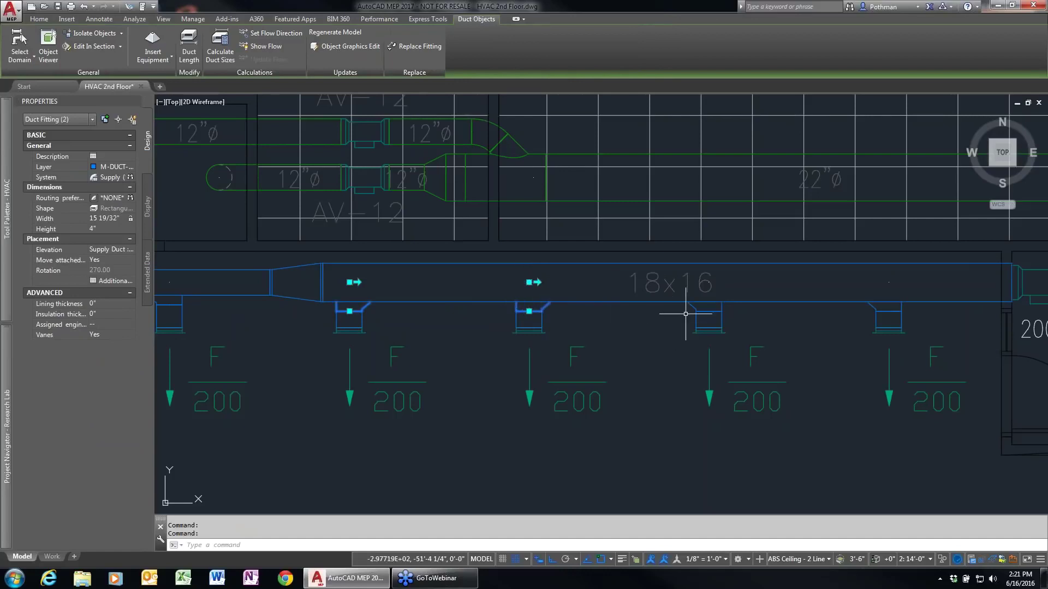
click(704, 308)
click(876, 308)
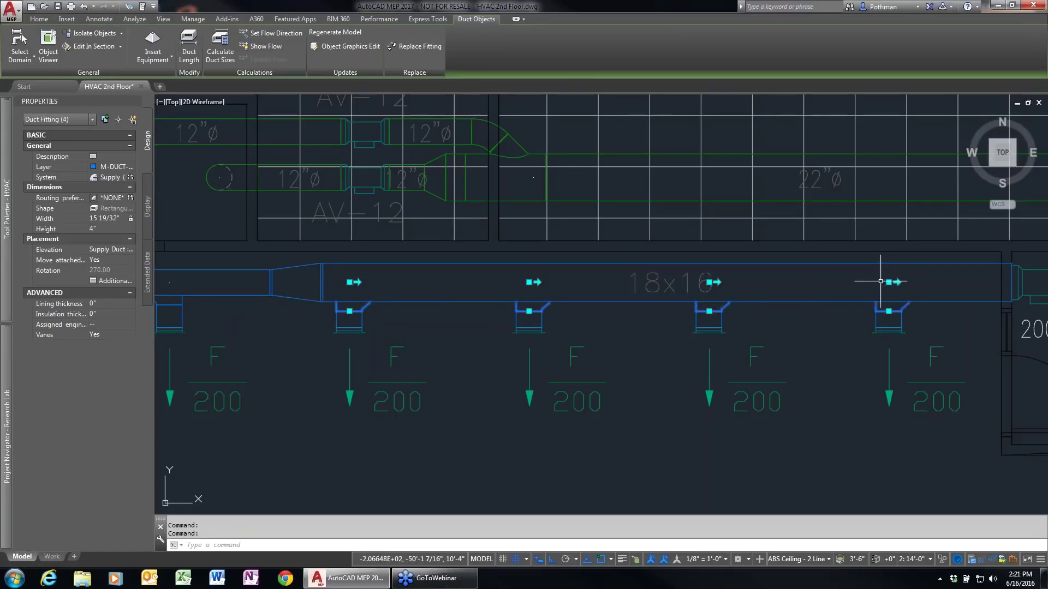
key(Escape)
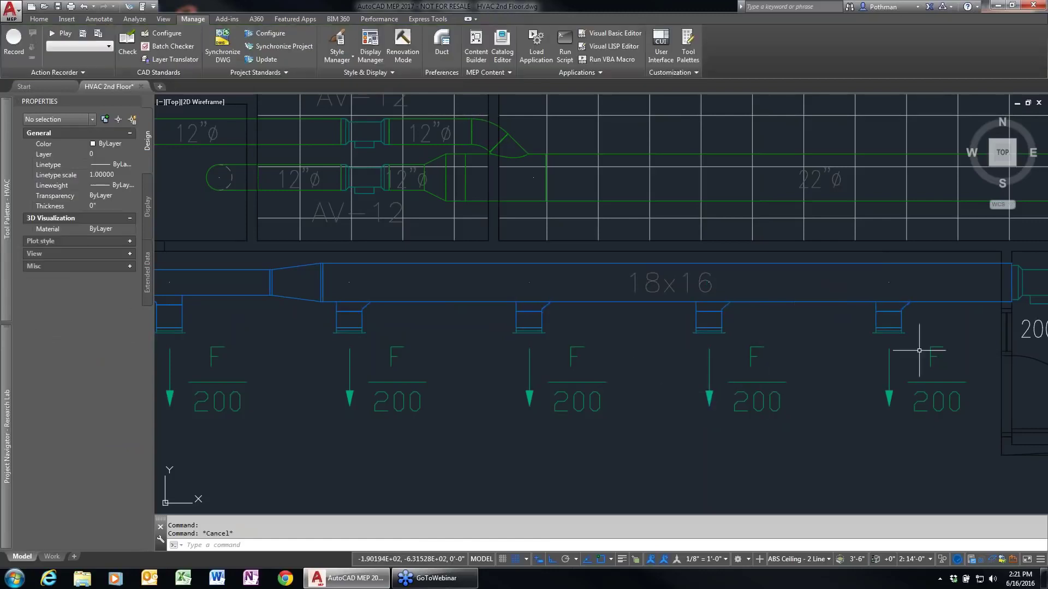
Close the HVAC 2nd Floor drawing without saving the changes
scroll(922, 355, down, 4)
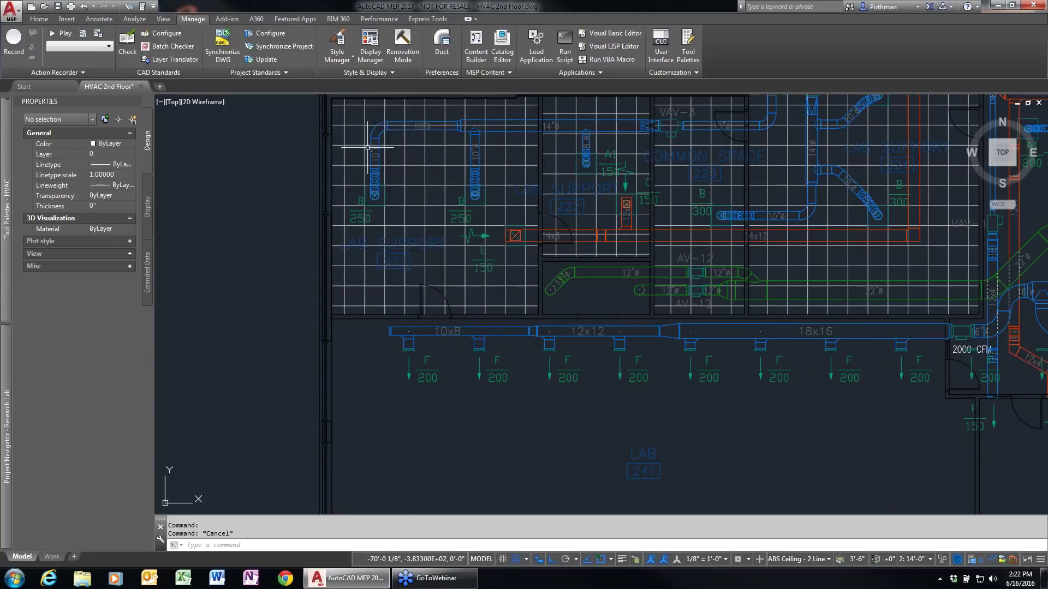
mouse_move(367, 150)
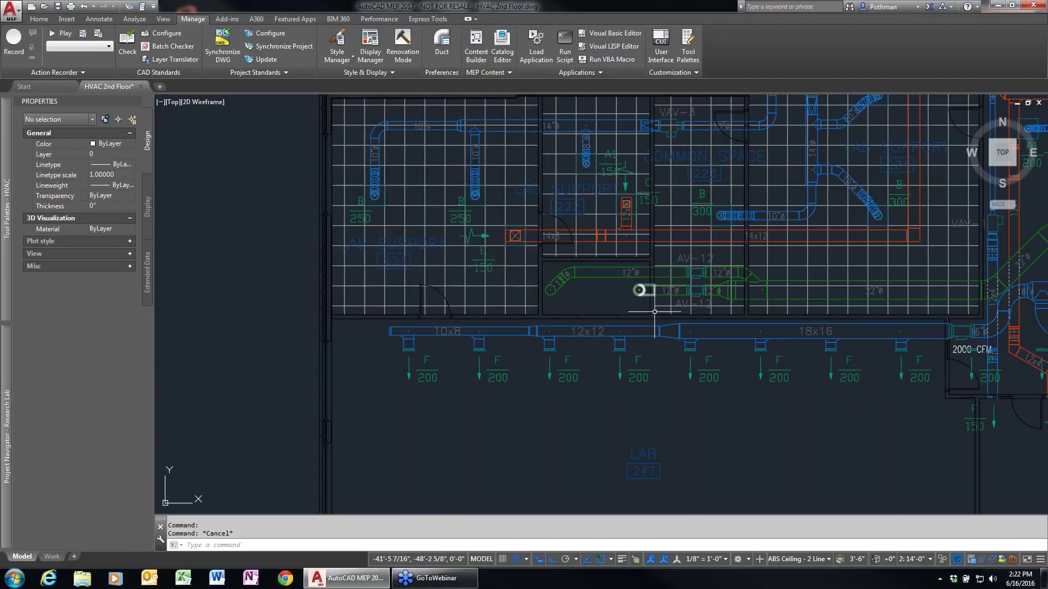
scroll(865, 253, up, 3)
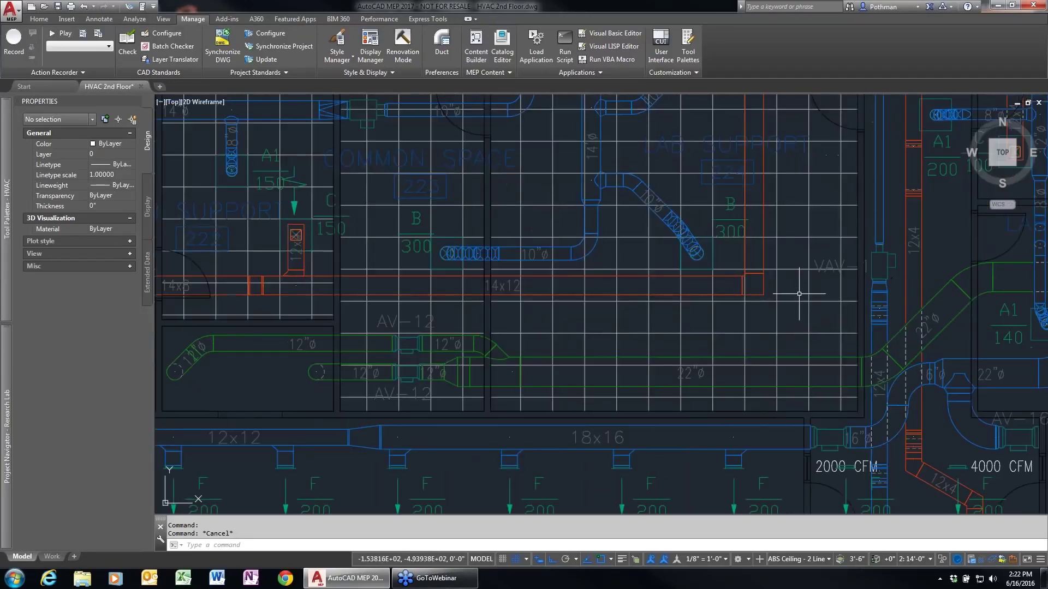
scroll(798, 294, down, 4)
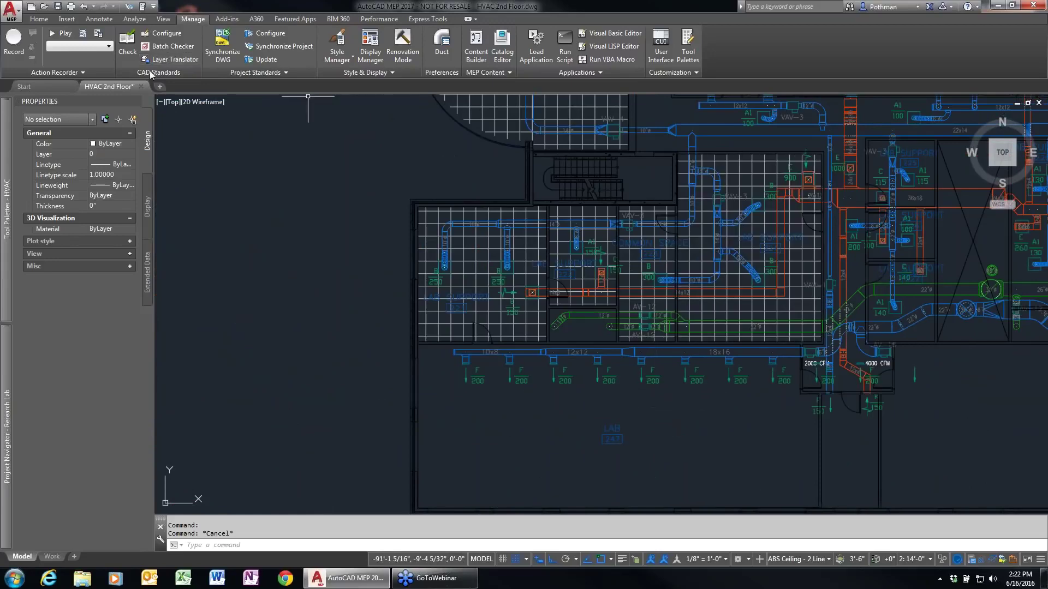
click(141, 89)
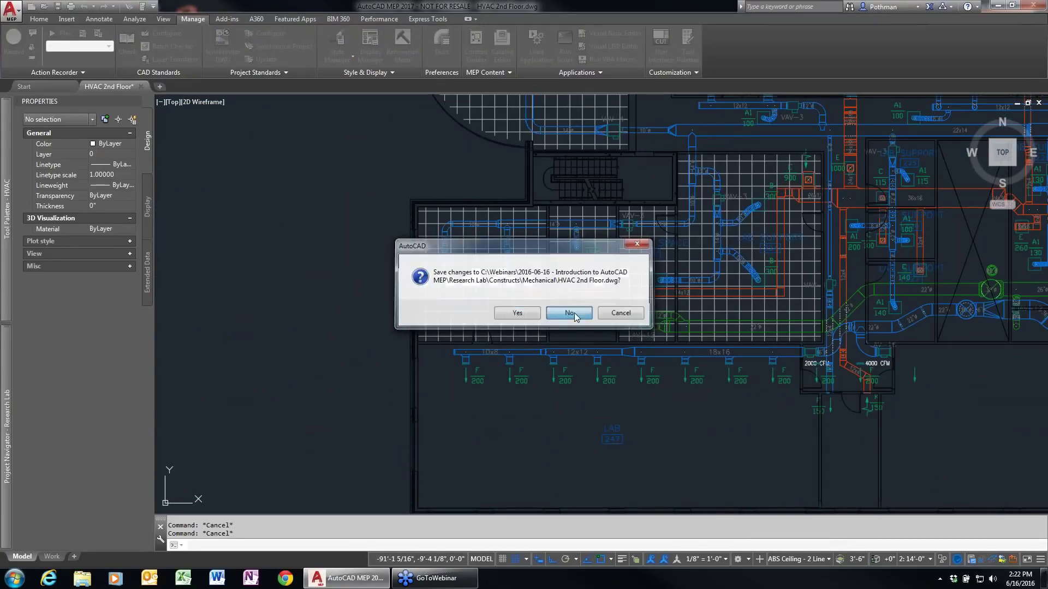
click(579, 316)
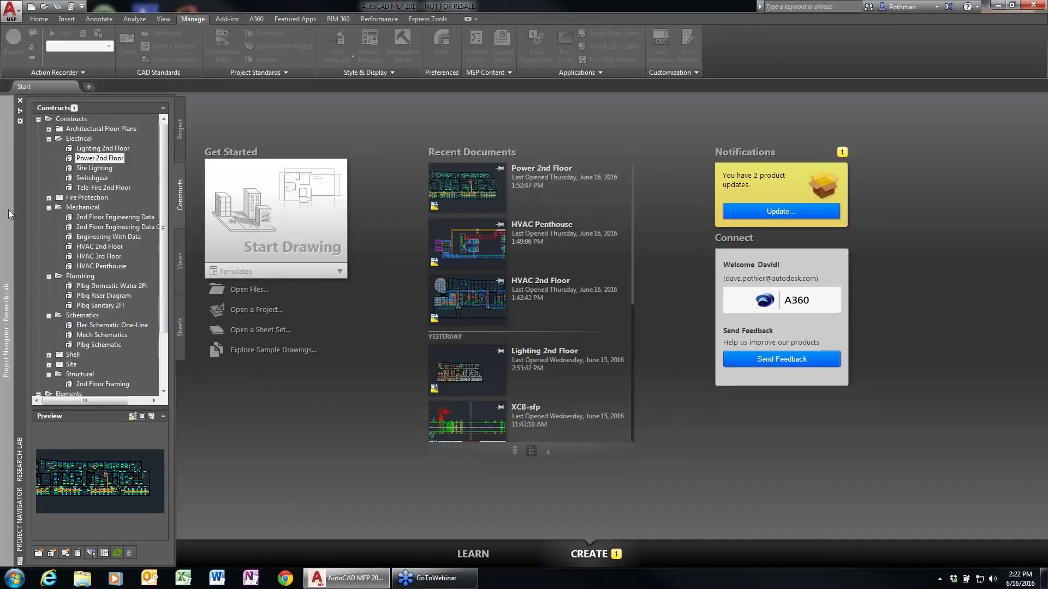
Open the HVAC Penthouse construct from the project's Mechanical folder and examine the piping around the chillers and pumps
double_click(93, 267)
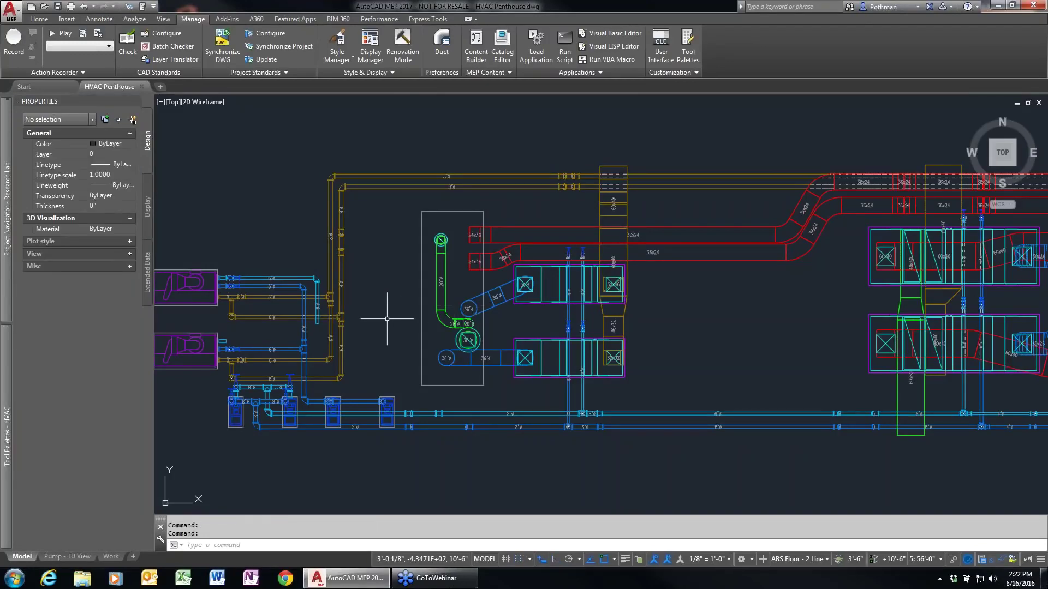
middle_drag(386, 316, 558, 296)
scroll(540, 306, down, 2)
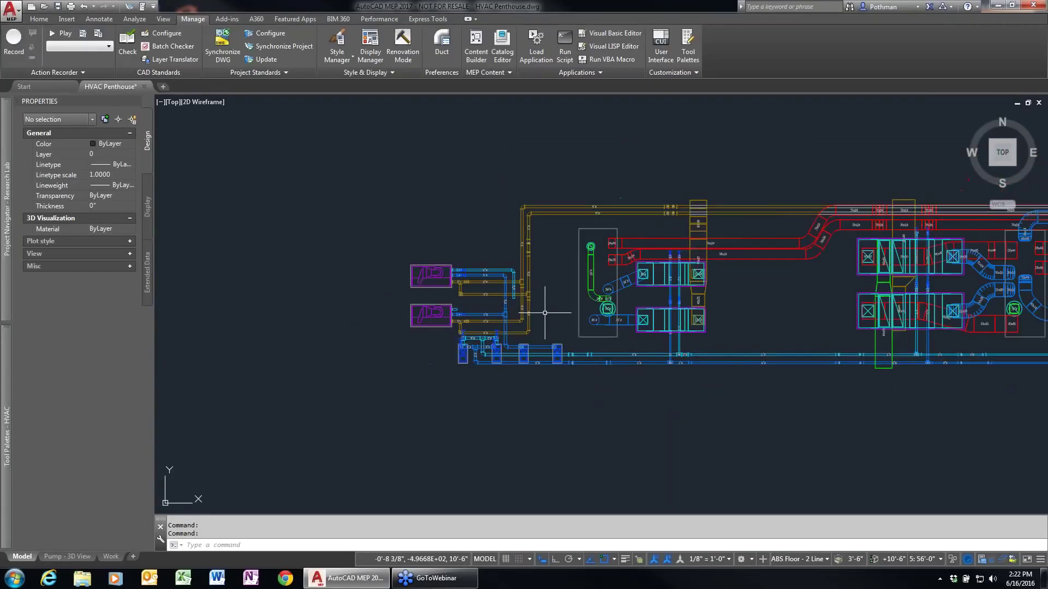
scroll(544, 313, up, 2)
scroll(544, 313, up, 2)
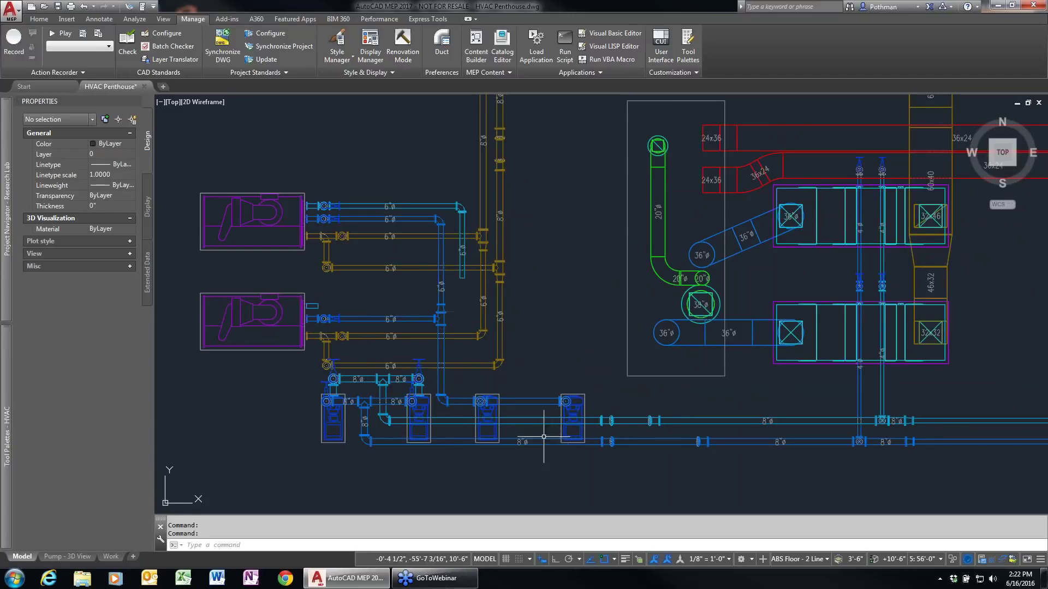
scroll(543, 460, up, 2)
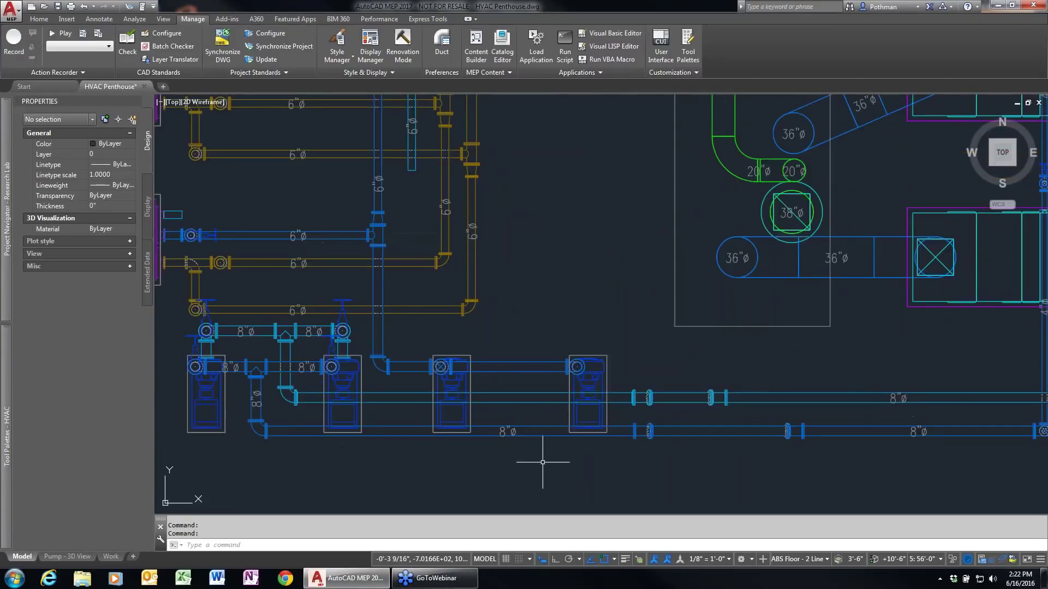
scroll(546, 455, down, 3)
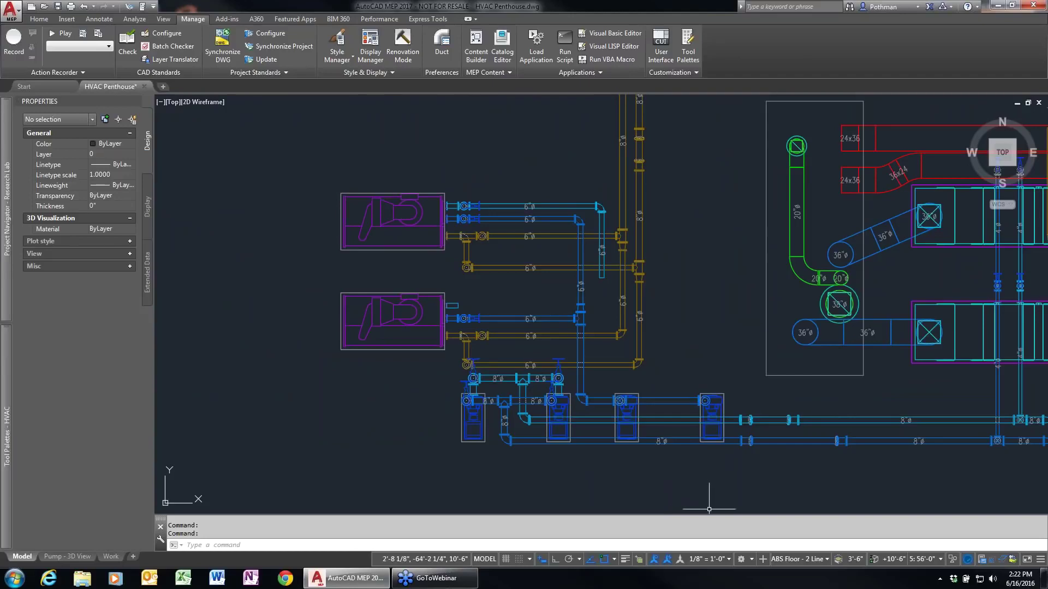
Switch to the Piping workspace and review its pipe, fitting and equipment commands and the piping tool palettes
click(751, 559)
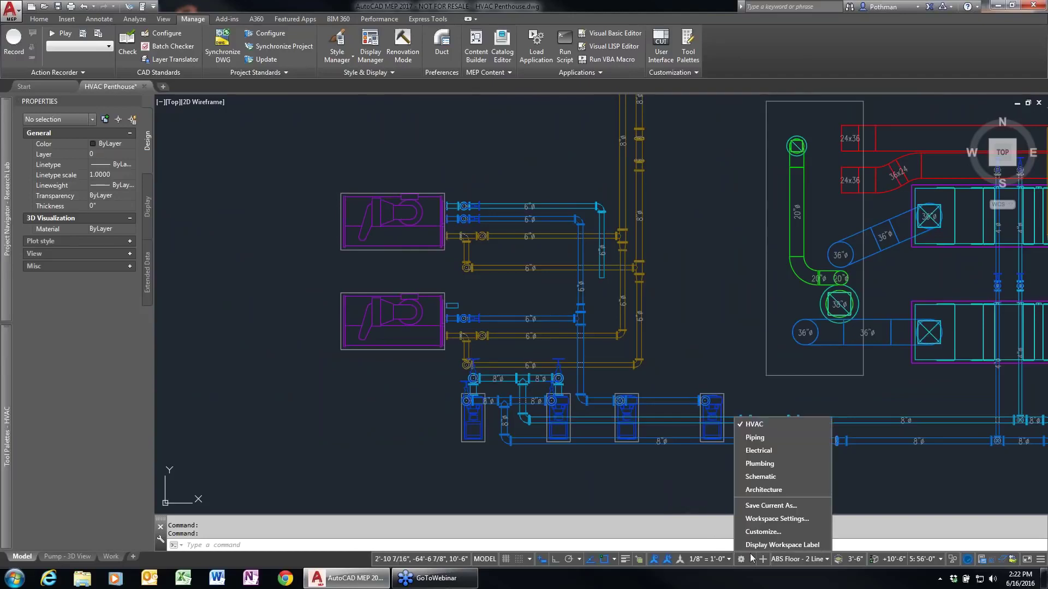
click(764, 441)
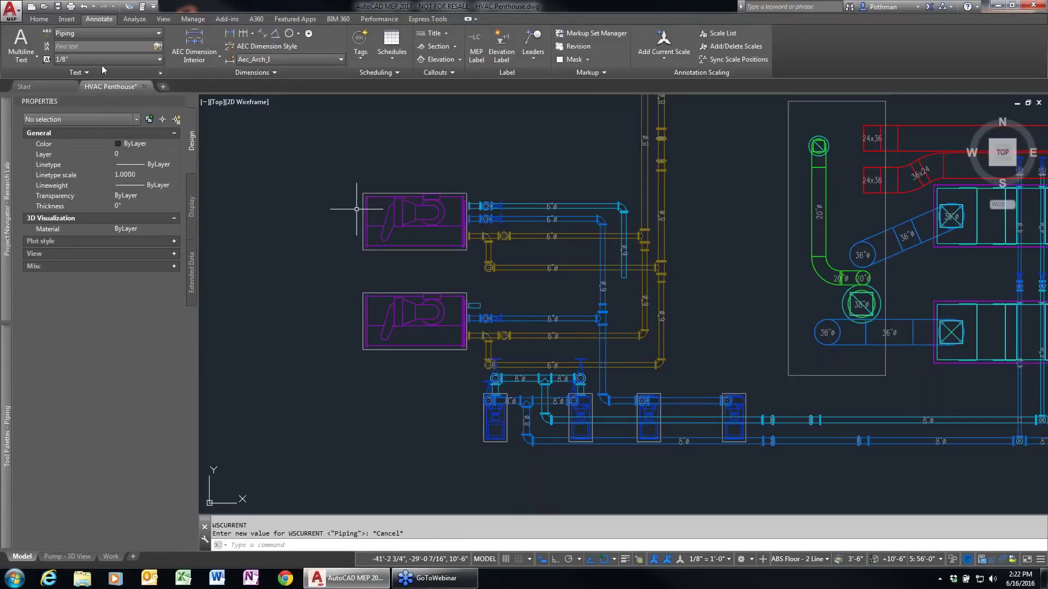
click(39, 19)
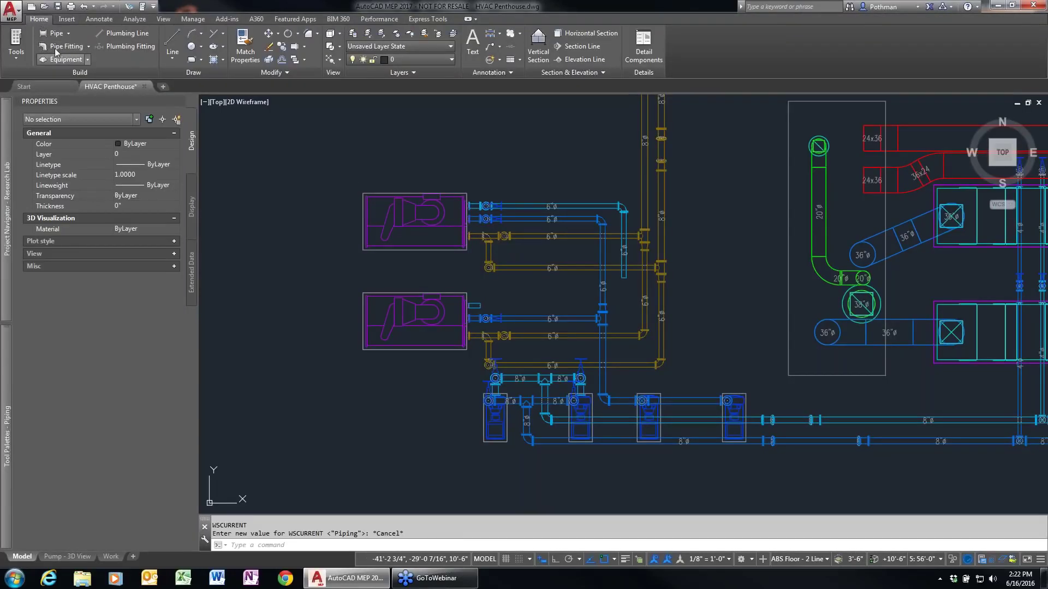
mouse_move(8, 461)
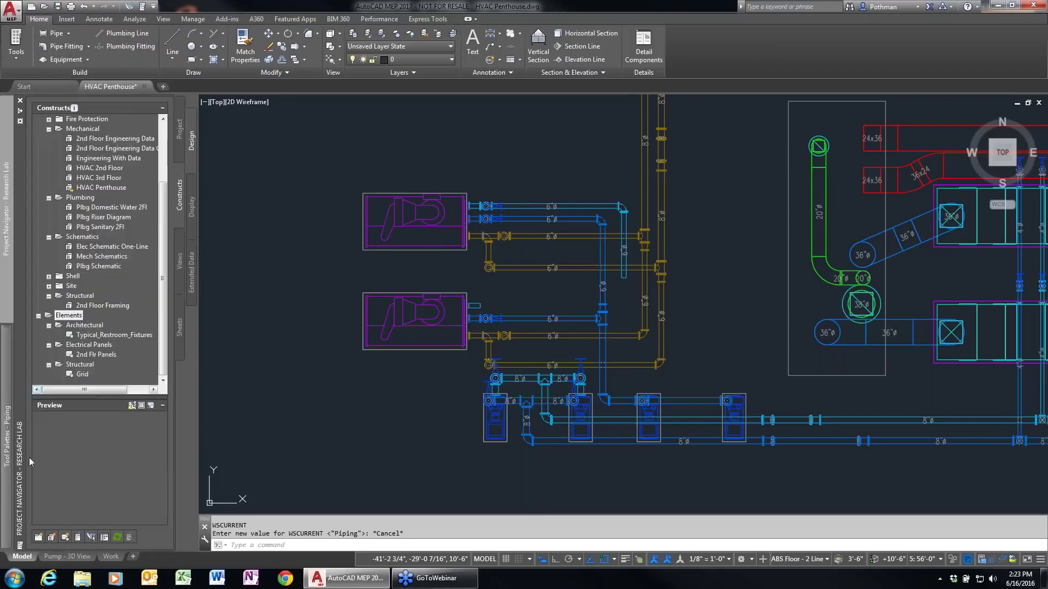
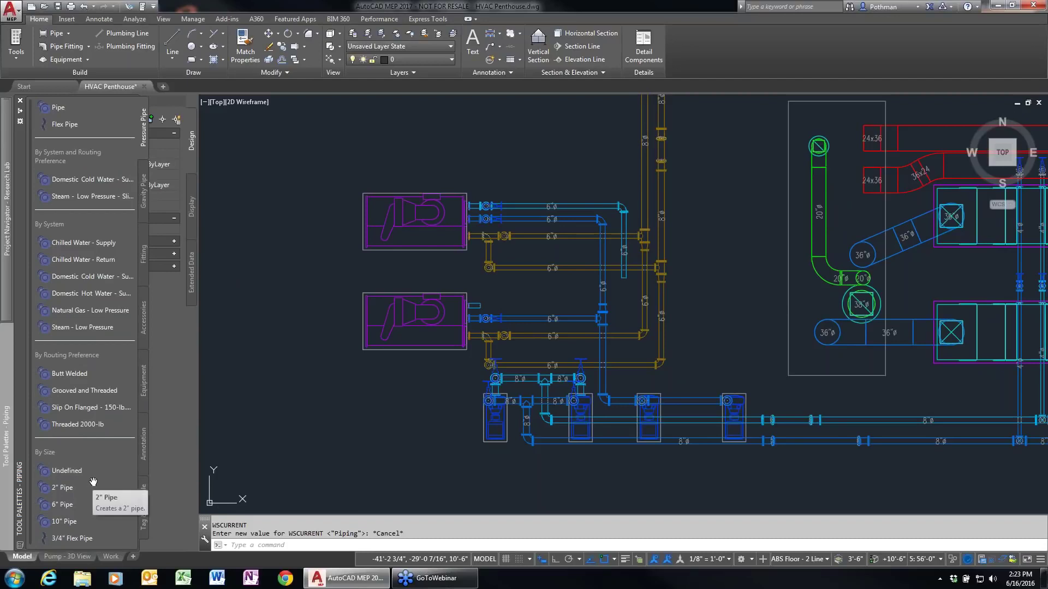
Open the pipe routing preference definitions and review the parts and size ranges of Generic Flanged and Grooved and Threaded
middle_drag(734, 374, 665, 288)
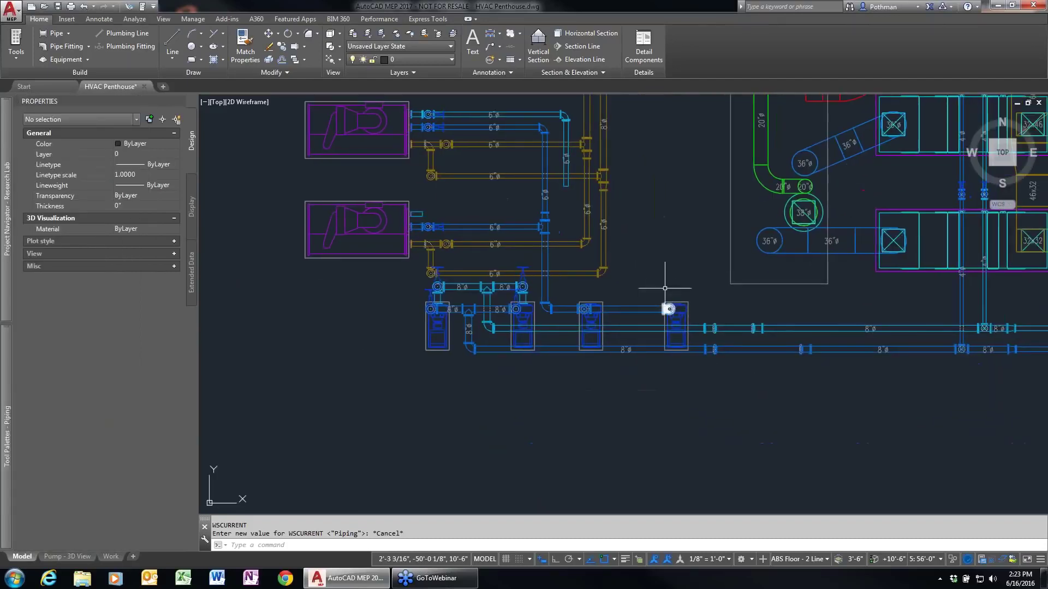
click(193, 19)
click(337, 56)
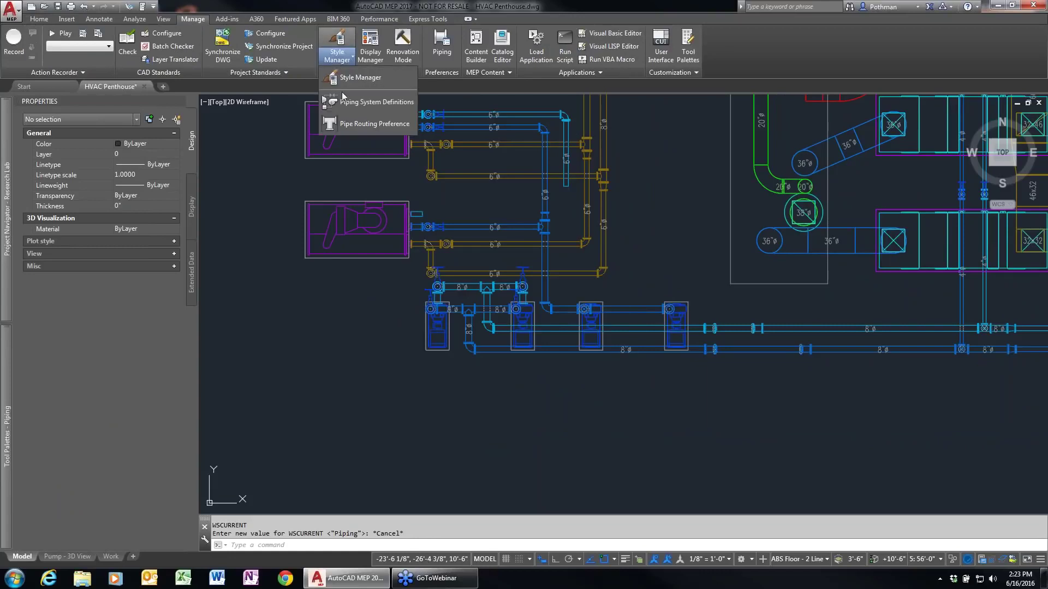
click(355, 126)
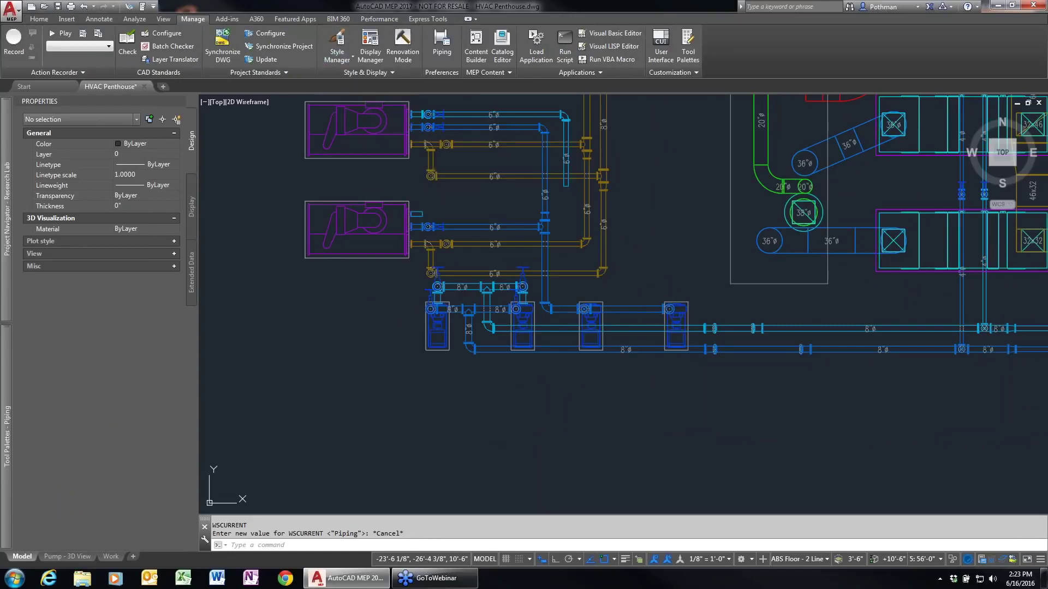
click(319, 147)
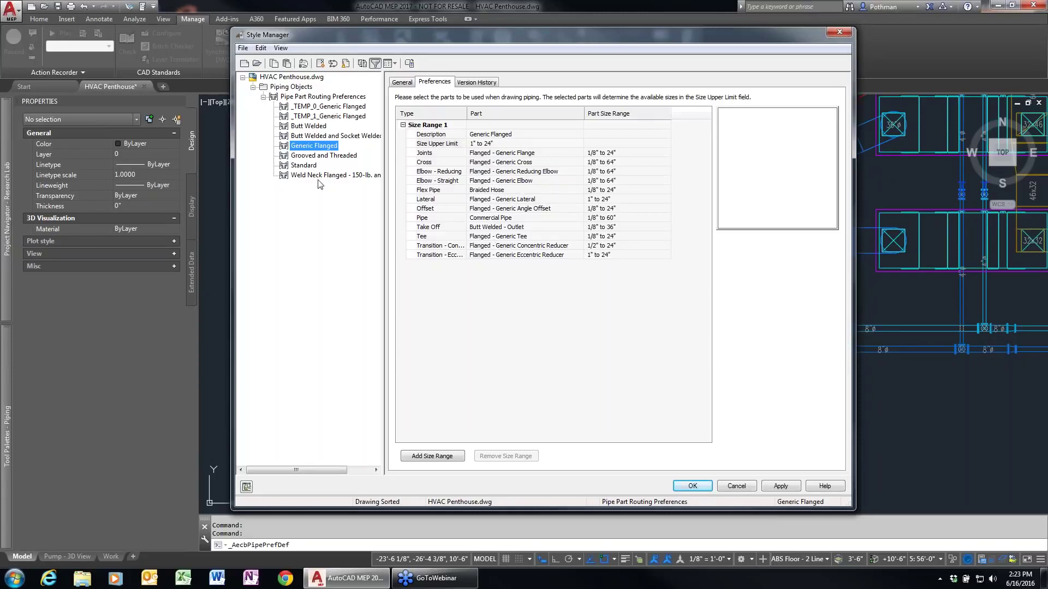
click(322, 156)
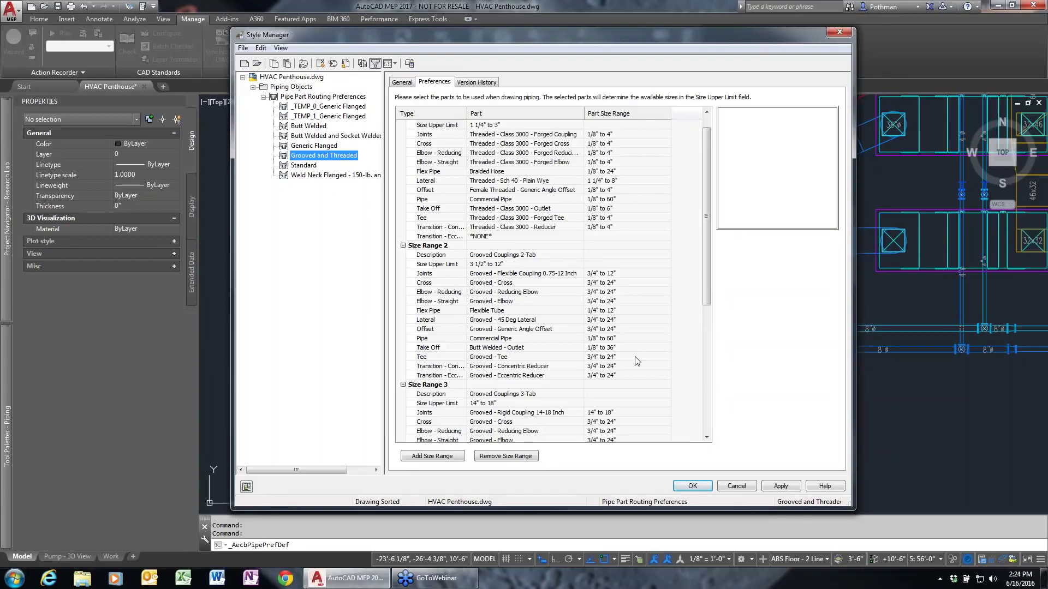
Examine the remaining size ranges of the Grooved and Threaded routing preference and close the style definitions without applying changes
drag(707, 248, 704, 352)
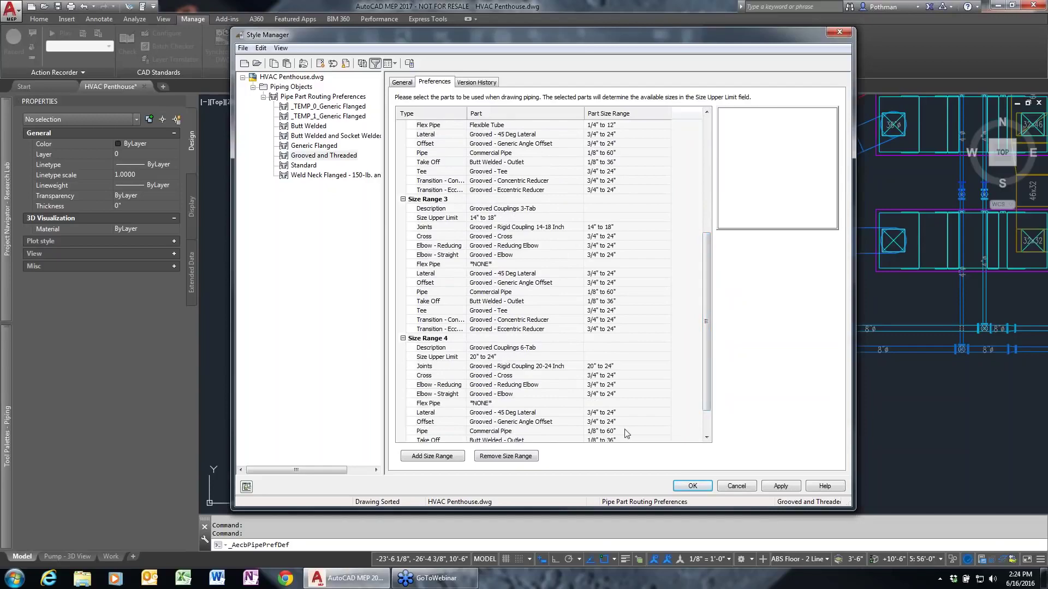
click(737, 485)
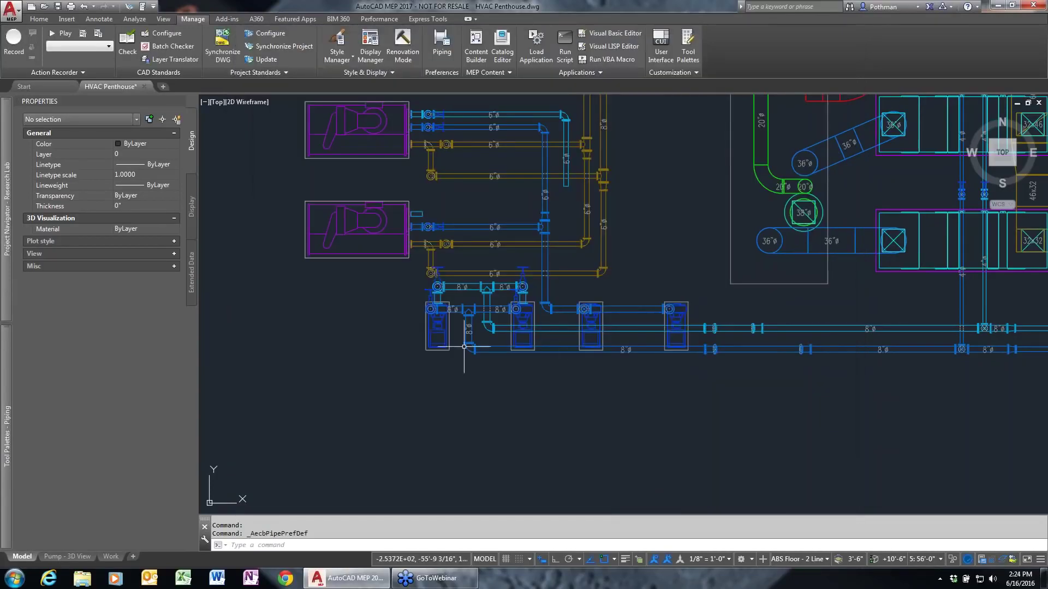
Draw a 3" pipe run with two right-angle bends in empty space, using the Grooved and Threaded routing preference
click(38, 19)
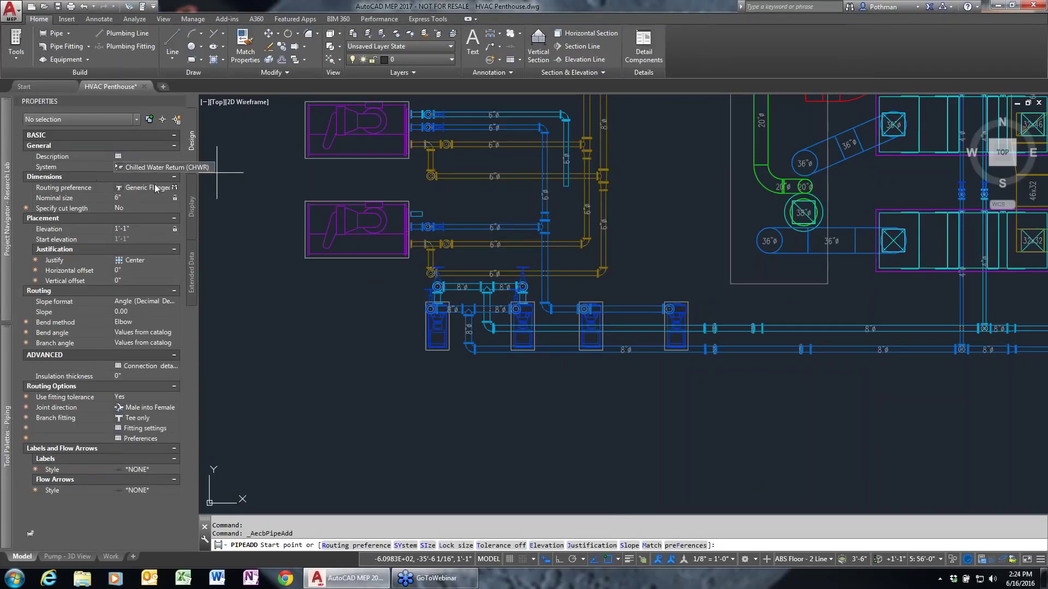
click(165, 189)
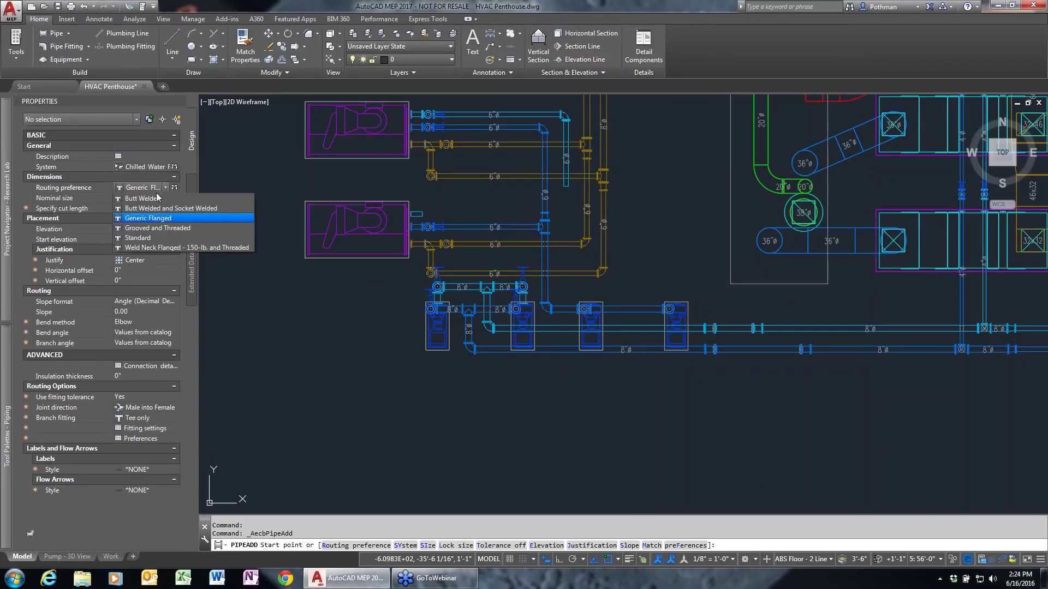
click(161, 229)
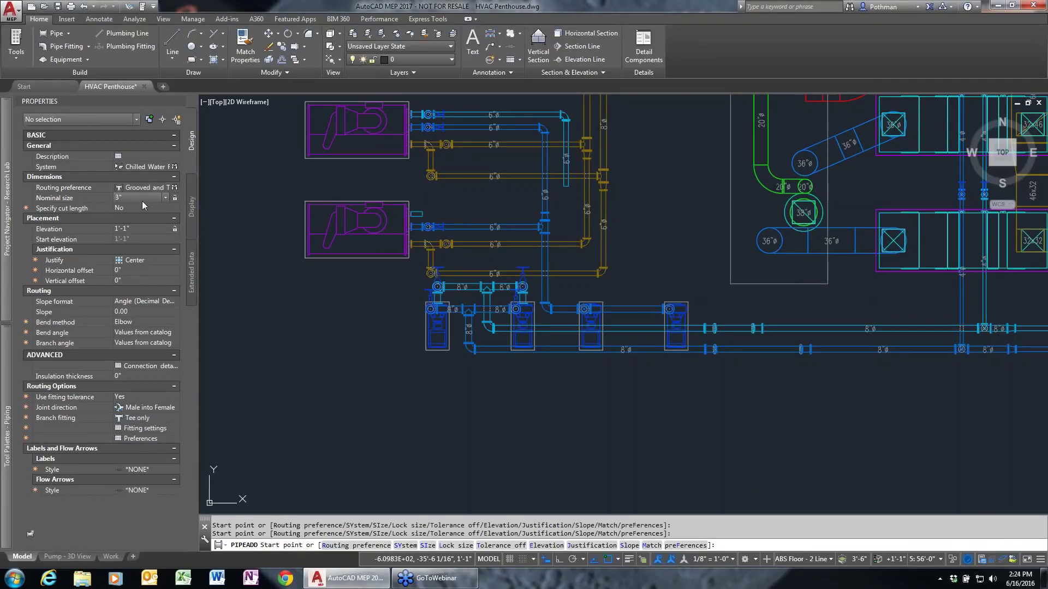
scroll(448, 441, up, 5)
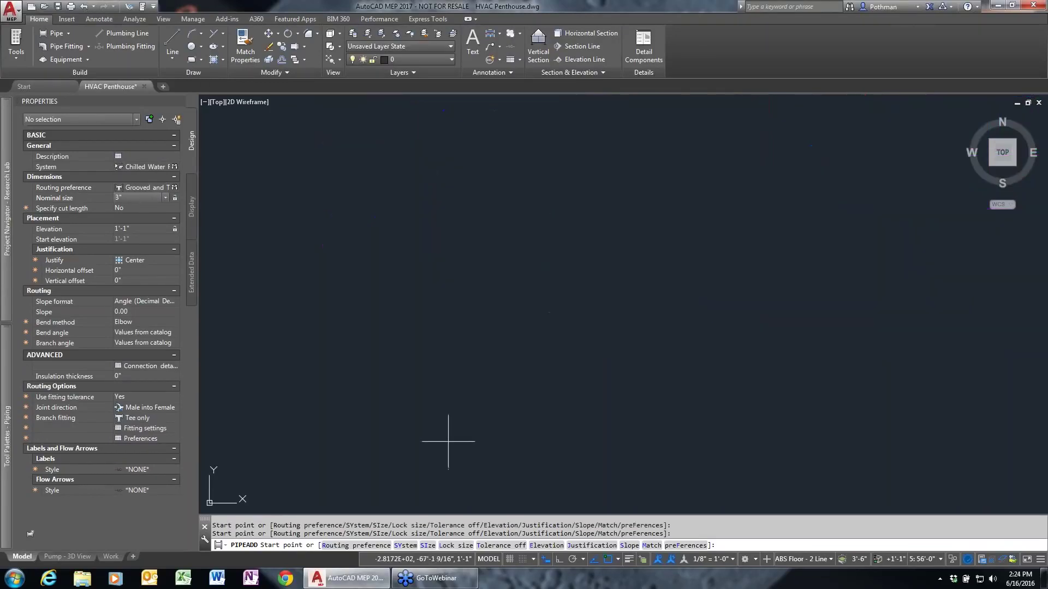
click(408, 322)
click(625, 323)
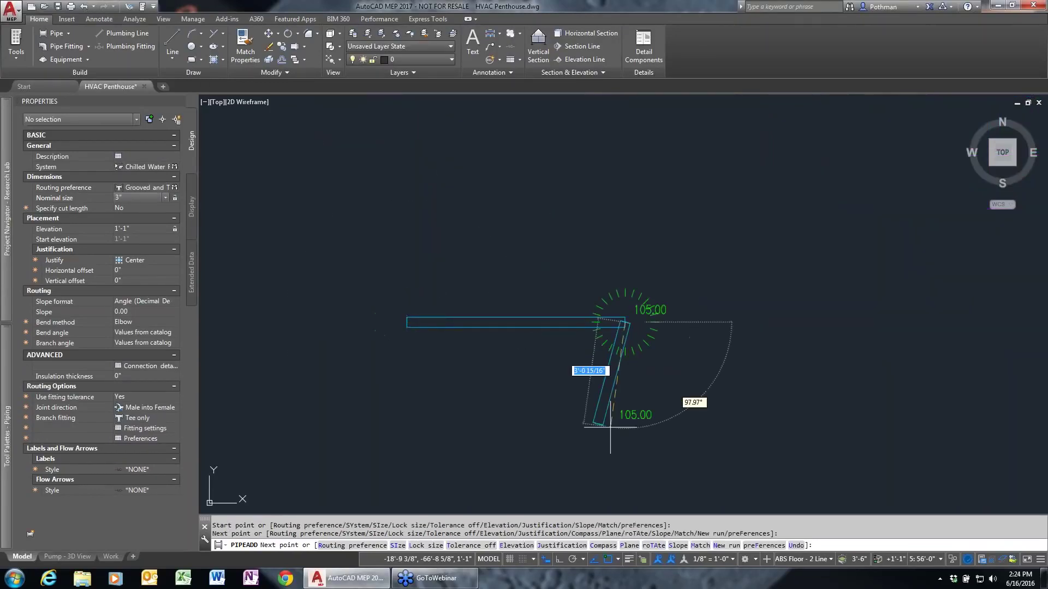
click(625, 461)
click(790, 461)
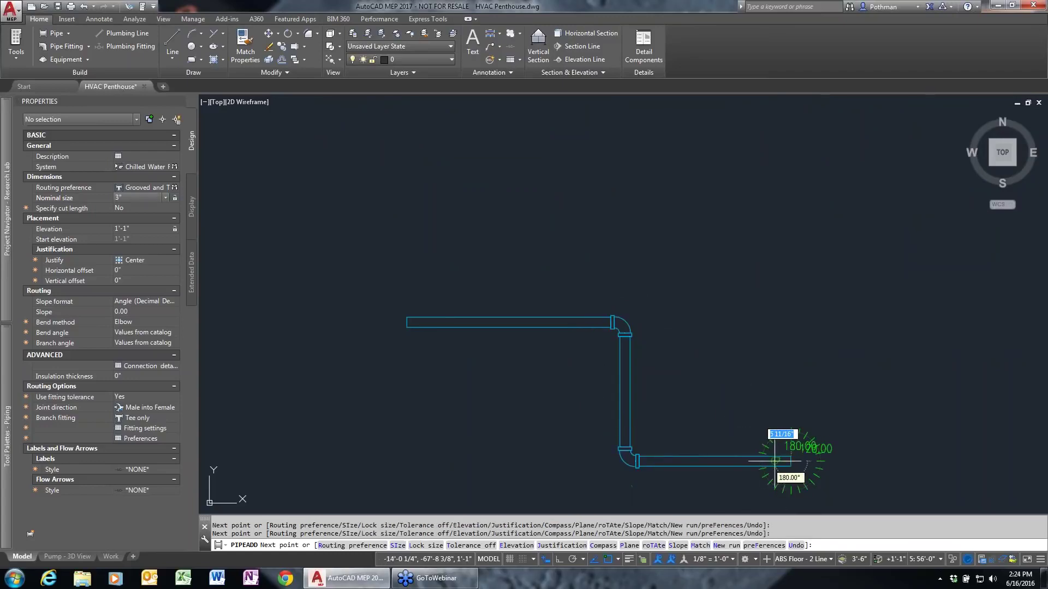
Change the nominal size to 4" and continue the run with four more segments turning at right angles
click(165, 197)
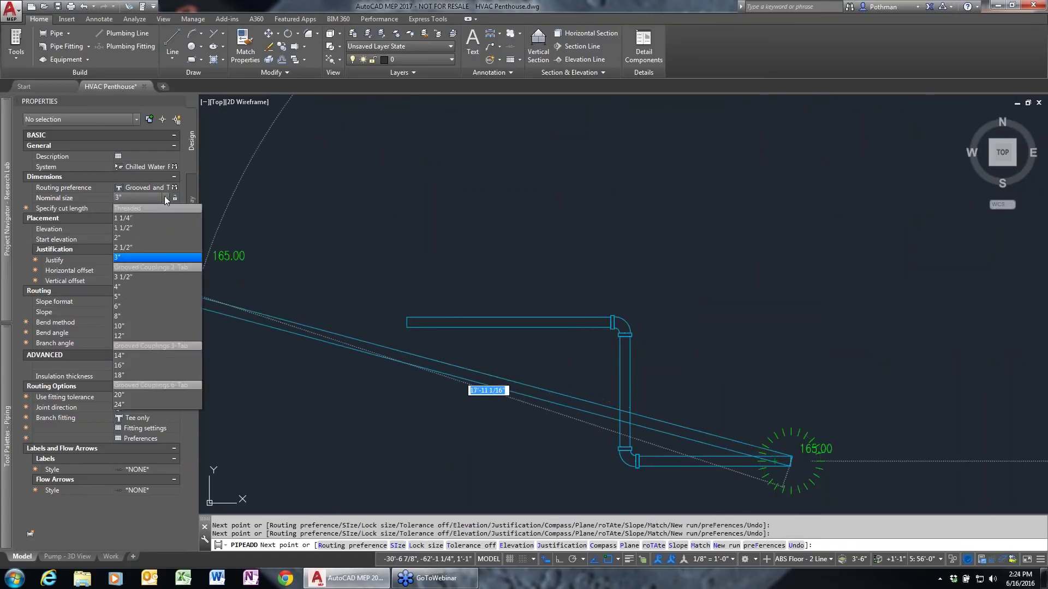
click(122, 286)
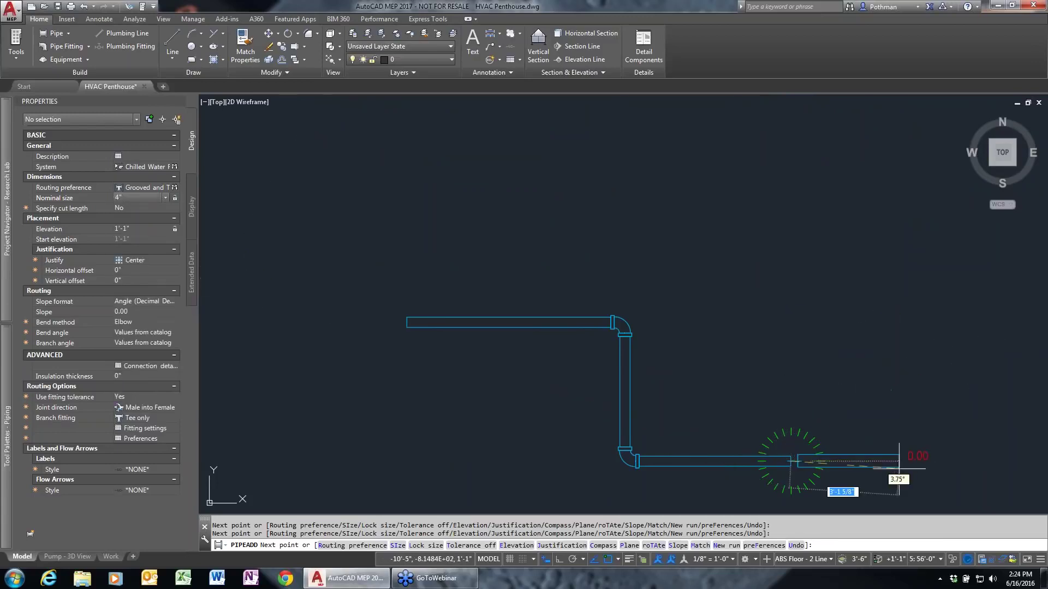
click(900, 461)
click(900, 311)
click(785, 310)
click(775, 192)
key(Return)
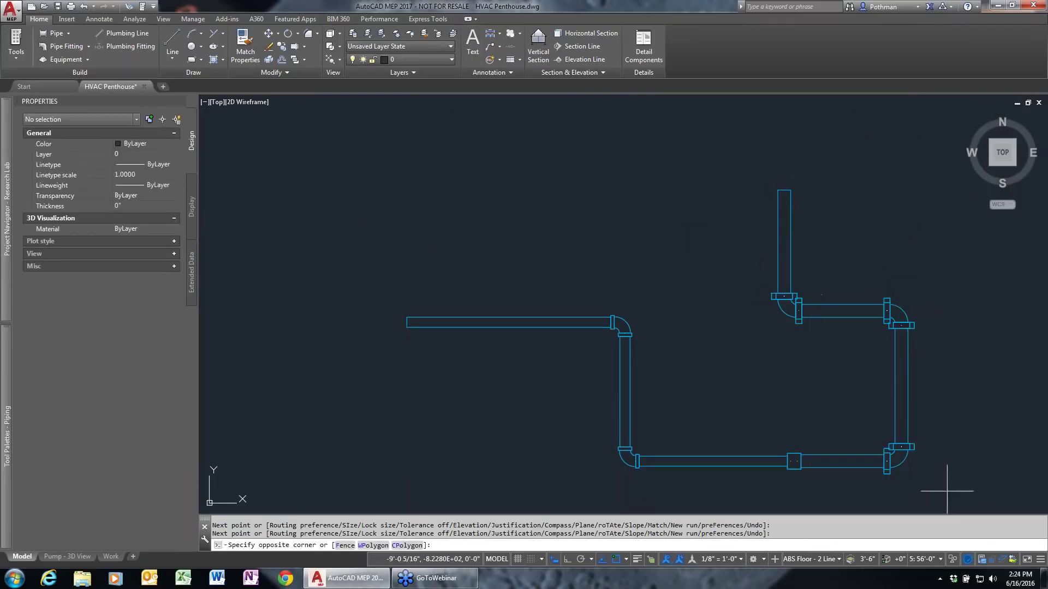
Inspect the whole sample pipe run and its fittings in the Object Viewer from an isometric angle, then close the viewer
click(947, 491)
click(454, 230)
right_click(495, 227)
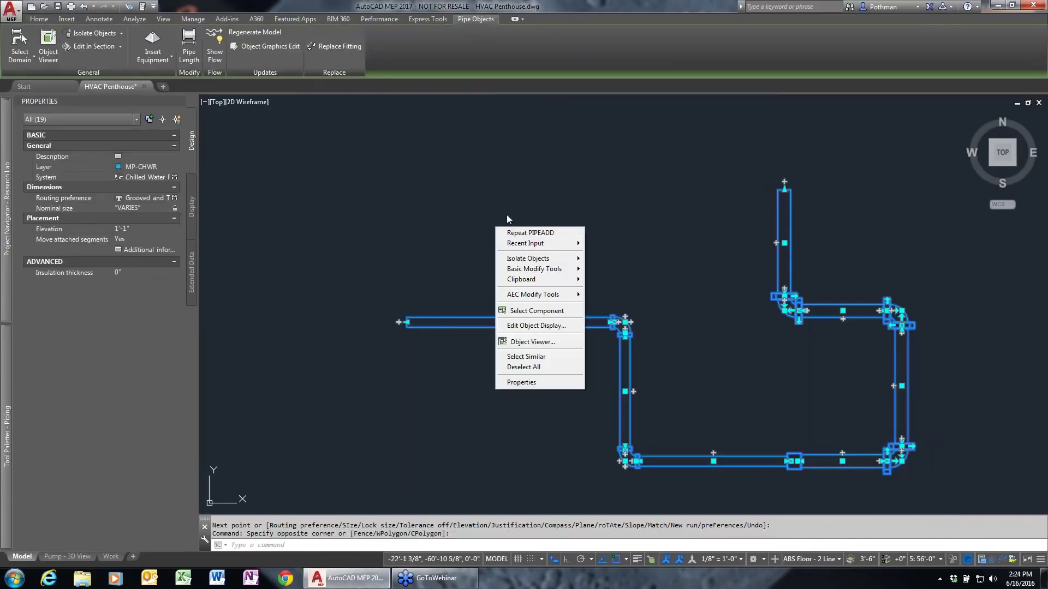
click(544, 343)
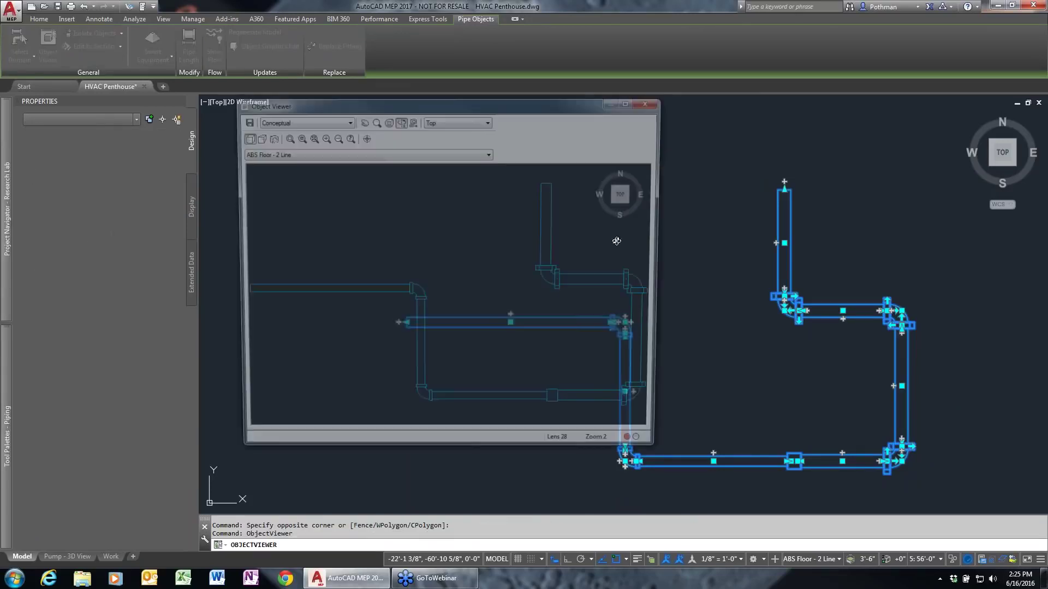
click(636, 202)
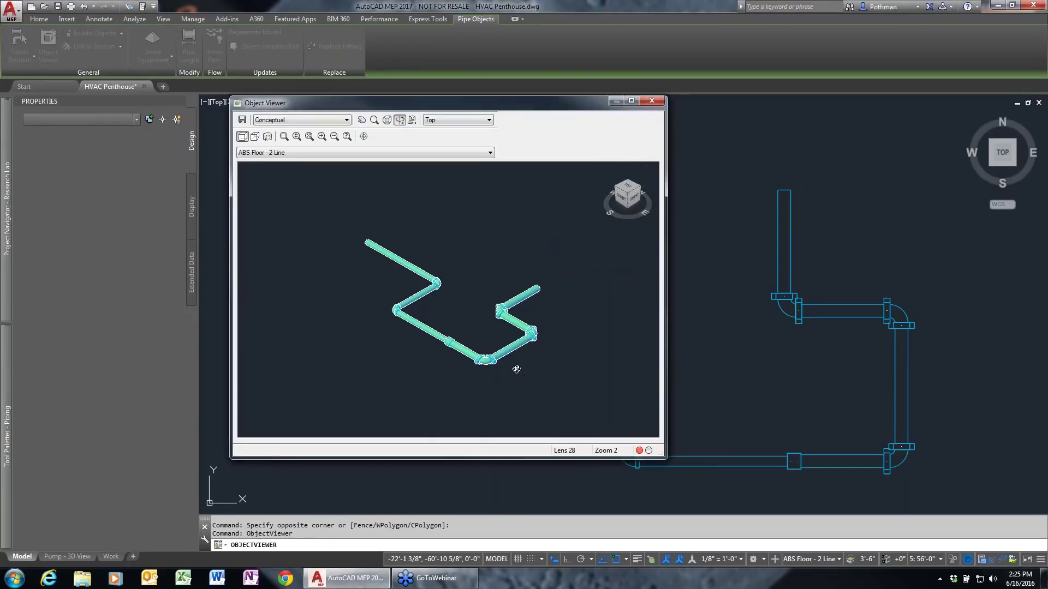
scroll(516, 370, up, 5)
drag(507, 369, 458, 355)
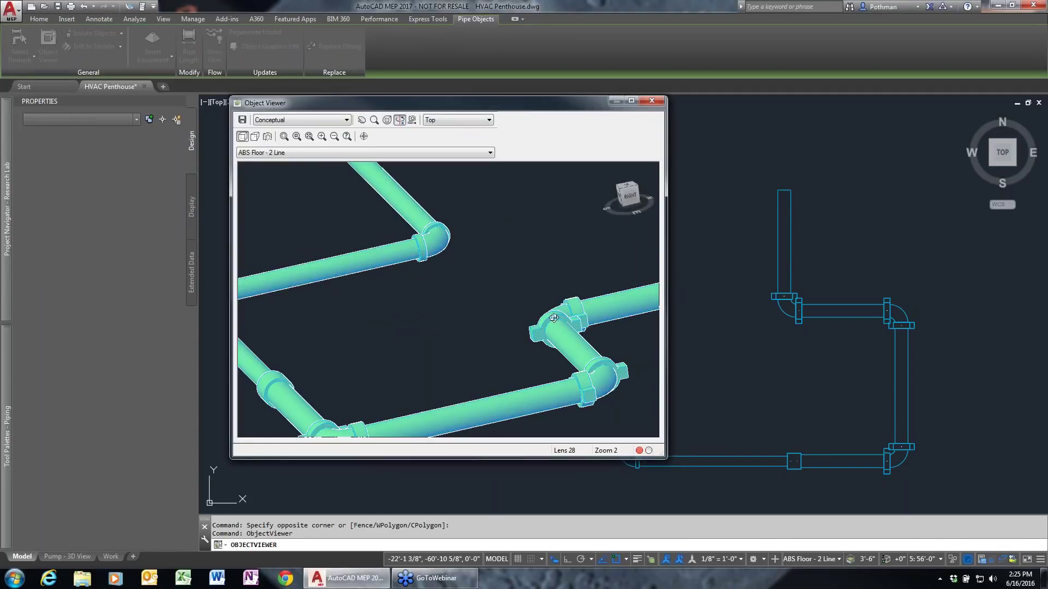
click(658, 104)
Delete the entire sample pipe run and return to the pump area
scroll(676, 286, down, 4)
scroll(676, 286, up, 3)
click(880, 421)
click(612, 262)
key(Delete)
mouse_move(744, 227)
middle_down()
mouse_move(706, 247)
mouse_move(545, 428)
middle_up()
scroll(581, 387, down, 2)
middle_drag(662, 306, 648, 346)
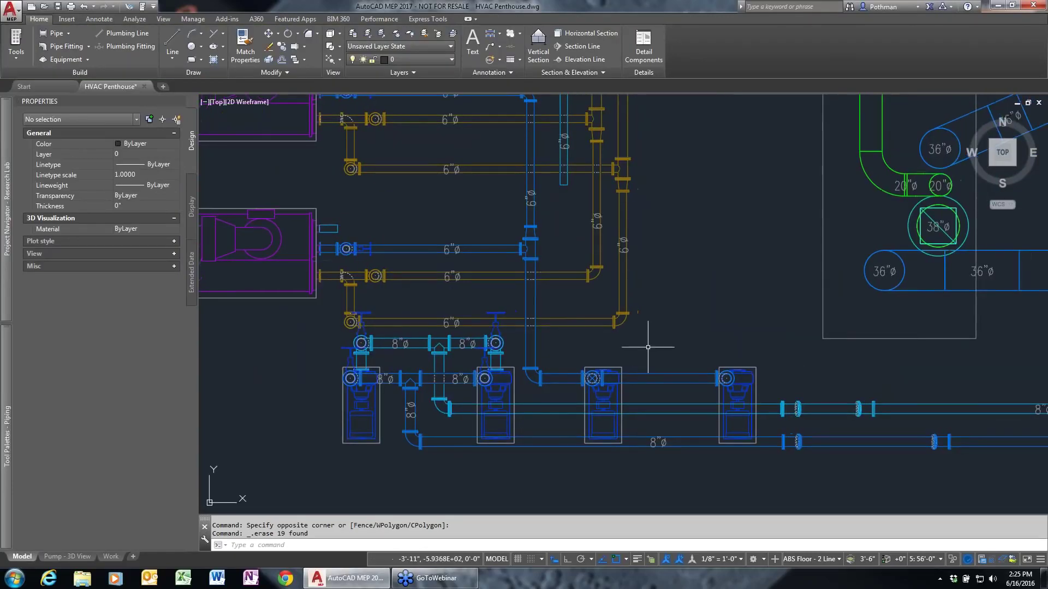
Start an 8" pipe from the rightmost pump's upper connector and set its routing preference to Generic Flanged
click(742, 393)
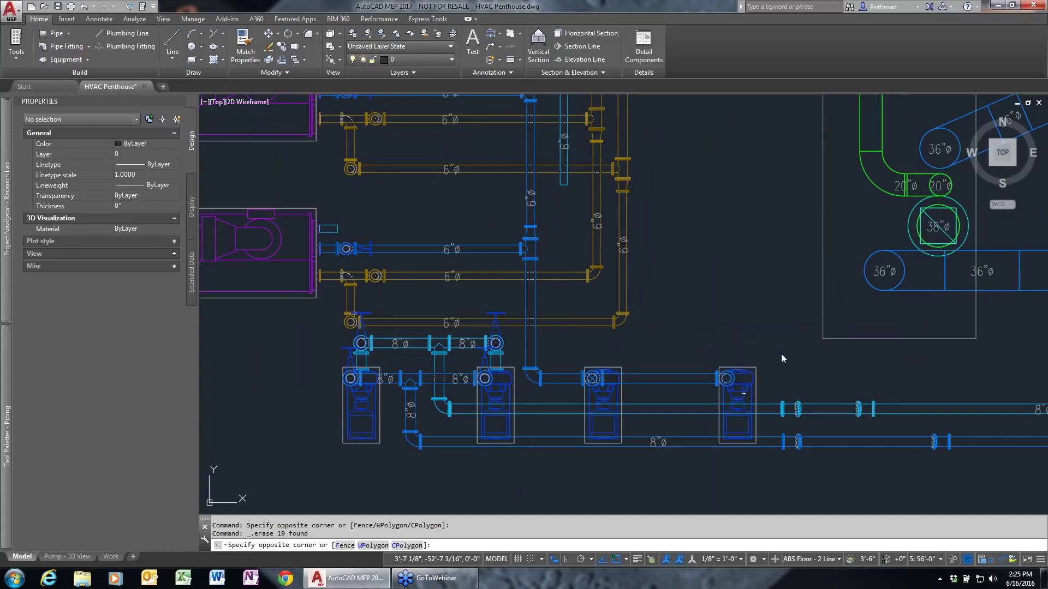
key(Escape)
click(748, 383)
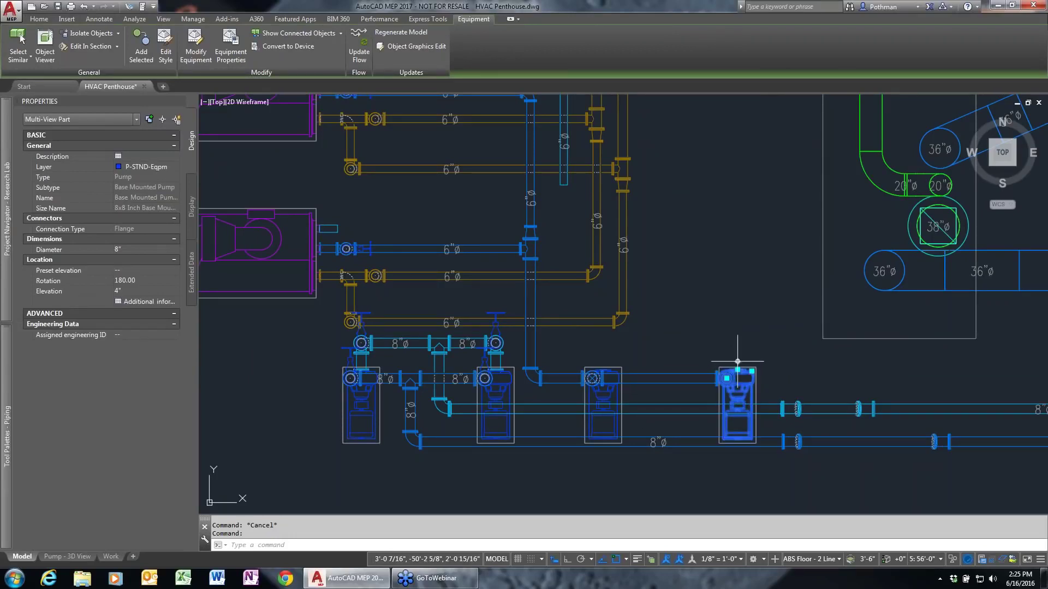
mouse_move(738, 361)
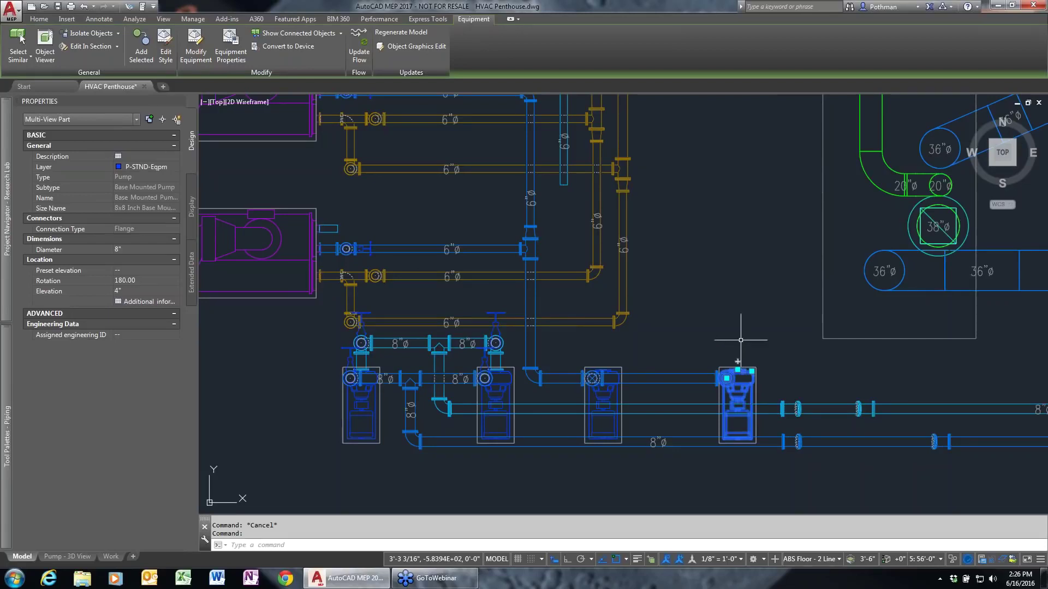
mouse_move(737, 361)
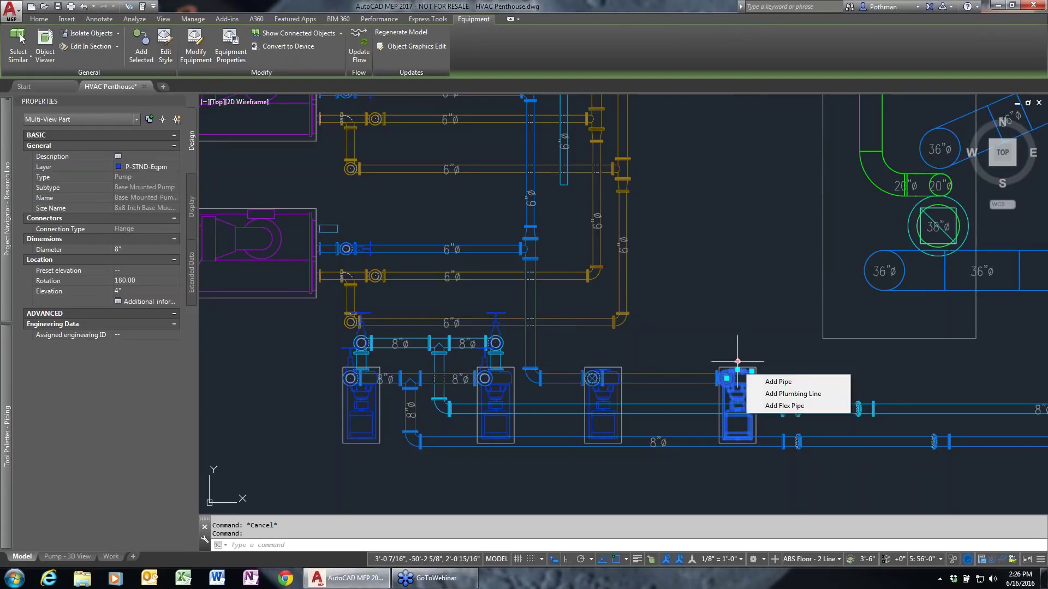
click(737, 361)
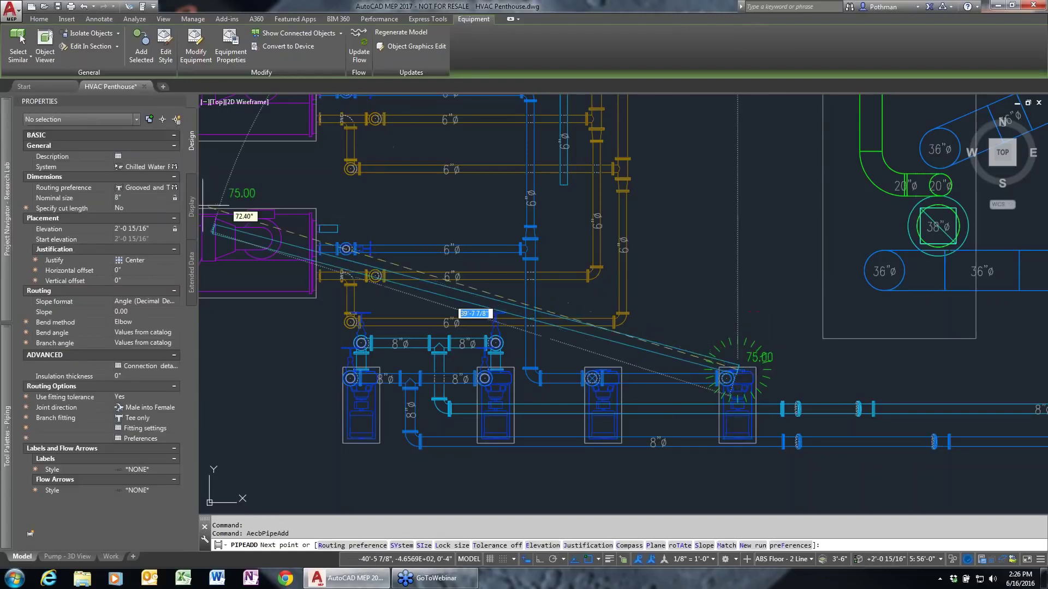
click(150, 190)
click(151, 190)
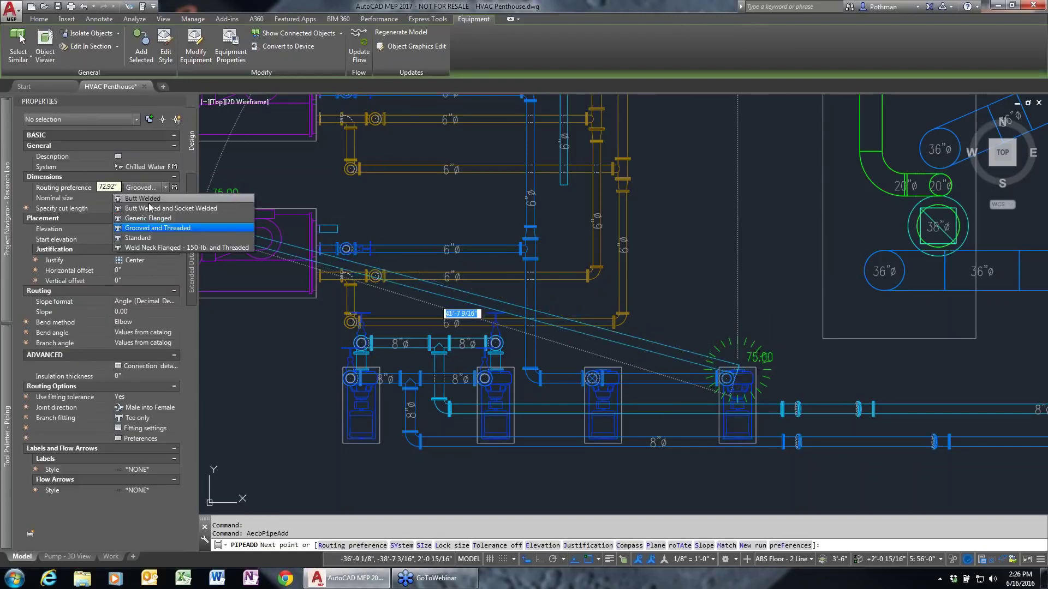
click(149, 217)
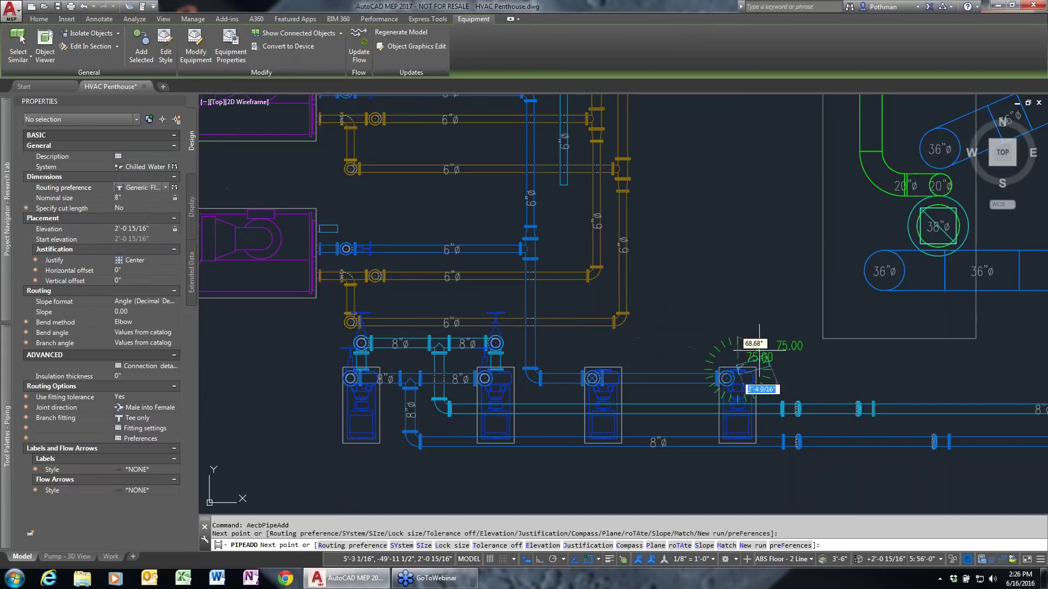
Route the pipe up and over to the neighbouring pump's connector with object snap off, accept the connection and end the command
click(728, 336)
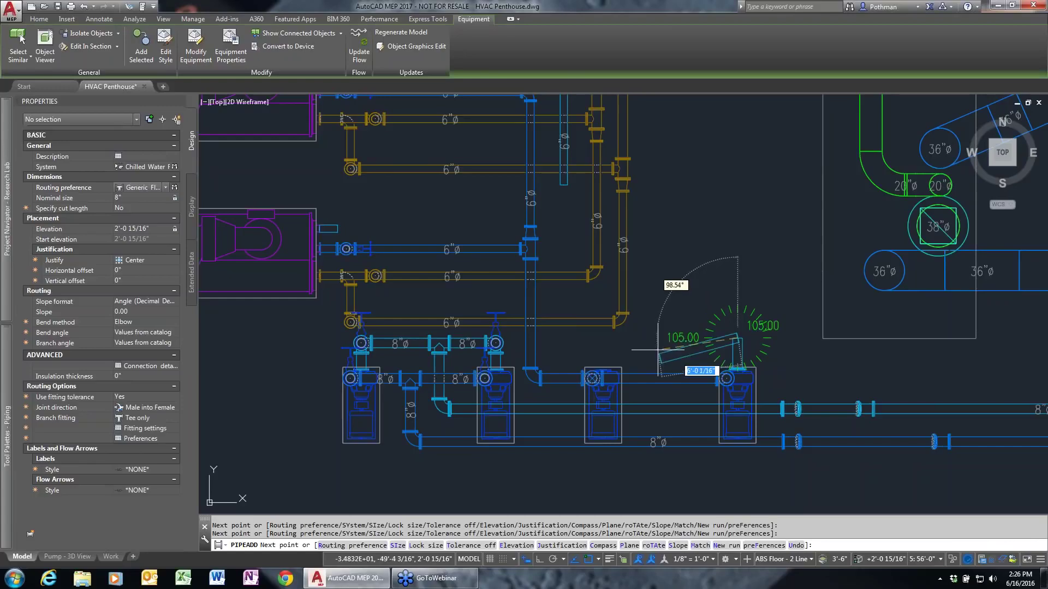
key(F3)
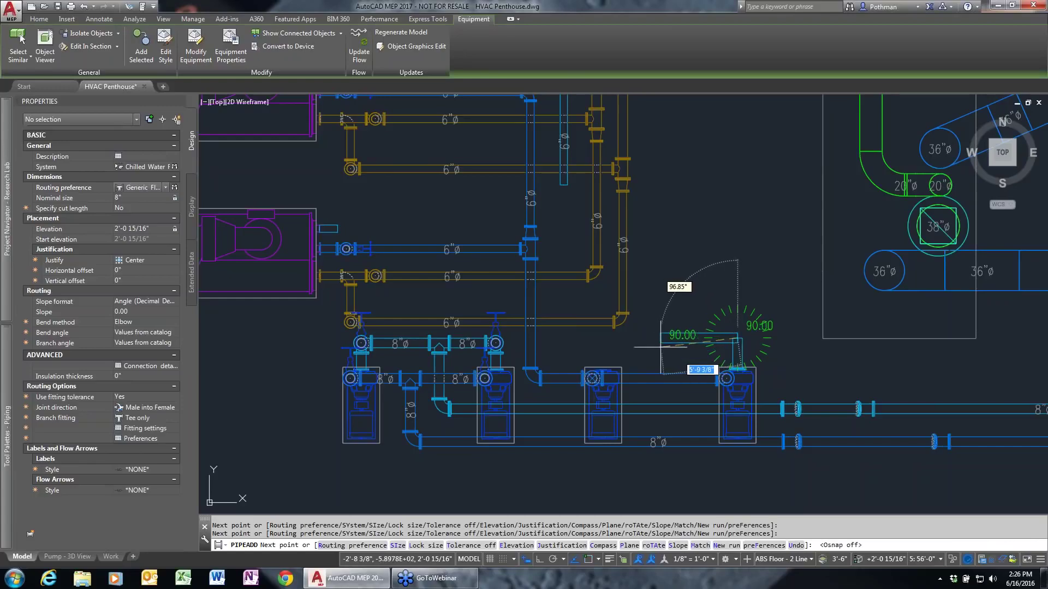
click(603, 370)
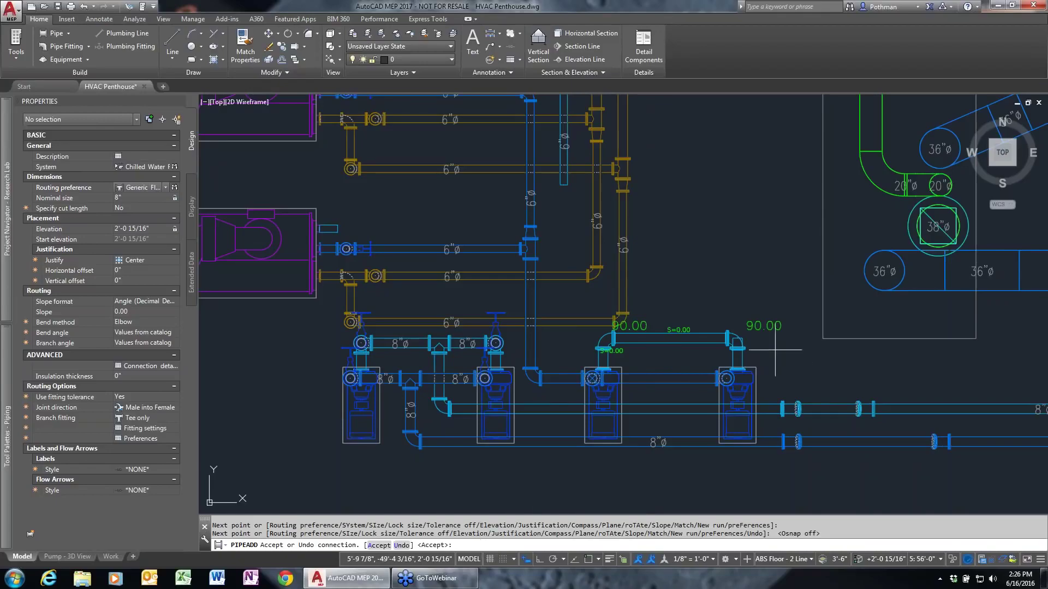
key(Return)
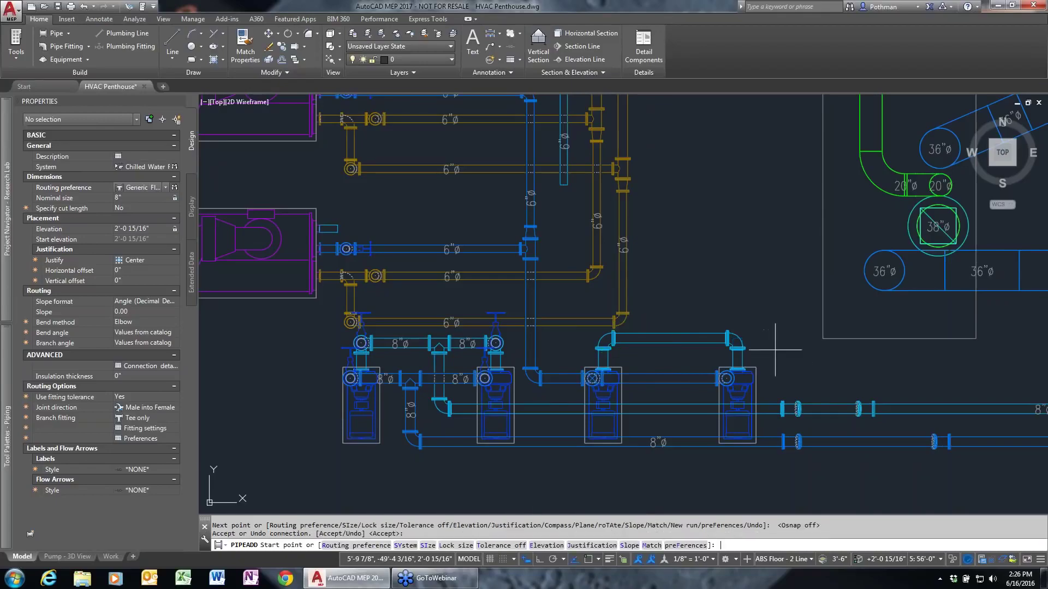
key(Escape)
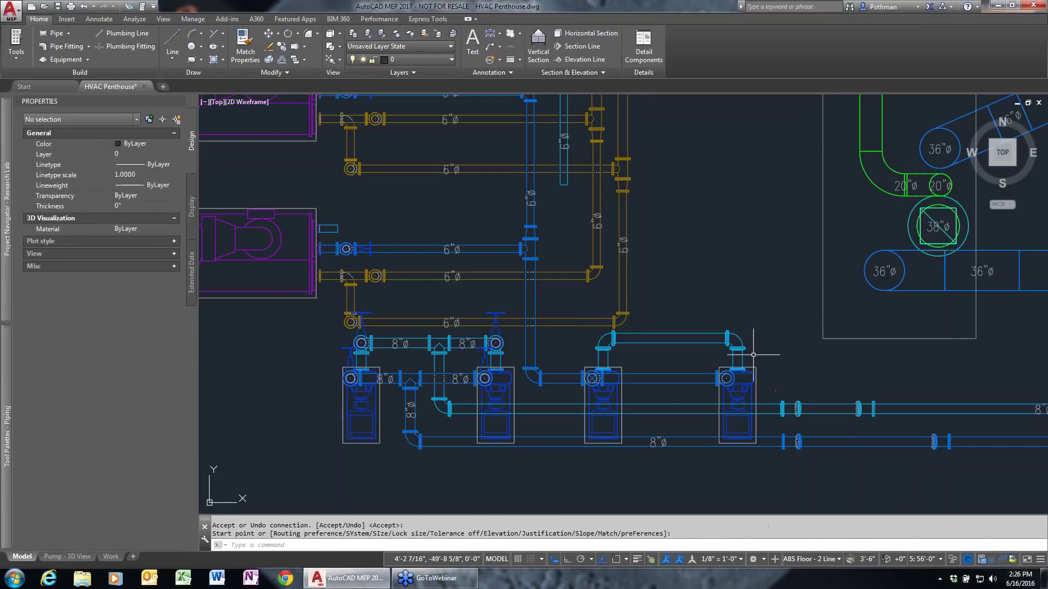
Move the horizontal pipe joining the two pumps closer to them and back, keeping the fittings attached
scroll(775, 349, up, 3)
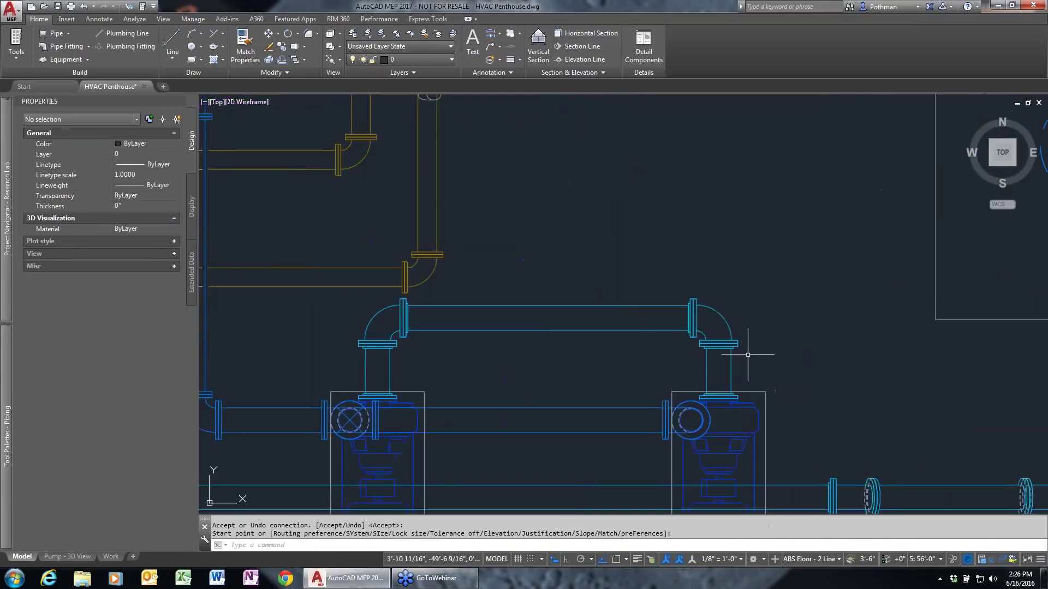
click(596, 320)
click(548, 318)
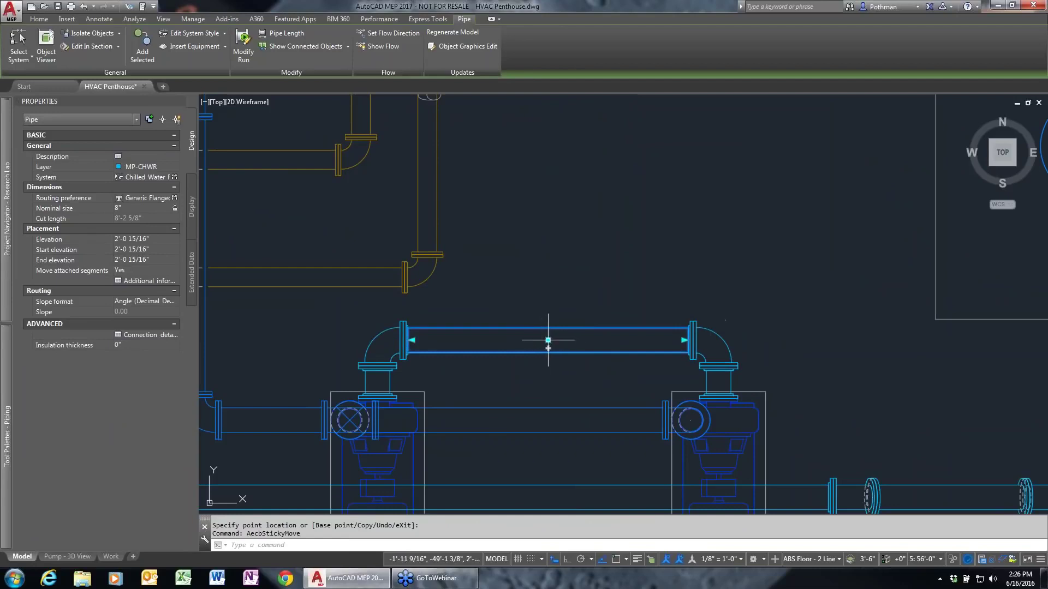
click(553, 315)
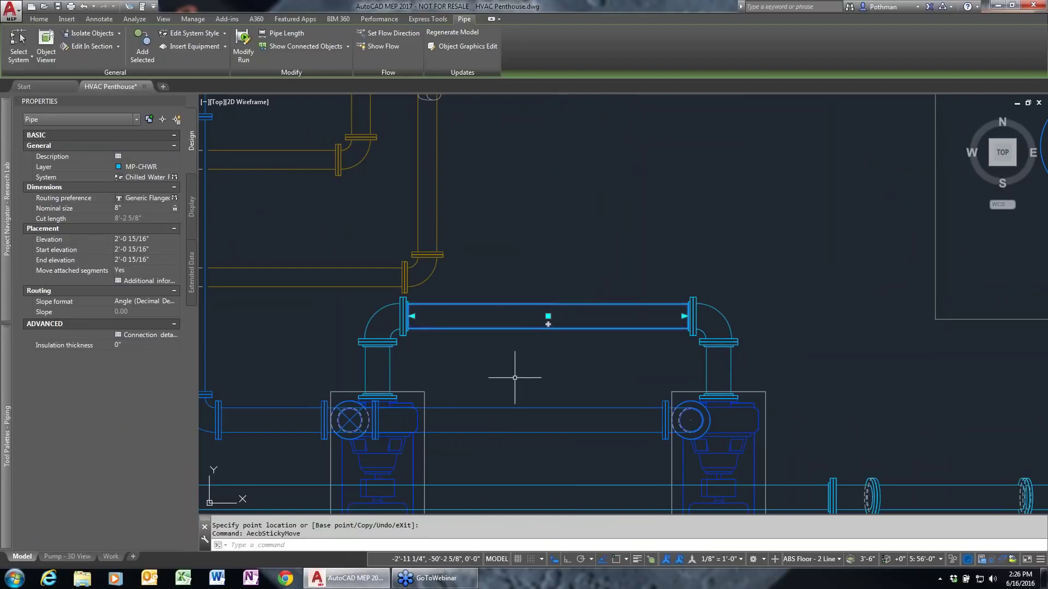
key(Escape)
key(Escape)
Add a branch pipe from the midpoint of the horizontal pipe joining the two pumps to the upper horizontal main crossing the pumps
middle_drag(519, 367, 587, 252)
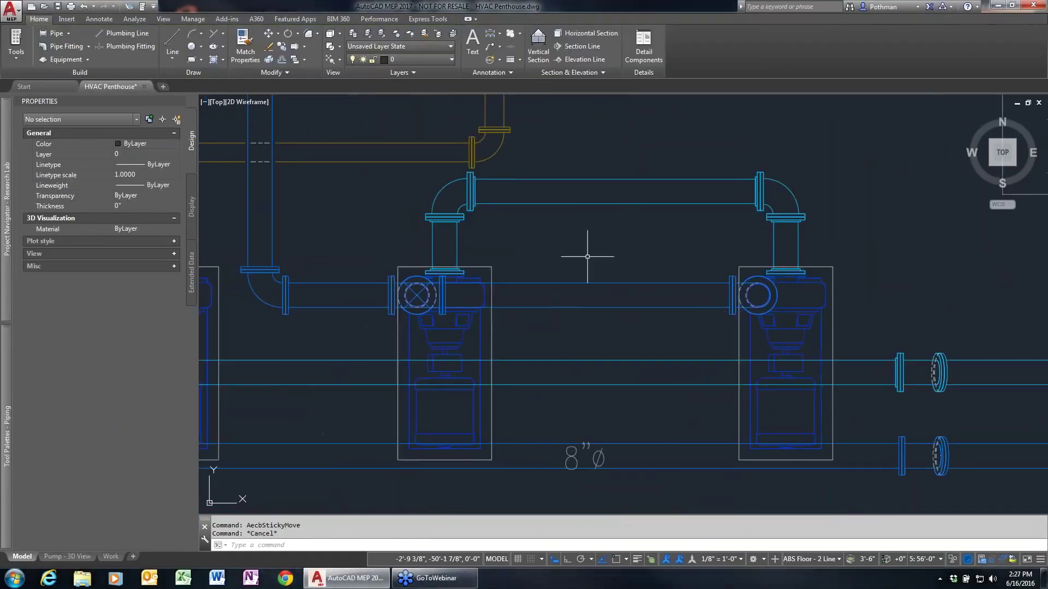
click(642, 201)
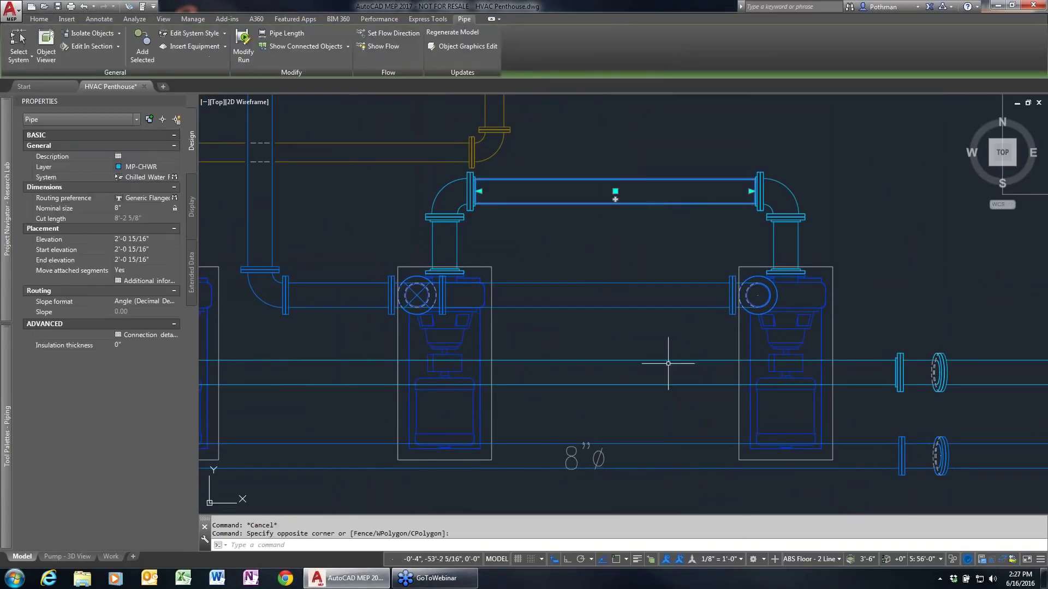
click(615, 199)
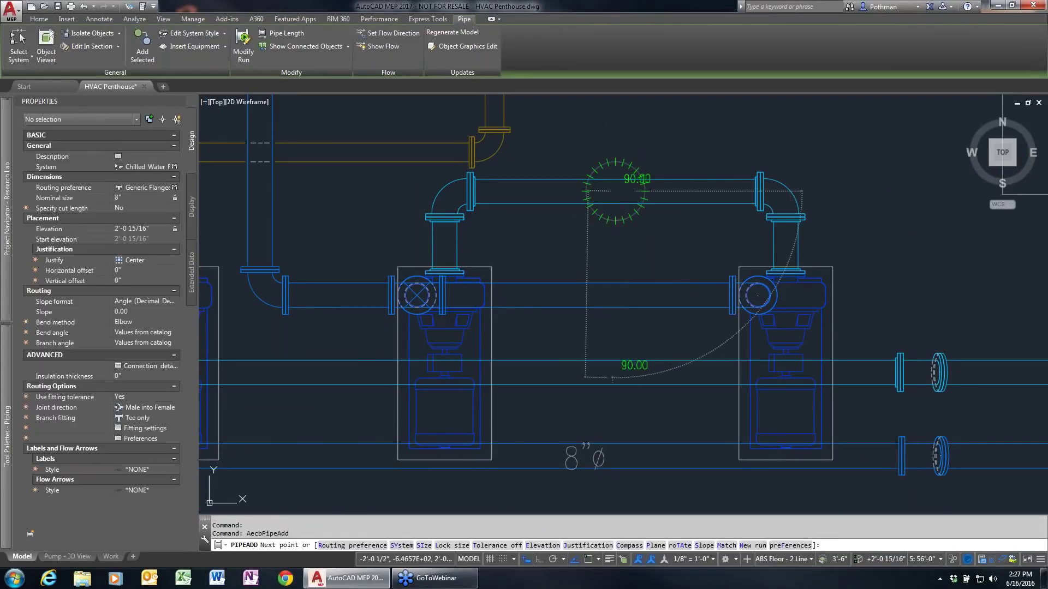
click(612, 378)
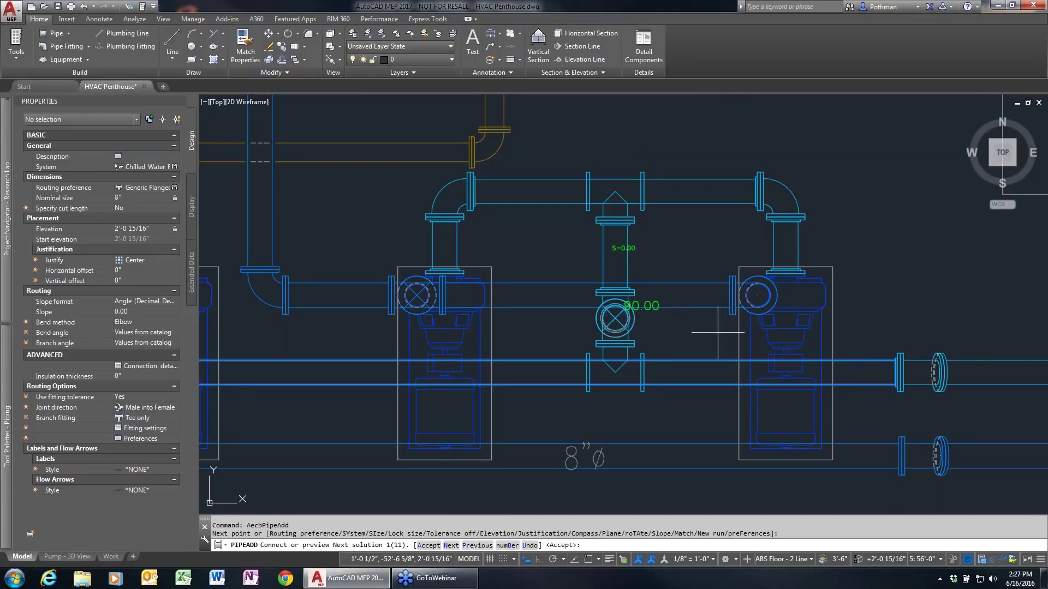
Cycle through the branch's connection solutions to solution 11, accept it and end the pipe command
key(Return)
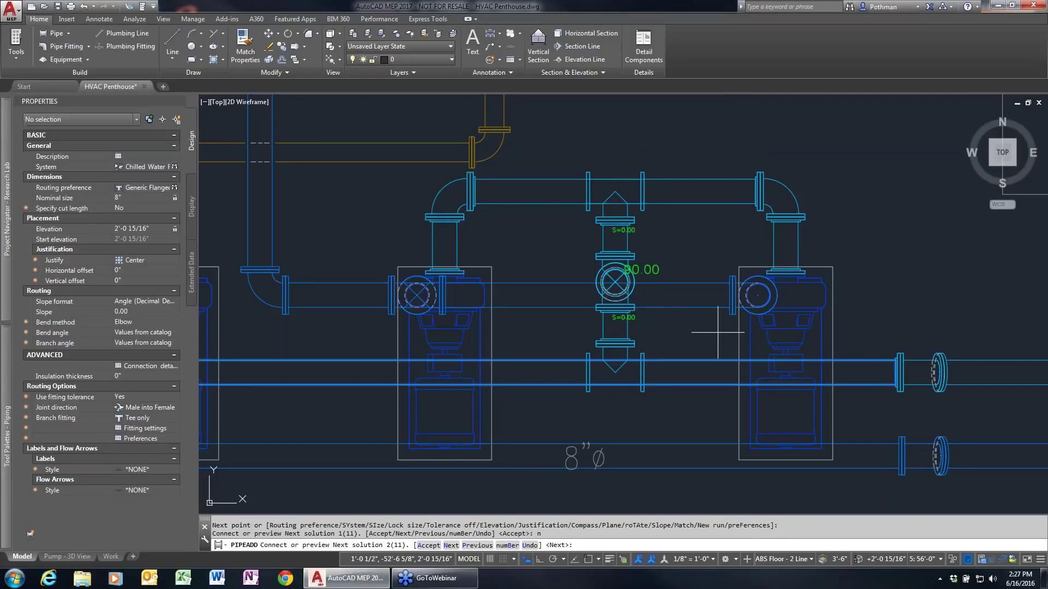
key(Return)
key(Return)
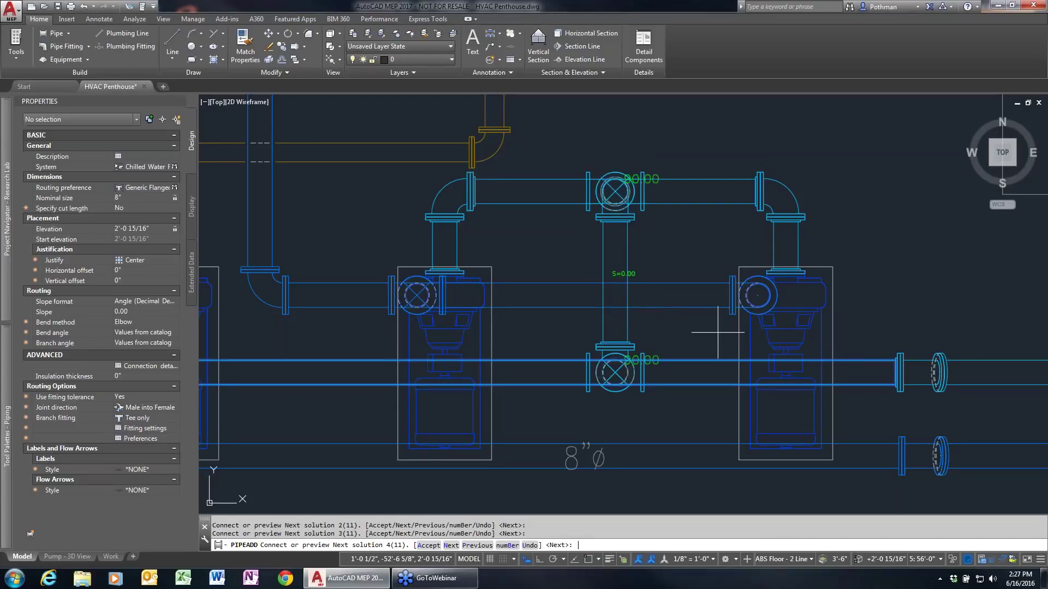
key(Return)
key(Return)
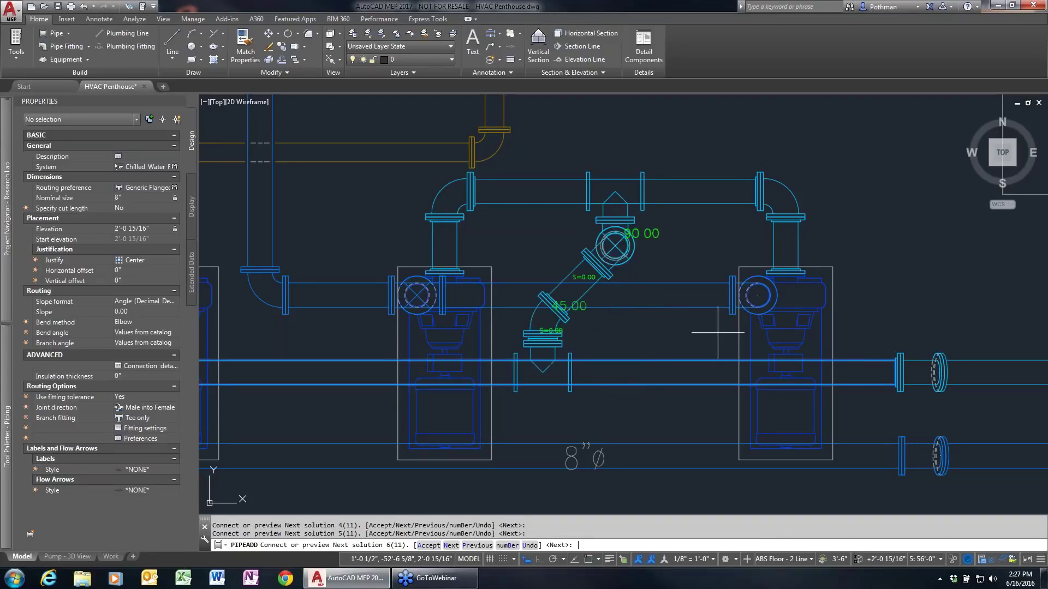
key(Return)
key(Return)
key(Return)
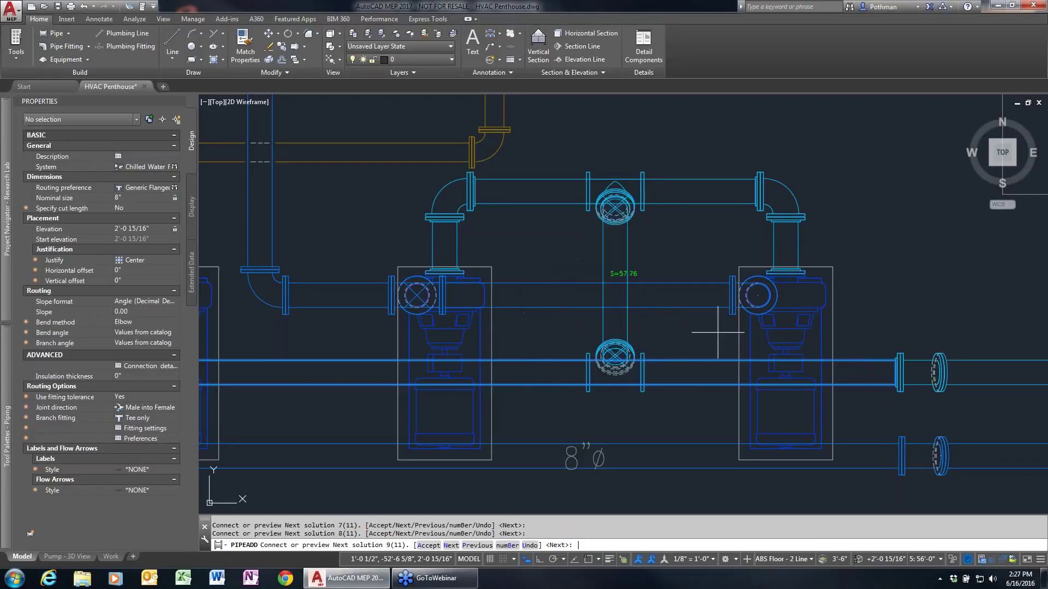
key(Return)
key(Return)
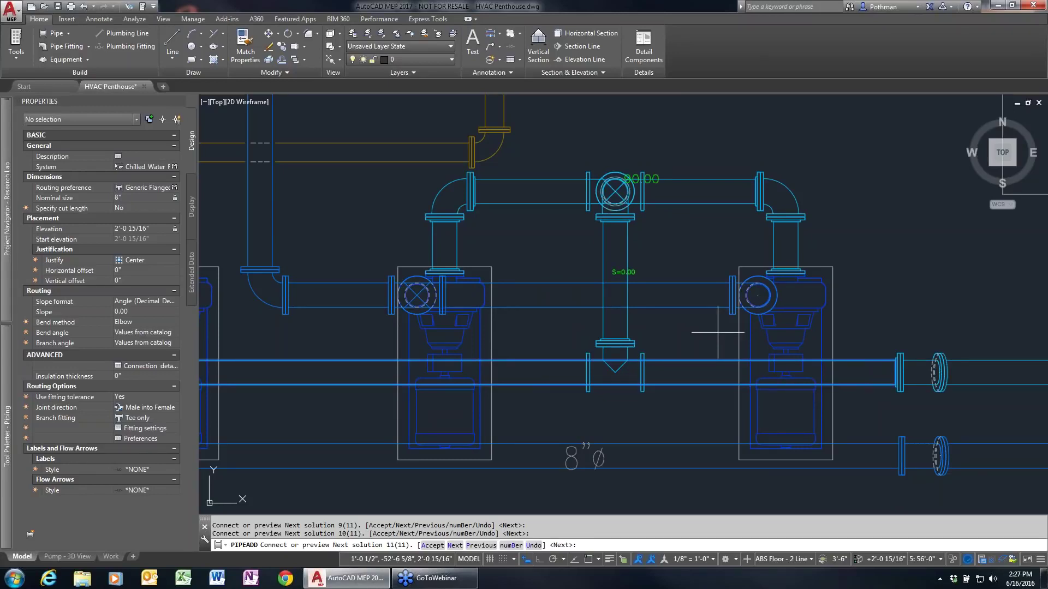
key(Return)
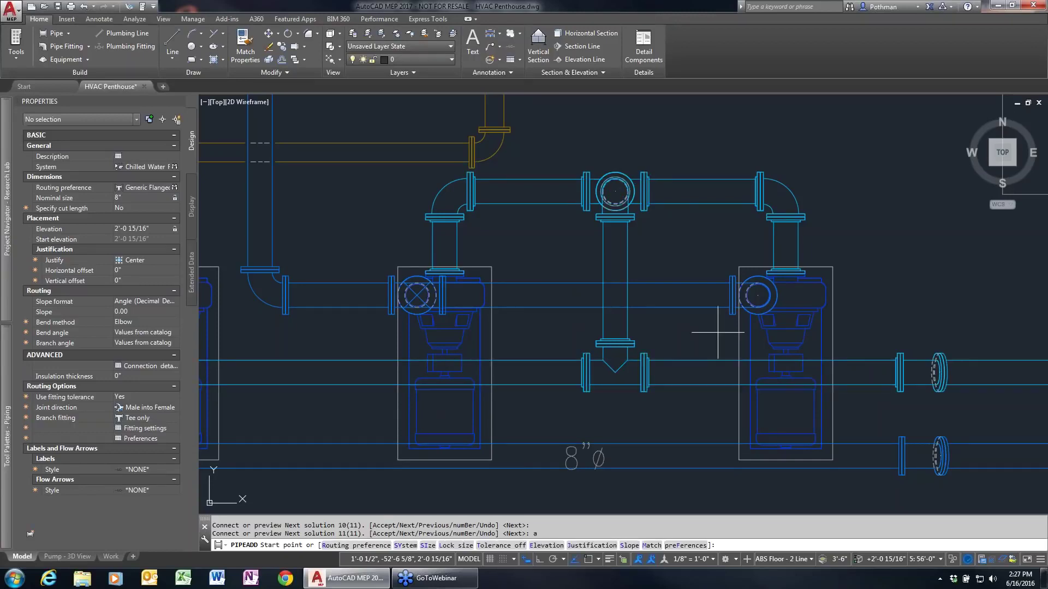
key(Return)
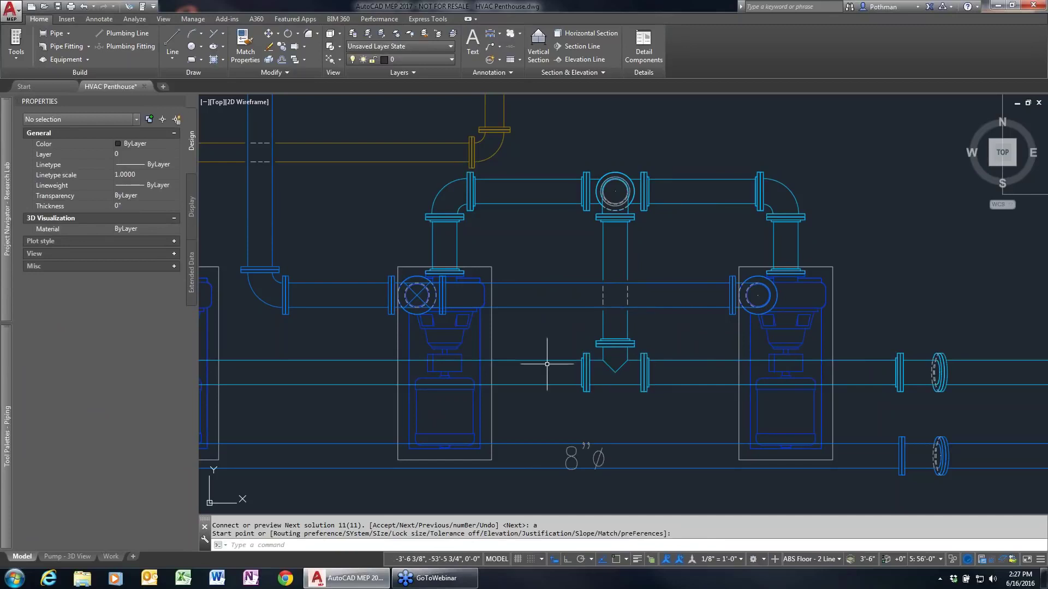
Extend the open-ended vertical chilled water pipe as 8" pipe to the upper horizontal main, undoing the mistaken connection to the 6" condenser pipe
scroll(299, 305, down, 3)
middle_drag(300, 305, 561, 381)
click(576, 183)
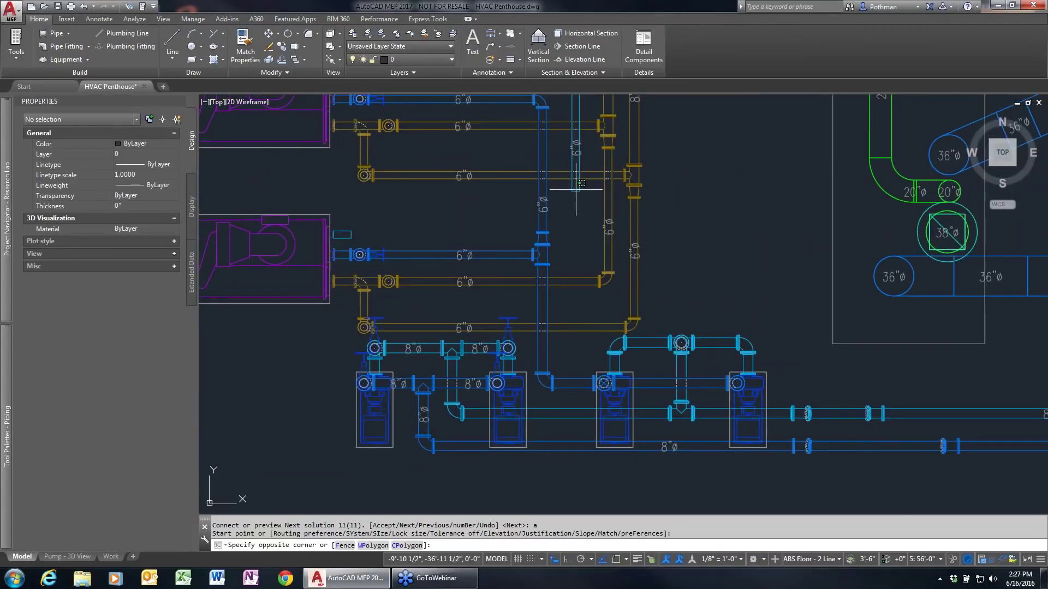
click(576, 189)
click(576, 196)
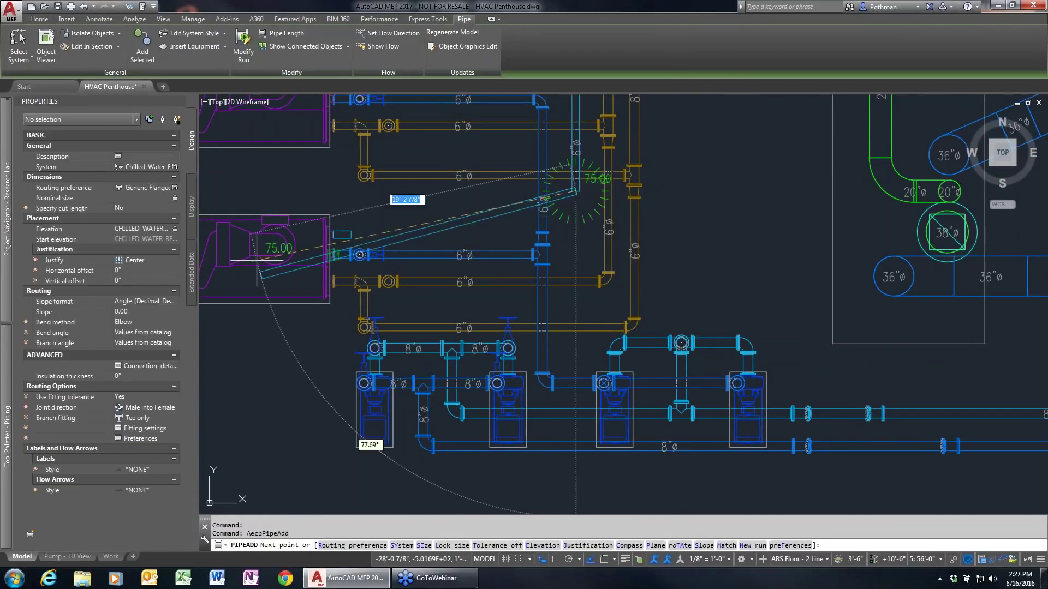
click(139, 196)
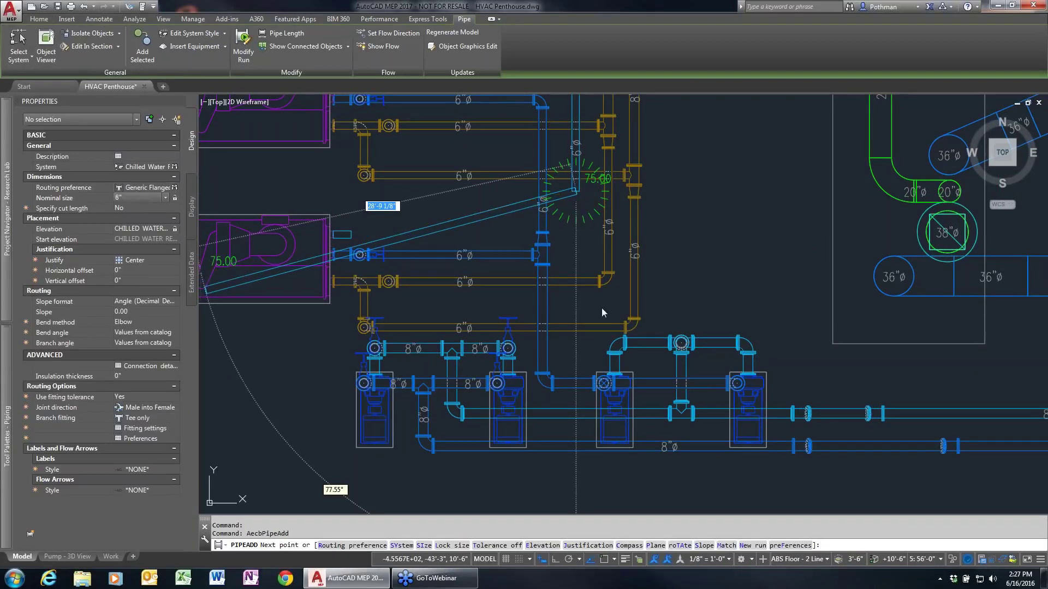
key(Return)
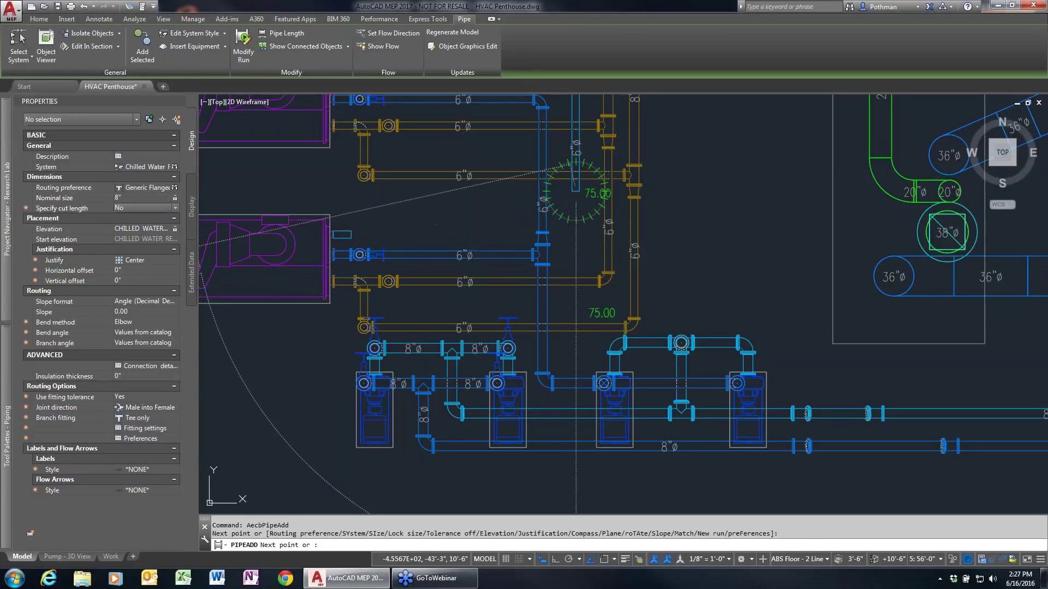
click(583, 324)
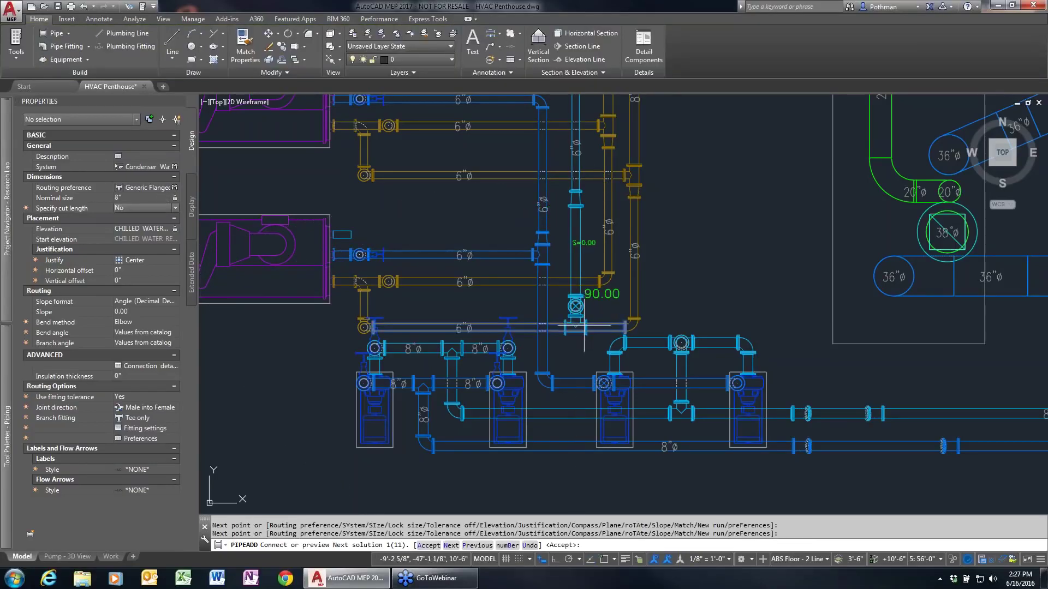
key(ctrl+z)
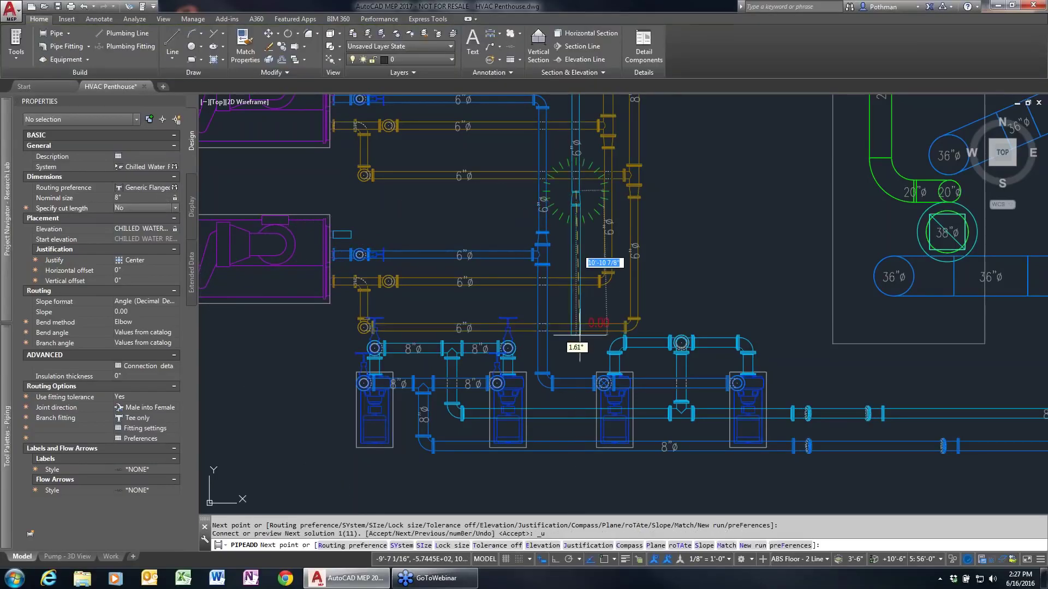
click(576, 412)
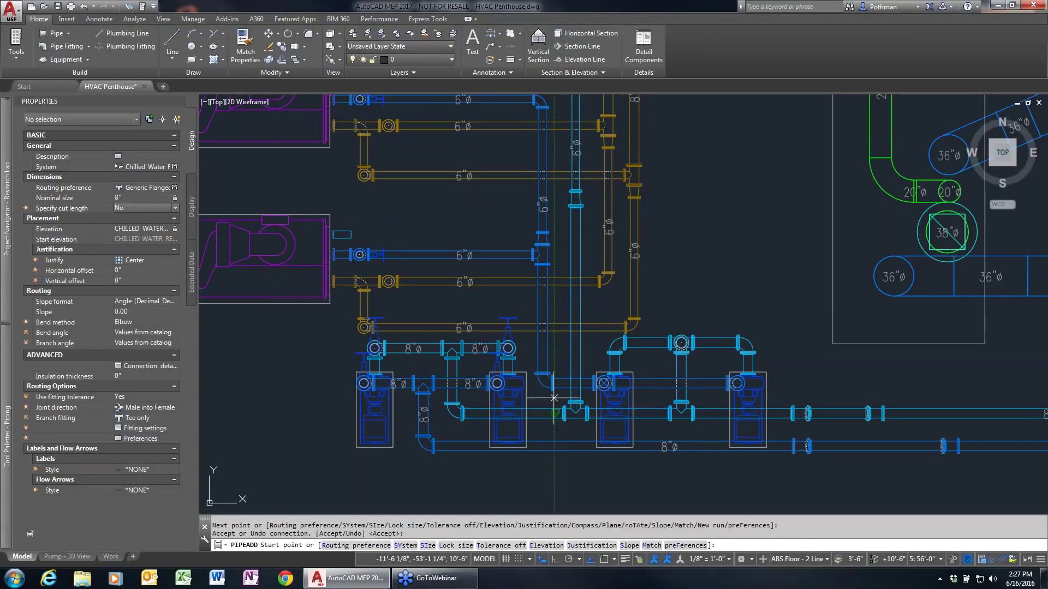
Connect the lower chiller's open 6" stub to the new vertical pipe, accepting connection solution 7, and end the command
click(350, 234)
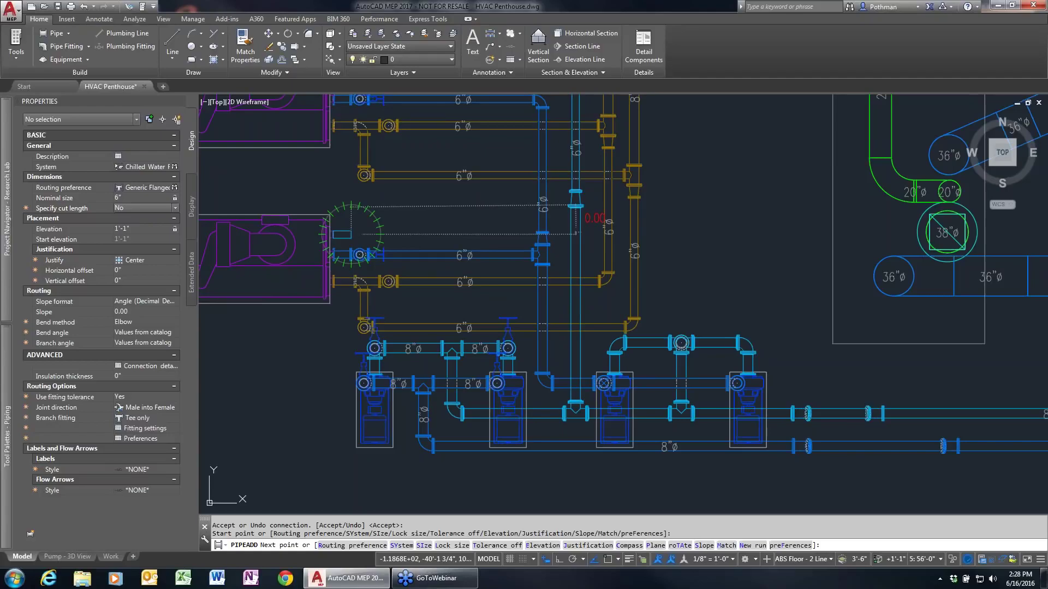
click(574, 235)
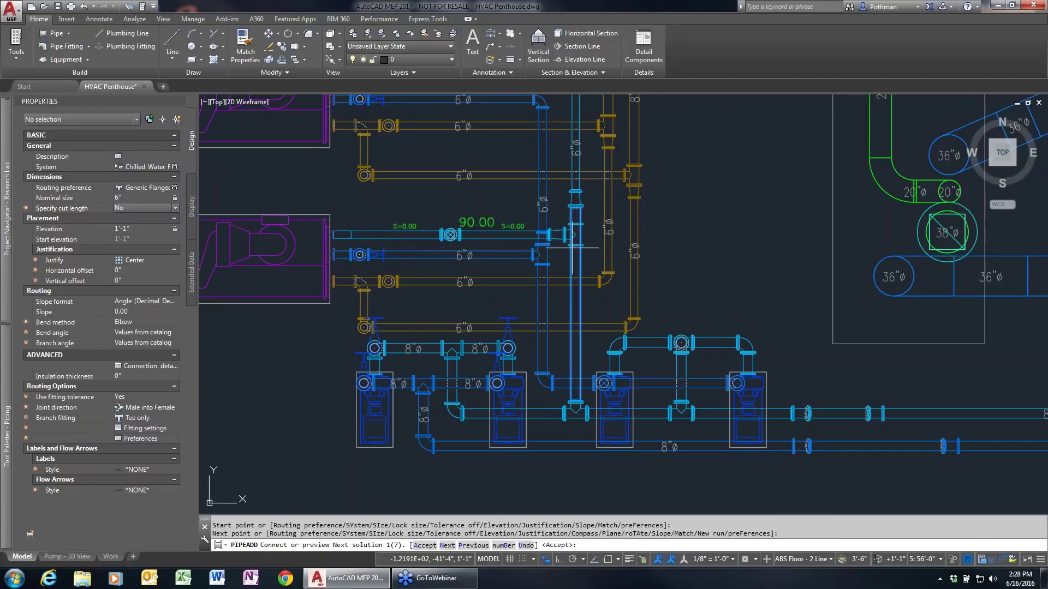
text(p)
key(Return)
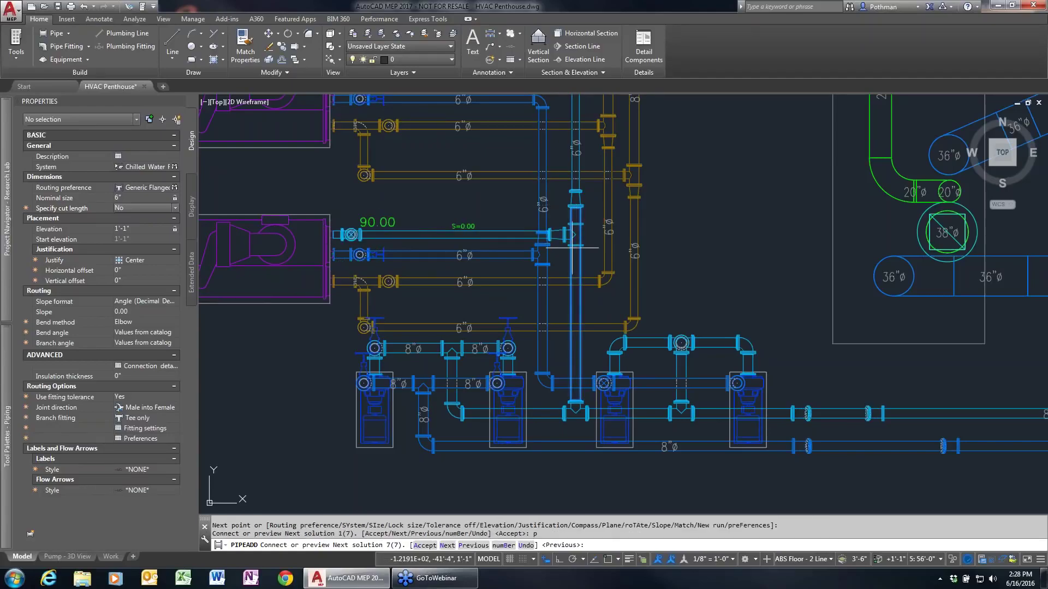
text(a)
key(Return)
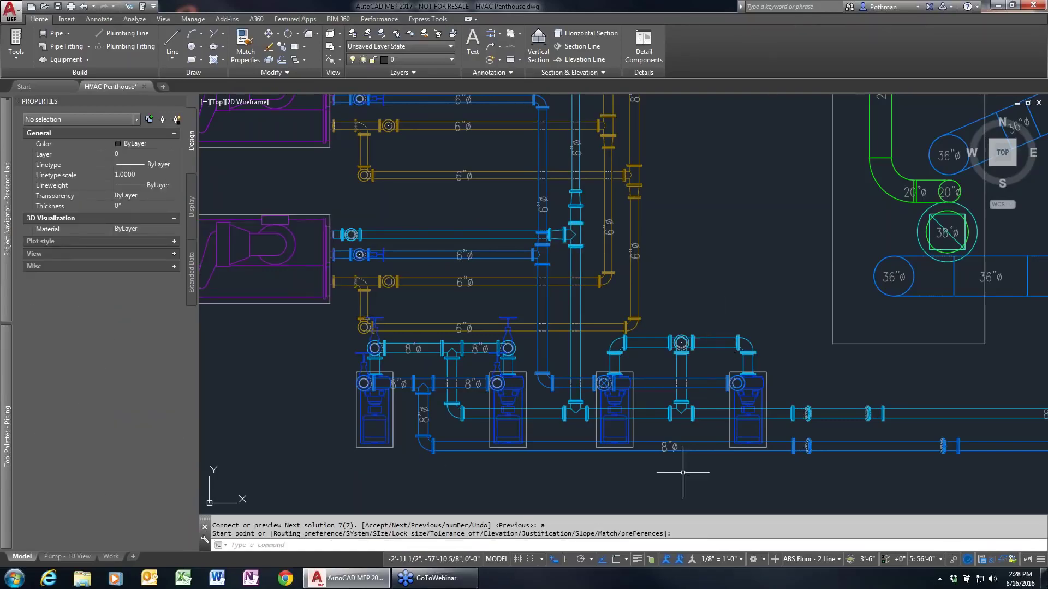
Select both chillers, the four pumps and their connected piping together and open them in the Object Viewer
scroll(419, 435, down, 2)
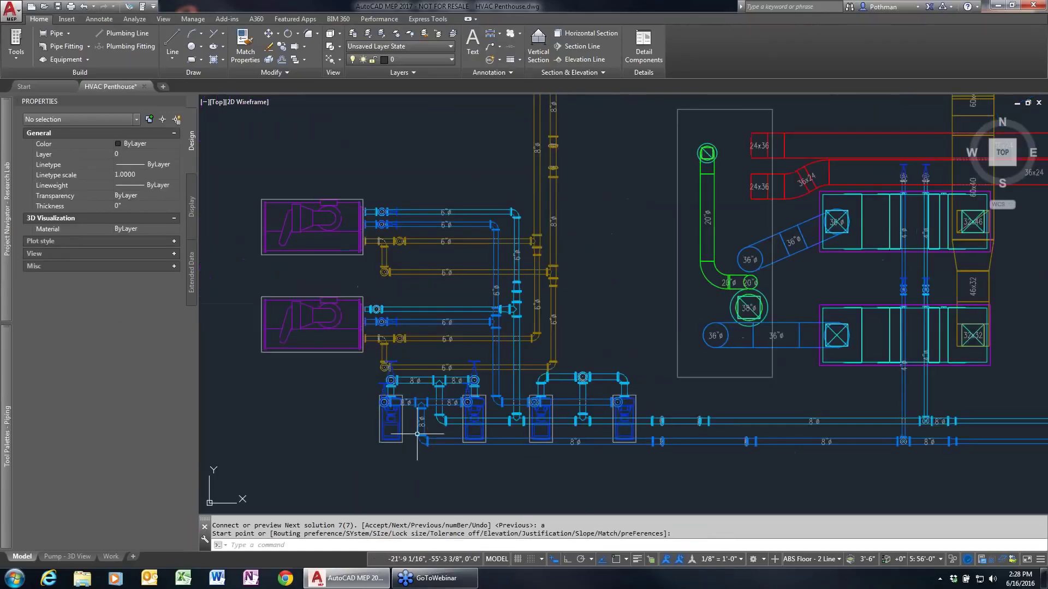
click(235, 461)
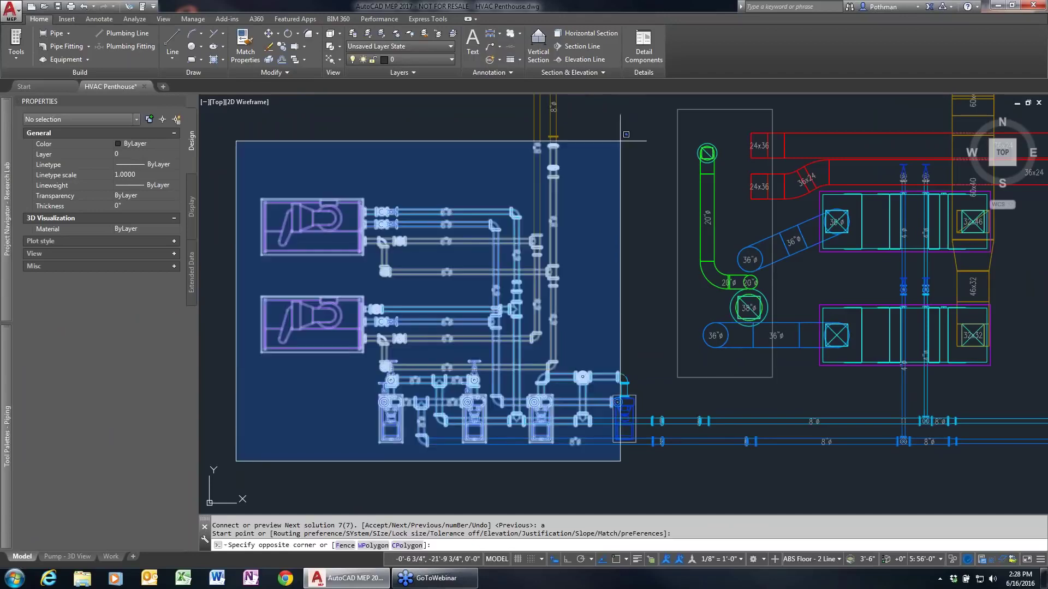
click(653, 165)
right_click(626, 290)
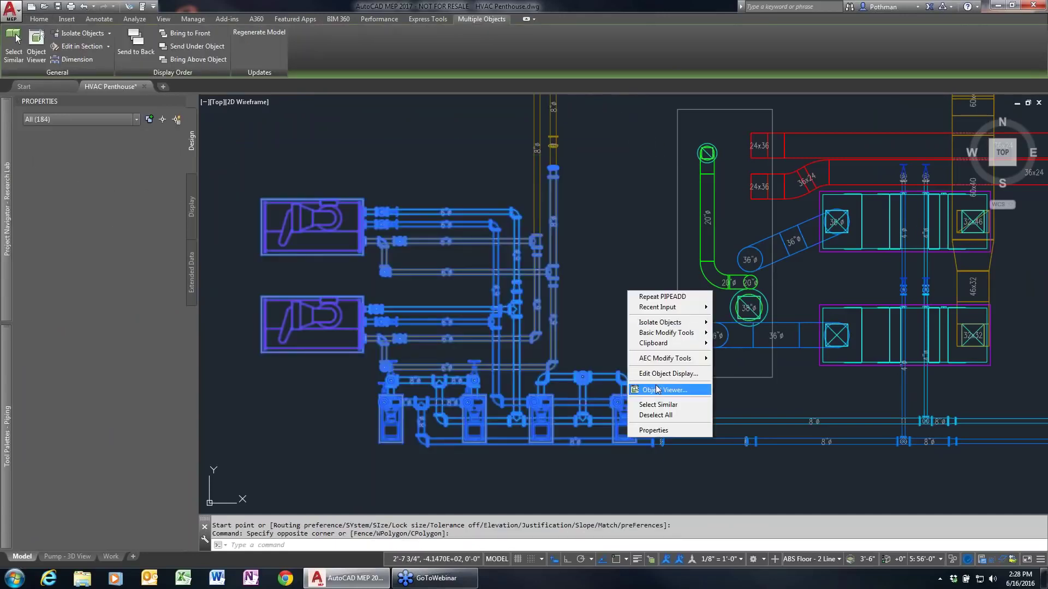
click(666, 388)
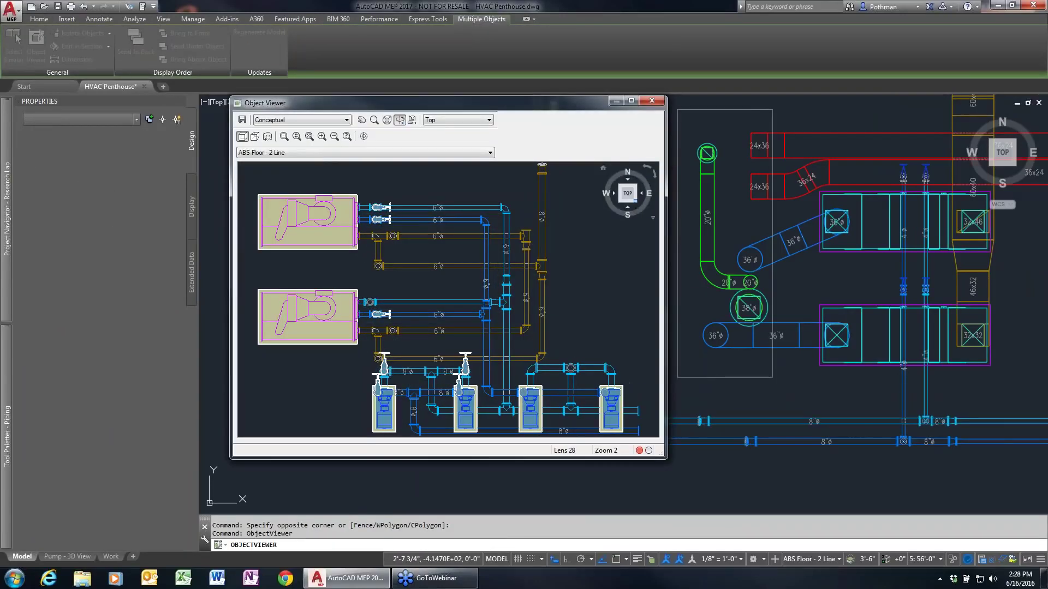
Examine the chiller and pump piping in 3D from an isometric view in an enlarged Object Viewer, orbit around it and close the viewer
click(636, 202)
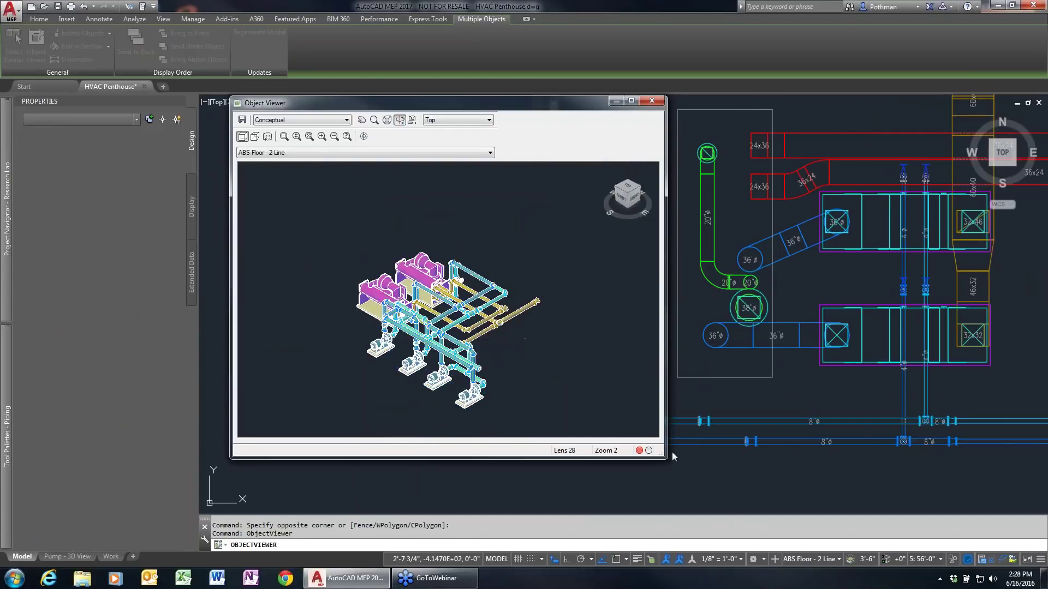
drag(664, 458, 940, 501)
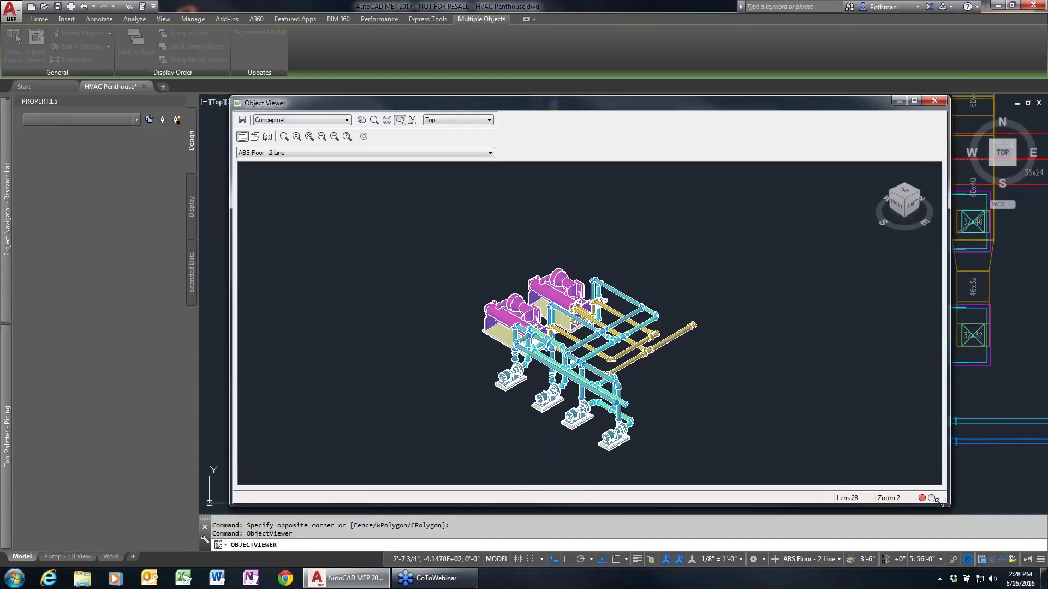
scroll(641, 382, up, 2)
drag(641, 391, 714, 353)
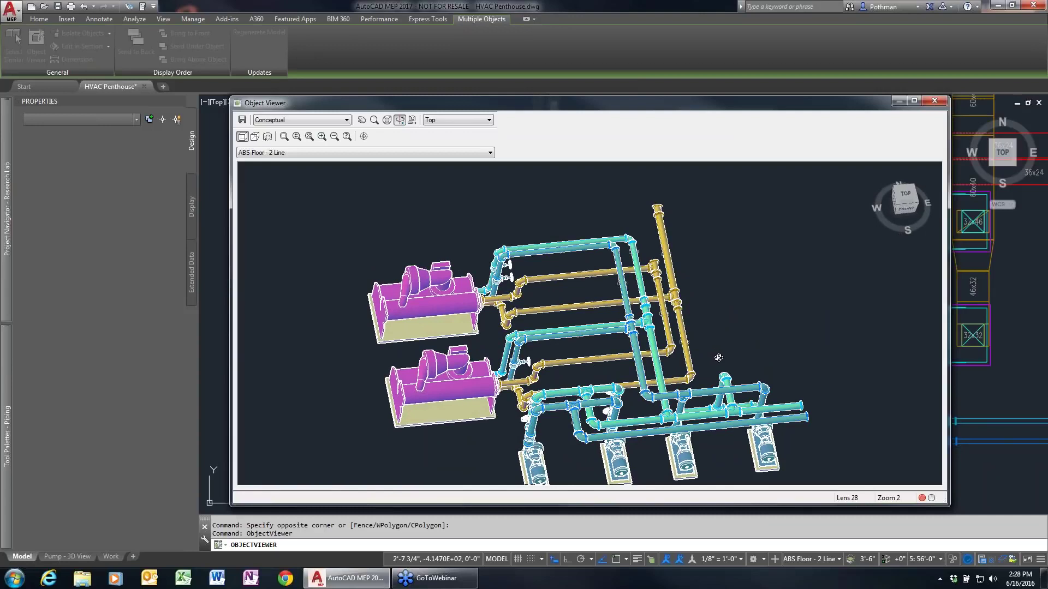
click(937, 102)
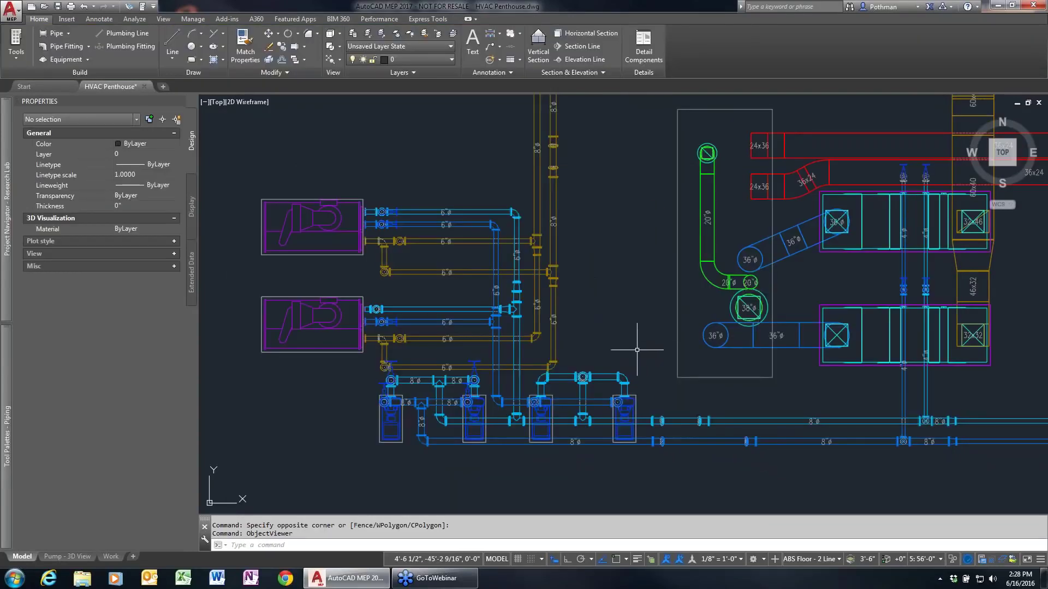
Open the Plbg Domestic Water 2Fl construct from the project and select the long horizontal cold water line in the men's restroom
mouse_move(603, 375)
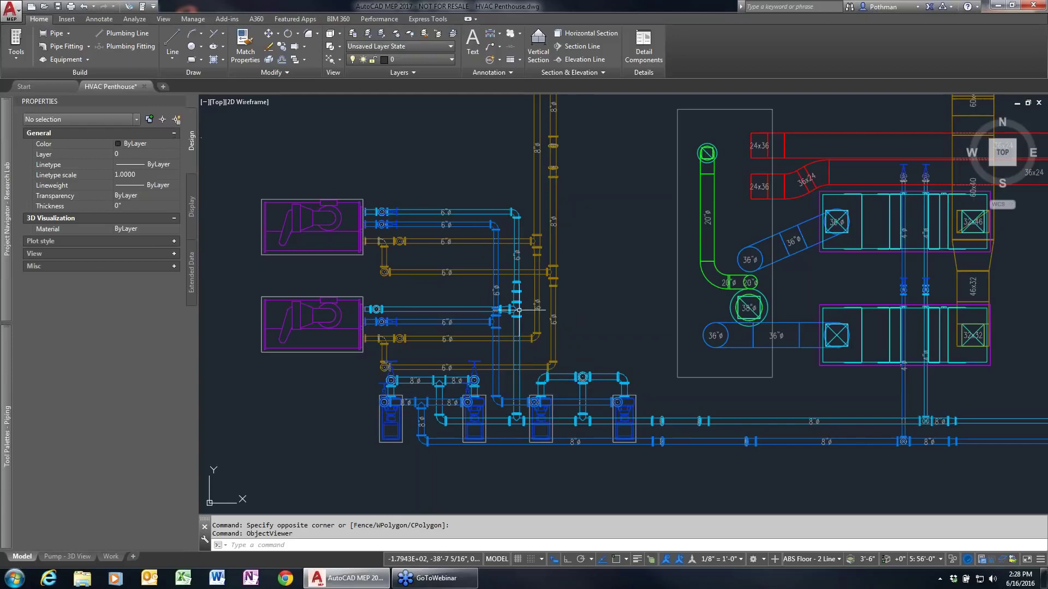
click(8, 226)
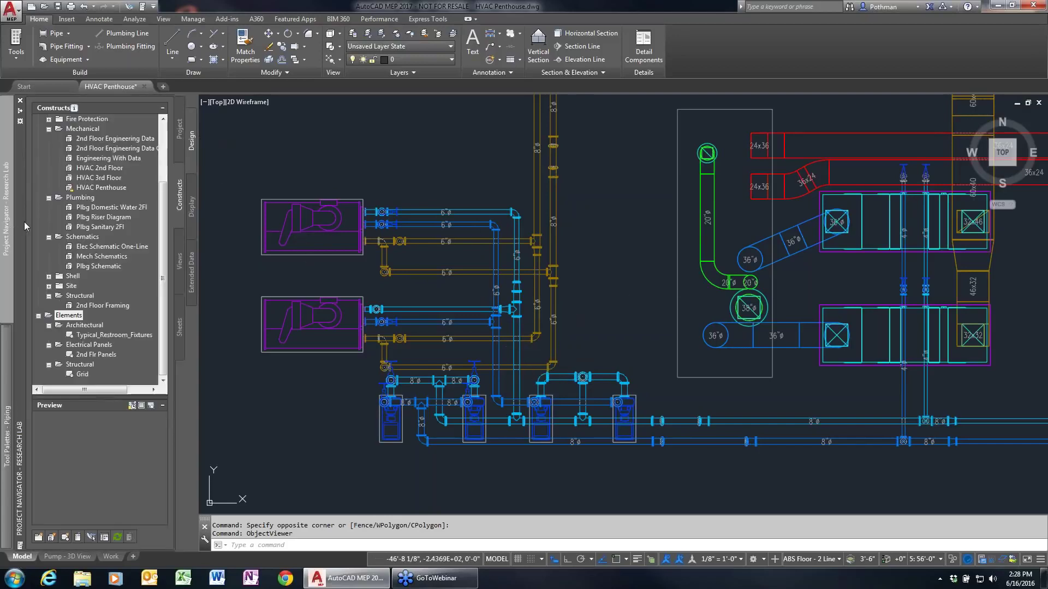
click(96, 211)
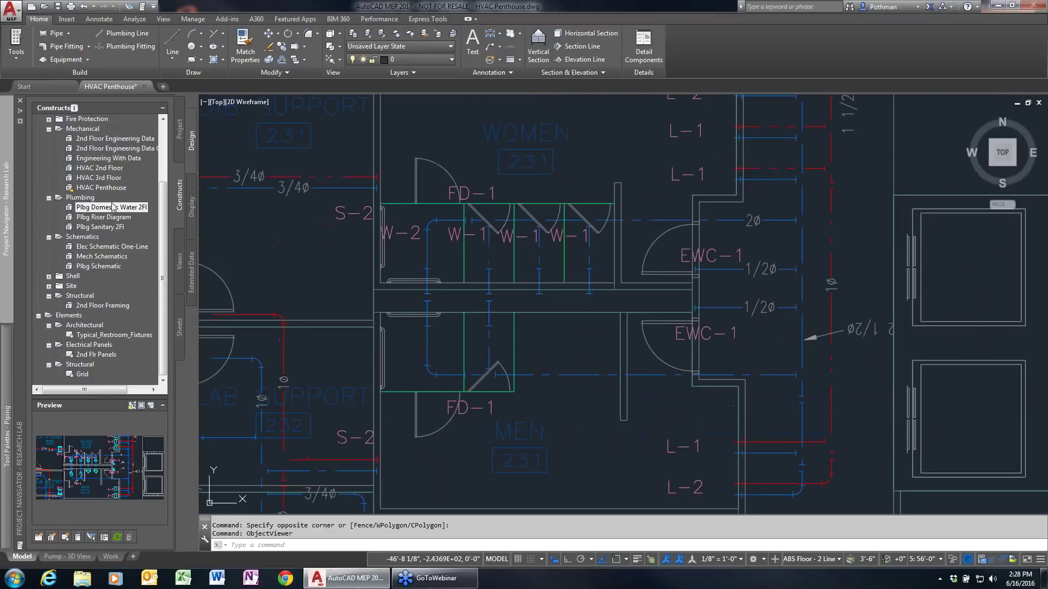
double_click(113, 206)
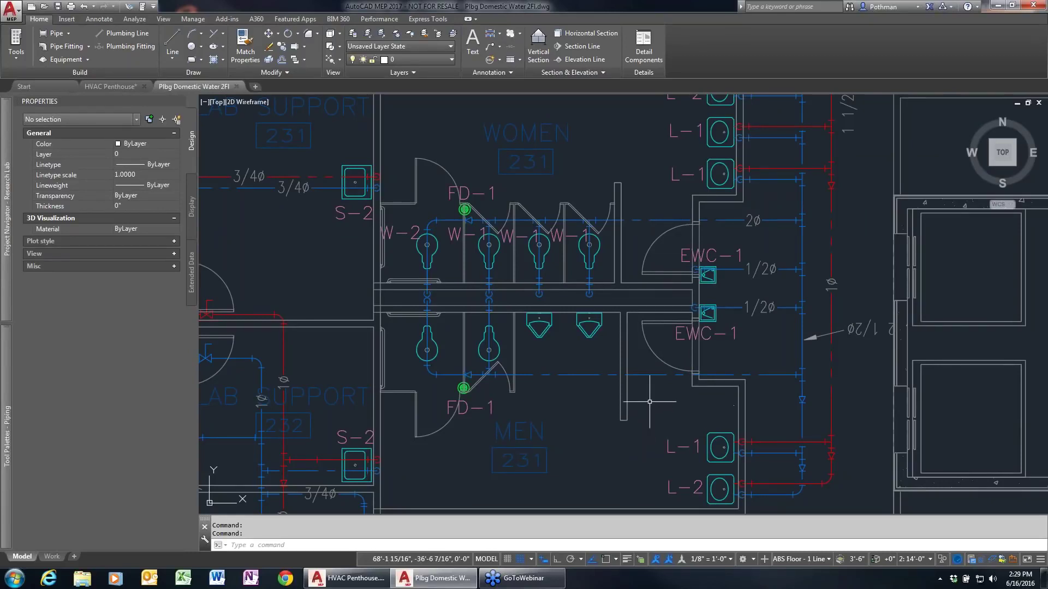
click(658, 375)
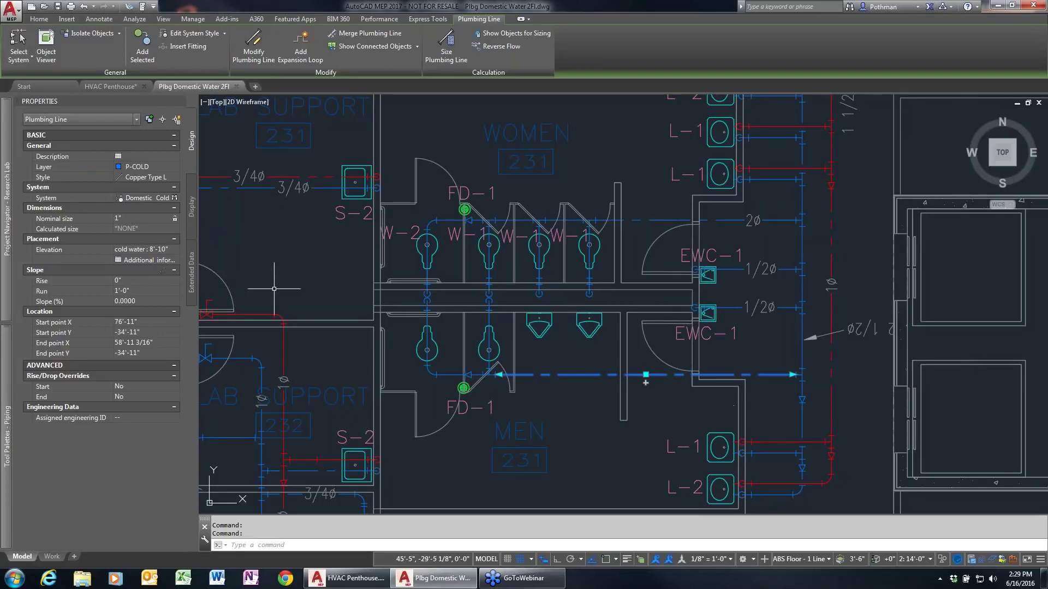
Start a plumbing line with the men's restroom horizontal cold water line's properties, beginning on that line directly below the left urinal
key(Escape)
scroll(542, 392, up, 2)
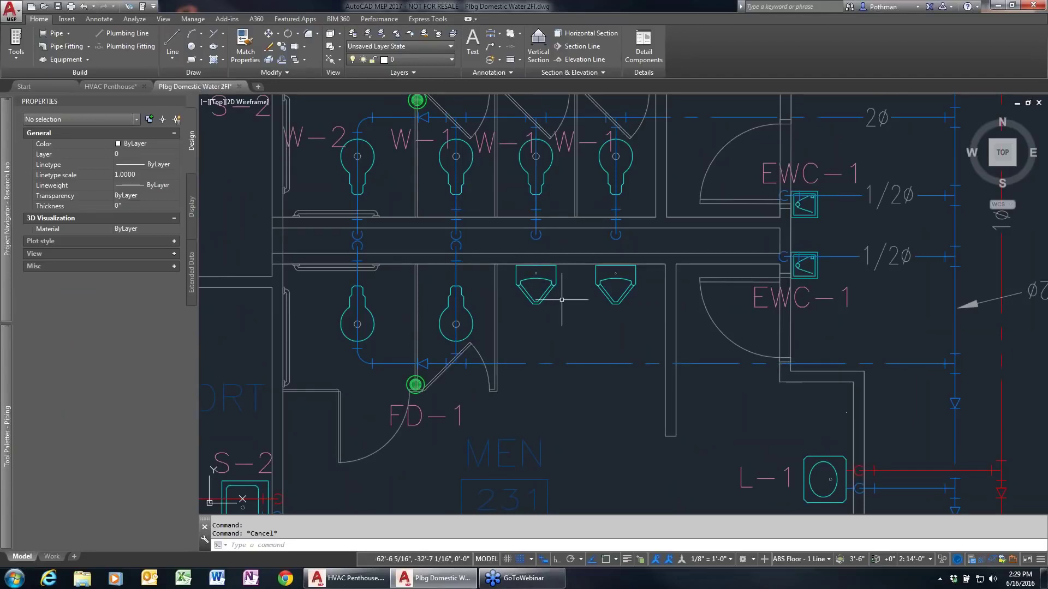
click(555, 284)
key(Escape)
click(587, 363)
right_click(582, 363)
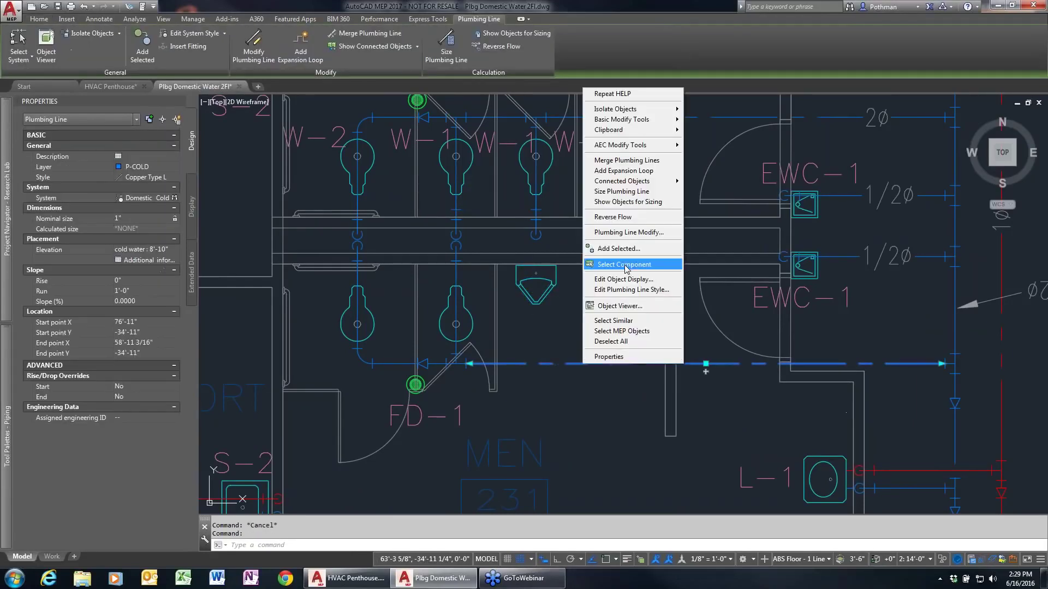
click(618, 249)
click(535, 362)
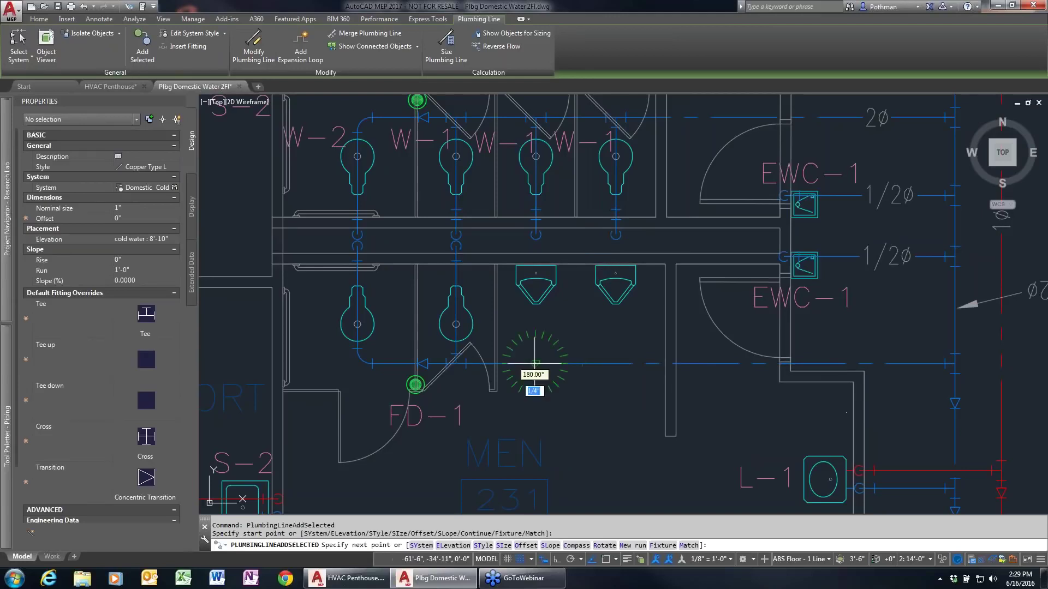
Connect the new branch to the left urinal's Cold Water connector, adding a riser for the elevation difference, and end the command
click(536, 273)
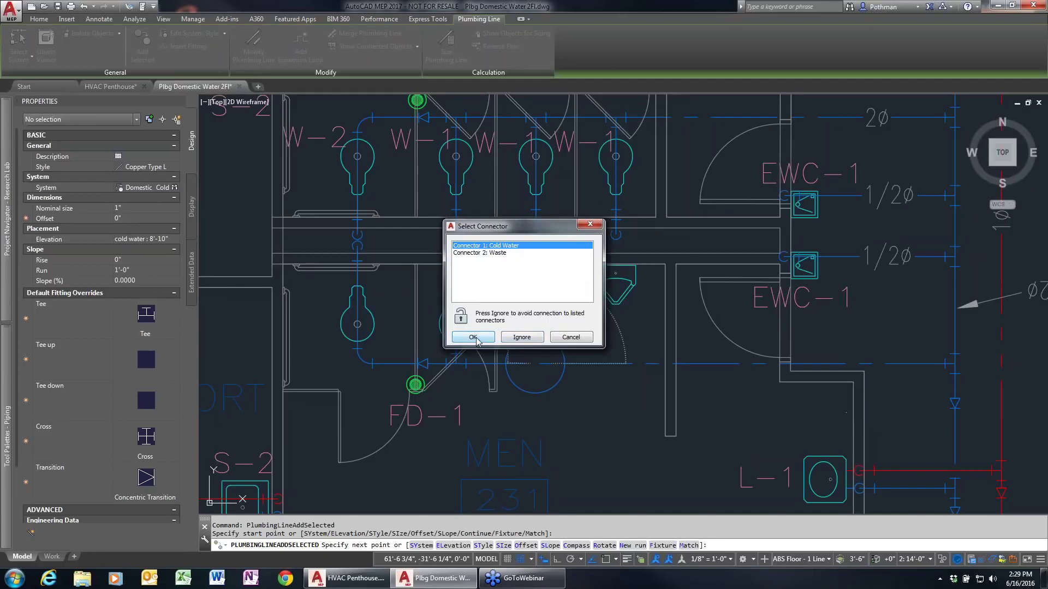
click(498, 254)
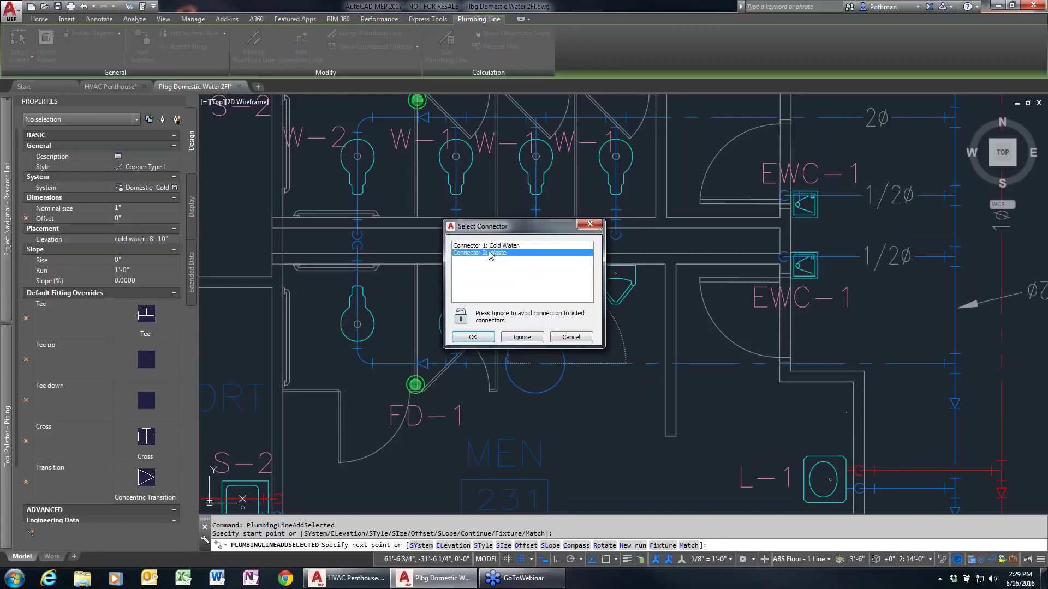
click(494, 246)
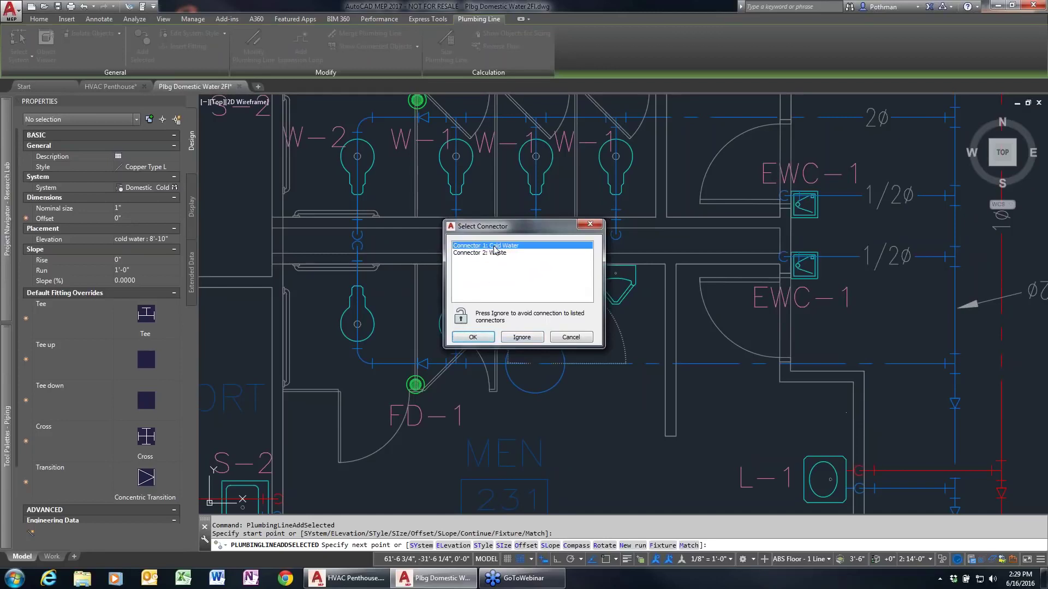
click(473, 338)
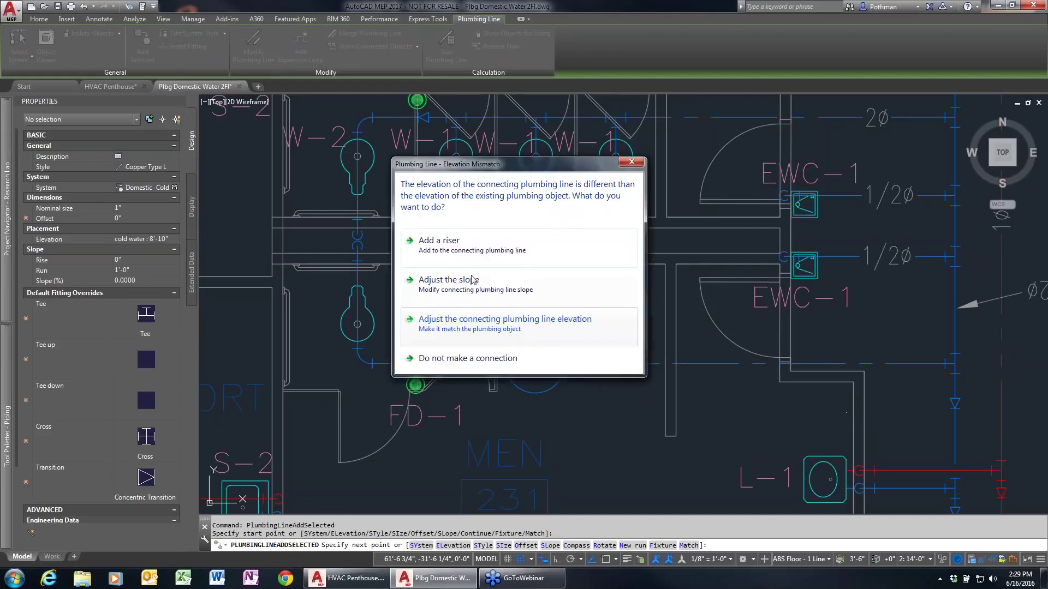
click(450, 245)
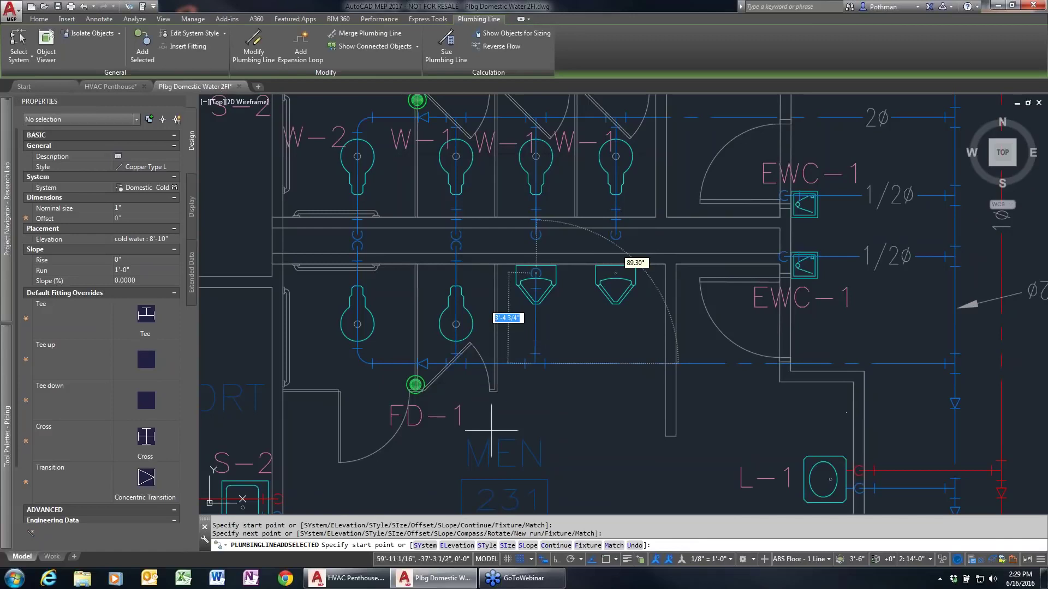
key(Escape)
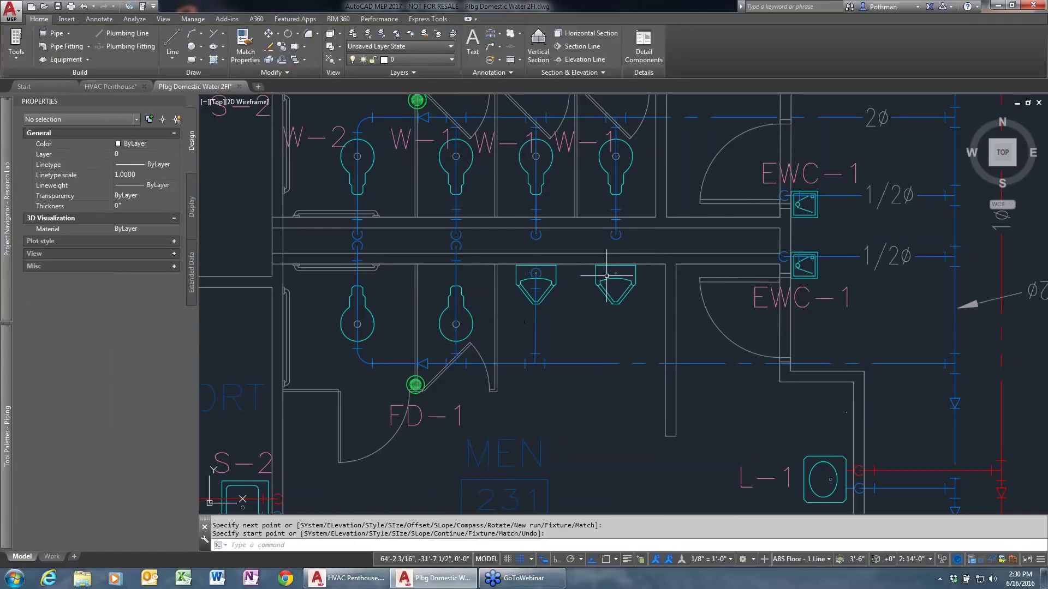
Start a pipe from the right urinal's connector, accepting the cast iron Commercial Pipe as the substitute part
click(611, 278)
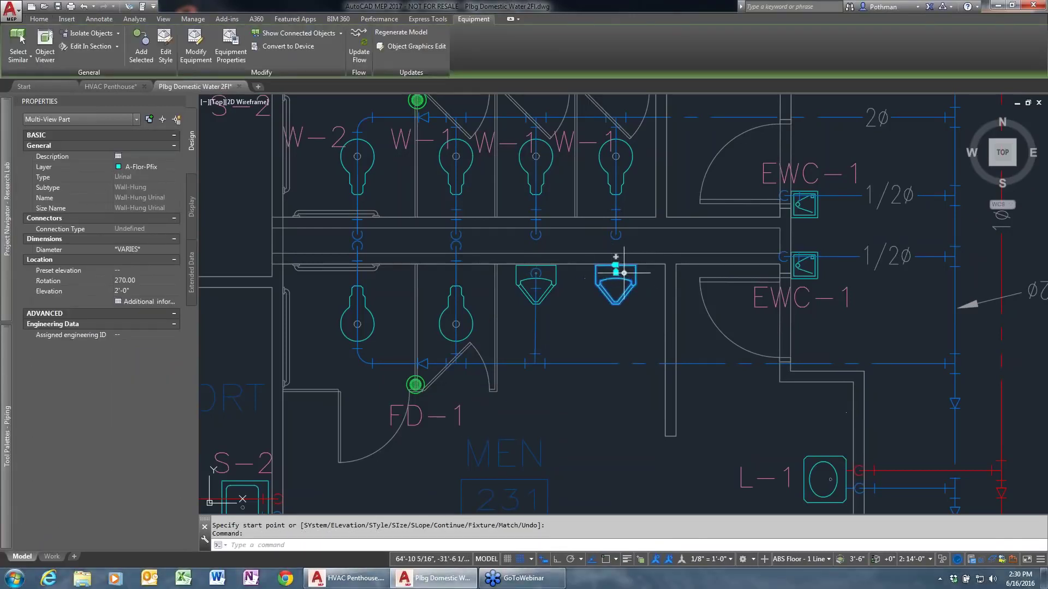
click(615, 257)
click(490, 358)
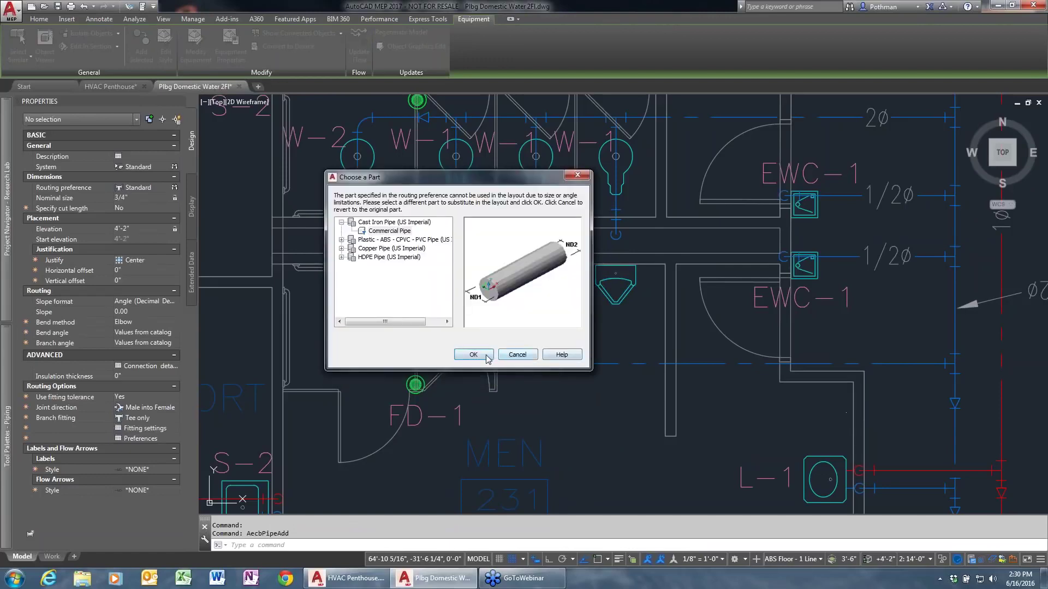
click(473, 355)
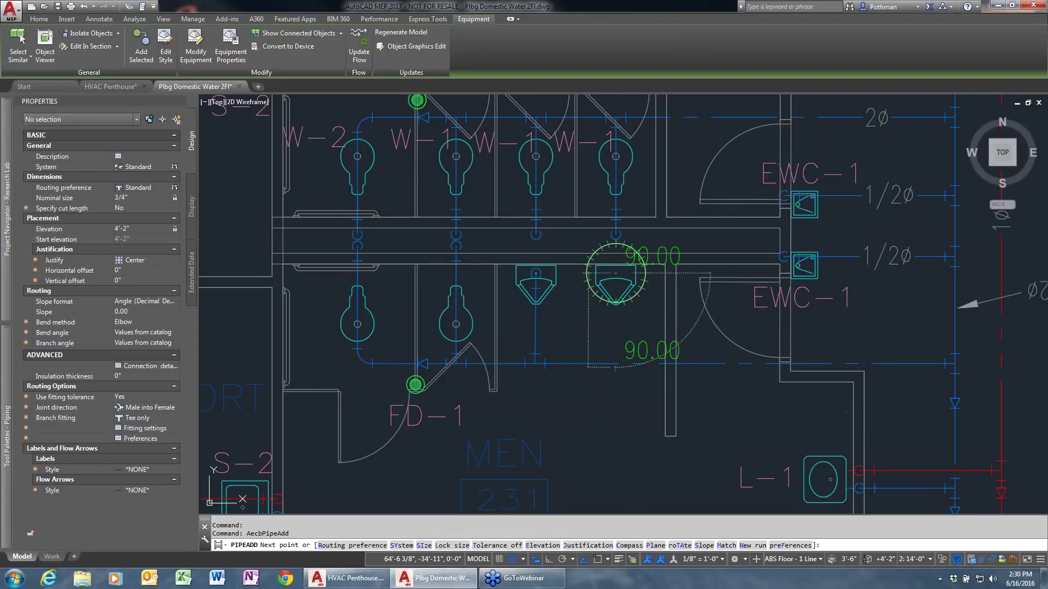
click(616, 364)
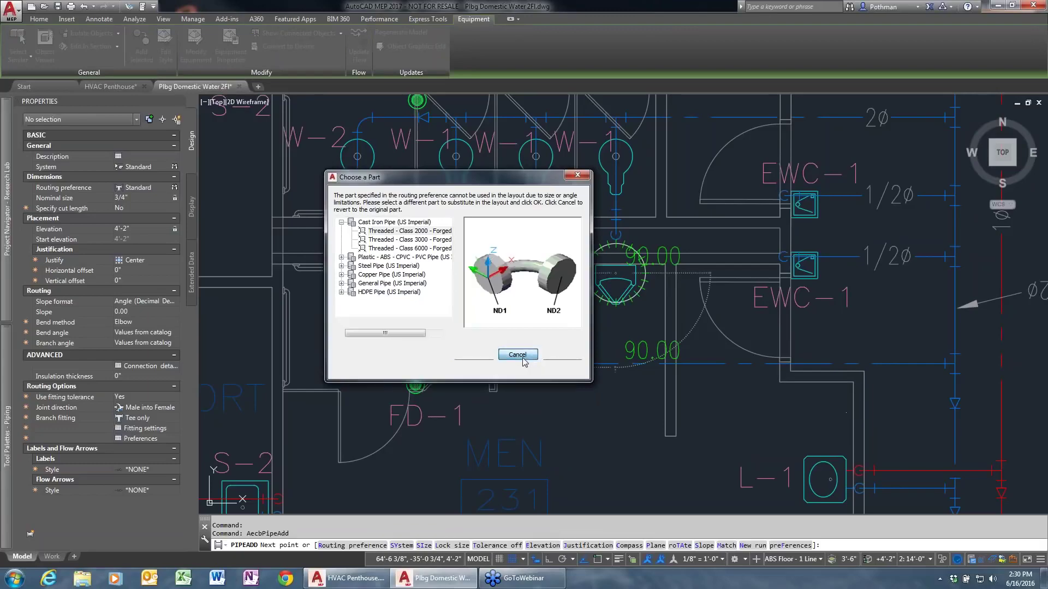
click(517, 355)
key(Escape)
key(Escape)
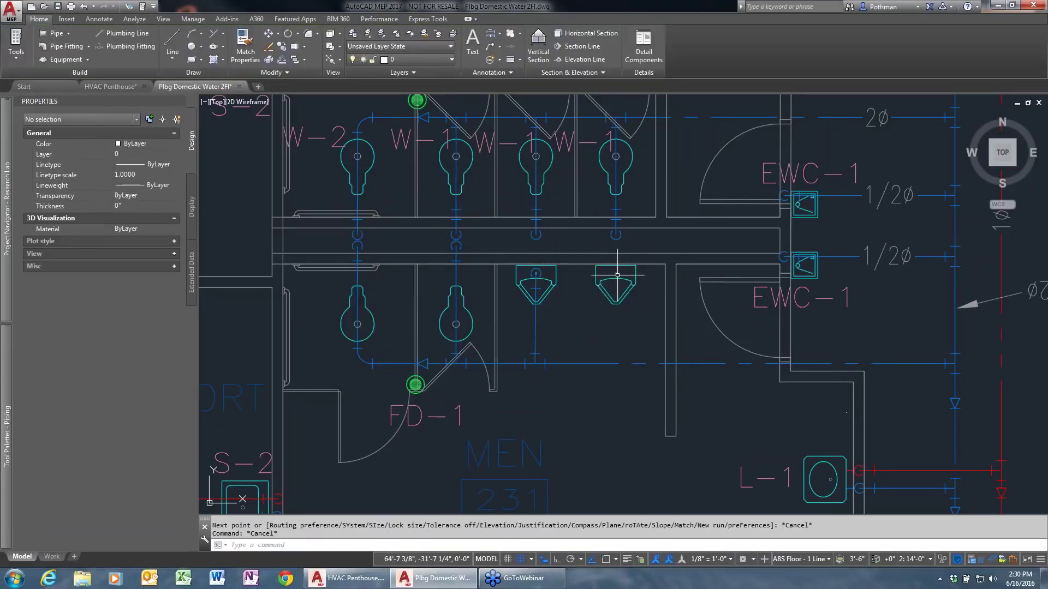
Add a matching cold water plumbing line from the men's room main to the unconnected urinal's Cold Water connector, adding a riser for the elevation mismatch
click(610, 366)
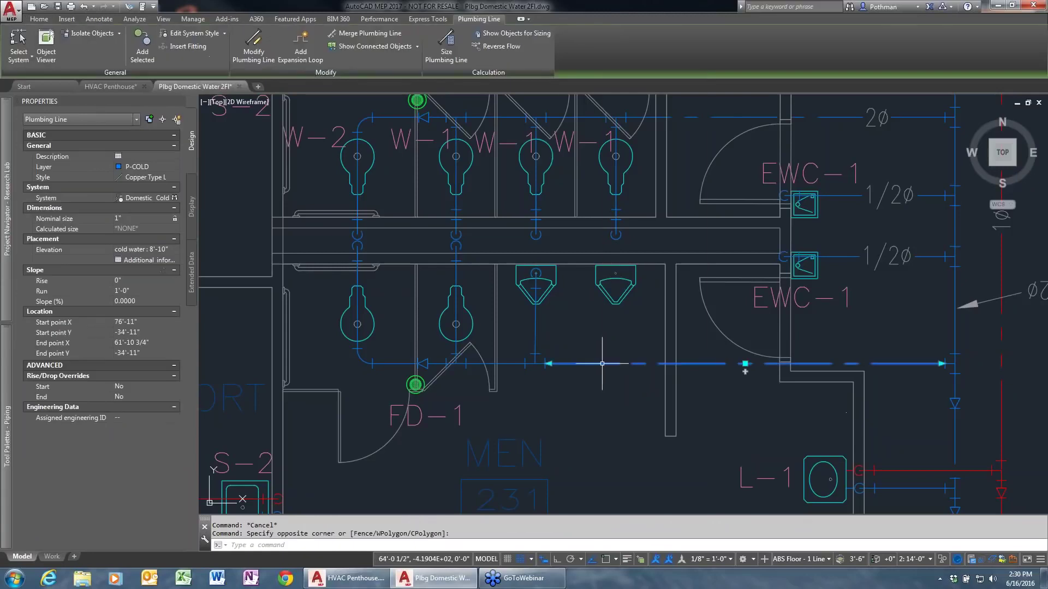
right_click(604, 357)
click(652, 251)
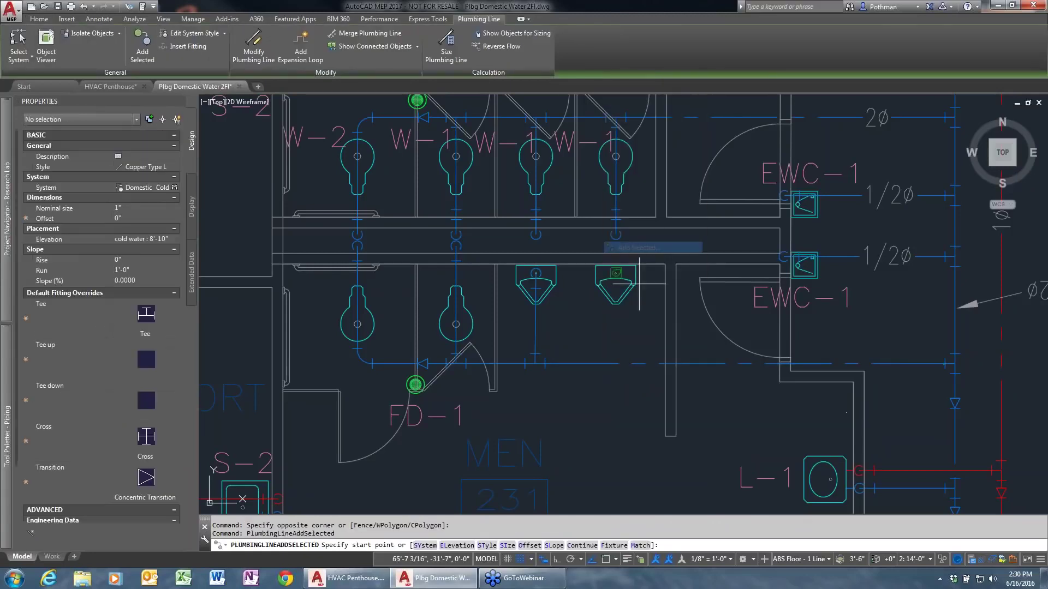
click(613, 363)
click(616, 272)
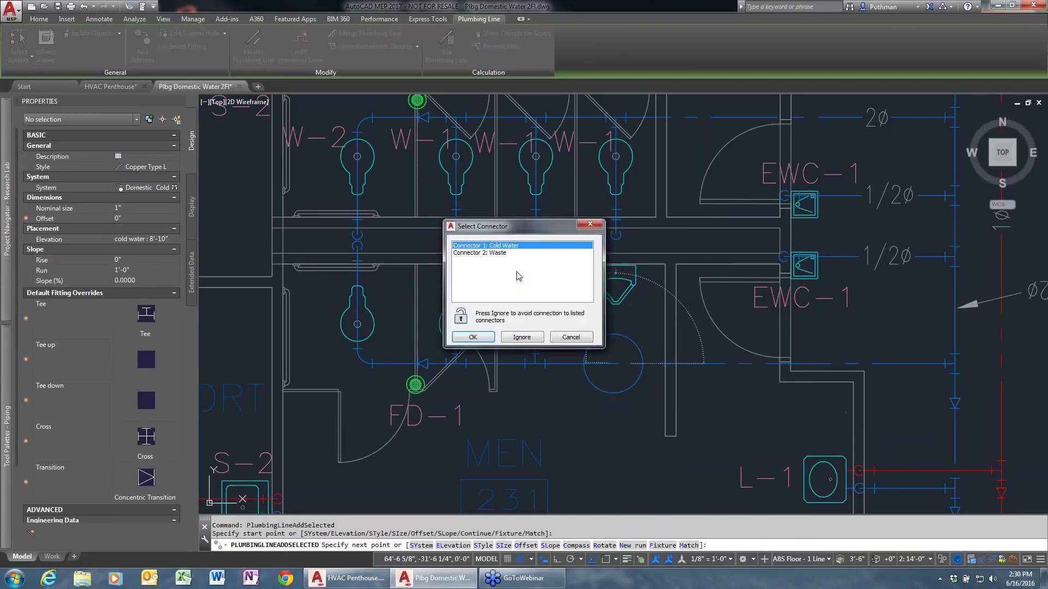
click(489, 341)
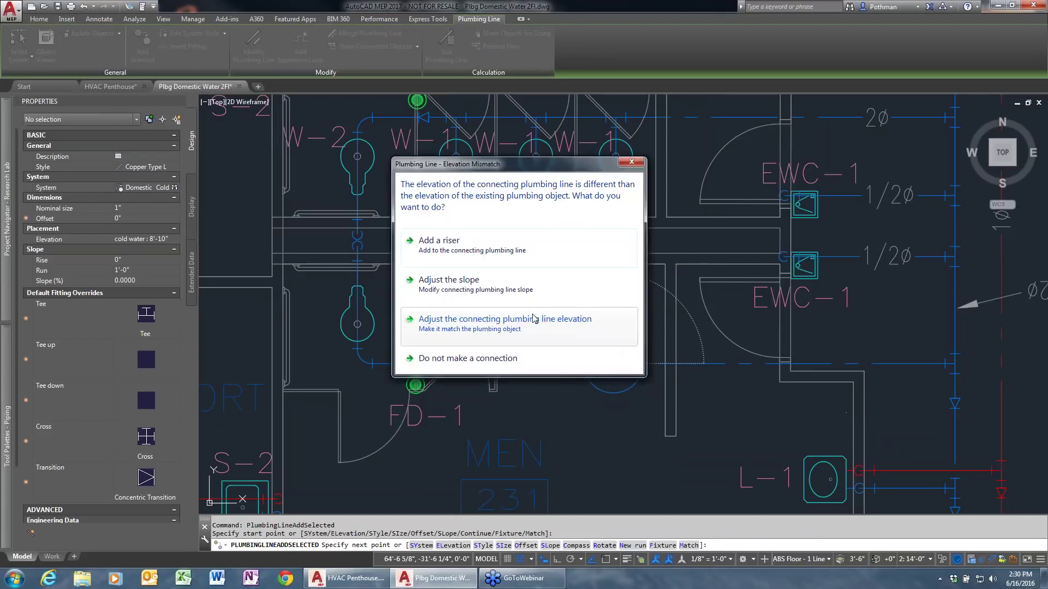
click(467, 247)
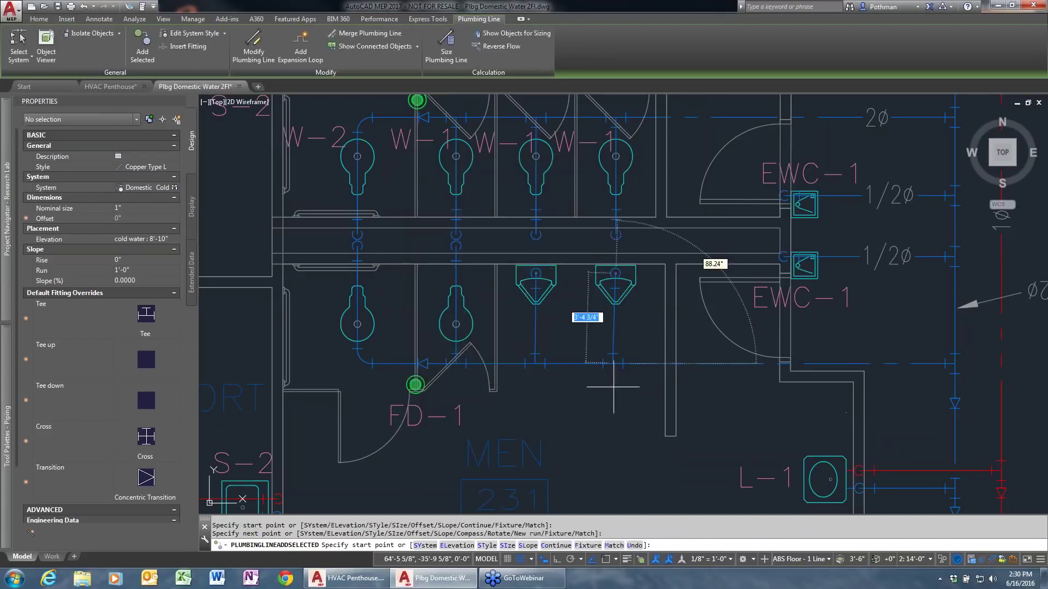
key(Return)
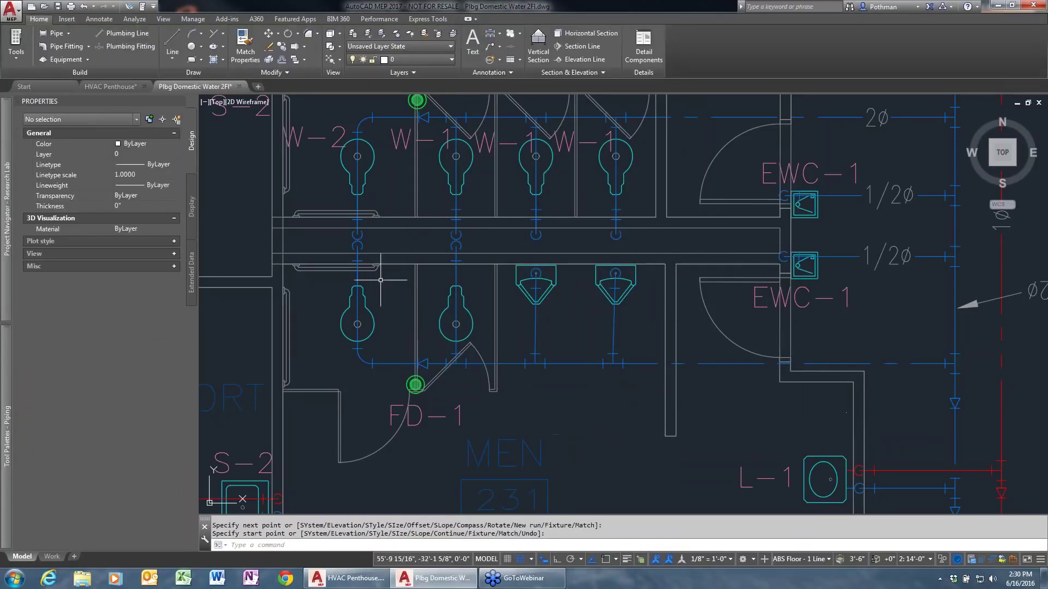
Tag both toilets in the men's room using the existing W-2 fixture tag style, placing each tag below its toilet
click(313, 135)
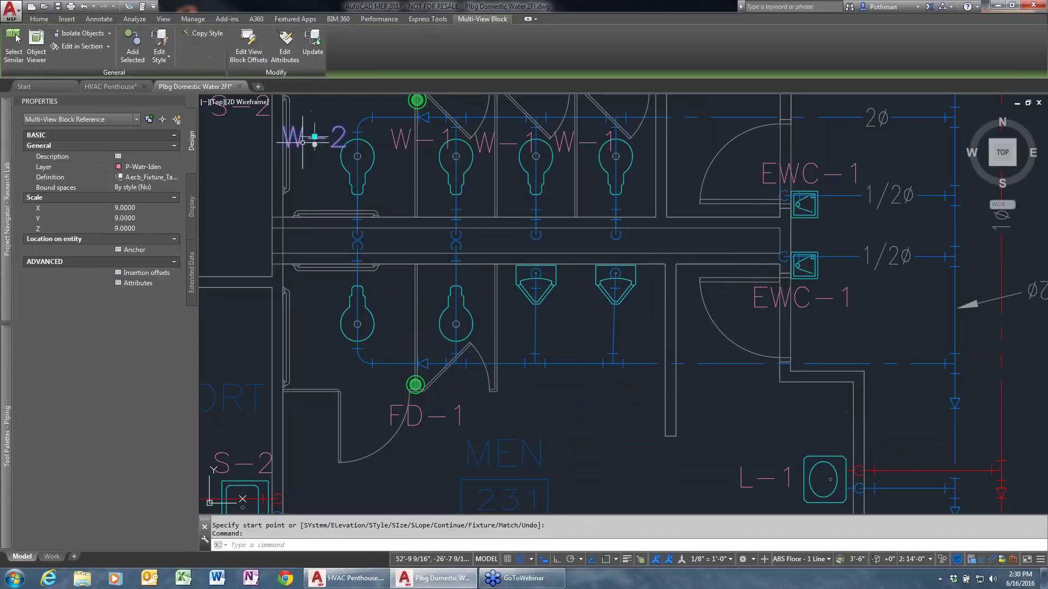
right_click(306, 143)
click(336, 278)
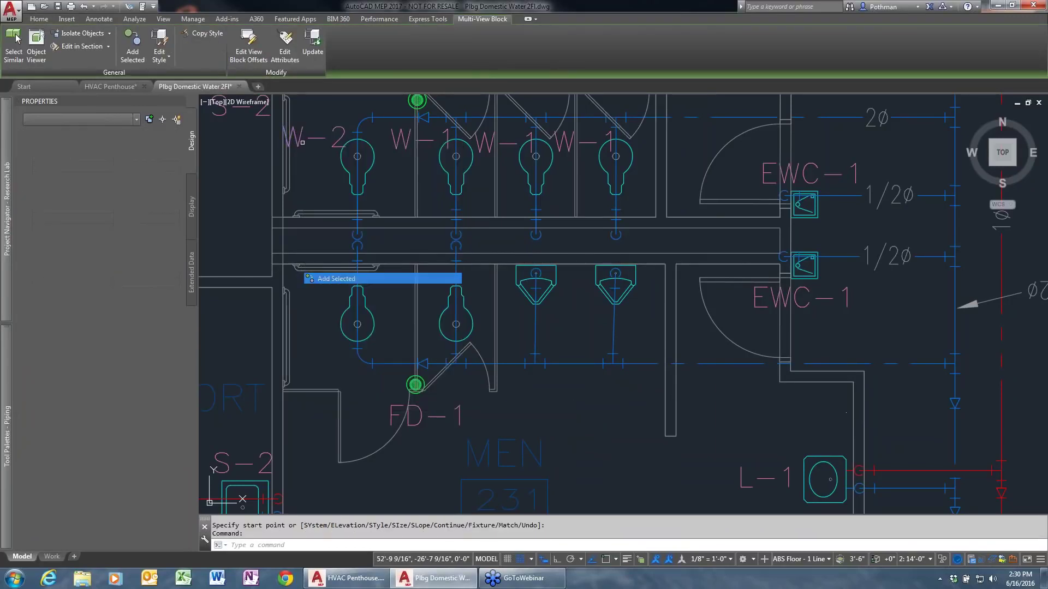
click(374, 325)
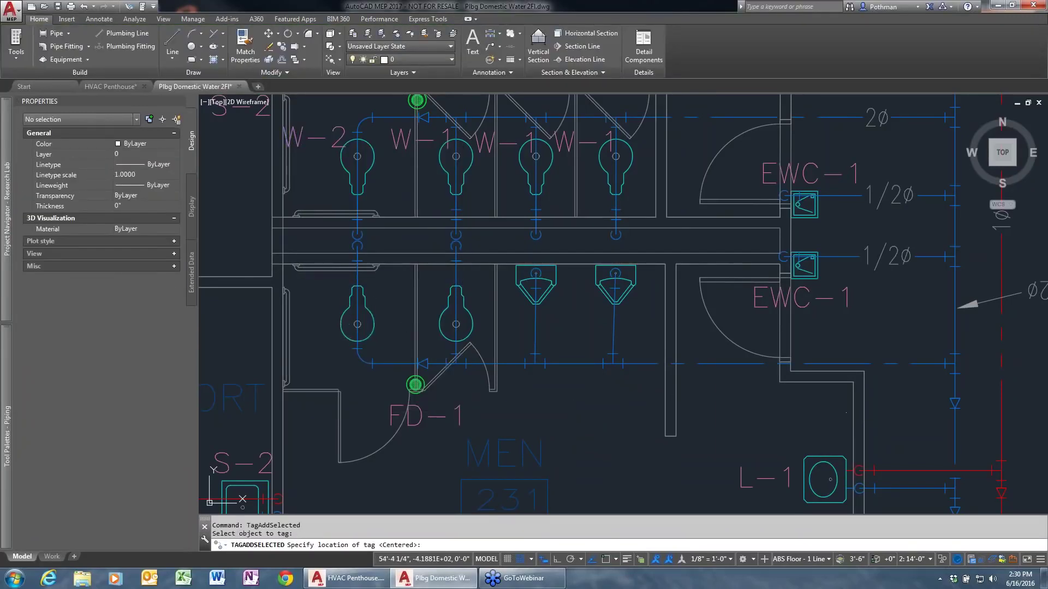
click(340, 356)
click(616, 347)
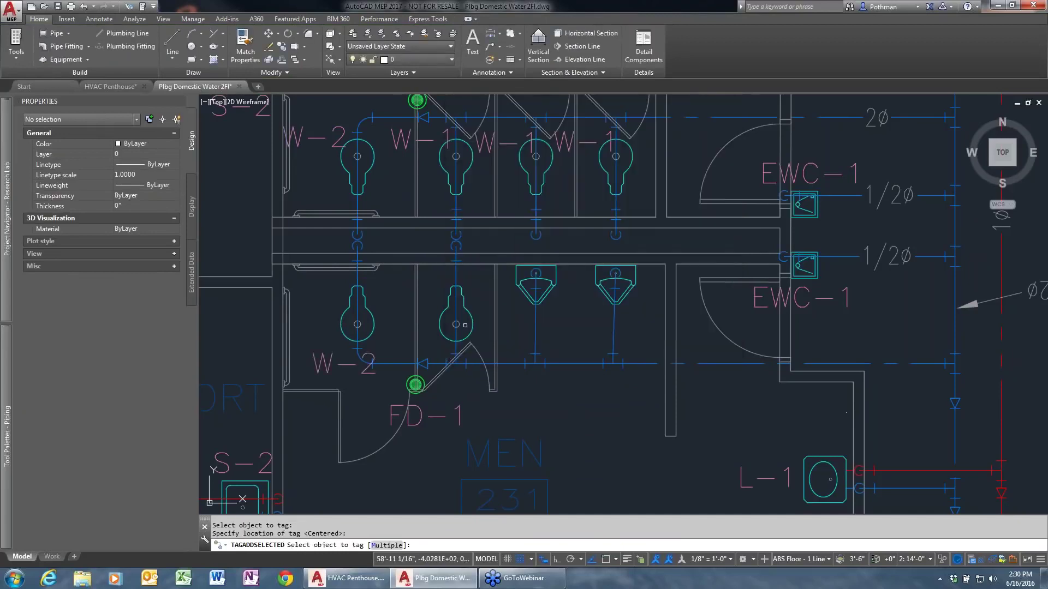
click(441, 309)
click(461, 392)
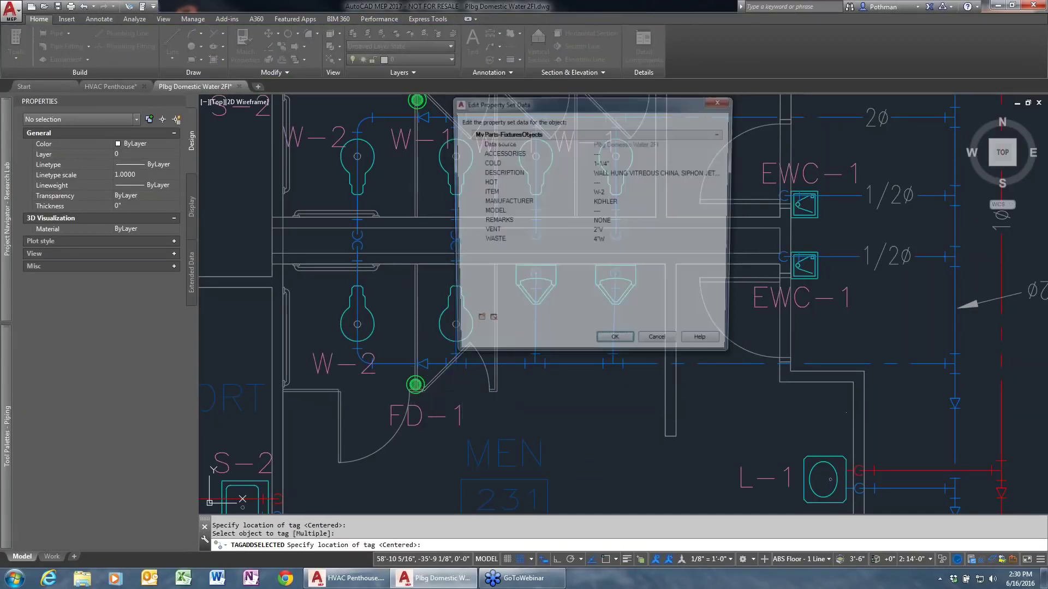
click(615, 337)
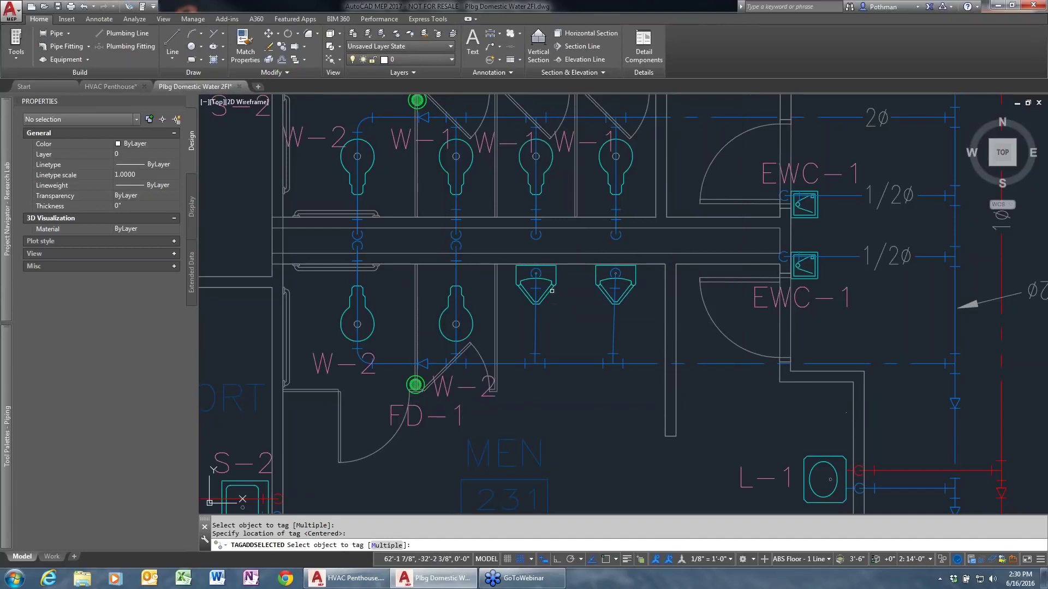
Tag both men's room urinals, placing each tag below its fixture and accepting the property set data
click(551, 291)
click(540, 326)
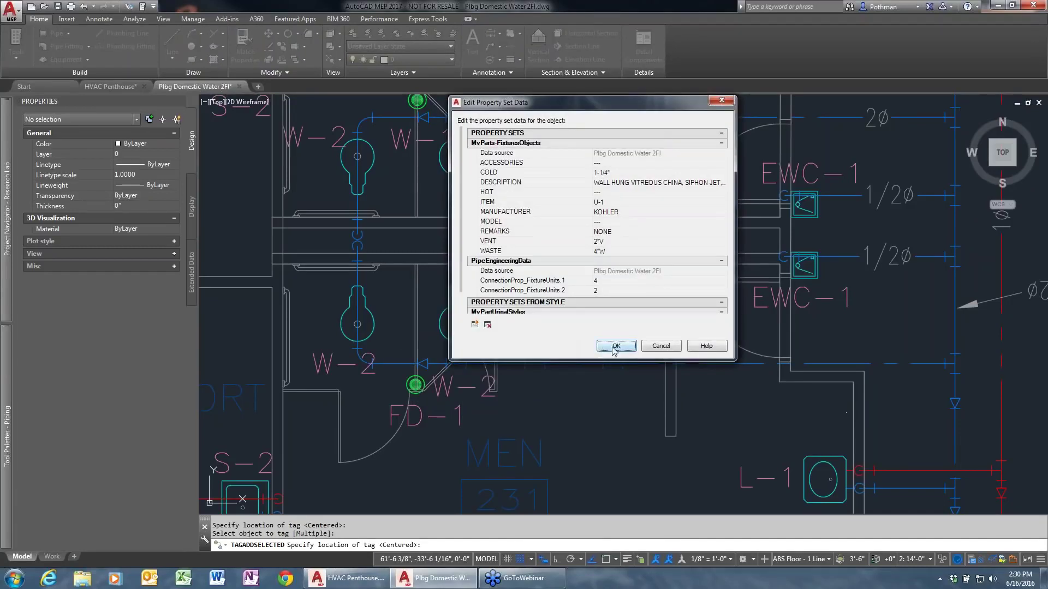
click(614, 348)
click(611, 289)
click(604, 356)
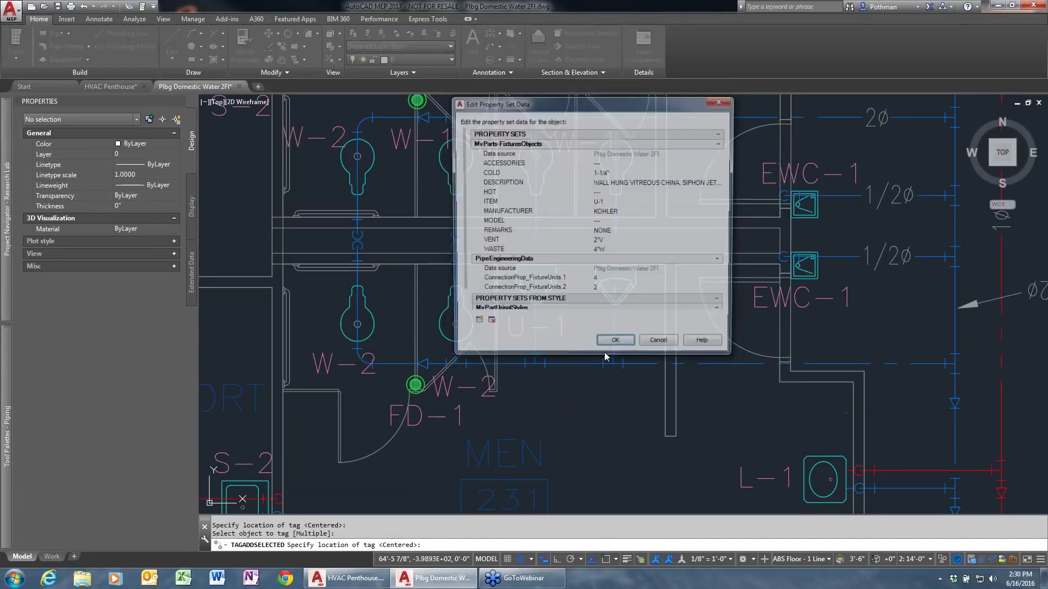
click(615, 339)
key(Return)
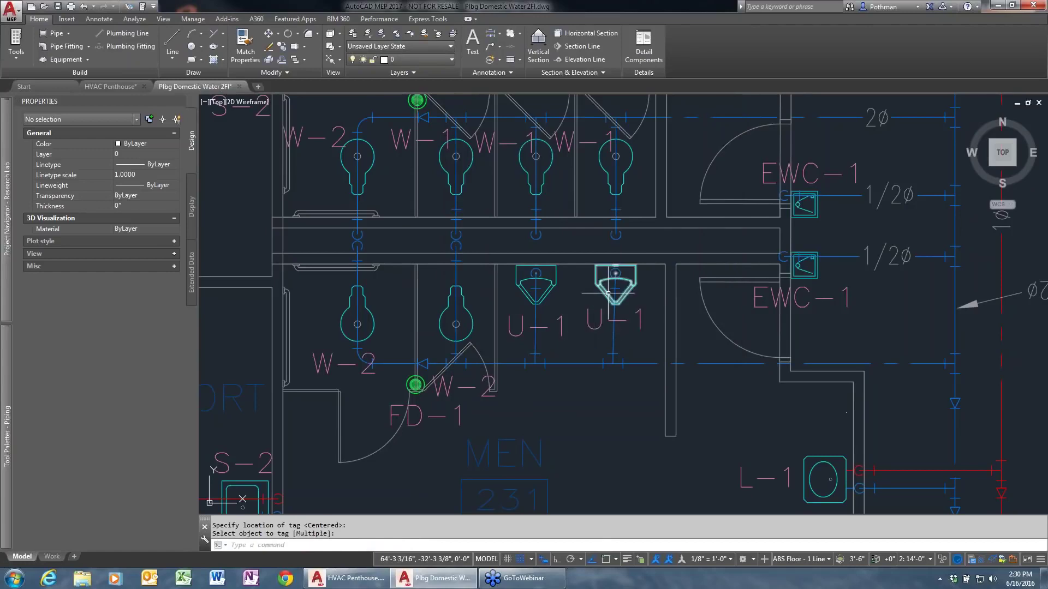
Review the extended property set data of the newly connected urinal
click(608, 293)
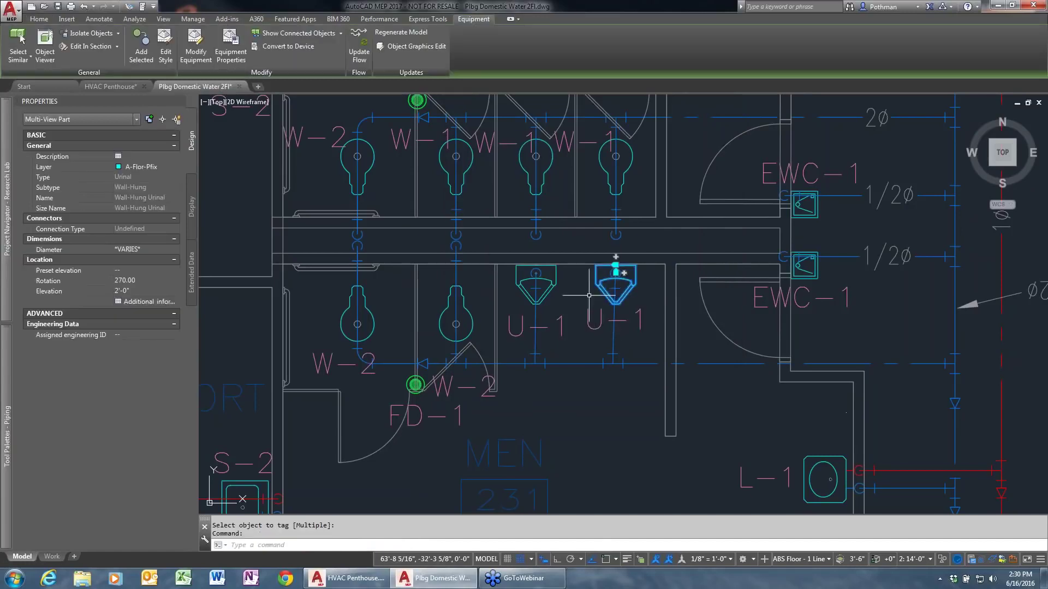
click(192, 272)
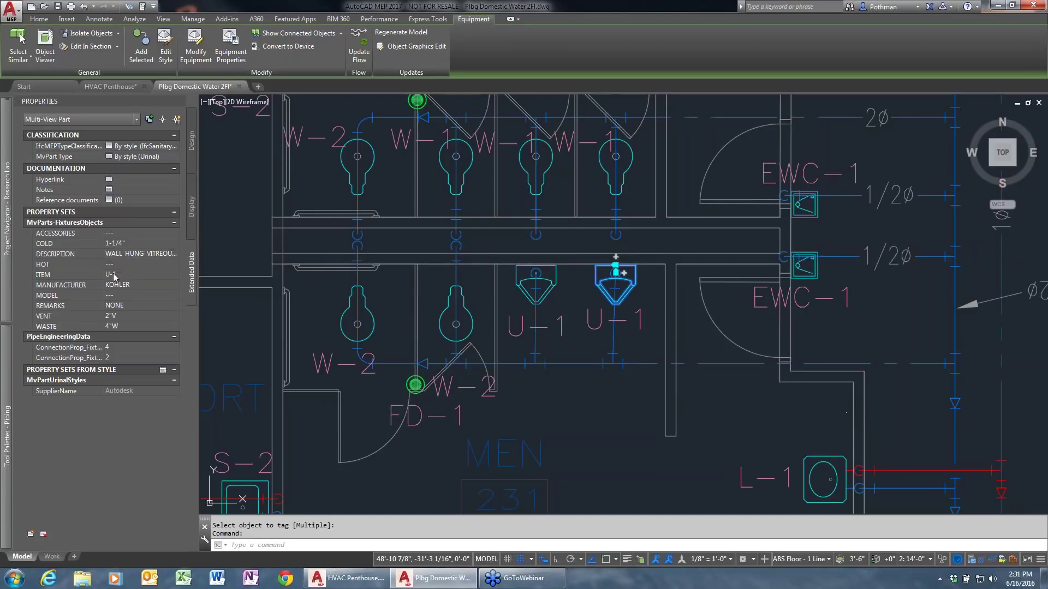
key(Escape)
Switch the workspace from Piping to Plumbing
scroll(660, 303, down, 5)
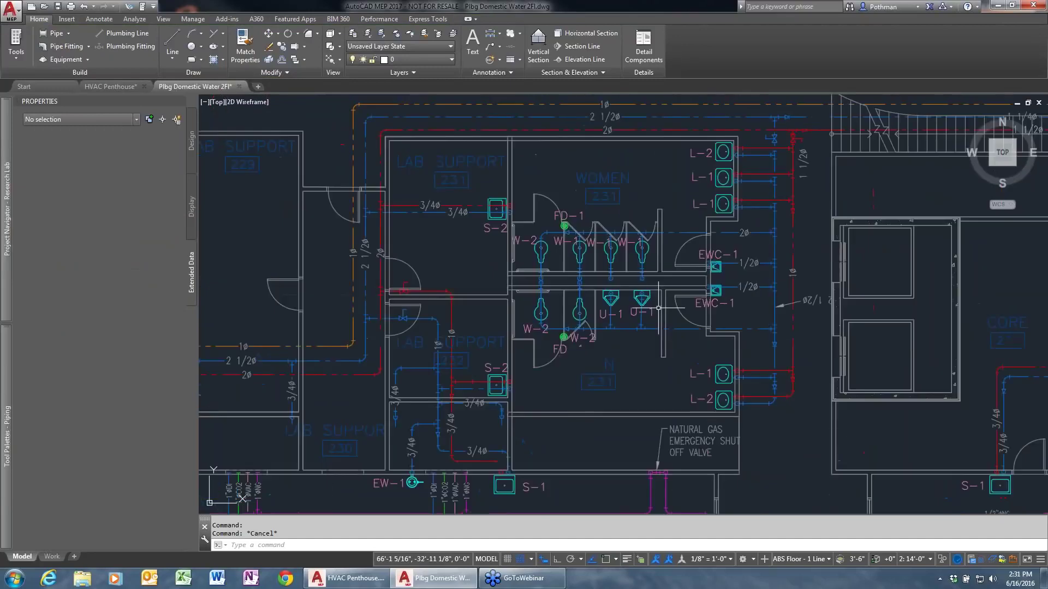
scroll(645, 232, down, 6)
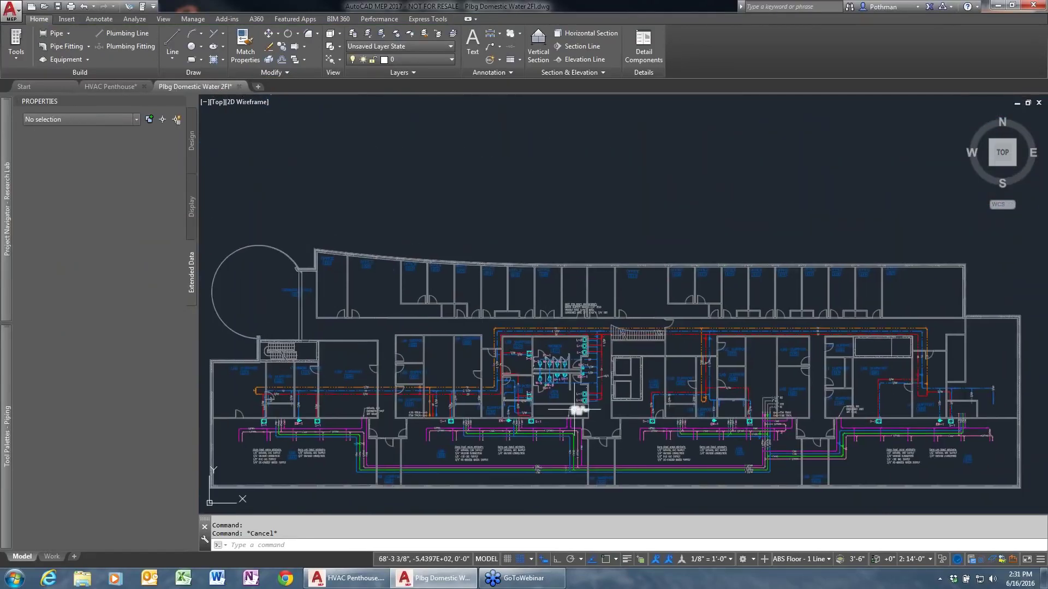
click(753, 559)
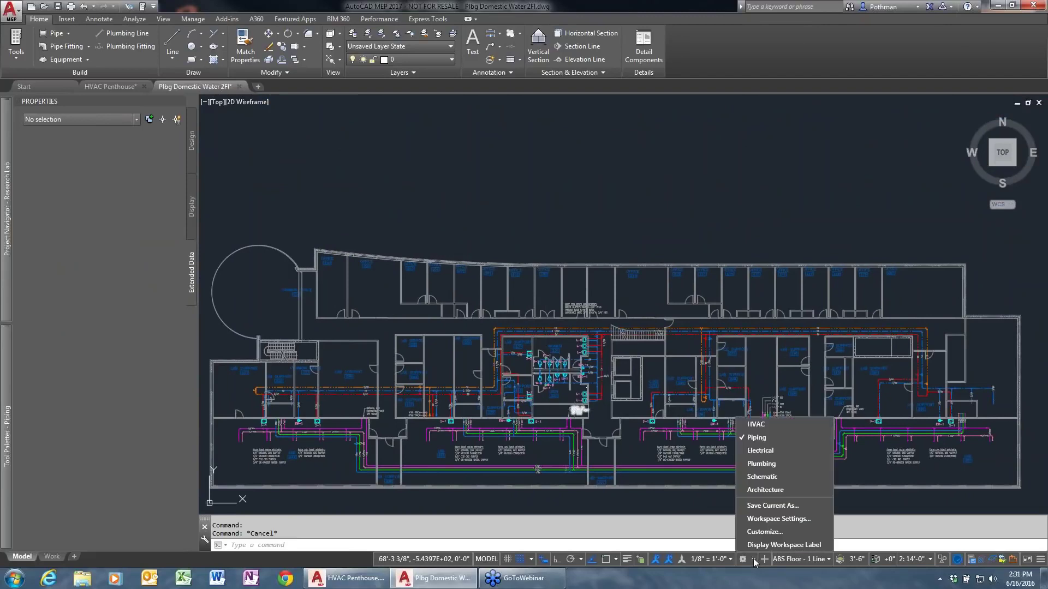
click(762, 464)
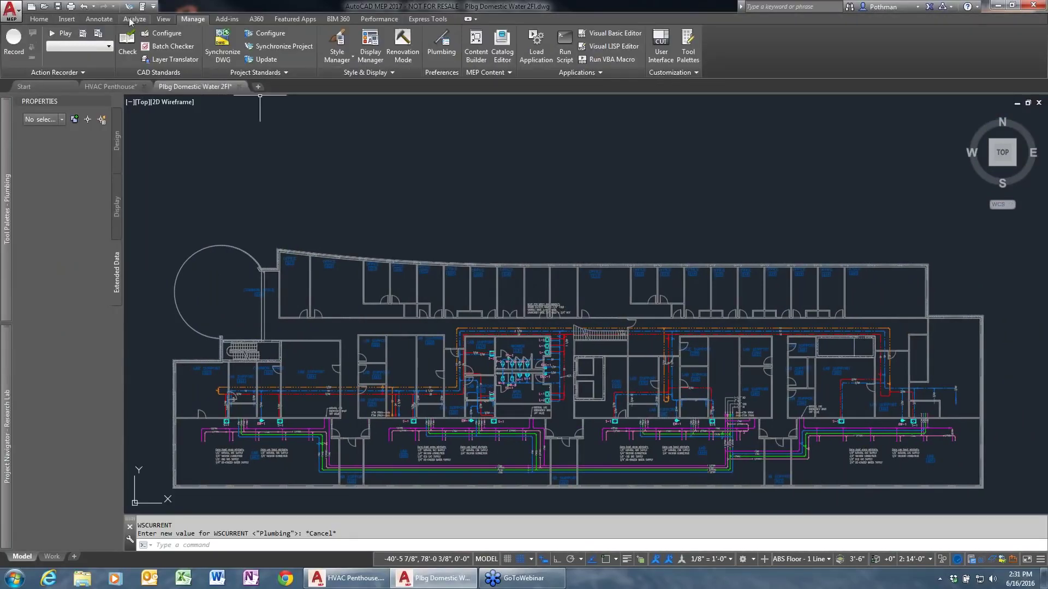
Add a plumbing fixture and equipment schedule of all objects above the floor plan at its default size and examine its rows
click(99, 19)
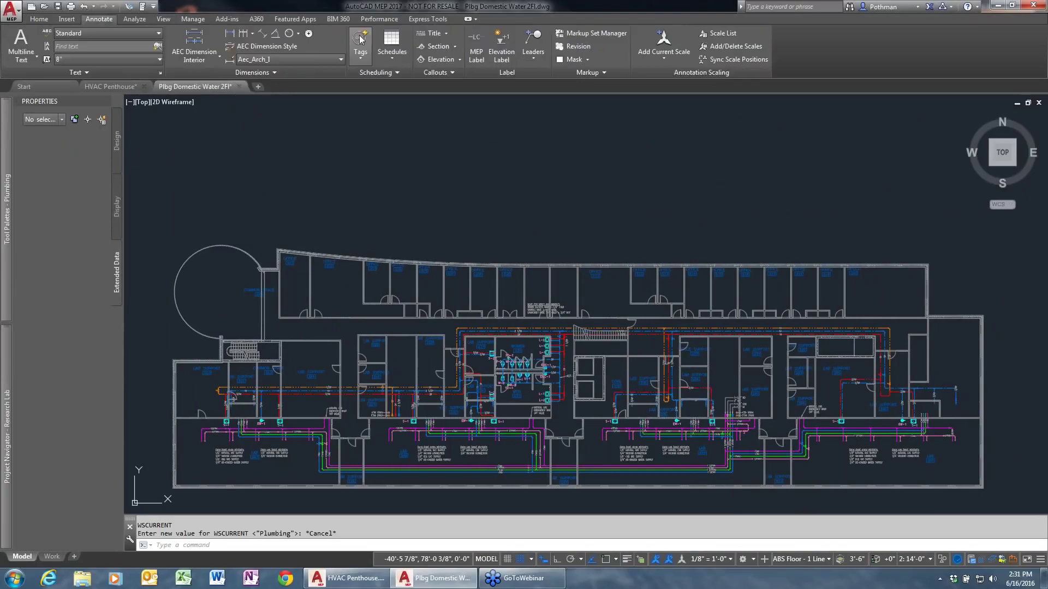
click(402, 58)
click(410, 79)
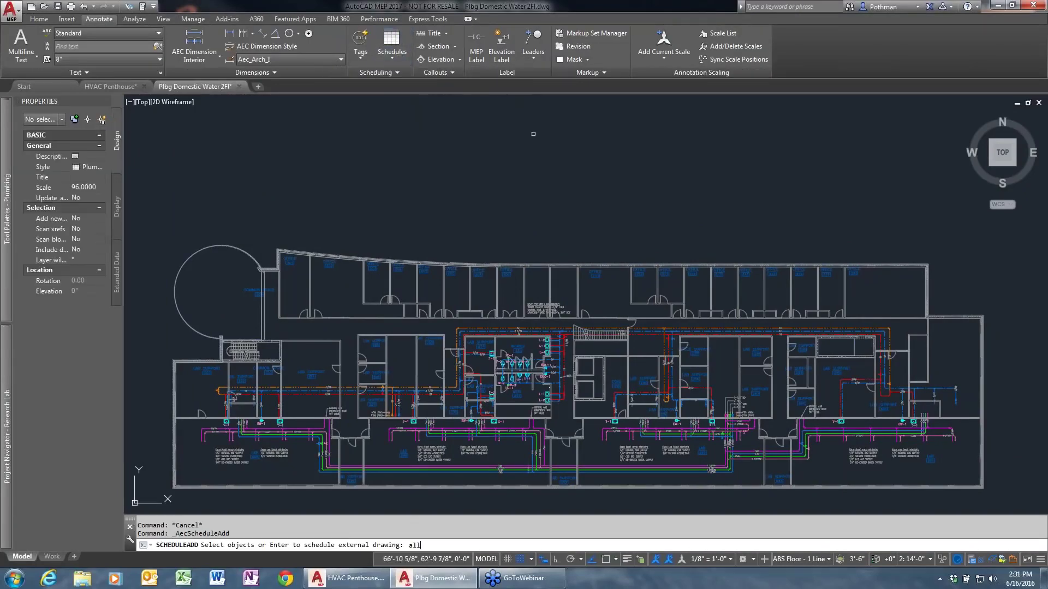
text(all)
key(Return)
key(Return)
click(509, 105)
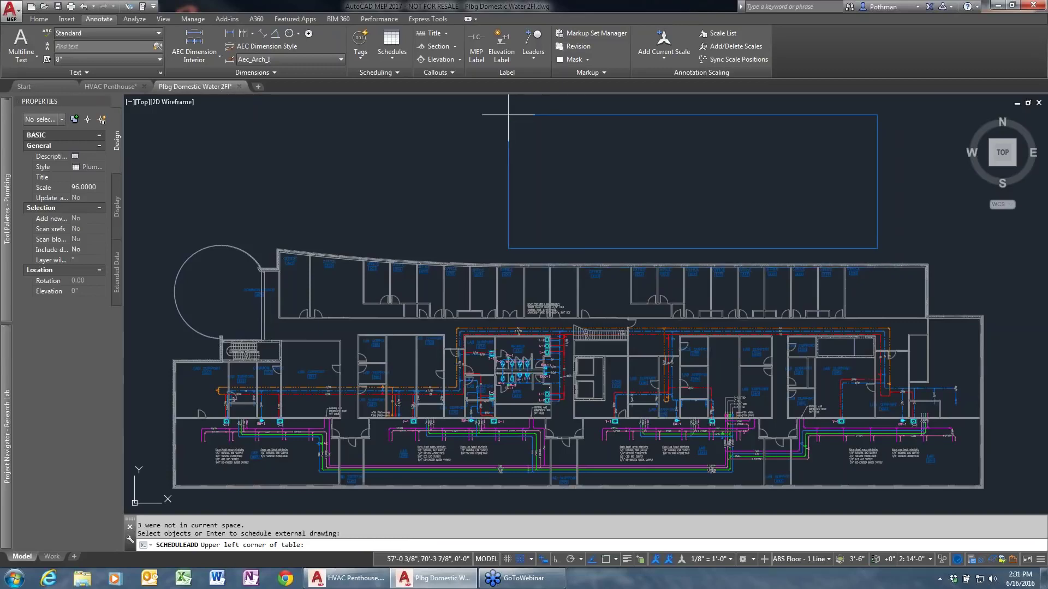
key(Return)
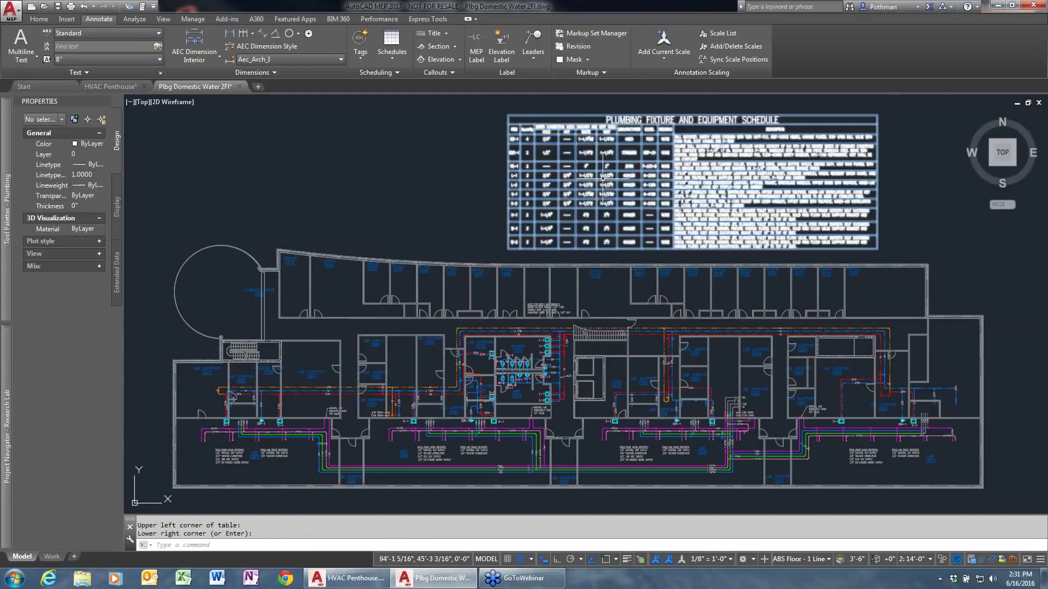
scroll(605, 186, up, 5)
middle_drag(624, 287, 394, 420)
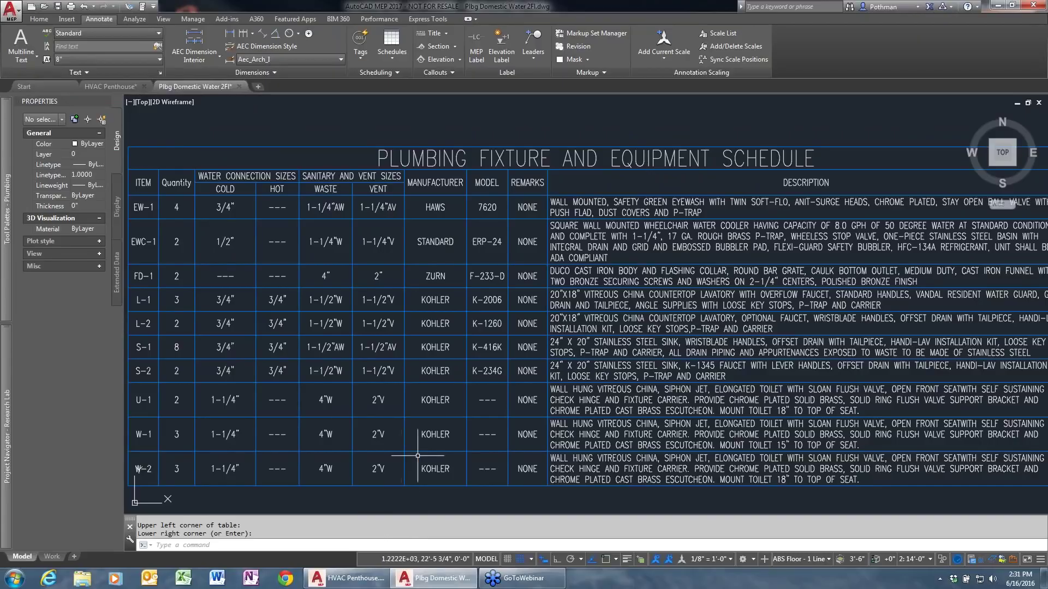
middle_drag(311, 465, 445, 431)
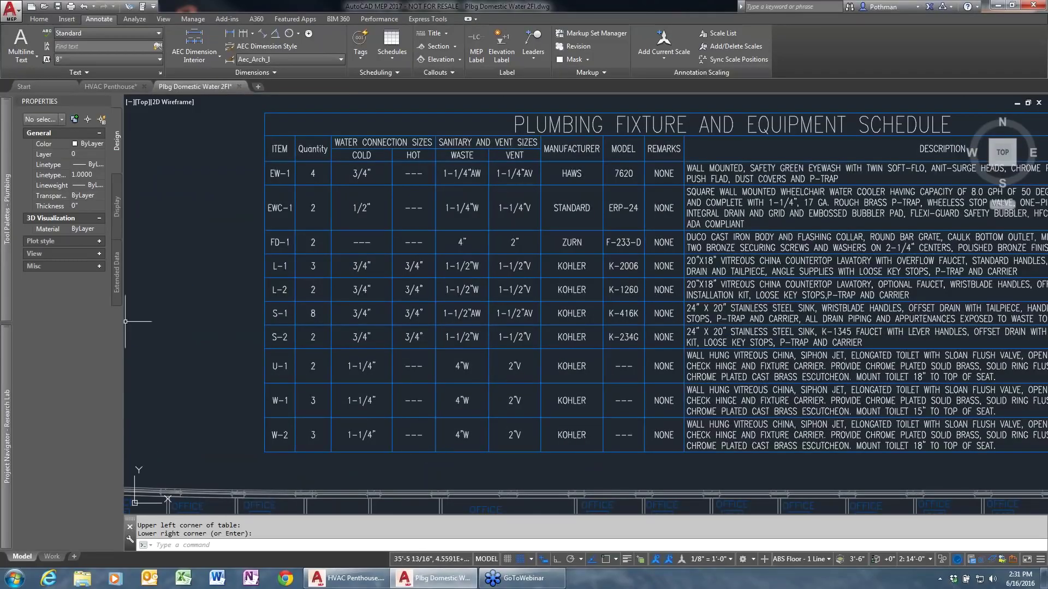
Close the domestic water drawing without saving and open the Plbg Riser Diagram construct from the project's Plumbing folder
click(239, 86)
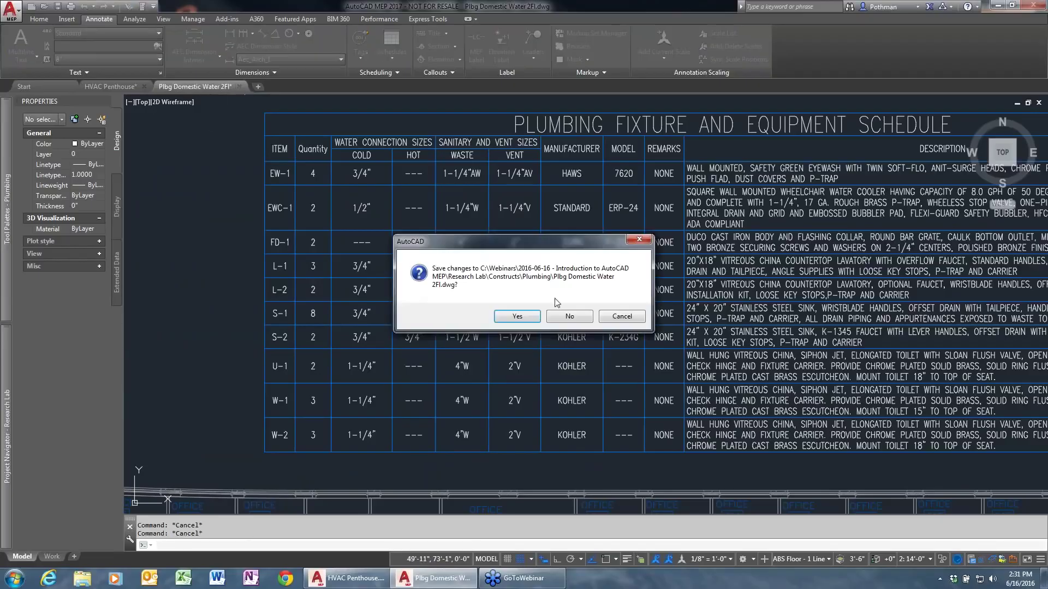
click(568, 316)
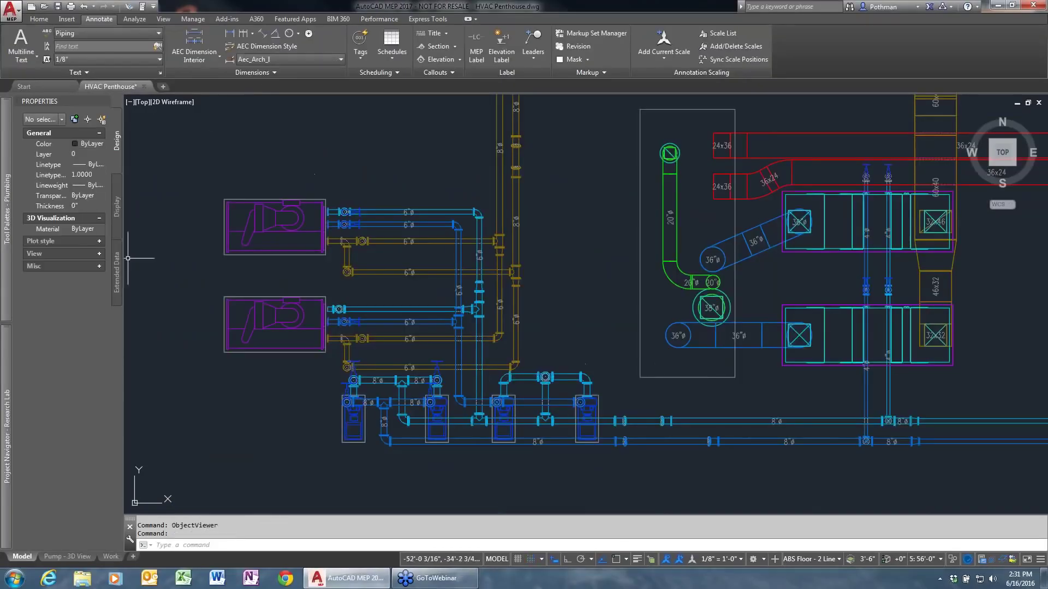
mouse_move(10, 433)
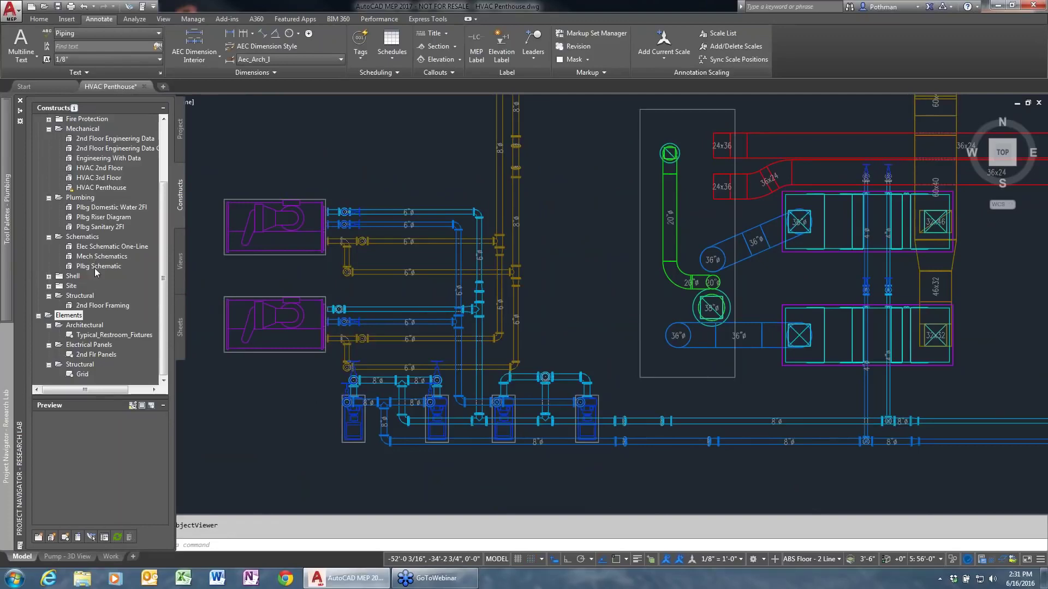
click(105, 217)
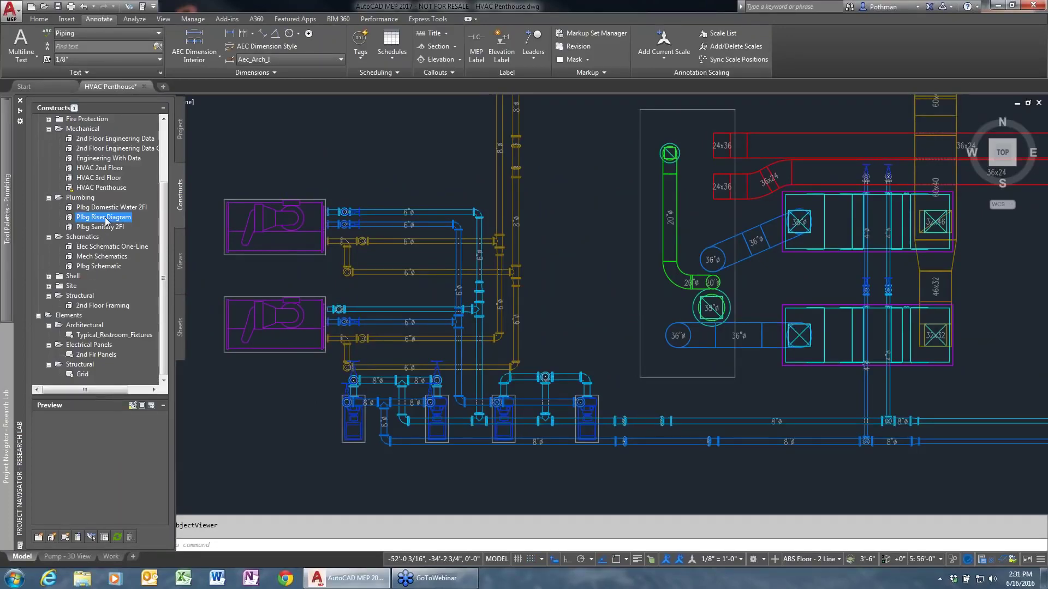
double_click(105, 217)
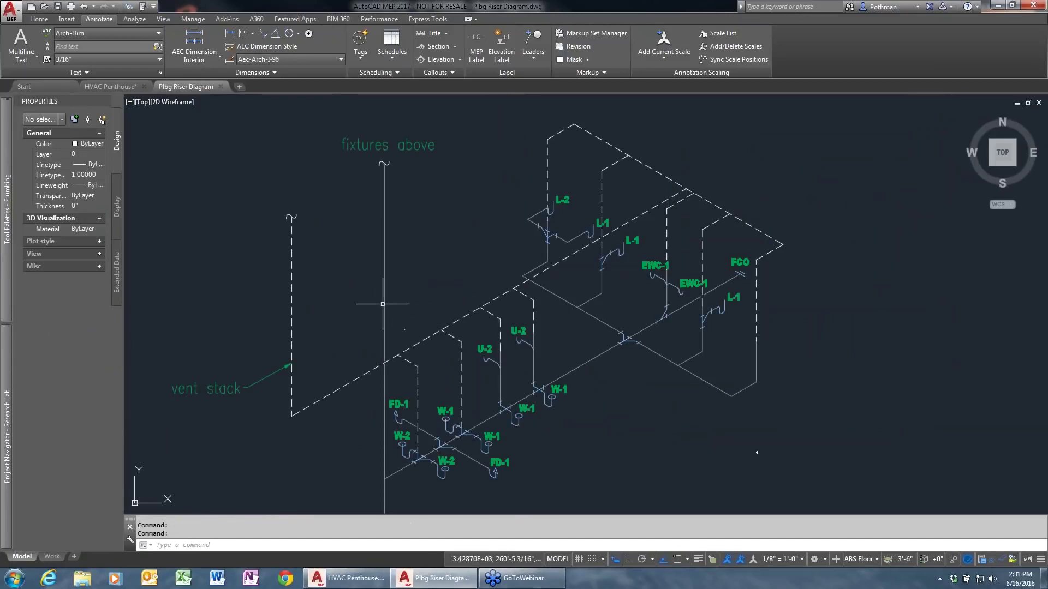
Add a copy of the double lateral symbol onto the vertical fixtures-above stack, aligned with the stack line
middle_drag(481, 396, 523, 377)
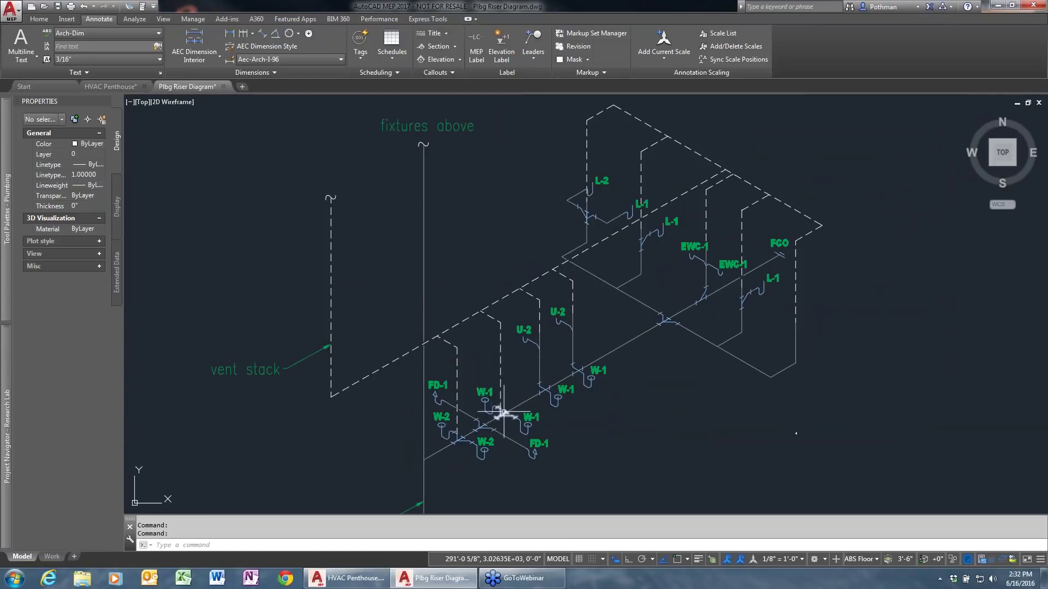
scroll(559, 368, up, 2)
click(732, 297)
right_click(731, 296)
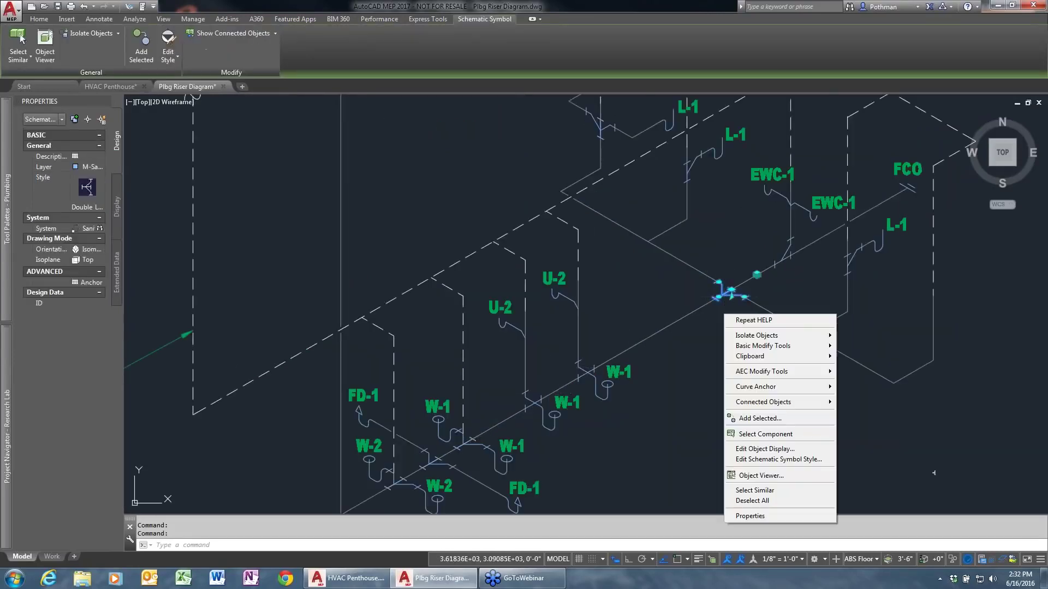
click(756, 418)
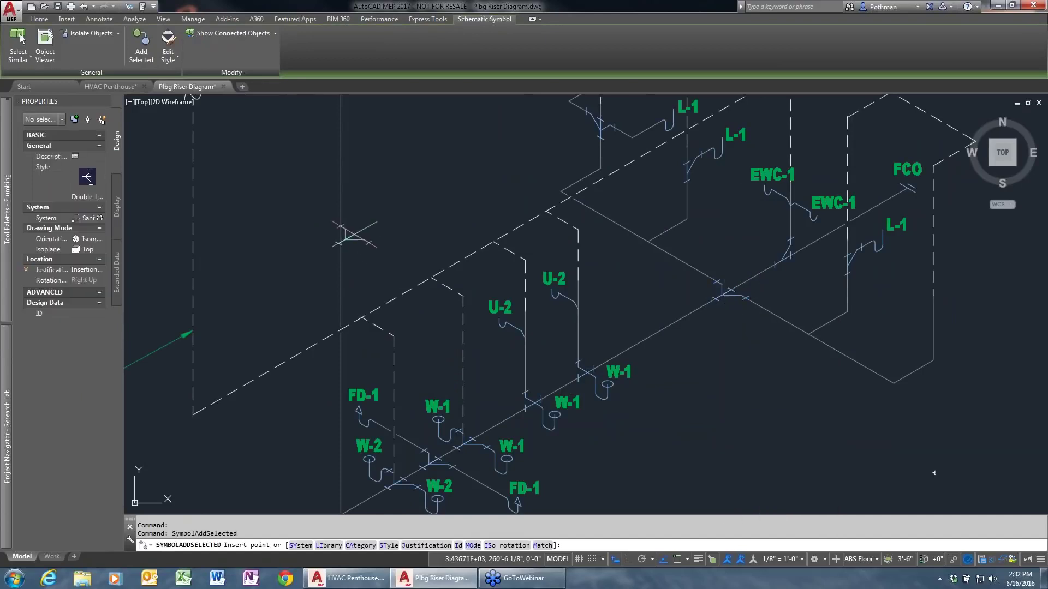
click(340, 220)
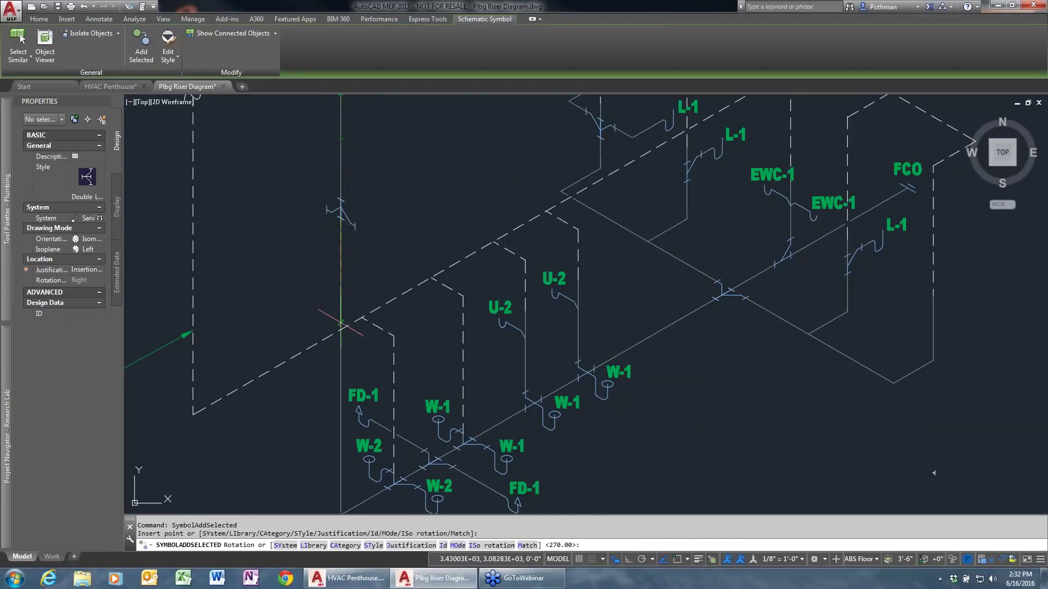
click(333, 166)
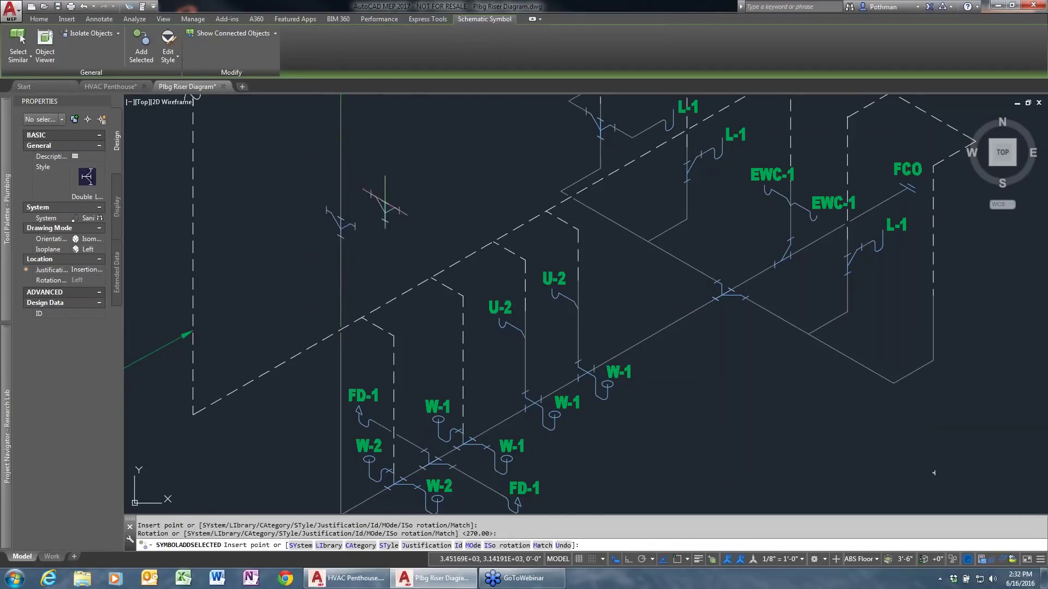
key(Return)
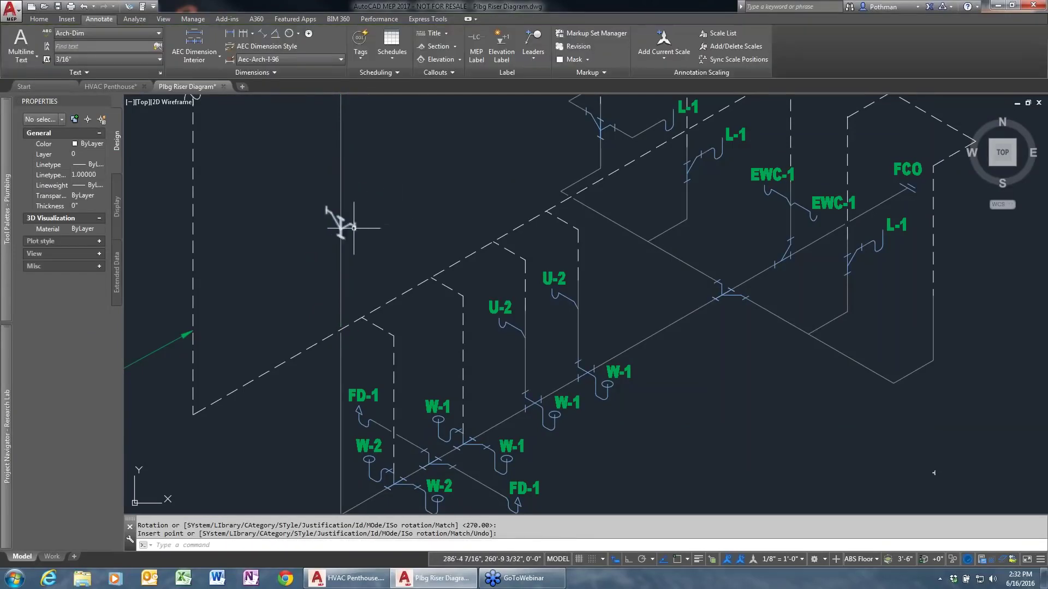
Reorient the new double lateral on the stack until it lies in the right isometric plane
click(343, 221)
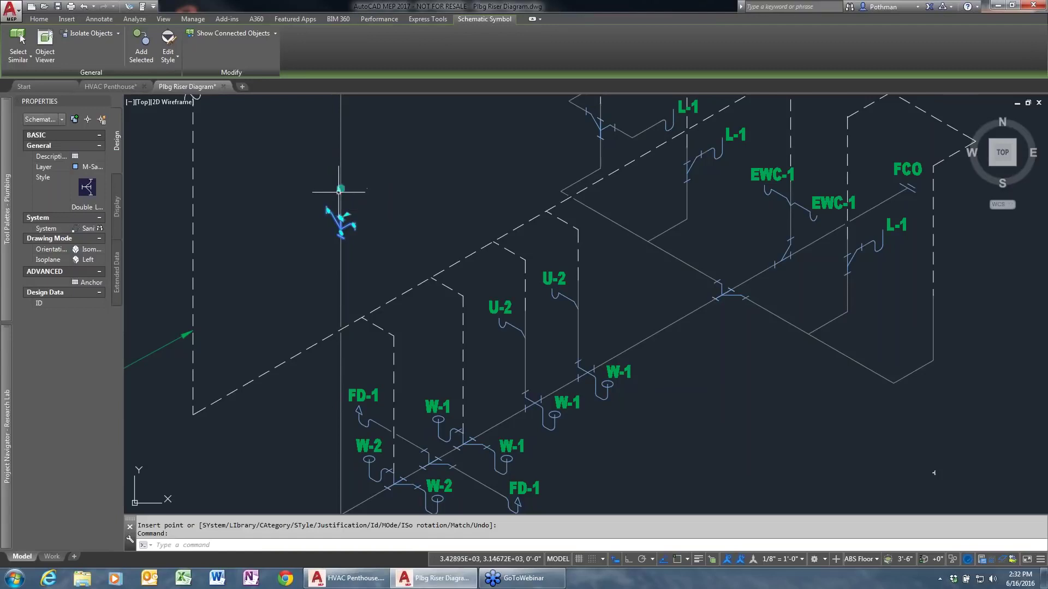
click(340, 189)
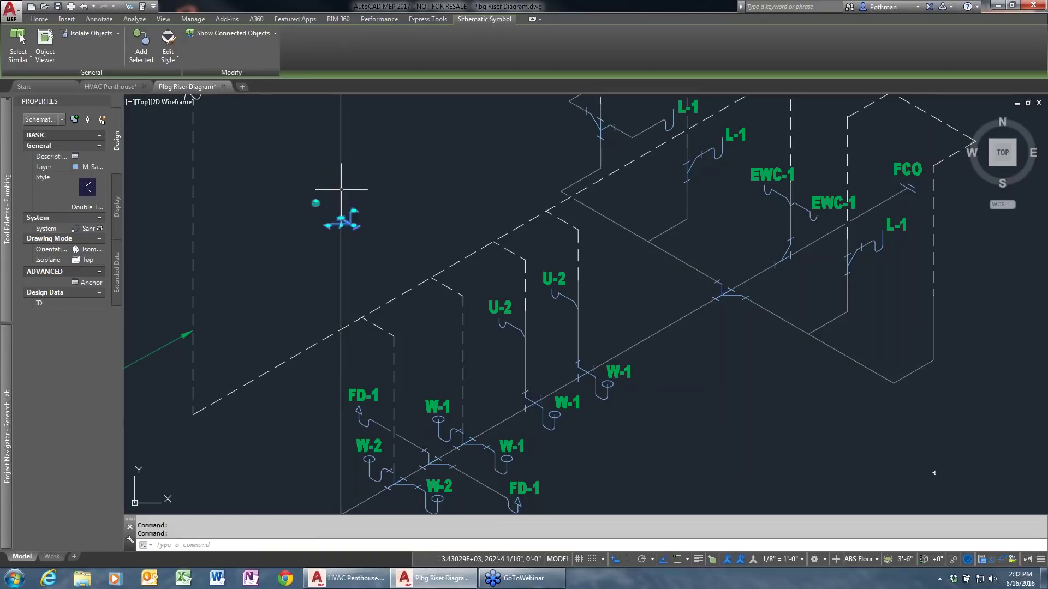
click(315, 204)
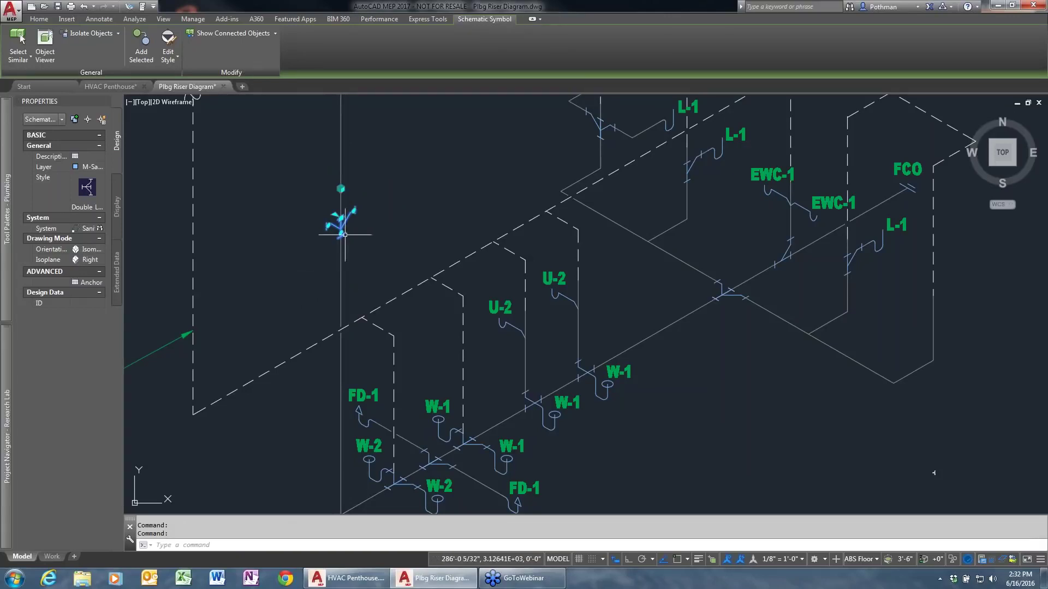
key(Escape)
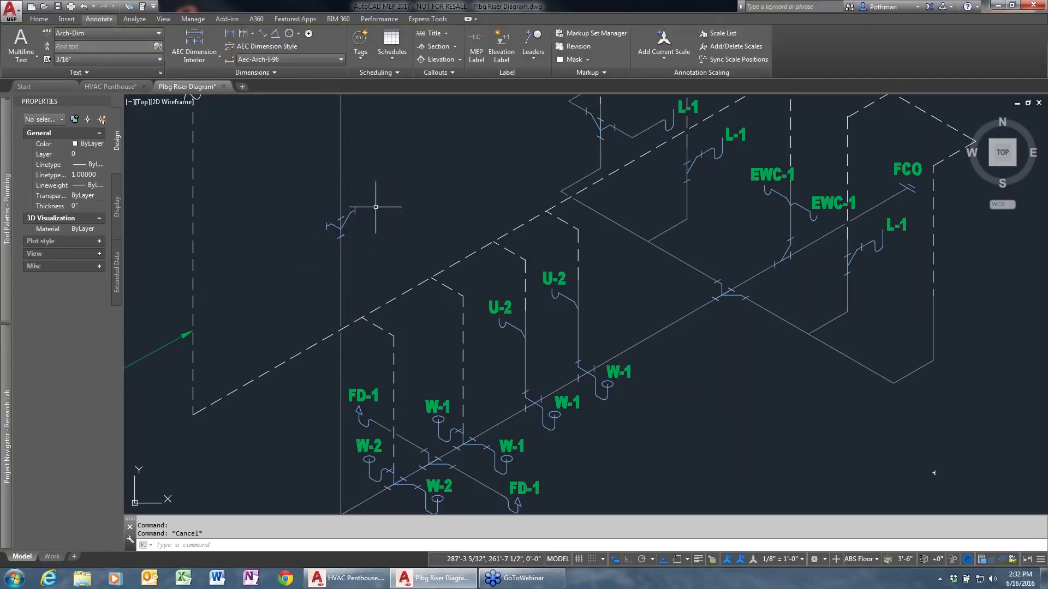
Try to draw a matching sanitary schematic line from the new double lateral in the top isometric plane
mouse_move(345, 218)
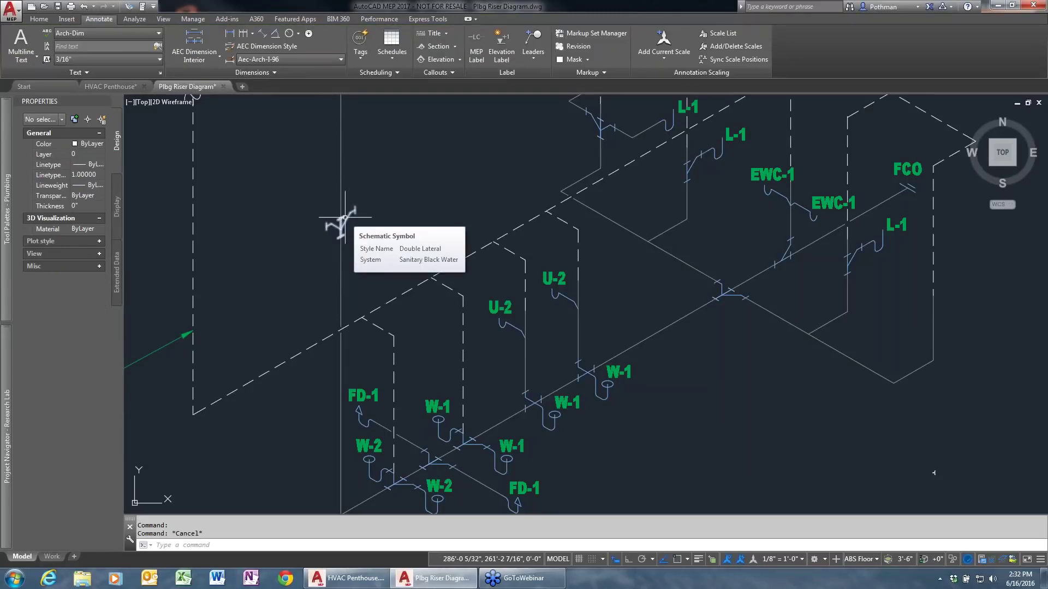
click(340, 170)
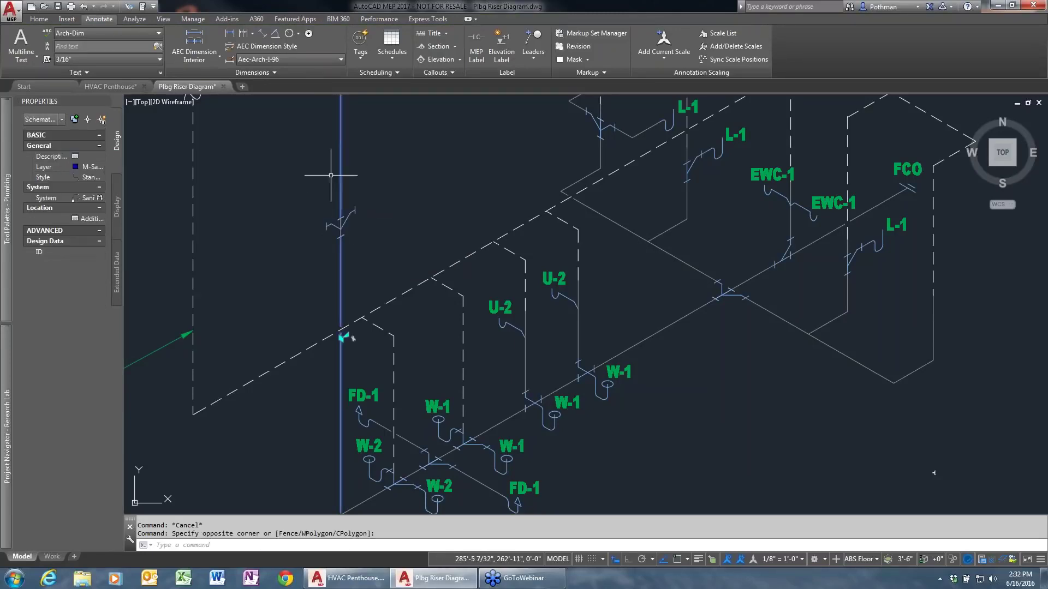
right_click(333, 173)
click(367, 271)
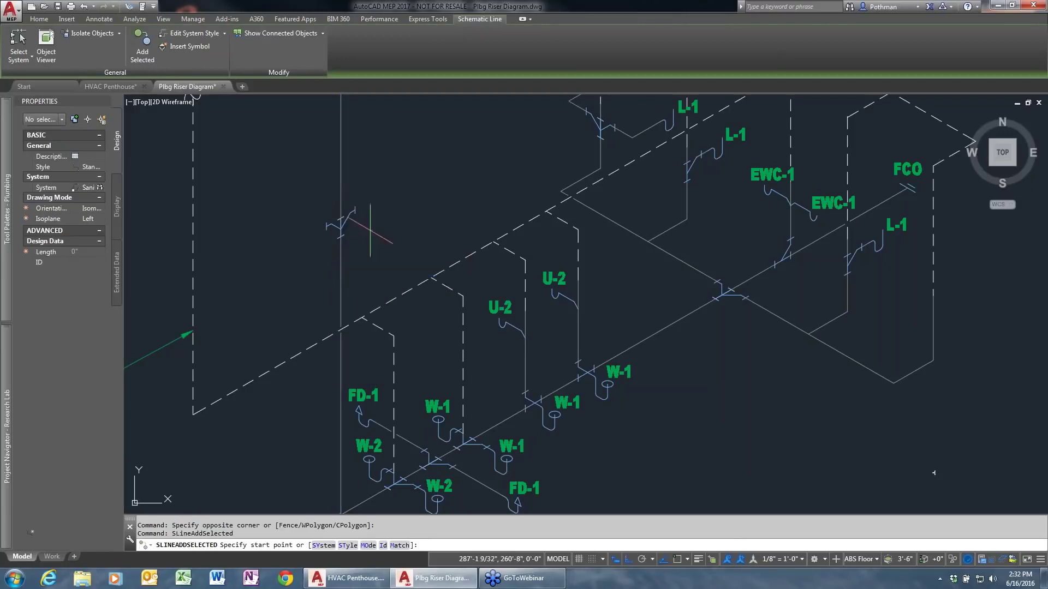
click(343, 221)
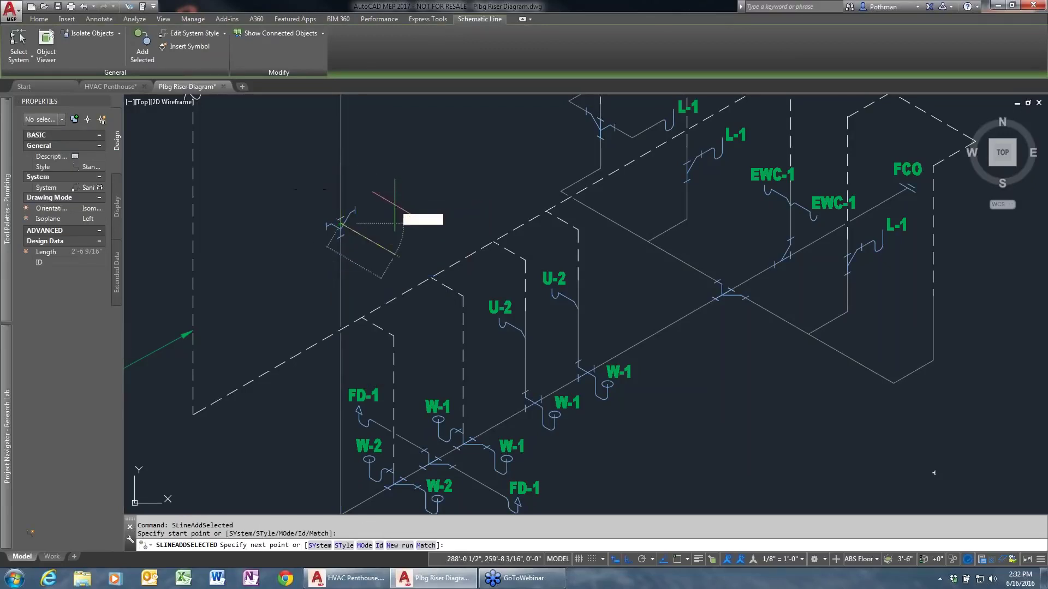
text(mo)
key(Return)
key(Return)
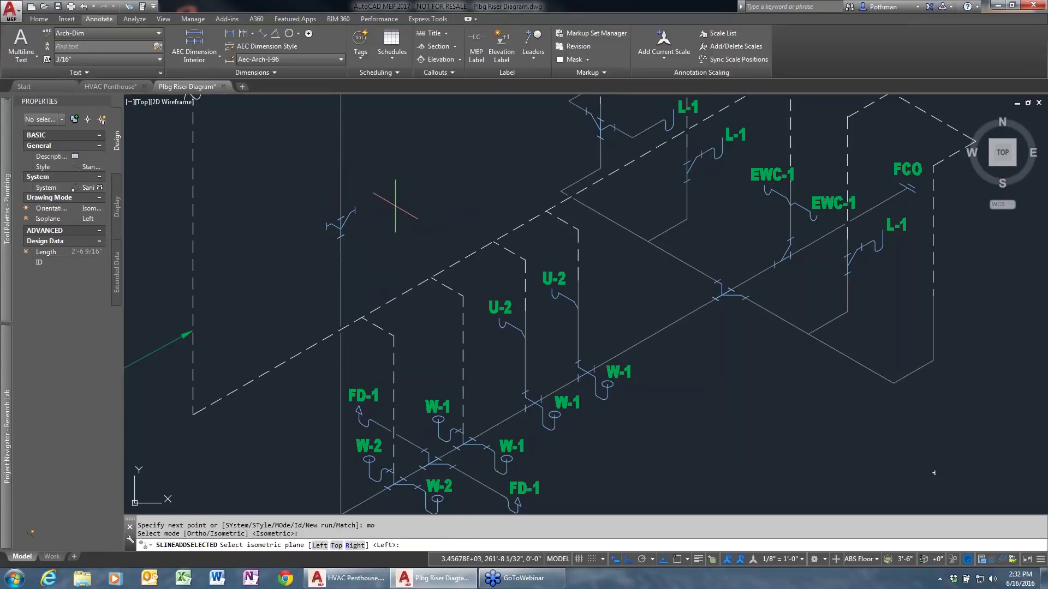
text(t)
key(Return)
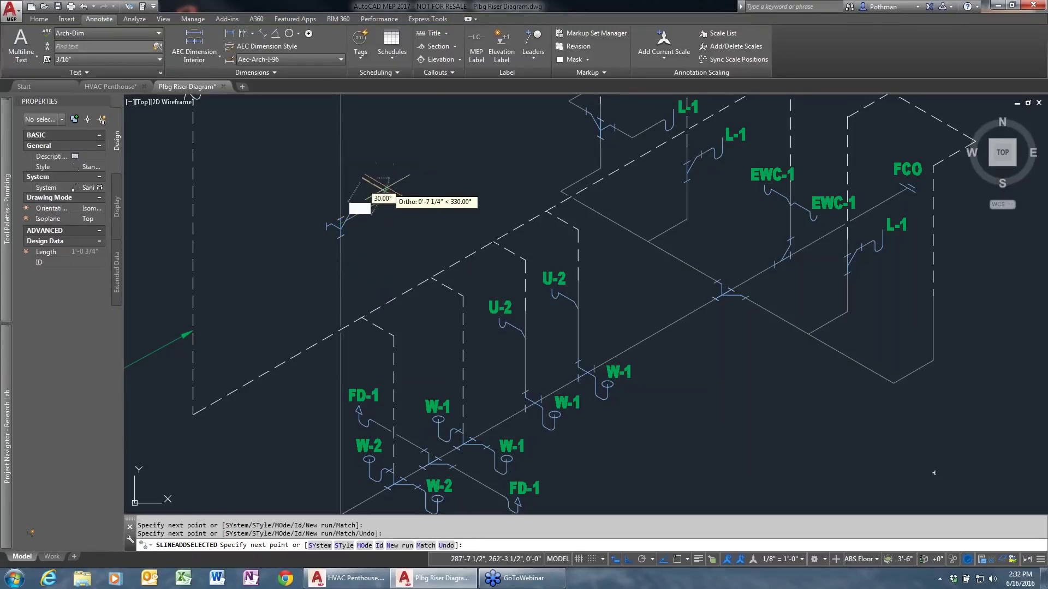
key(Escape)
Erase the stray schematic line beside the new double lateral
click(402, 205)
click(385, 197)
key(Delete)
Add a two-segment sanitary line matching the stack from the double lateral's upper-right branch, using the top isometric plane
click(371, 188)
click(336, 181)
right_click(345, 183)
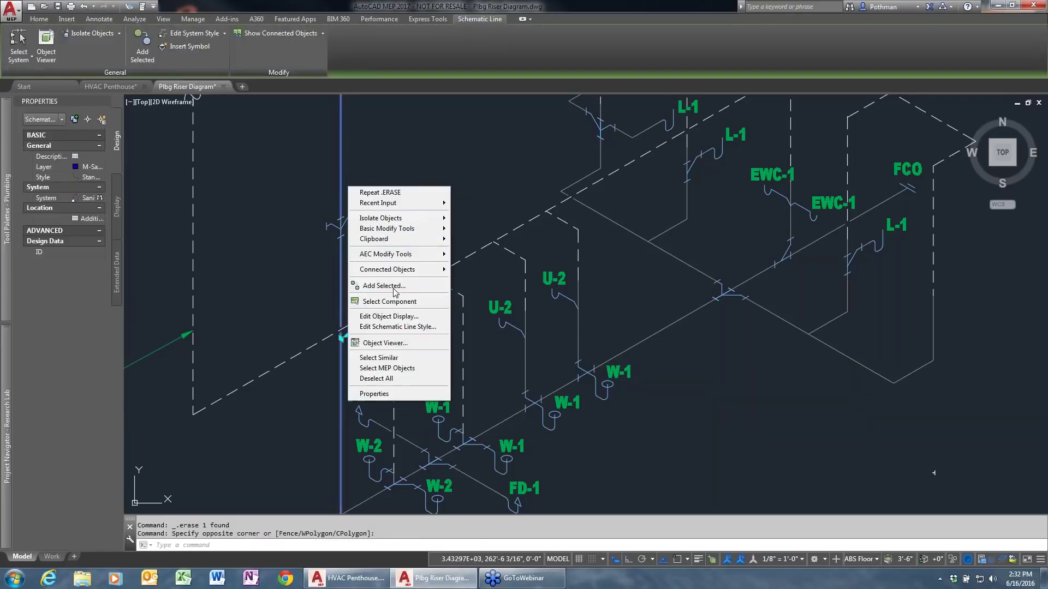
click(392, 286)
click(341, 218)
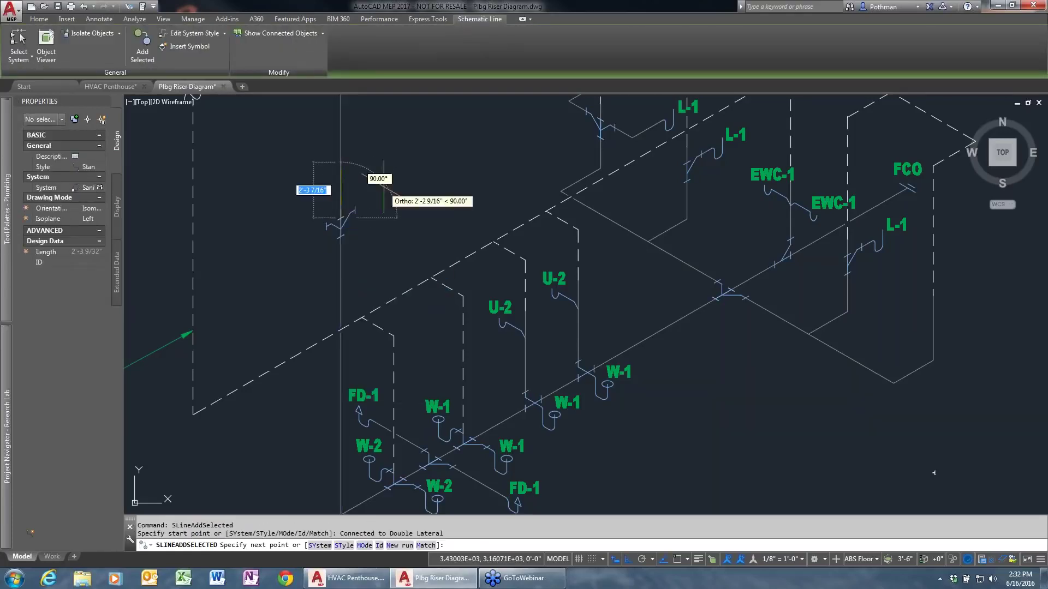
text(mo)
key(Return)
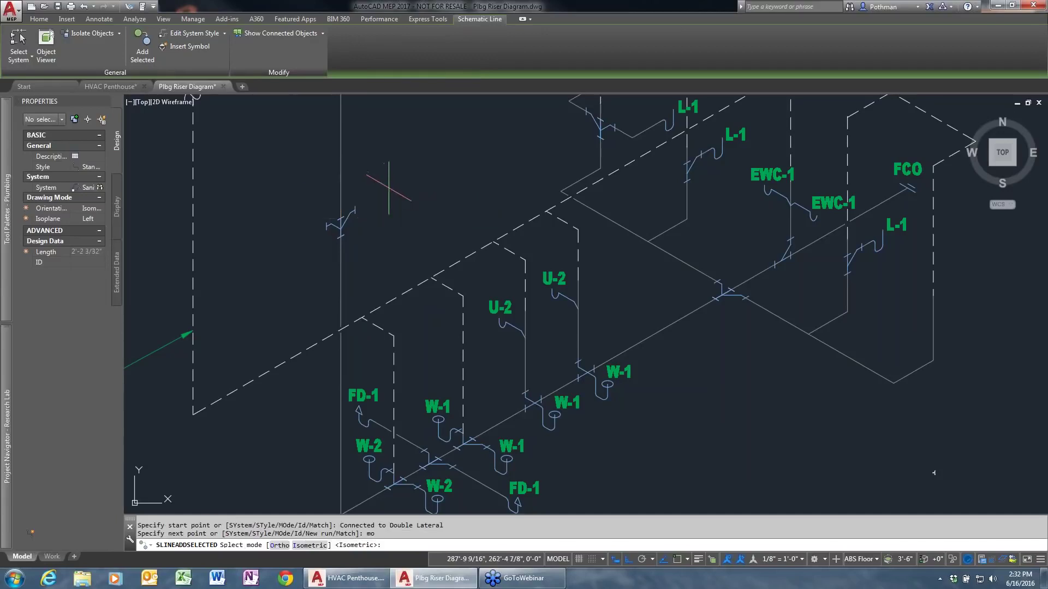
text(t)
key(Return)
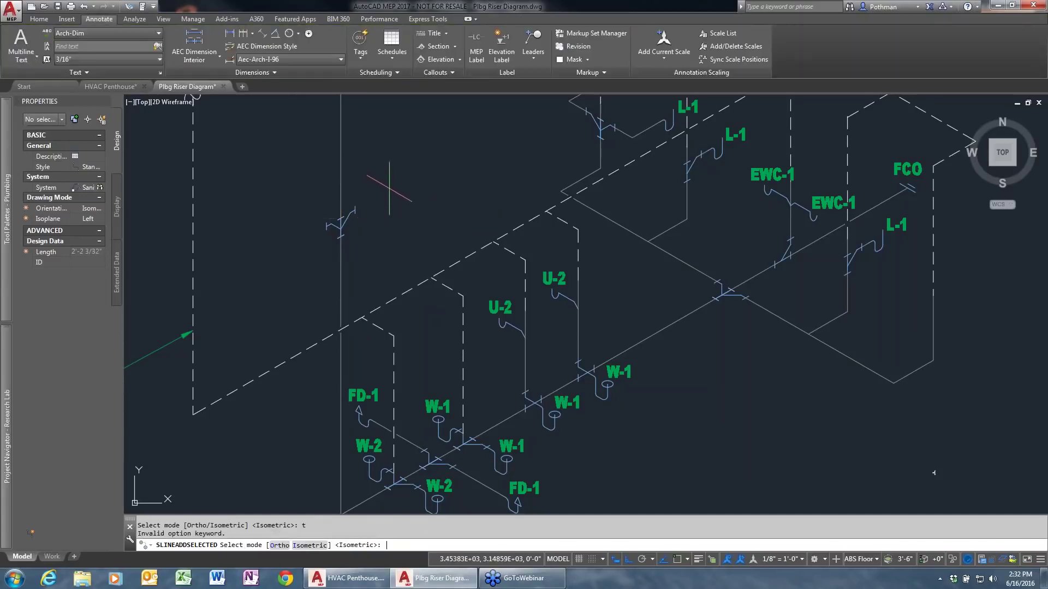
key(Return)
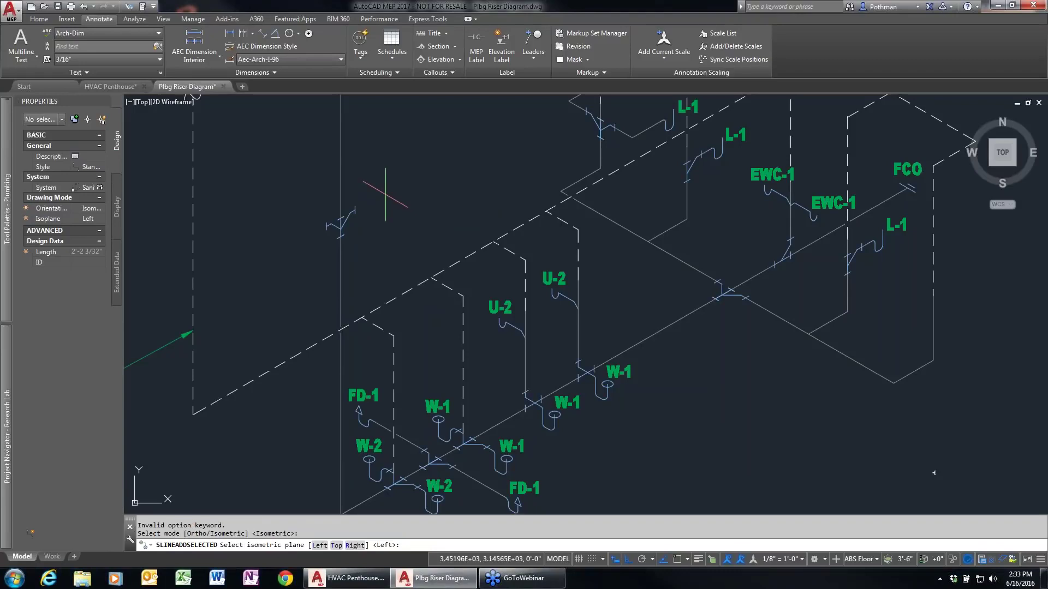
text(t)
key(Return)
click(396, 187)
click(375, 173)
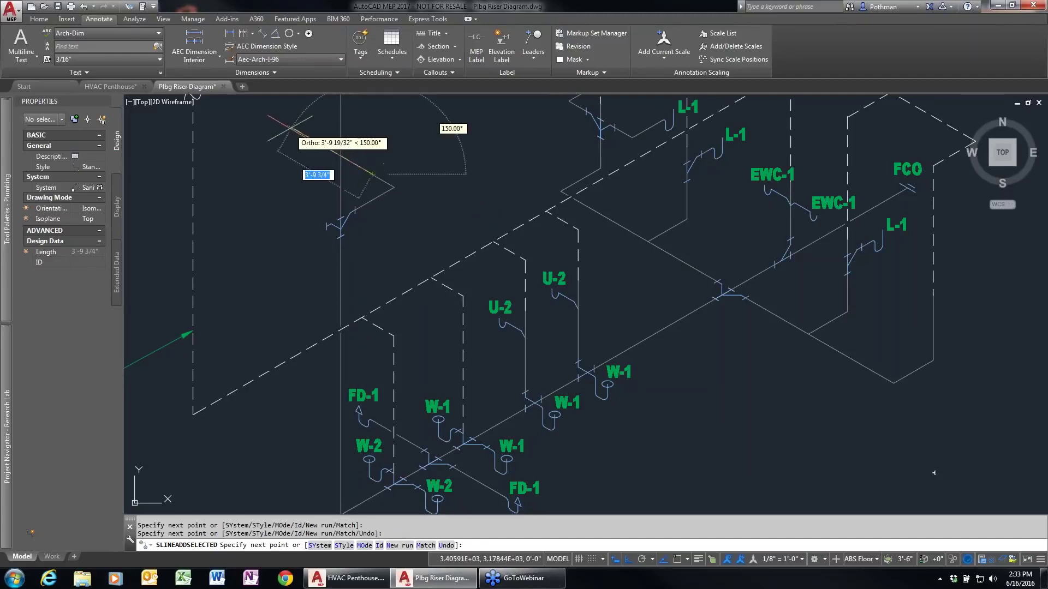
key(Return)
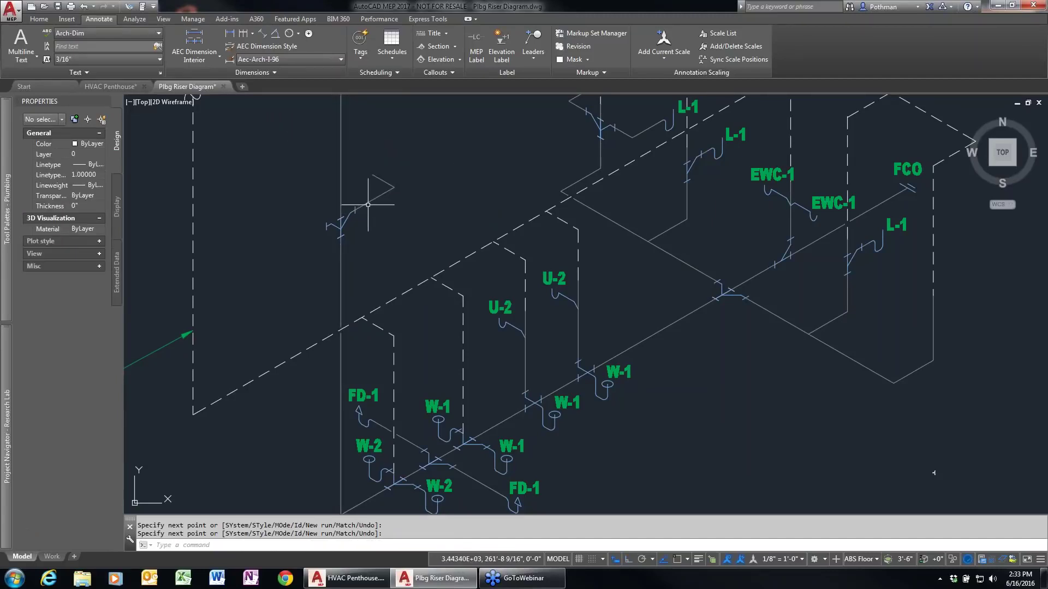
Add a second two-segment sanitary line from the double lateral's opposite branch, running down-left and back up-left
drag(361, 208, 371, 191)
right_click(369, 207)
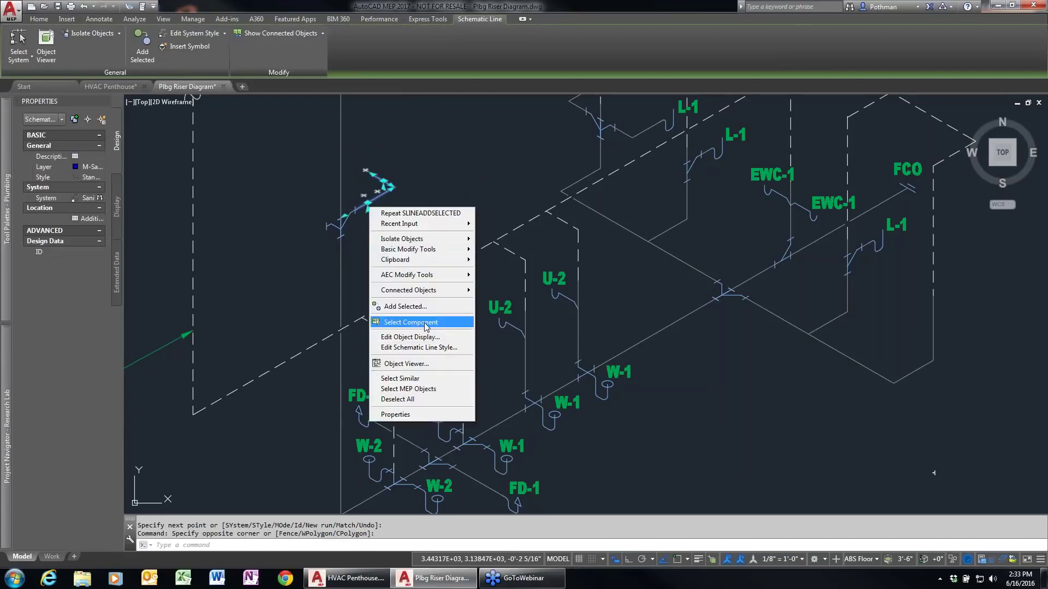
click(404, 306)
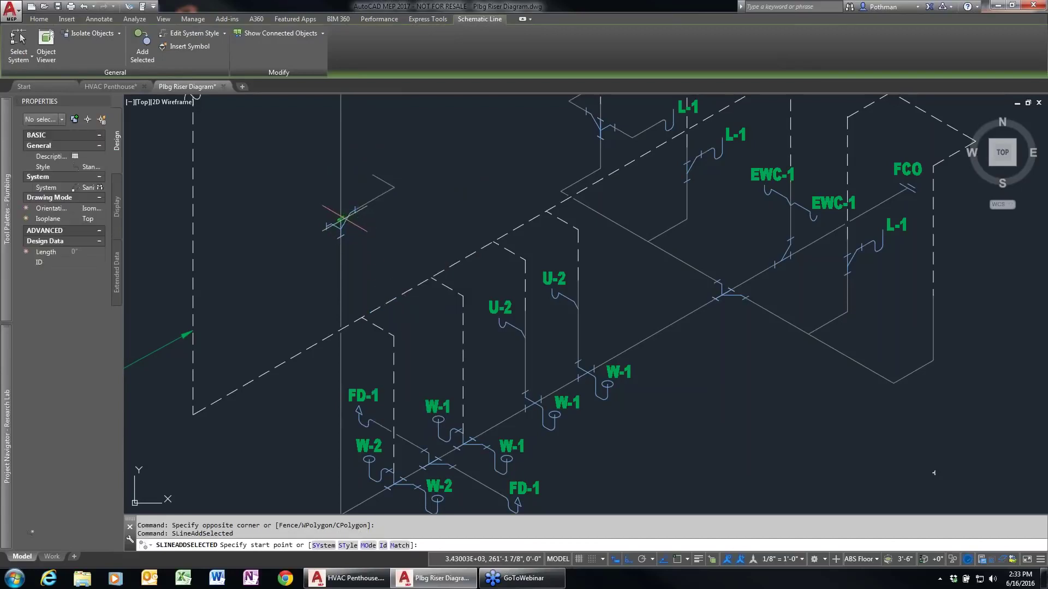
click(341, 218)
click(298, 243)
click(262, 224)
key(Return)
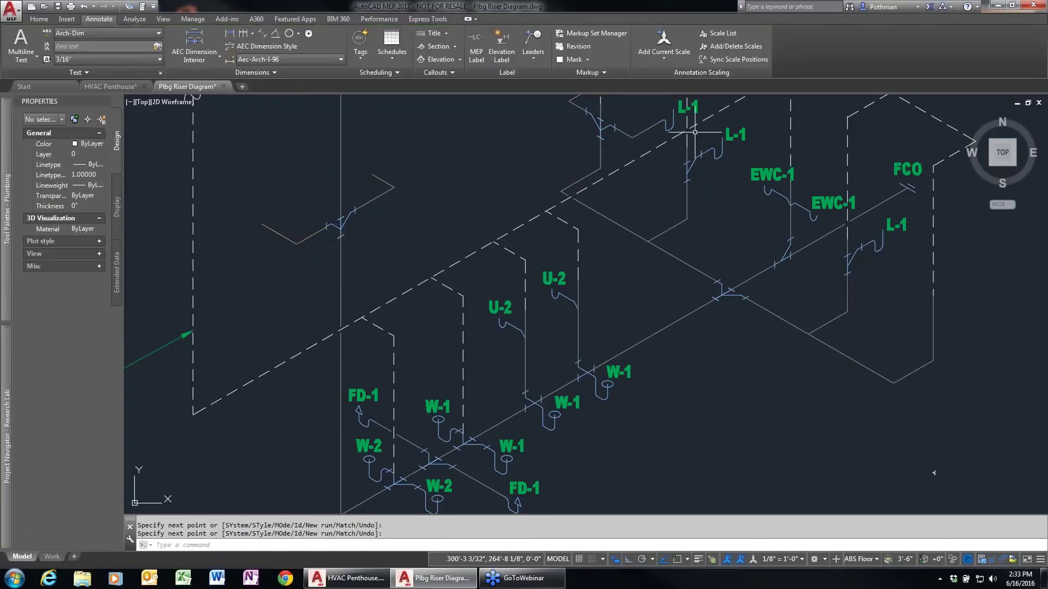
Add copies of the L-1 fixture symbol to the open ends of both new branch lines, rotated along the lines
click(660, 126)
right_click(669, 137)
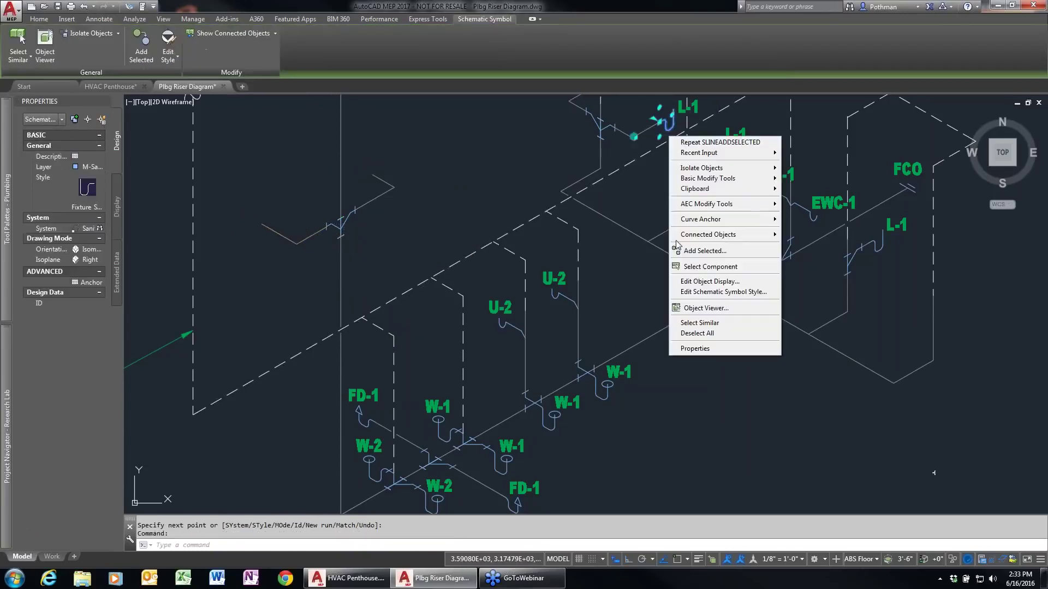
click(704, 250)
click(375, 173)
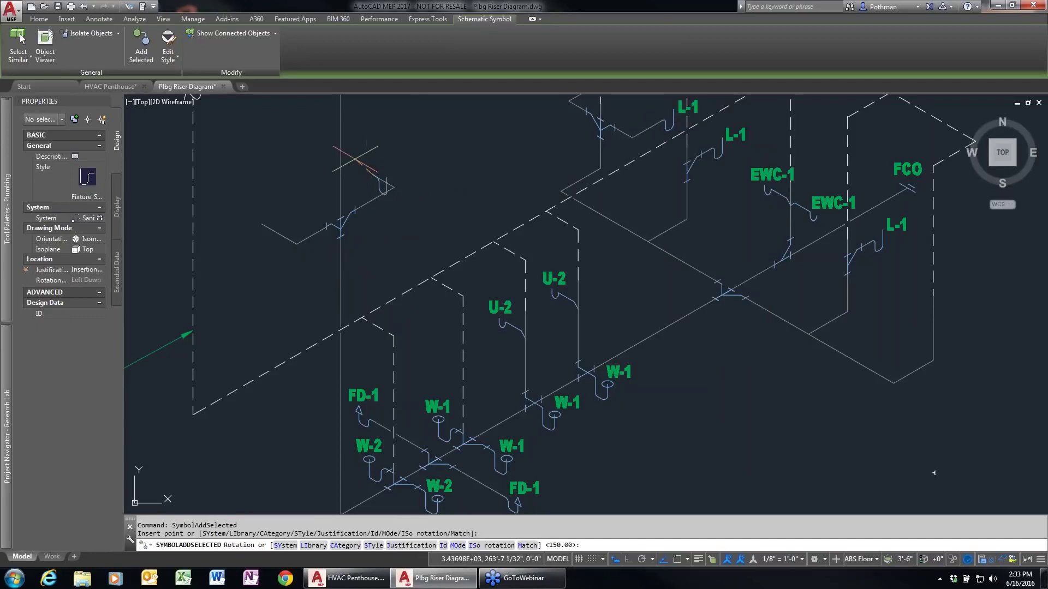
click(482, 246)
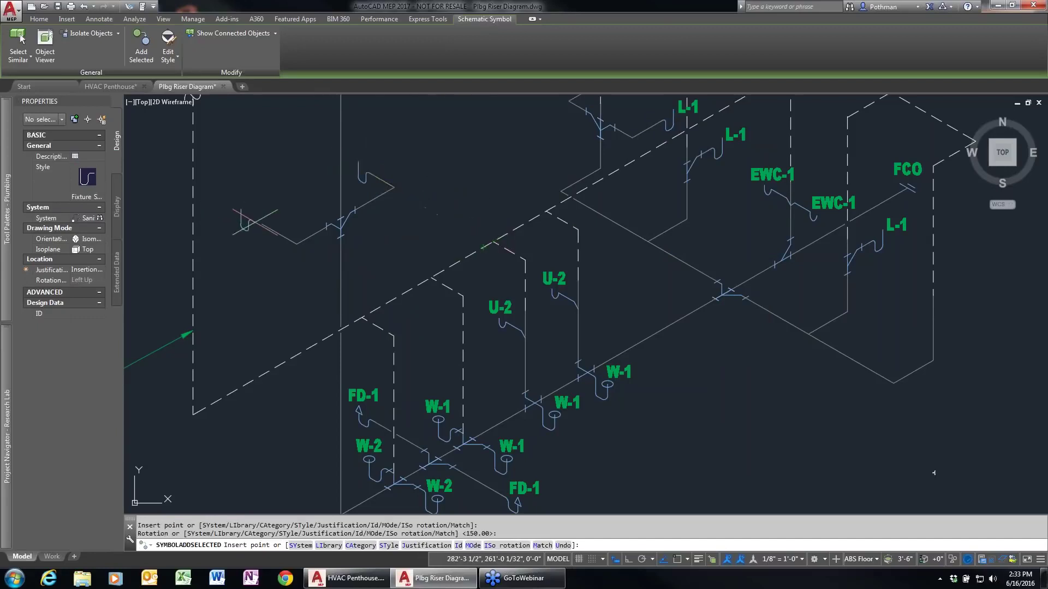
click(248, 224)
click(339, 285)
key(Escape)
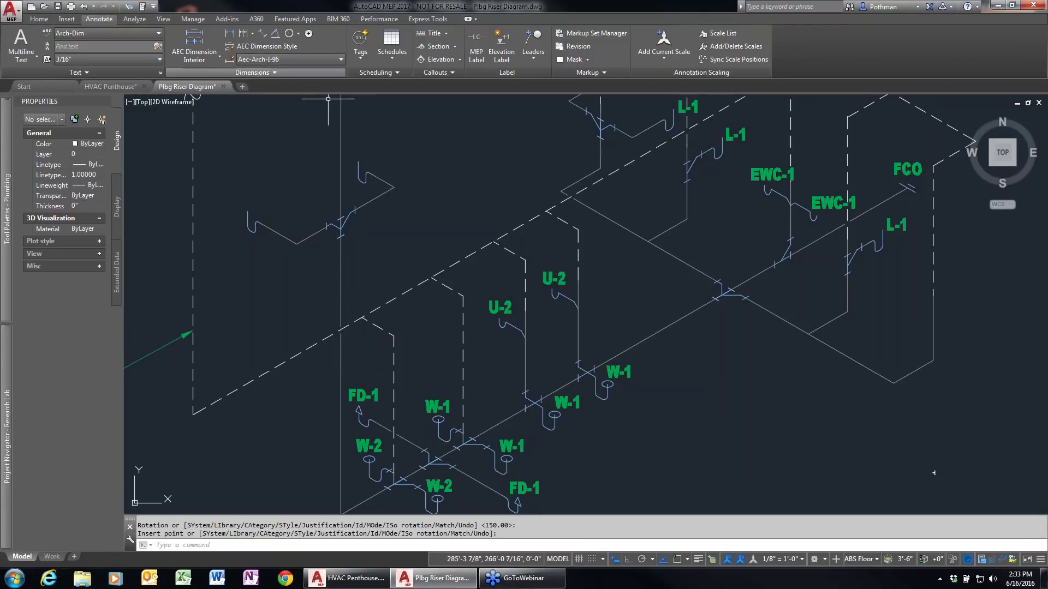
Close the riser diagram drawing without saving and open the Mech Schematics construct from the project's Schematics folder
click(224, 87)
click(573, 317)
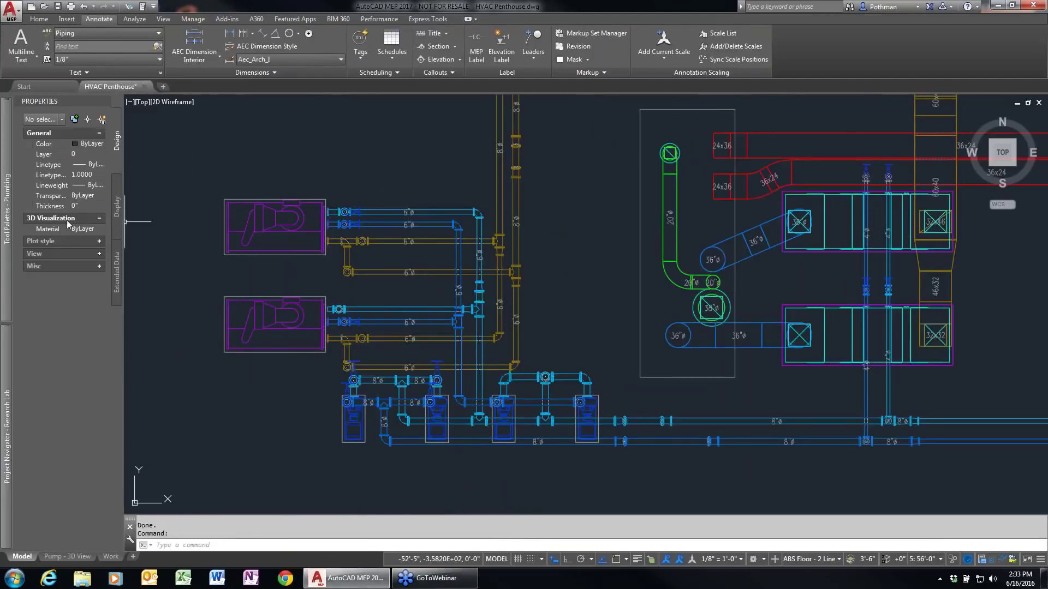
mouse_move(2, 397)
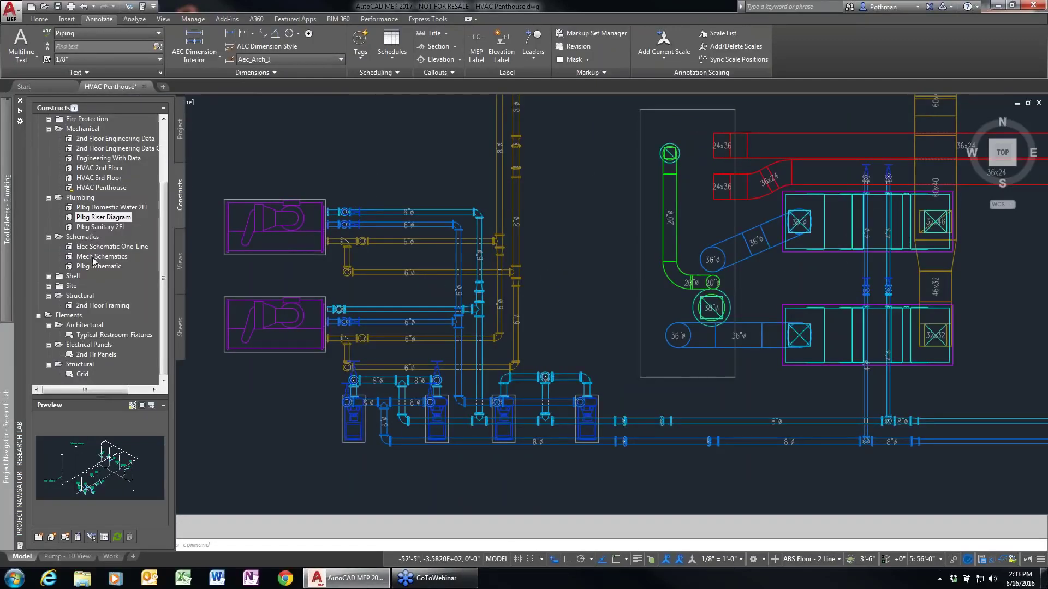
mouse_move(92, 257)
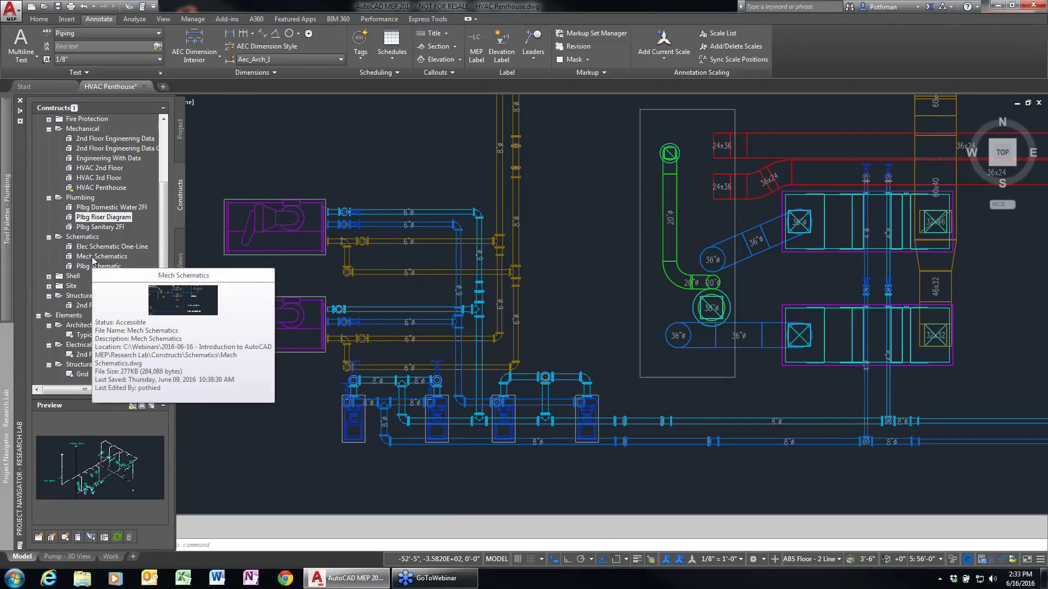
double_click(91, 257)
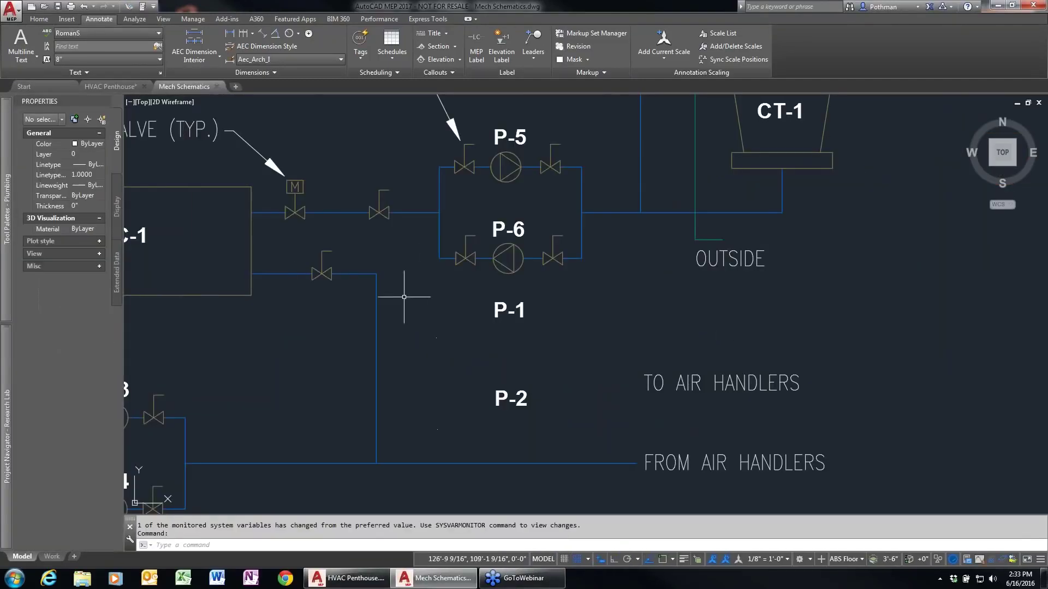
scroll(398, 297, down, 4)
scroll(384, 287, up, 4)
scroll(384, 288, up, 3)
scroll(547, 331, down, 3)
middle_drag(620, 355, 629, 316)
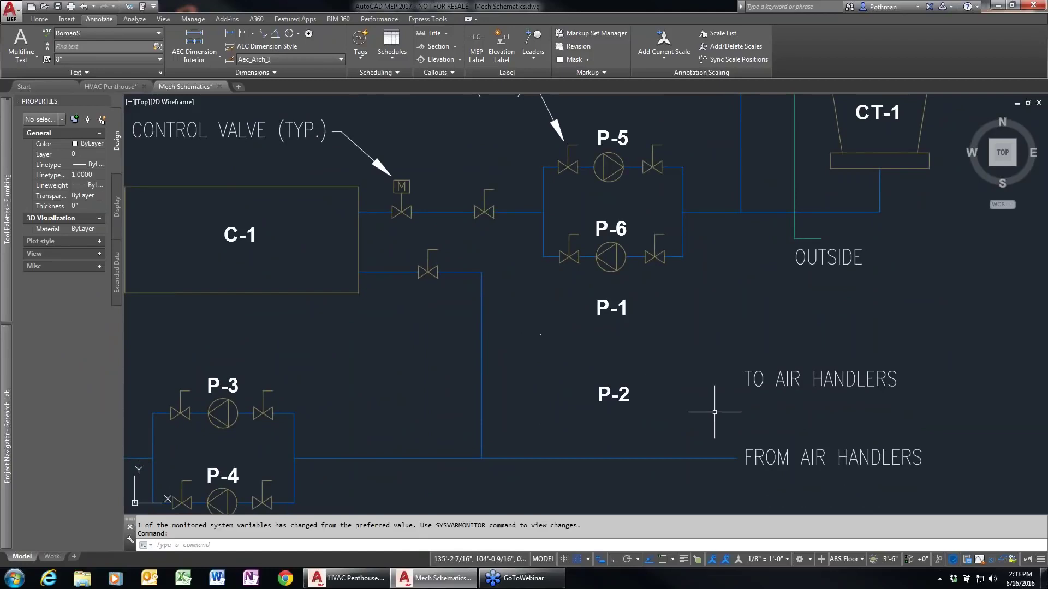
Add a five-segment schematic line matching the C-1 return line, from its vertical run past the P-1 label to TO AIR HANDLERS
click(483, 347)
right_click(491, 350)
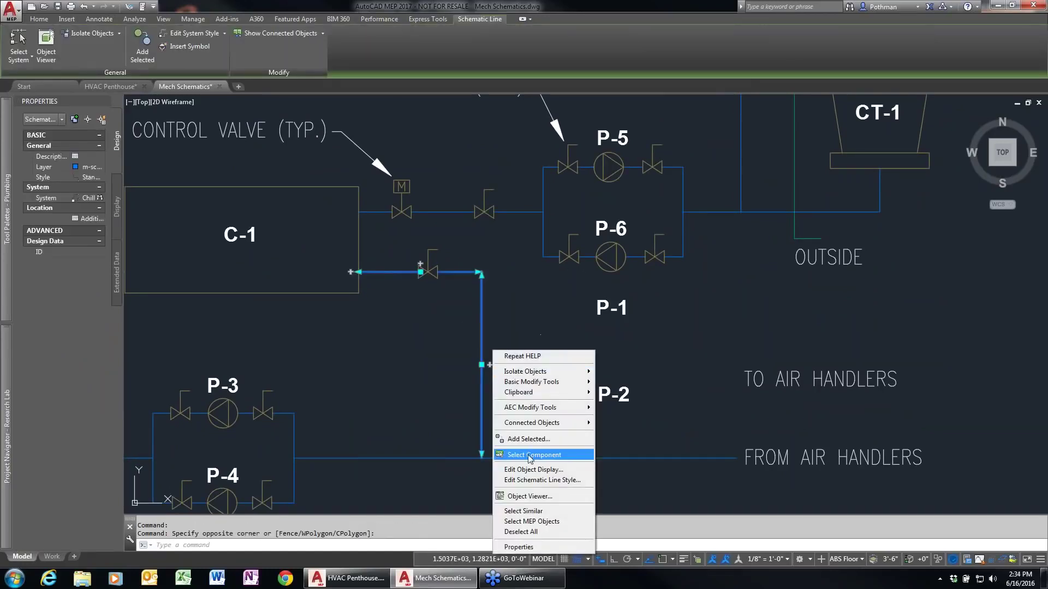
click(528, 439)
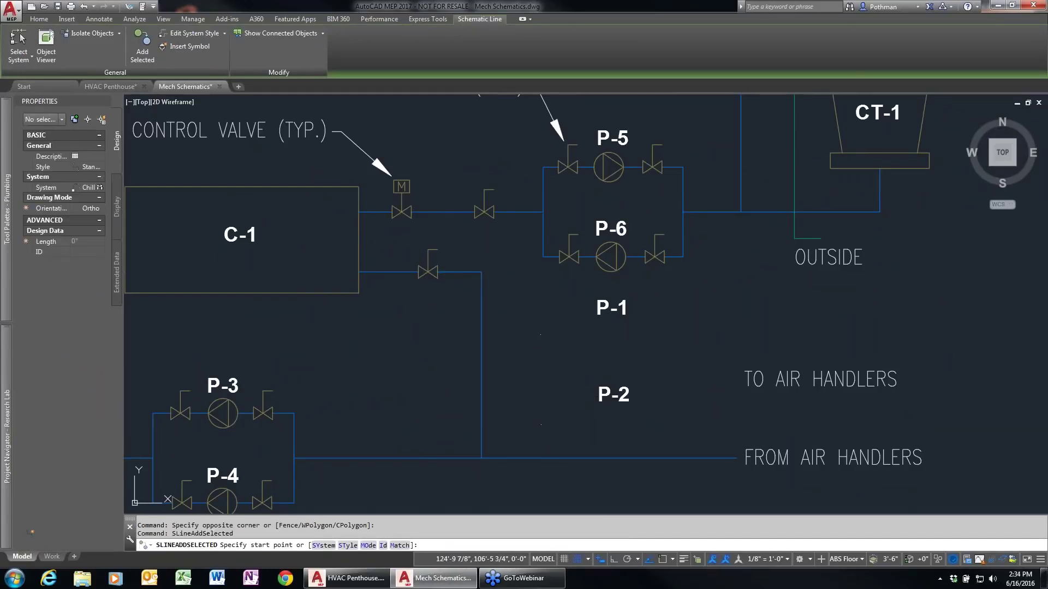
click(482, 358)
click(548, 358)
click(548, 311)
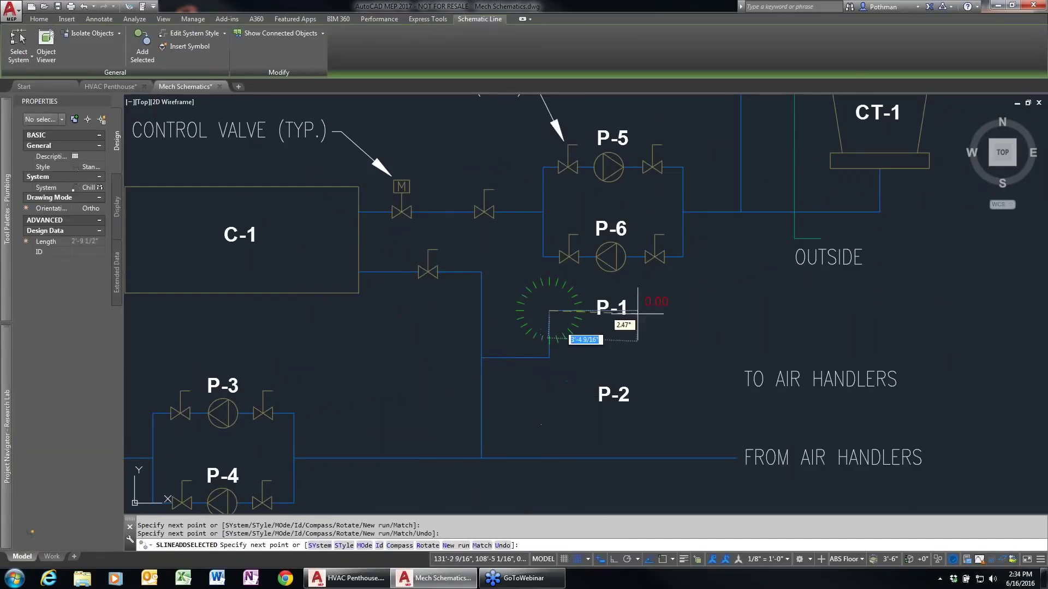
click(693, 311)
click(693, 352)
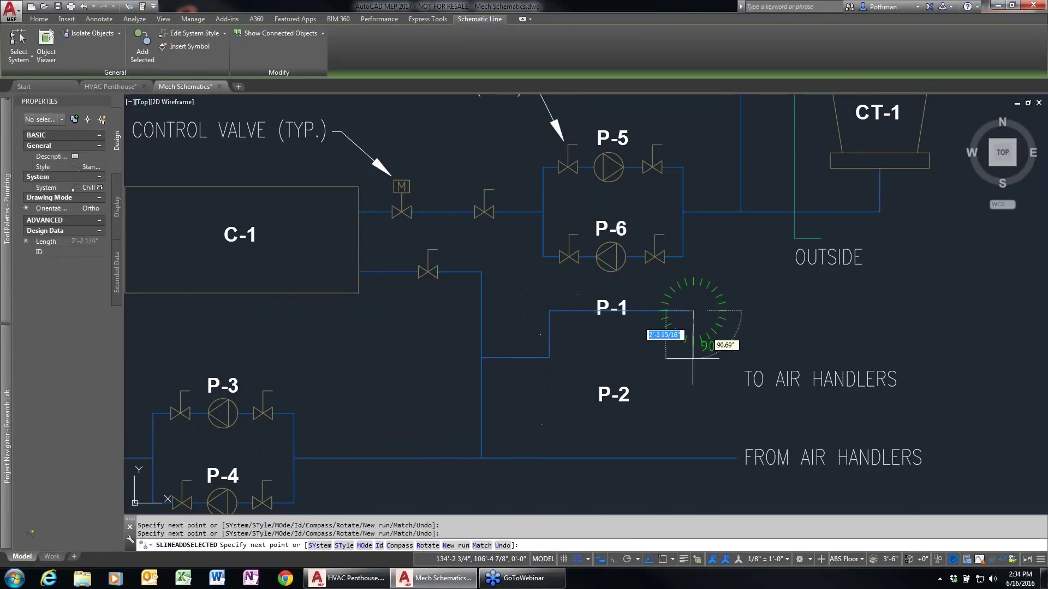
click(746, 354)
key(Return)
Add a matching three-segment schematic line under the P-2 label, closing the parallel loop between both corners of the P-1 line
key(Return)
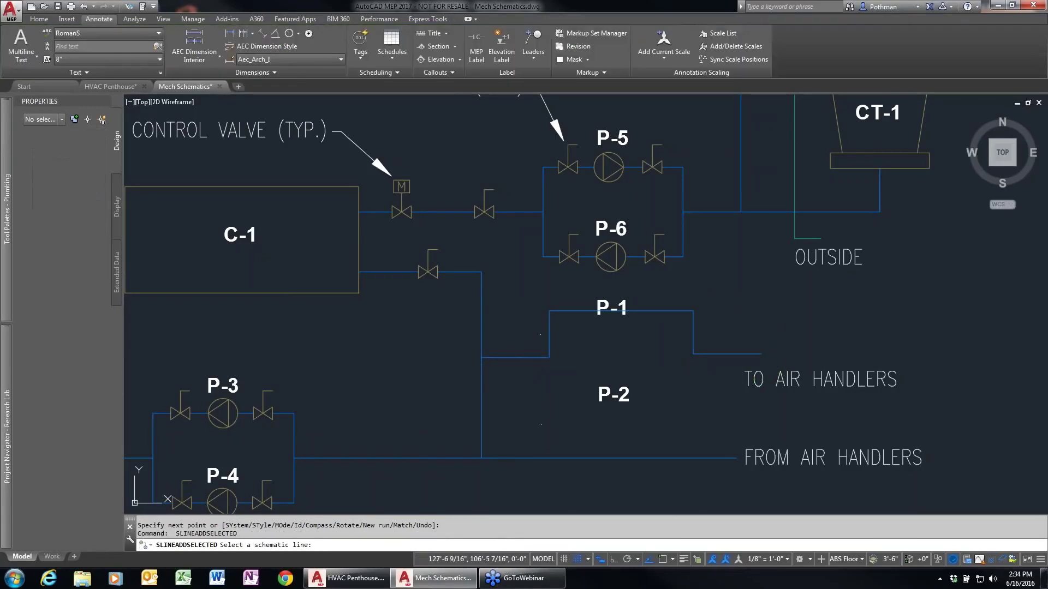
click(548, 353)
click(549, 405)
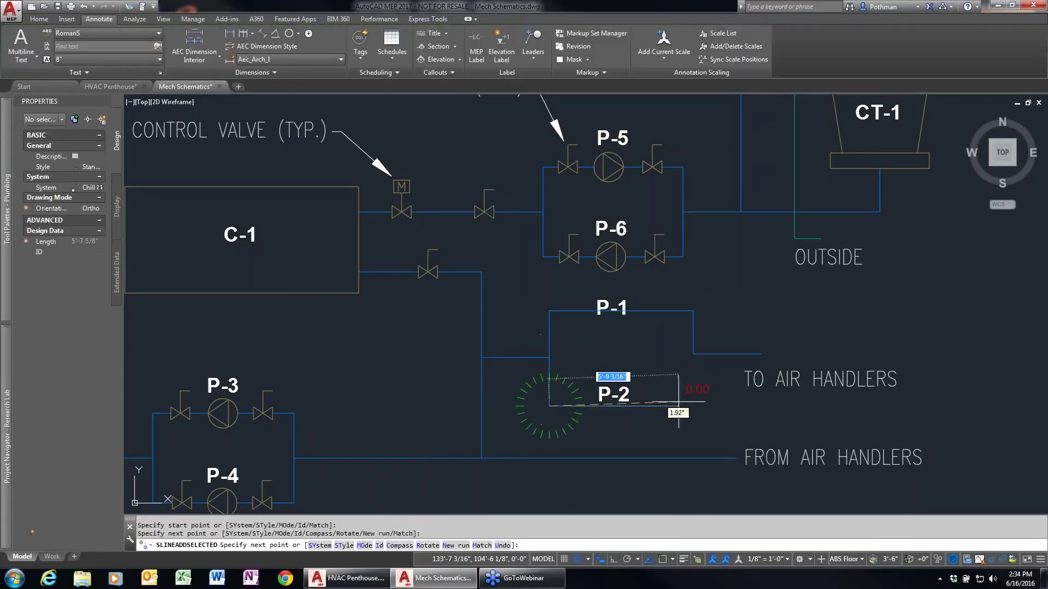
click(693, 405)
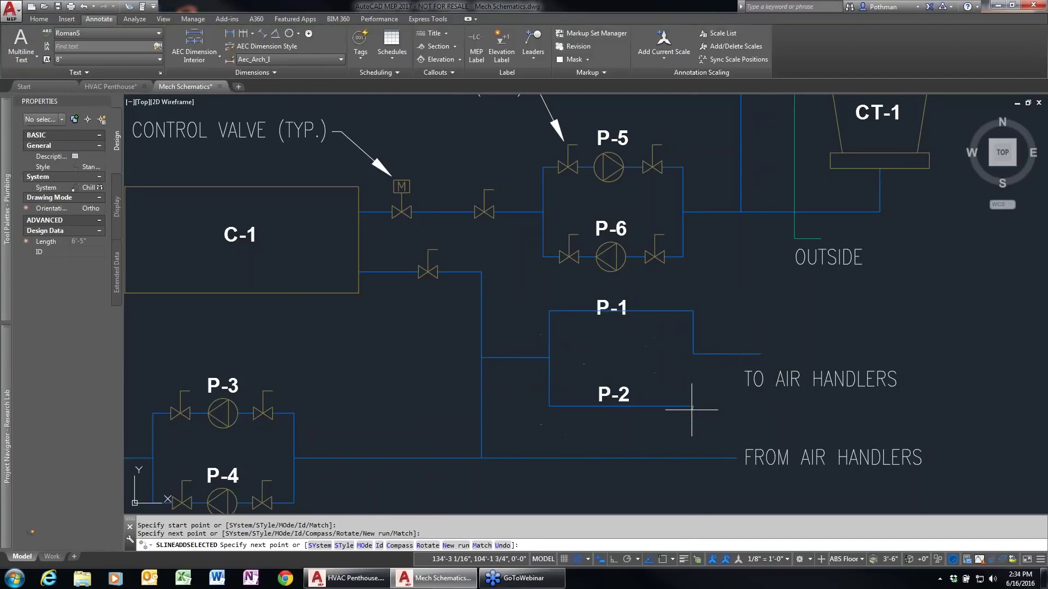
click(693, 354)
key(Return)
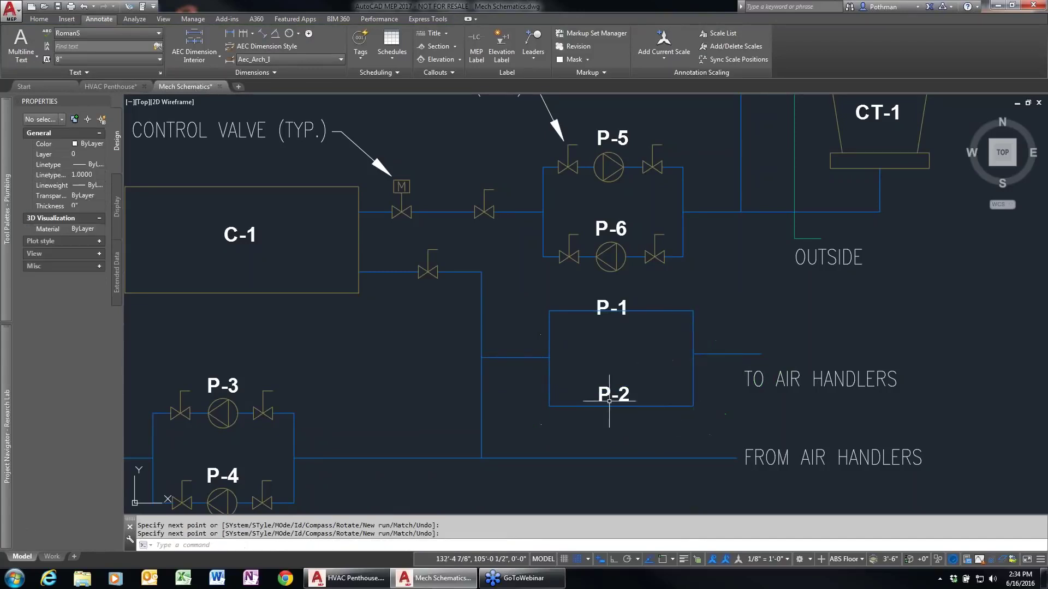
Add copies of the P-5 pump symbol on the P-1 and P-2 lines, with the P-2 pump facing the opposite way
click(622, 164)
right_click(607, 170)
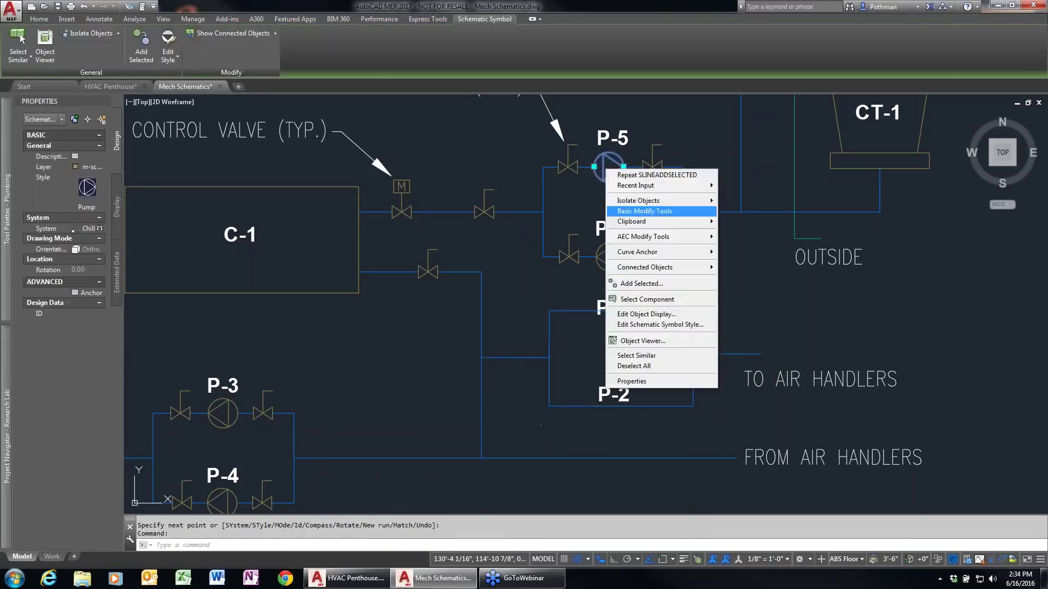
click(640, 284)
click(616, 310)
click(680, 322)
click(621, 409)
key(Return)
key(Return)
Add copies of the gate valve beside P-5 on both sides of the P-1 and P-2 pumps, at the default rotation
click(568, 166)
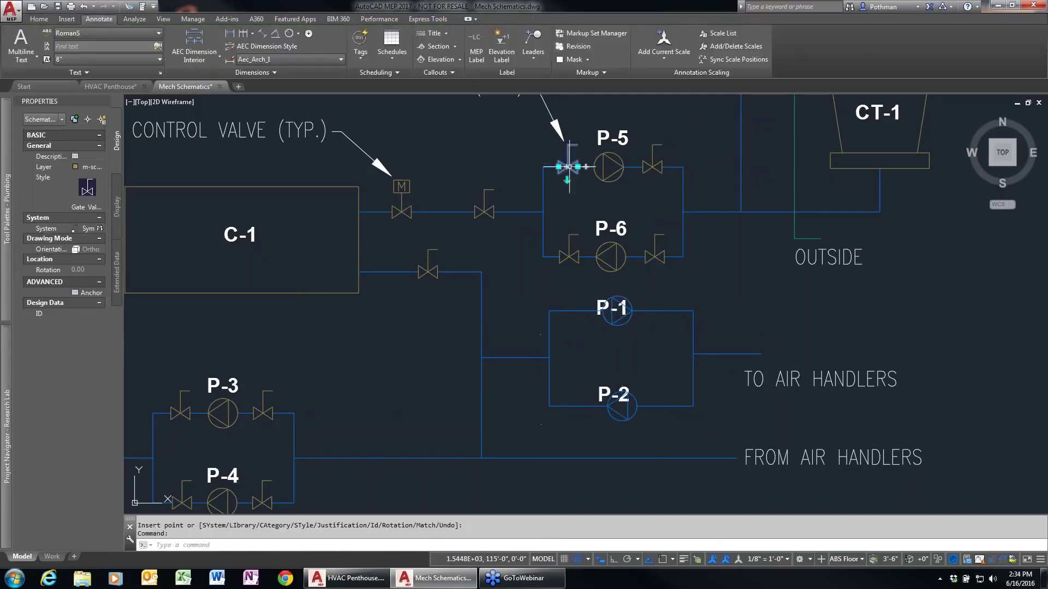
right_click(568, 166)
click(604, 285)
click(575, 311)
click(664, 311)
key(Return)
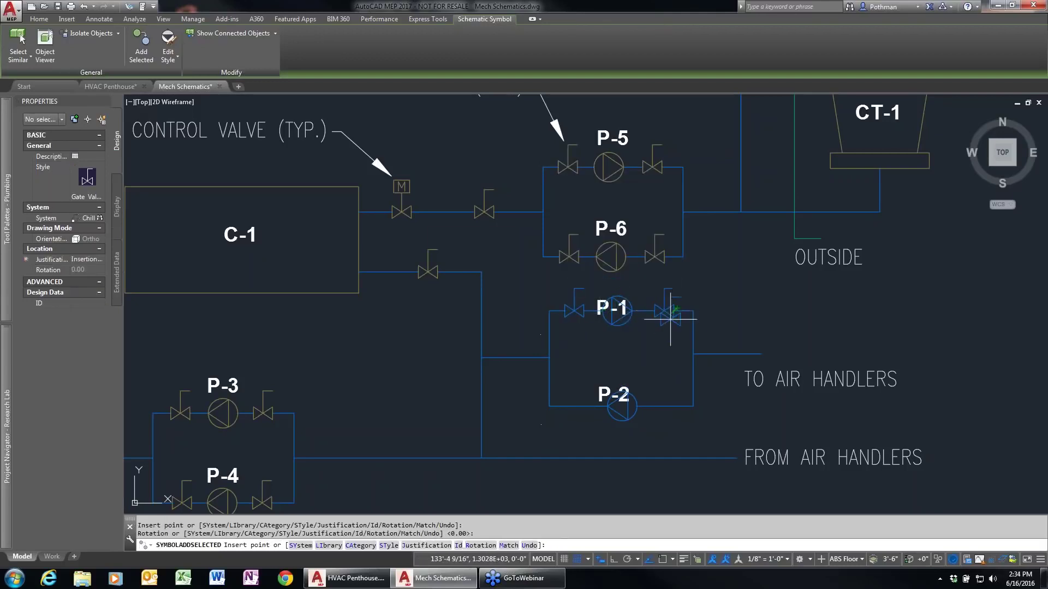
click(571, 406)
key(Return)
click(663, 406)
key(Return)
key(Escape)
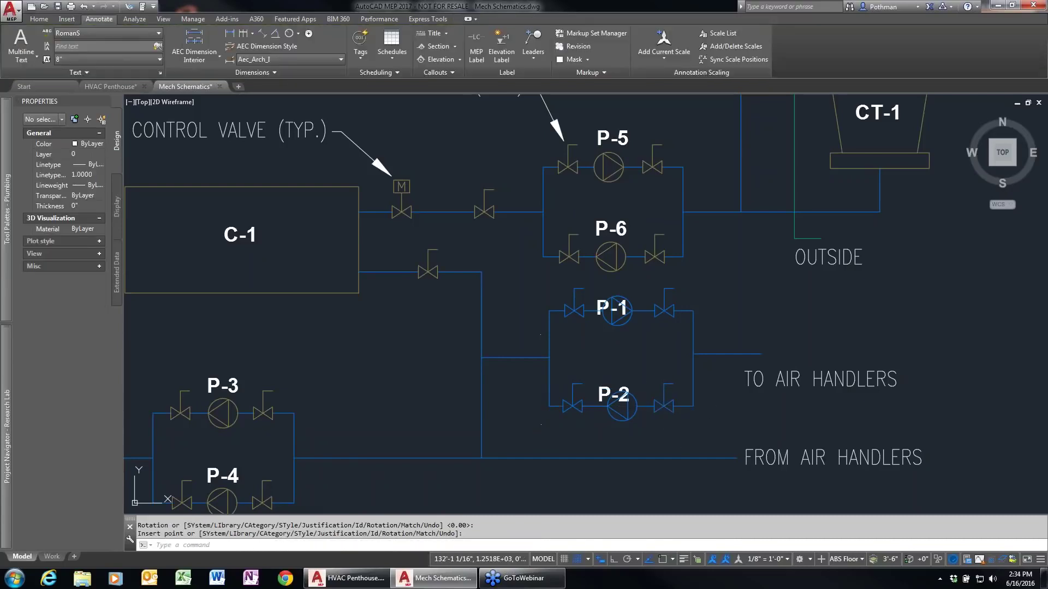
Move the P-2 branch line with its connected symbols down about 1 foot and back up under the P-2 label
click(644, 406)
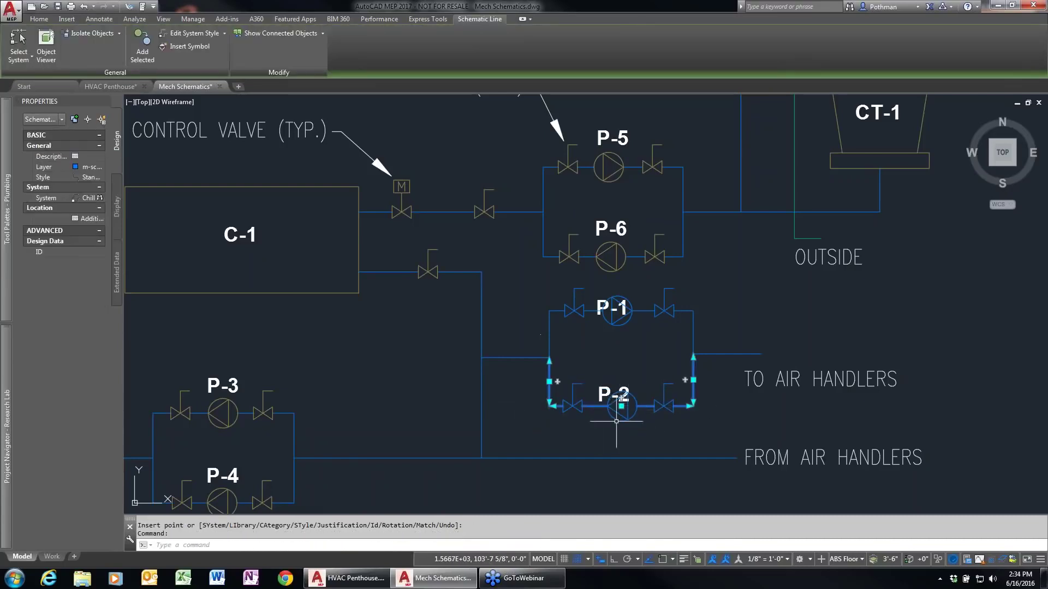
click(621, 406)
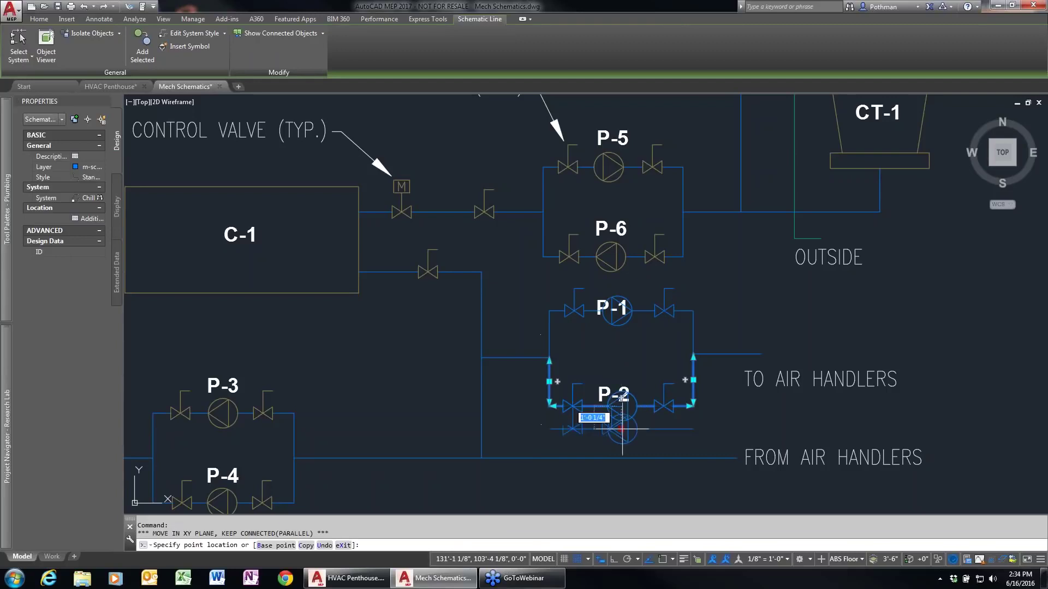
click(621, 430)
click(621, 430)
click(622, 429)
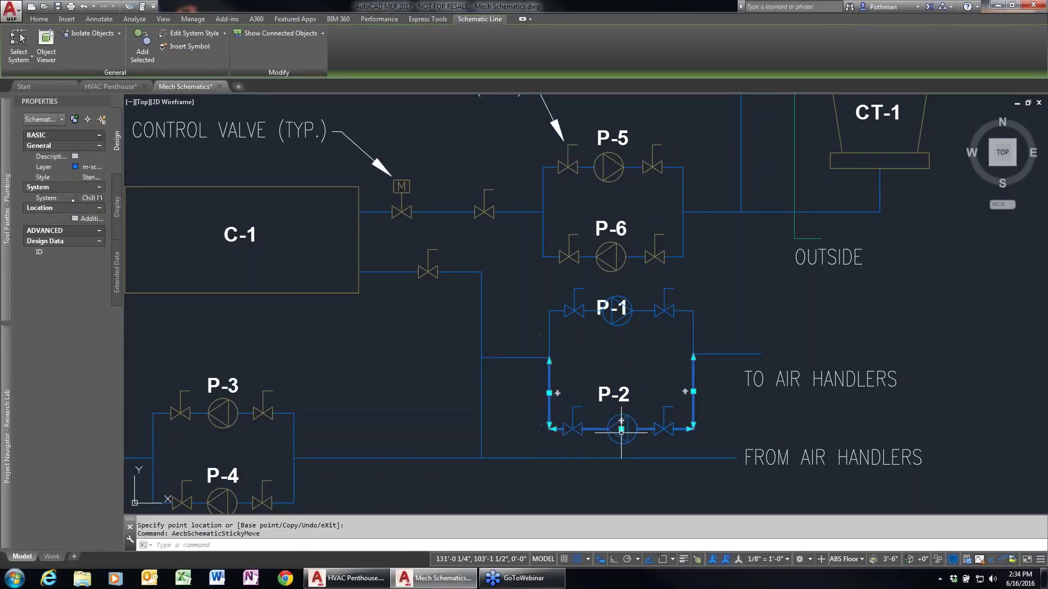
click(621, 429)
click(621, 407)
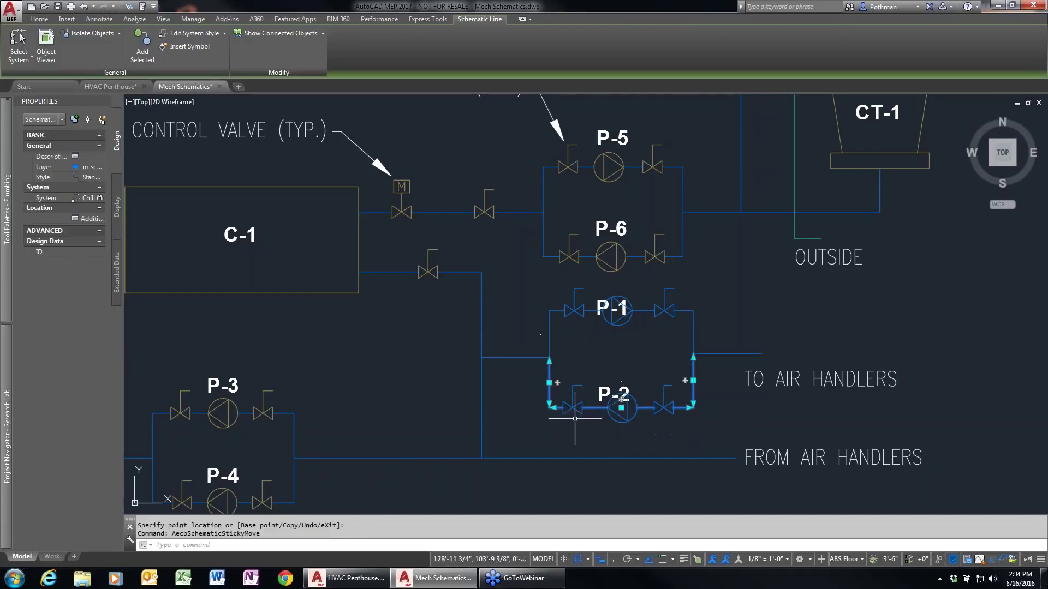
key(Escape)
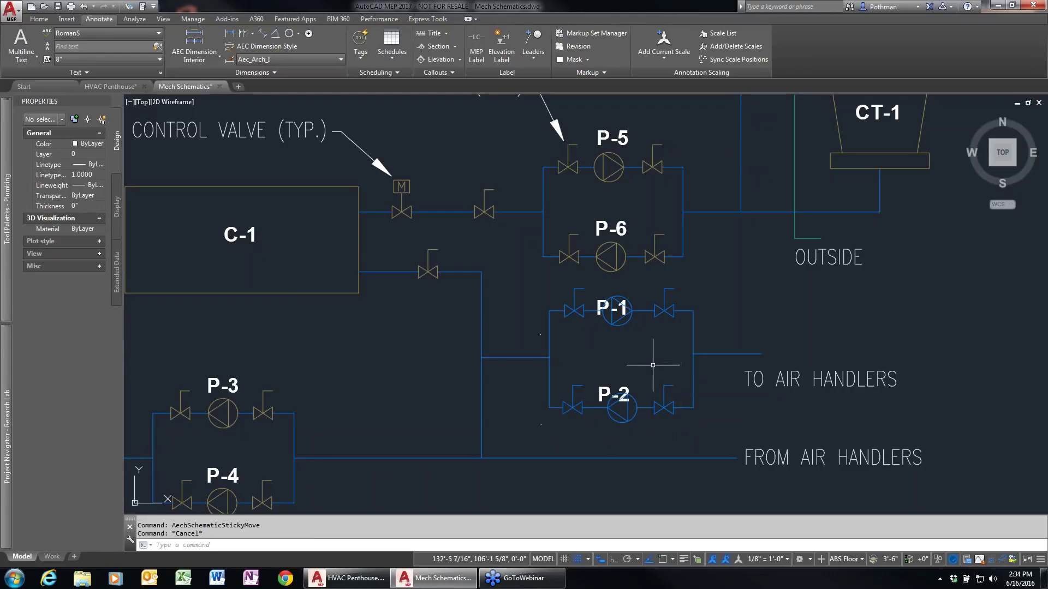
Close the Mech Schematics drawing without saving and open the Plbg Schematic construct from the Schematics folder
scroll(365, 399, down, 2)
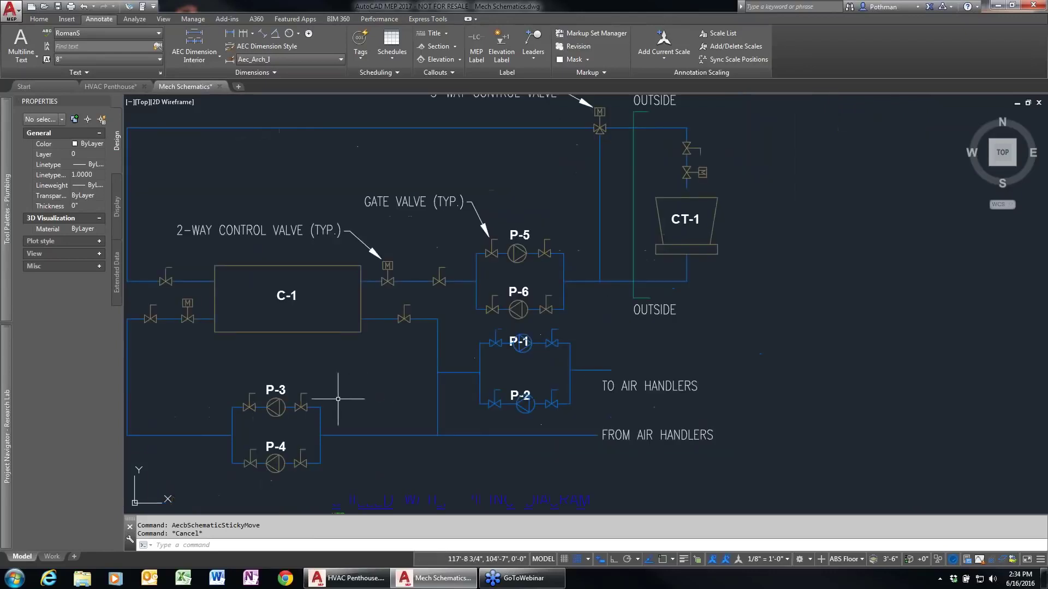
middle_drag(338, 399, 441, 397)
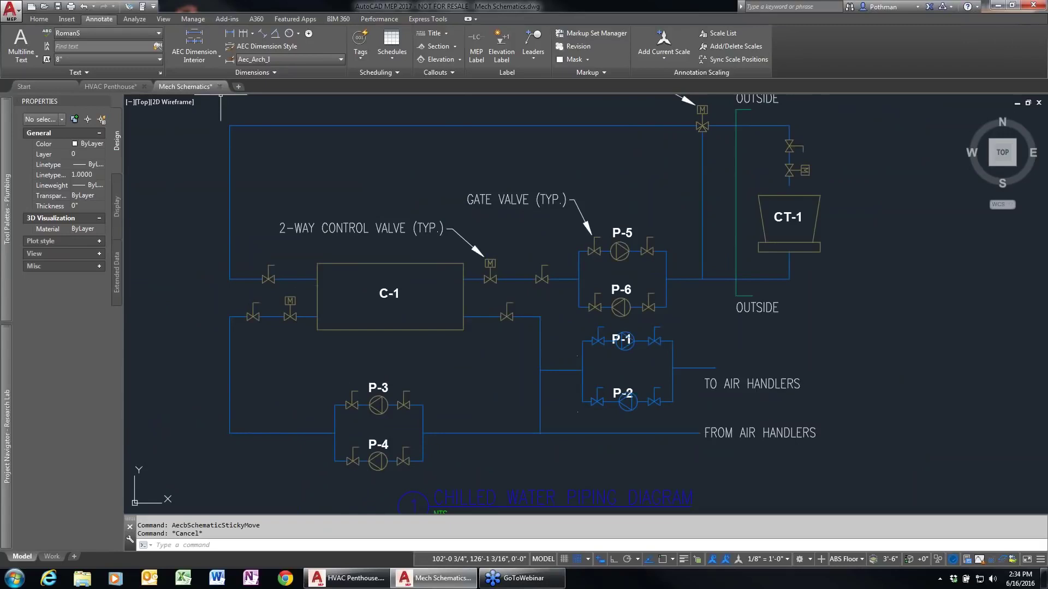
click(220, 87)
click(569, 313)
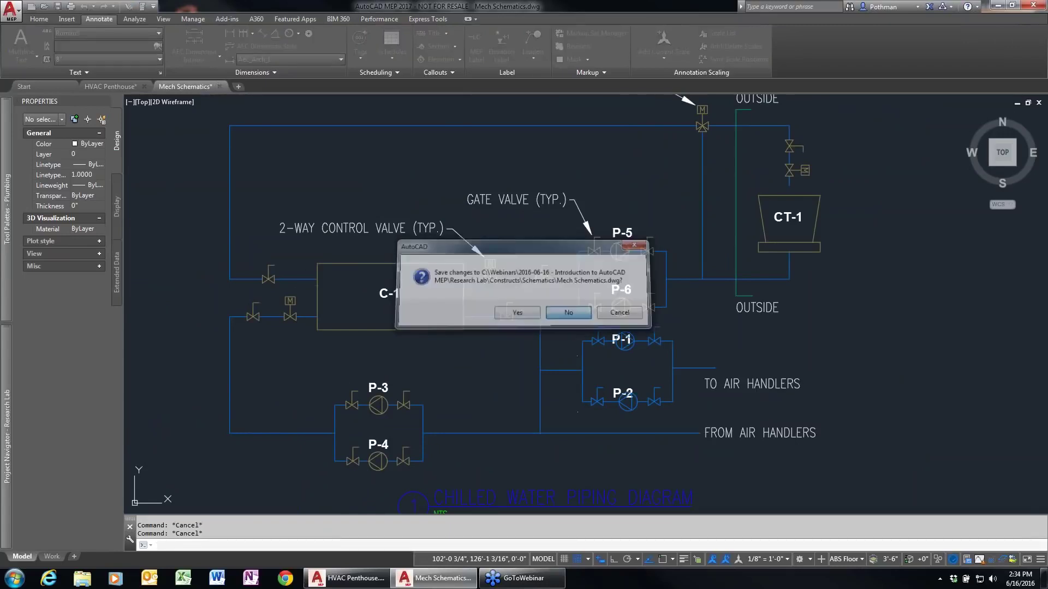
mouse_move(22, 372)
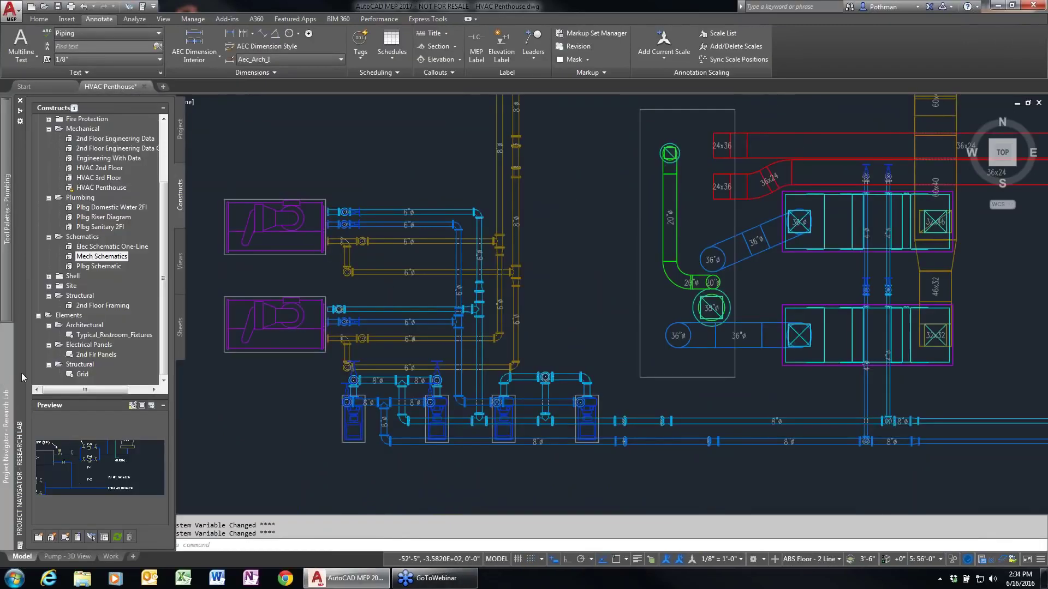
double_click(94, 265)
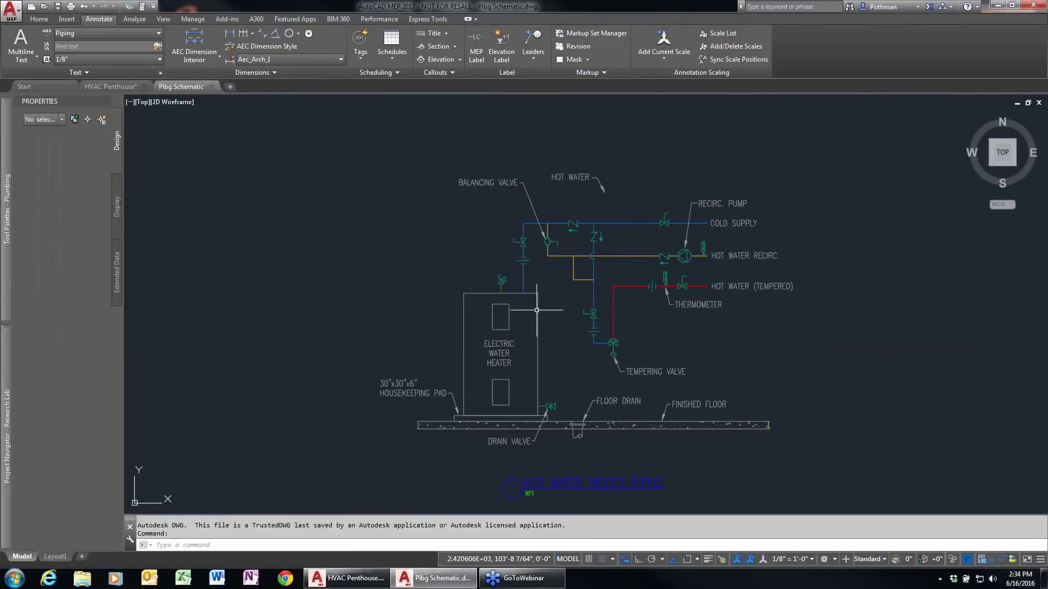
Examine the crossing options in the annotation settings of the cold supply line's Standard schematic line style, leaving them unapplied
scroll(564, 245, up, 5)
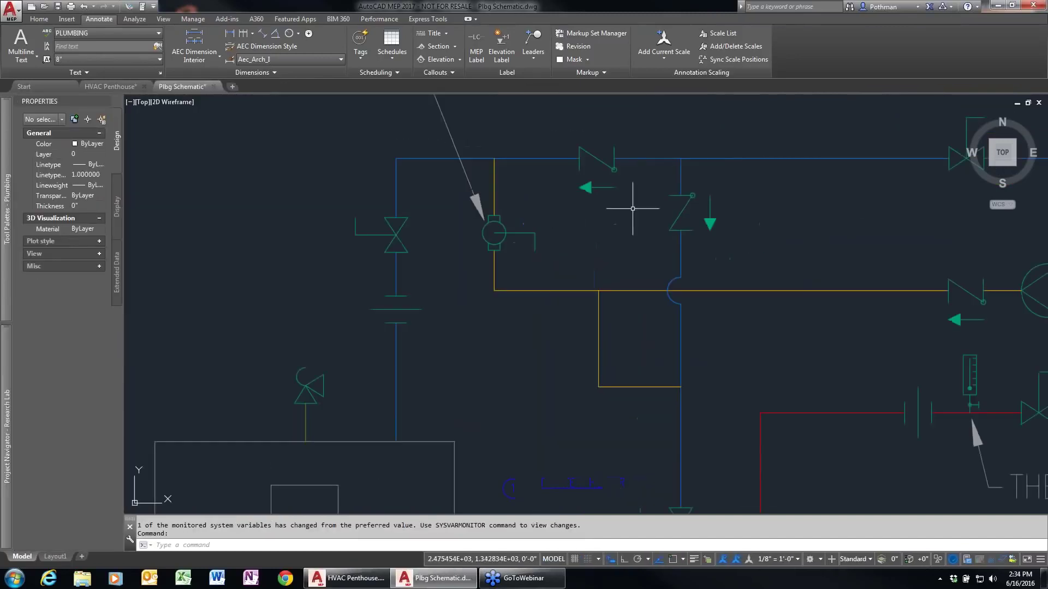
click(735, 158)
right_click(731, 160)
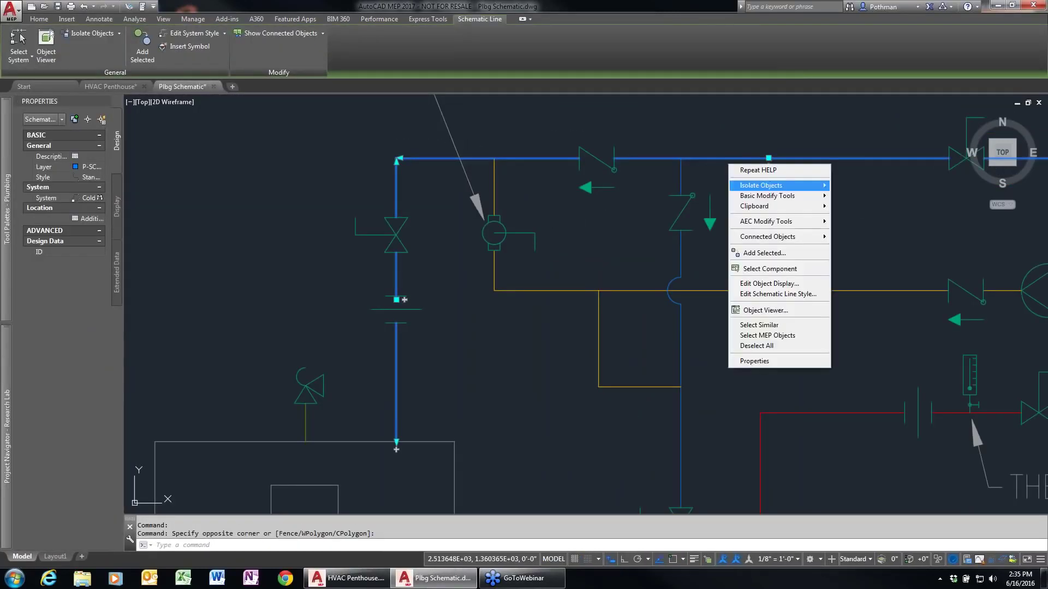
click(782, 295)
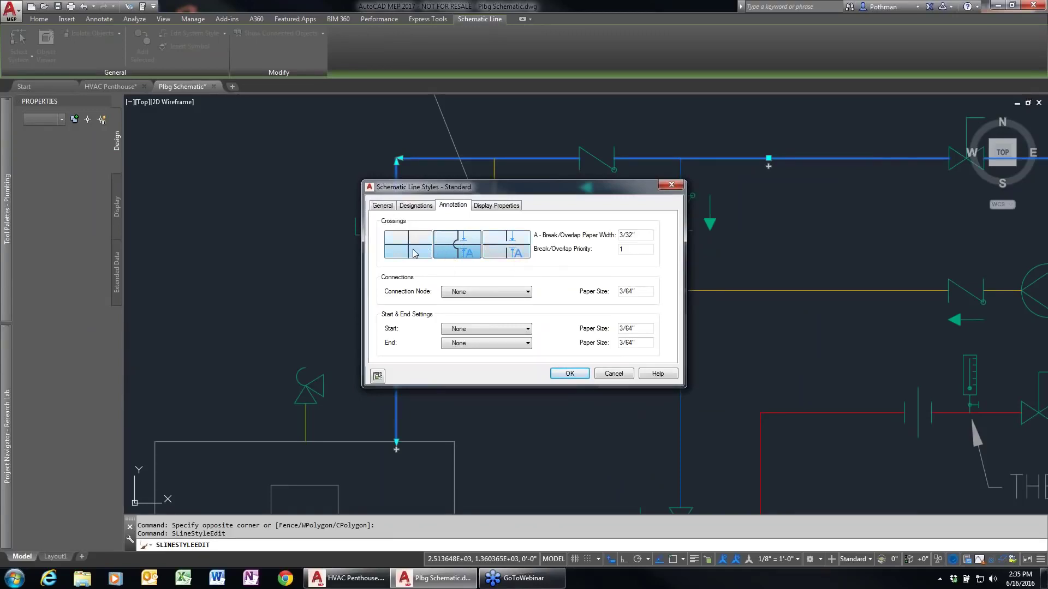
click(610, 374)
Add a four-segment schematic line from the pressure relief valve above the water heater across, down and over to the floor drain
middle_drag(443, 352, 383, 306)
scroll(383, 305, up, 5)
scroll(383, 305, up, 1)
scroll(532, 364, down, 3)
scroll(433, 385, down, 1)
scroll(429, 413, down, 1)
middle_drag(429, 406, 377, 242)
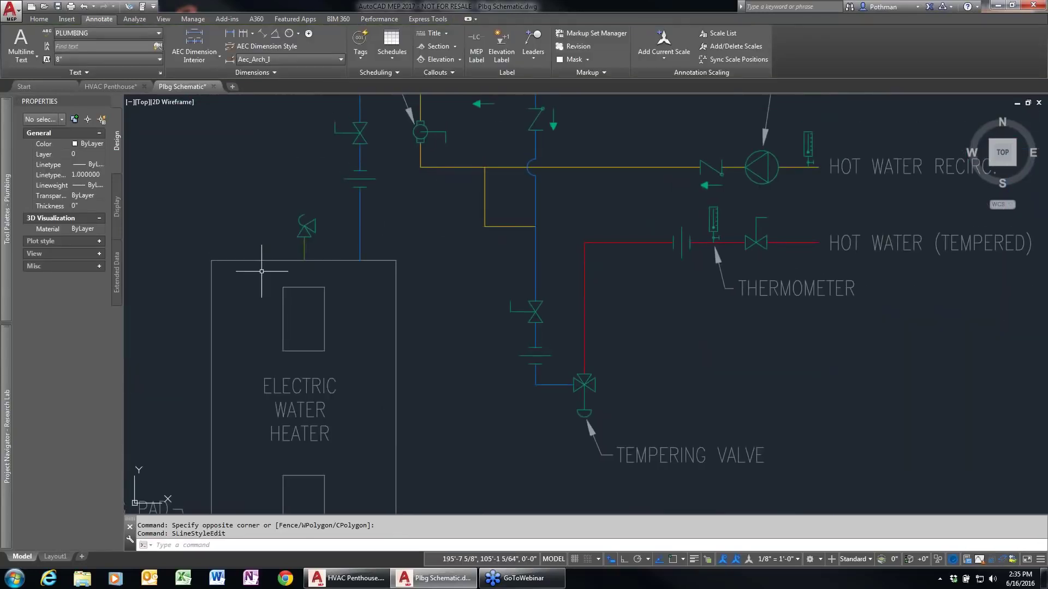
click(317, 252)
click(272, 247)
right_click(276, 246)
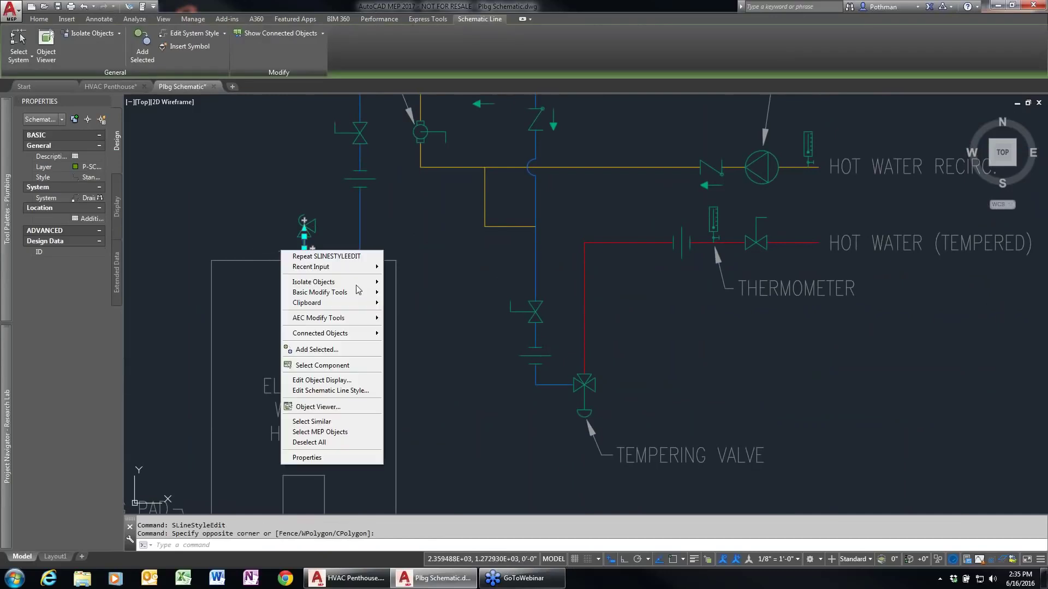
click(327, 349)
click(307, 226)
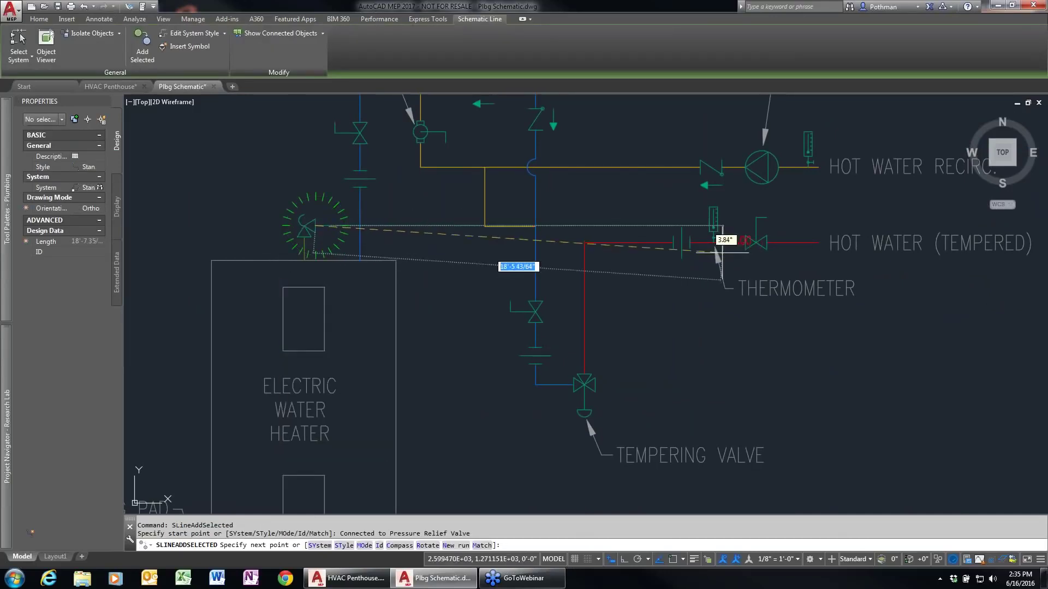
click(443, 224)
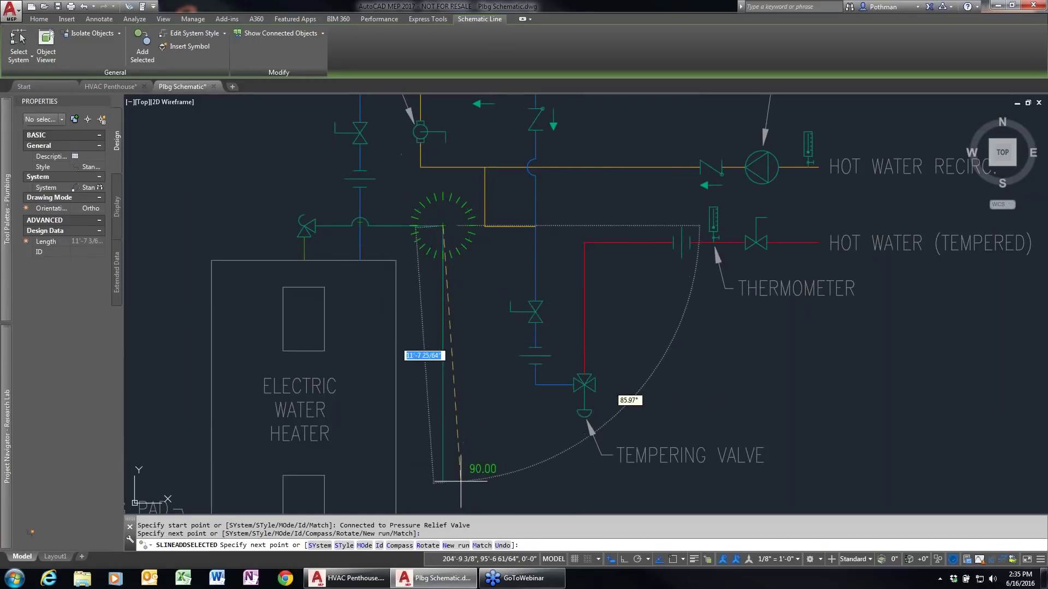
middle_drag(461, 481, 420, 284)
scroll(431, 289, up, 2)
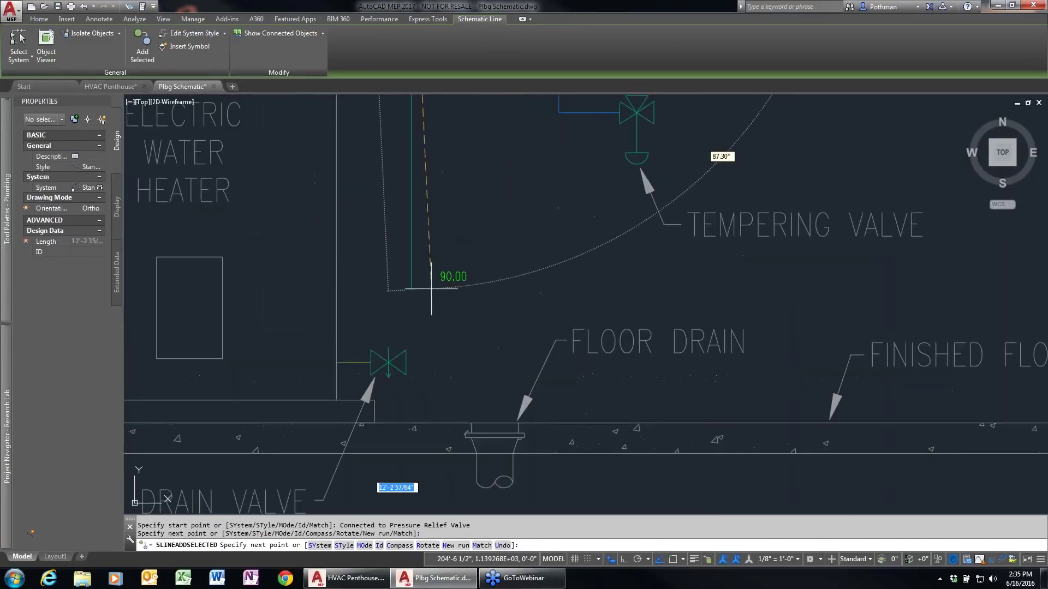
click(431, 289)
click(494, 287)
click(494, 428)
key(Return)
Check the new relief line's full run by selecting it, and close the Plbg Schematic drawing without saving
scroll(525, 244, down, 3)
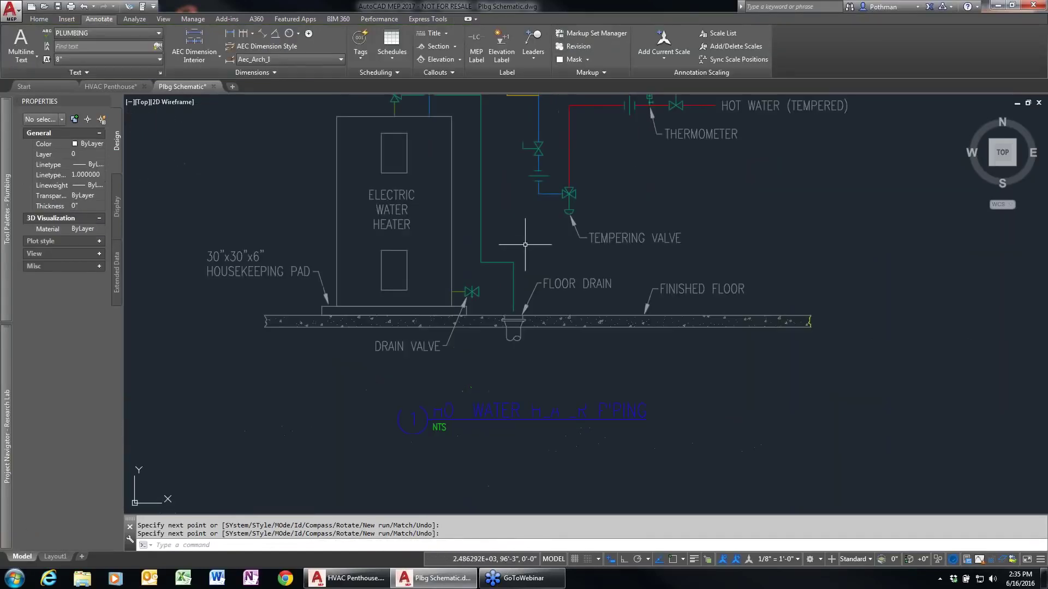
middle_drag(541, 194, 480, 343)
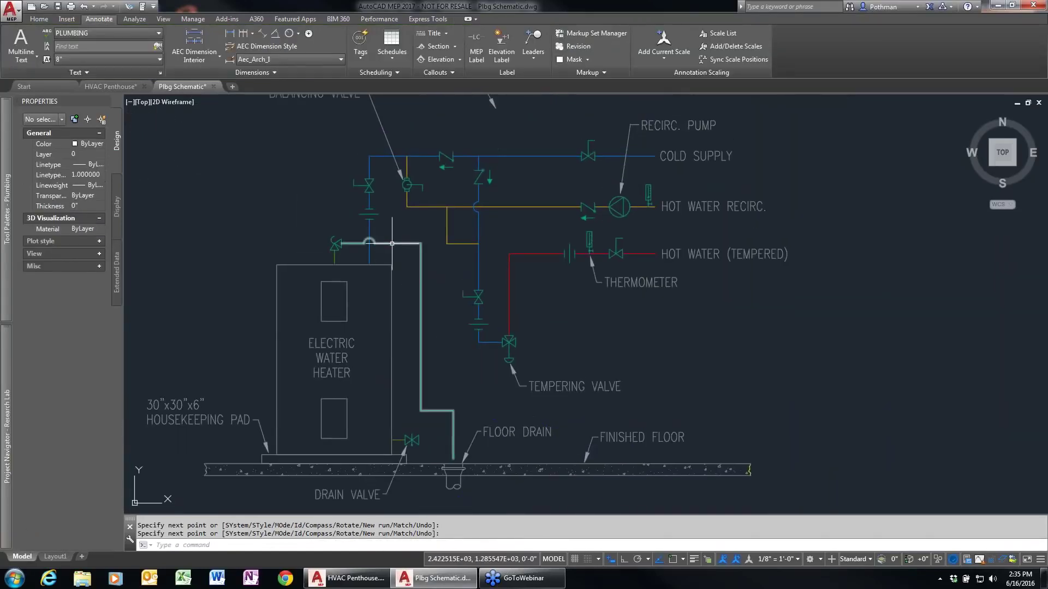
click(401, 241)
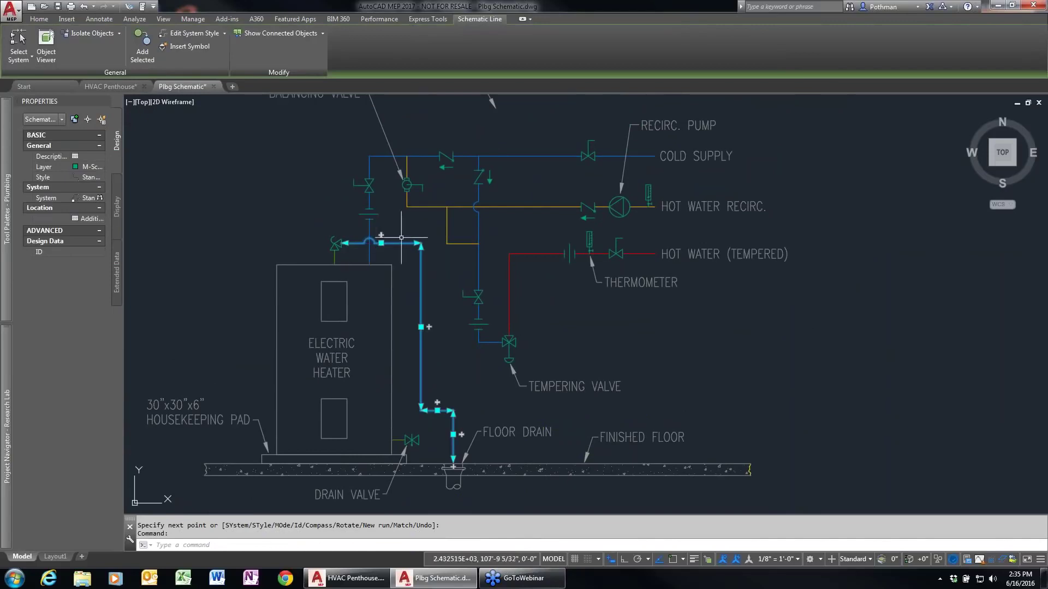
key(Escape)
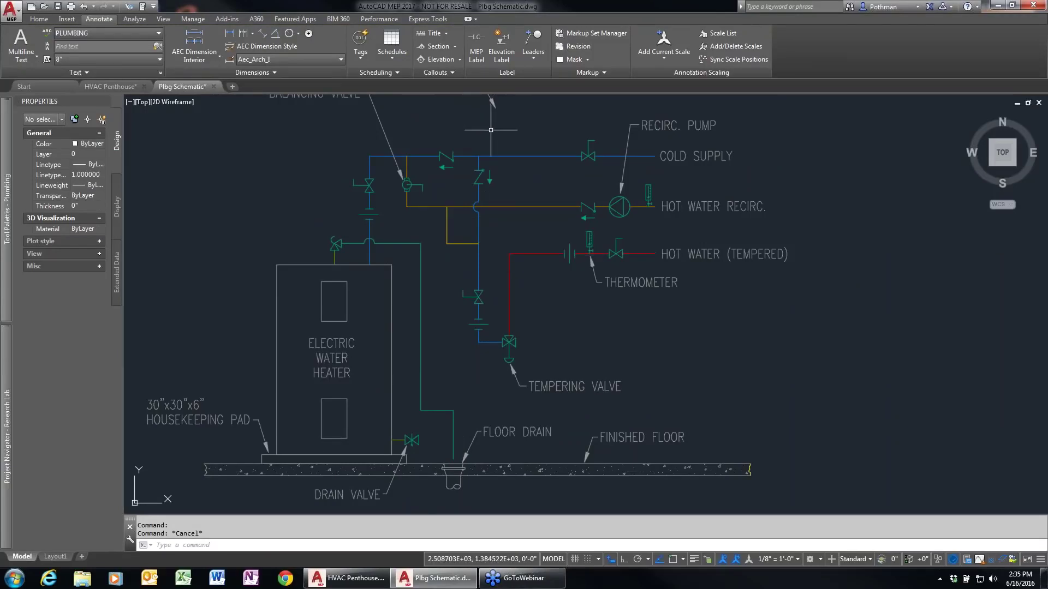
click(214, 87)
click(568, 314)
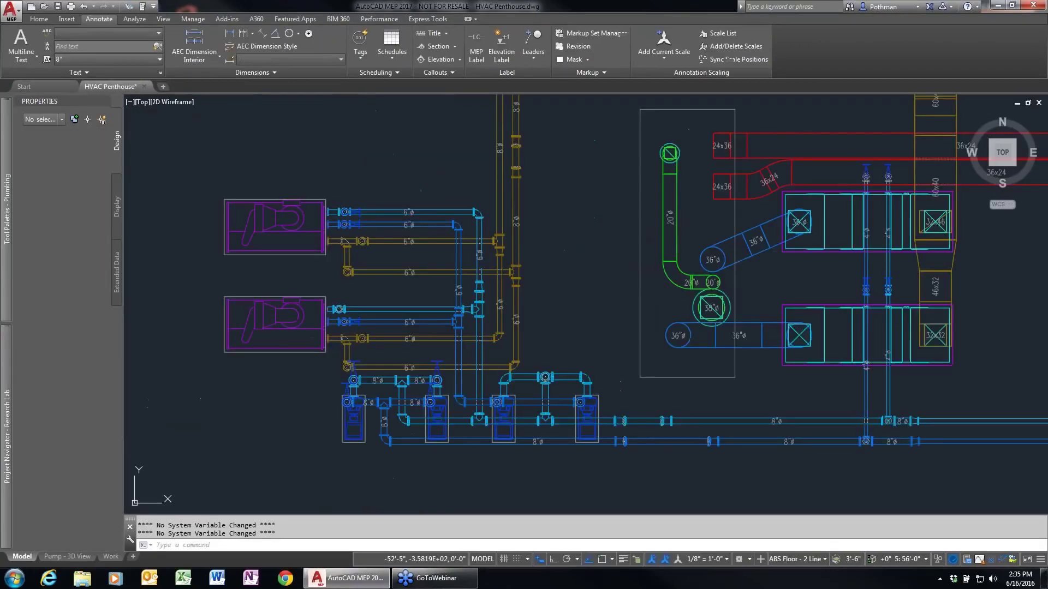
Open the Lighting 2nd Floor construct from the project's Electrical folder
mouse_move(7, 415)
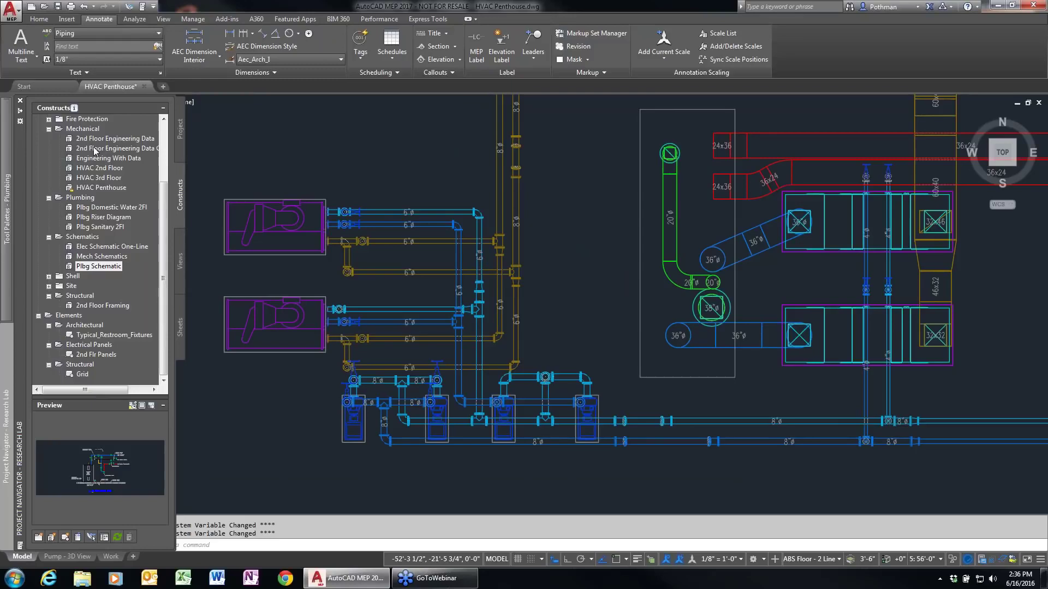
drag(160, 186, 159, 124)
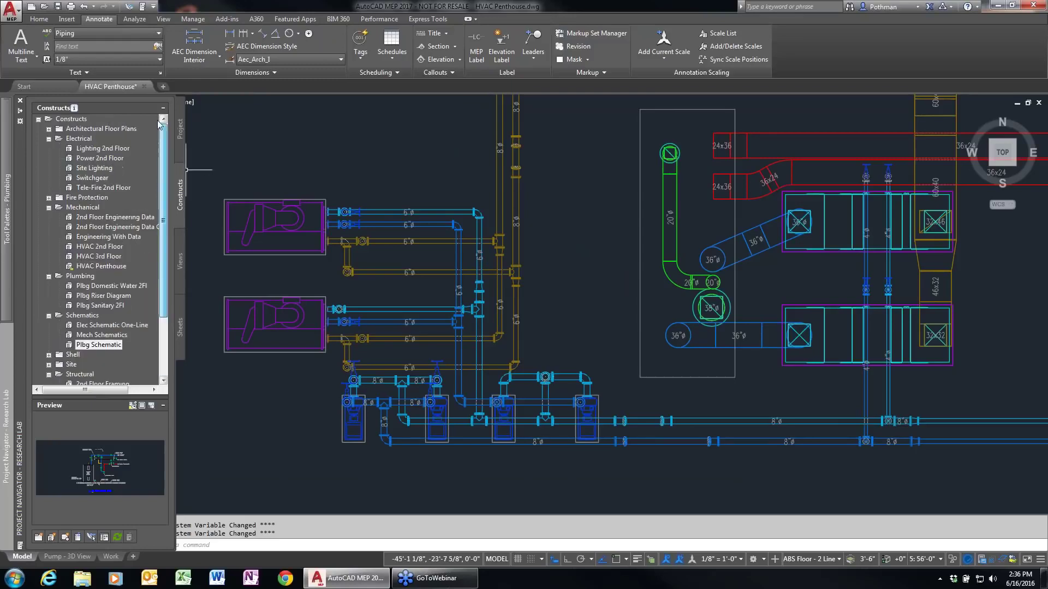
double_click(116, 150)
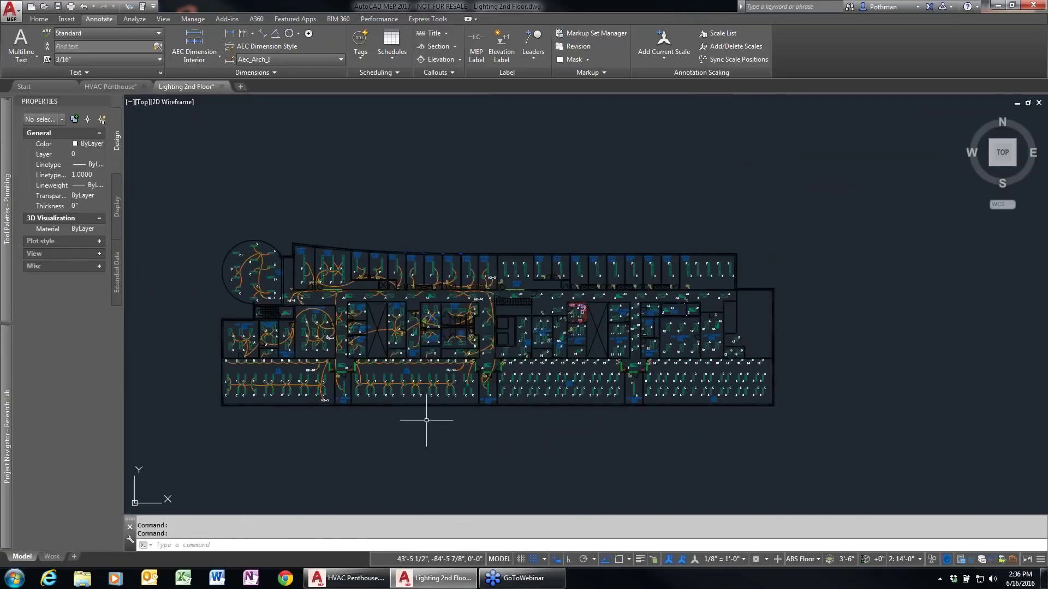
Inspect the electrical properties of the first Type C light in Lab 249, including its panel, circuit, load and poles, without changing them
middle_drag(477, 420, 513, 403)
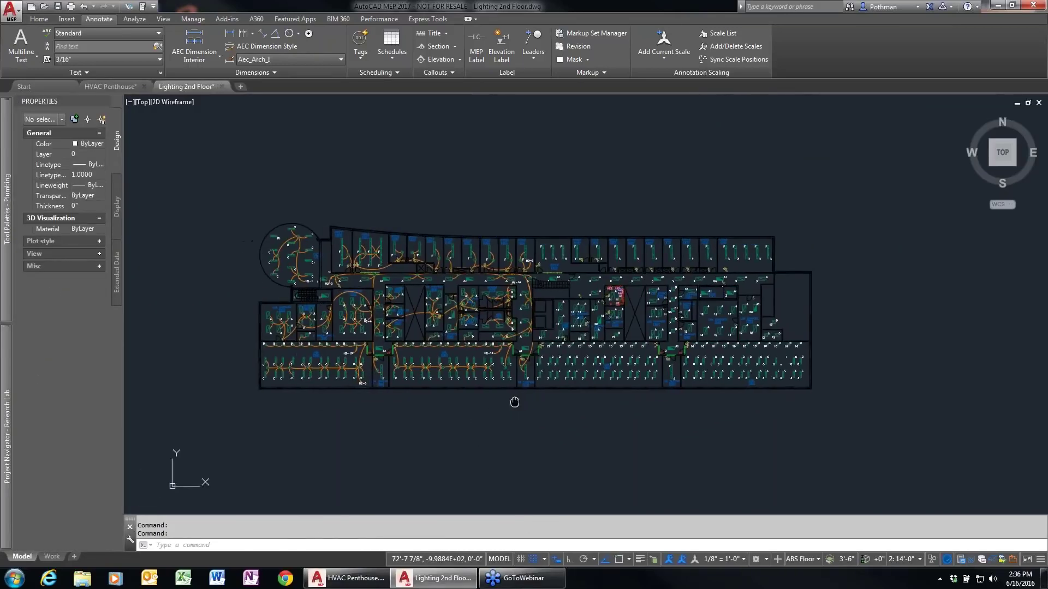
scroll(516, 399, up, 5)
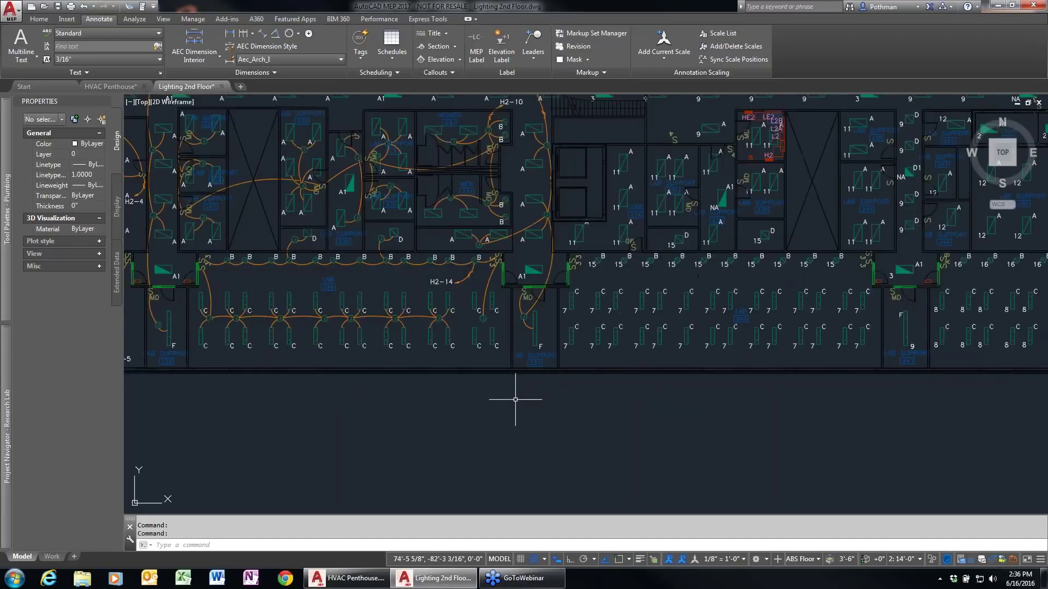
middle_drag(542, 381, 562, 494)
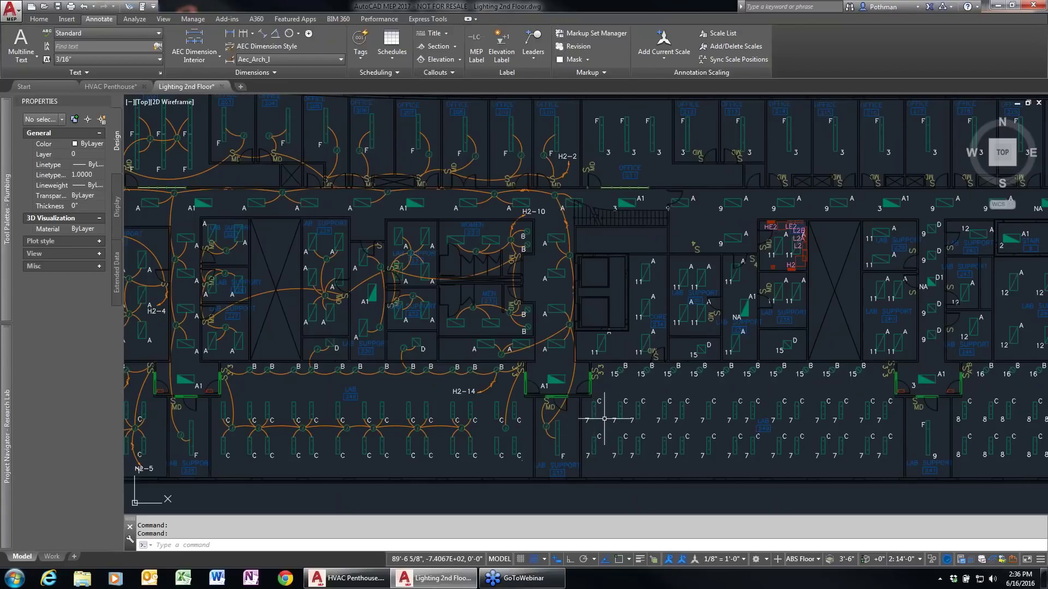
scroll(603, 420, up, 2)
click(587, 414)
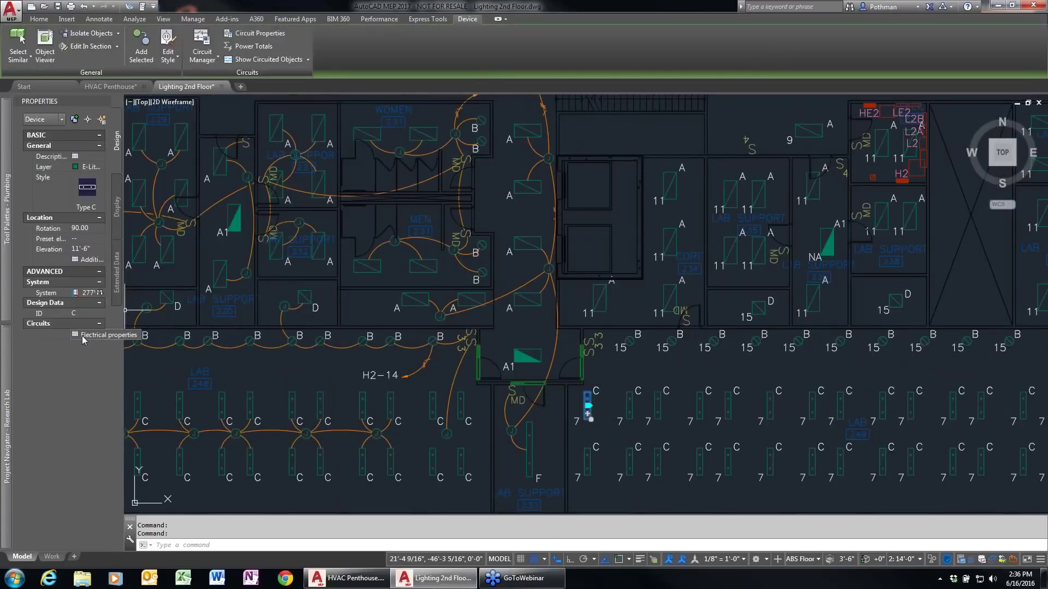
click(81, 337)
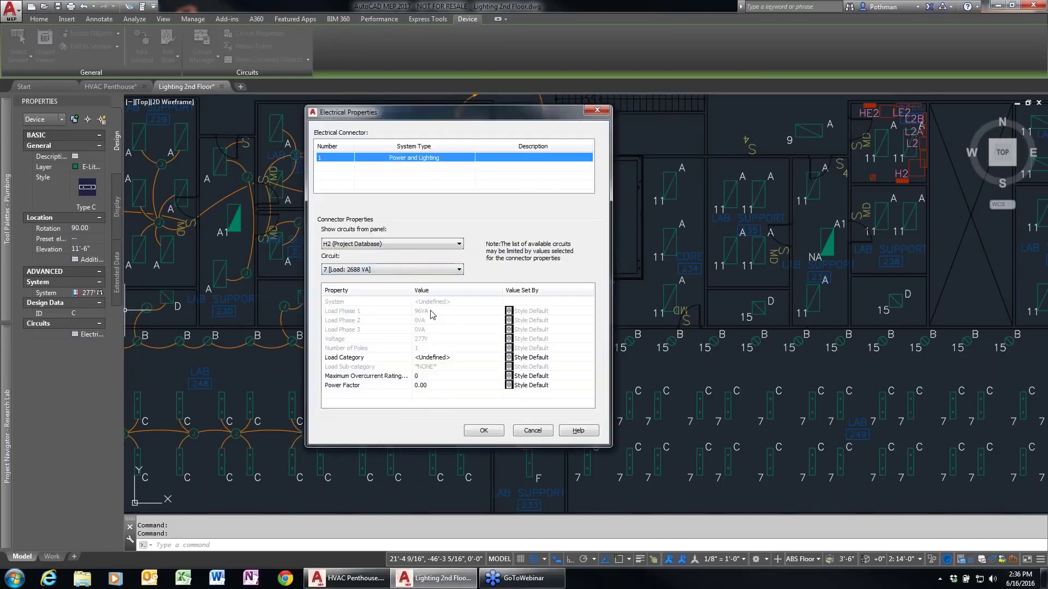
click(434, 313)
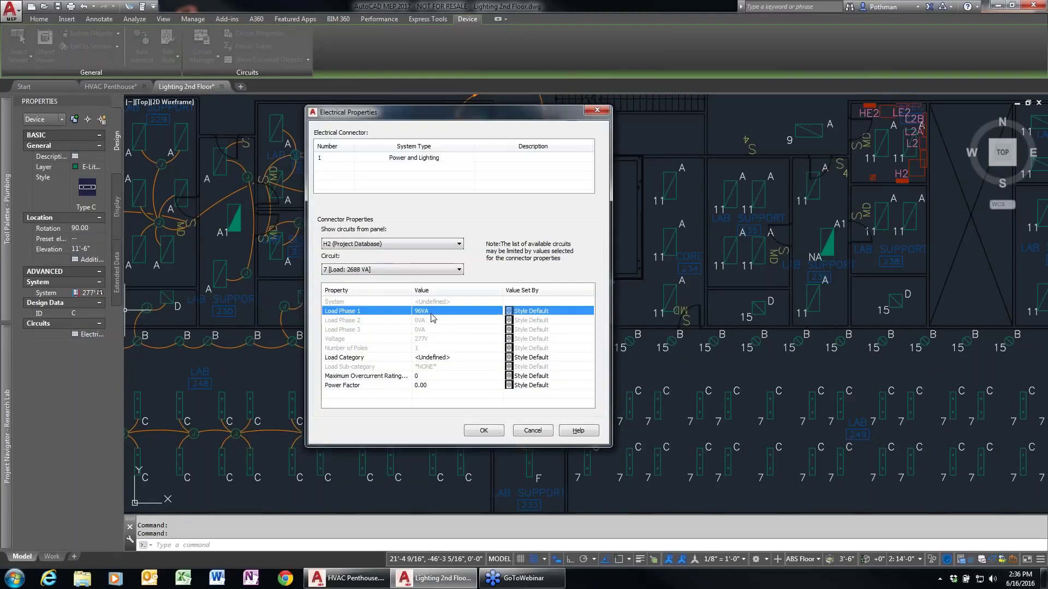
click(424, 350)
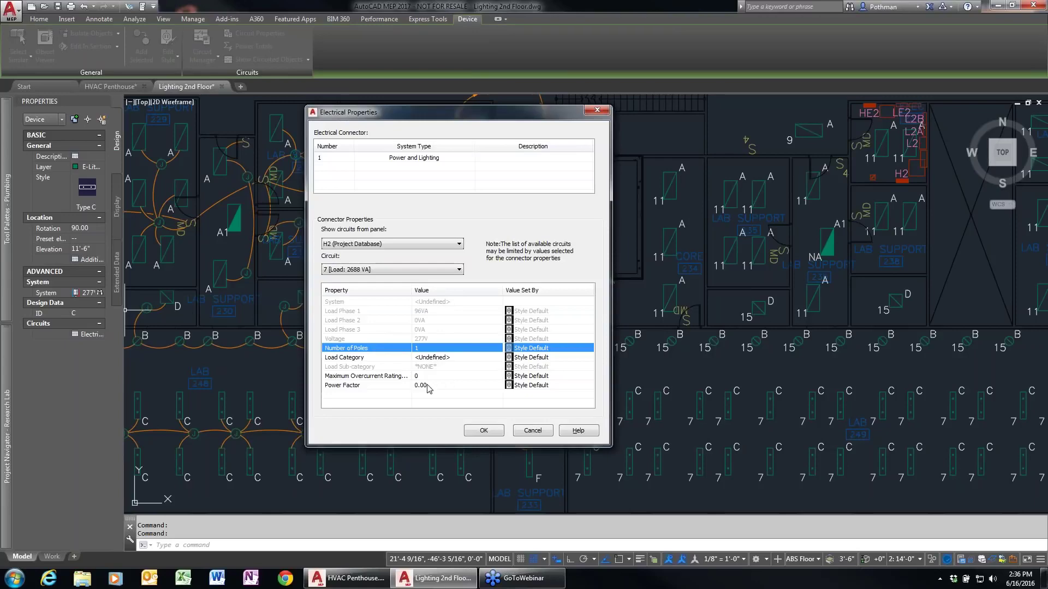
click(526, 432)
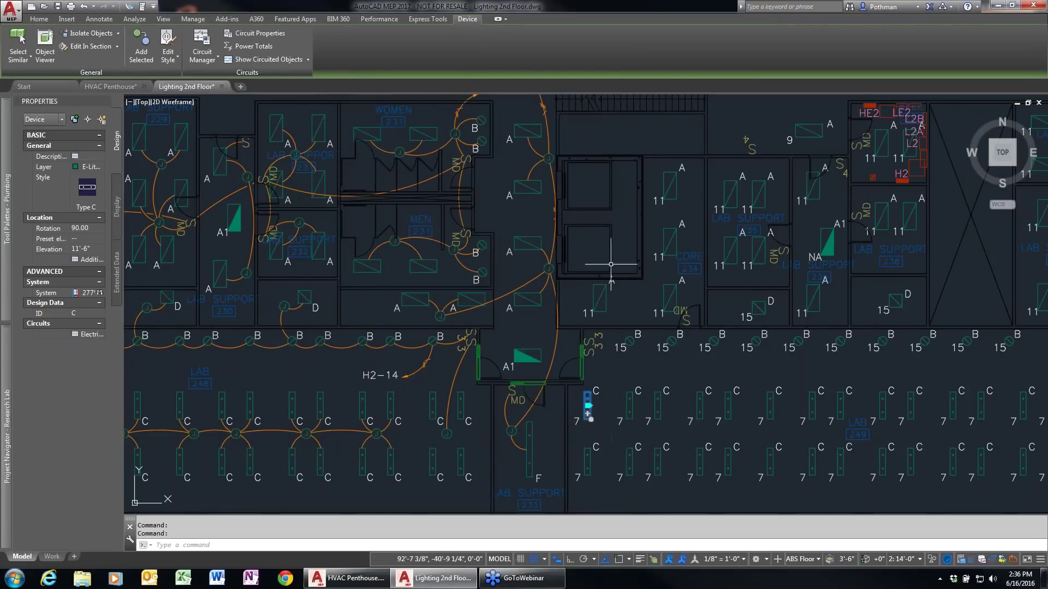
Review the connector properties in the selected light's Type C device style and leave the style unchanged
click(168, 38)
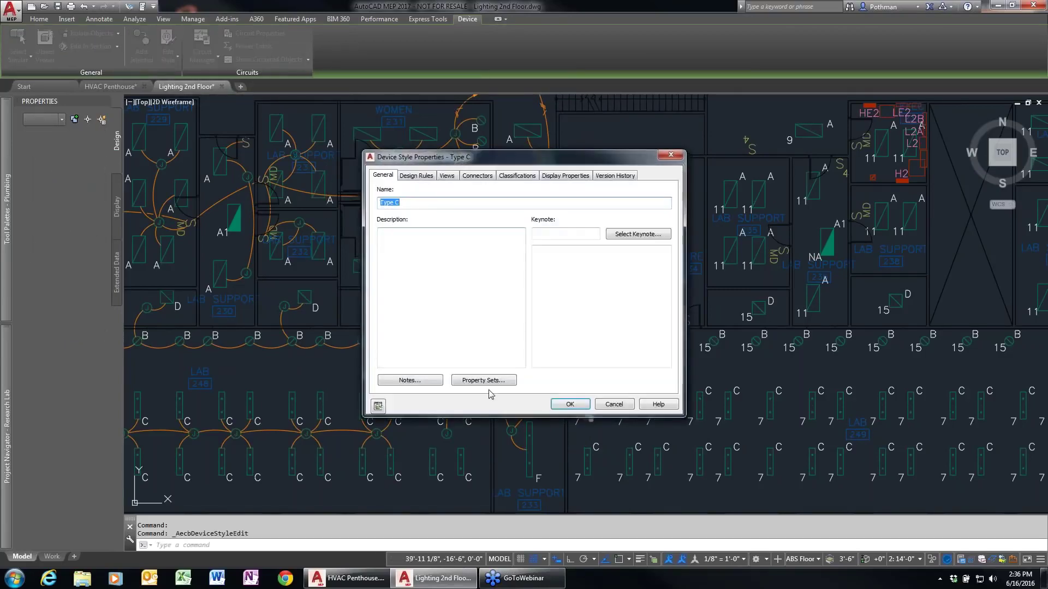
click(478, 176)
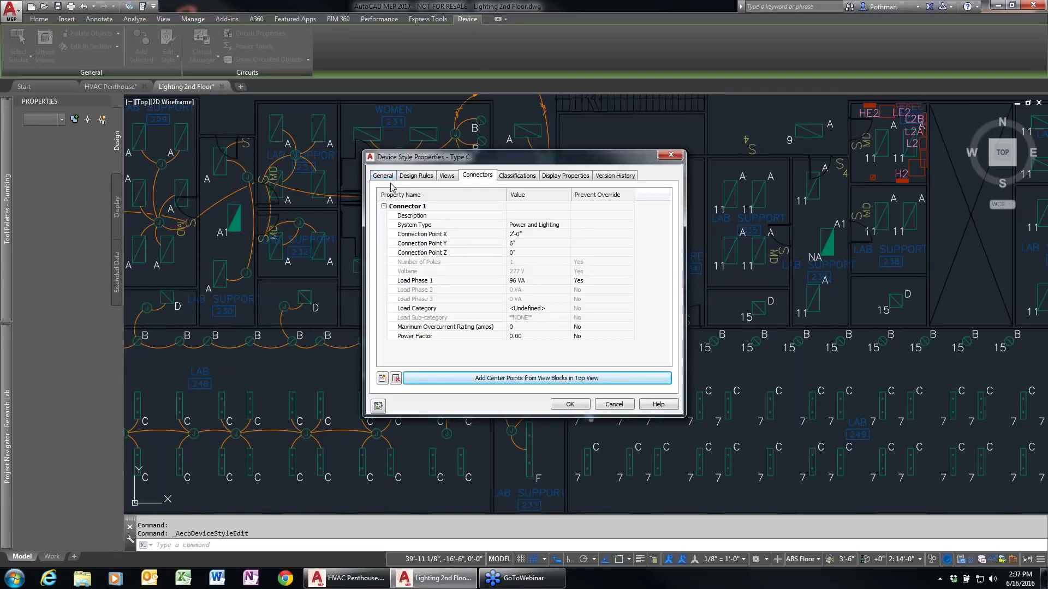
click(624, 403)
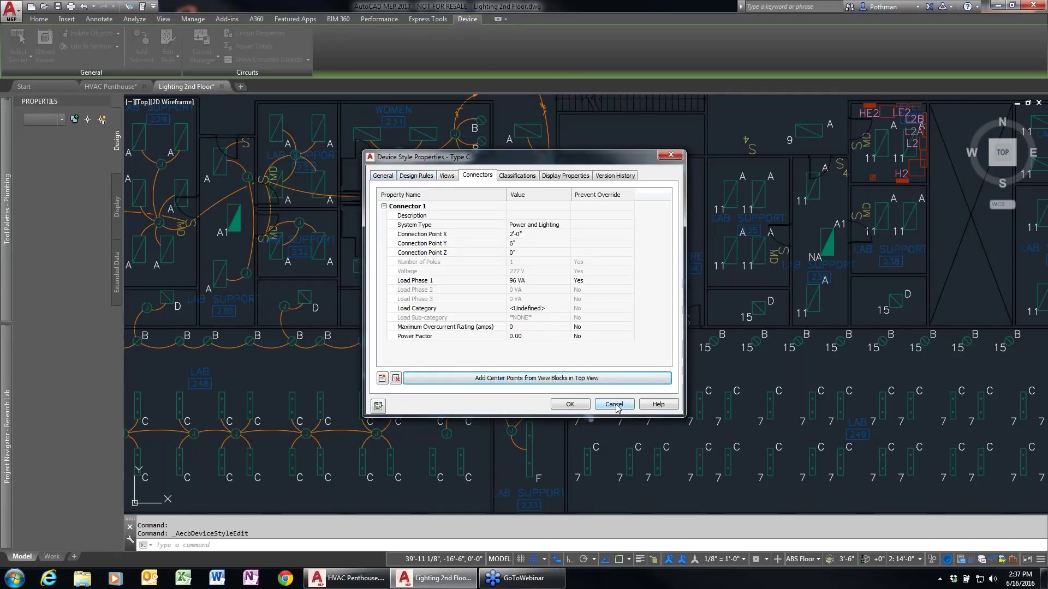
Deselect the light and switch the workspace from Plumbing to Electrical
middle_drag(710, 434, 568, 375)
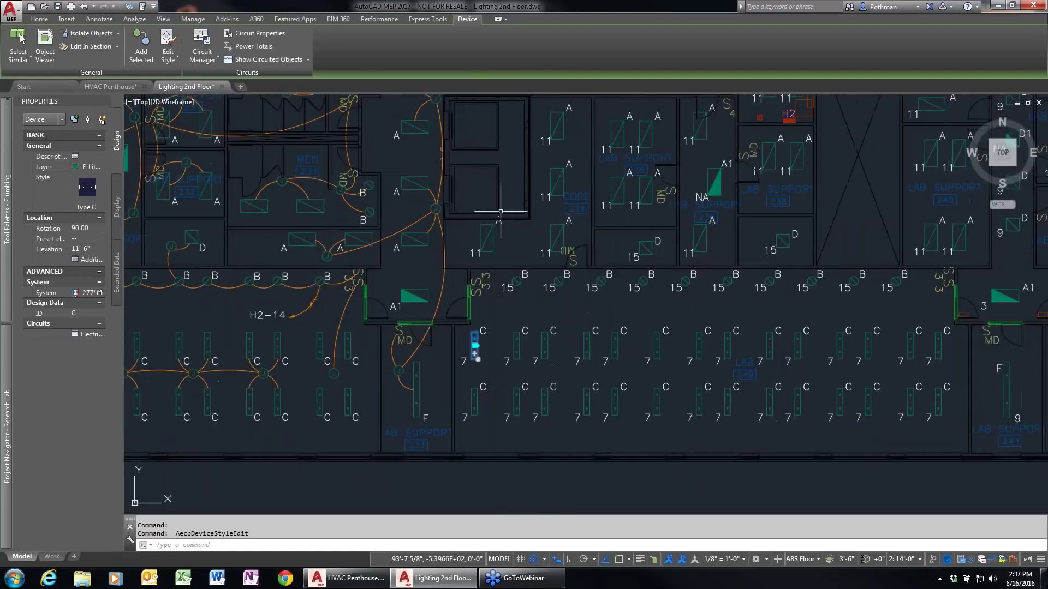
click(193, 18)
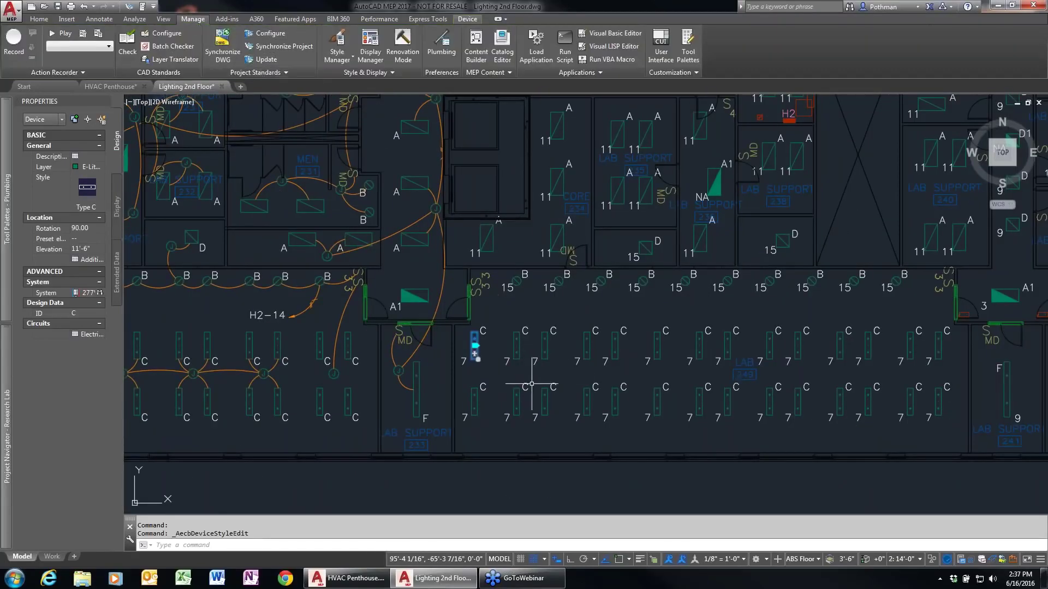
key(Escape)
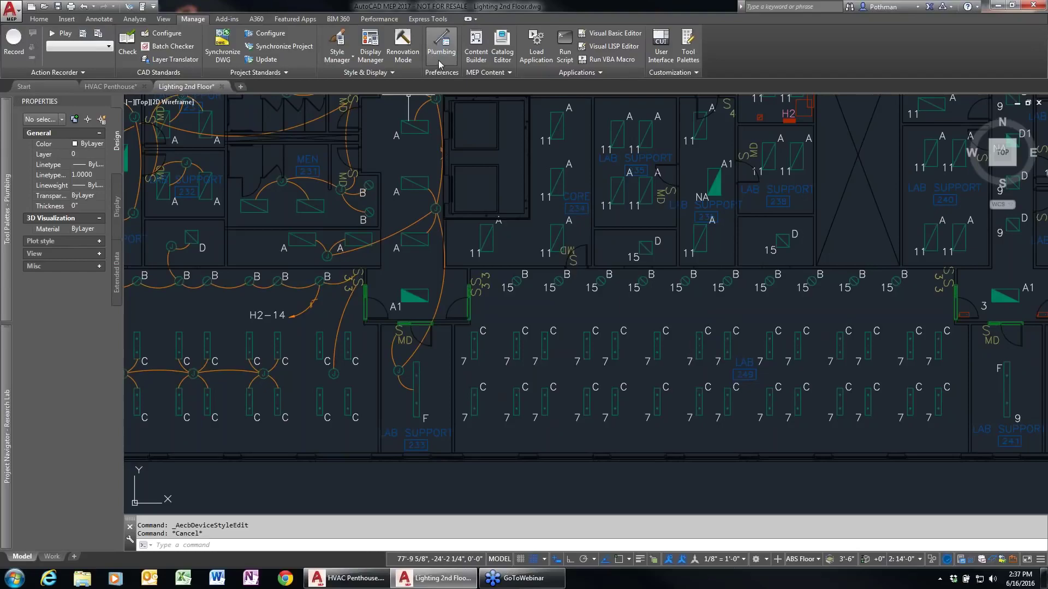
click(765, 560)
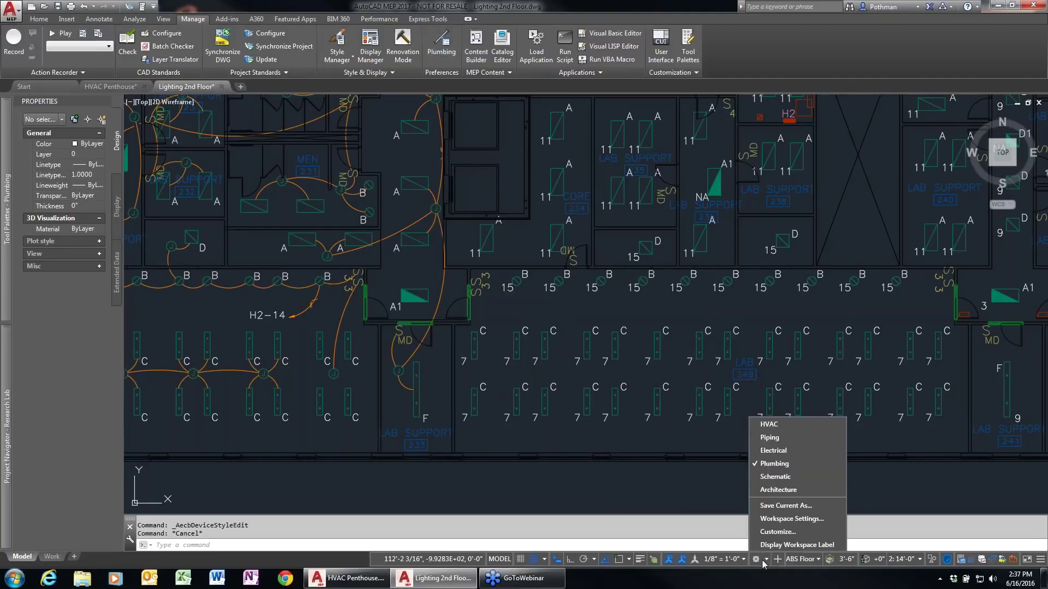
click(771, 451)
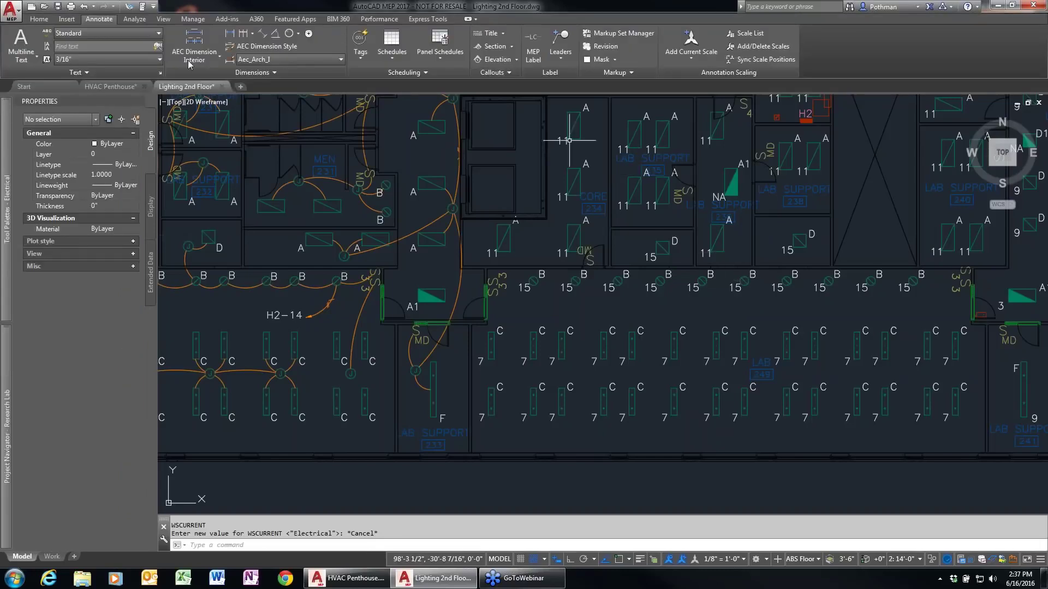
Examine the 1-Pole voltage definitions in the electrical preferences, including the minimum and maximum limits for 120 volts
click(194, 20)
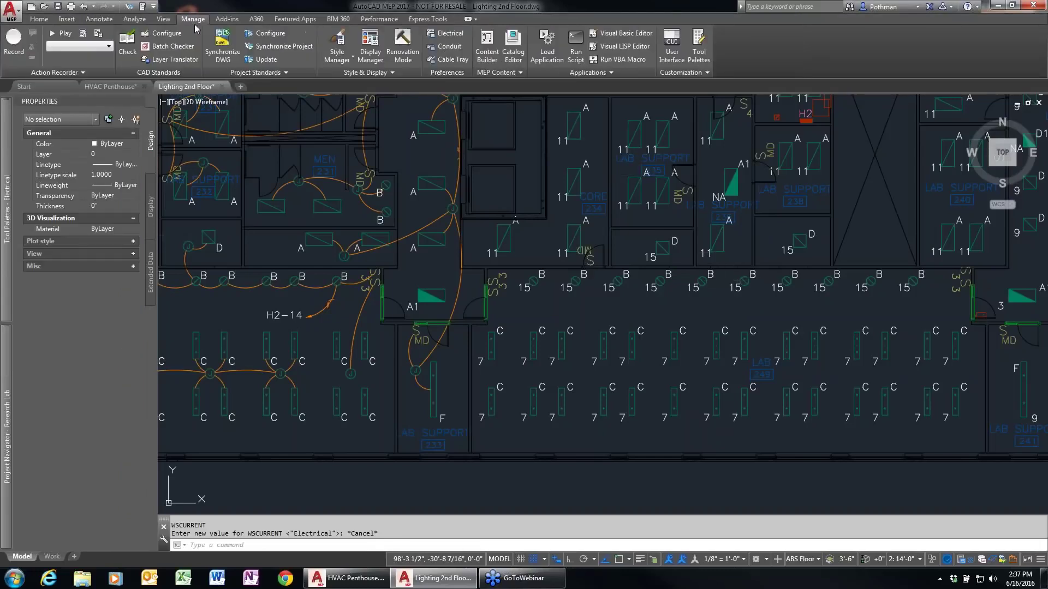
click(448, 36)
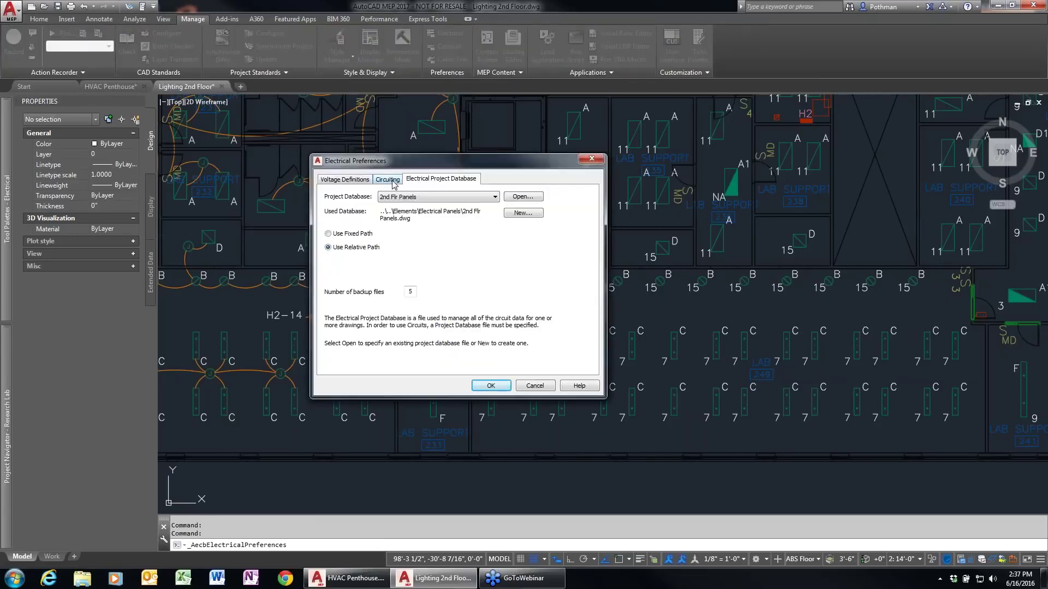
click(364, 182)
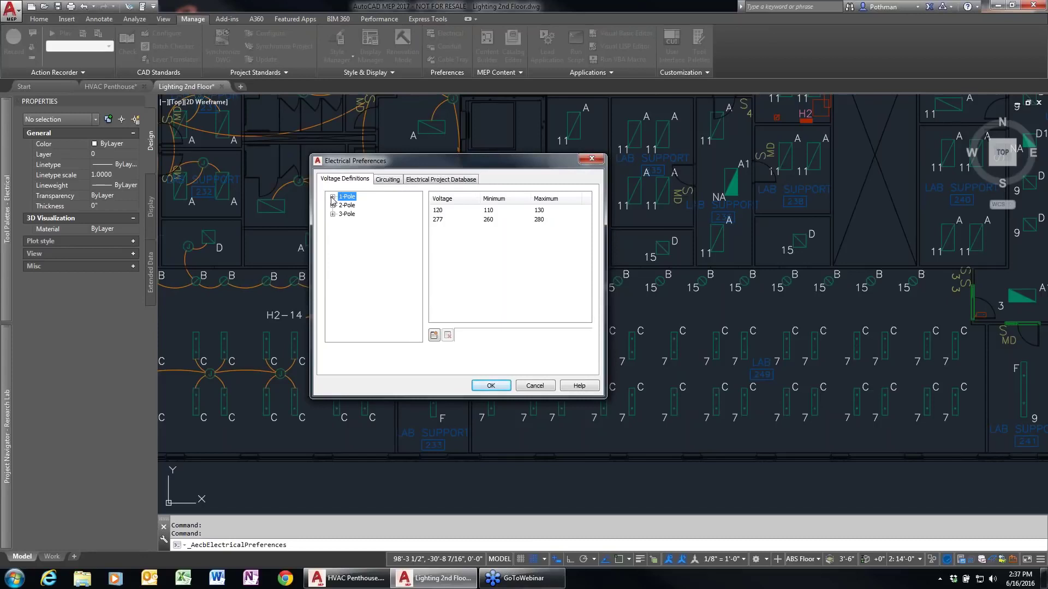
click(332, 198)
click(355, 206)
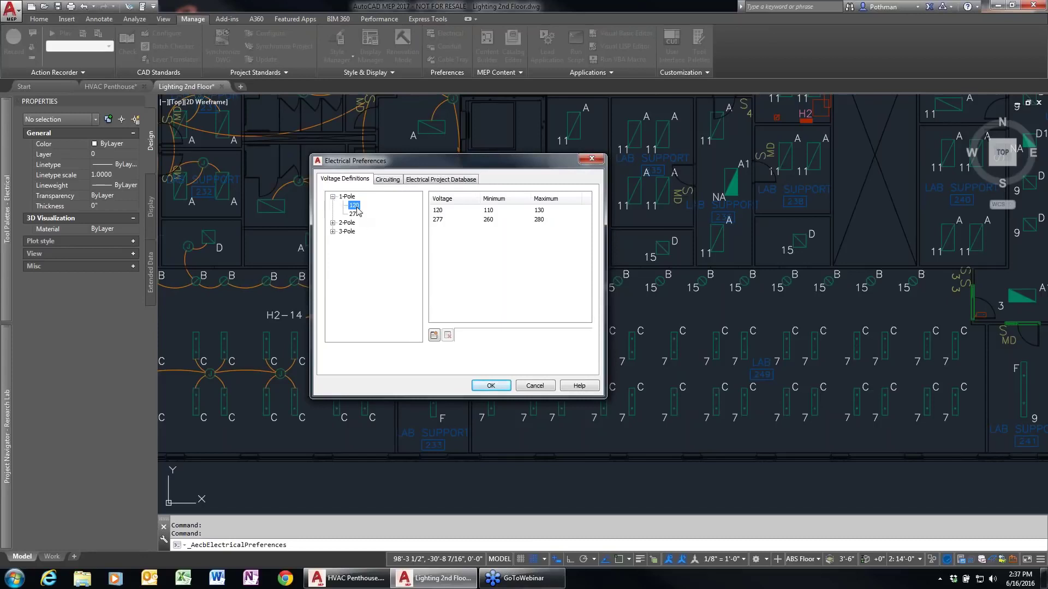
click(494, 212)
key(Tab)
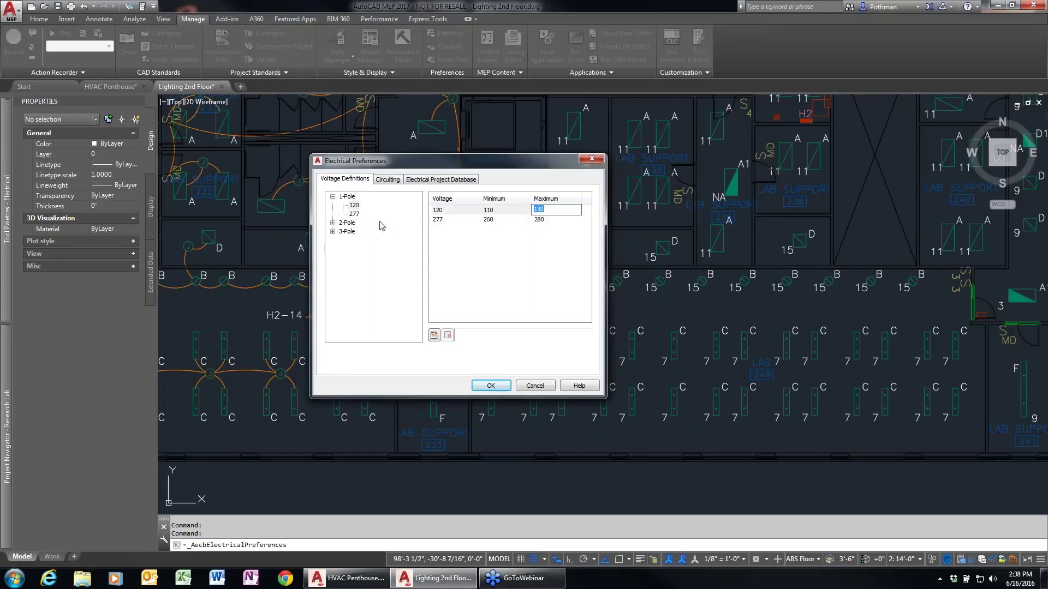
Review the circuiting overload settings and the electrical project database path, and leave the electrical preferences without saving changes
click(400, 185)
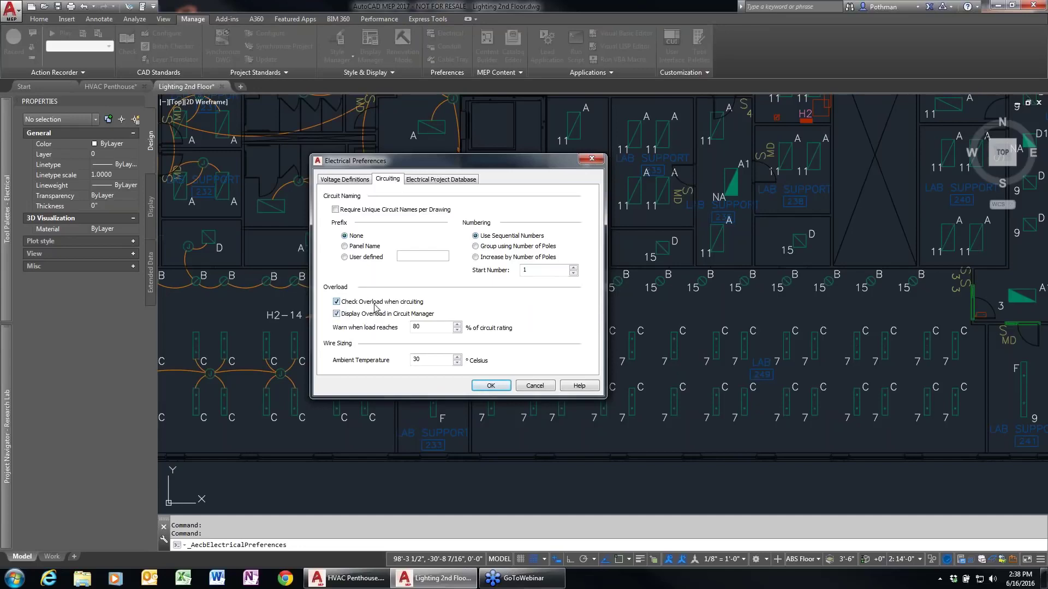
drag(427, 325, 401, 324)
click(467, 182)
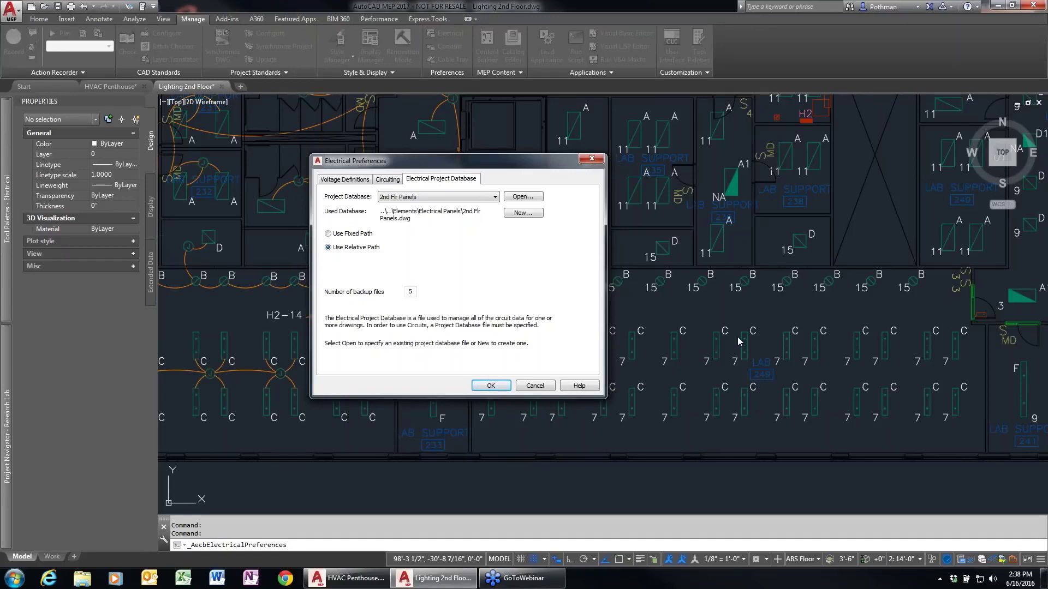
click(535, 386)
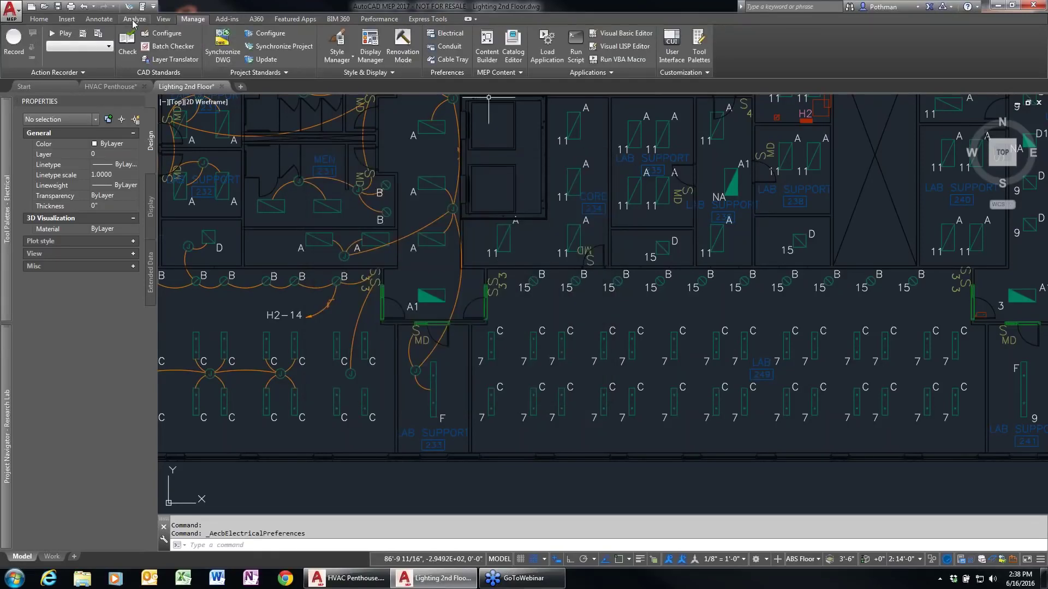
Open the Circuit Manager and check the panel and circuit assigned to the first Type C light in Lab 249
click(133, 20)
click(91, 61)
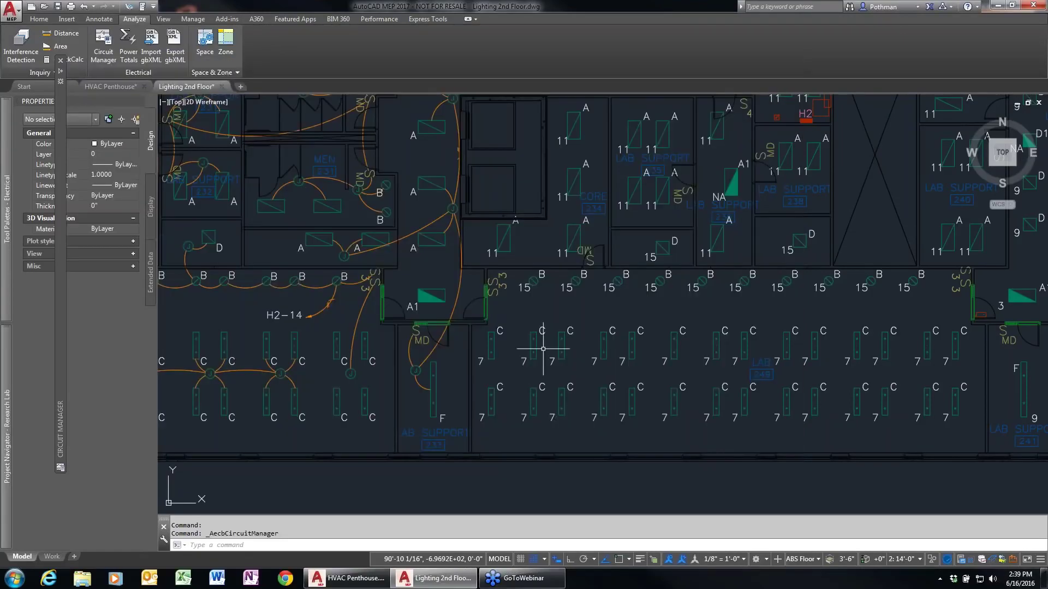
click(491, 340)
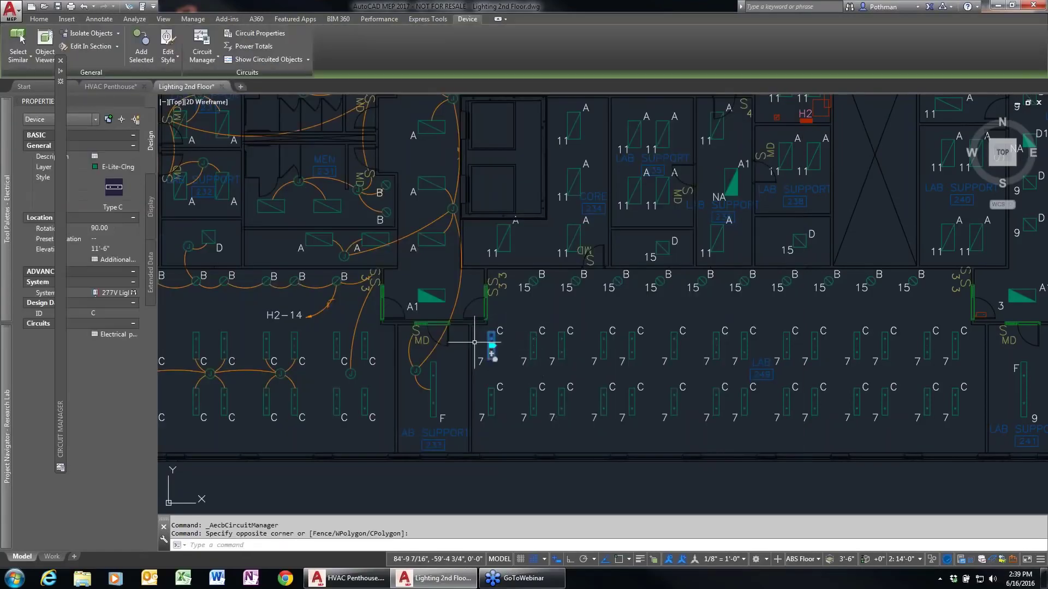
click(125, 334)
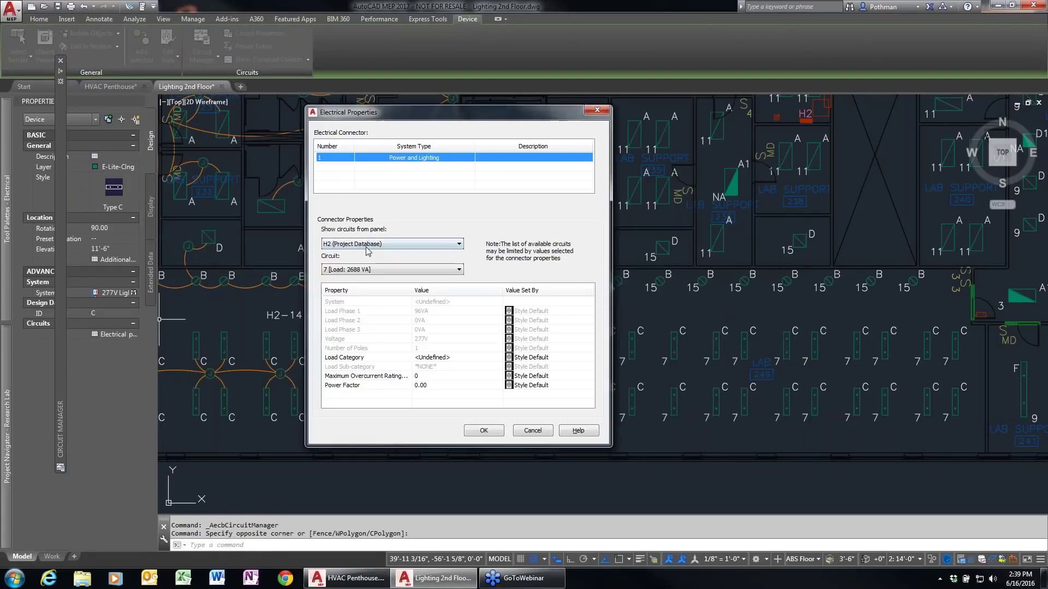
click(533, 431)
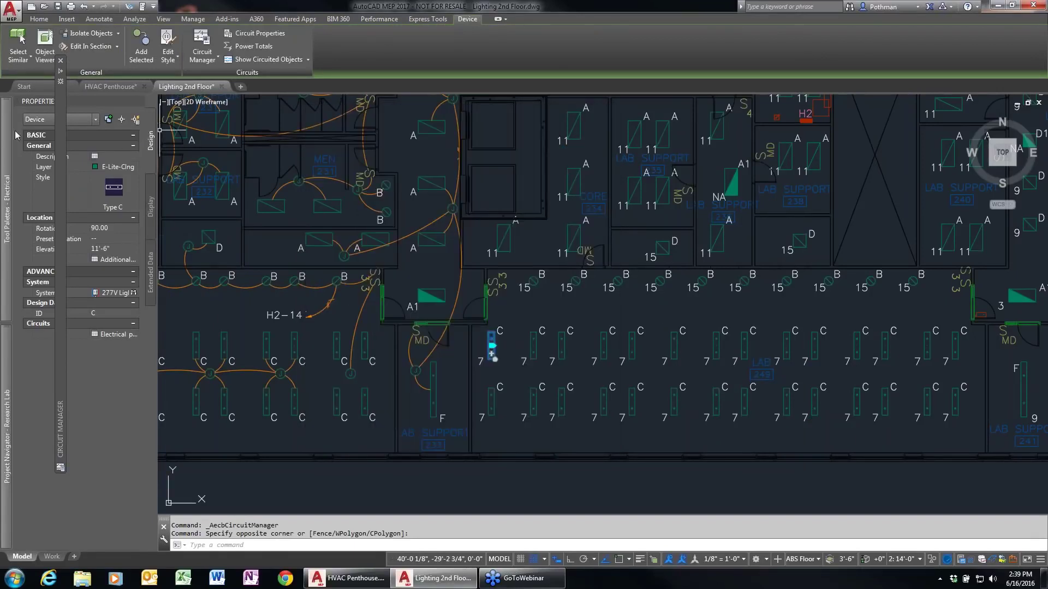
Review panel H2's Power and Lighting circuits in the Circuit Manager with the Description column widened, and close the manager
mouse_move(80, 135)
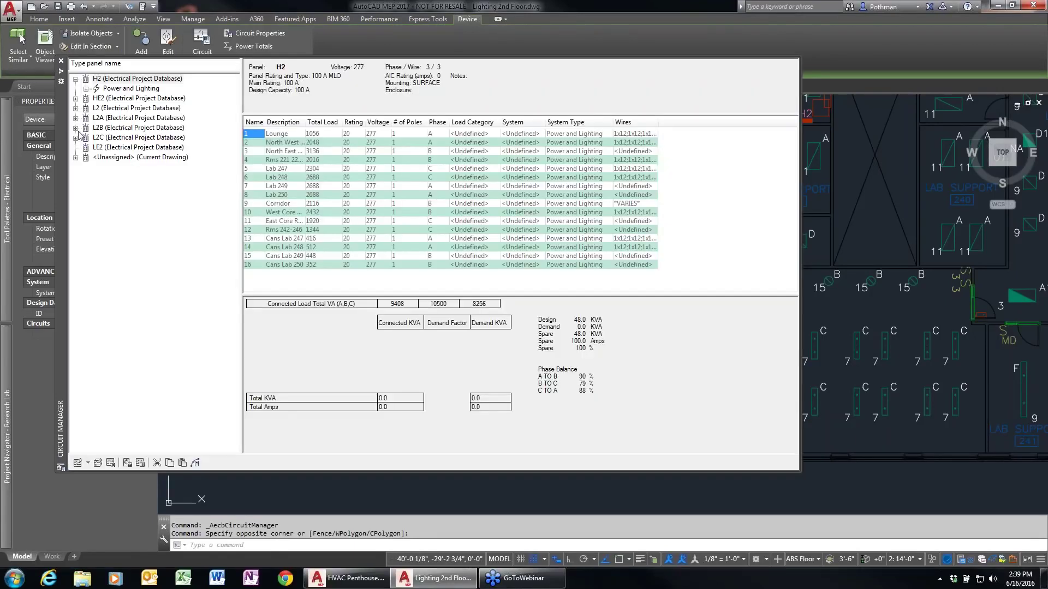
click(116, 89)
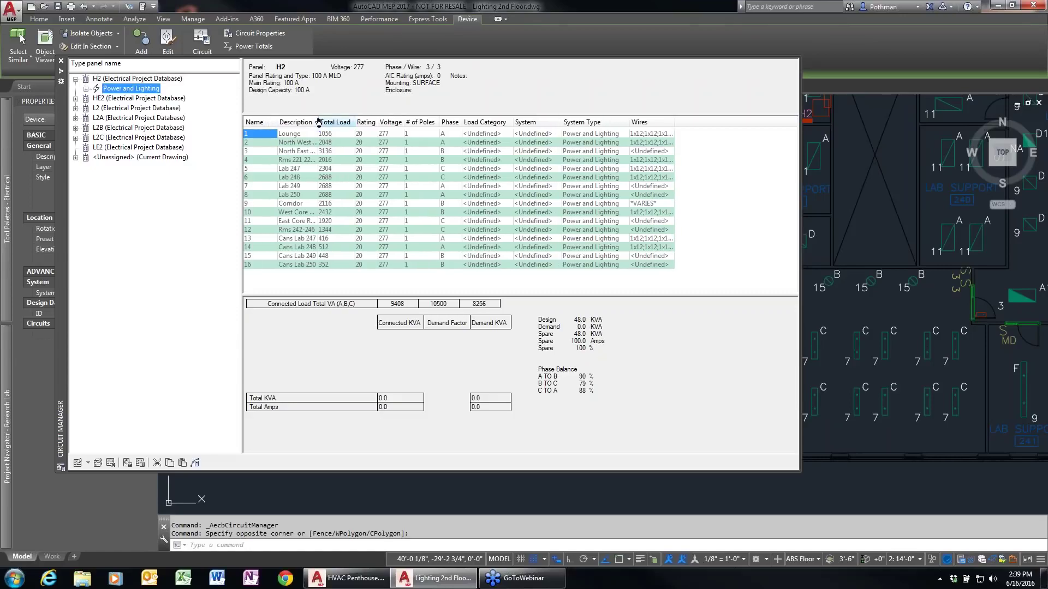
drag(320, 122, 351, 123)
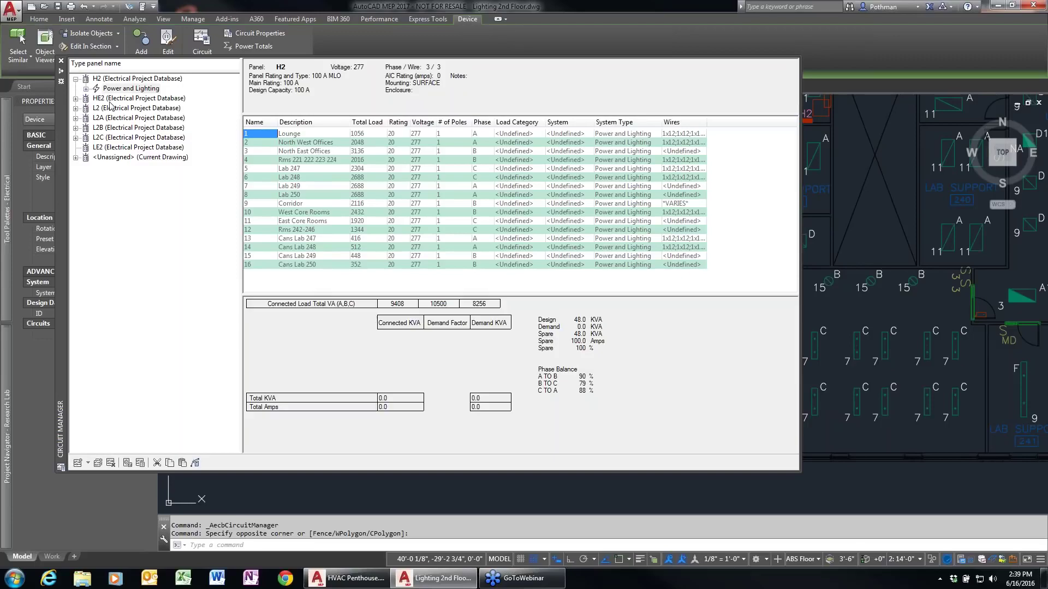
click(61, 64)
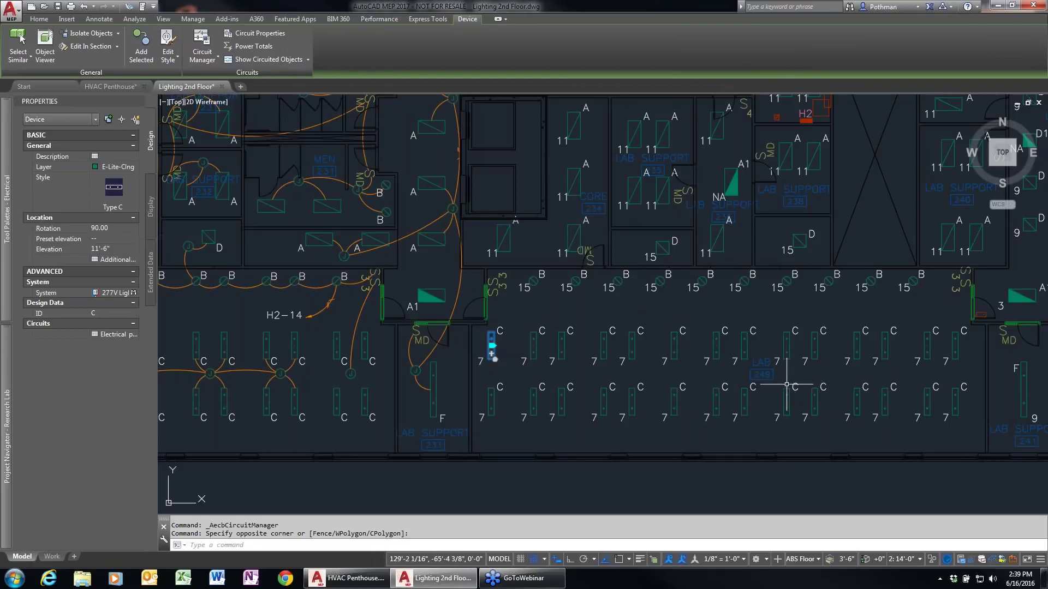
Start a new schedule table in the Lighting Fixture schedule style
scroll(771, 385, down, 2)
scroll(772, 368, down, 2)
middle_drag(772, 367, 629, 374)
scroll(628, 374, up, 6)
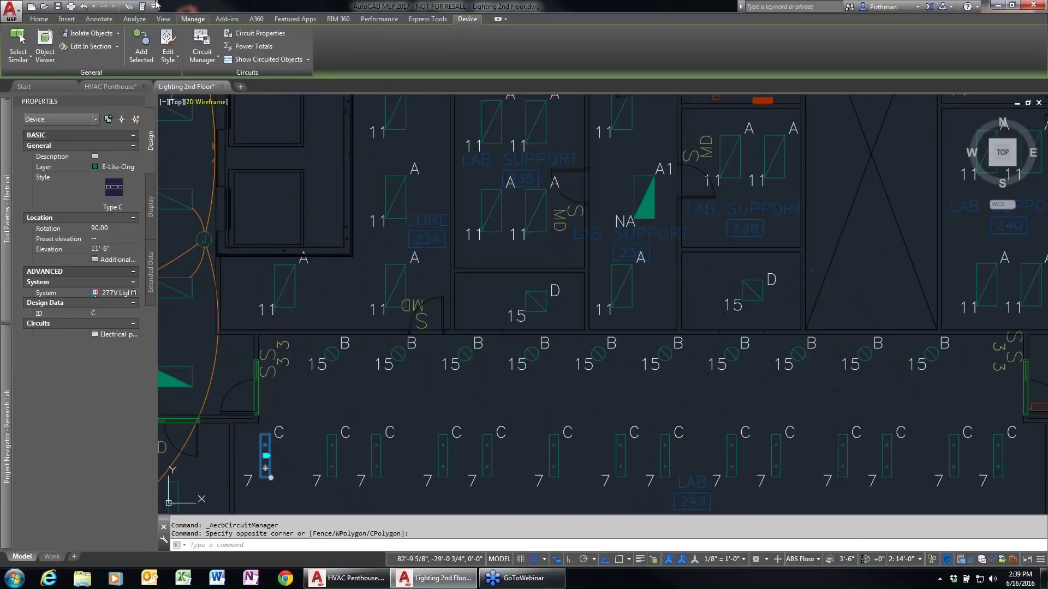
click(100, 20)
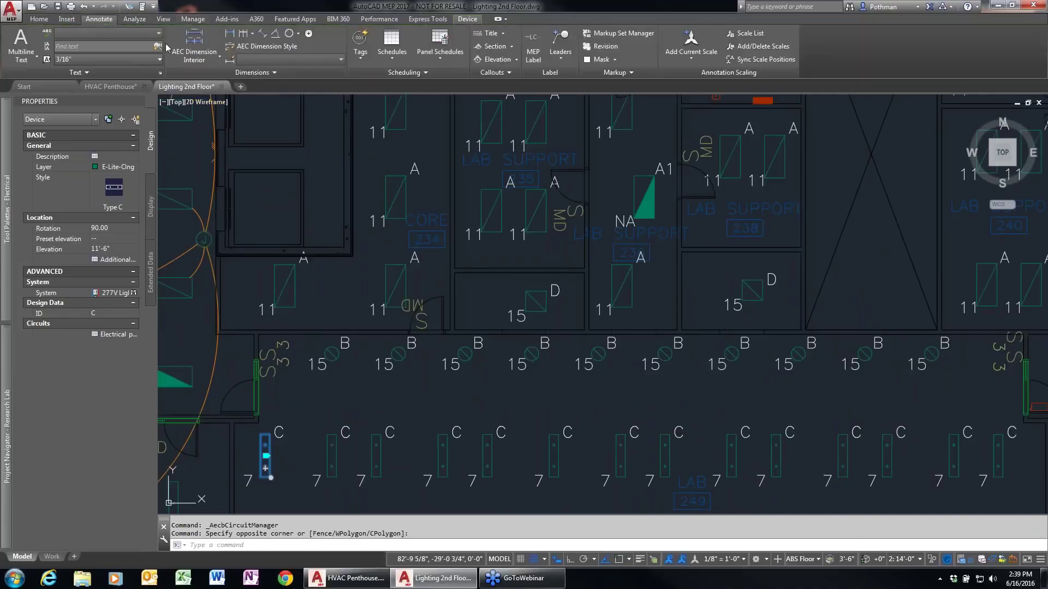
click(396, 59)
click(404, 100)
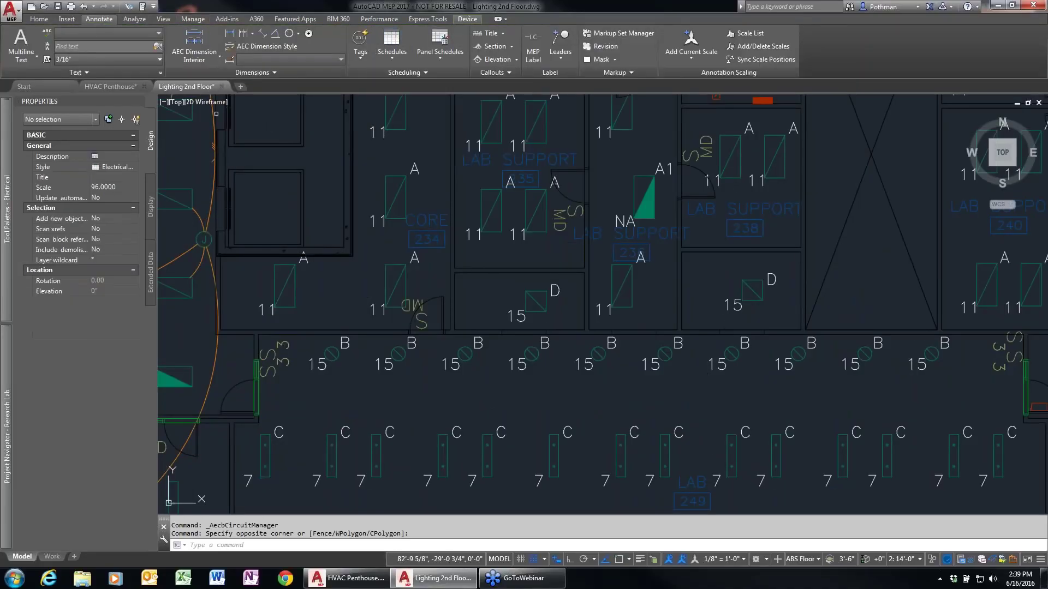
click(136, 168)
click(136, 207)
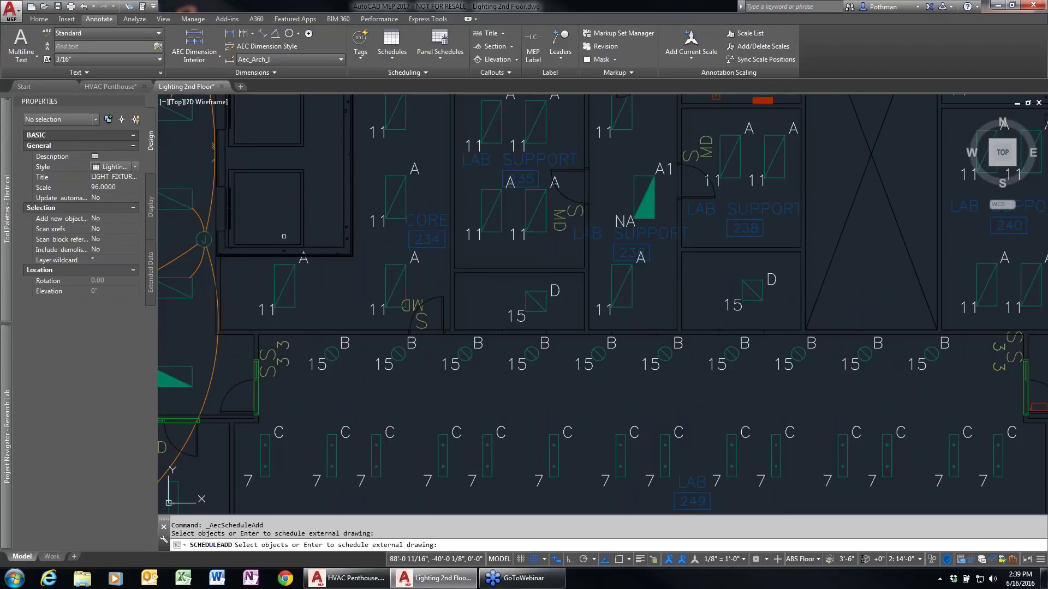
Schedule all the drawing's light fixtures and place the table at its default size below the floor plan
scroll(329, 244, down, 5)
scroll(596, 338, down, 4)
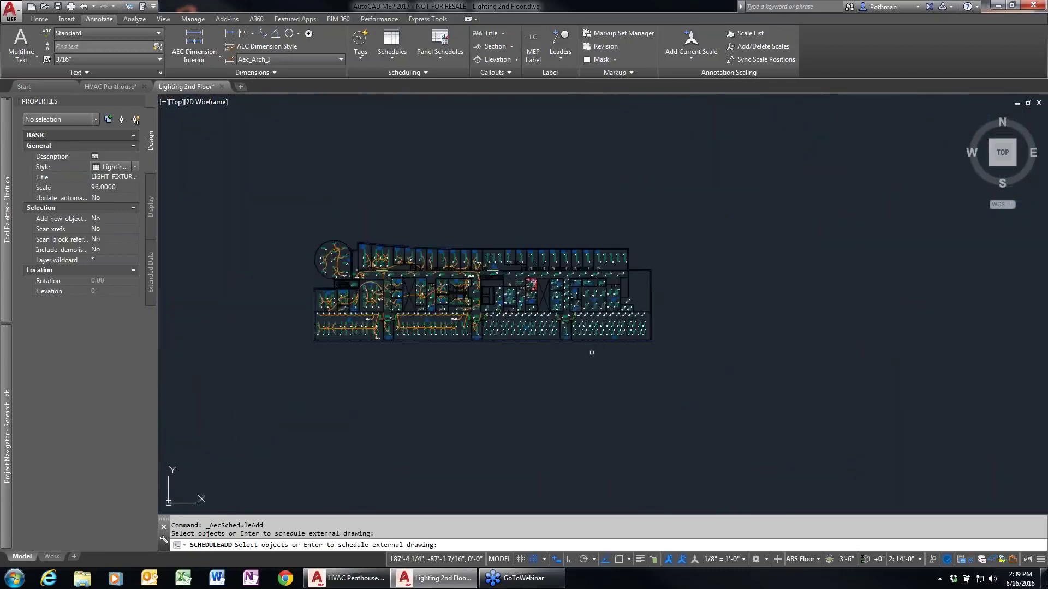
key(Return)
key(Return)
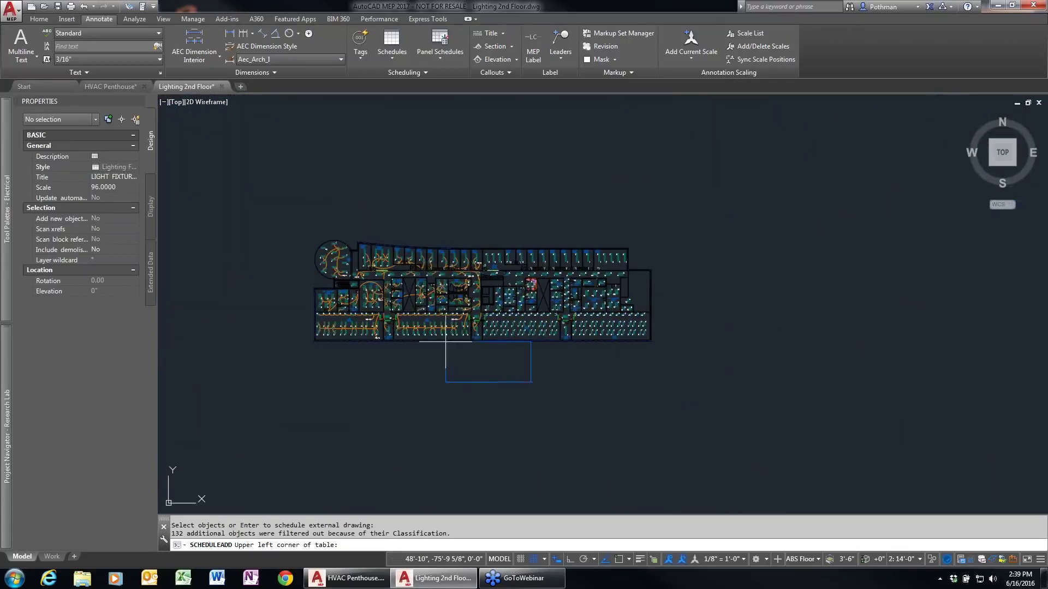
click(468, 352)
key(Return)
scroll(513, 400, up, 8)
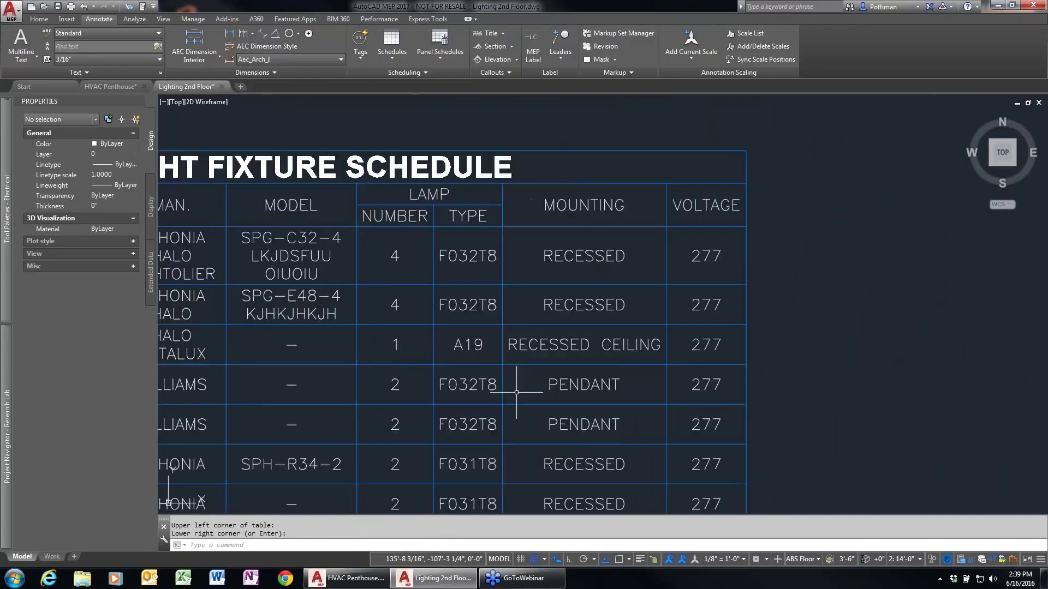
scroll(514, 400, down, 8)
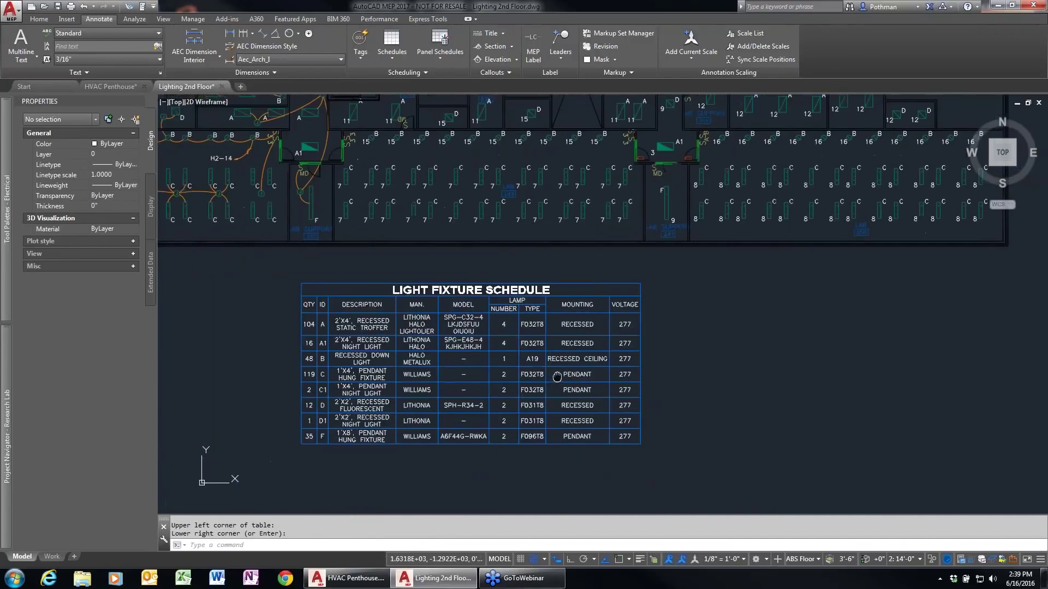
scroll(553, 338, up, 2)
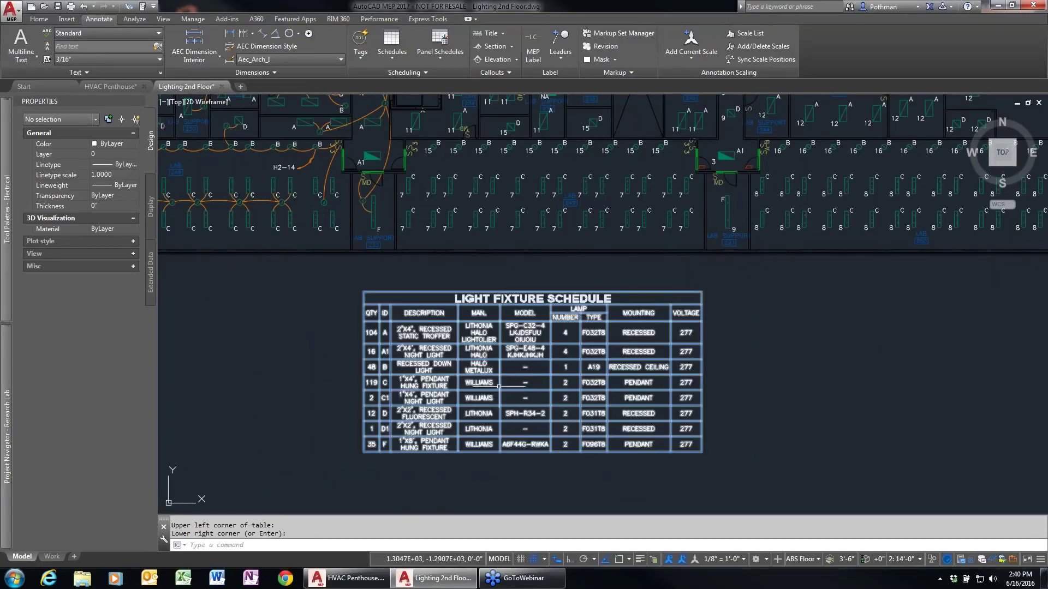
text(c)
key(Return)
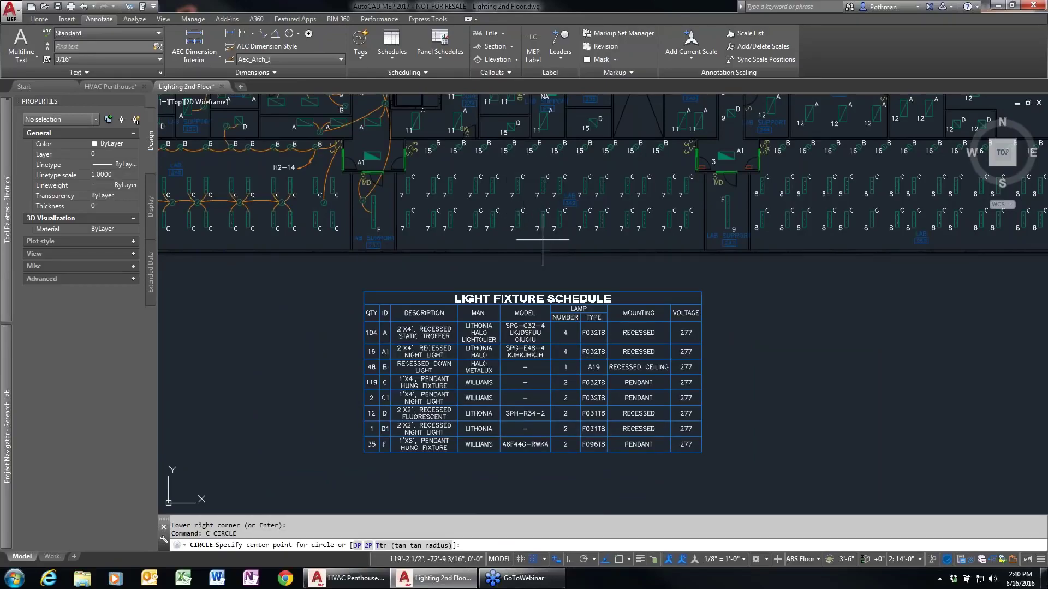
key(Escape)
Try copying part of Lab 249's lower row of Type C lights to just above the light fixture schedule, and undo the copy
text(co)
key(Return)
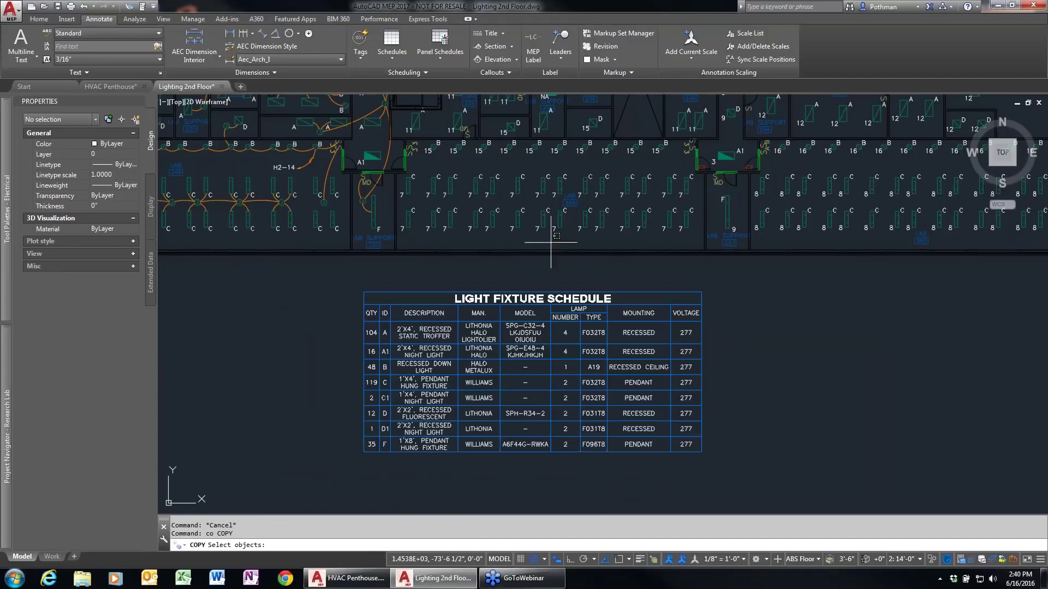
click(551, 243)
click(407, 211)
key(Return)
click(830, 281)
click(832, 324)
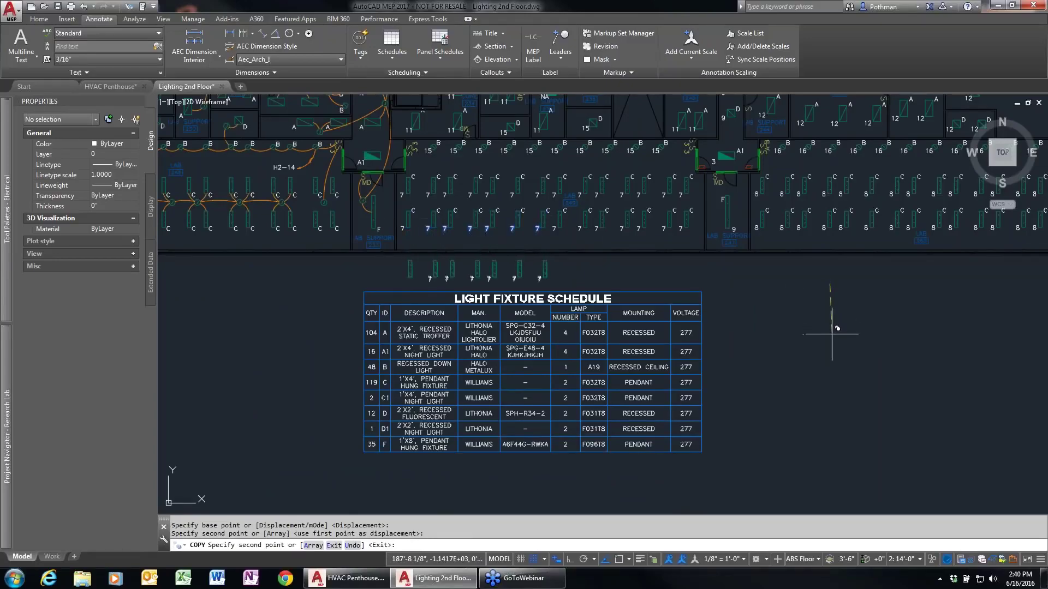
key(Return)
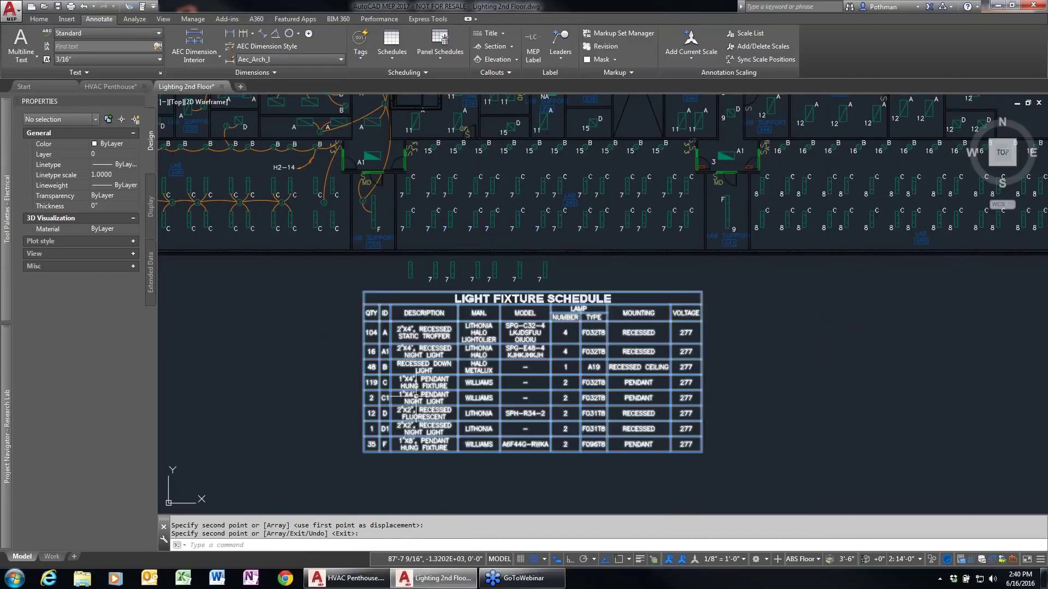
click(401, 397)
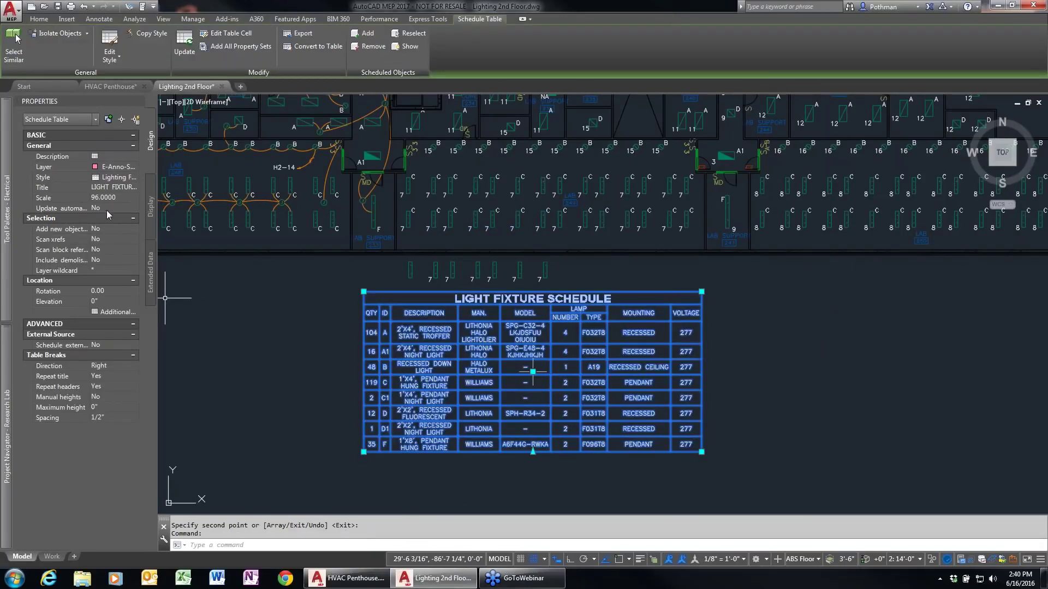
key(ctrl+z)
Set the light fixture schedule to update automatically and to add new objects automatically
click(549, 356)
click(462, 334)
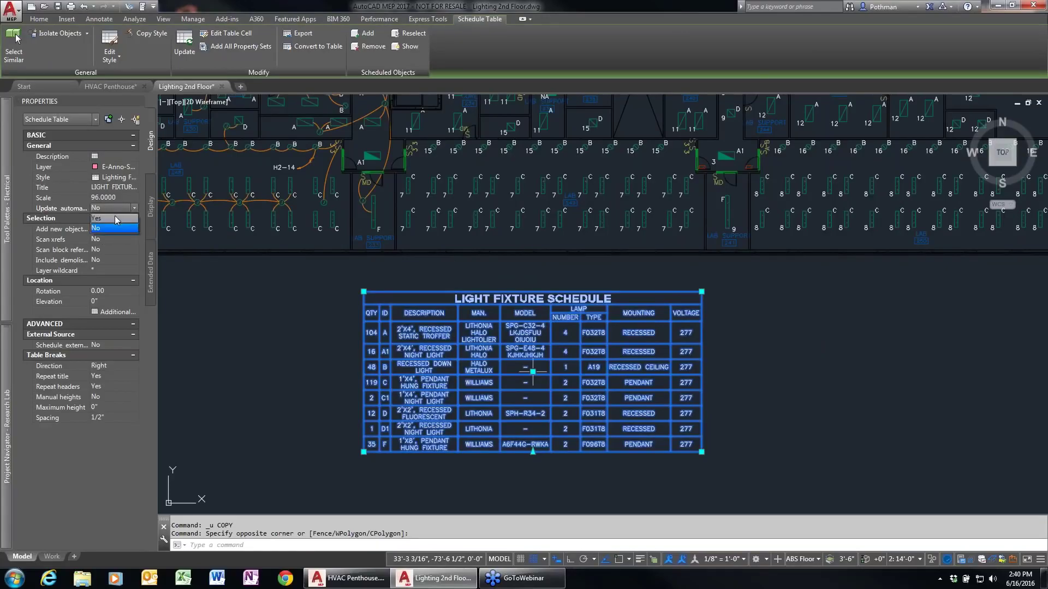
click(114, 218)
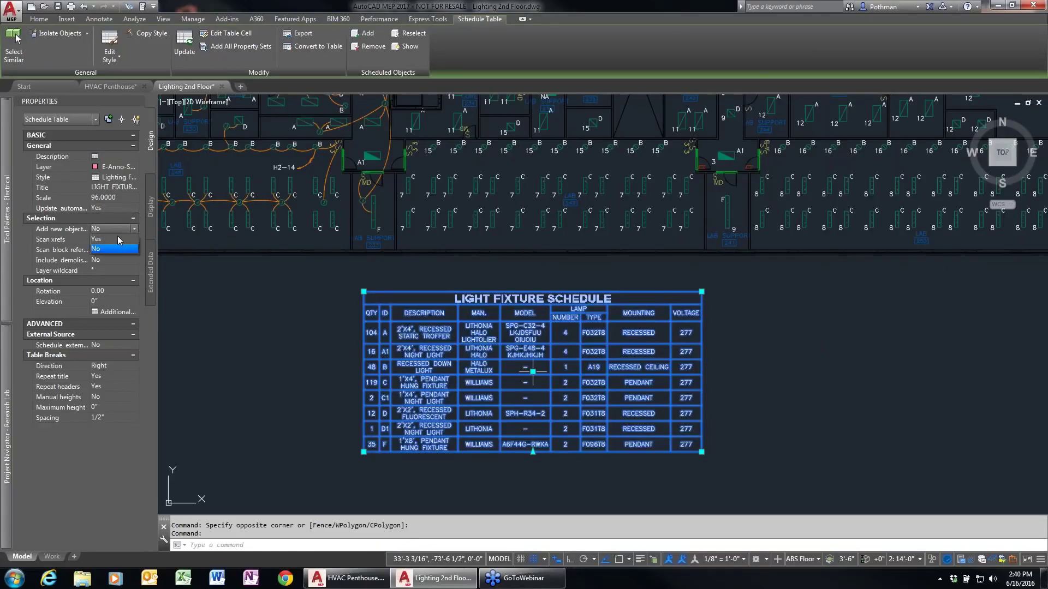
click(109, 240)
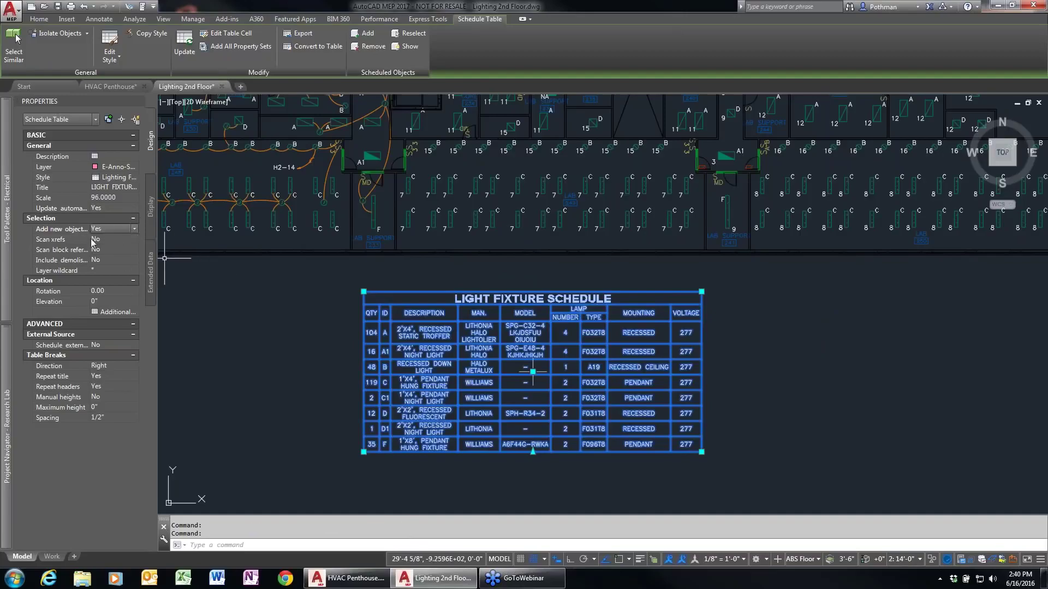
key(Escape)
key(Escape)
Copy six Type C lights with their tags from Lab 249's lower row to just above the light fixture schedule
text(co)
key(Return)
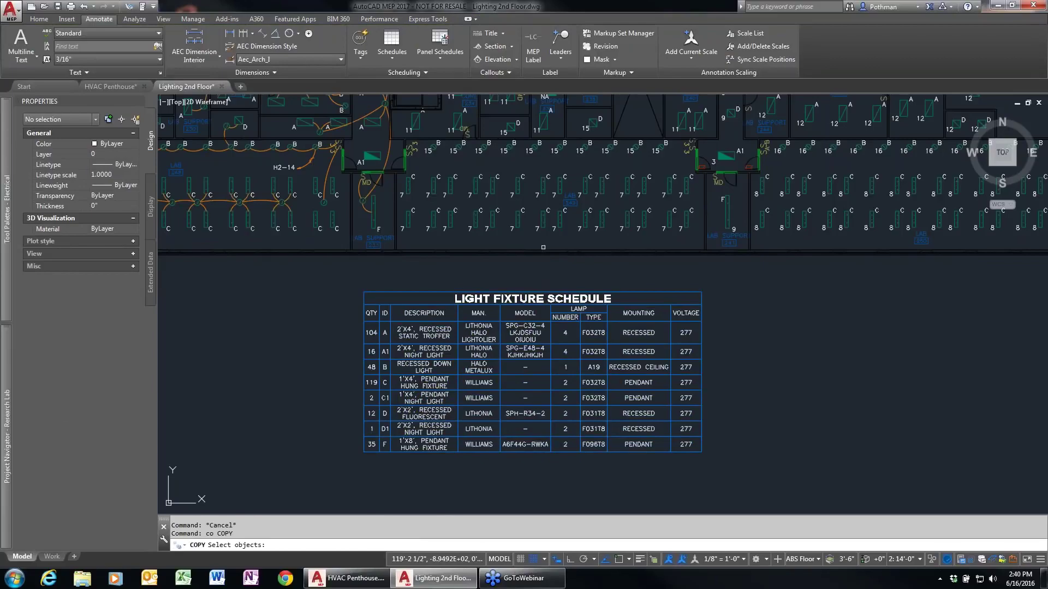
click(540, 243)
click(413, 209)
key(Return)
click(636, 285)
click(637, 343)
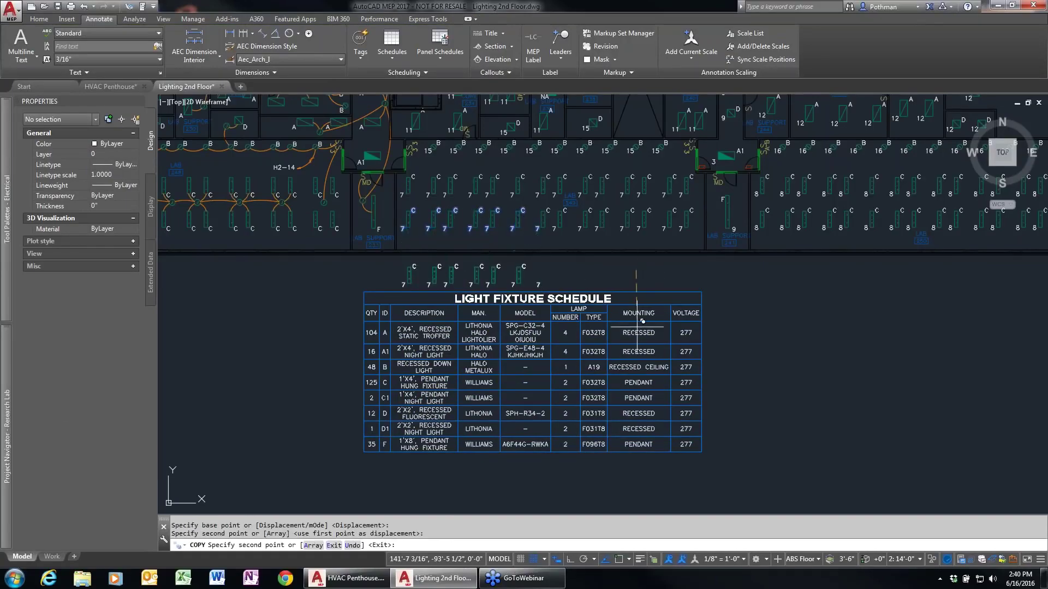
key(Return)
scroll(378, 381, up, 3)
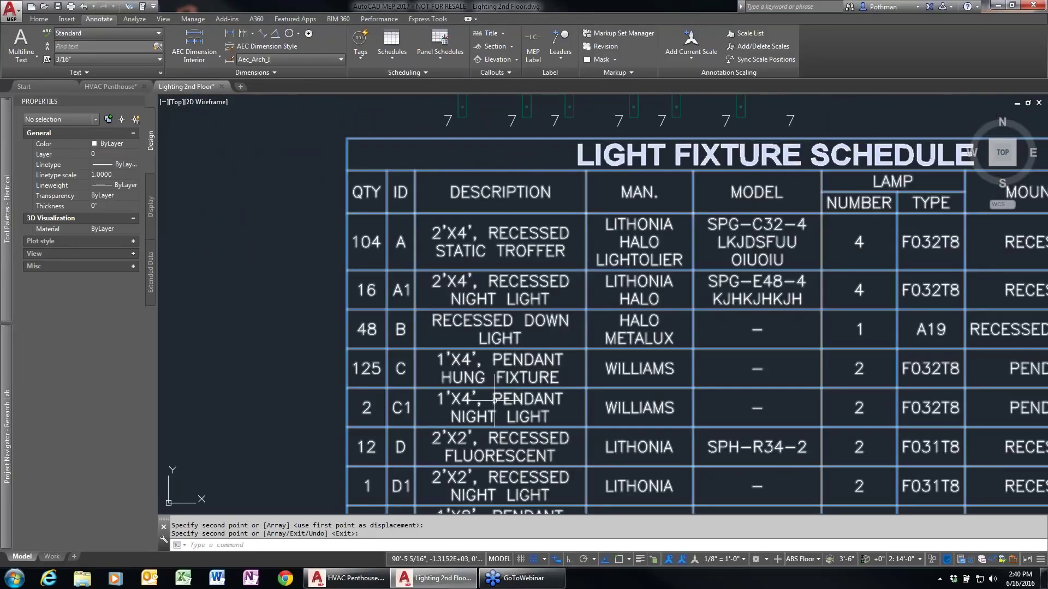
scroll(560, 352, down, 2)
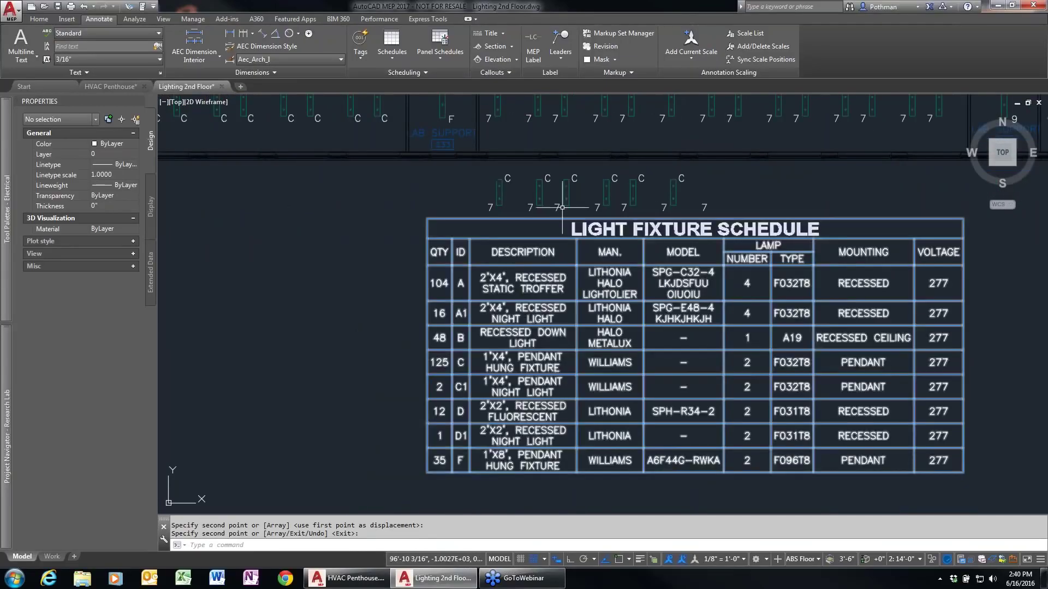
Review the property set data in the Type C device style of the first copied light, and leave without saving changes
click(495, 191)
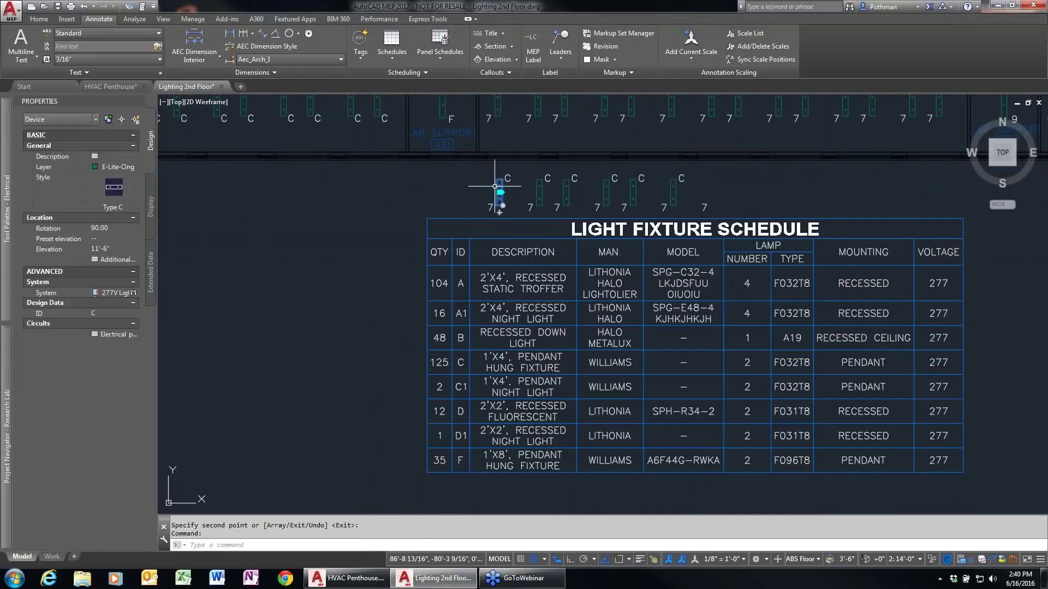
click(168, 45)
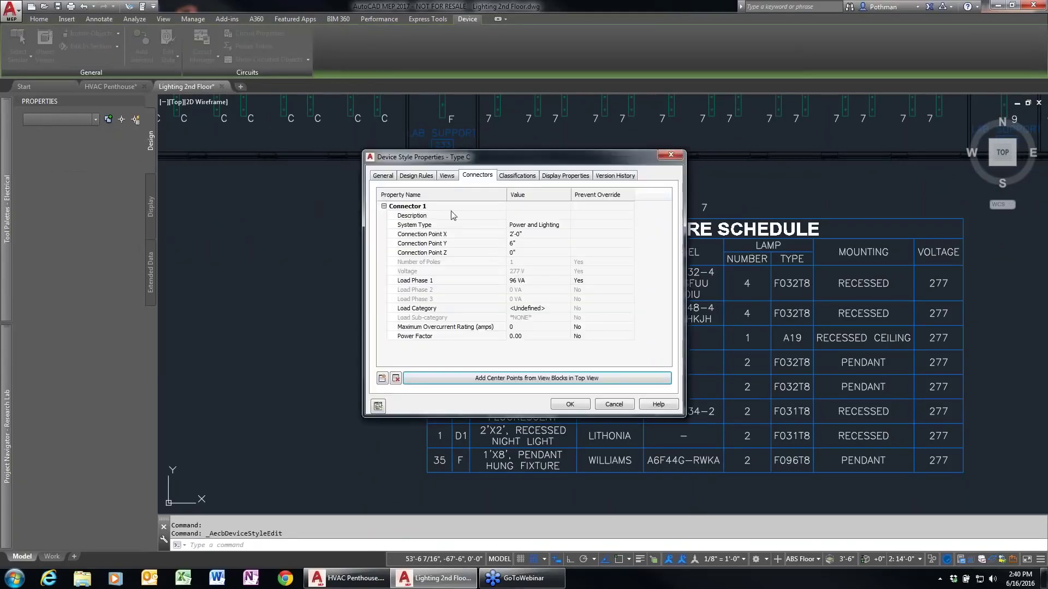
click(382, 175)
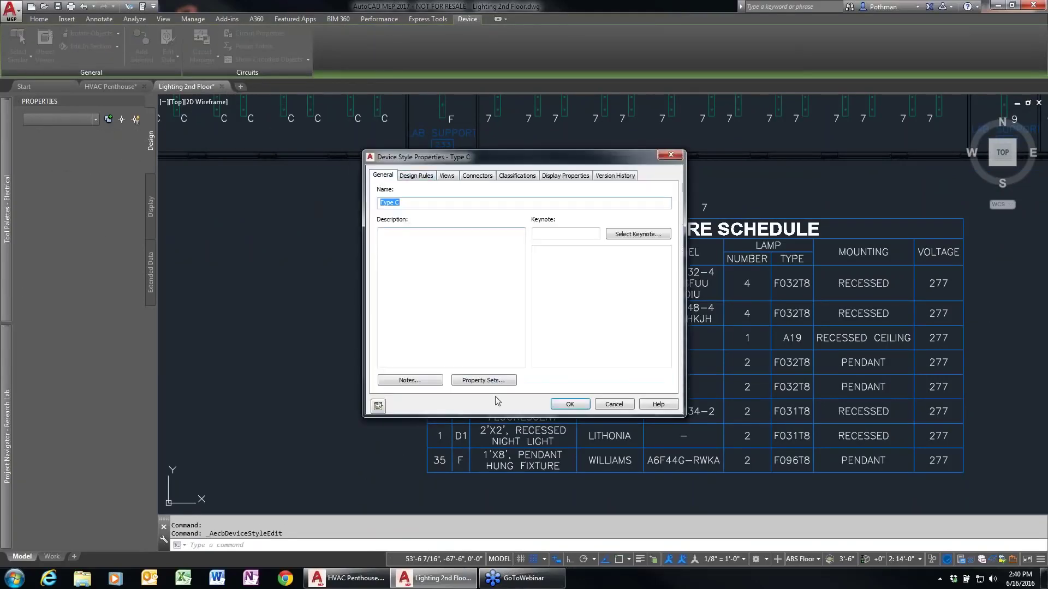
click(497, 381)
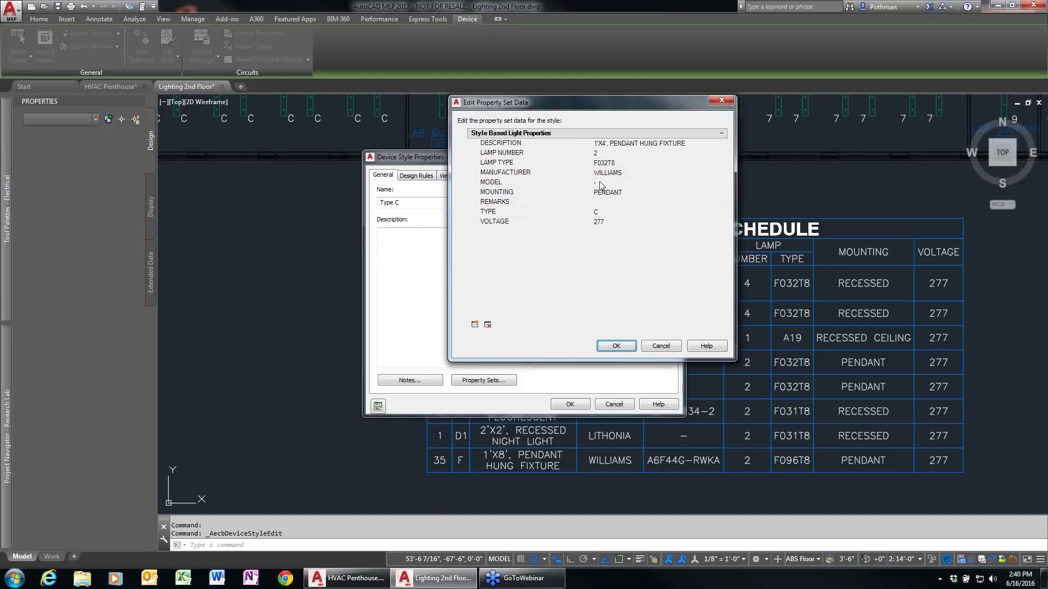
click(661, 346)
click(610, 404)
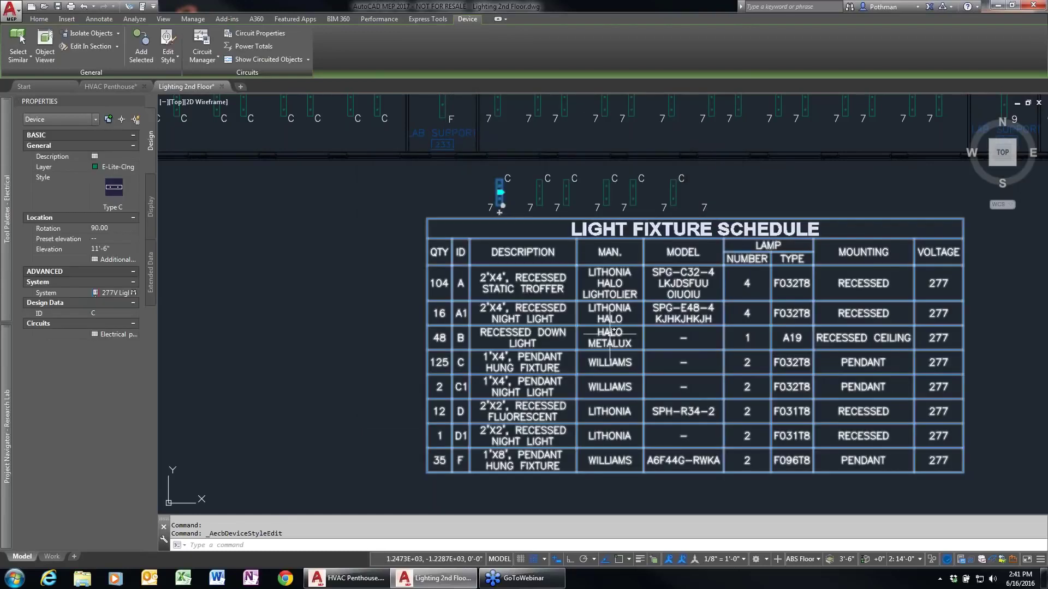
right_click(597, 306)
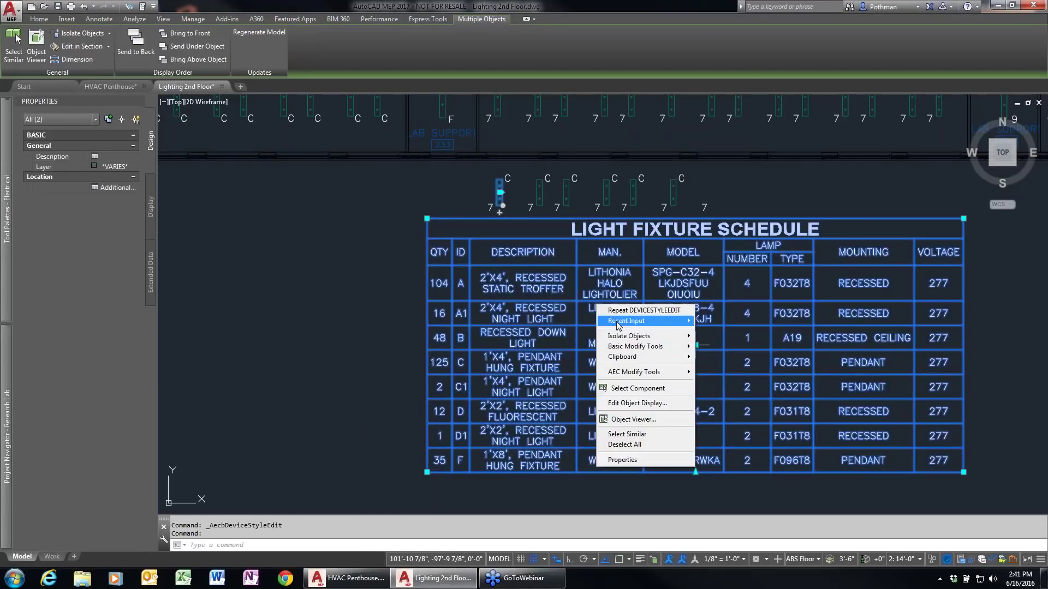
click(557, 340)
key(Escape)
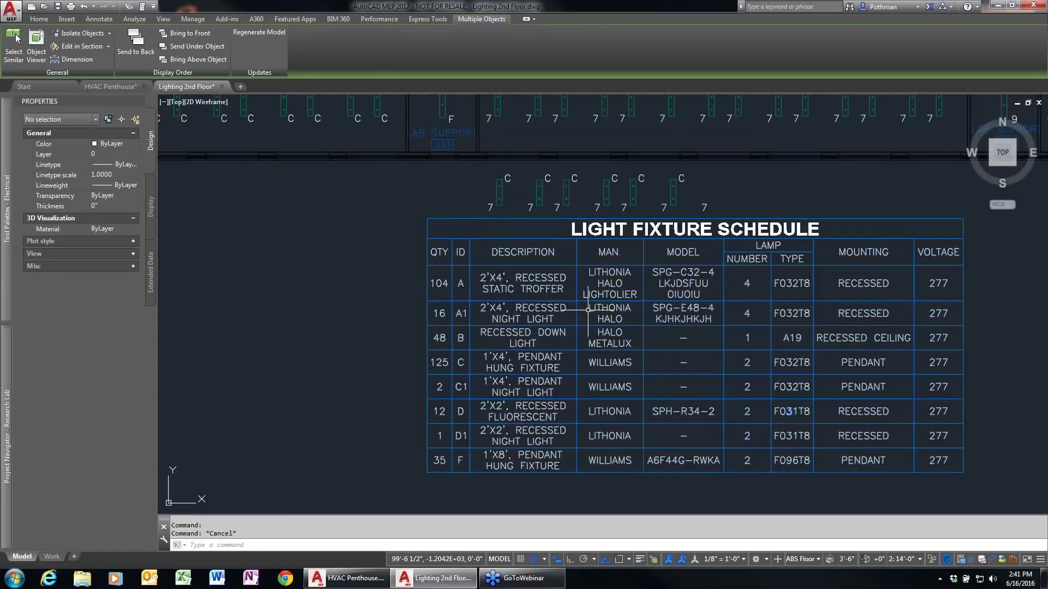
Edit the Type C model cell in the light fixture schedule and set the style's MODEL to 123456
click(586, 313)
click(556, 344)
right_click(585, 327)
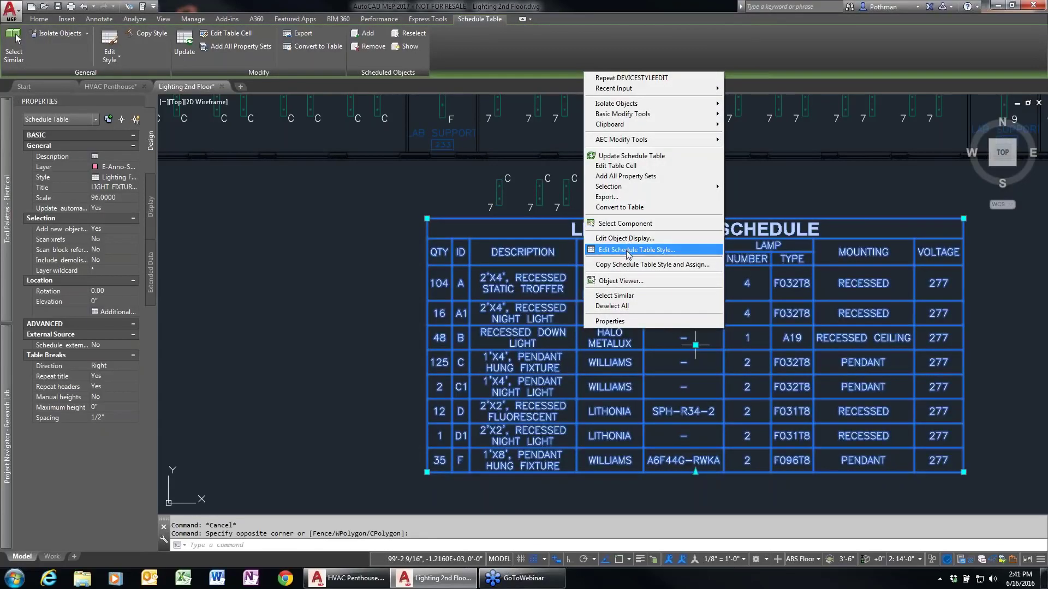
click(634, 166)
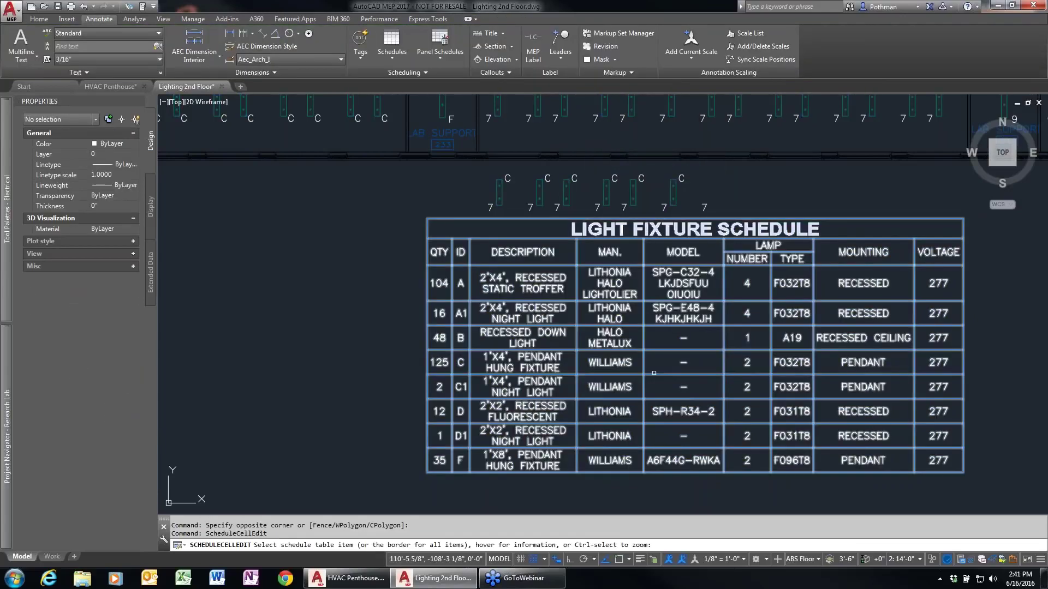
click(683, 362)
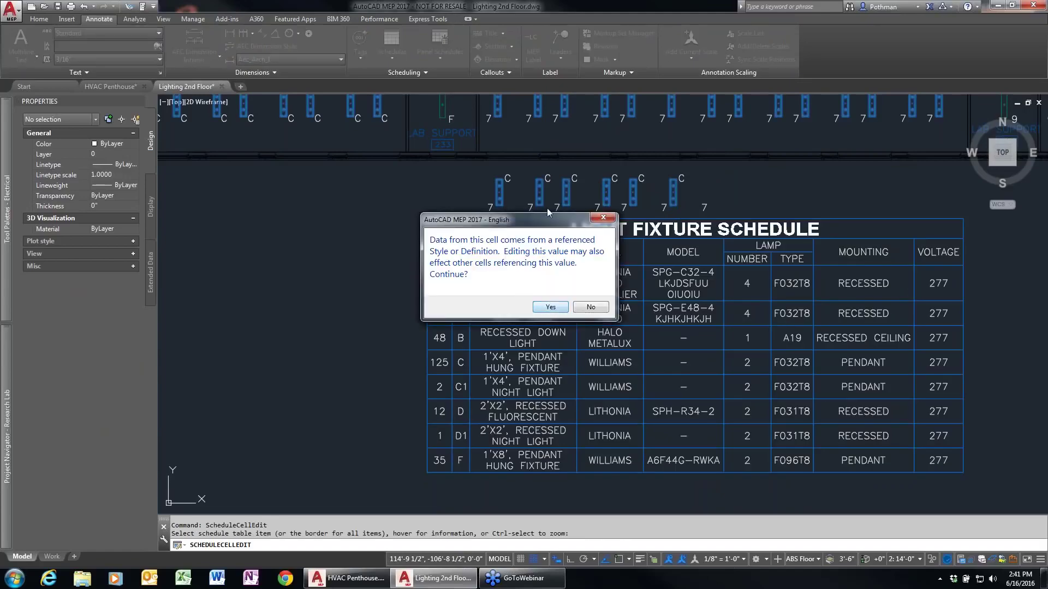
click(550, 307)
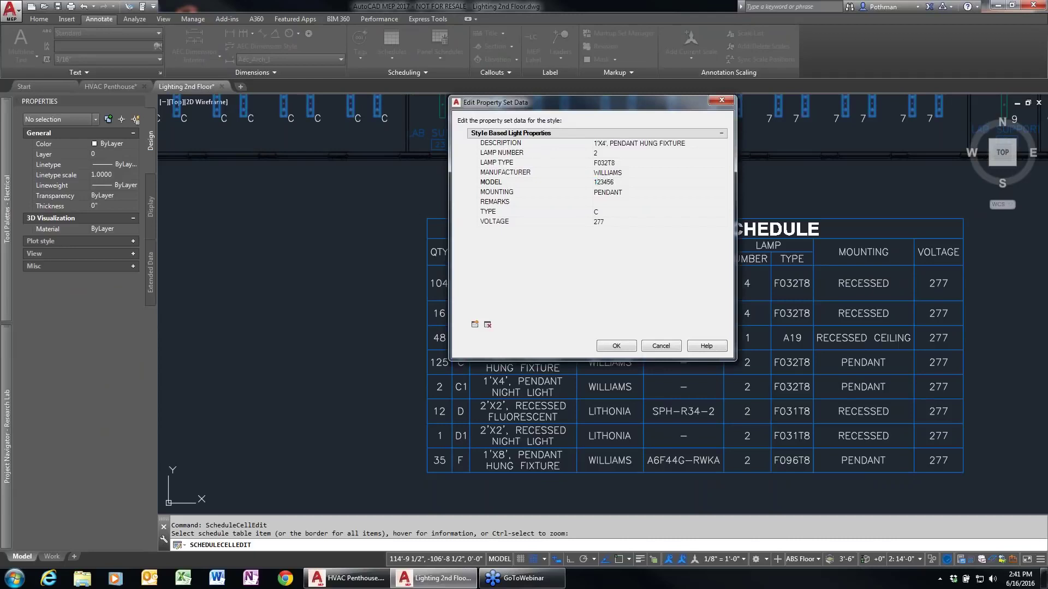
click(621, 350)
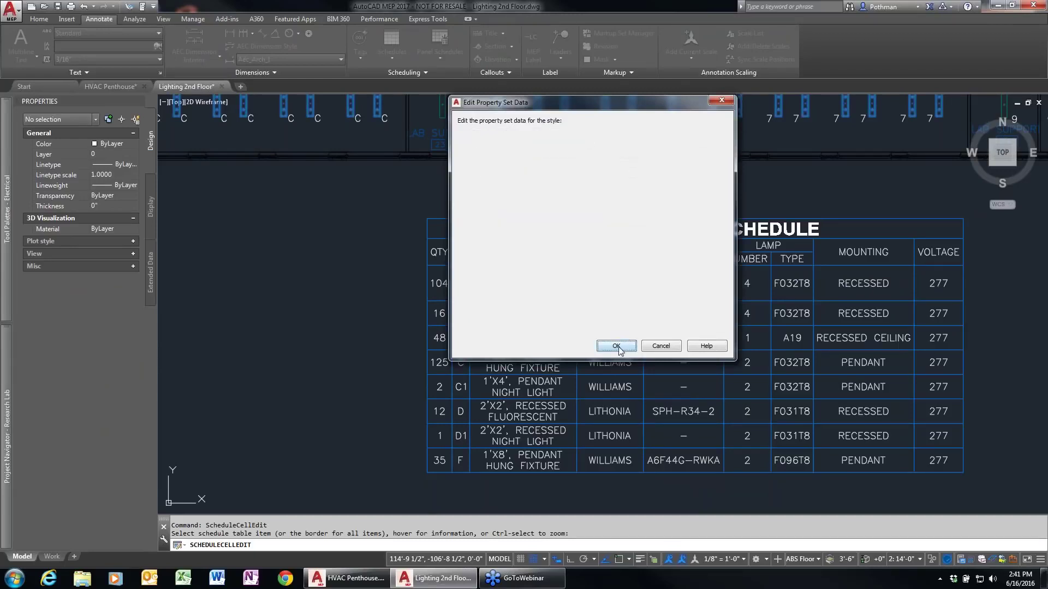
key(Escape)
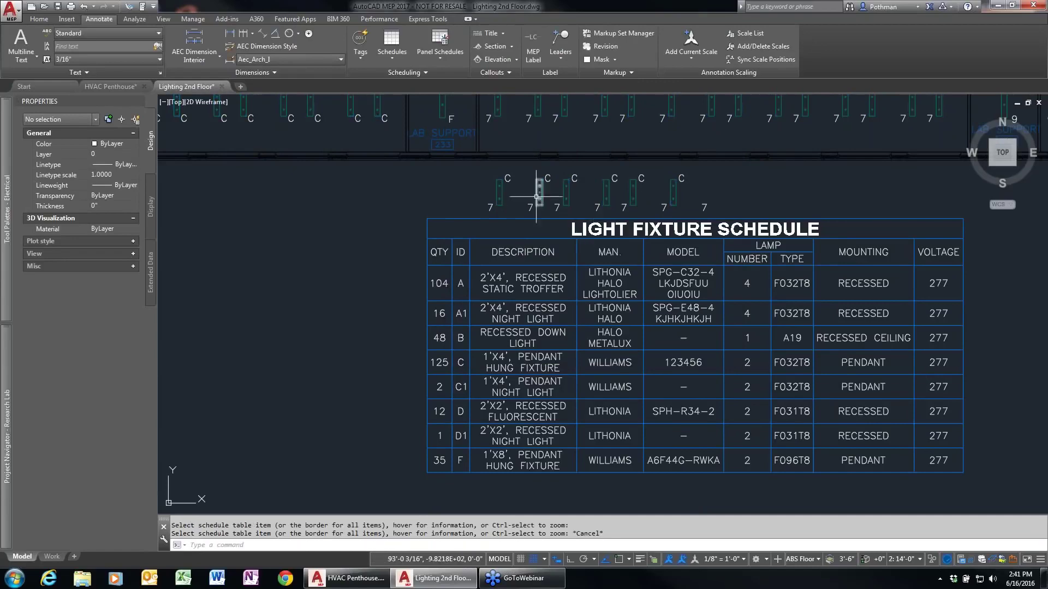
Set the MODEL property in the first copied light's Type C device style to ABCDEF through the style's property sets
click(498, 194)
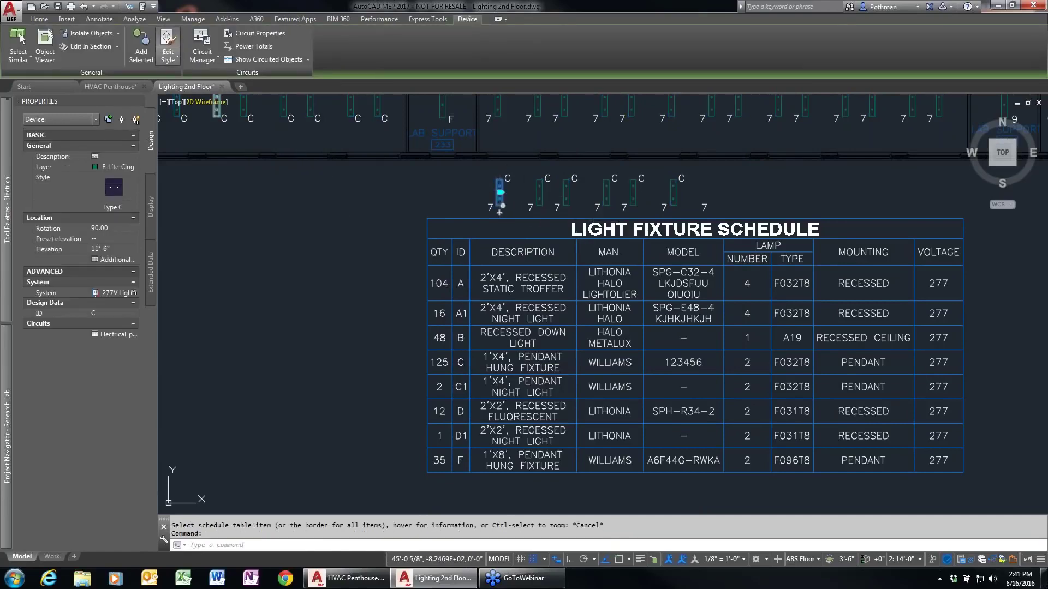
click(168, 55)
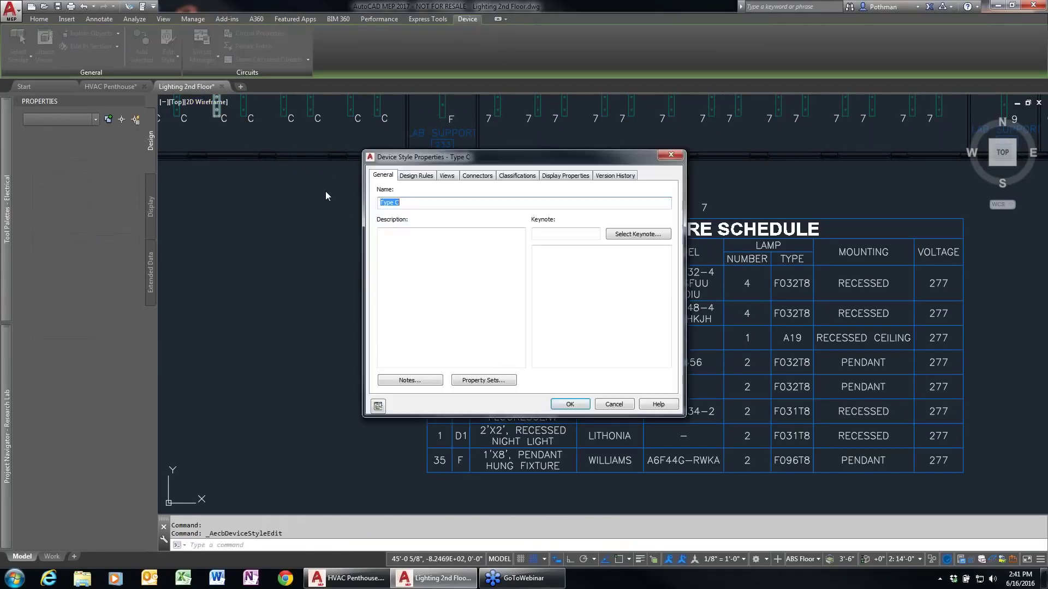
click(484, 380)
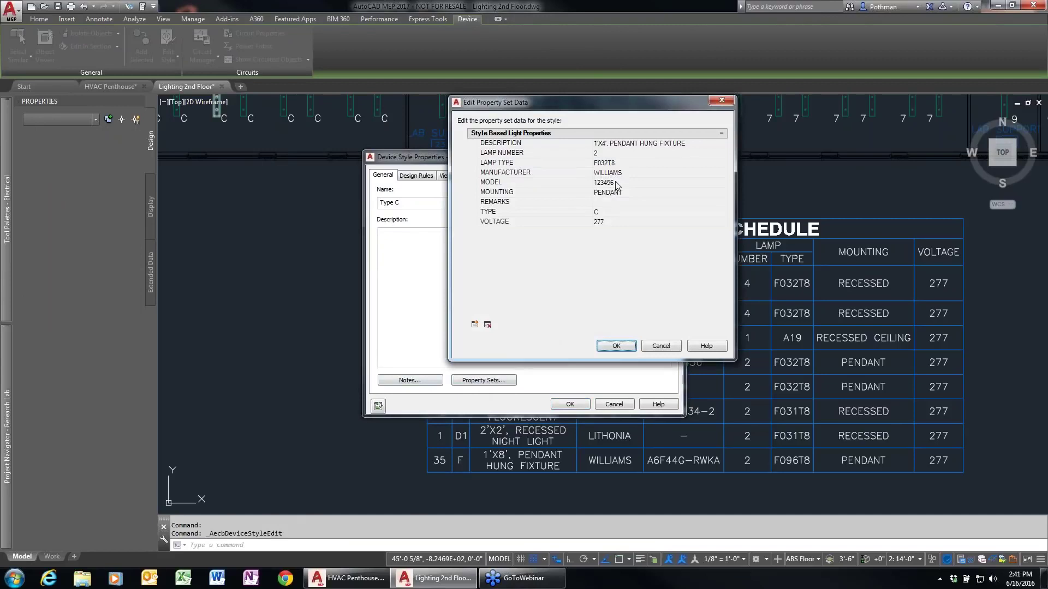
click(613, 184)
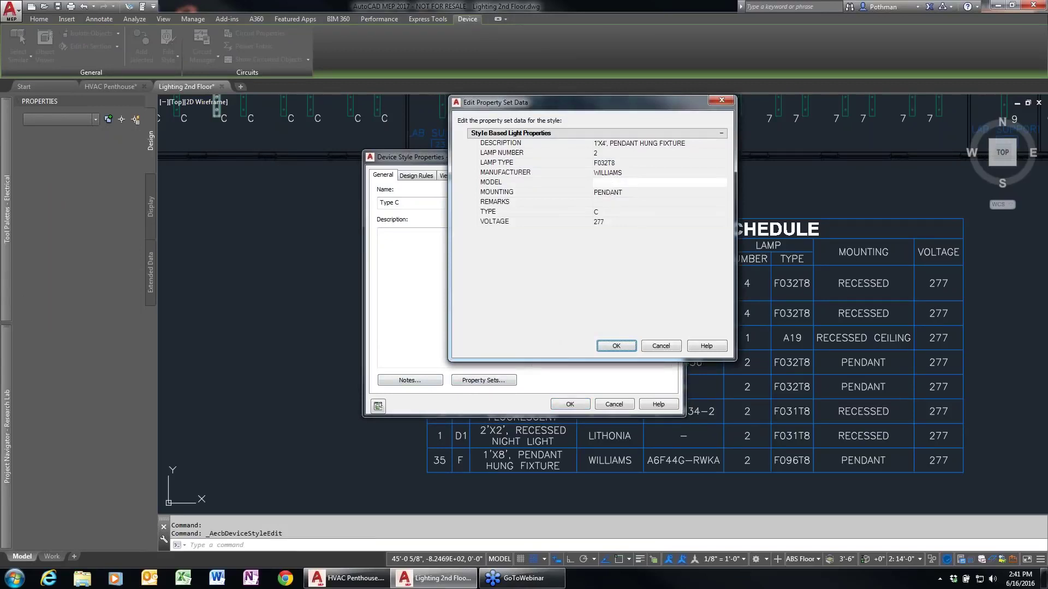
text(ABCDEF)
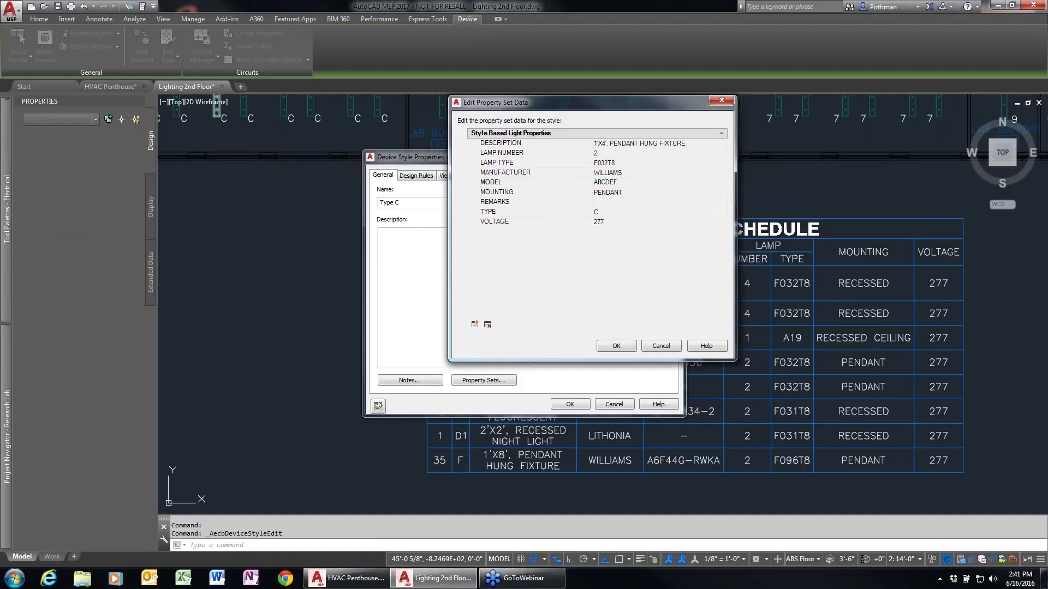
click(615, 346)
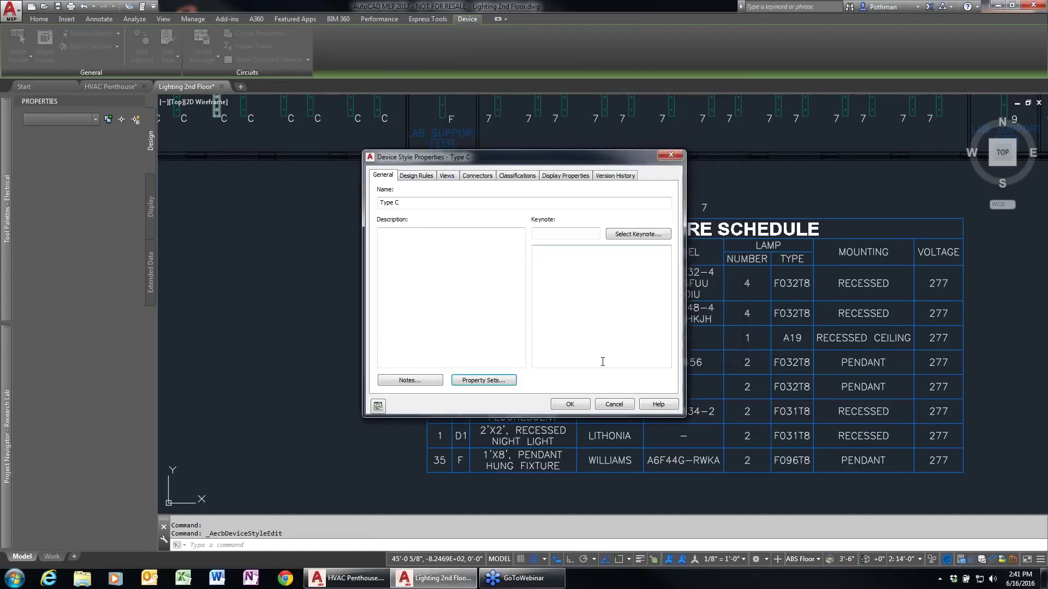
click(570, 404)
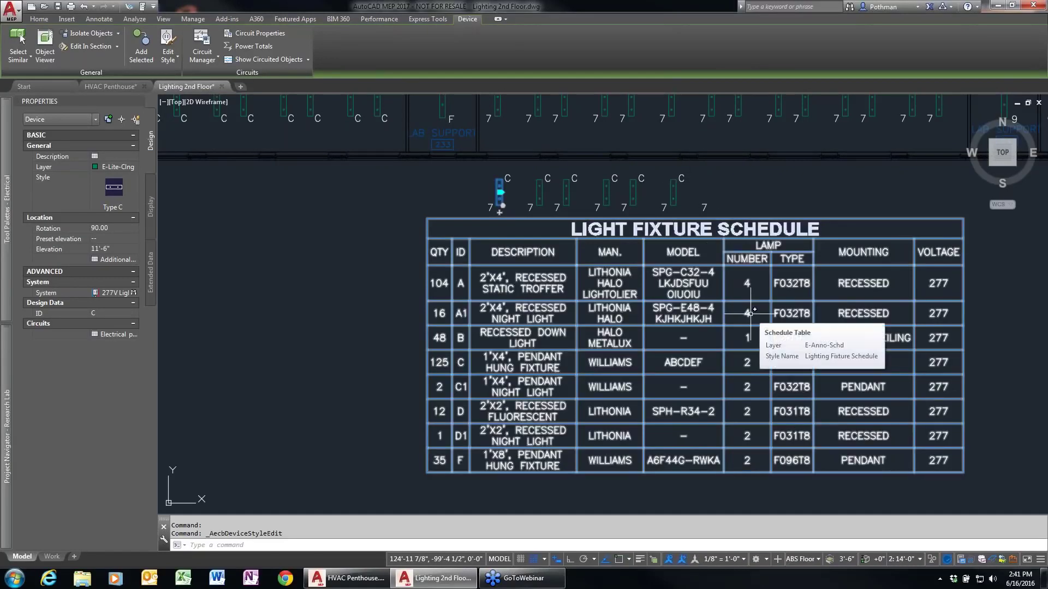
key(Escape)
key(Escape)
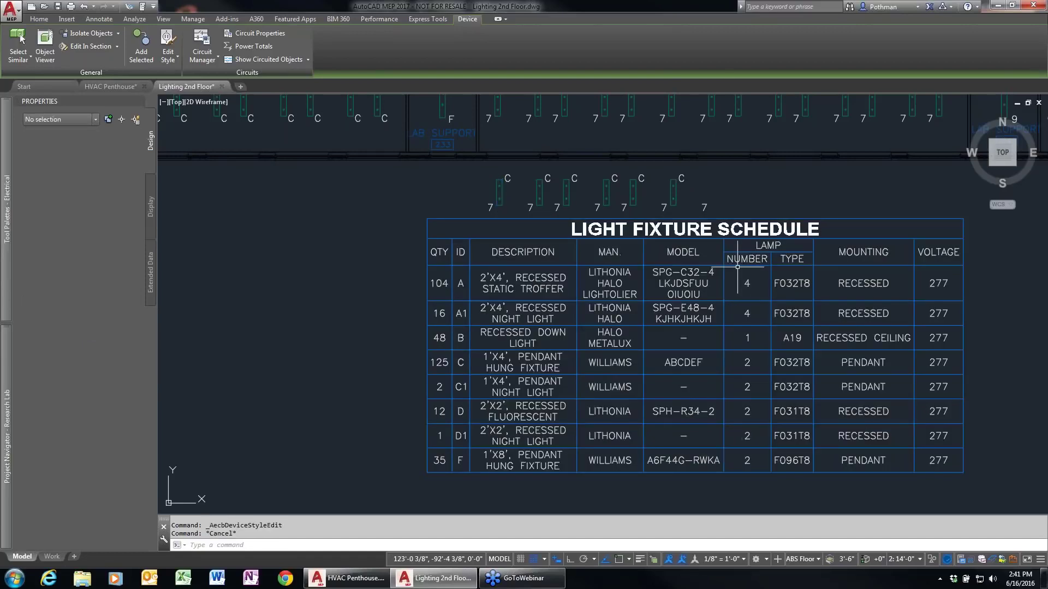
Erase the copied Type C lights and tags above the schedule, and close the Lighting 2nd Floor drawing
click(457, 213)
click(703, 174)
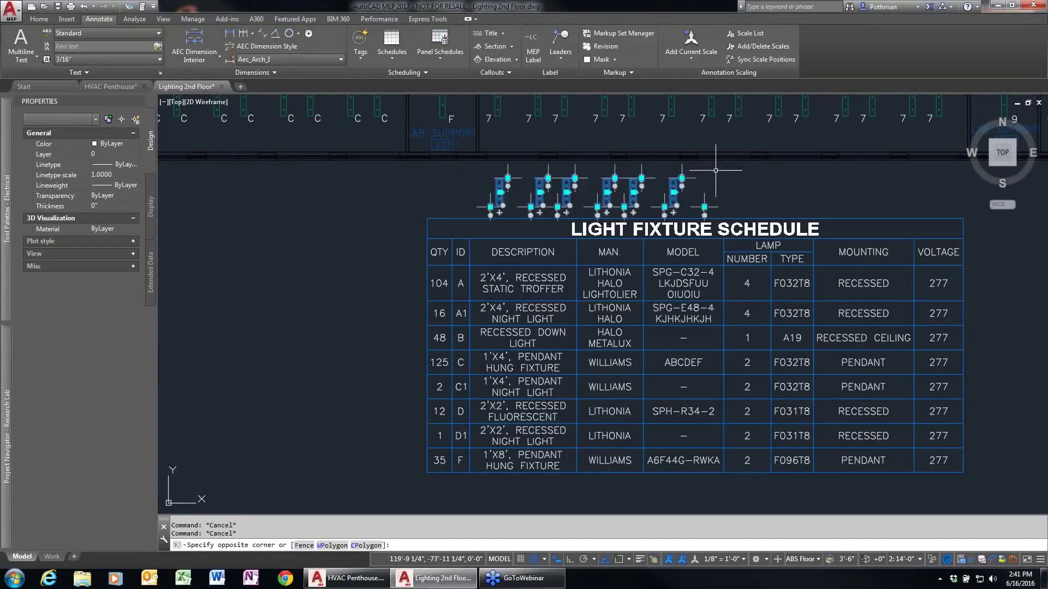
key(Delete)
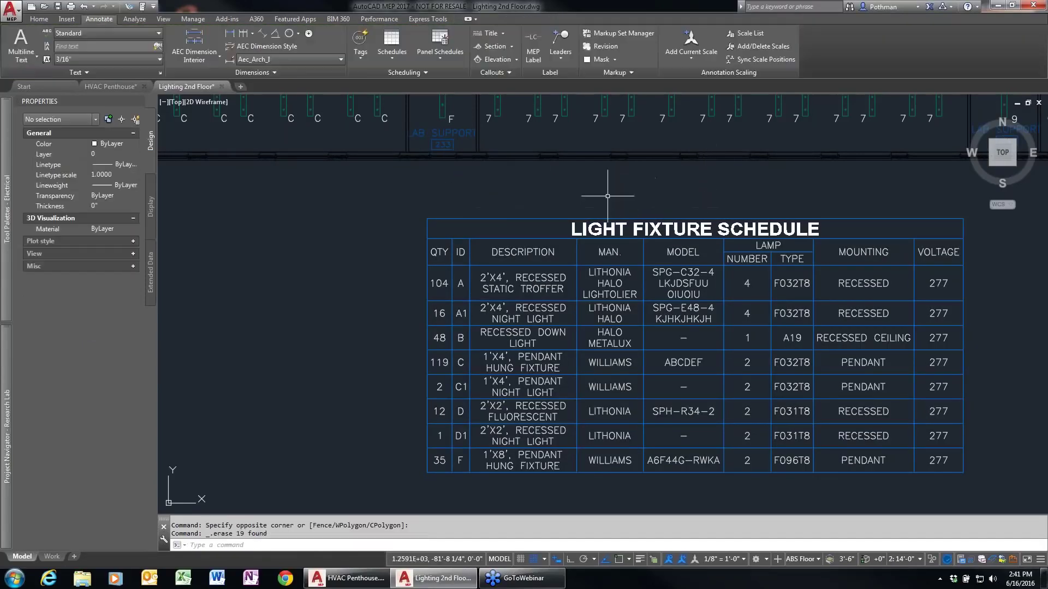
click(221, 86)
click(569, 313)
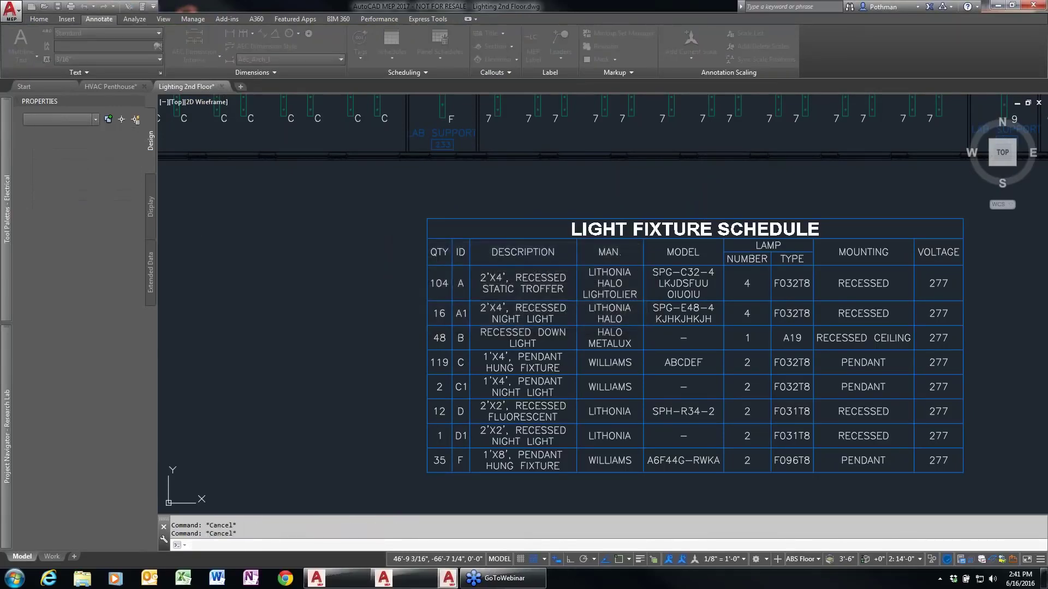
Open the Power 2nd Floor drawing from the Electrical constructs of the Research Lab project
mouse_move(7, 432)
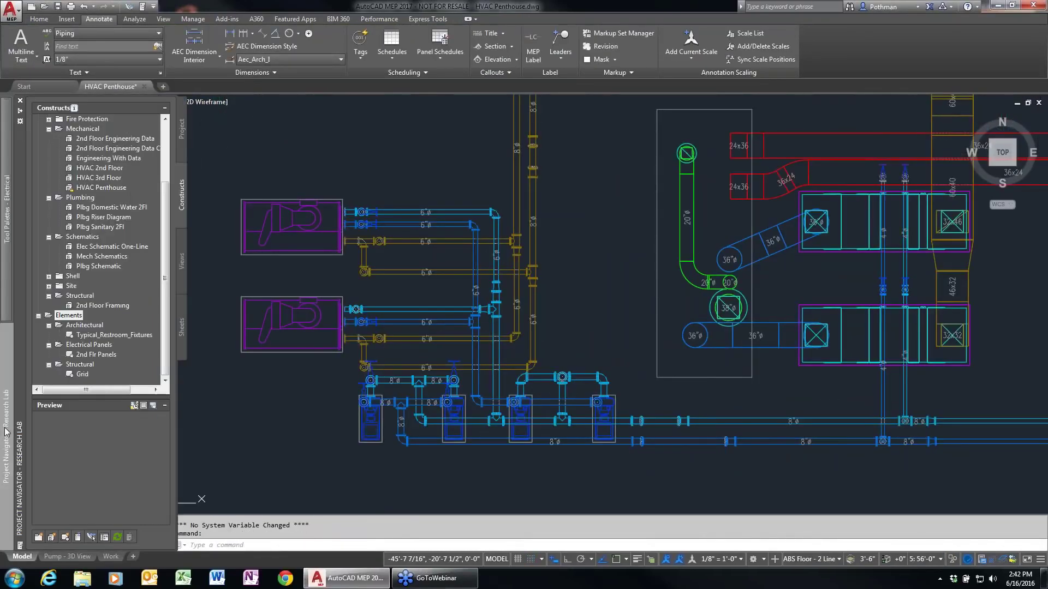
drag(166, 198, 176, 153)
click(102, 141)
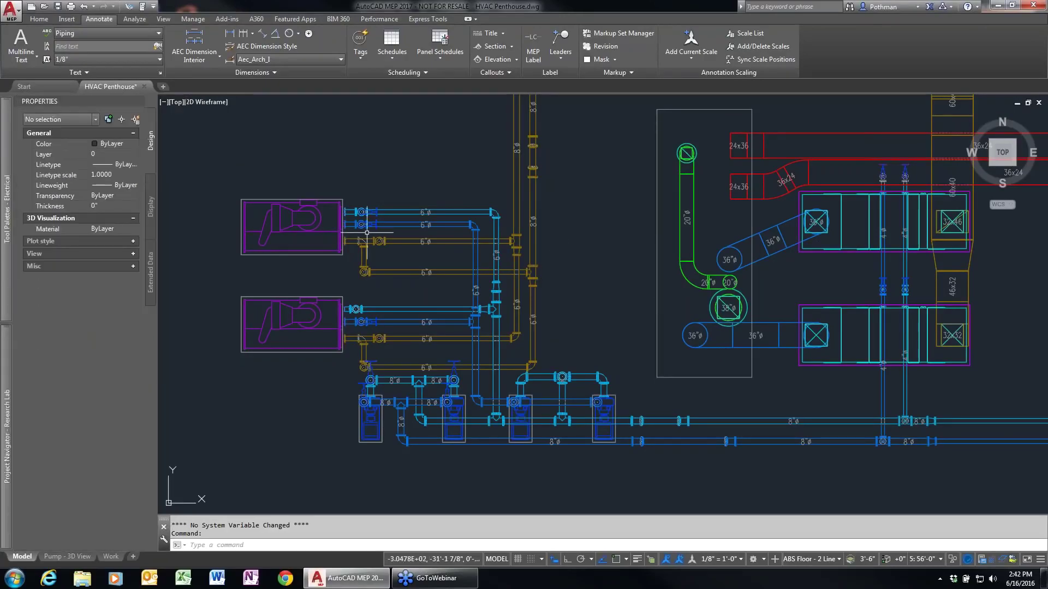
mouse_move(2, 173)
mouse_move(2, 409)
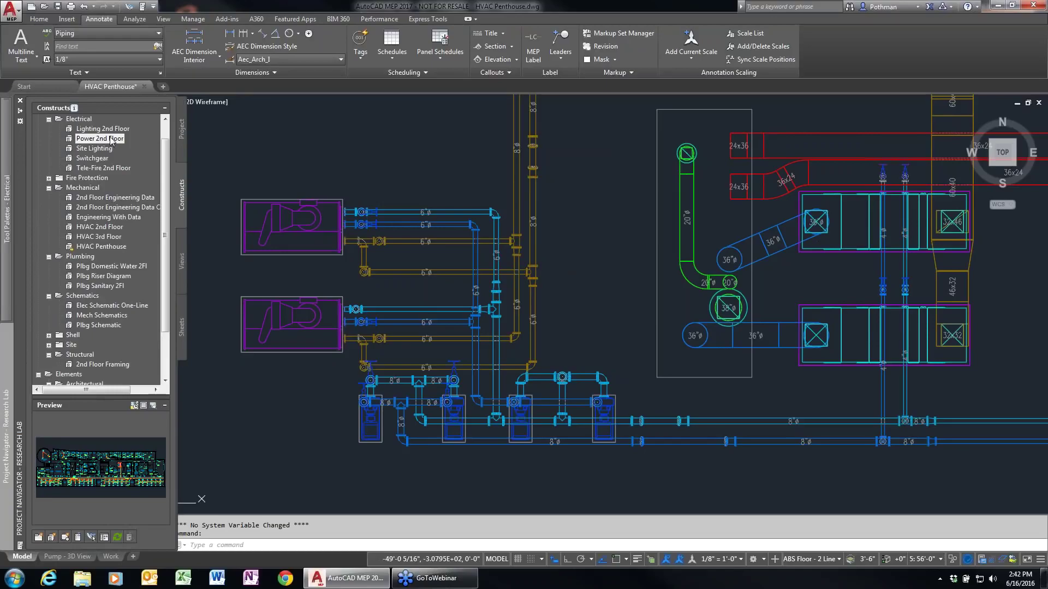
mouse_move(111, 141)
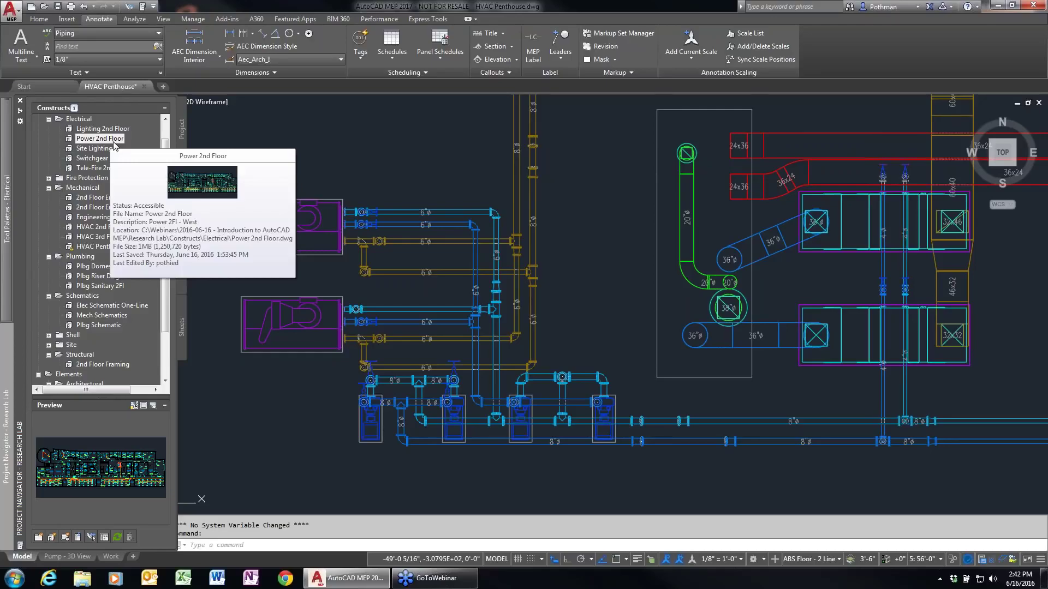
click(104, 170)
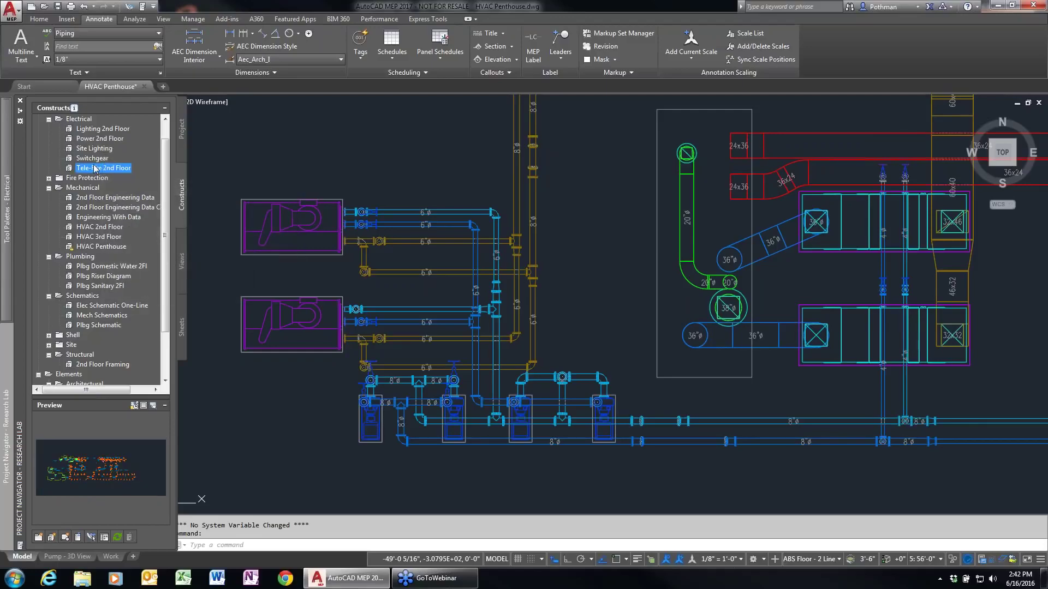
mouse_move(104, 143)
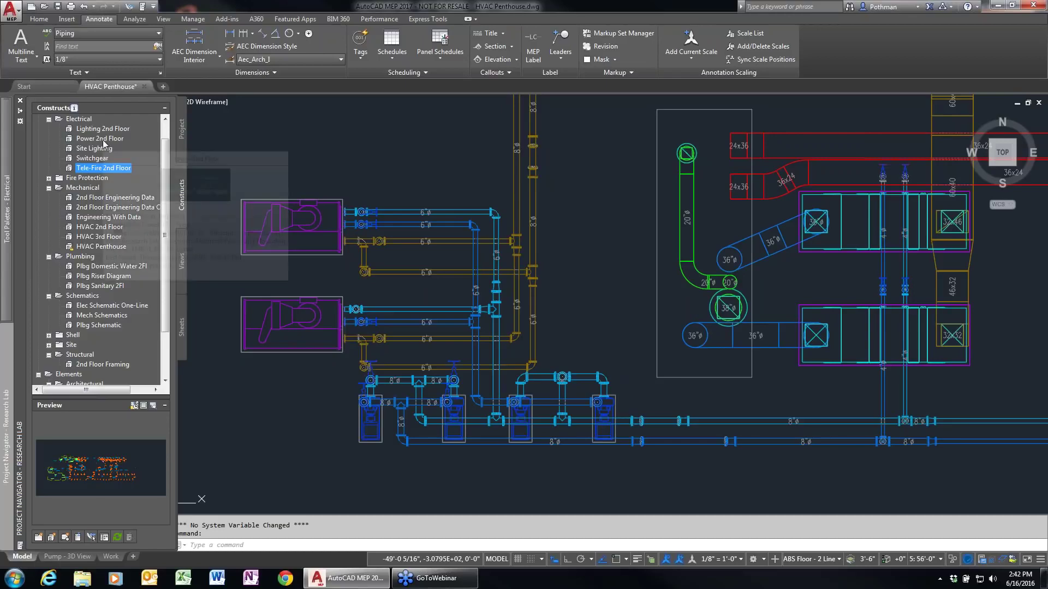
click(100, 220)
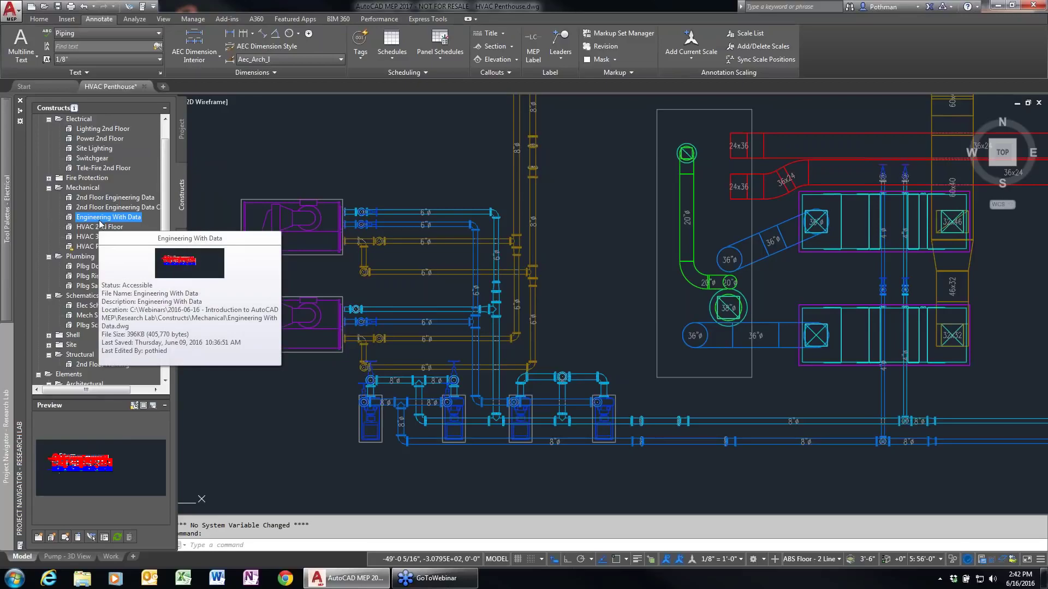
click(99, 140)
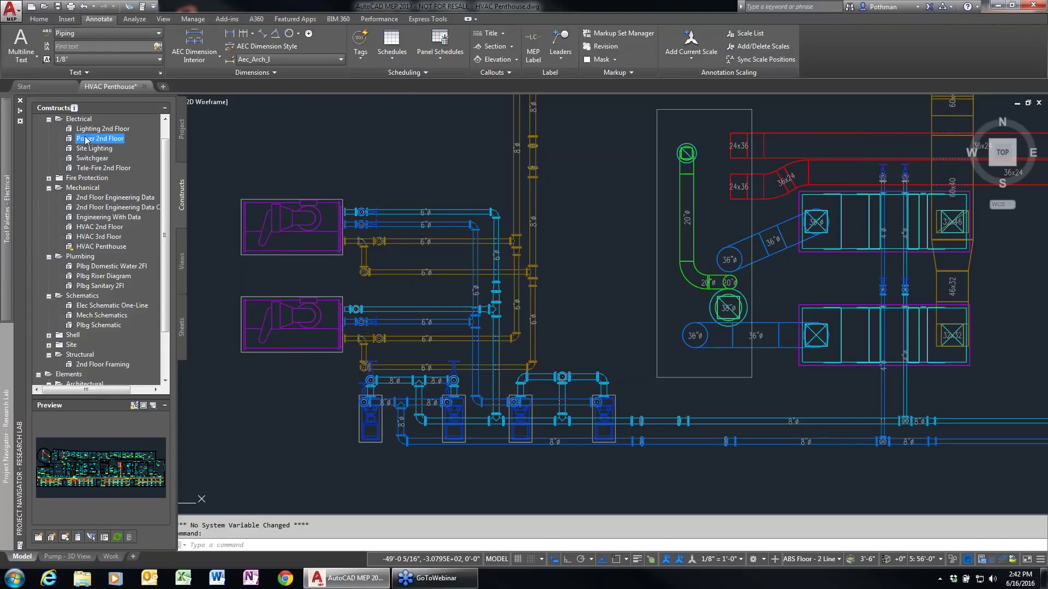
double_click(82, 141)
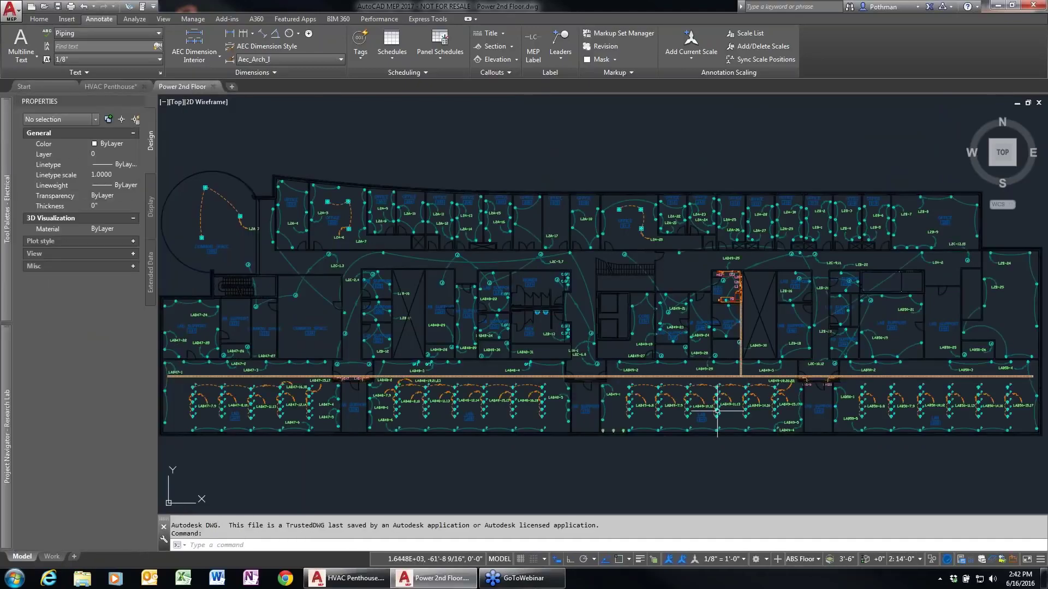
Review the connector load in the device style of the lowest receptacle on the LAB49-1 circuit in Lab 249, leaving it unchanged
scroll(717, 411, up, 5)
middle_drag(636, 421, 558, 440)
scroll(558, 440, down, 3)
scroll(559, 439, up, 3)
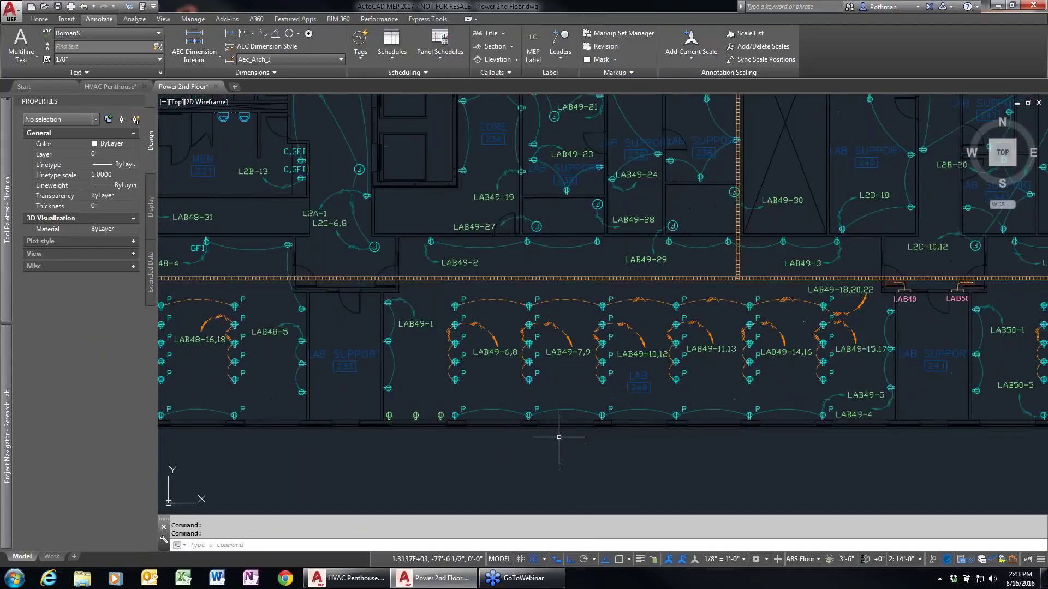
scroll(488, 356, up, 5)
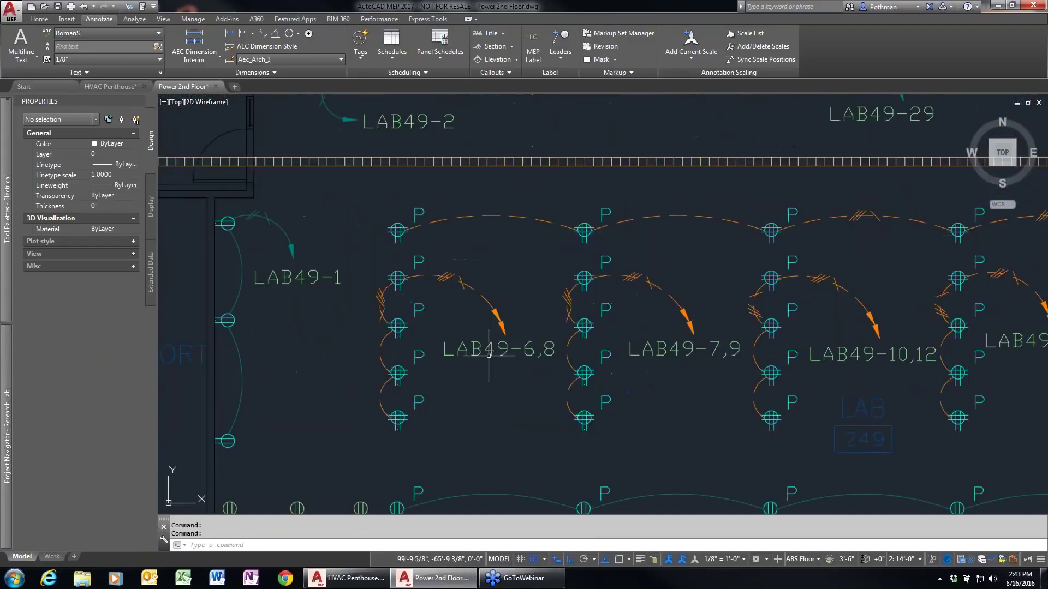
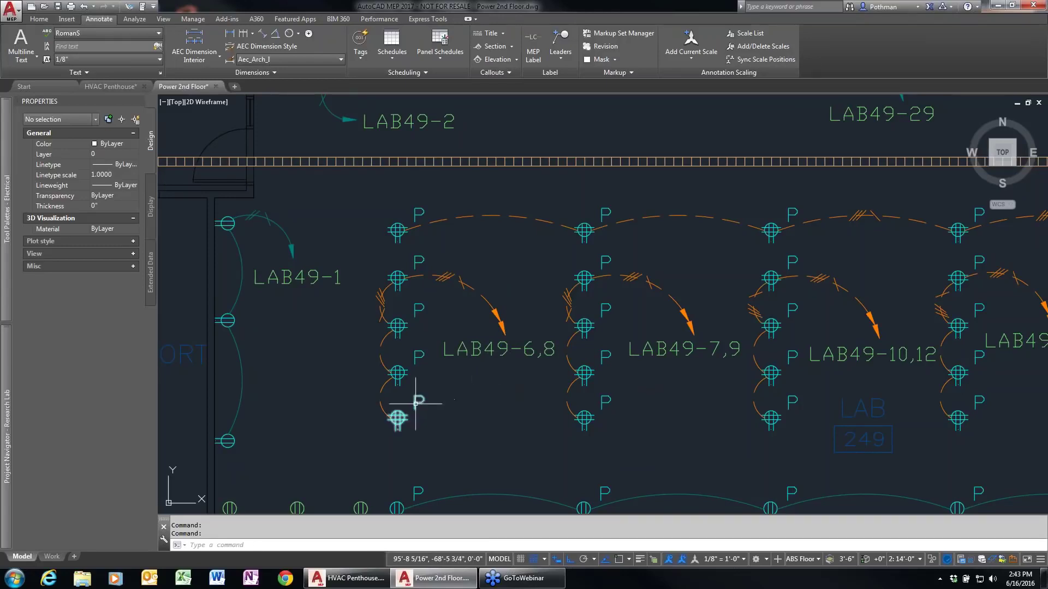
scroll(416, 404, down, 3)
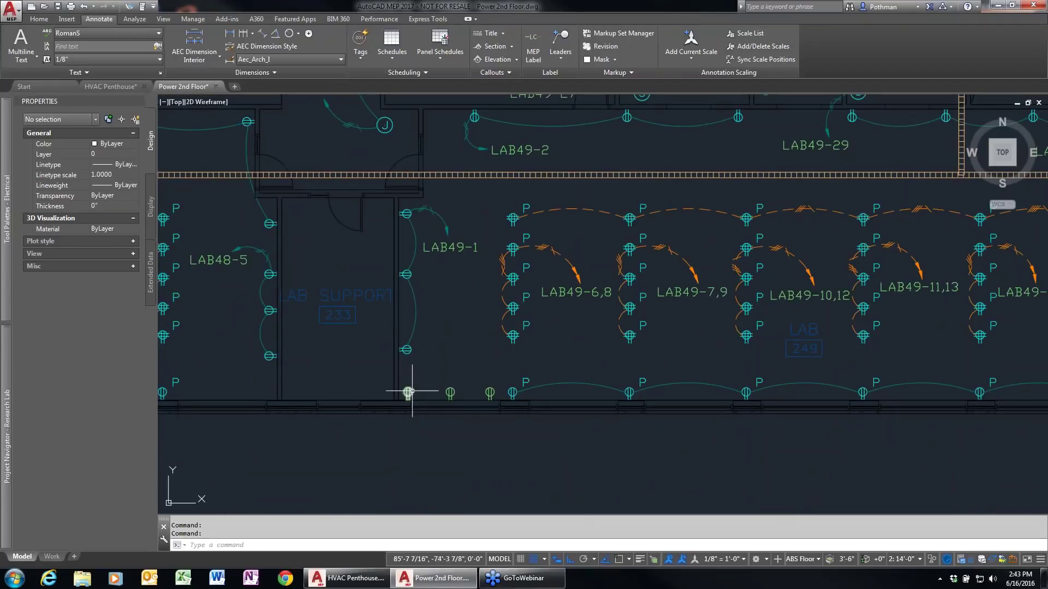
click(405, 349)
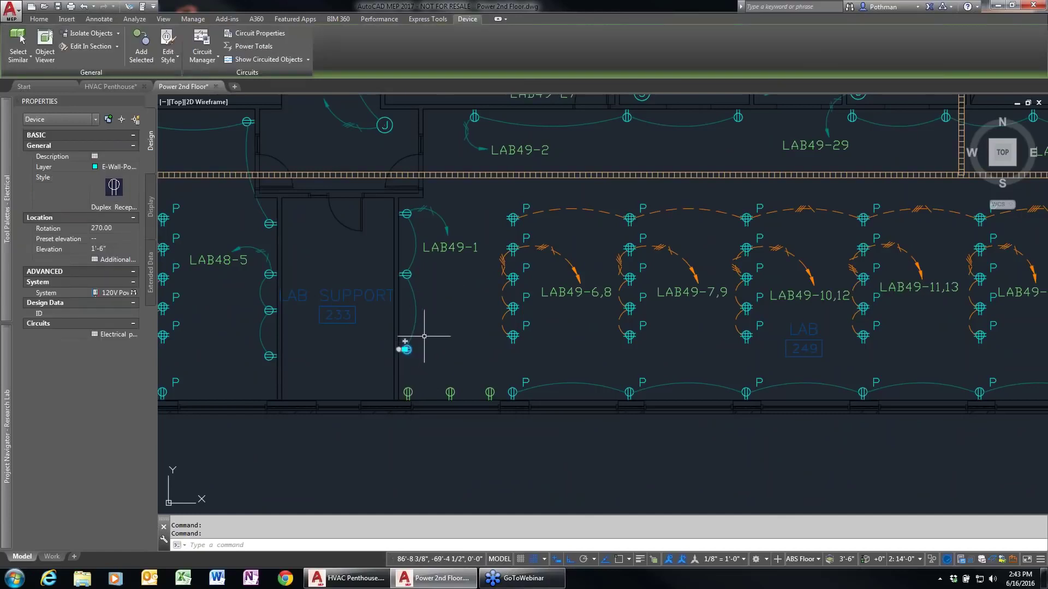
click(166, 43)
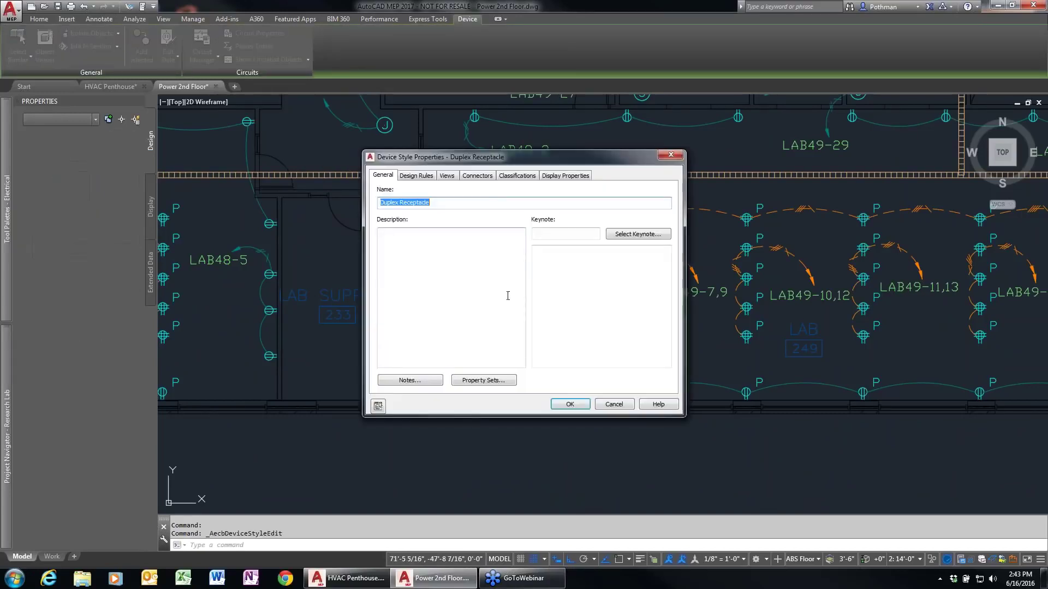
click(478, 176)
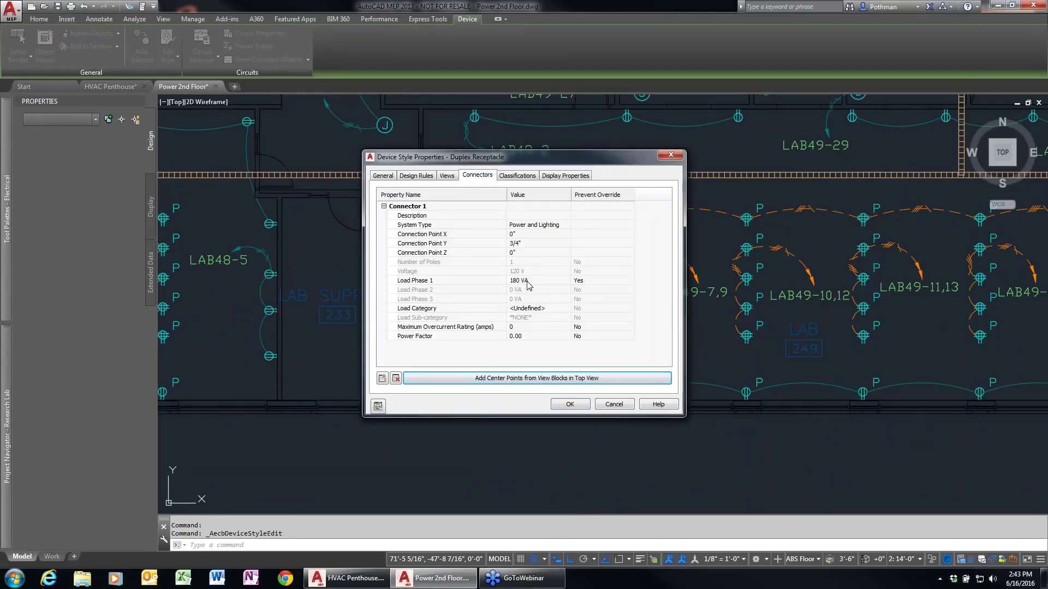
click(614, 405)
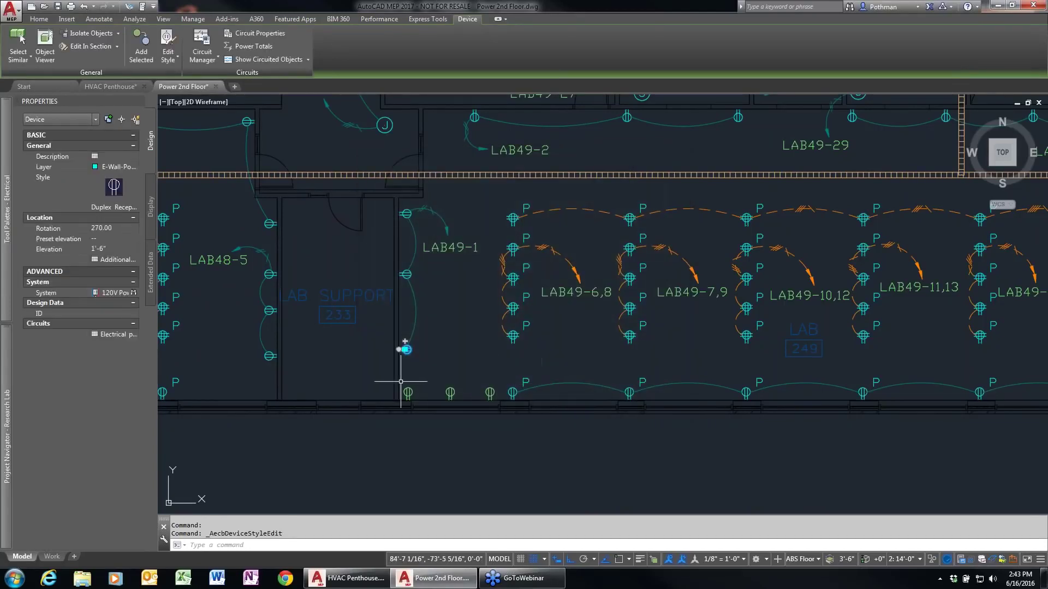
key(Escape)
Review the connector load in the device style of the first green receptacle in Lab 249's lower corner, leaving it unchanged
click(409, 393)
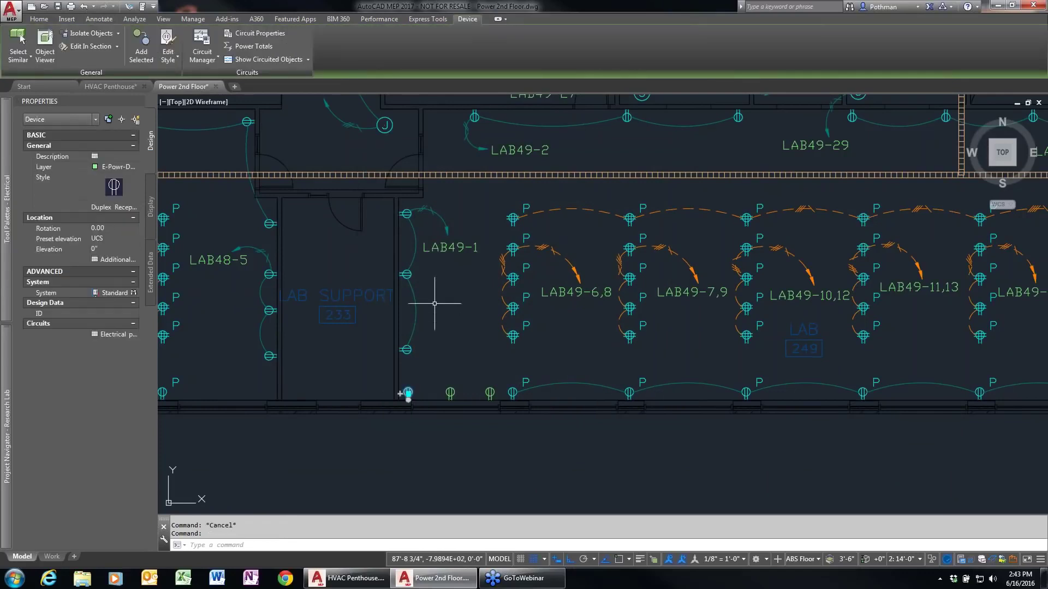
click(167, 55)
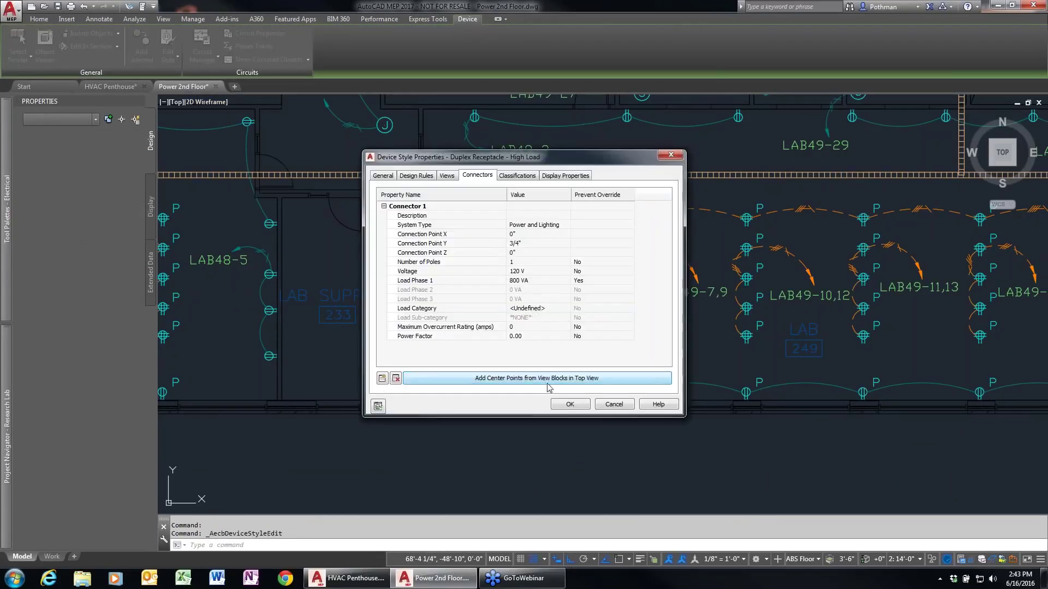
click(599, 405)
key(Escape)
key(Escape)
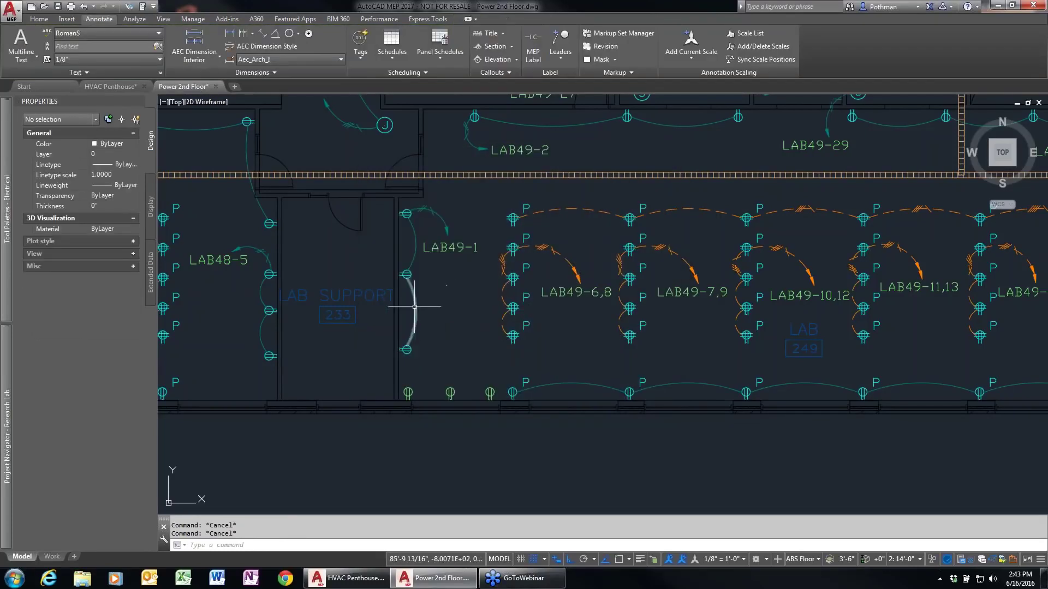
Wire the lowest LAB49-1 receptacle to the first green receptacle in Lab 249's lower corner, matching the circuit's existing arc wire
click(415, 309)
right_click(447, 304)
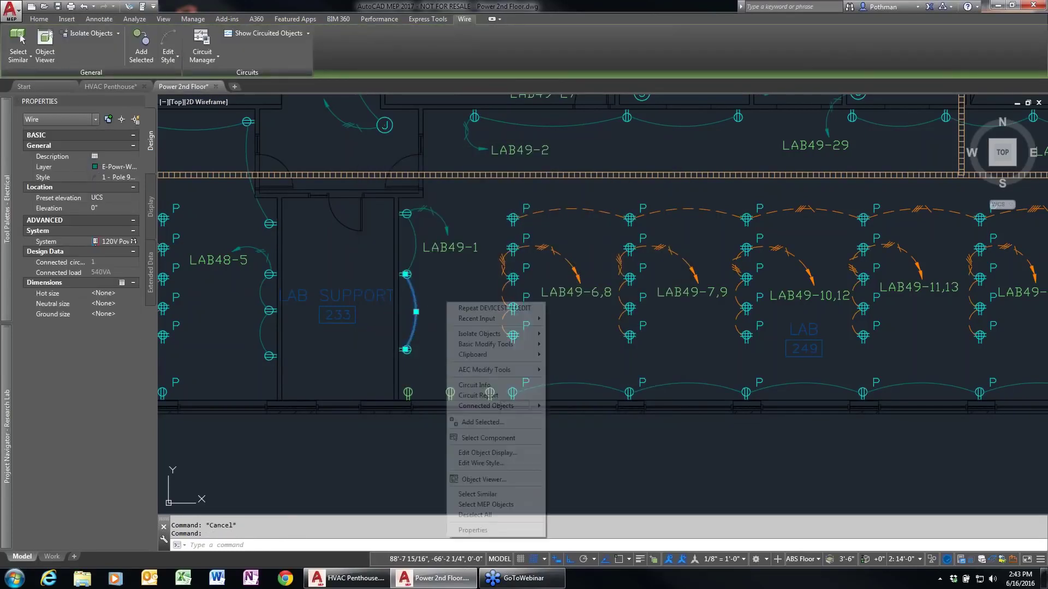
click(487, 423)
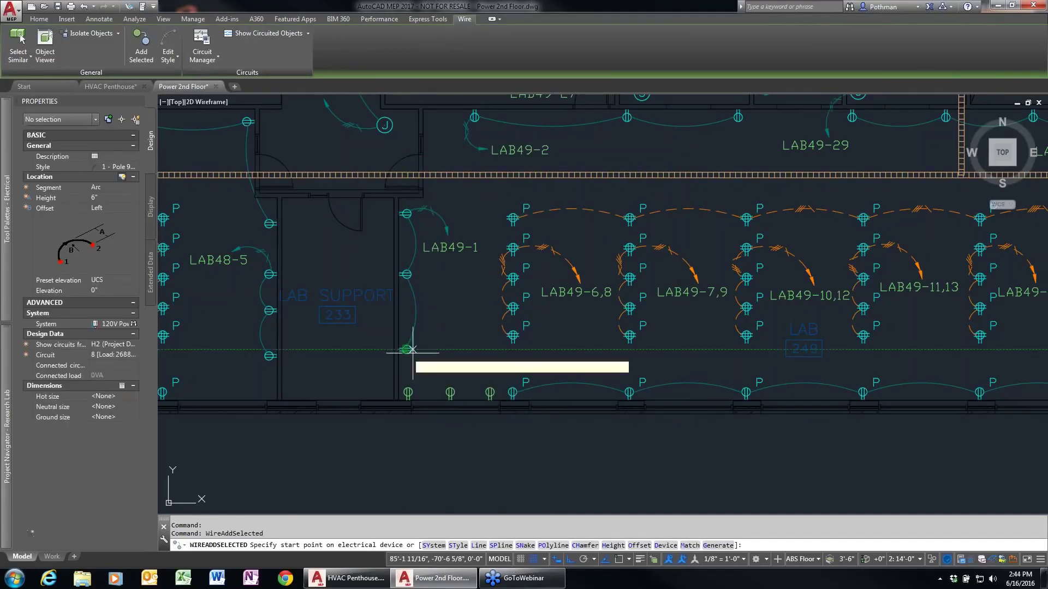
key(F3)
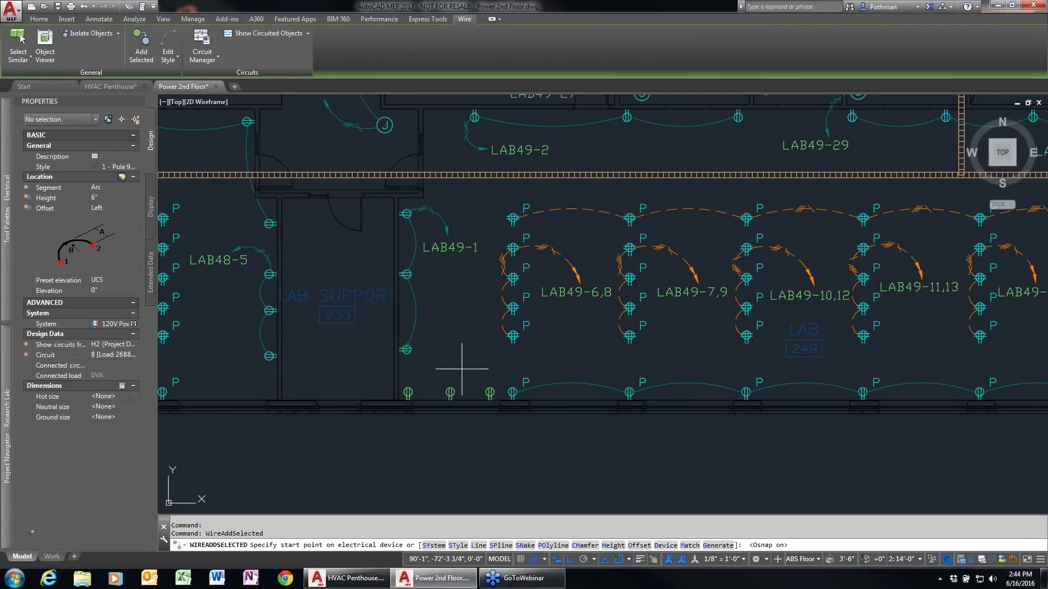
scroll(442, 358, up, 4)
key(F3)
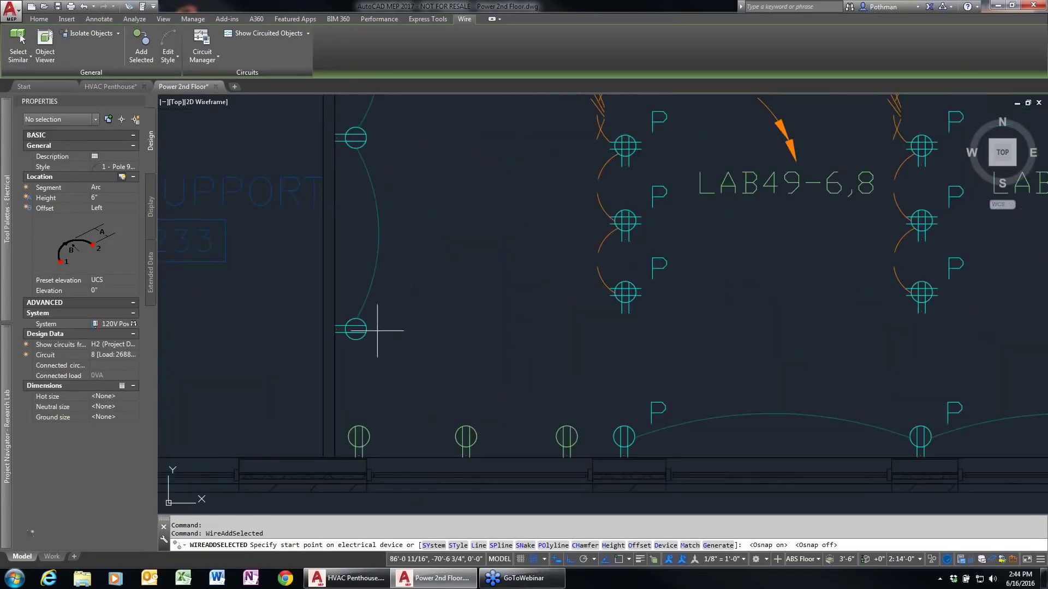
click(356, 329)
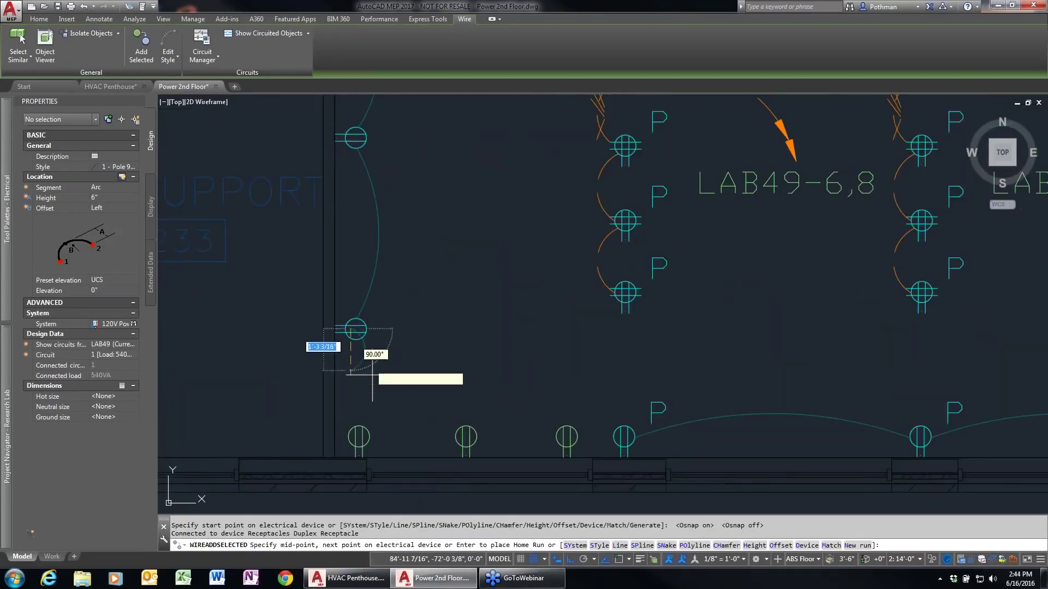
click(359, 437)
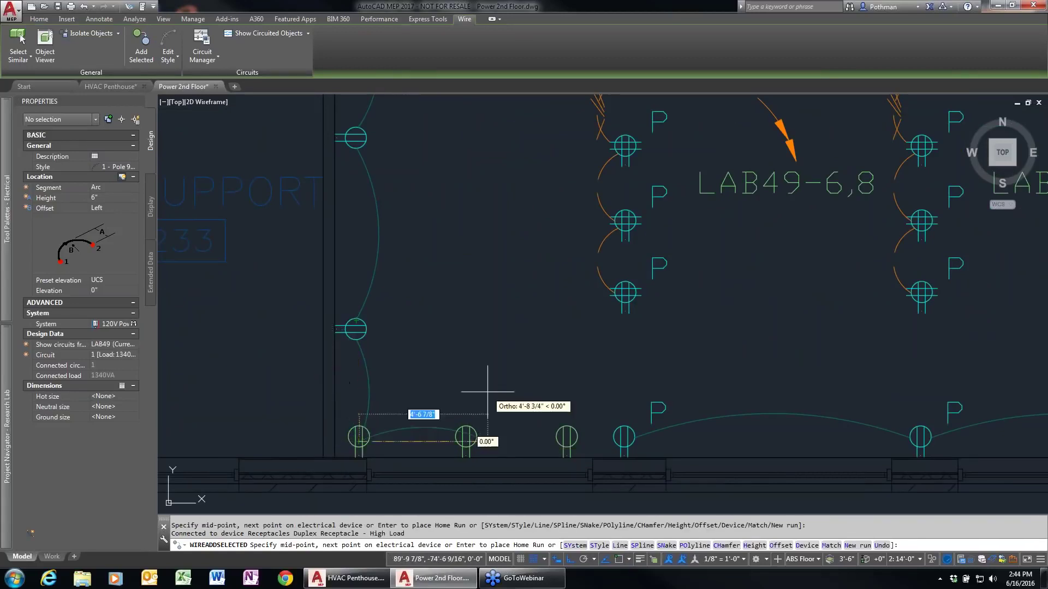
Extend the wire run to the other two green receptacles, accepting the circuit overload each time, and finish without a home run
click(465, 437)
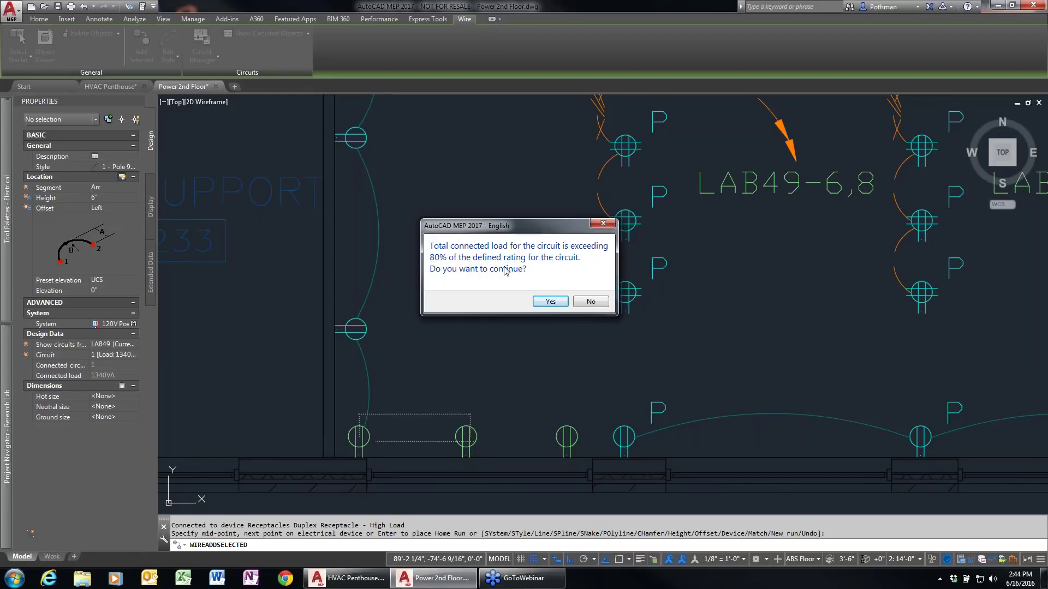
click(552, 303)
click(566, 433)
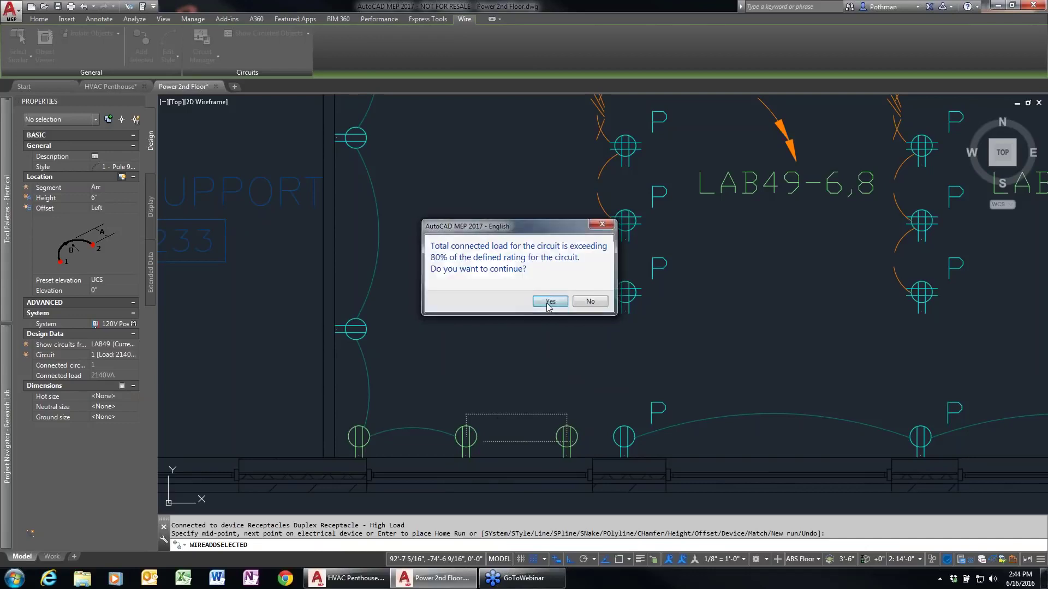
click(549, 301)
key(Return)
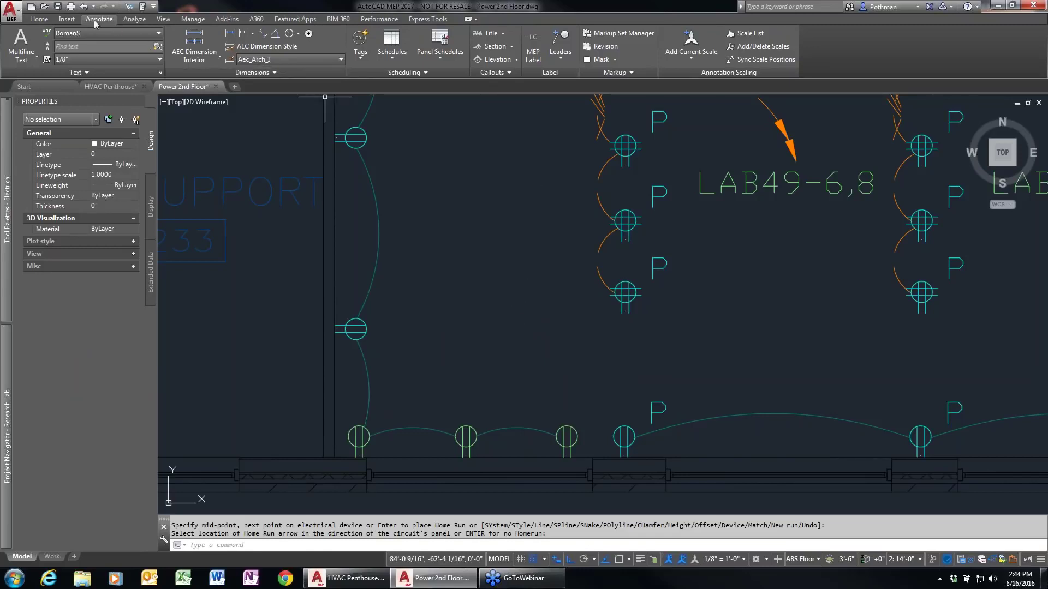
Set the rating of circuit 1 on panel LAB49 to 40 in the Circuit Manager, and close the manager
click(134, 19)
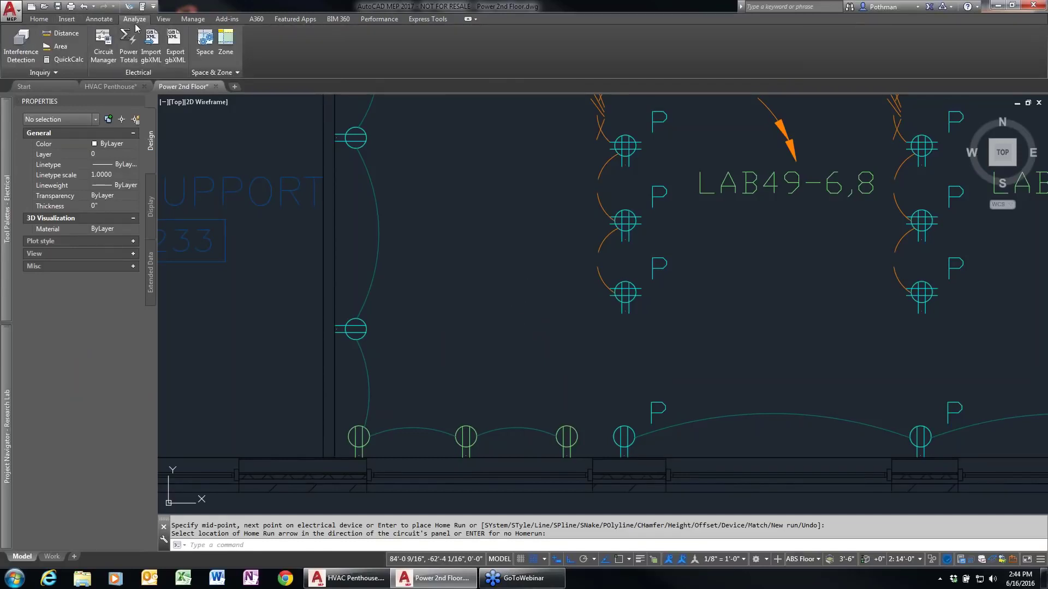
click(102, 53)
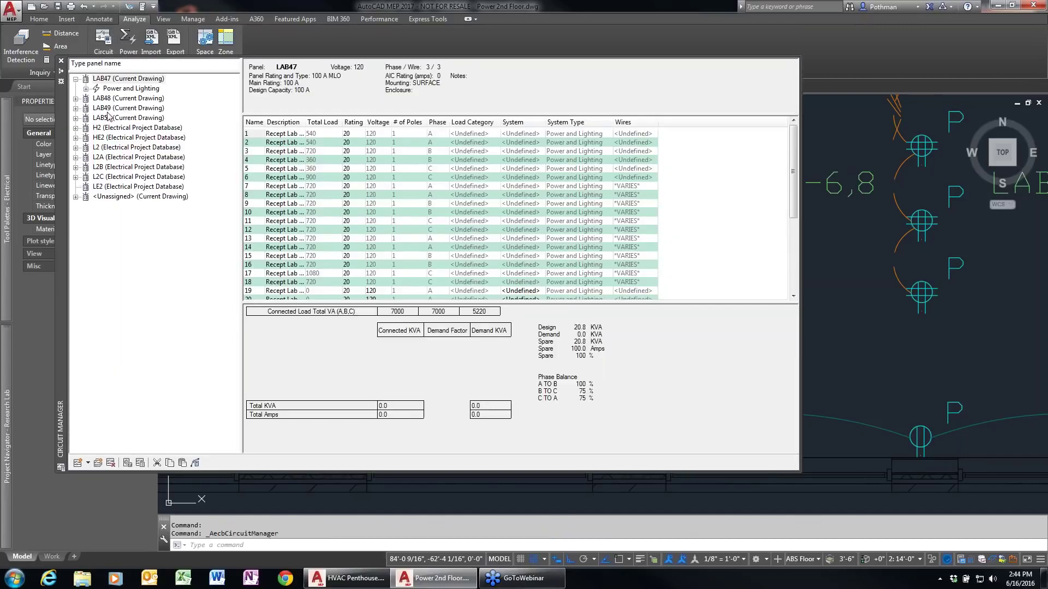
click(111, 109)
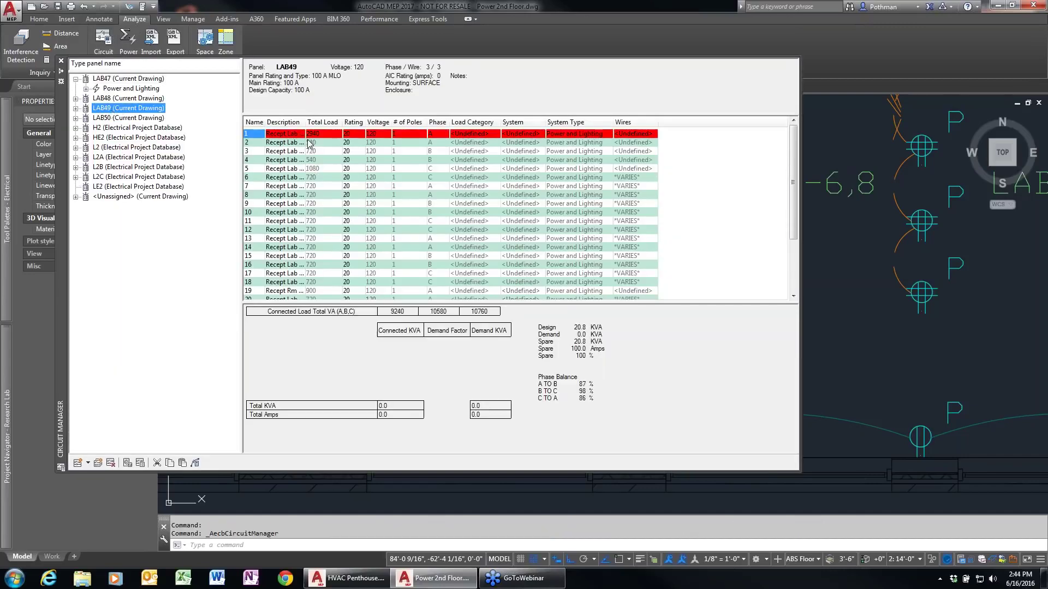
click(353, 133)
text(30)
key(shift+Home)
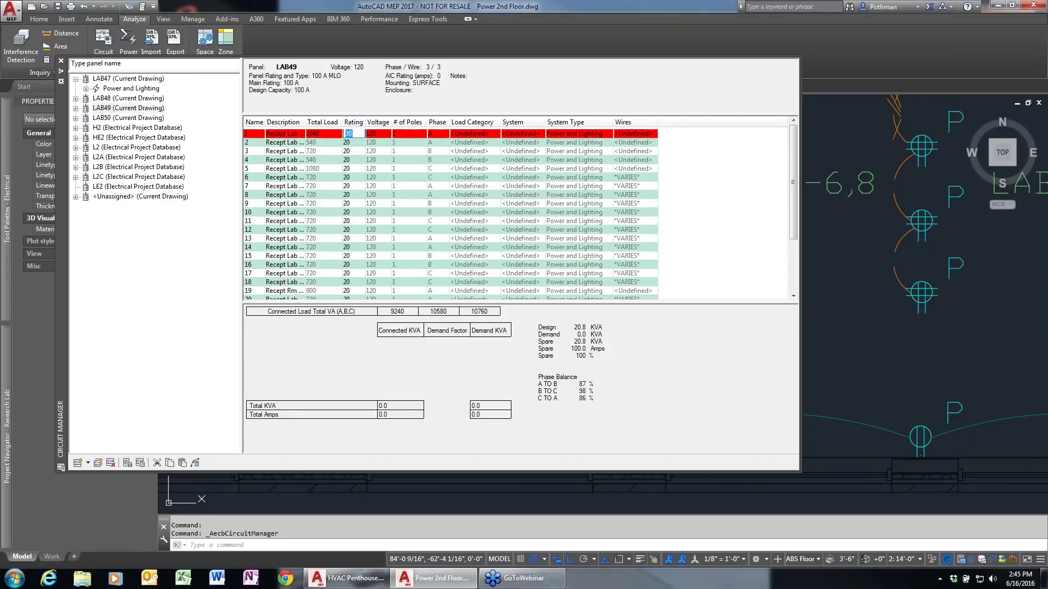
text(40)
key(Return)
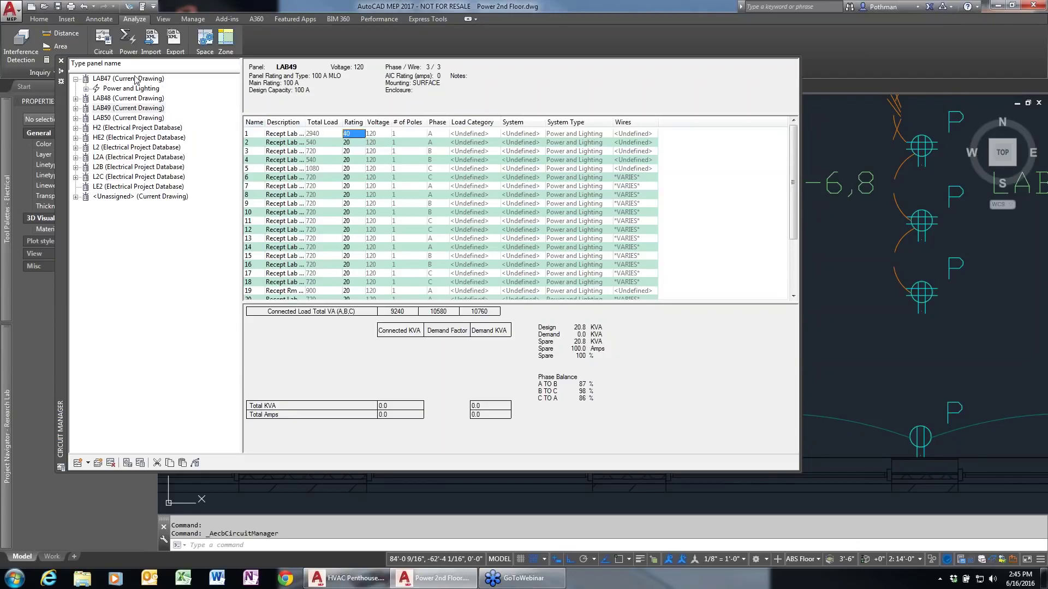
click(61, 63)
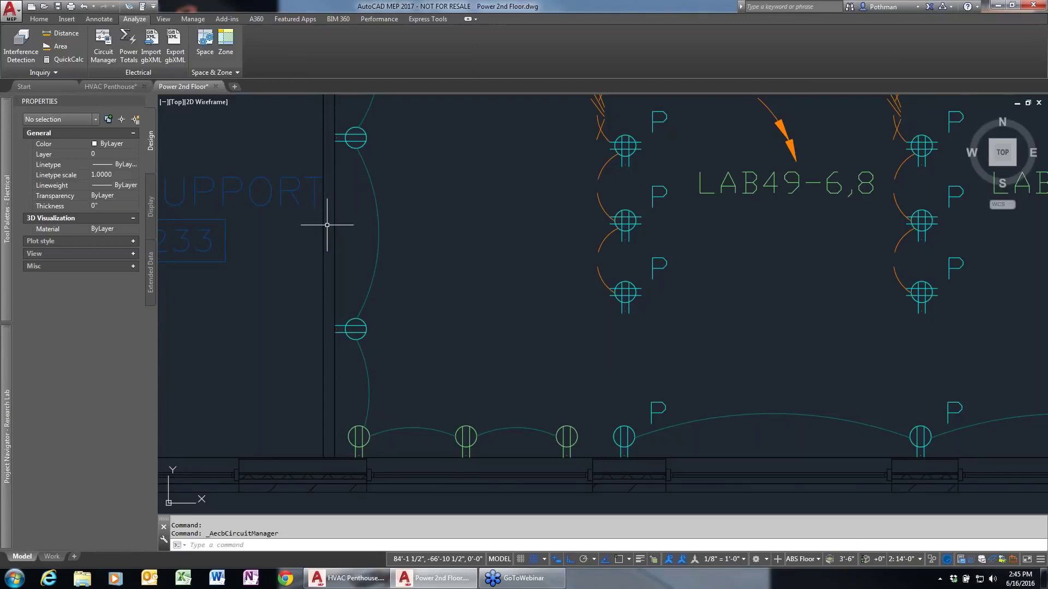
Insert a 3-phase branch panel schedule for panel LAB49 in the Branch Panel Three Phase style, placed below the floor plan
scroll(500, 297, down, 2)
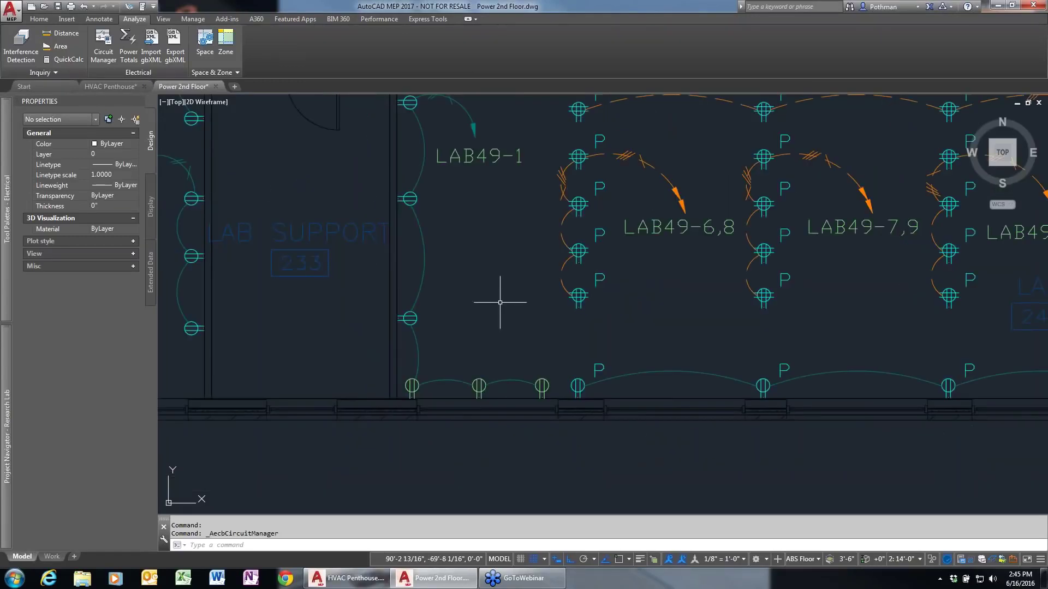
scroll(500, 302, down, 2)
scroll(492, 297, down, 3)
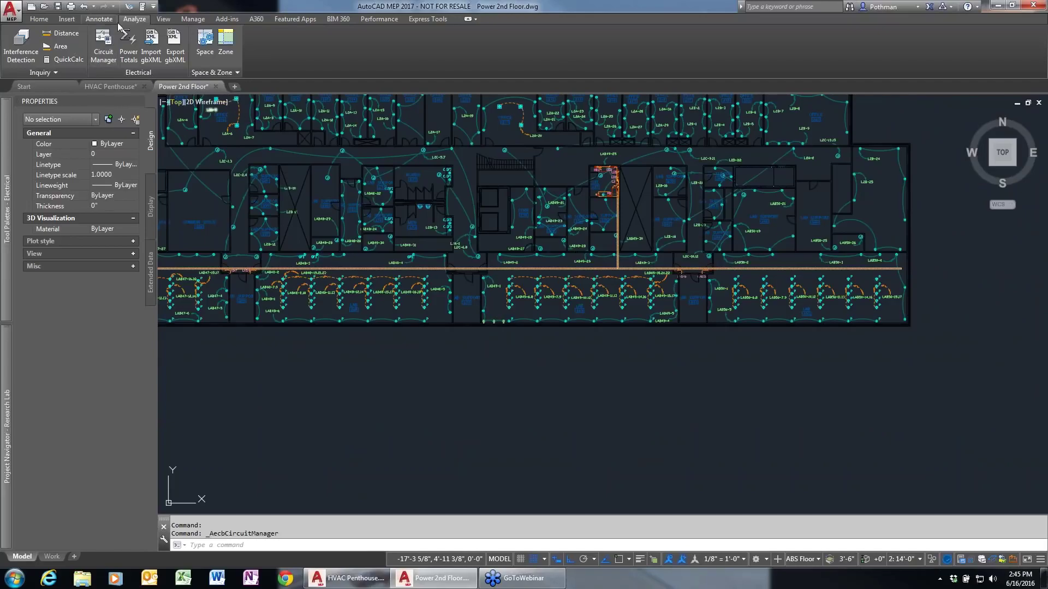
click(99, 18)
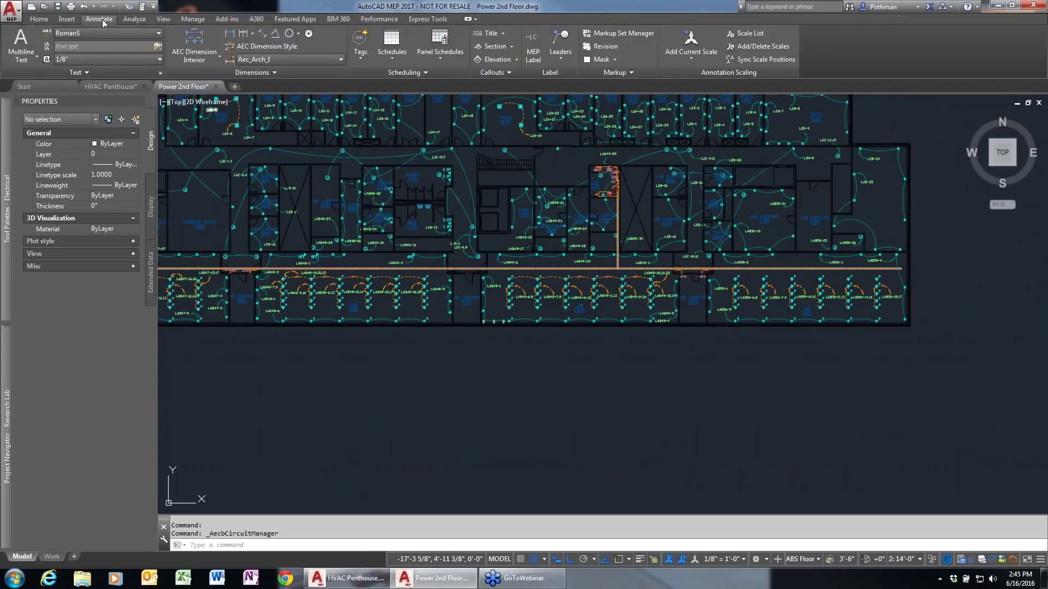
click(439, 53)
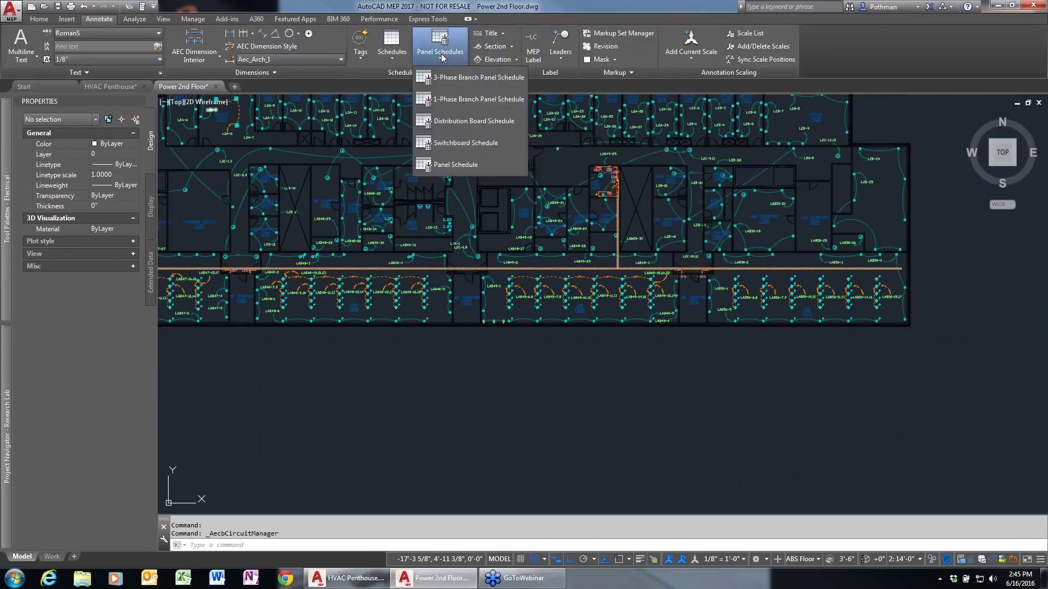
click(456, 79)
click(371, 247)
click(361, 270)
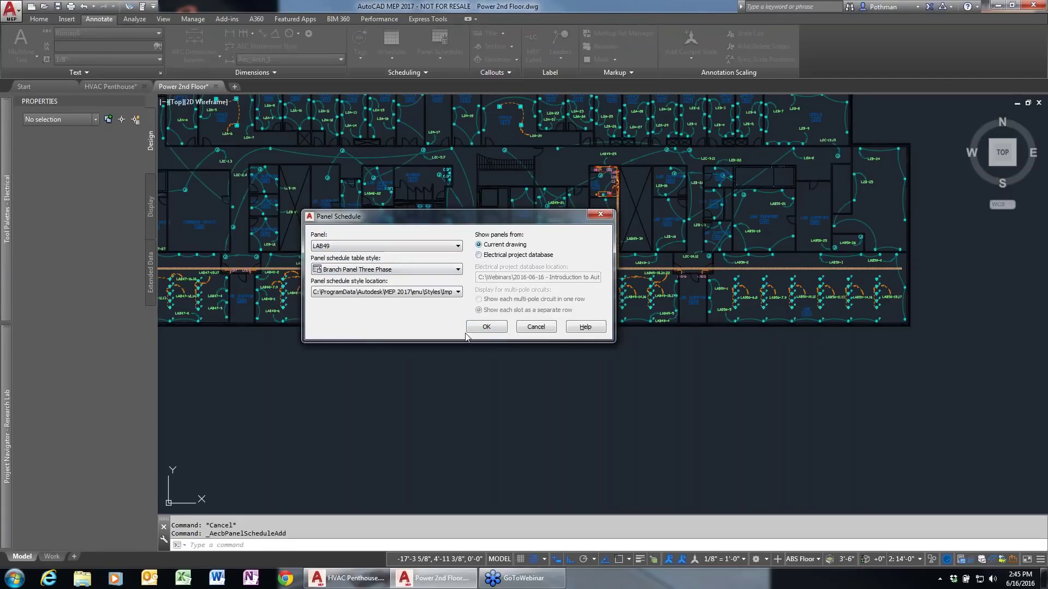
click(486, 327)
click(417, 344)
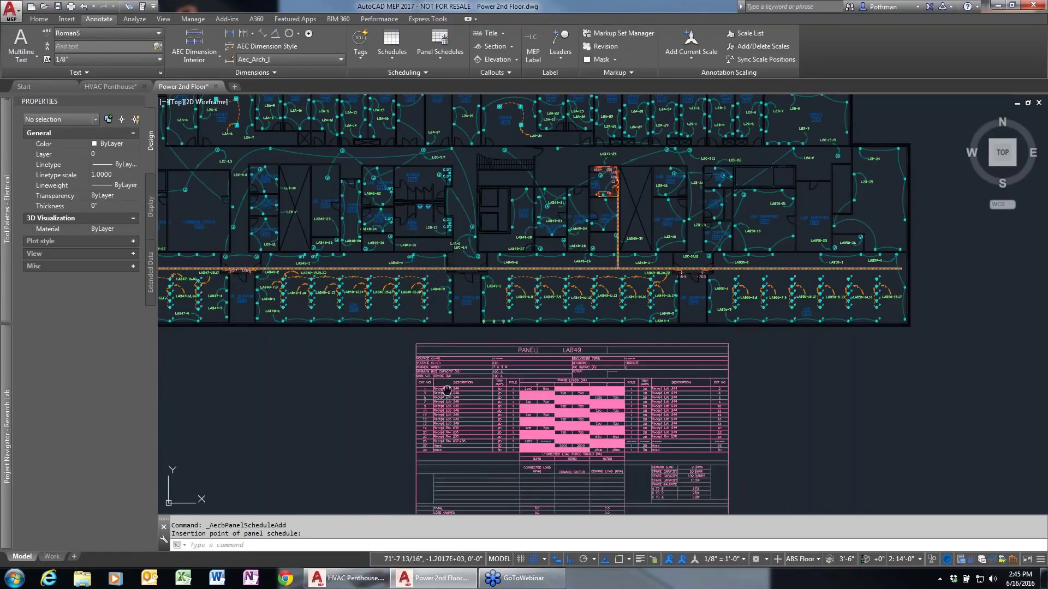
Review the circuits, phase loads and totals in the LAB49 panel schedule, and close the Power 2nd Floor drawing without saving
scroll(446, 391, up, 5)
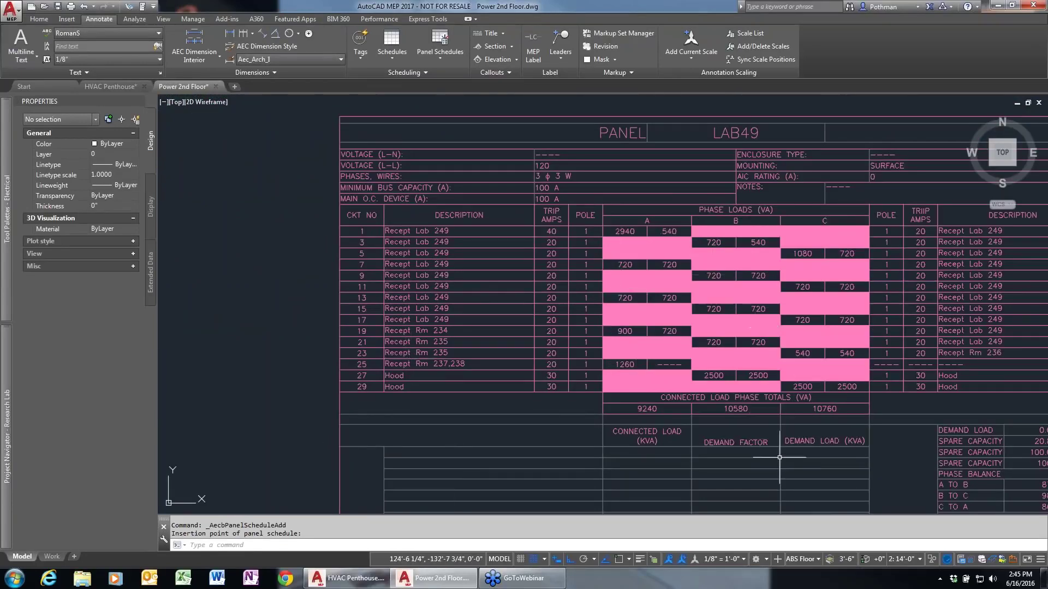
middle_drag(779, 457, 715, 333)
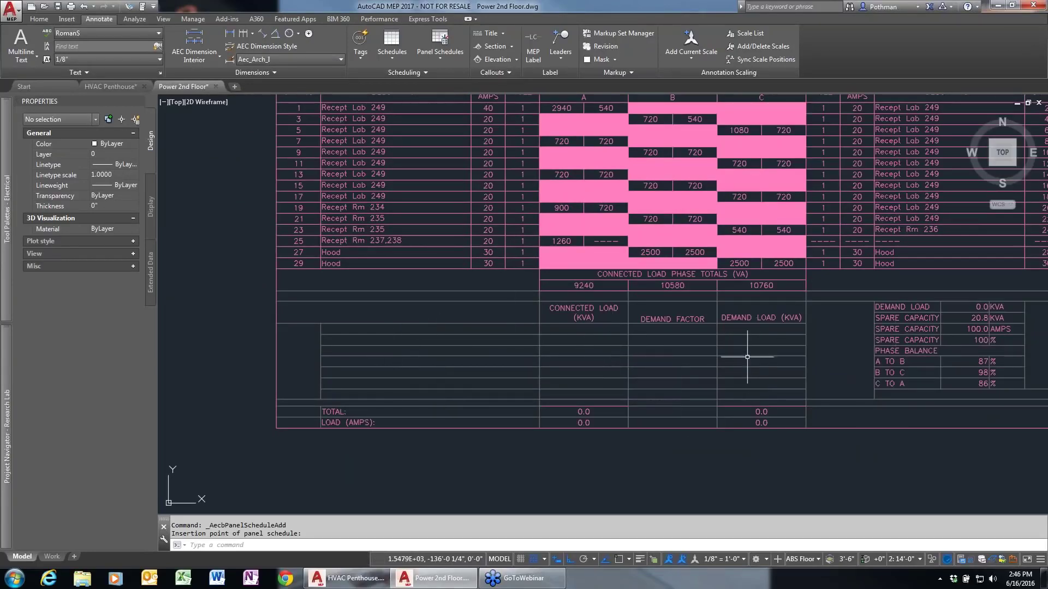
scroll(824, 341, down, 2)
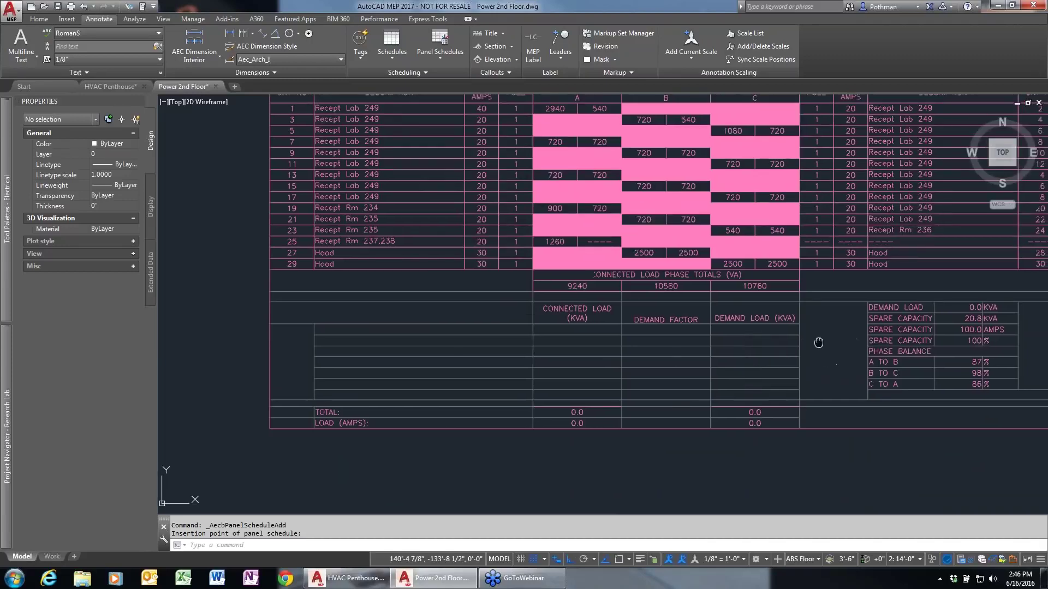
scroll(704, 363, up, 4)
scroll(729, 370, down, 5)
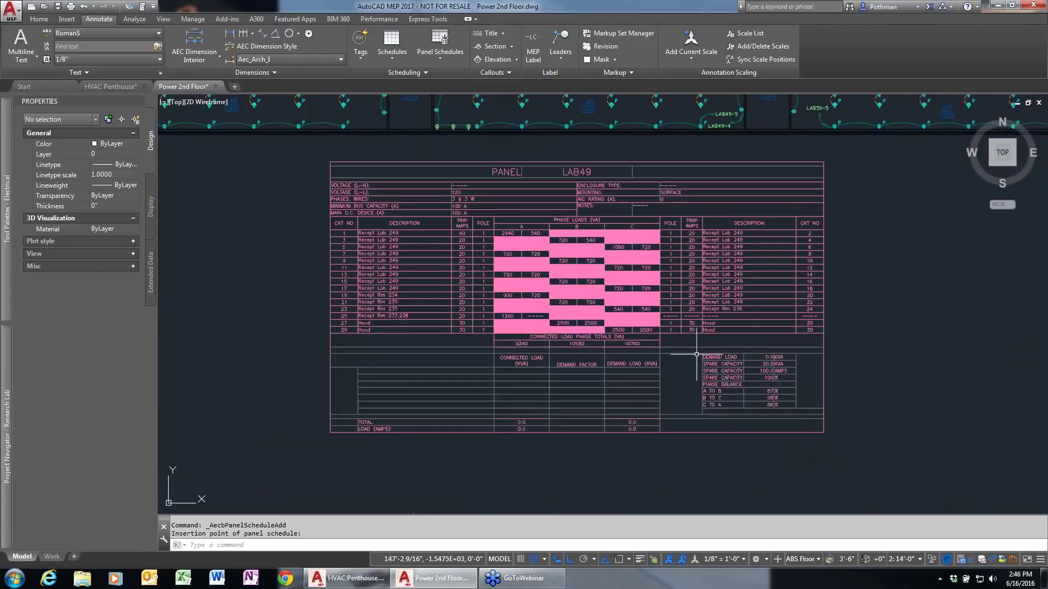
scroll(432, 194, up, 3)
scroll(432, 194, up, 2)
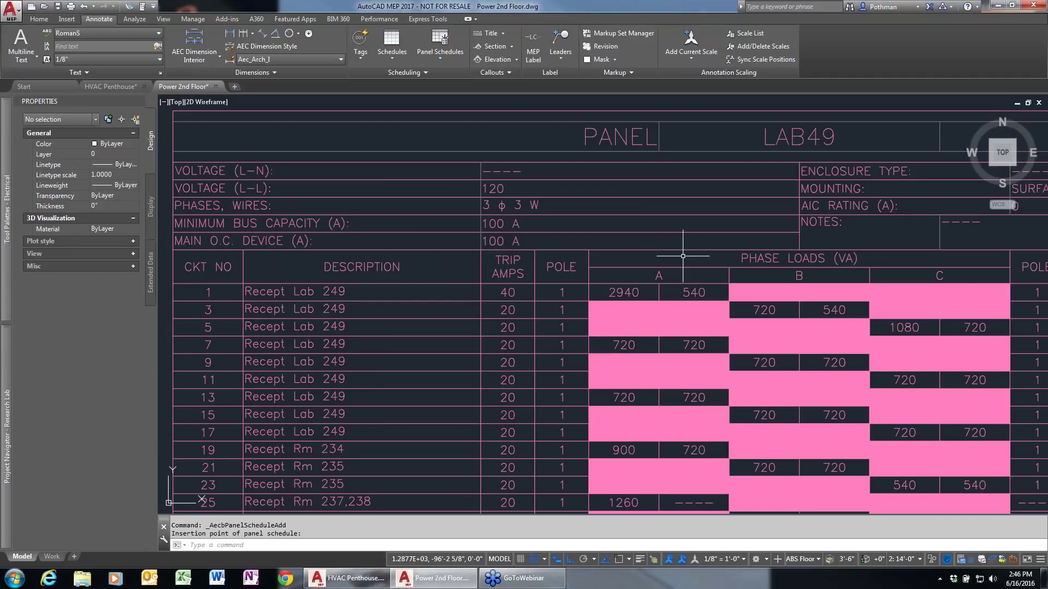
click(216, 88)
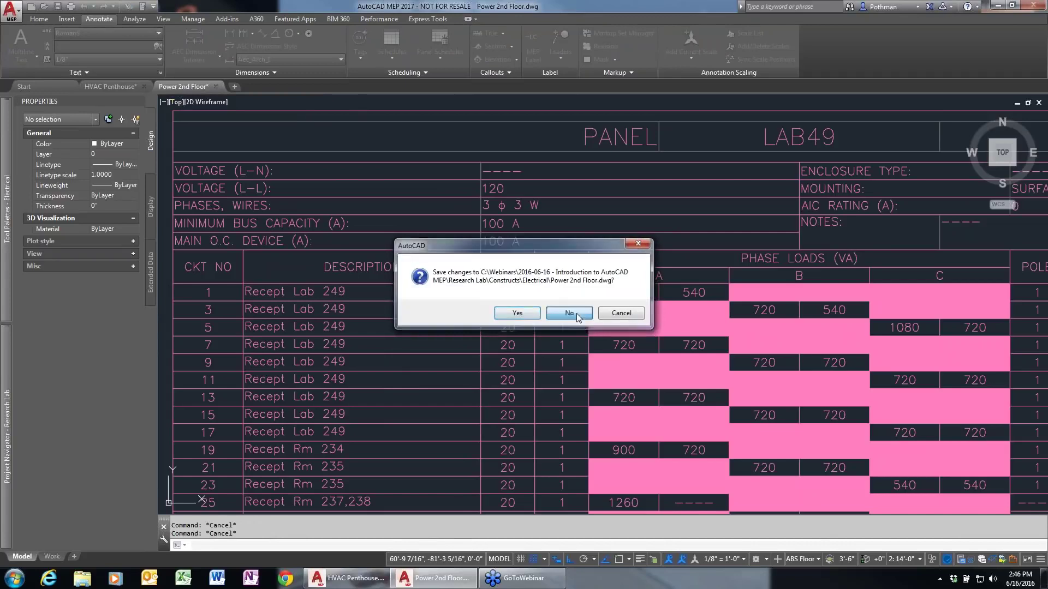
click(570, 312)
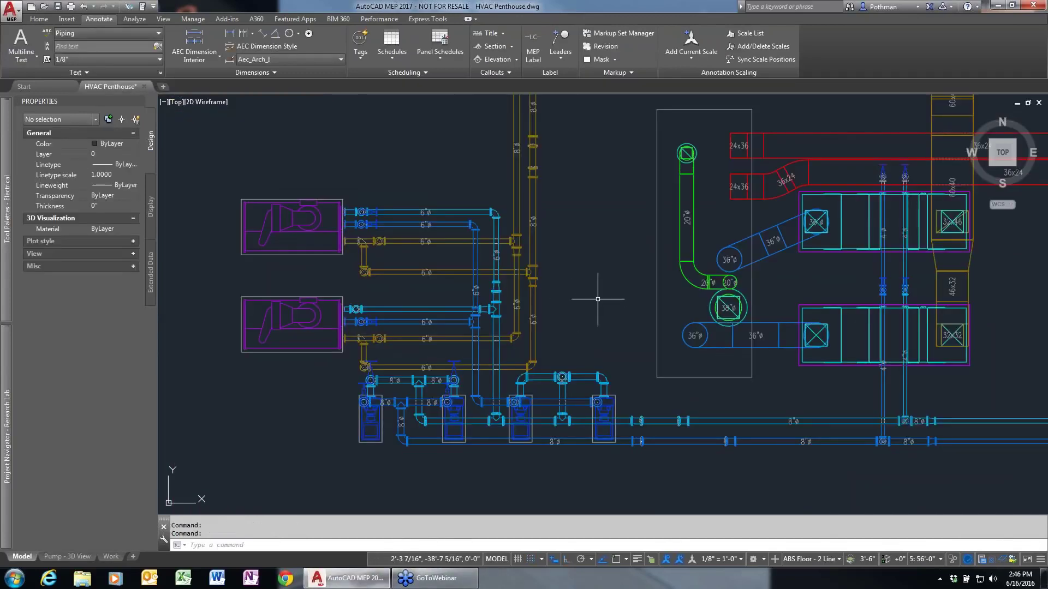
Inspect the left upper air handler with its connected ducts from the HVAC Penthouse plan in the Object Viewer, using a southeast isometric view
scroll(600, 306, down, 2)
middle_drag(797, 274, 570, 318)
scroll(570, 318, down, 2)
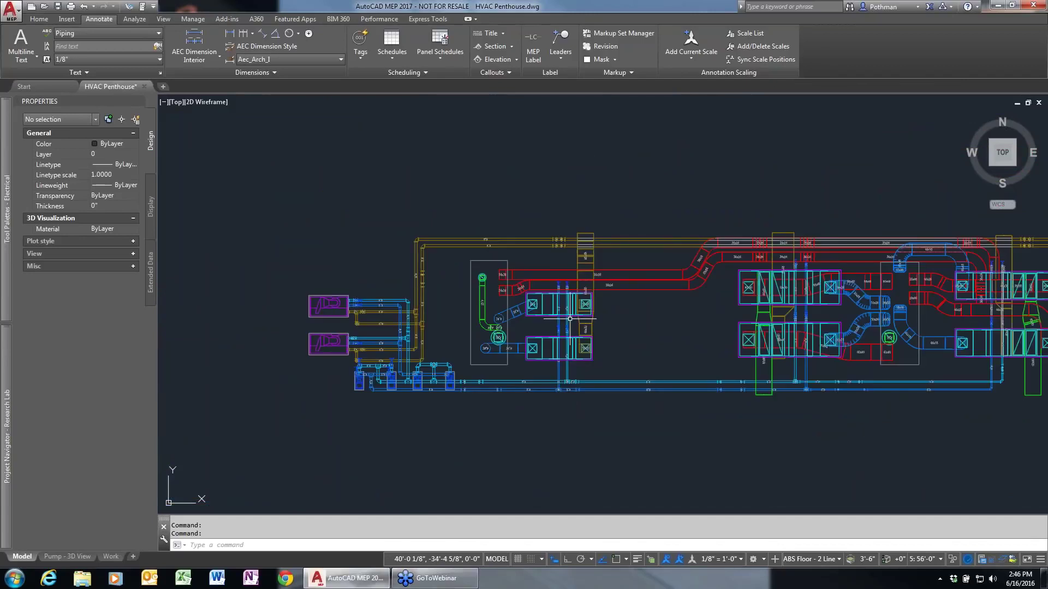
scroll(569, 318, down, 2)
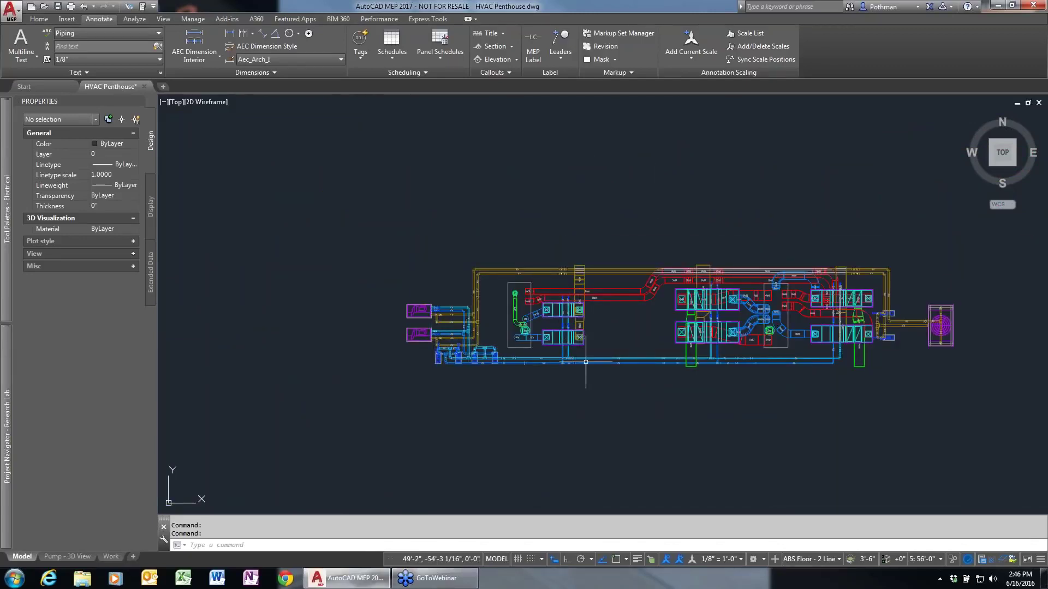
scroll(546, 352, up, 4)
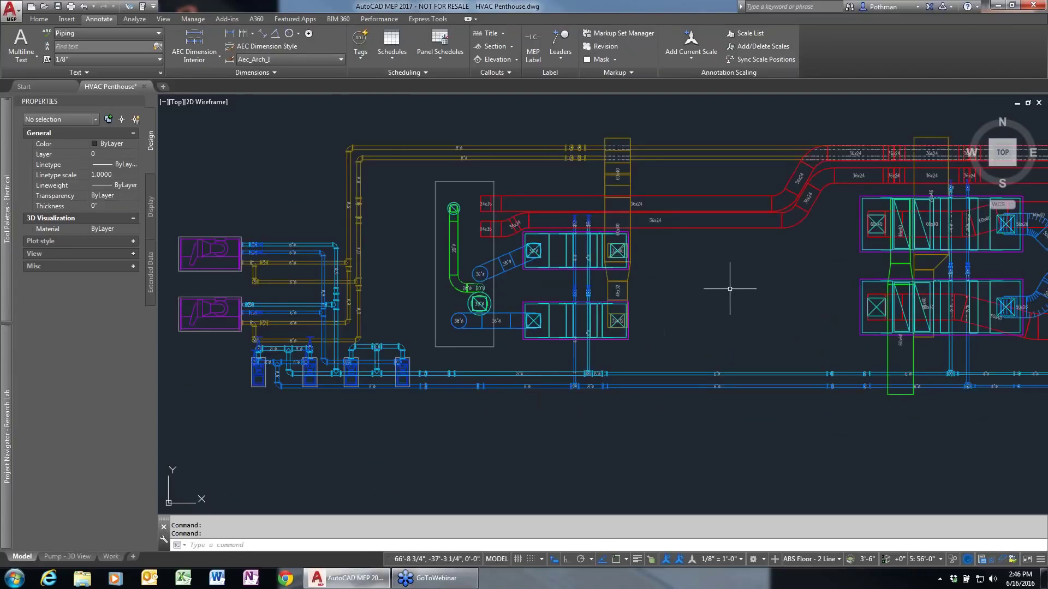
click(425, 114)
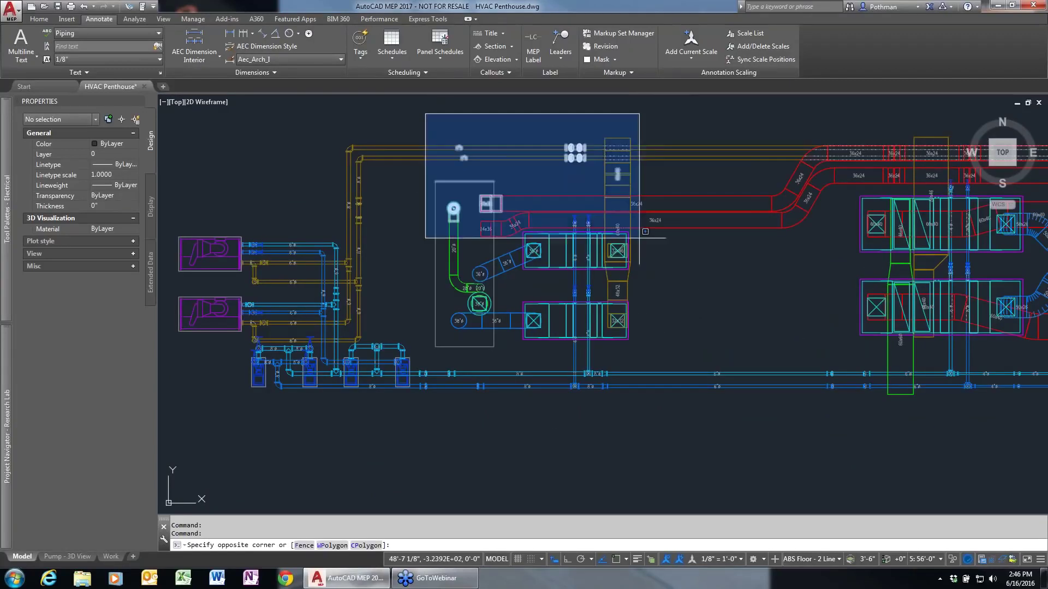
click(813, 278)
right_click(738, 272)
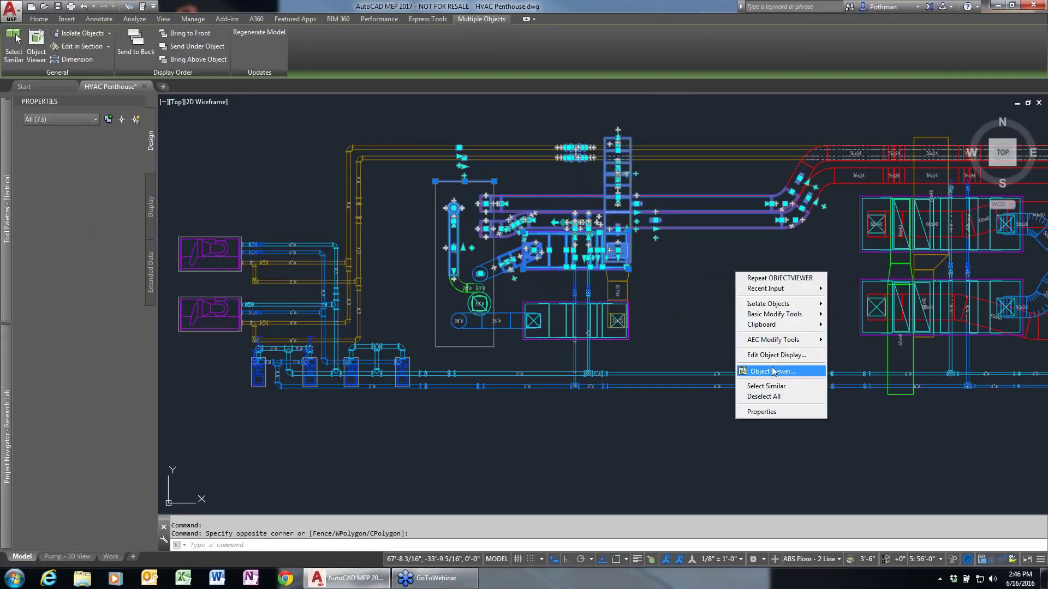
click(773, 371)
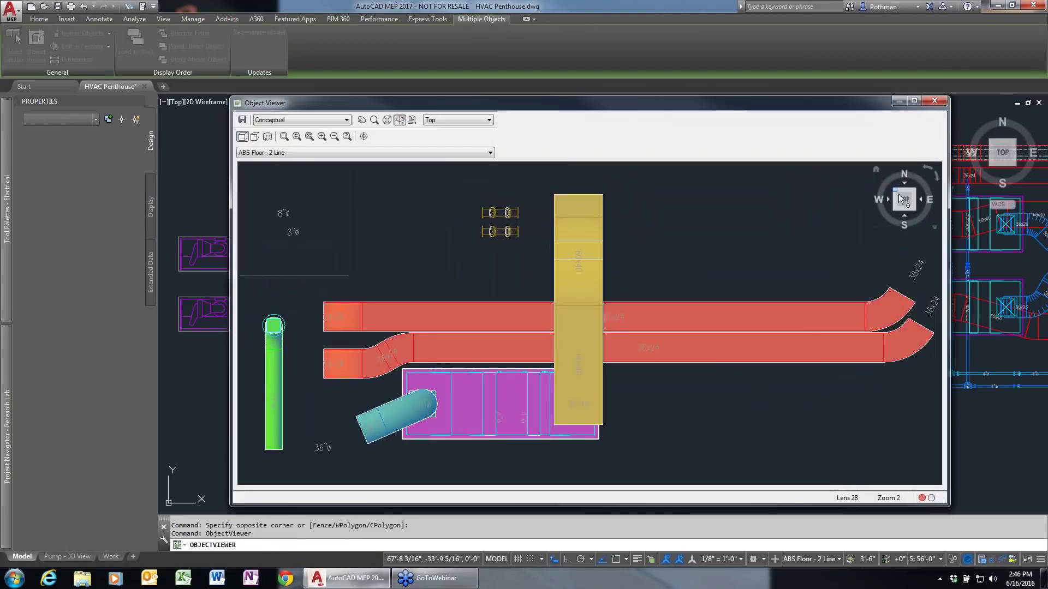
click(912, 209)
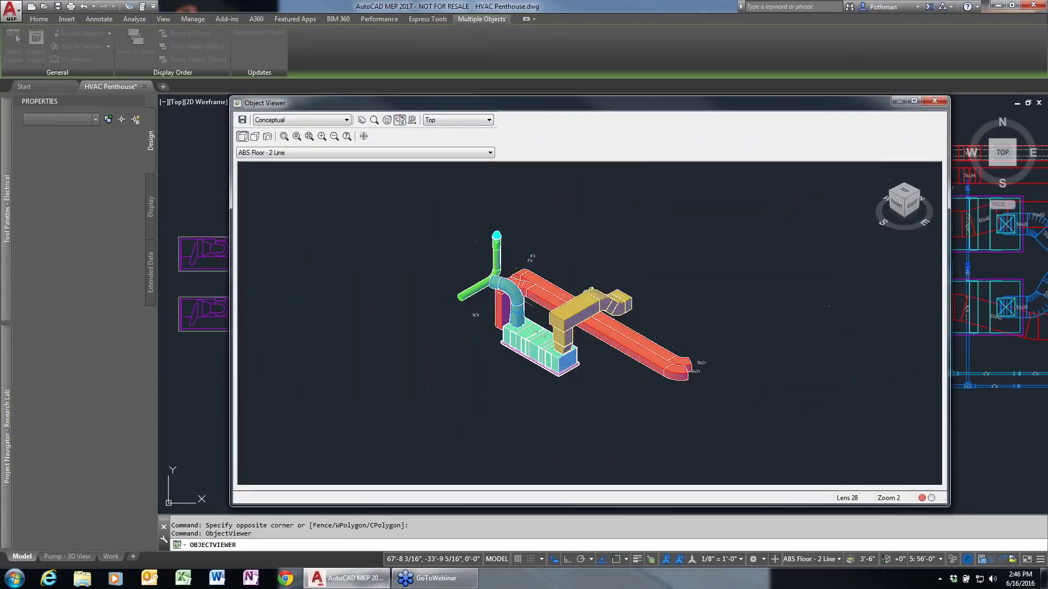
Orbit and zoom around the air handler's ducts and piping in the Object Viewer, and close the viewer
drag(662, 403, 541, 329)
scroll(546, 330, up, 10)
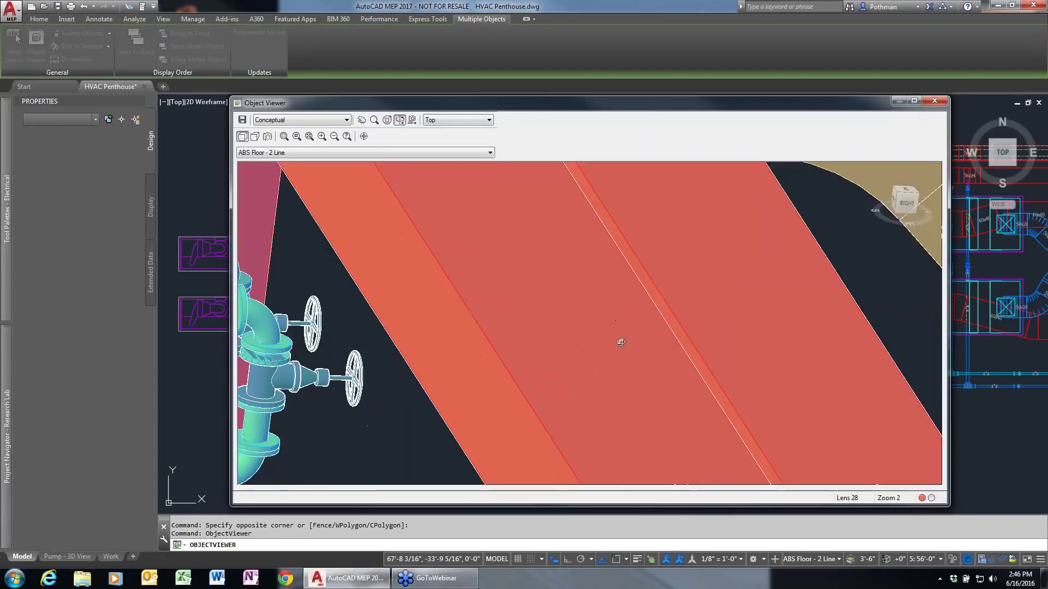
scroll(622, 341, down, 4)
drag(591, 316, 567, 251)
click(926, 103)
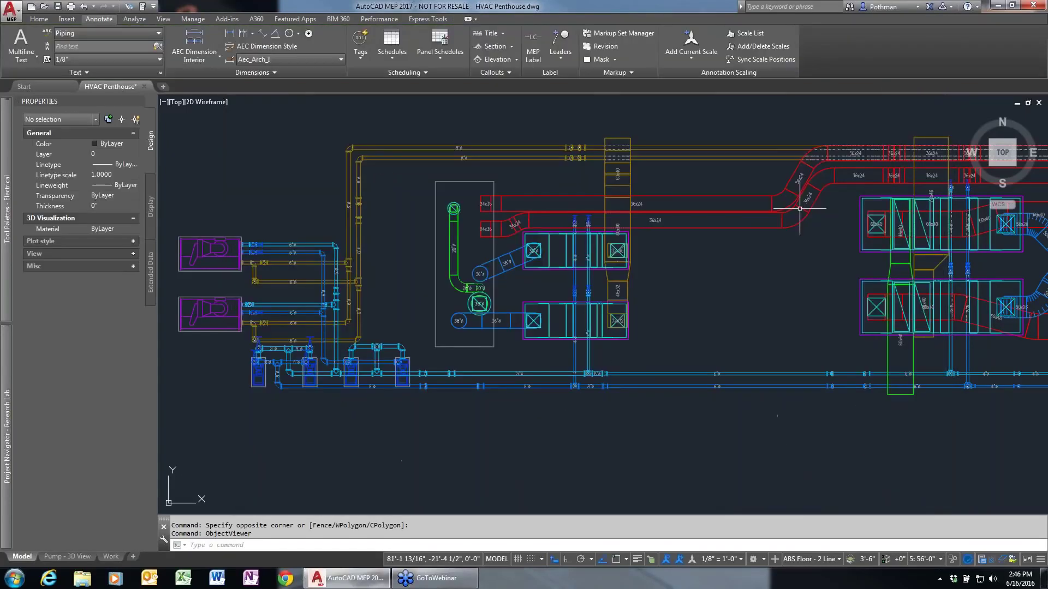
Draw a straight horizontal section line with Ortho on through the middle of the whole HVAC Penthouse plan
scroll(791, 217, down, 3)
scroll(810, 223, up, 1)
scroll(811, 223, down, 2)
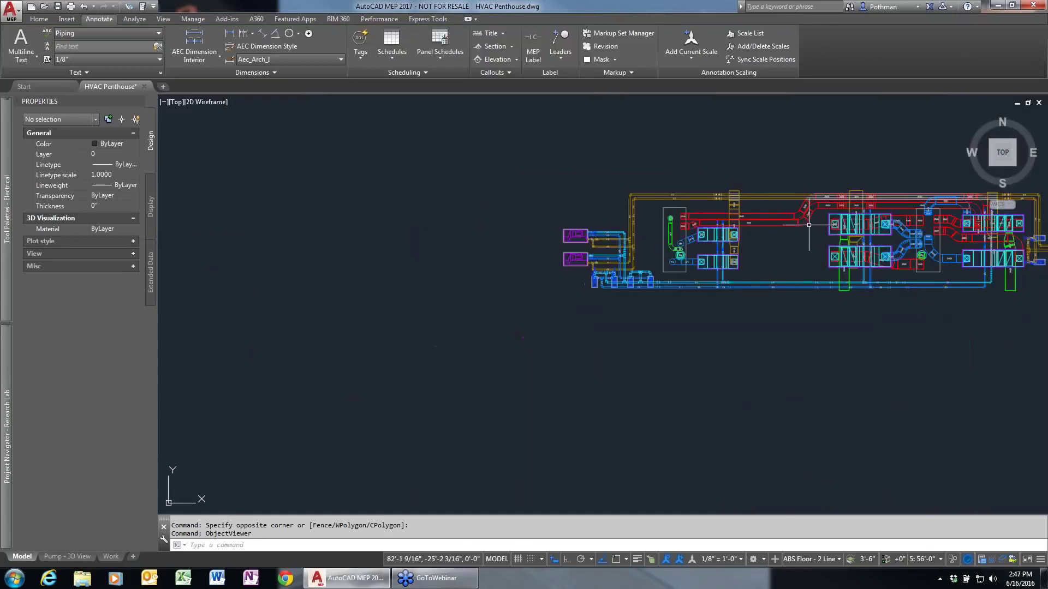
middle_drag(811, 227, 568, 281)
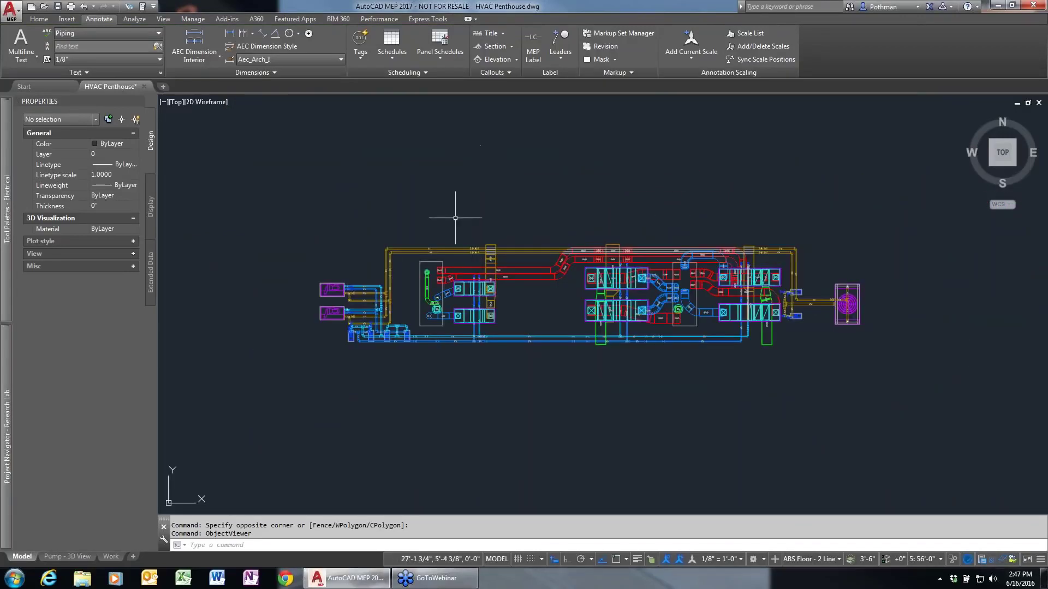
click(512, 47)
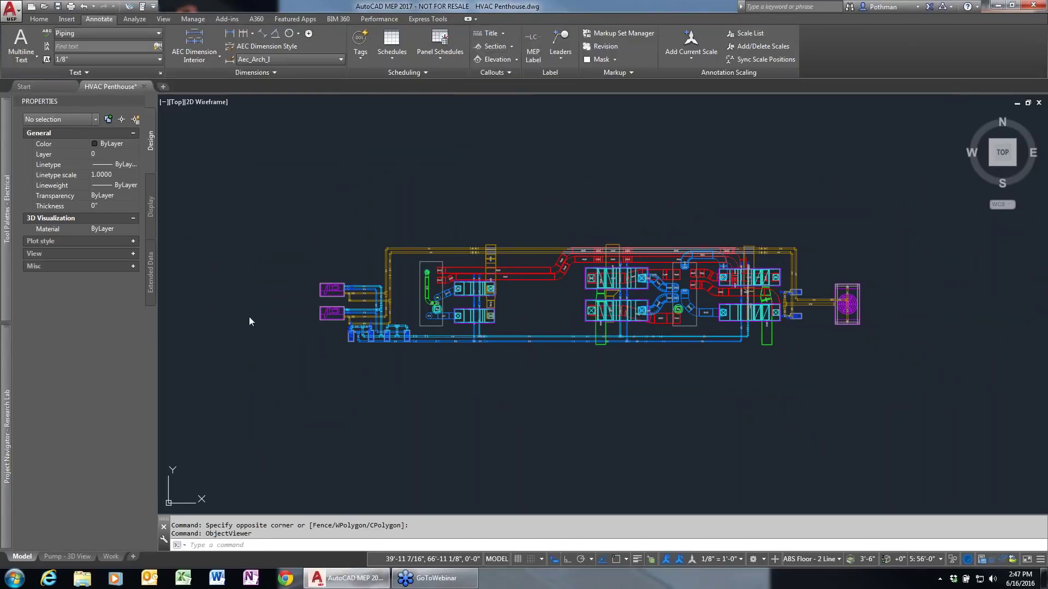
click(302, 300)
key(F8)
click(879, 301)
key(Return)
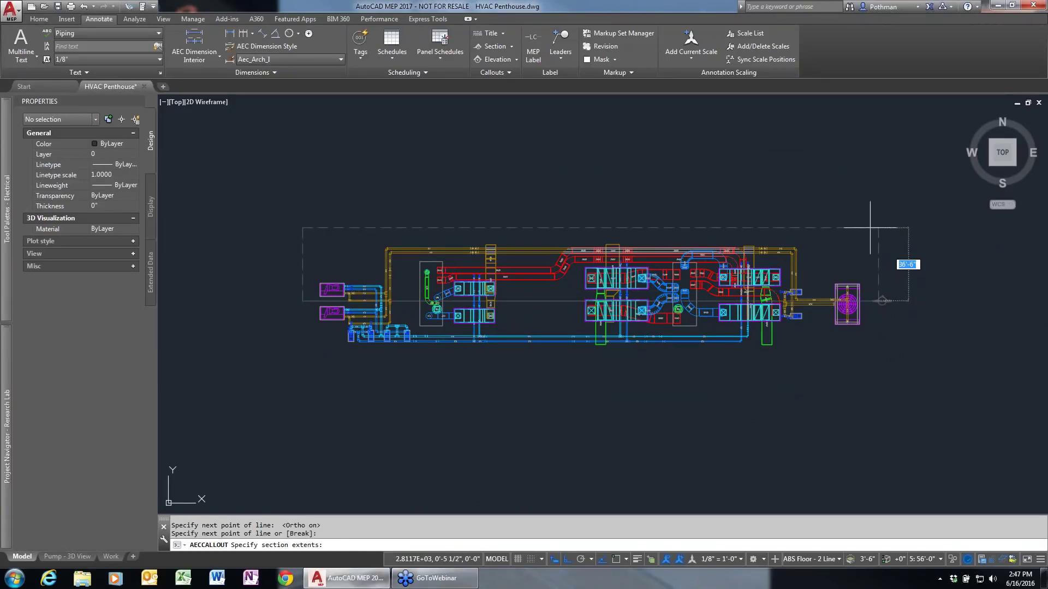
Set the section extents above the plan and generate the 2D section in the current drawing at 1/8" = 1'-0", placed above the plan
click(802, 222)
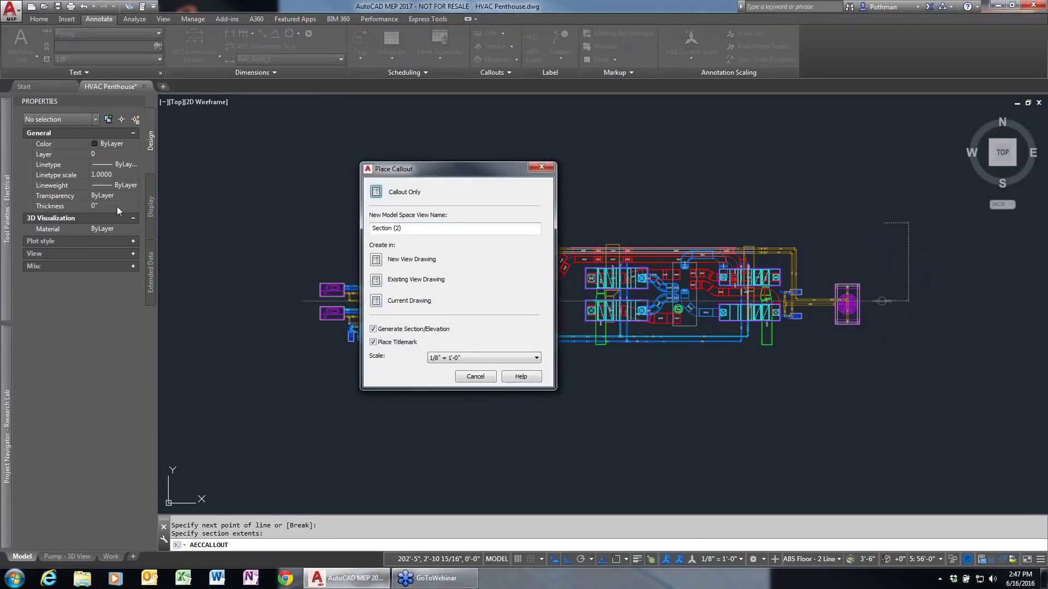
click(376, 301)
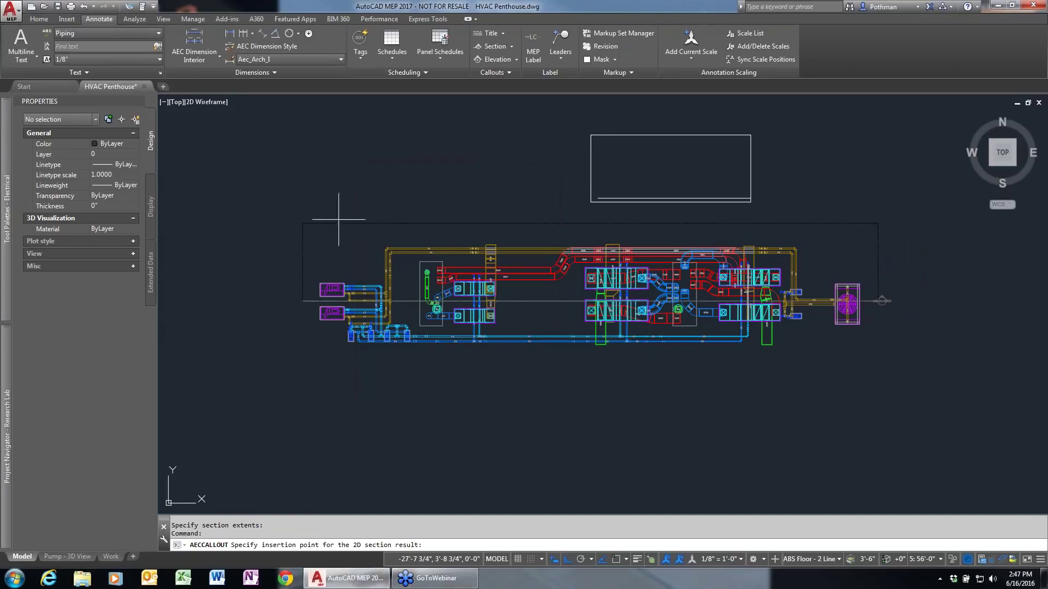
click(304, 208)
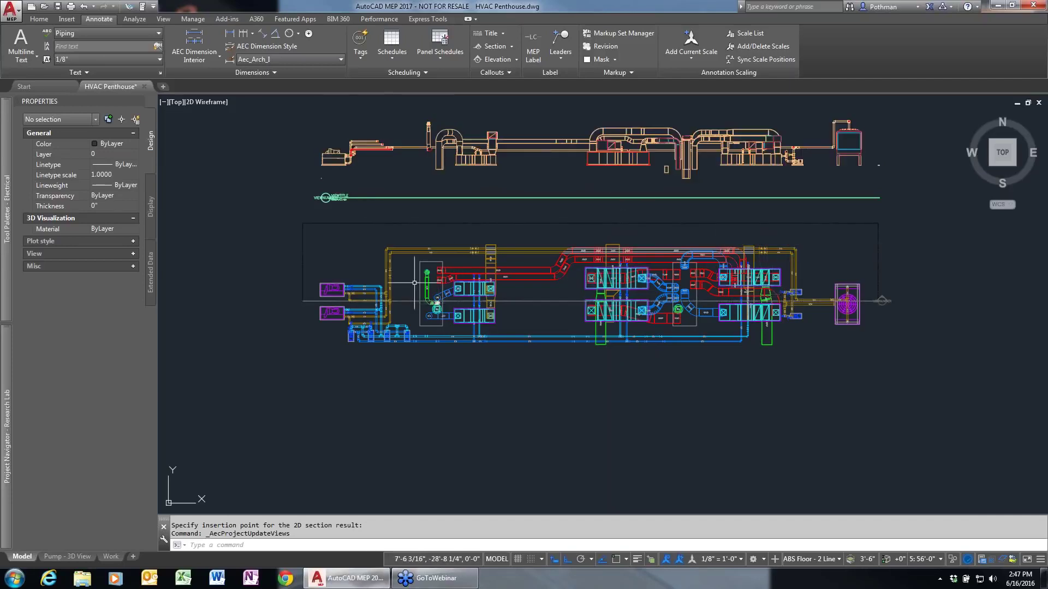
Move the rooftop fan at the end of the green exhaust duct westward, outside the shaft outline, keeping its duct connected
middle_drag(443, 234, 507, 273)
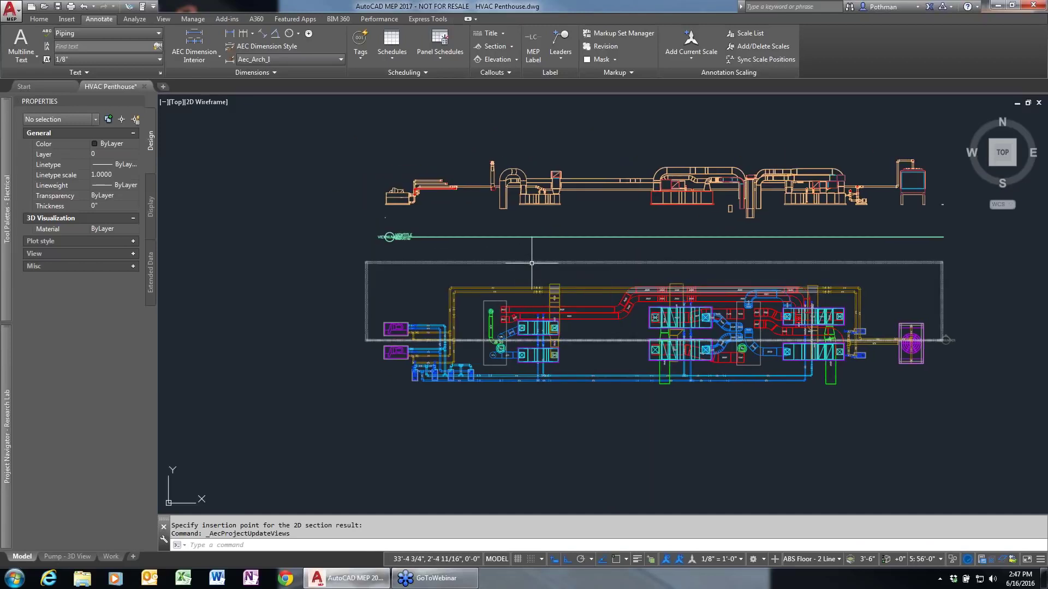
scroll(528, 280, up, 2)
scroll(527, 279, down, 3)
scroll(488, 330, up, 3)
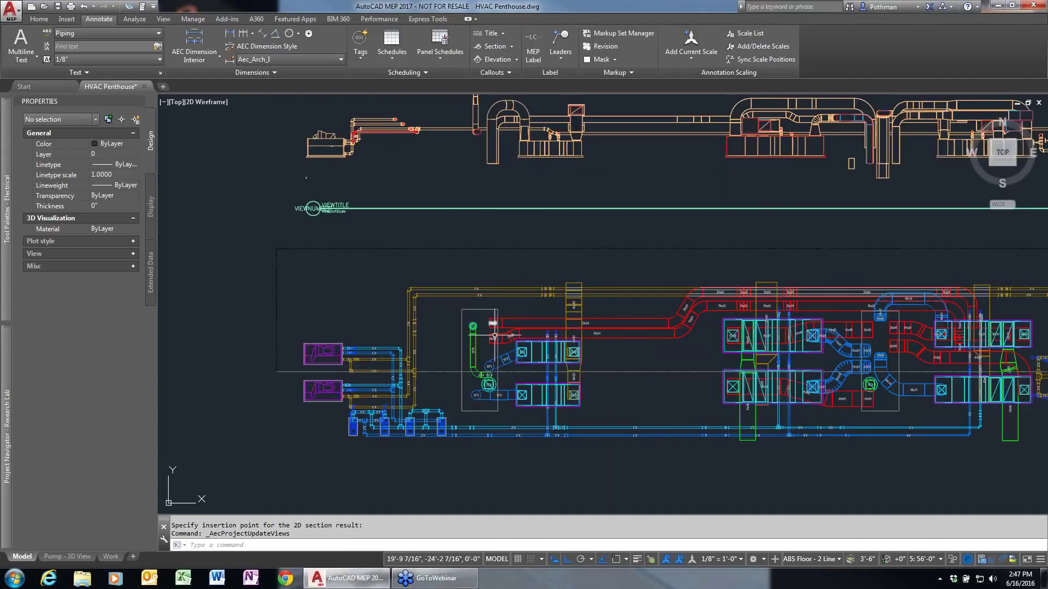
scroll(488, 330, down, 3)
scroll(485, 394, up, 1)
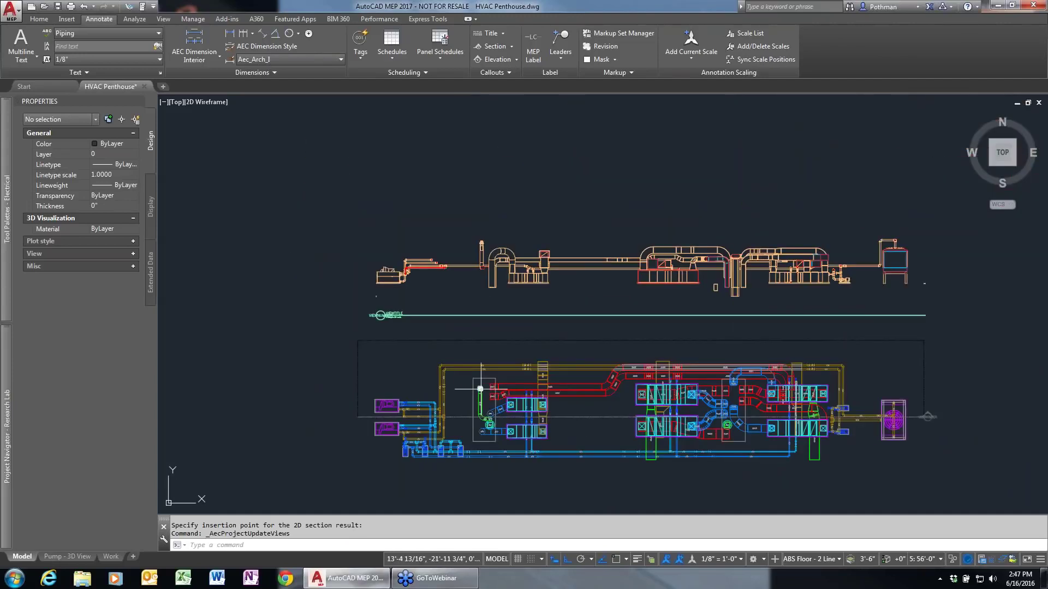
scroll(485, 394, up, 4)
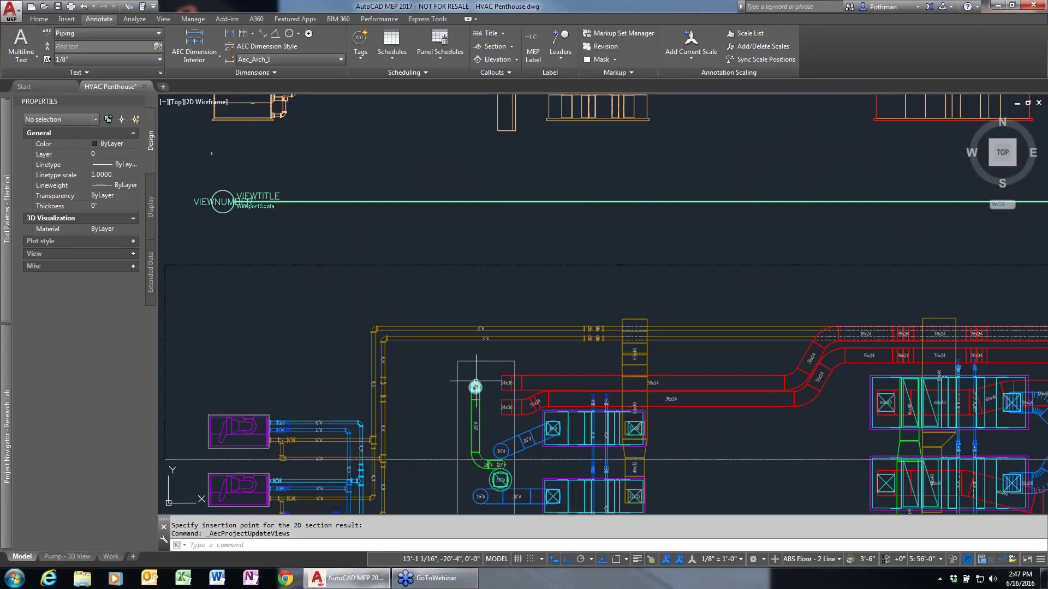
click(475, 386)
click(476, 387)
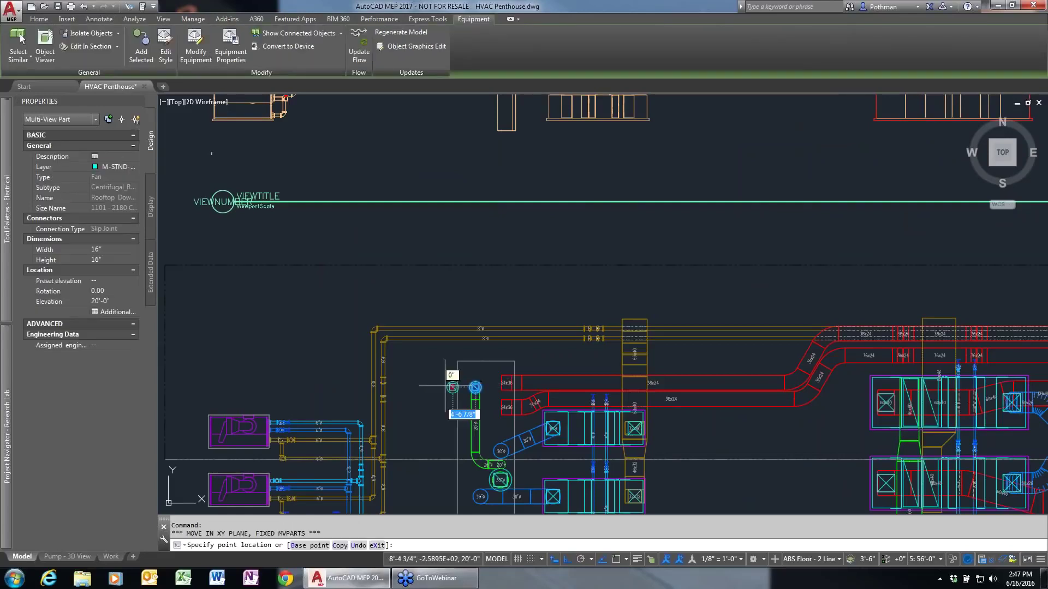
click(417, 387)
key(Escape)
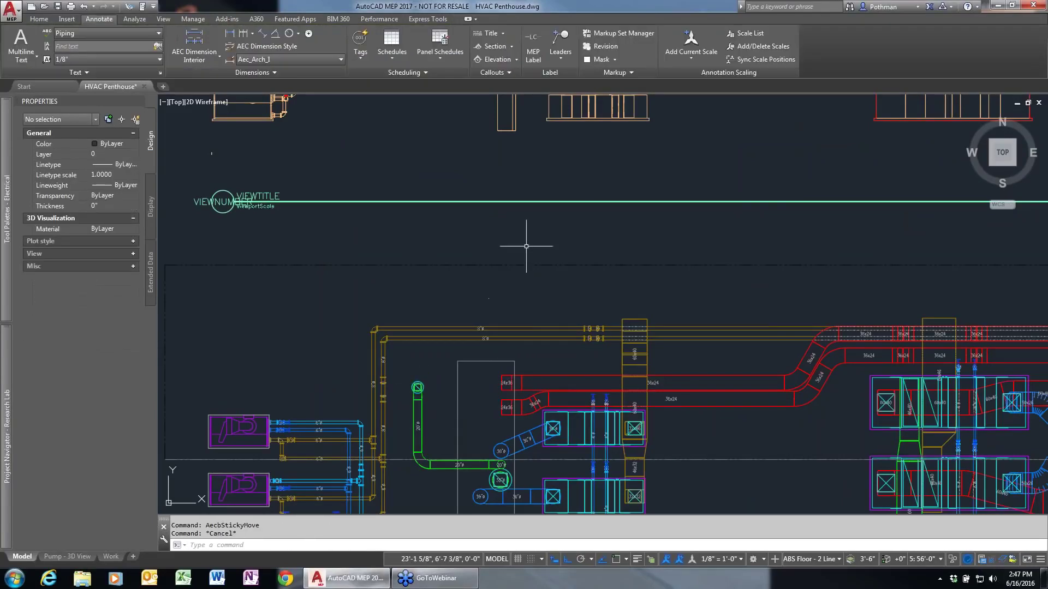
Refresh the 2D section above the plan to reflect the moved fan and its duct
middle_drag(533, 171, 547, 382)
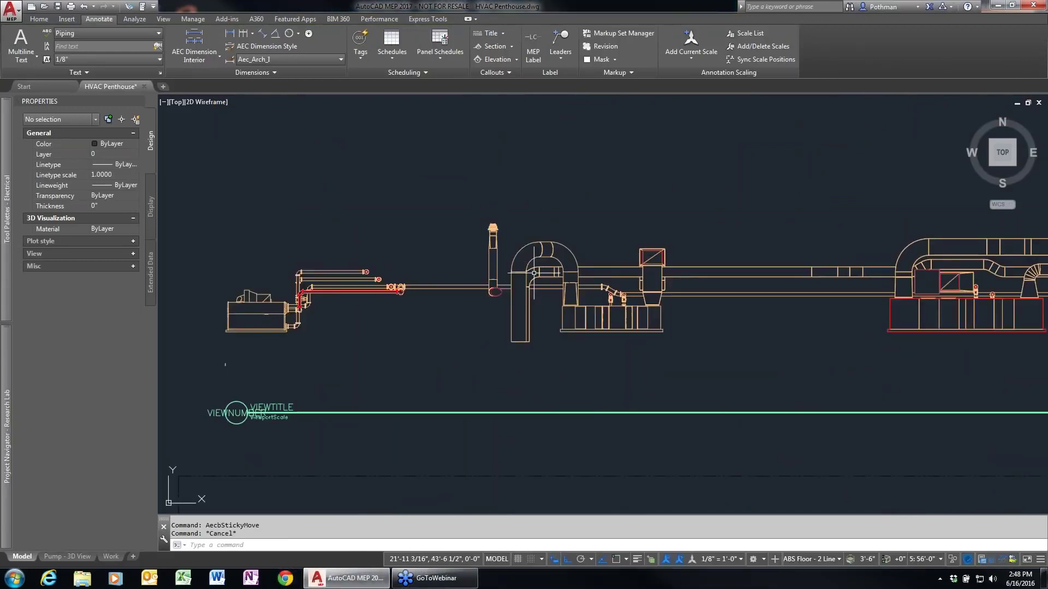
click(182, 332)
right_click(547, 273)
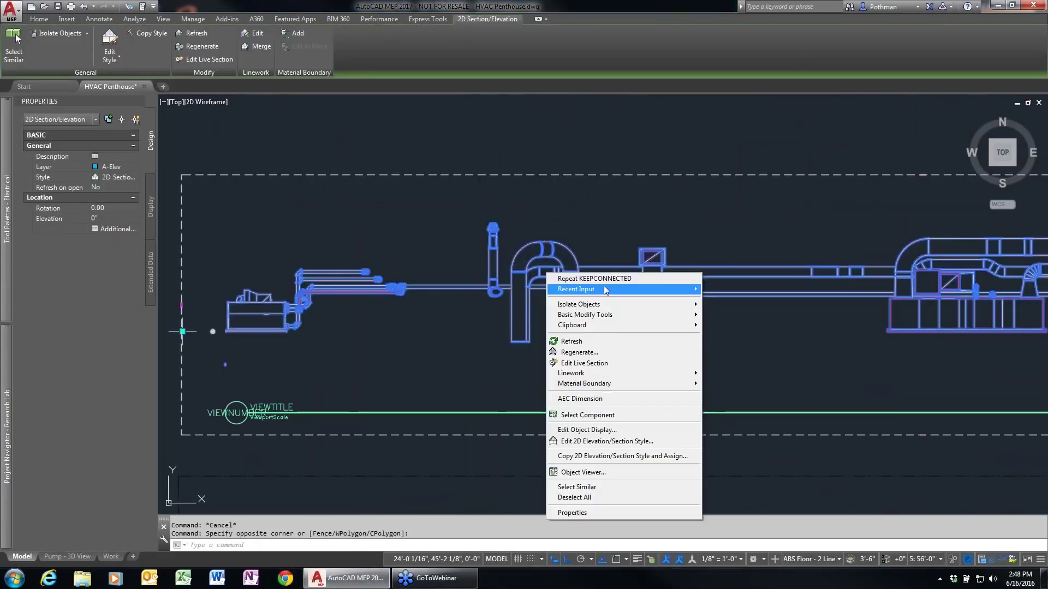
click(601, 341)
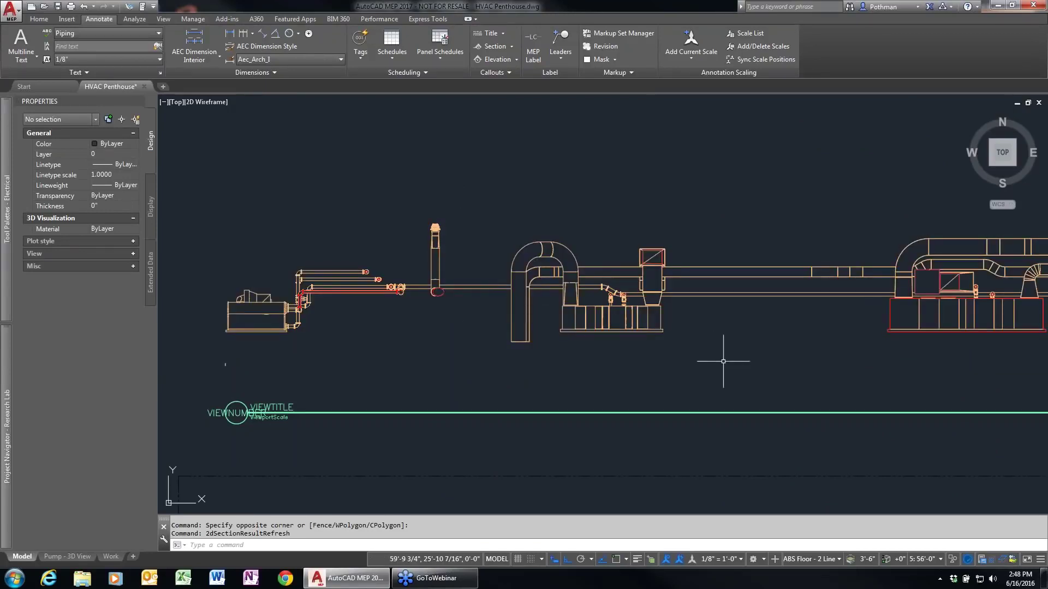
scroll(725, 363, down, 3)
middle_drag(735, 367, 467, 267)
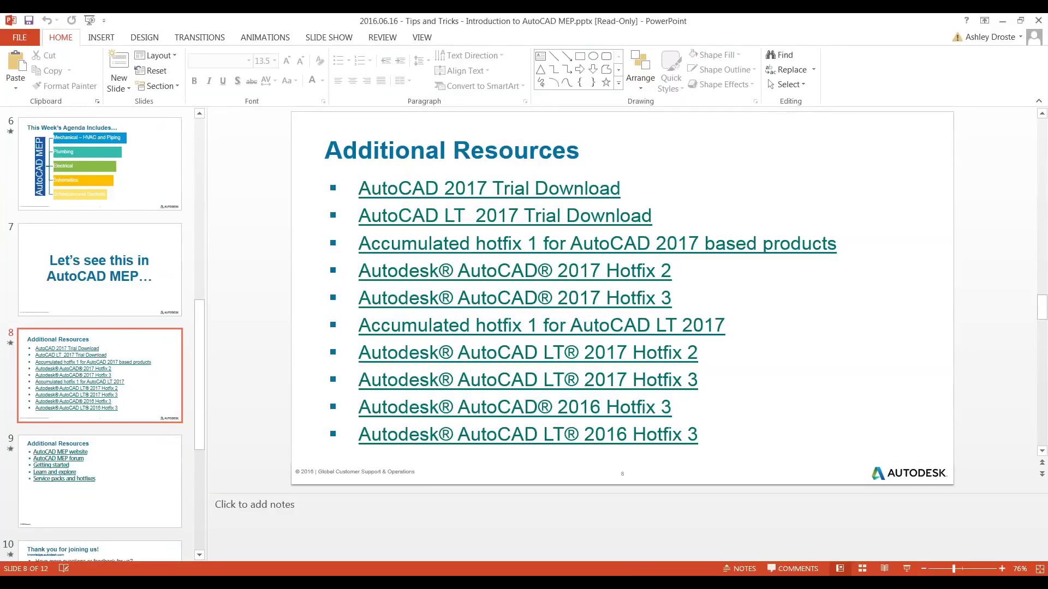
Switch to PowerPoint, start the slide show at the first Additional Resources slide, and advance to the next slide
click(906, 569)
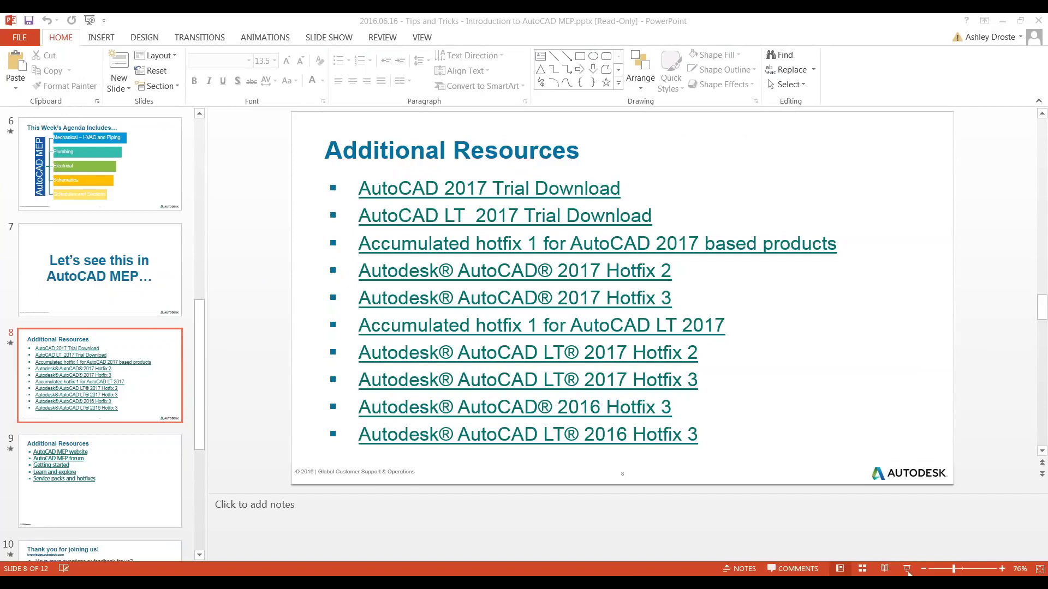
click(906, 569)
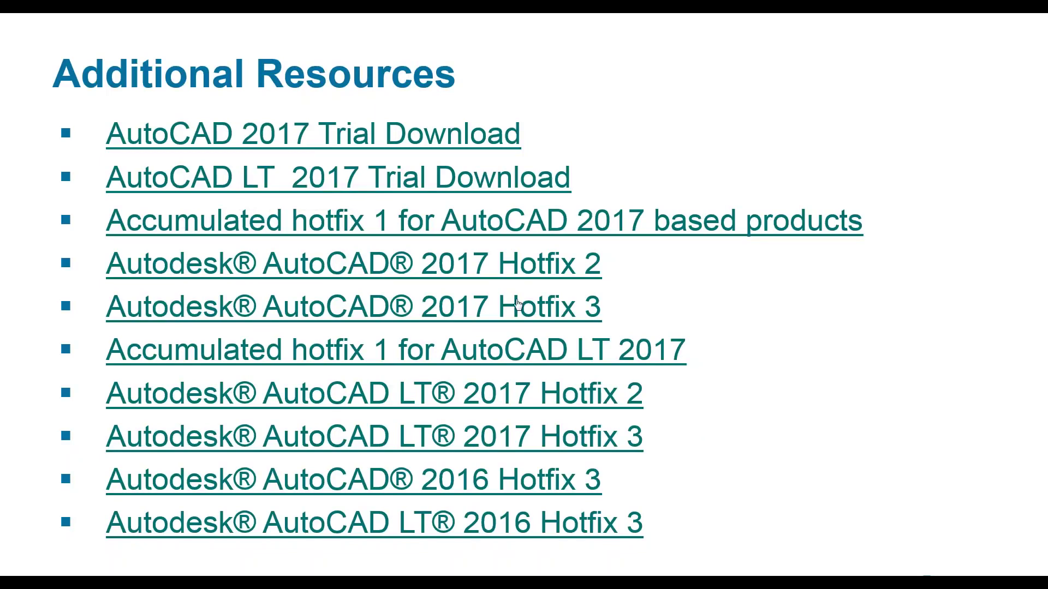
click(691, 310)
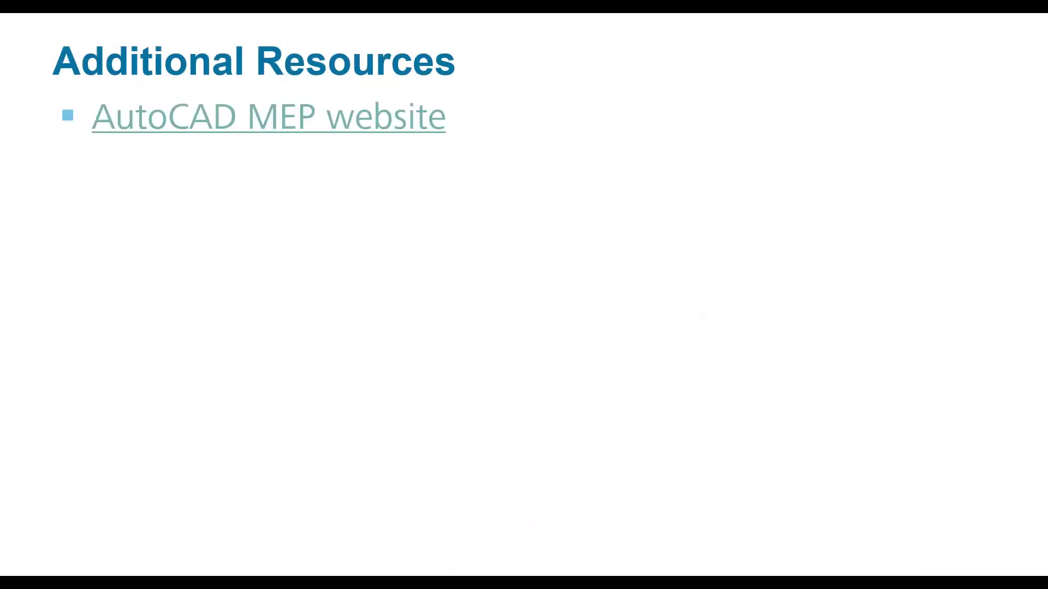
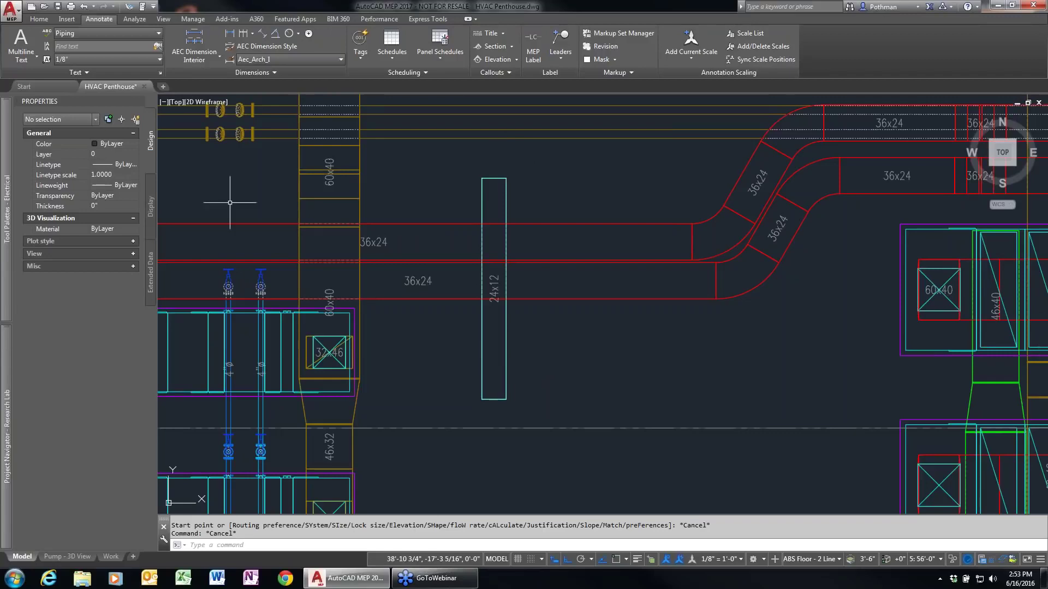
Return to the HVAC Penthouse drawing in AutoCAD MEP, start adding a duct, open its elevation for editing, and cancel
text(duyt)
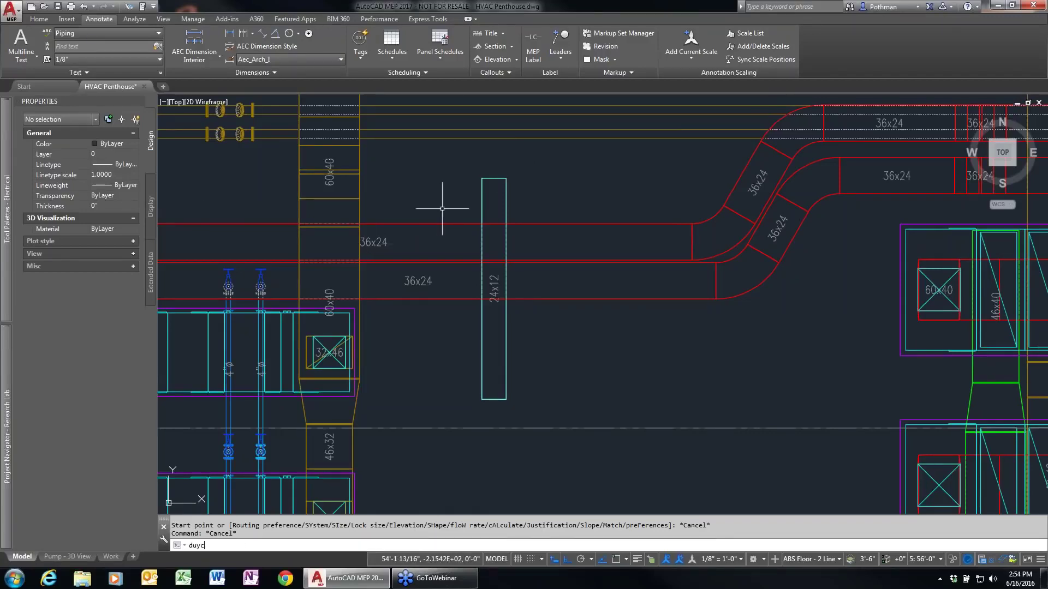
key(BackSpace)
key(BackSpace)
key(BackSpace)
text(uct)
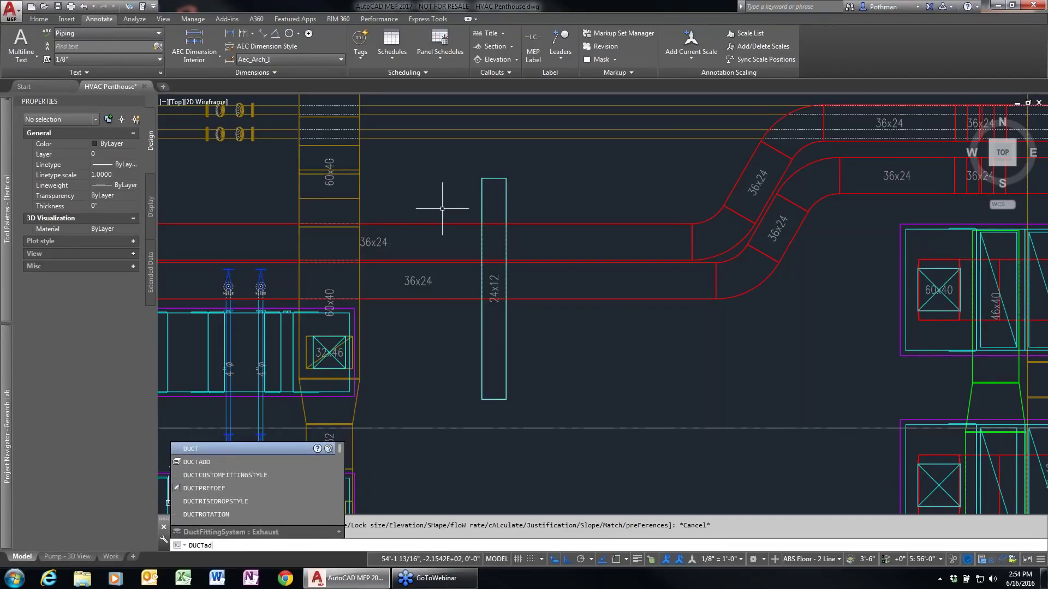
key(Return)
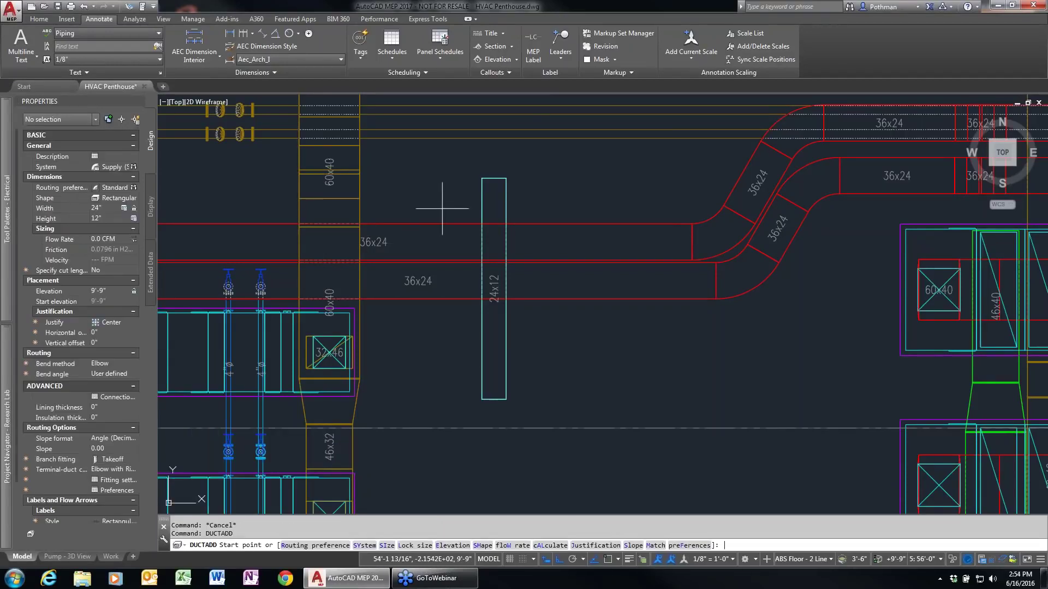
click(104, 291)
key(Escape)
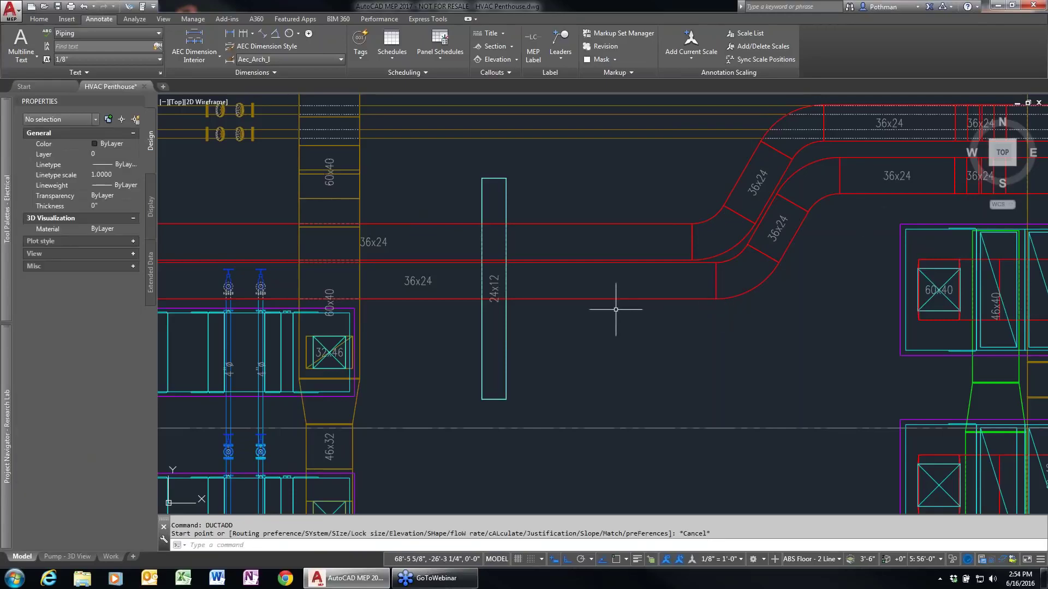
Choose the Outdoor Air duct system for a new duct in the Styles Browser, check the HVAC object types, and exit without drawing a duct
key(Up)
key(Return)
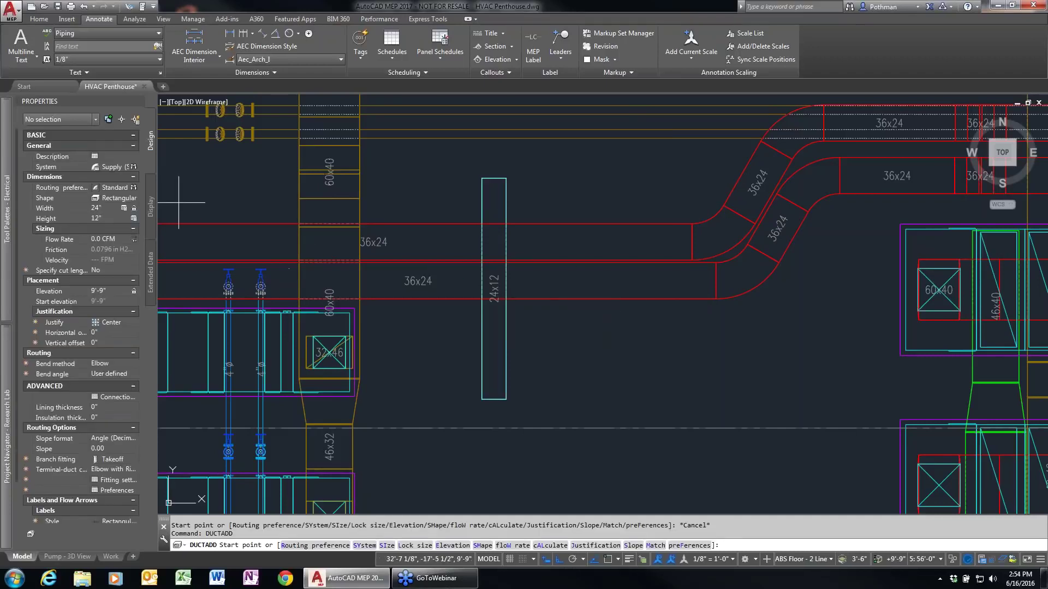
click(117, 168)
click(132, 167)
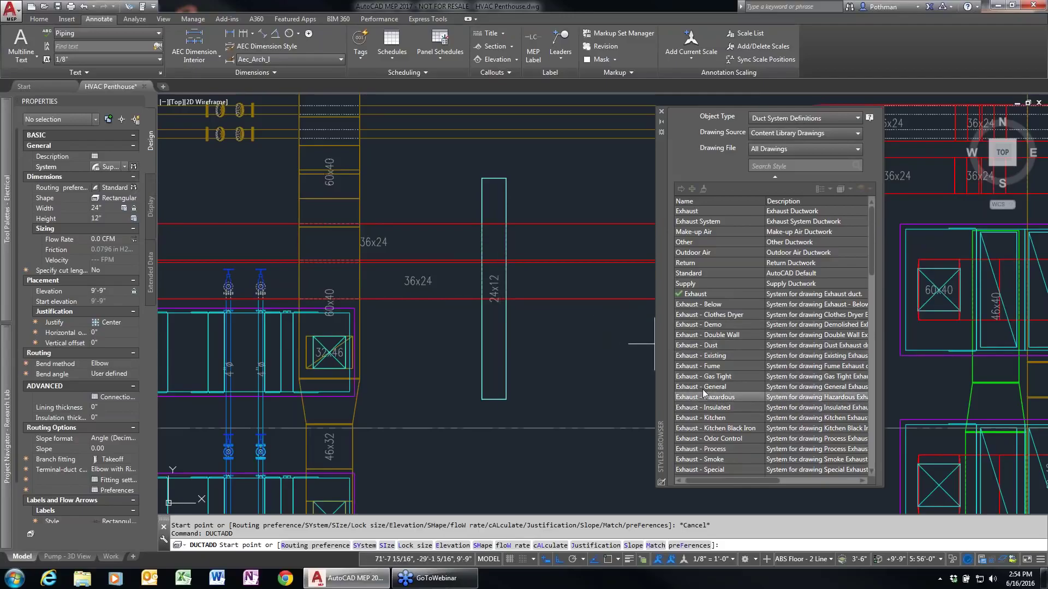
click(701, 255)
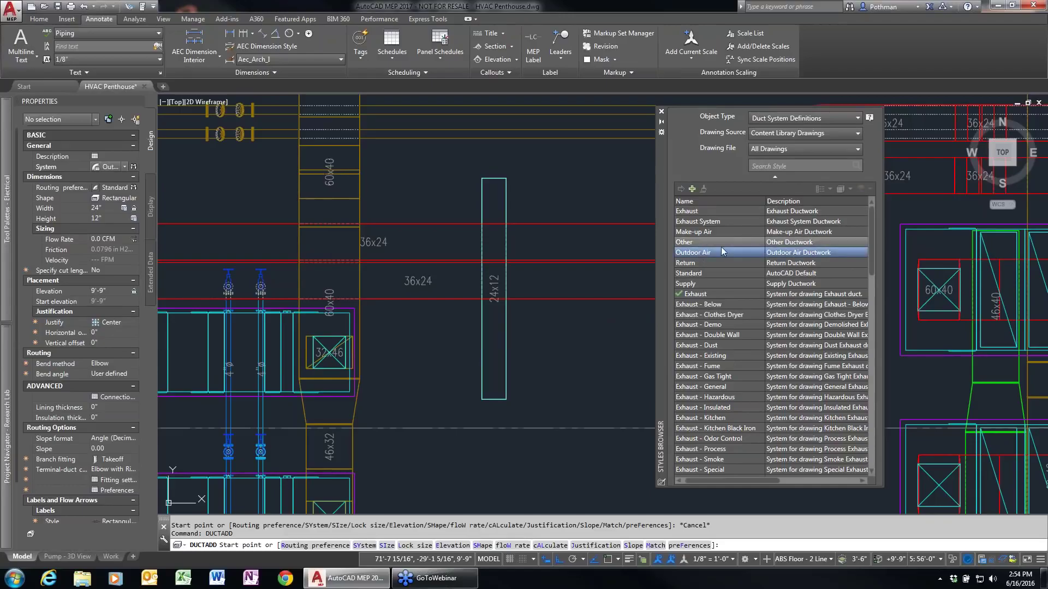
click(856, 119)
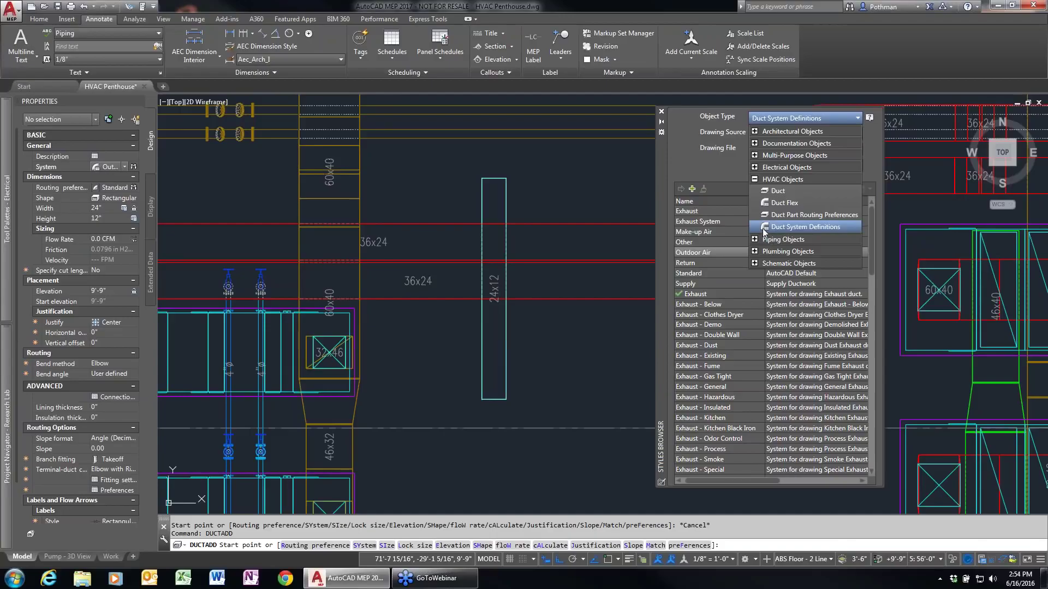
click(678, 141)
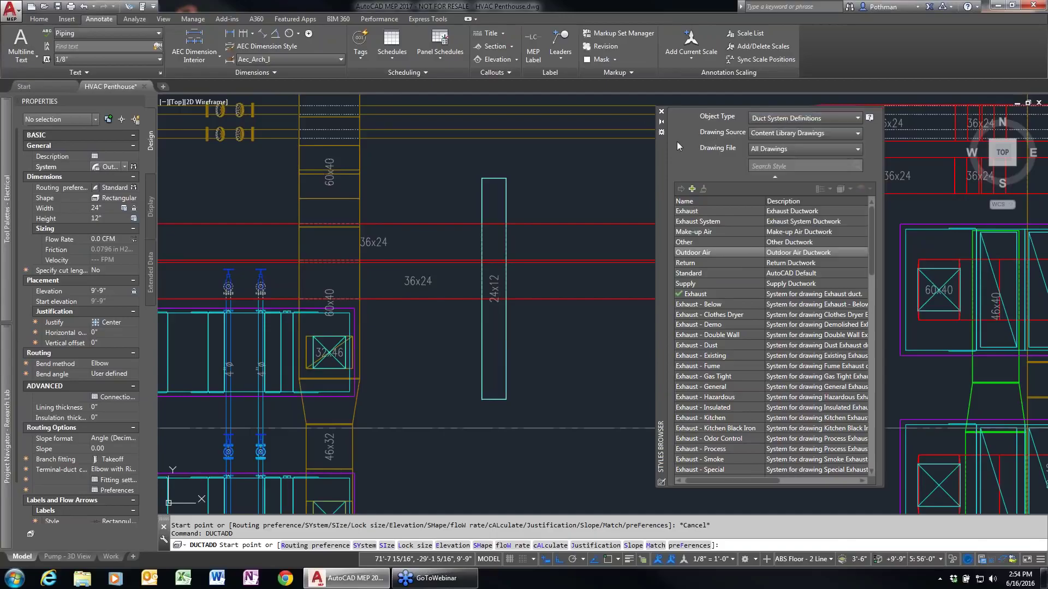
click(661, 112)
key(Escape)
key(Escape)
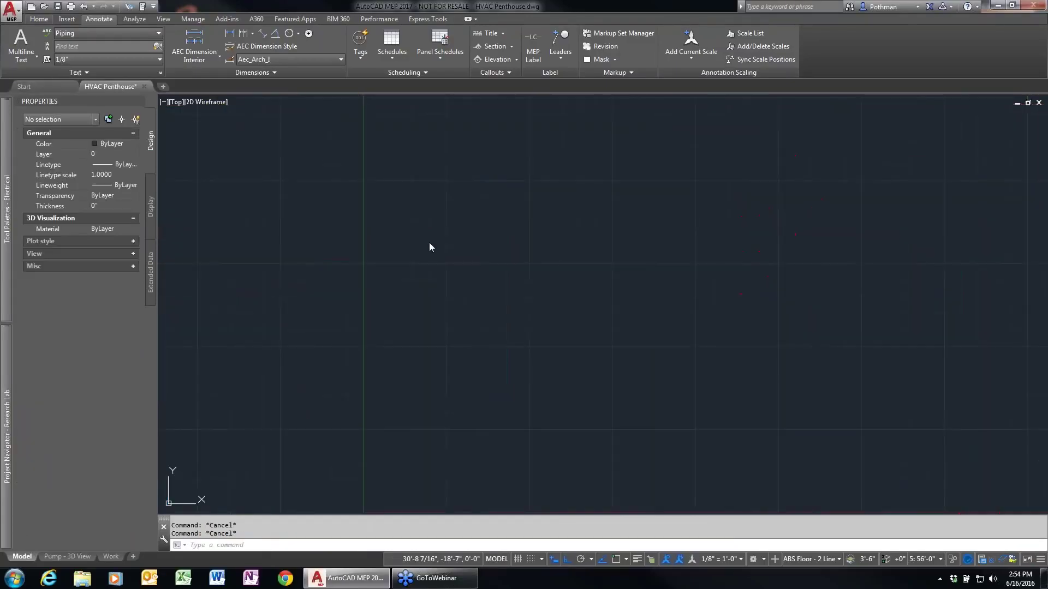
Create a new blank drawing and start adding a duct
key(ctrl+n)
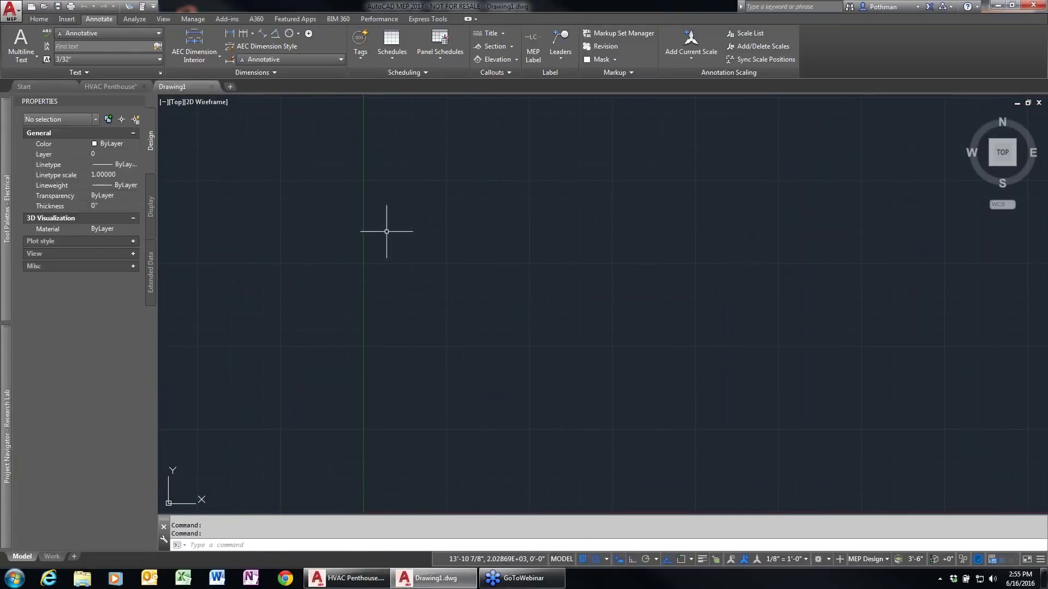
text(ductadd)
key(Return)
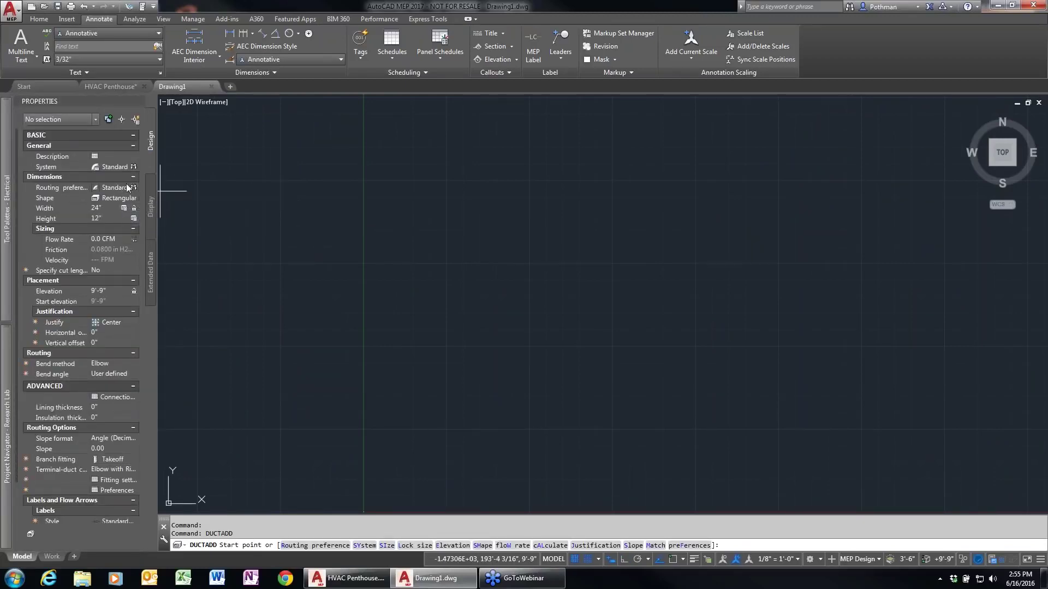
Search the duct system definitions for supply, import the Supply system from the content library, and assign it to the new duct
click(120, 168)
click(124, 167)
click(125, 167)
click(133, 167)
click(796, 165)
text(supply)
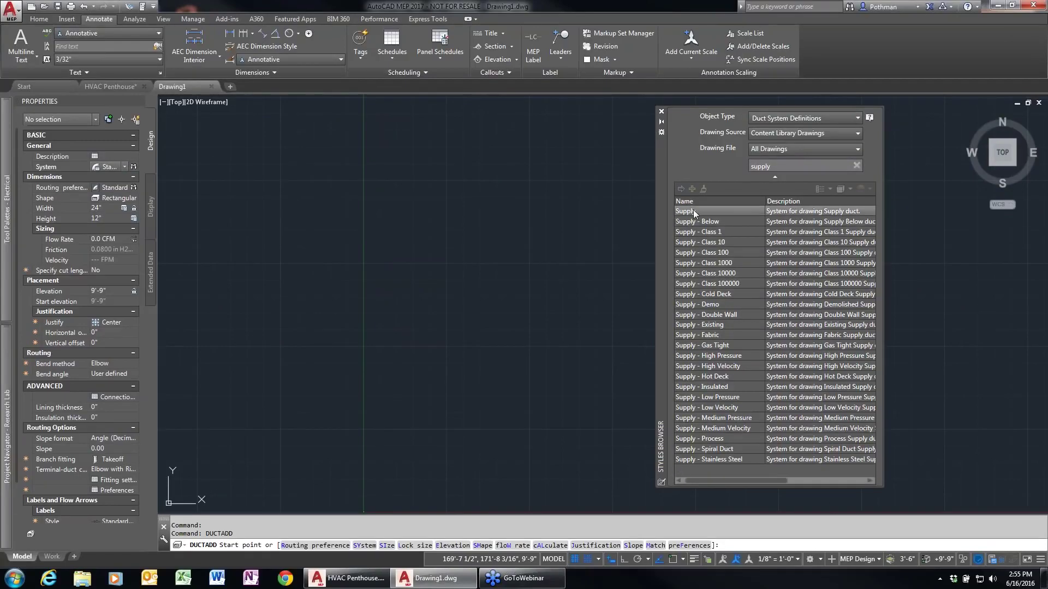
double_click(694, 213)
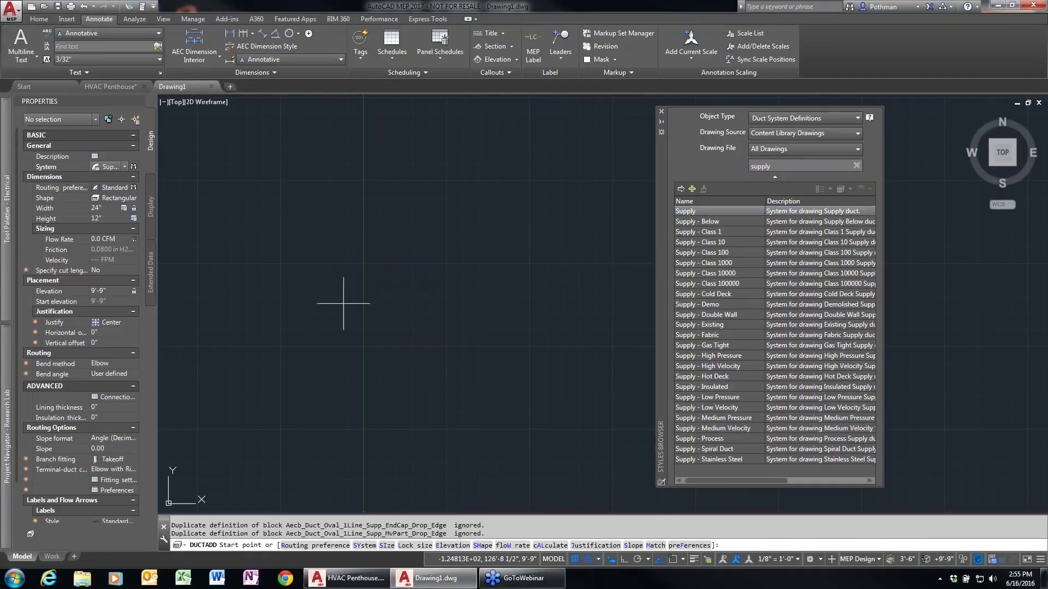
click(125, 167)
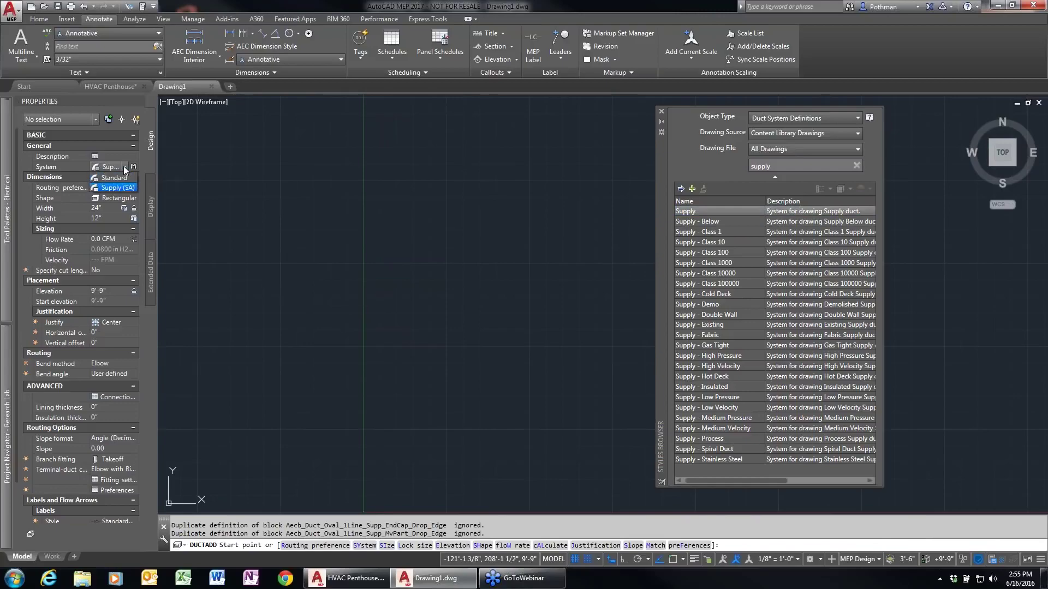
click(118, 187)
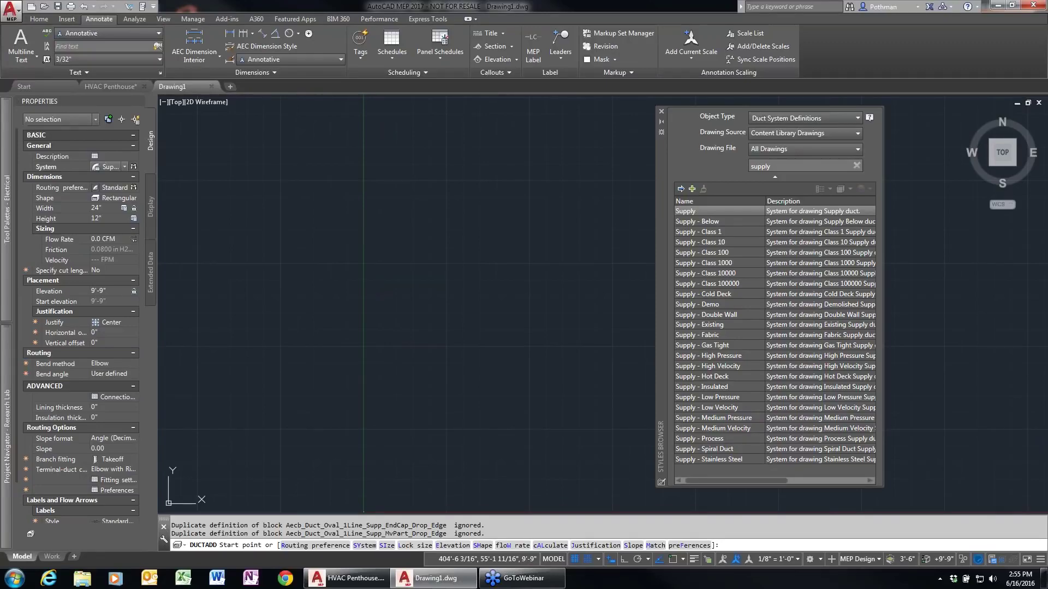
Close the new drawing without saving its changes
click(214, 86)
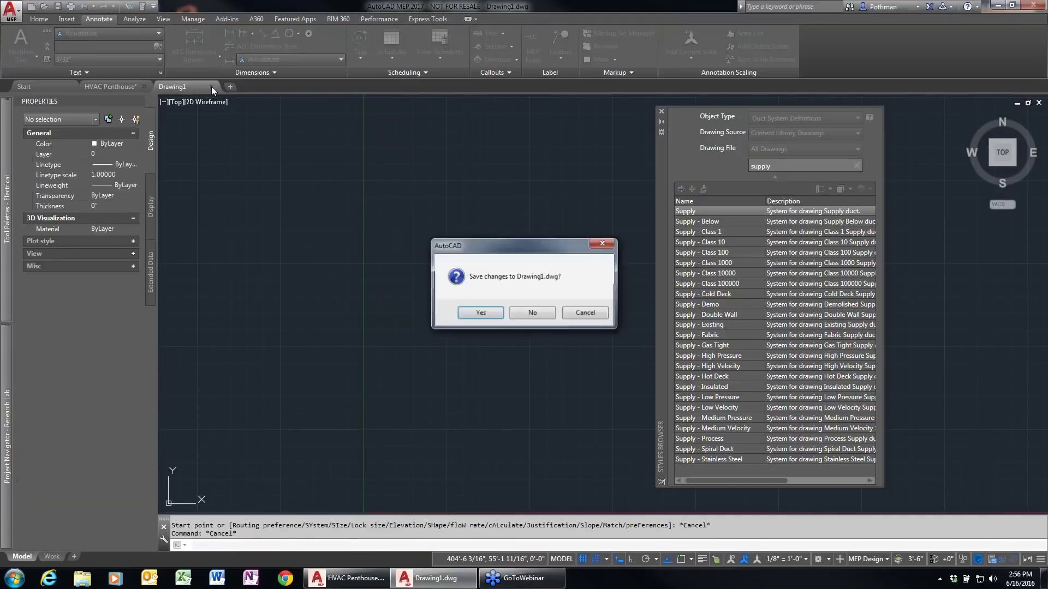
click(546, 317)
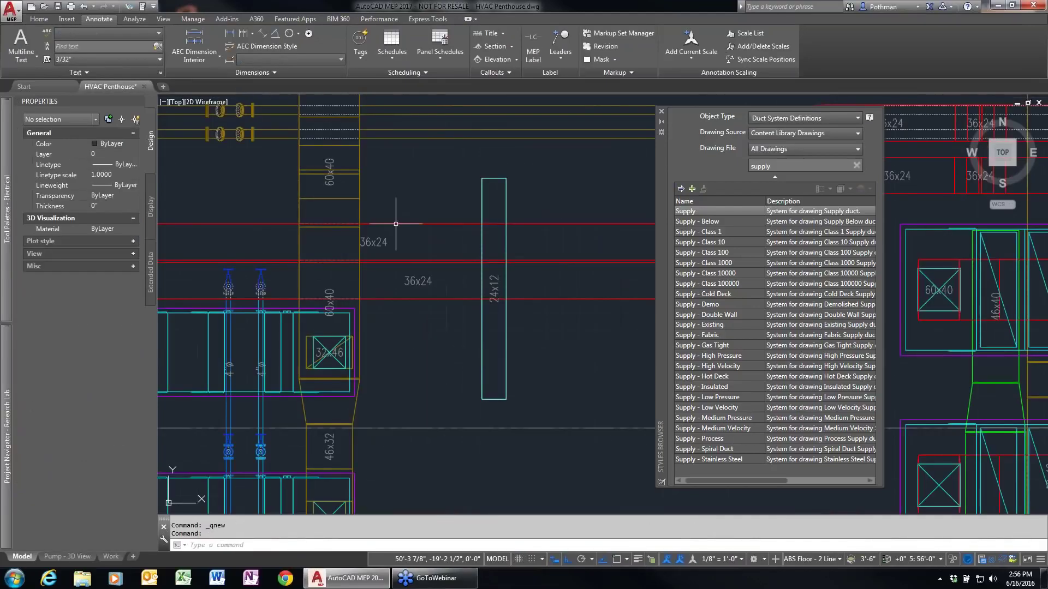
Open Interference Detection, examine the object types and settings available for analysis, and close it
click(130, 21)
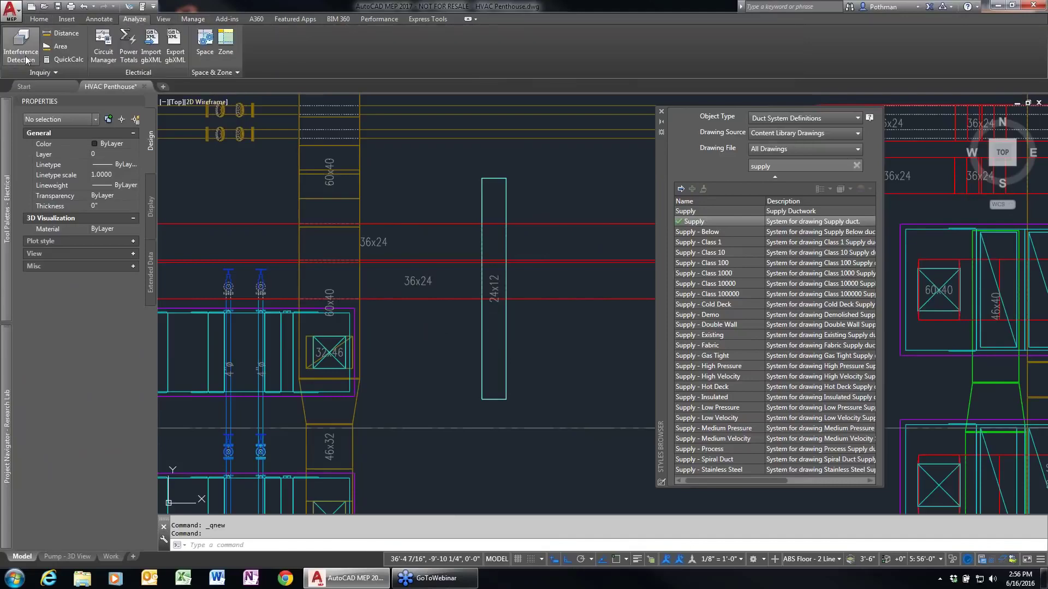
click(30, 58)
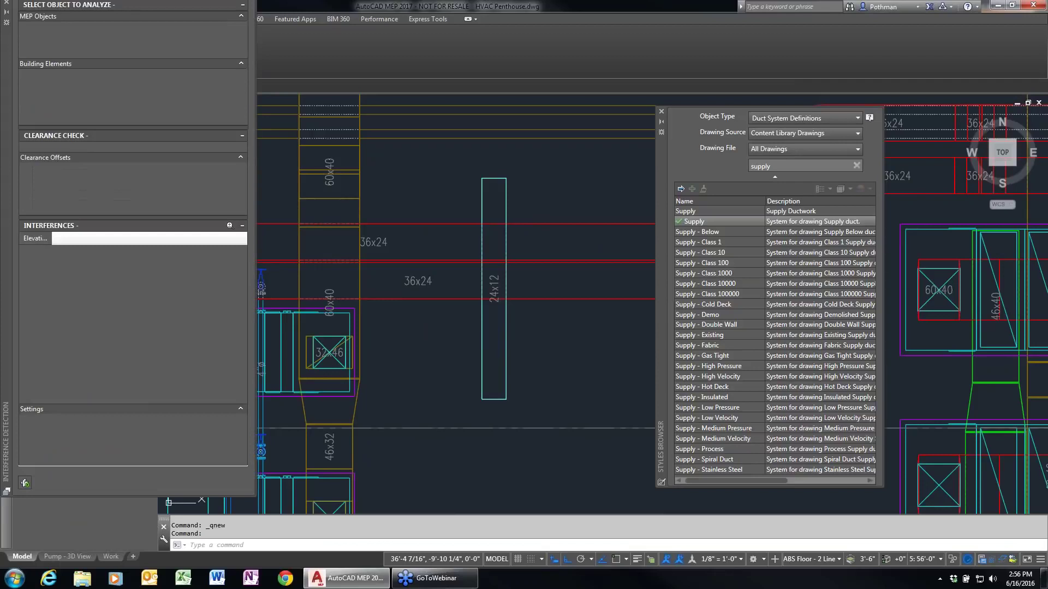
mouse_move(17, 65)
mouse_down()
mouse_move(270, 159)
mouse_move(286, 136)
mouse_move(304, 136)
mouse_up()
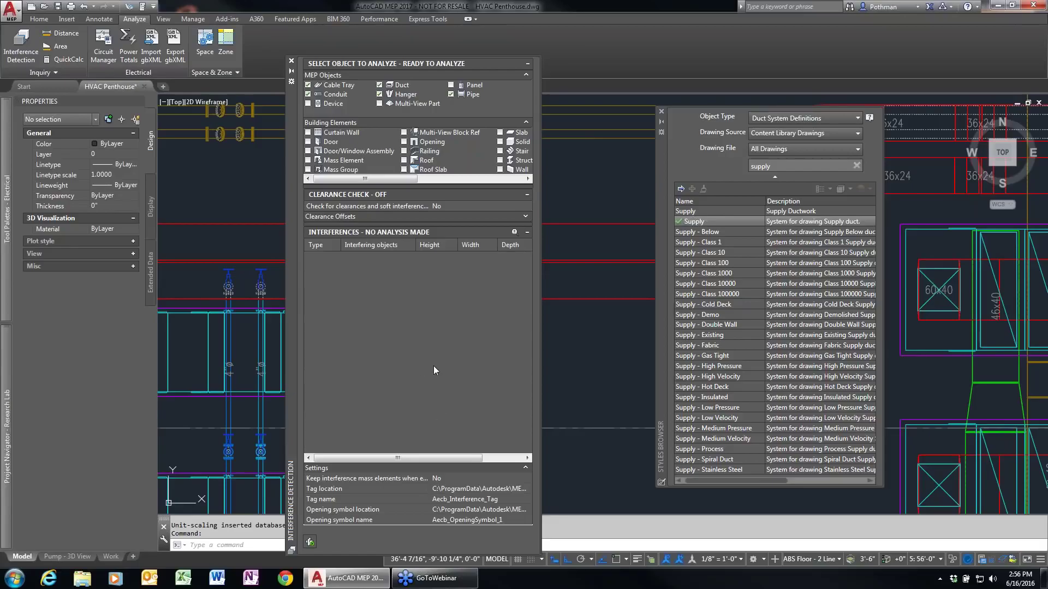
click(292, 62)
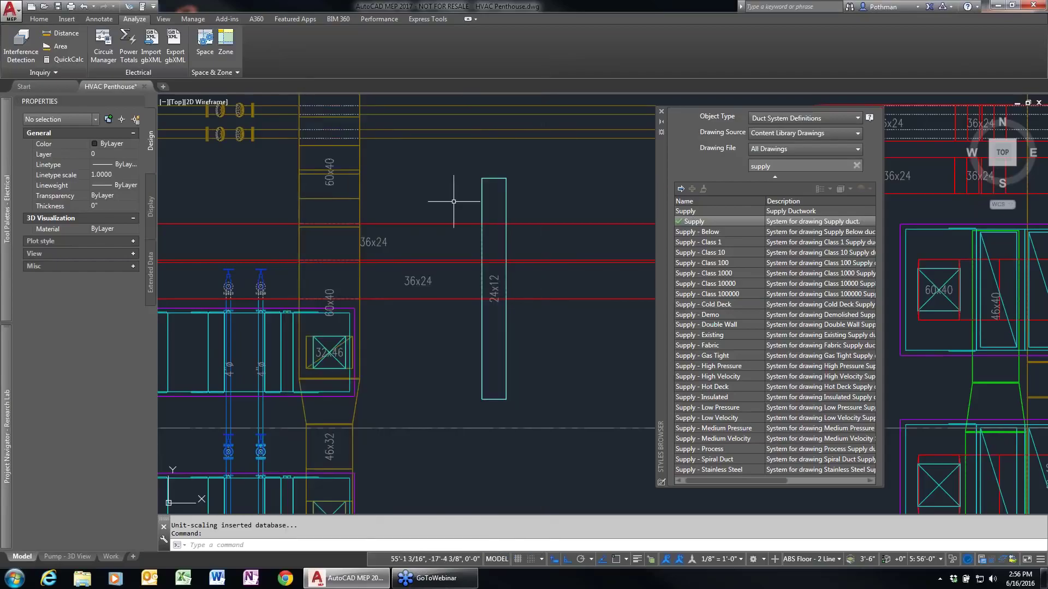
Erase the vertical 24x12 duct that crosses the 36x24 ducts
click(480, 237)
key(Delete)
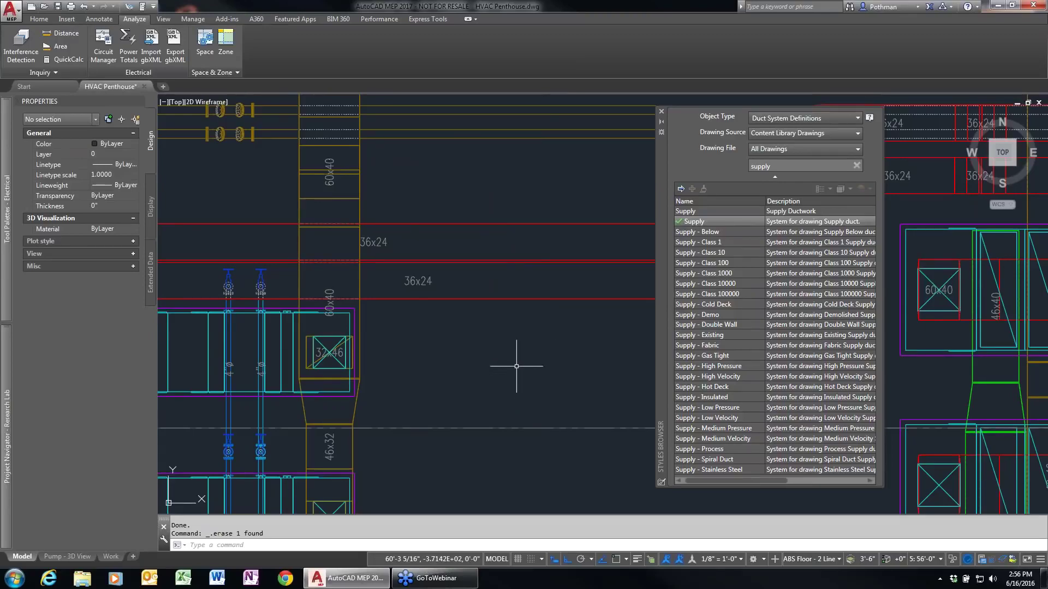
text(rec)
key(Return)
key(Escape)
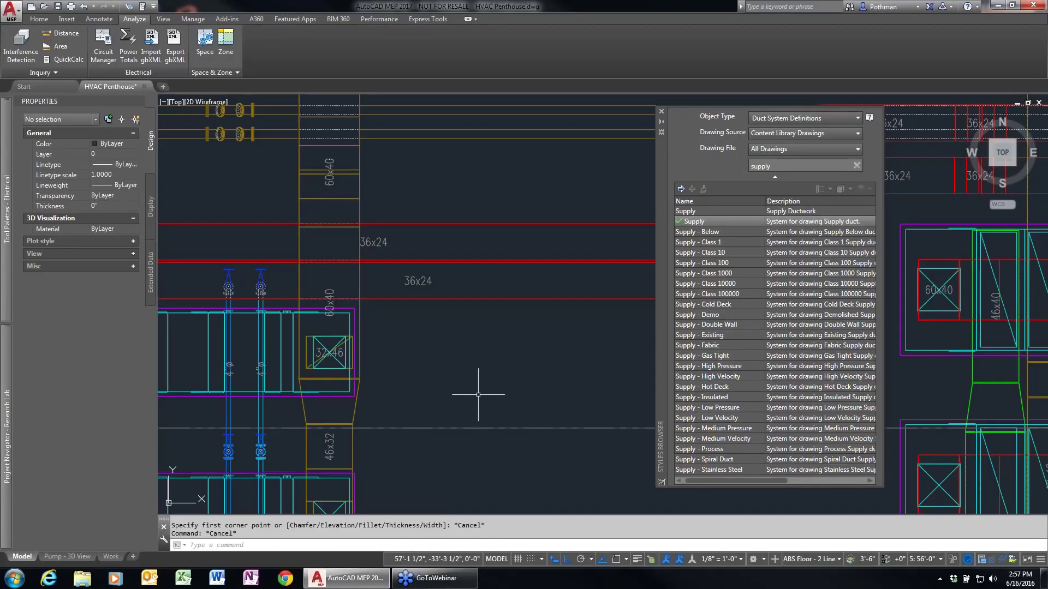
Draw a small box in the empty area below the two 36x24 ducts
text(box)
key(Return)
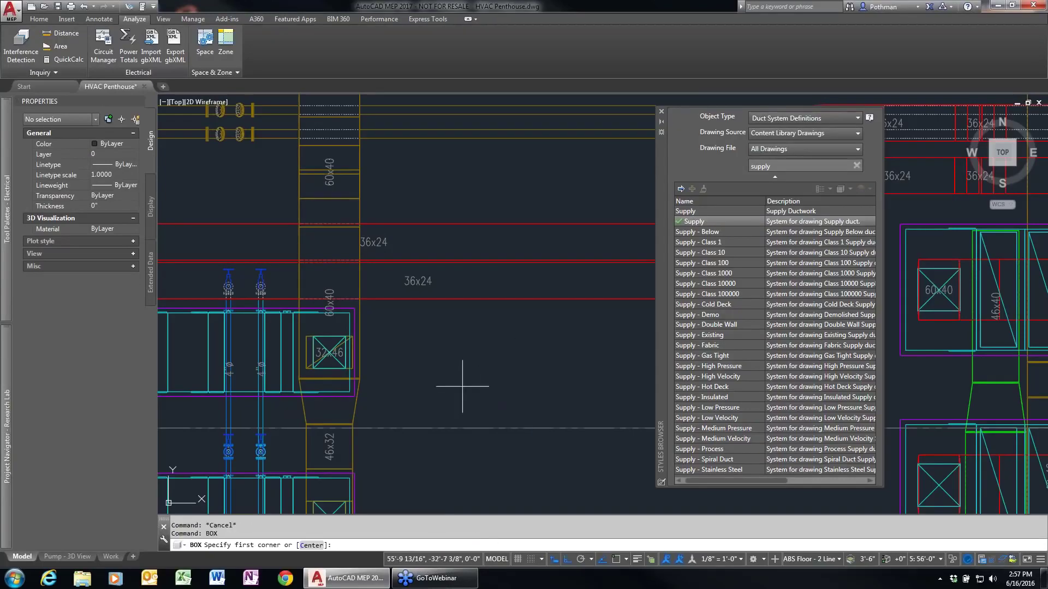
click(445, 385)
click(498, 361)
key(Escape)
key(Escape)
key(Escape)
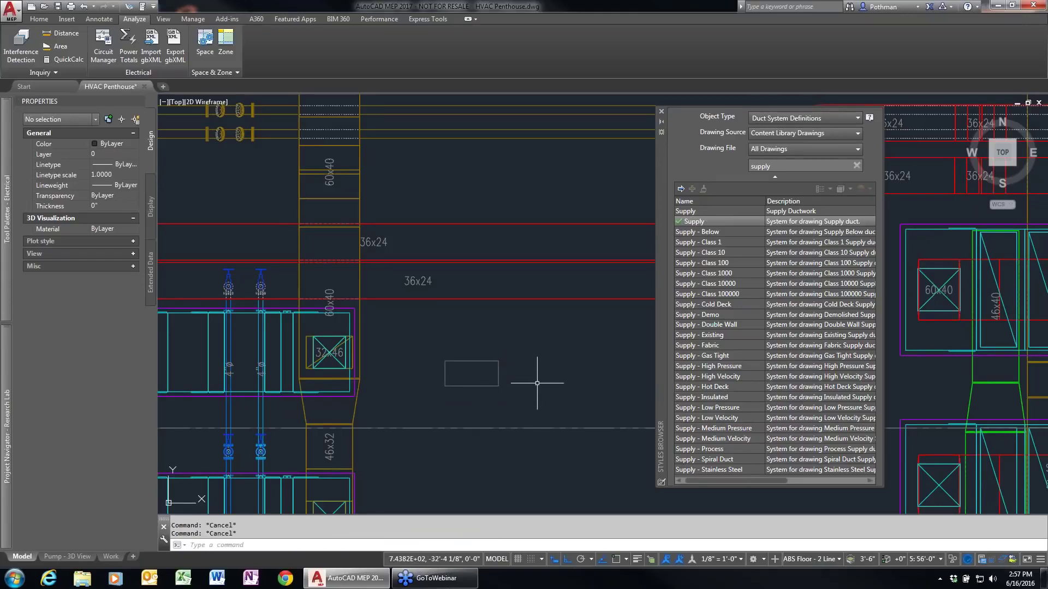
Convert the box into a block named test, with its base point on the box's edge
text(block)
key(Return)
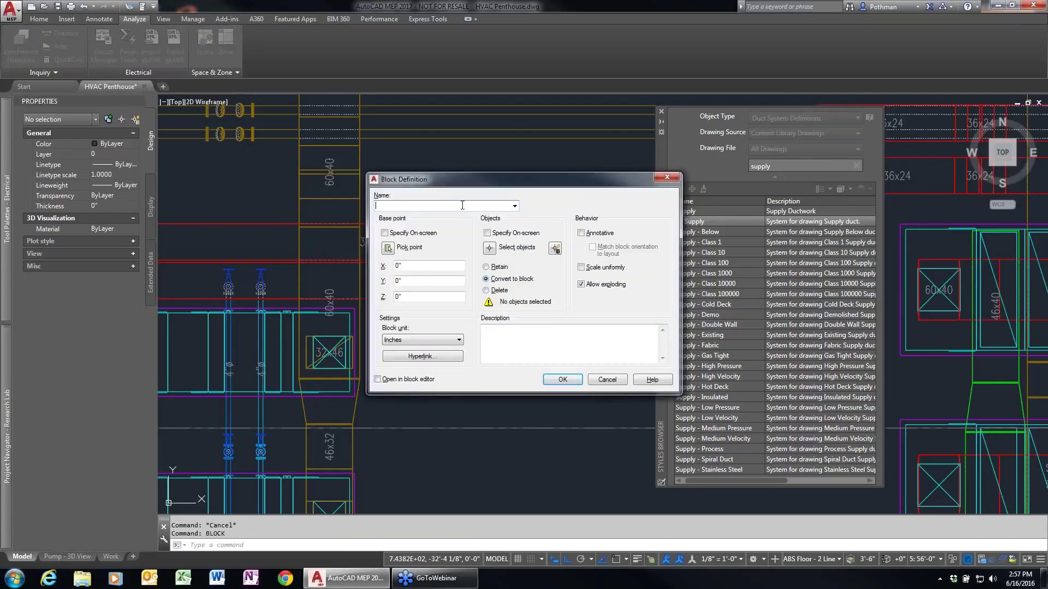
text(test)
click(388, 249)
click(444, 377)
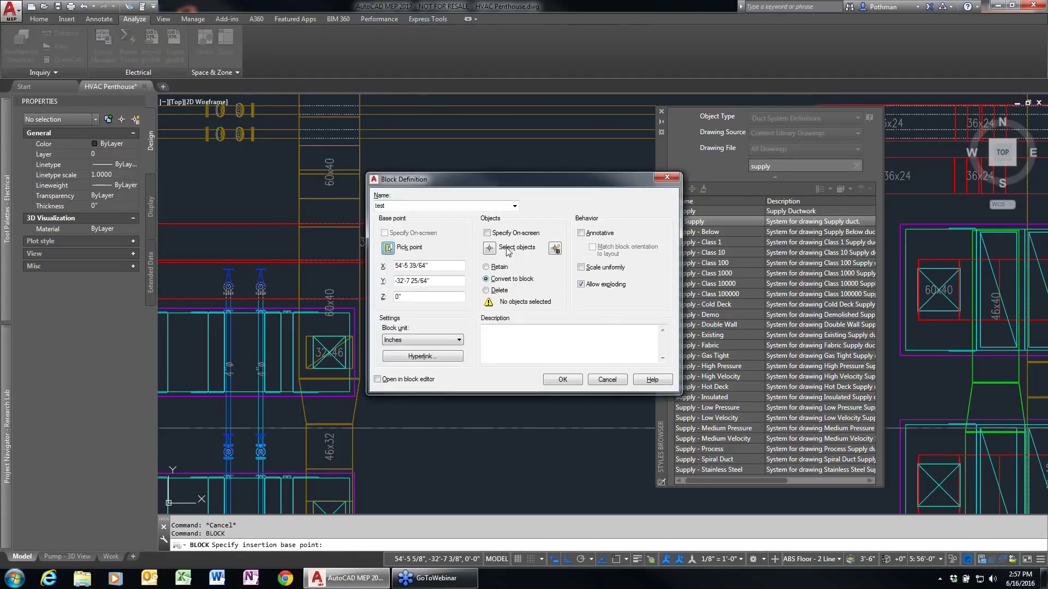
click(496, 252)
click(513, 372)
click(418, 407)
key(Return)
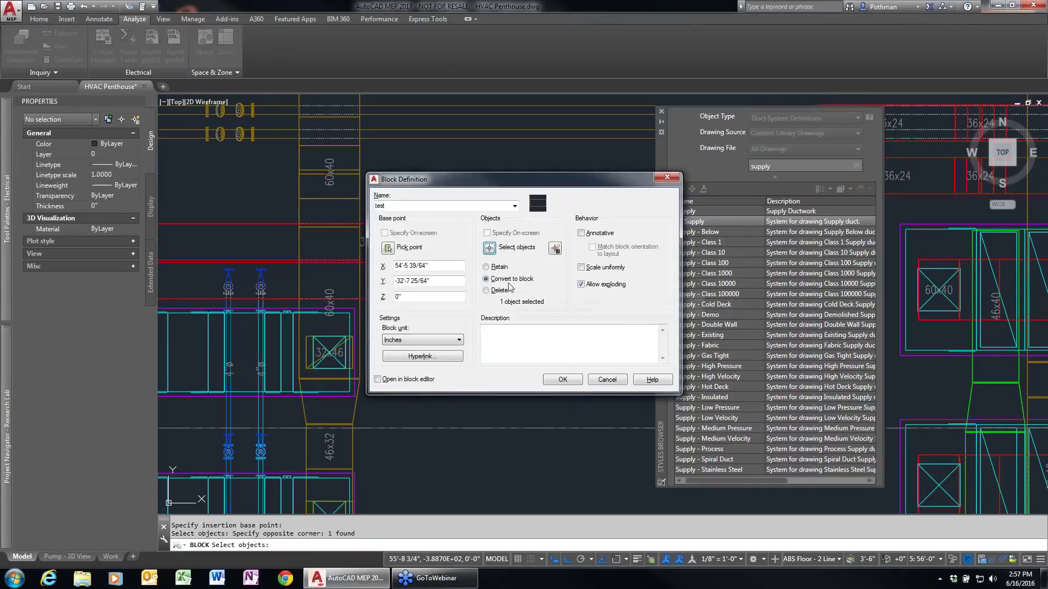
click(564, 380)
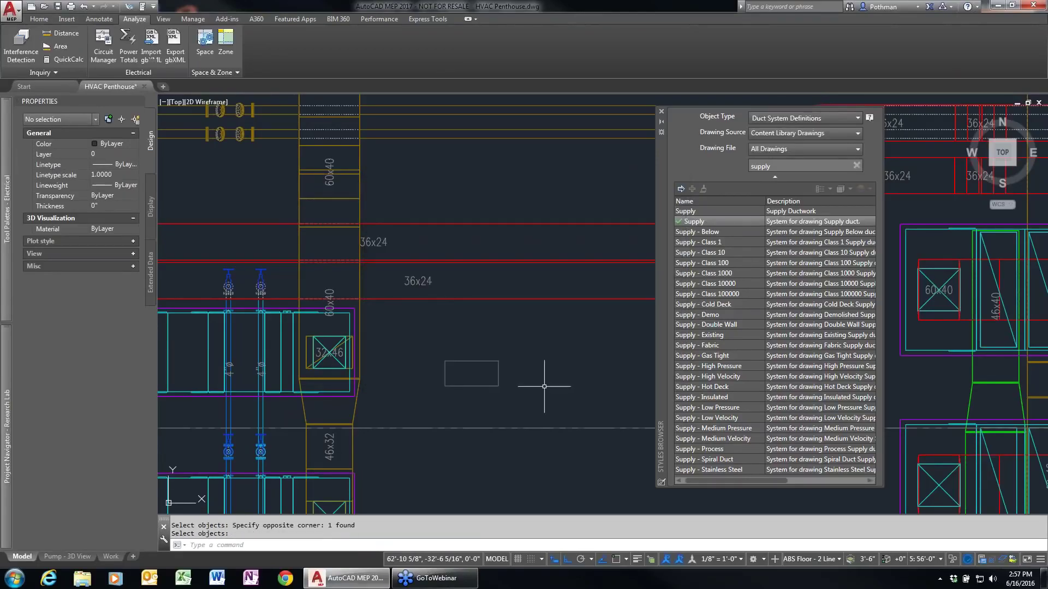
Check which MEP object types the test block can be converted to, and leave it unconverted
click(456, 386)
right_click(504, 316)
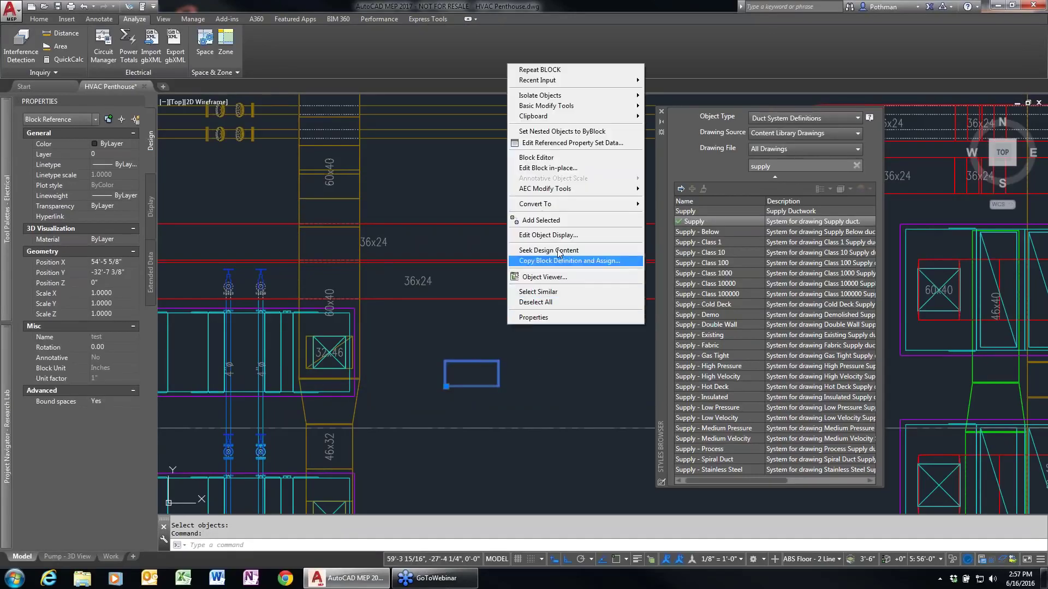
mouse_move(612, 204)
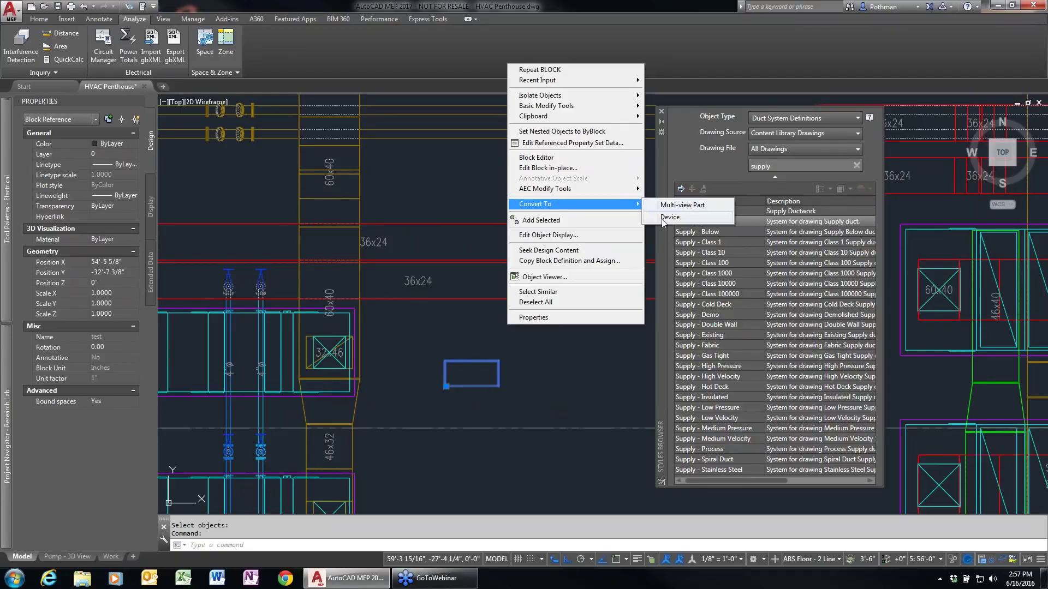
key(Escape)
key(Escape)
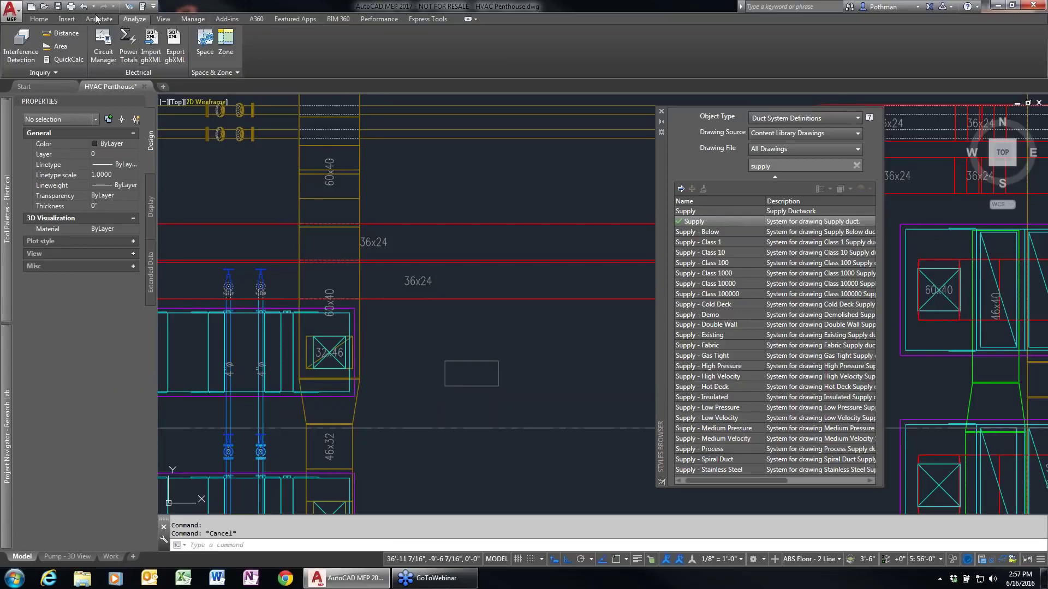
Open the Parametric Part Wizard
click(20, 13)
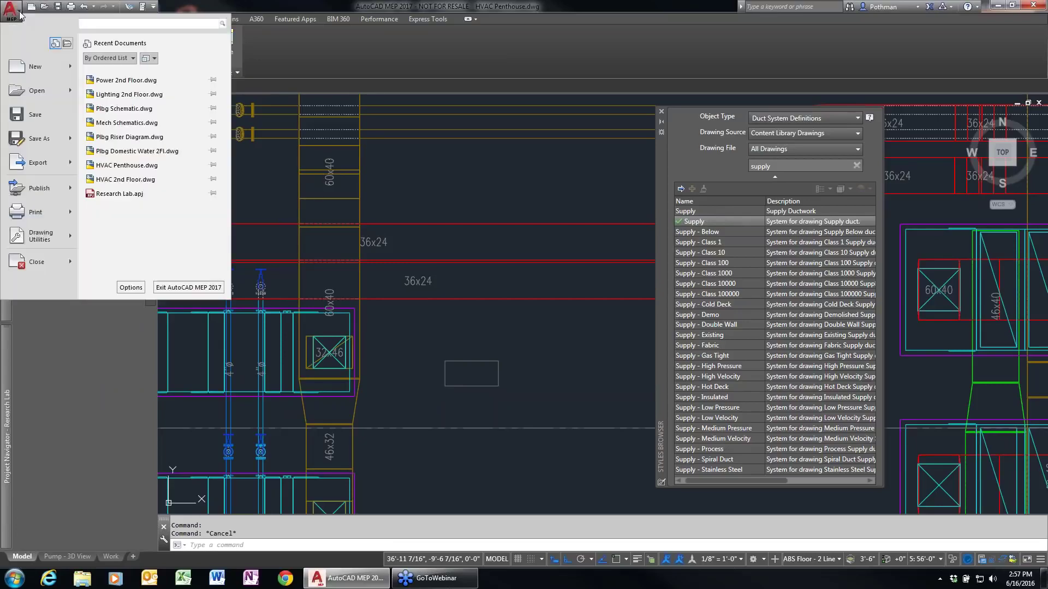
click(123, 19)
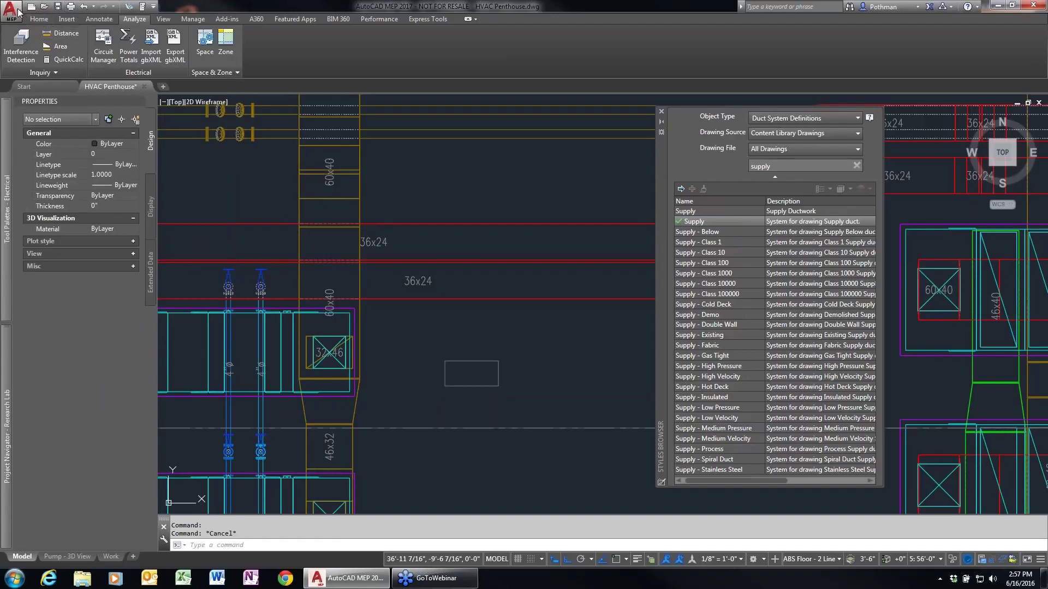
click(42, 21)
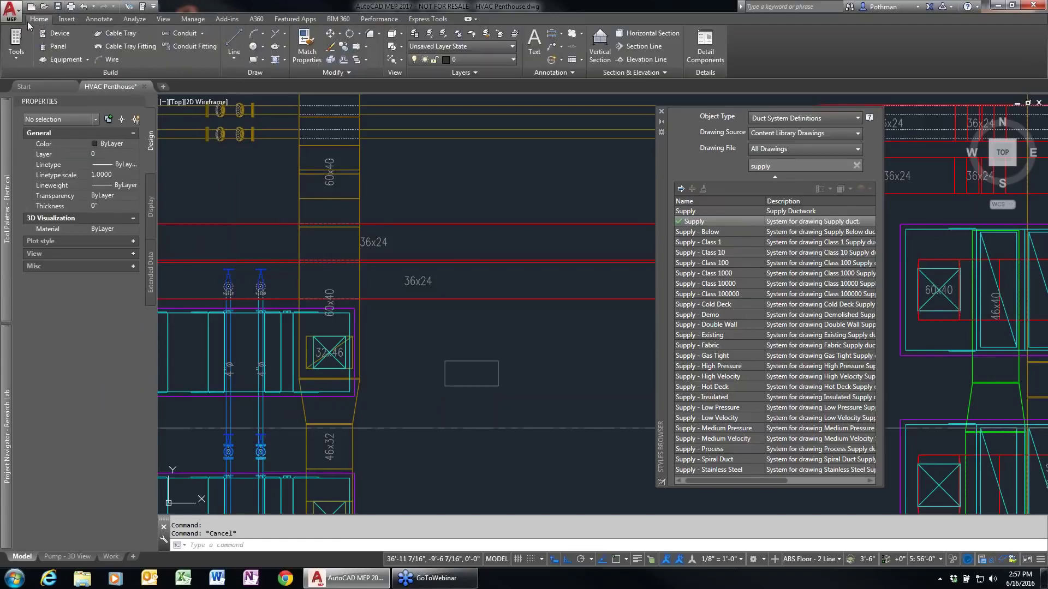
click(16, 59)
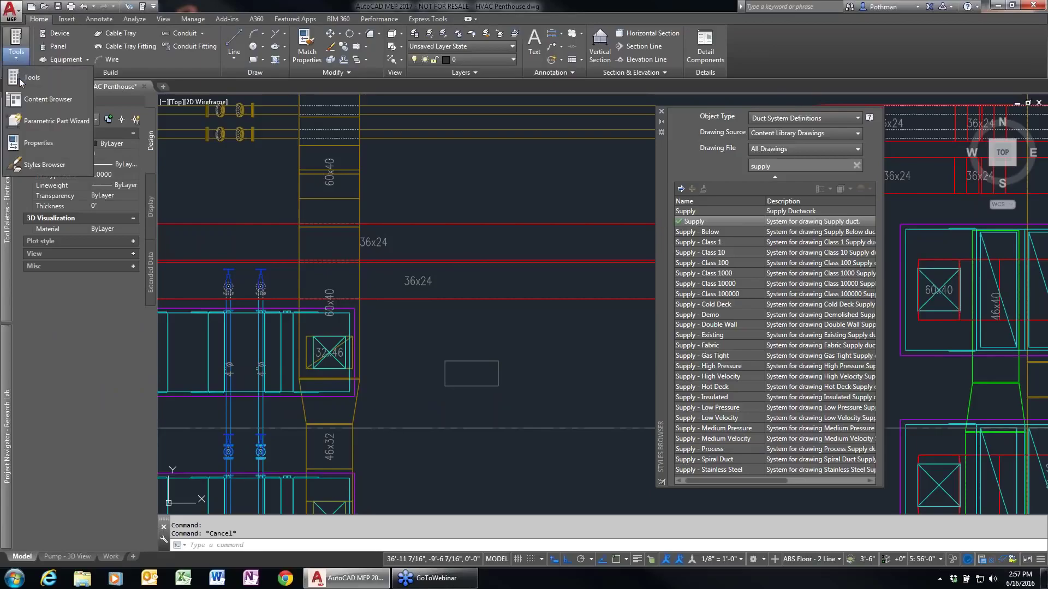
click(49, 124)
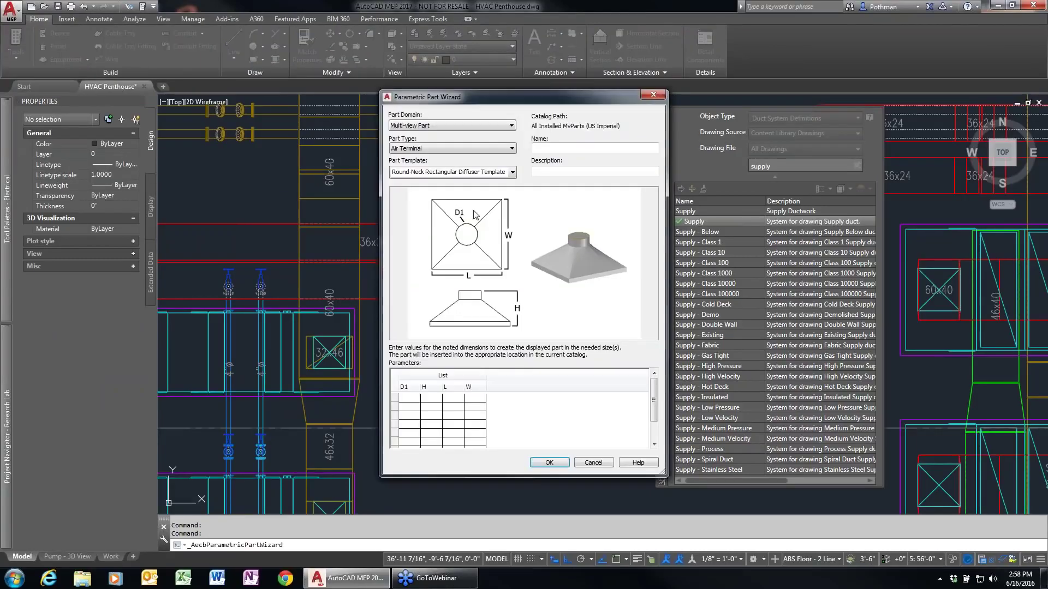
View the Horizontal Centrifugal Pump Template for the Multi-view Part domain and Pump type, and close the wizard without creating a part
click(457, 127)
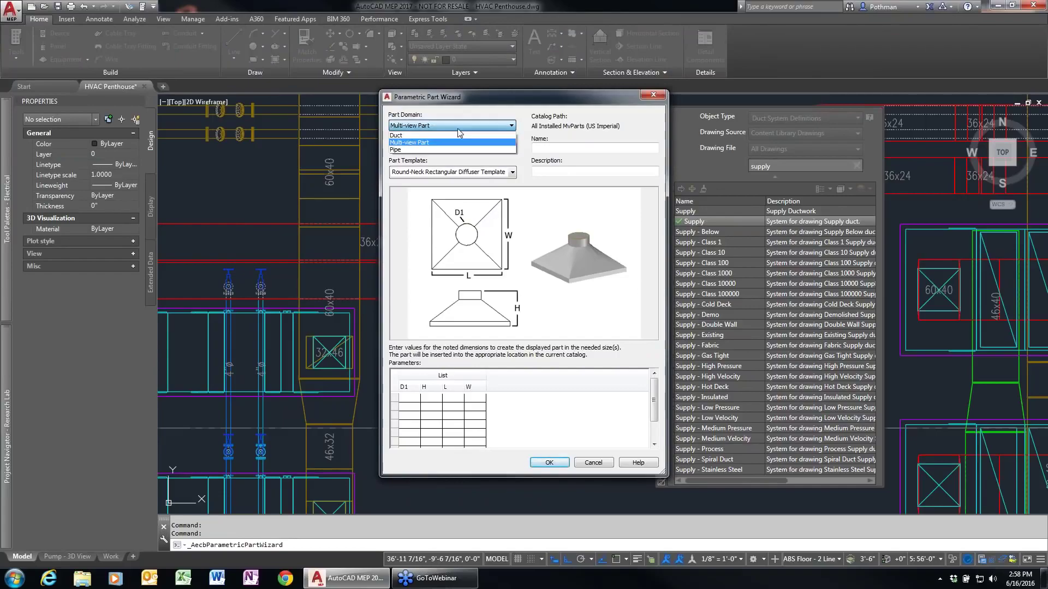
click(411, 143)
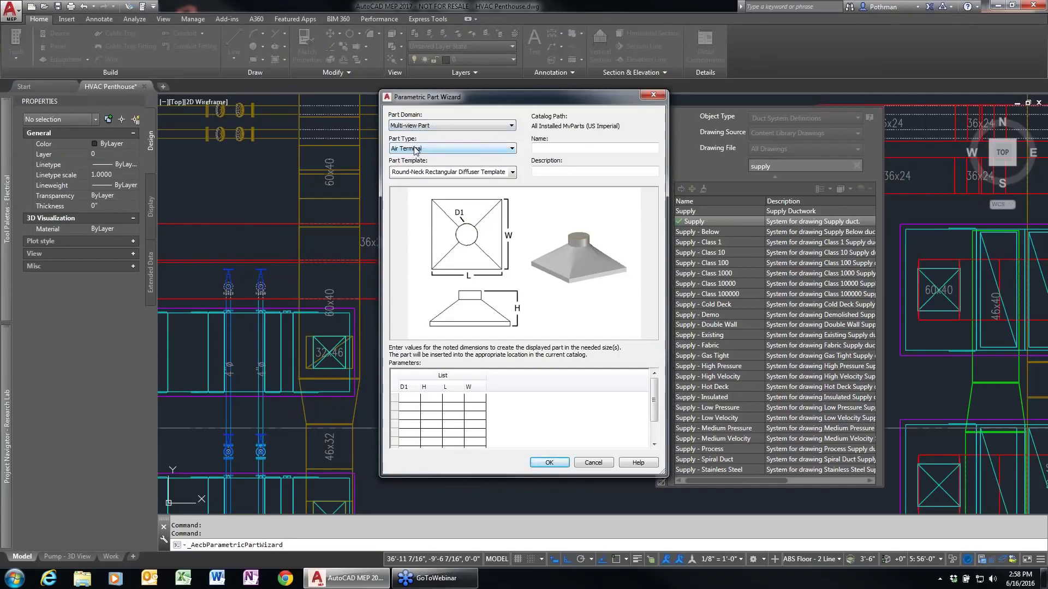
click(414, 149)
click(410, 180)
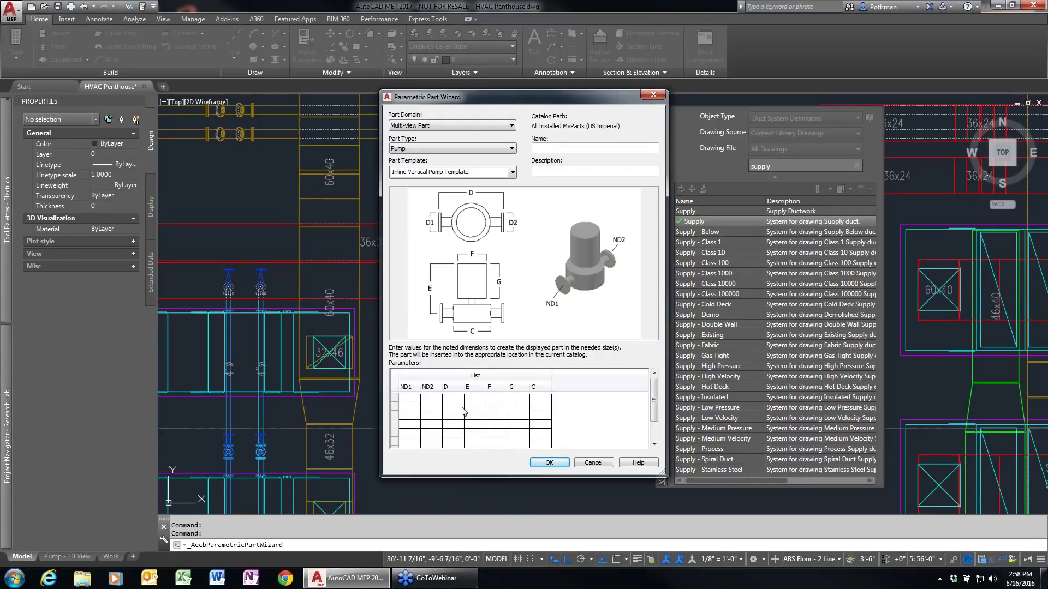
click(513, 173)
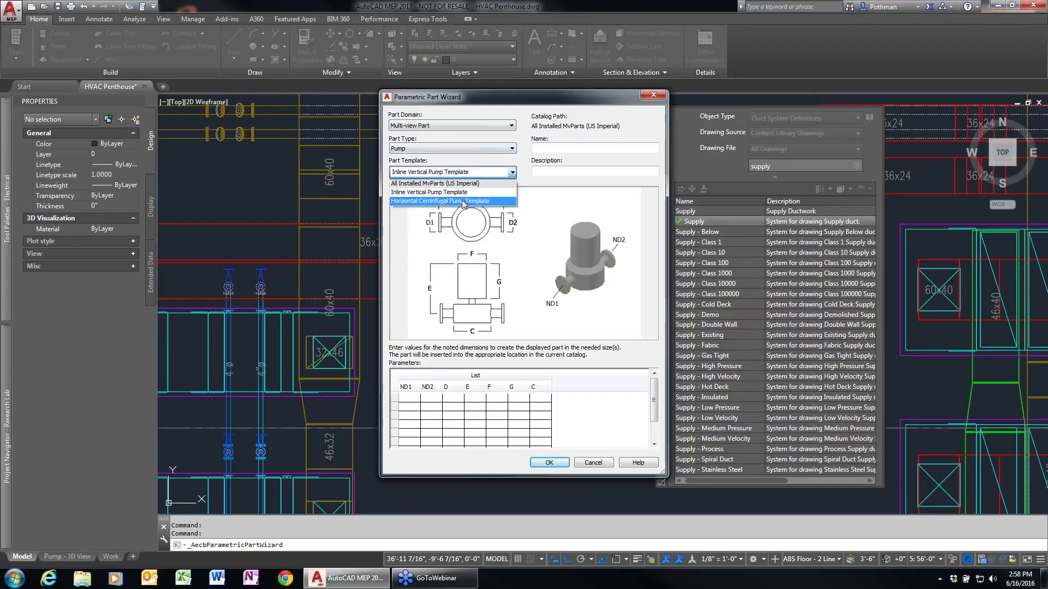
click(464, 201)
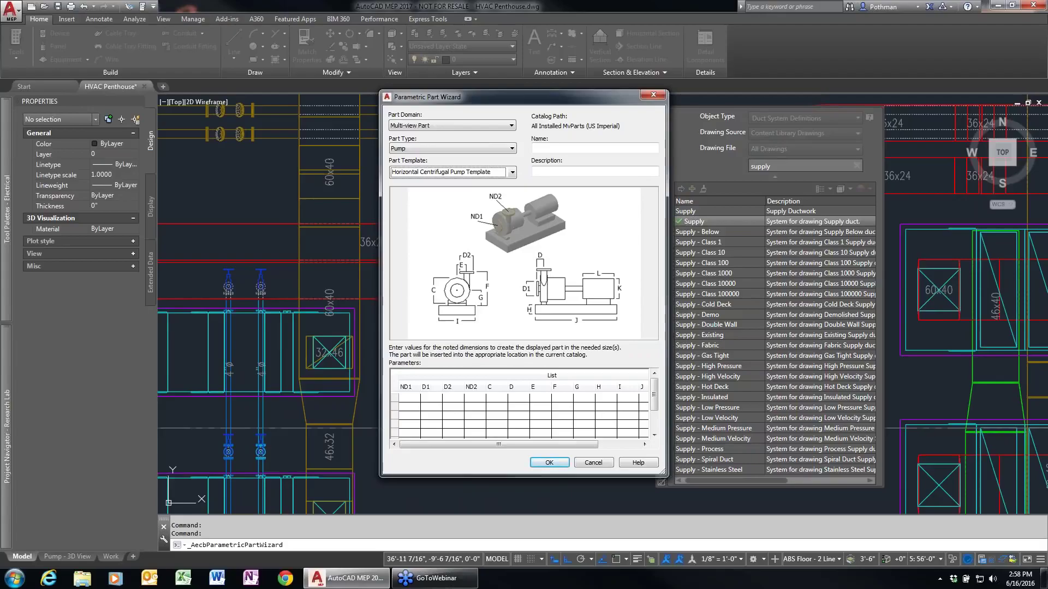
click(653, 95)
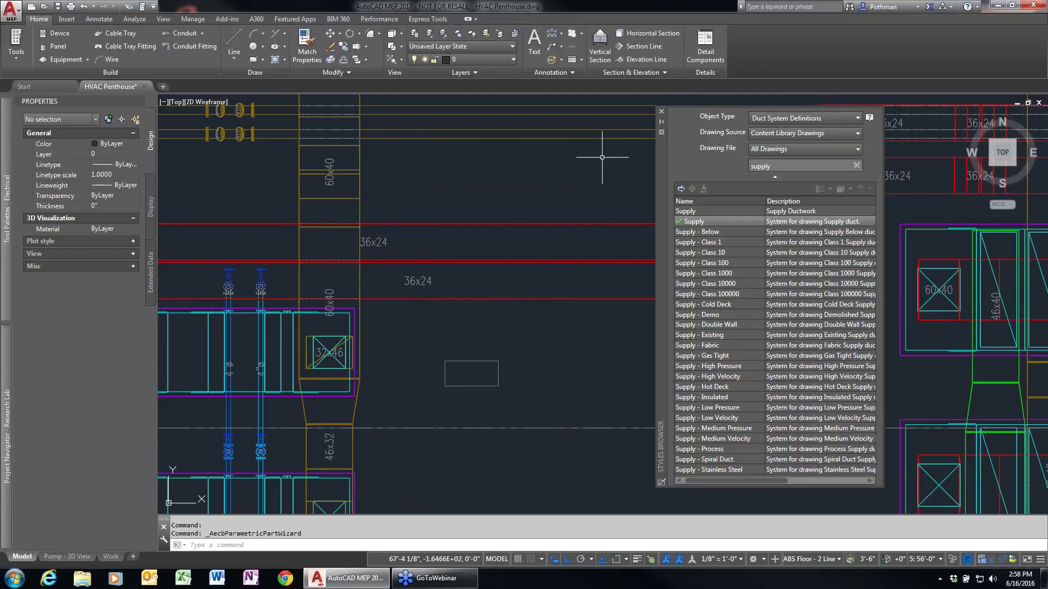